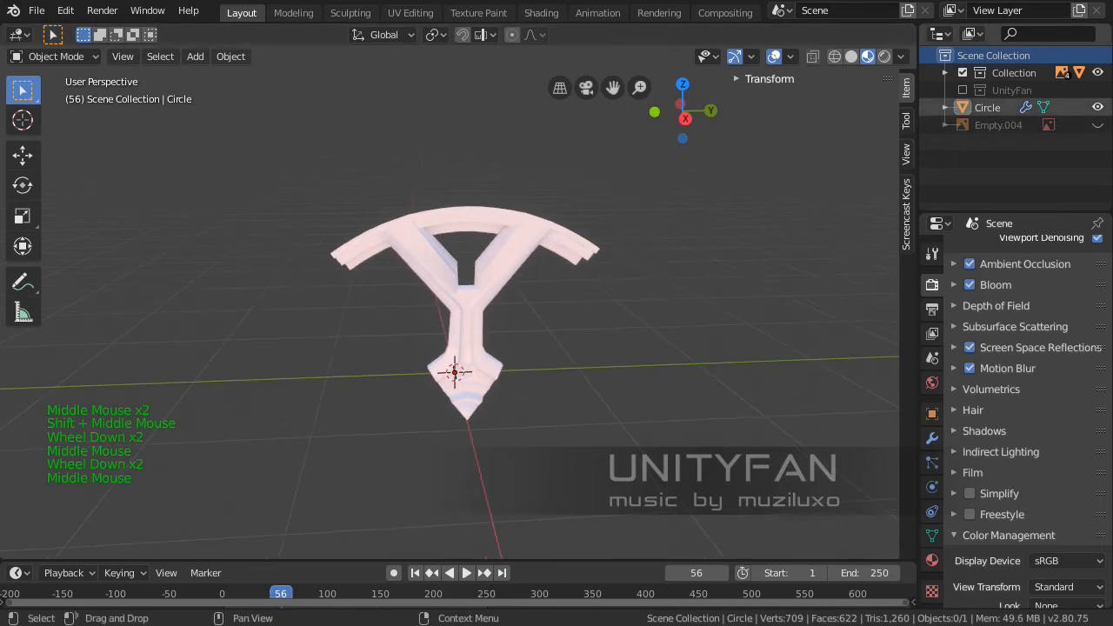
Show the UnityFan collection and read the comment about the rim's array modifier problem
{"action": "left_click", "coordinate": [963, 90]}
{"action": "middle_click_drag", "start_coordinate": [450, 302], "coordinate": [292, 300]}
{"action": "scroll", "coordinate": [449, 303], "scroll_direction": "down", "scroll_amount": 4}
{"action": "middle_click_drag", "start_coordinate": [459, 343], "coordinate": [516, 444], "text": "shift"}
{"action": "scroll", "coordinate": [522, 392], "scroll_direction": "up", "scroll_amount": 2}
{"action": "scroll", "coordinate": [539, 443], "scroll_direction": "up", "scroll_amount": 1}
{"action": "scroll", "coordinate": [539, 443], "scroll_direction": "down", "scroll_amount": 1}
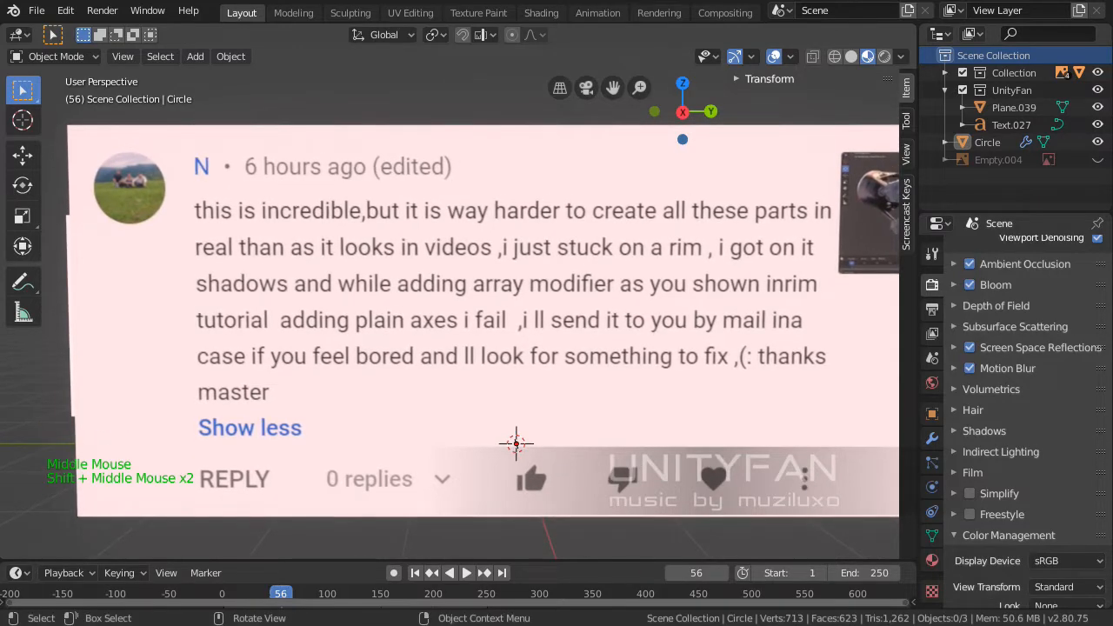
{"action": "scroll", "coordinate": [516, 444], "scroll_direction": "down", "scroll_amount": 1}
{"action": "middle_click_drag", "start_coordinate": [507, 421], "coordinate": [505, 419]}
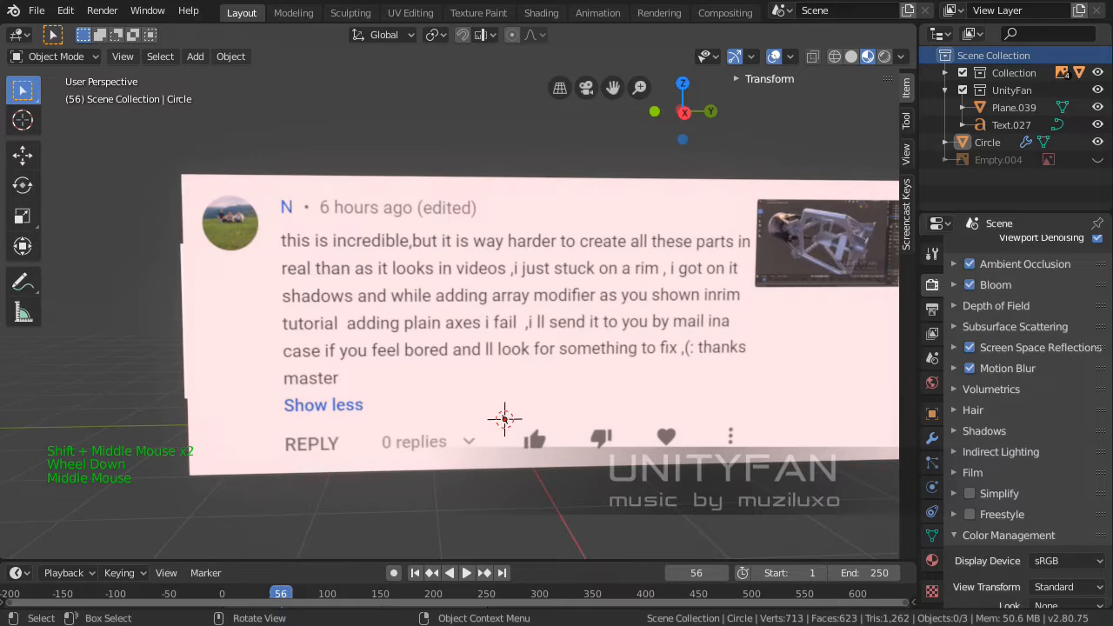
{"action": "middle_click_drag", "start_coordinate": [504, 420], "coordinate": [512, 405], "text": "shift"}
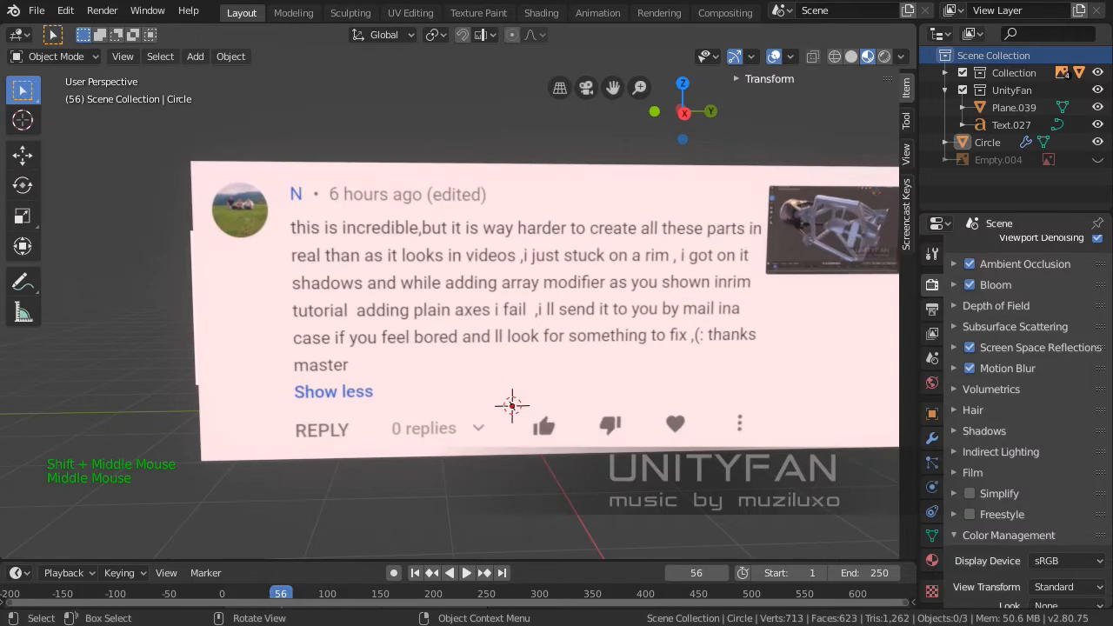
{"action": "middle_click_drag", "start_coordinate": [513, 405], "coordinate": [499, 384], "text": "shift"}
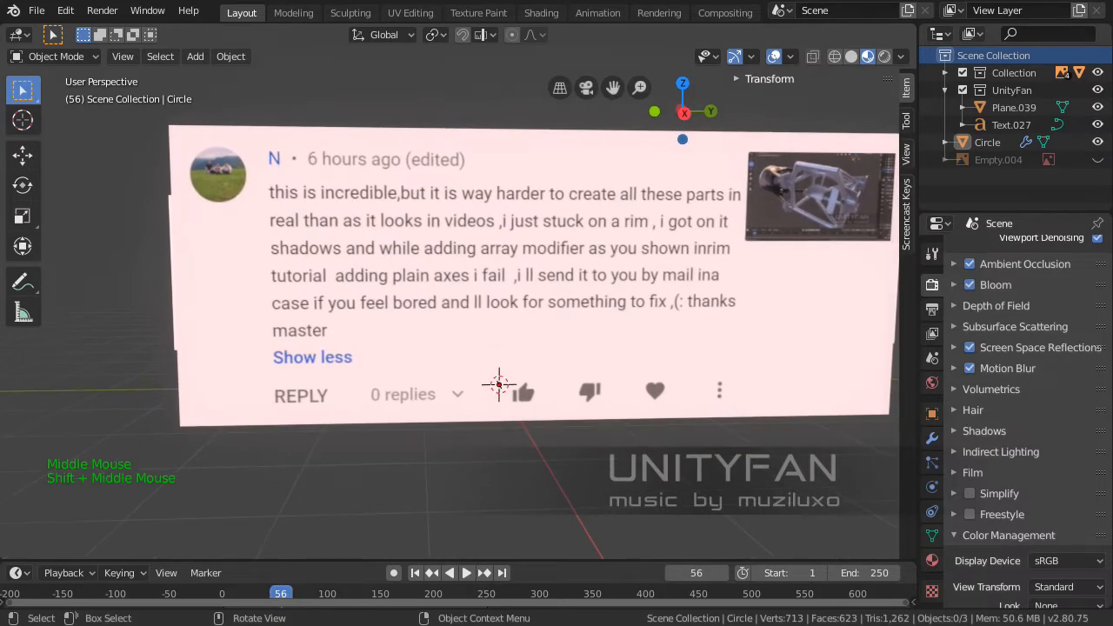
{"action": "scroll", "coordinate": [484, 295], "scroll_direction": "up", "scroll_amount": 2}
{"action": "middle_click_drag", "start_coordinate": [484, 296], "coordinate": [486, 327], "text": "shift"}
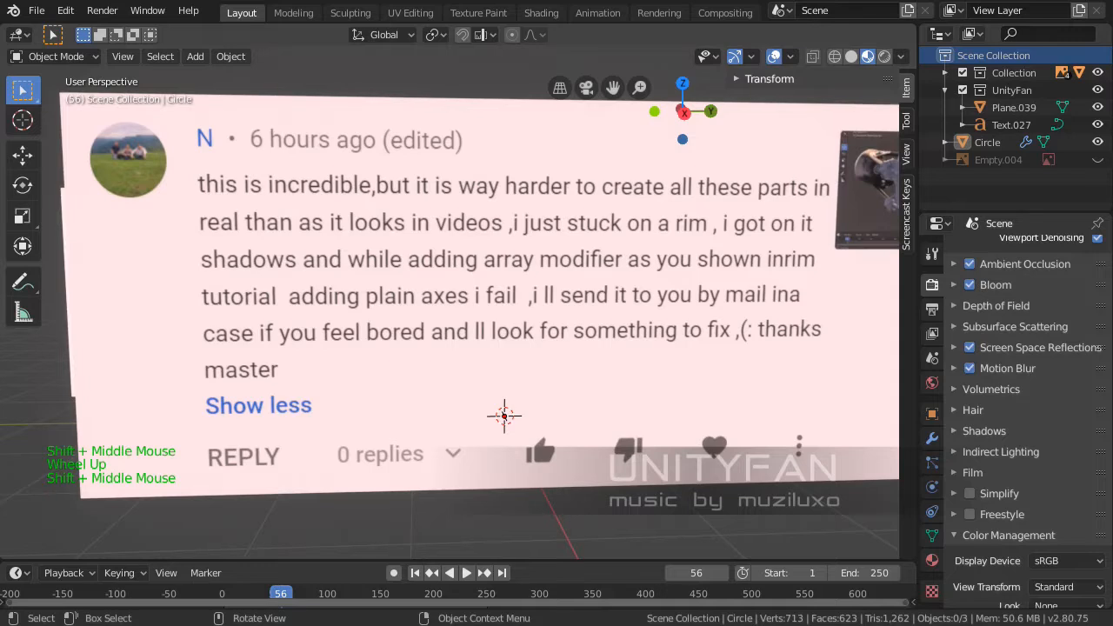
{"action": "middle_click_drag", "start_coordinate": [542, 432], "coordinate": [550, 430], "text": "shift"}
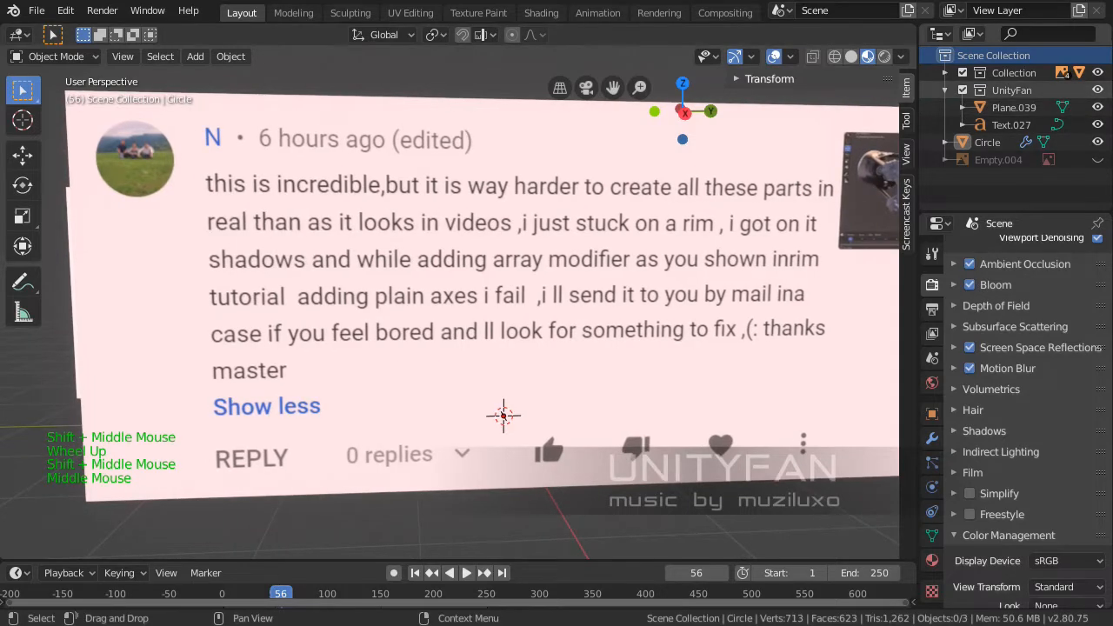
Collapse the UnityFan collection and exclude it from the view layer
{"action": "left_click", "coordinate": [551, 430]}
{"action": "left_click", "coordinate": [551, 430]}
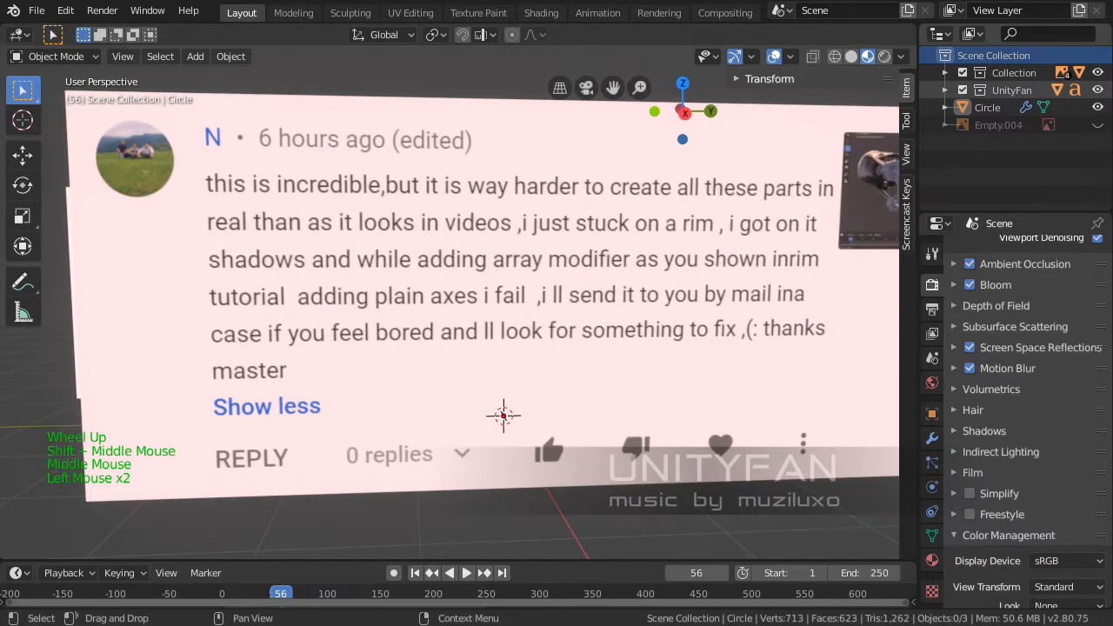
{"action": "left_click", "coordinate": [946, 91]}
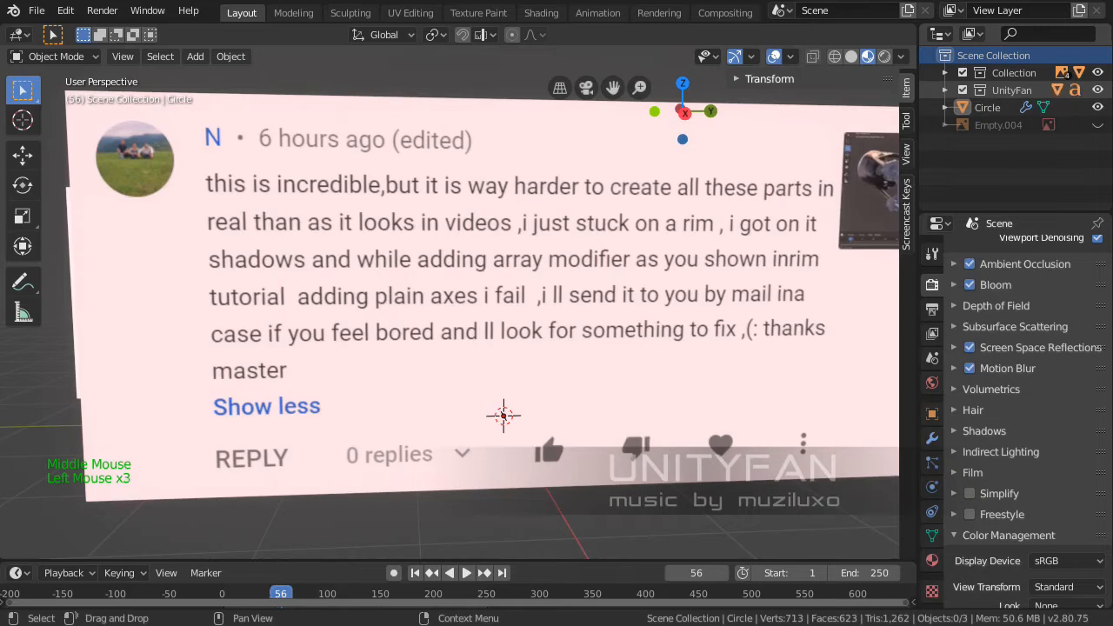
{"action": "left_click", "coordinate": [963, 91]}
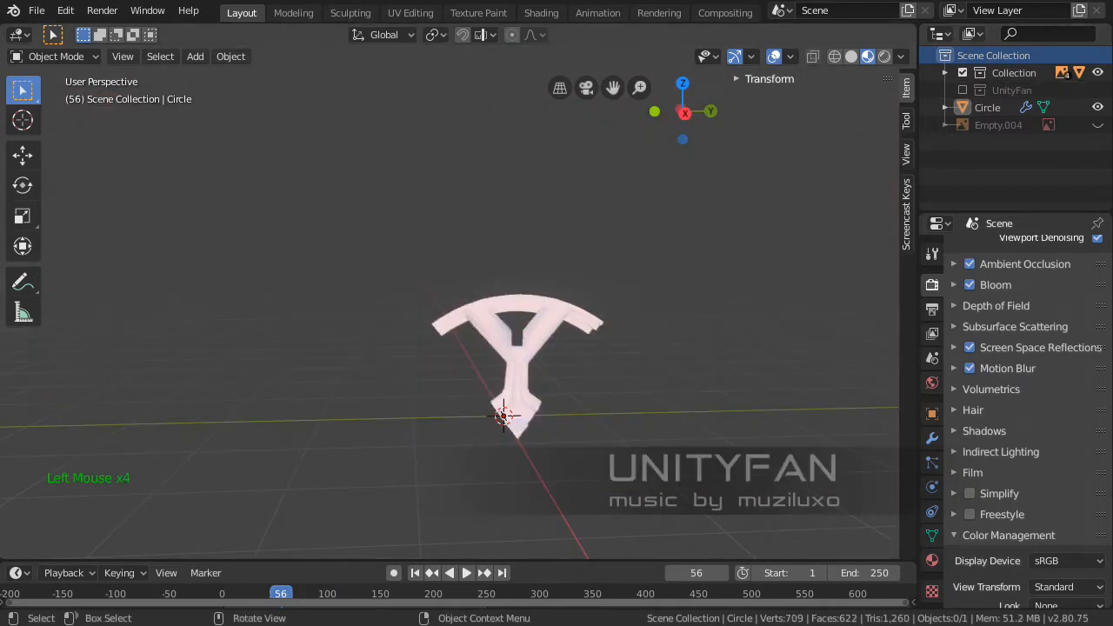
Select the rim's spoke section, activate the Rotate tool, and duplicate the section in place
{"action": "middle_click_drag", "start_coordinate": [627, 321], "coordinate": [566, 313]}
{"action": "middle_click_drag", "start_coordinate": [522, 366], "coordinate": [579, 404], "text": "shift"}
{"action": "scroll", "coordinate": [507, 334], "scroll_direction": "up", "scroll_amount": 2}
{"action": "scroll", "coordinate": [512, 340], "scroll_direction": "up", "scroll_amount": 2}
{"action": "middle_click_drag", "start_coordinate": [500, 344], "coordinate": [517, 243]}
{"action": "left_click", "coordinate": [619, 332]}
{"action": "middle_click_drag", "start_coordinate": [518, 243], "coordinate": [426, 281]}
{"action": "left_click", "coordinate": [23, 185]}
{"action": "mouse_move", "coordinate": [426, 281]}
{"action": "middle_mouse_down"}
{"action": "mouse_move", "coordinate": [423, 294]}
{"action": "mouse_move", "coordinate": [283, 213]}
{"action": "mouse_move", "coordinate": [352, 250]}
{"action": "mouse_move", "coordinate": [434, 268]}
{"action": "mouse_move", "coordinate": [422, 266]}
{"action": "middle_mouse_up"}
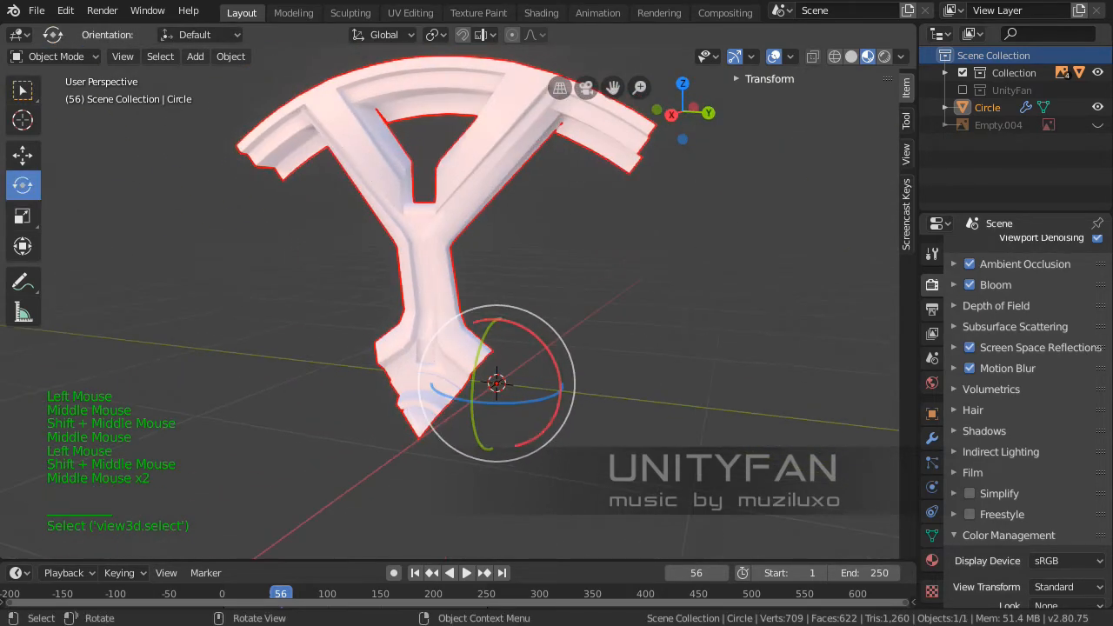
{"action": "key", "text": "shift+d"}
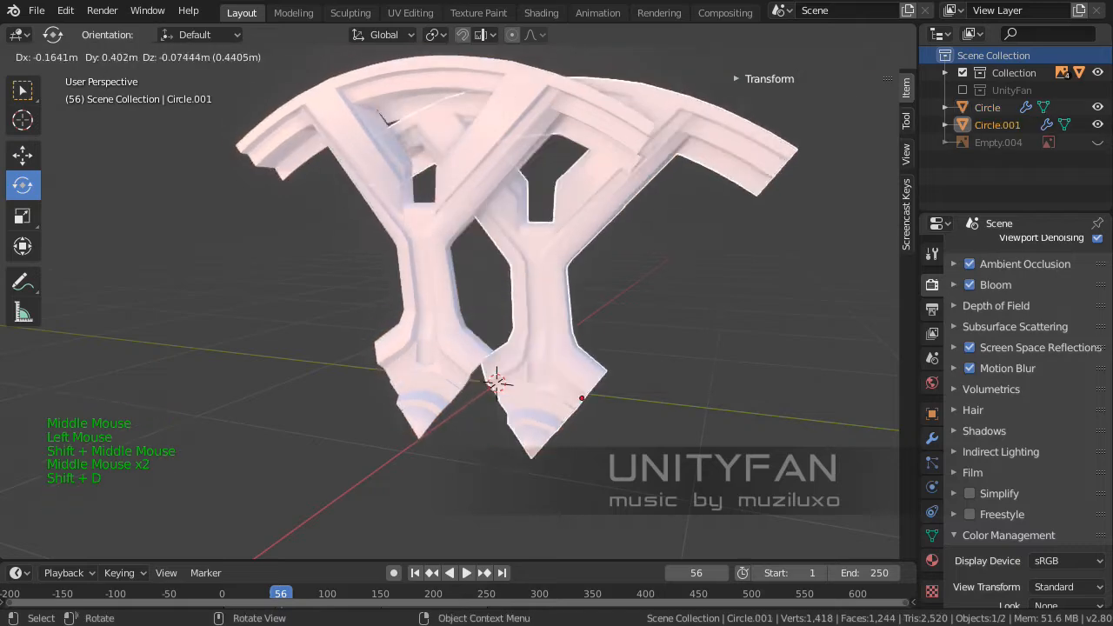
{"action": "right_click", "coordinate": [497, 386]}
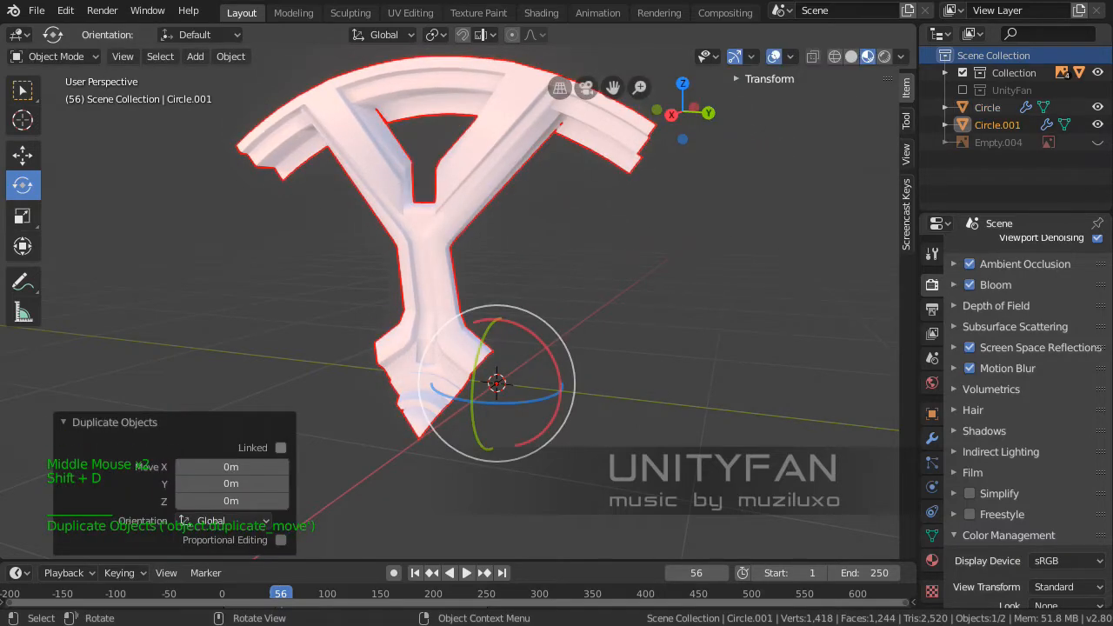
Rotate the duplicated spoke section by -72° about the global X axis
{"action": "left_click_drag", "start_coordinate": [539, 332], "coordinate": [589, 440]}
{"action": "key", "text": "ctrl+z"}
{"action": "middle_click_drag", "start_coordinate": [588, 440], "coordinate": [577, 412], "text": "shift"}
{"action": "left_click", "coordinate": [224, 483]}
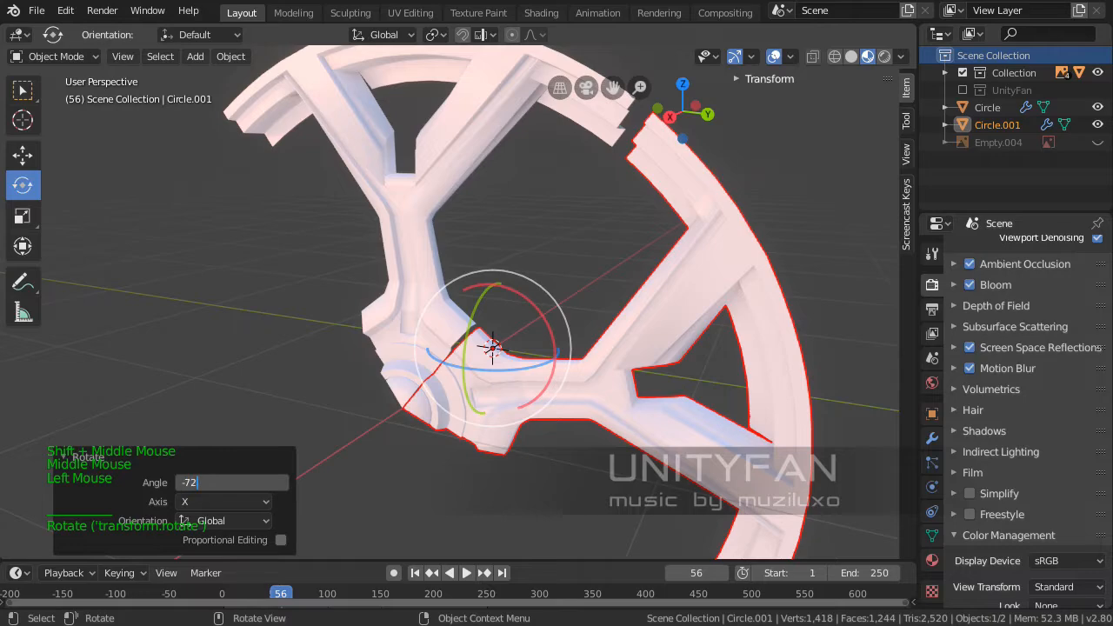
{"action": "key", "text": "Return"}
{"action": "scroll", "coordinate": [608, 287], "scroll_direction": "down", "scroll_amount": 2}
{"action": "left_click", "coordinate": [696, 287]}
{"action": "left_click", "coordinate": [696, 287]}
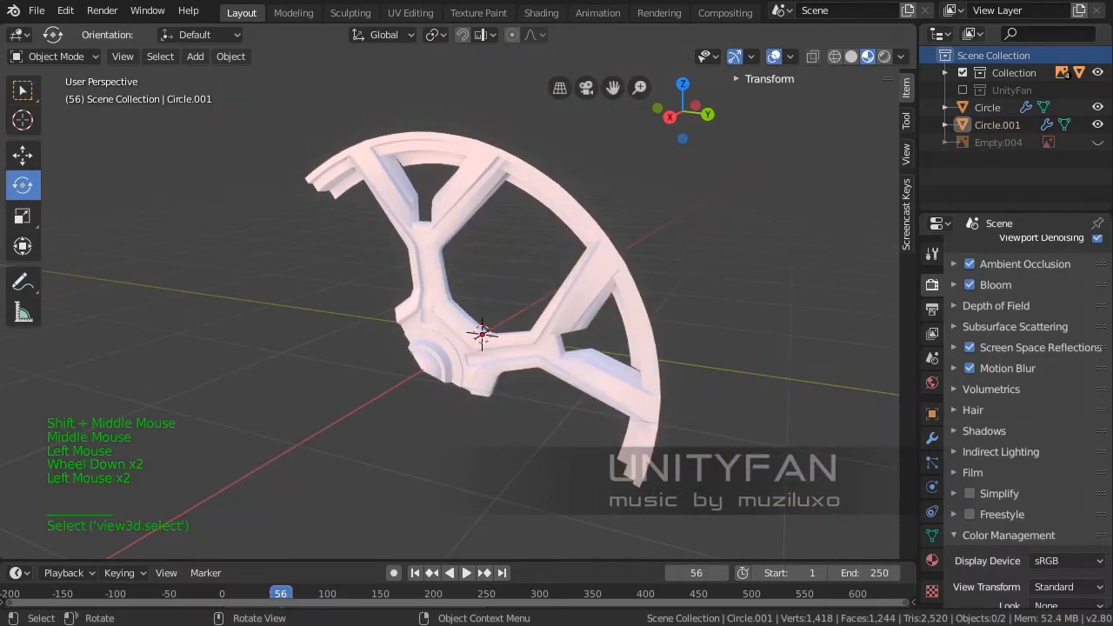
{"action": "key", "text": "shift+d"}
{"action": "key", "text": "Escape"}
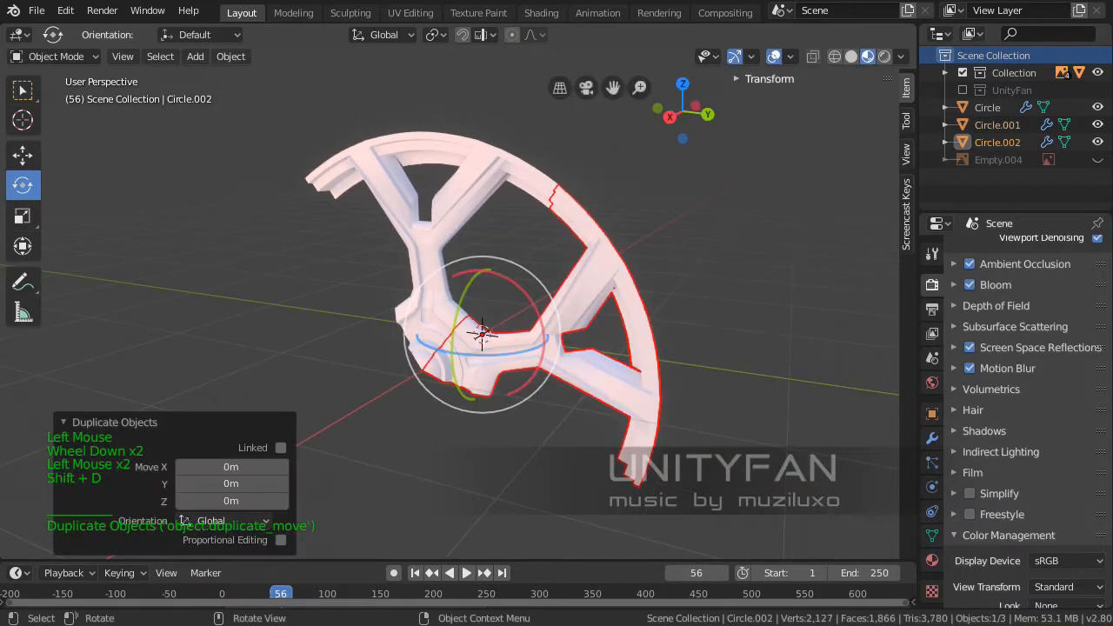
{"action": "left_click_drag", "start_coordinate": [540, 300], "coordinate": [541, 372]}
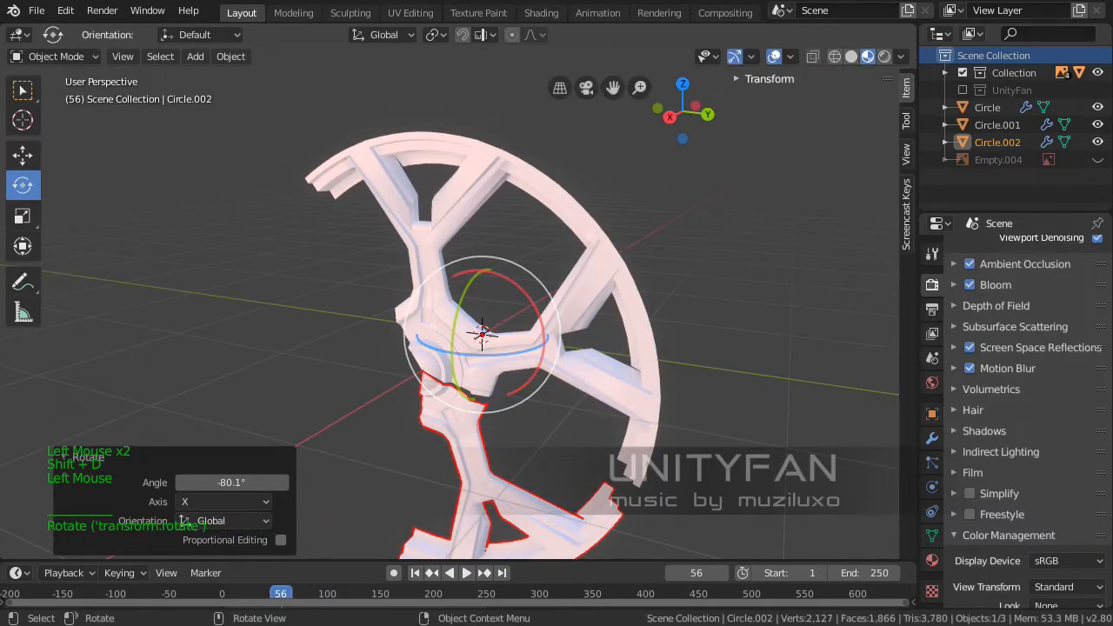
{"action": "key", "text": "x"}
{"action": "left_click", "coordinate": [319, 422]}
Duplicate the second spoke section (Circle.001) in place as a linked copy
{"action": "left_click", "coordinate": [520, 351]}
{"action": "scroll", "coordinate": [520, 354], "scroll_direction": "up", "scroll_amount": 1}
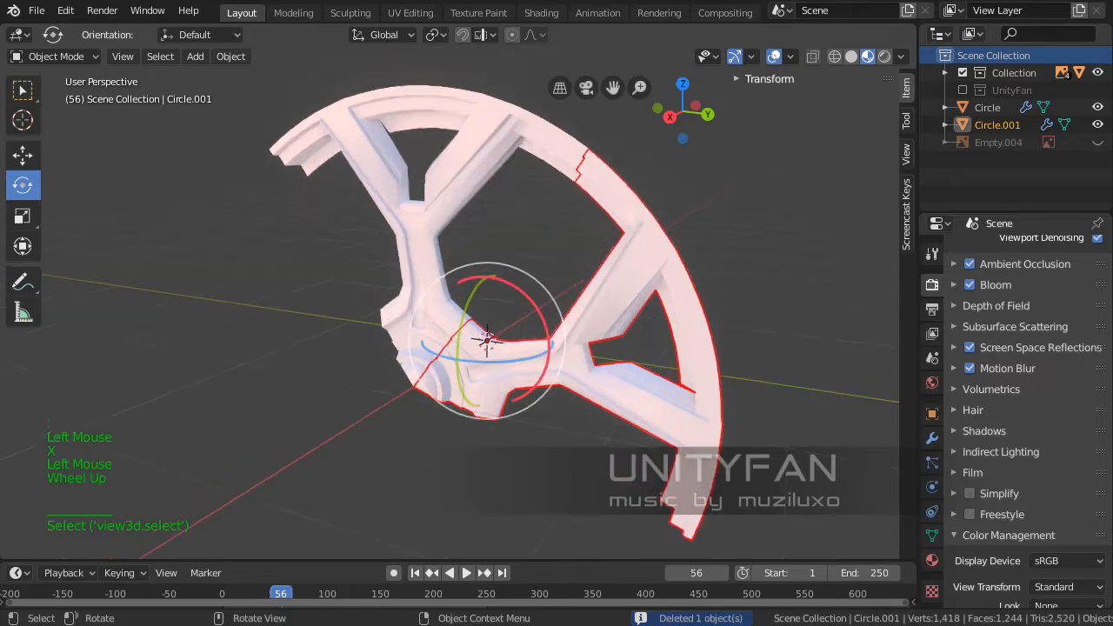
{"action": "middle_click_drag", "start_coordinate": [511, 393], "coordinate": [523, 367], "text": "shift"}
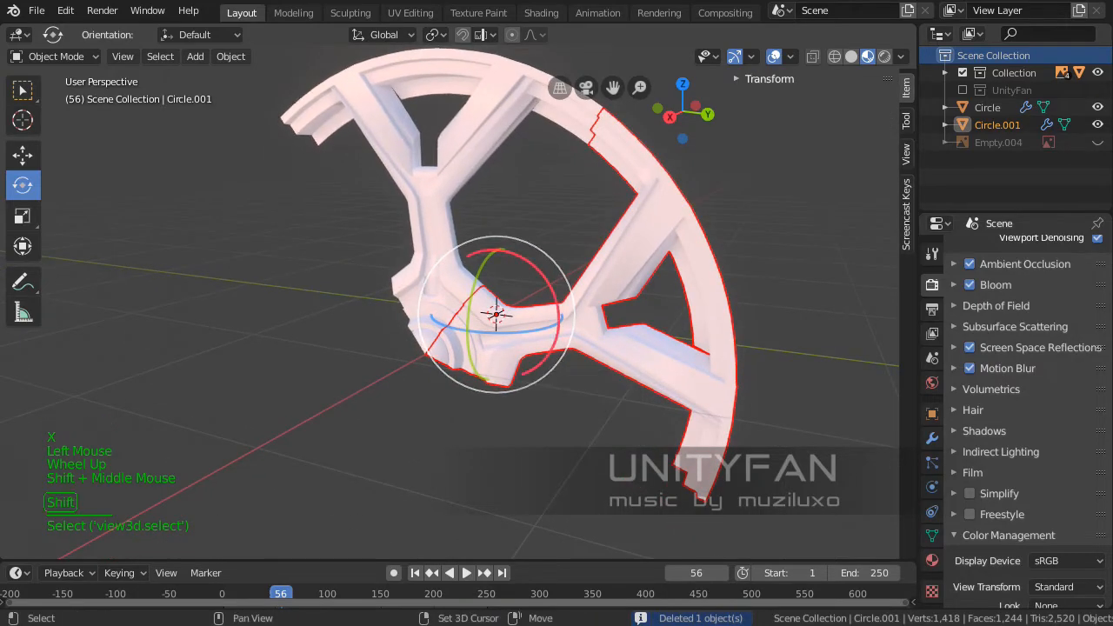
{"action": "key", "text": "shift+d"}
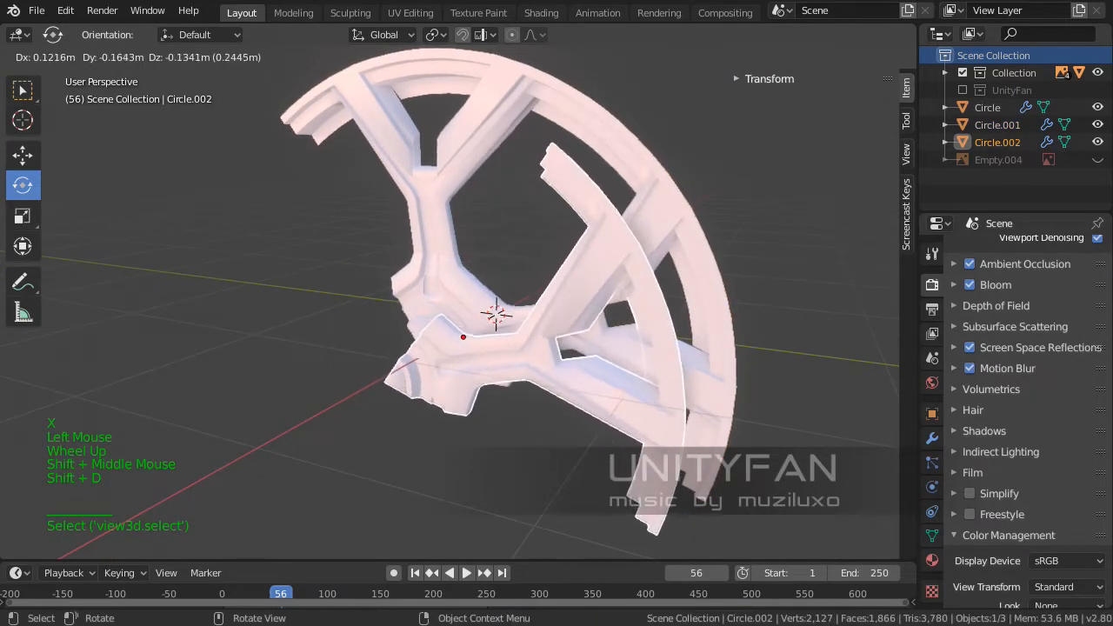
{"action": "key", "text": "Escape"}
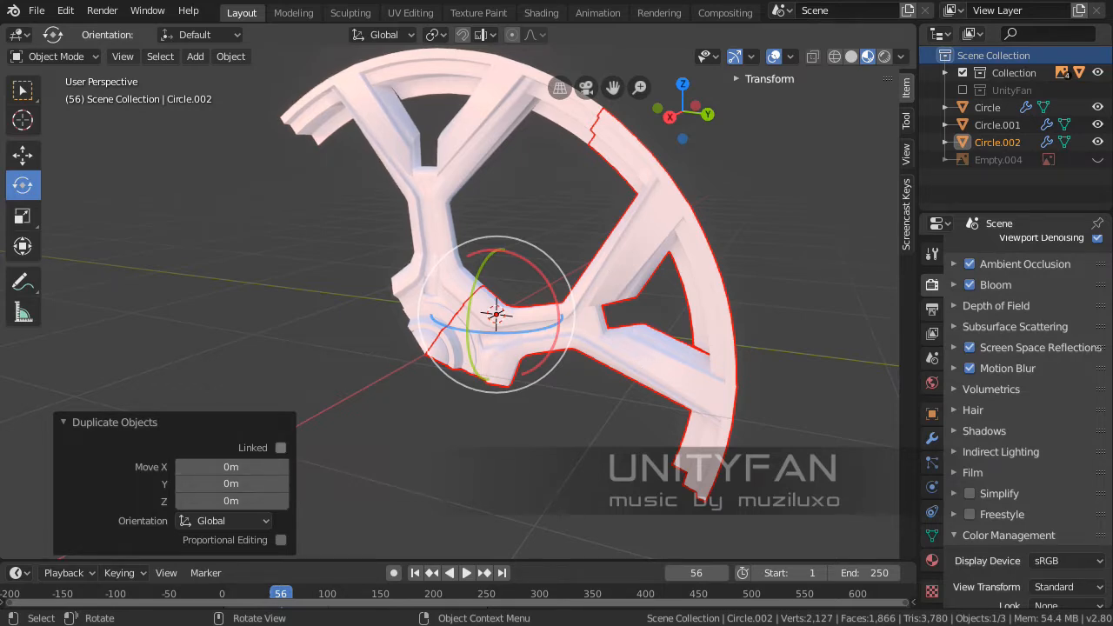
{"action": "left_click", "coordinate": [281, 447]}
{"action": "middle_click_drag", "start_coordinate": [522, 261], "coordinate": [511, 263]}
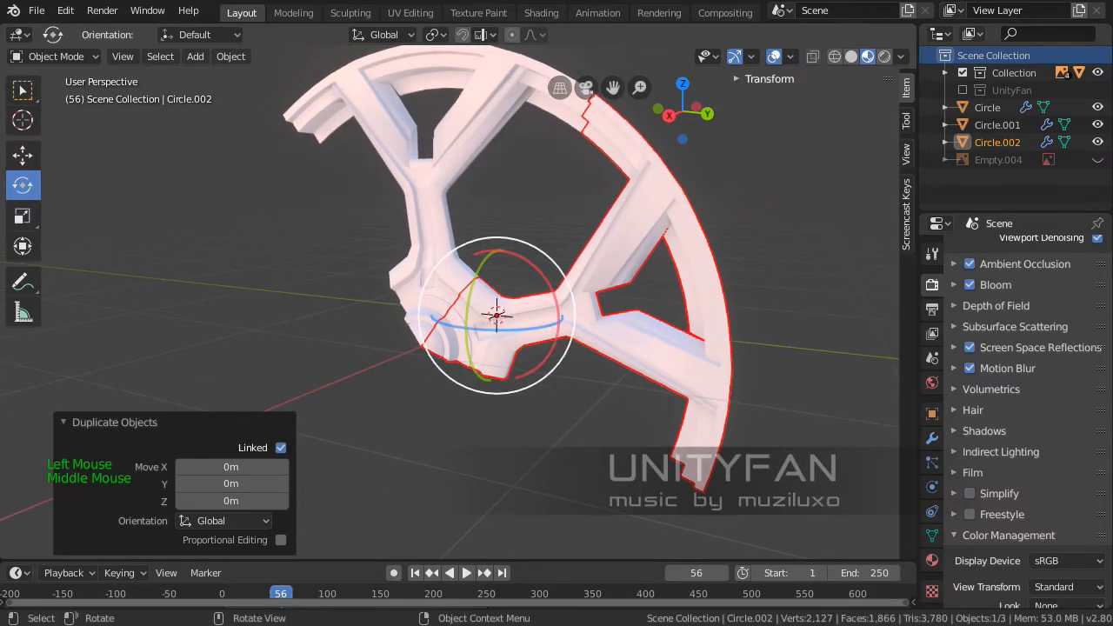
Rotate the linked third spoke section by -72° about the global X axis
{"action": "left_click_drag", "start_coordinate": [548, 287], "coordinate": [532, 323]}
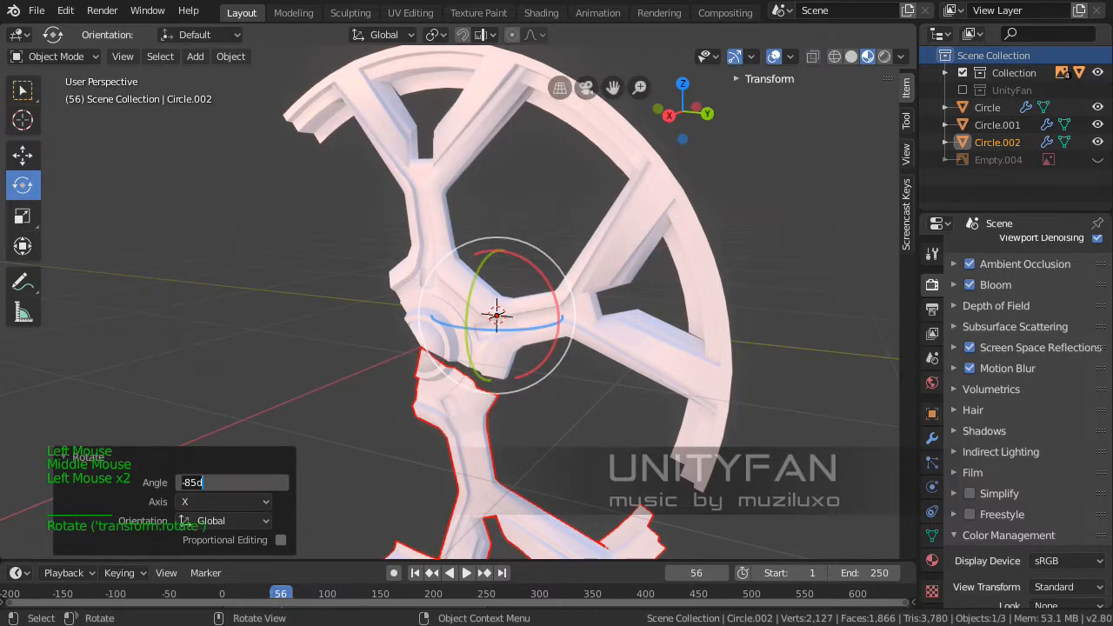
{"action": "key", "text": "Return"}
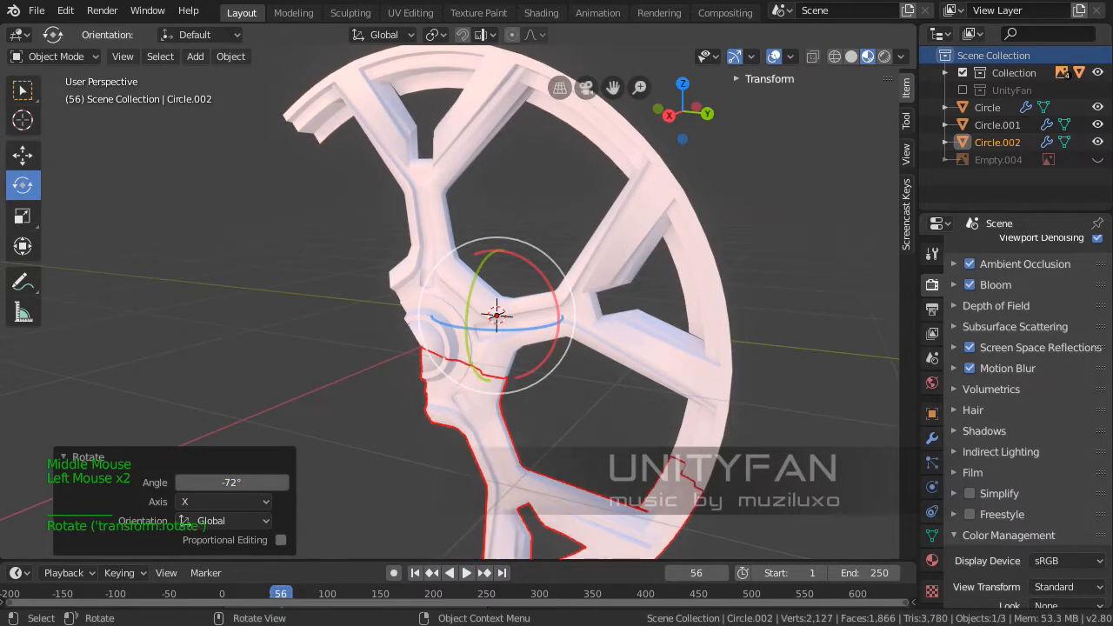
{"action": "left_click", "coordinate": [340, 392]}
Try moving one vertex on the original spoke section in Edit Mode to test the linked copies, and undo the move
{"action": "middle_click_drag", "start_coordinate": [522, 261], "coordinate": [468, 285]}
{"action": "left_click", "coordinate": [470, 148]}
{"action": "middle_click_drag", "start_coordinate": [470, 148], "coordinate": [506, 138]}
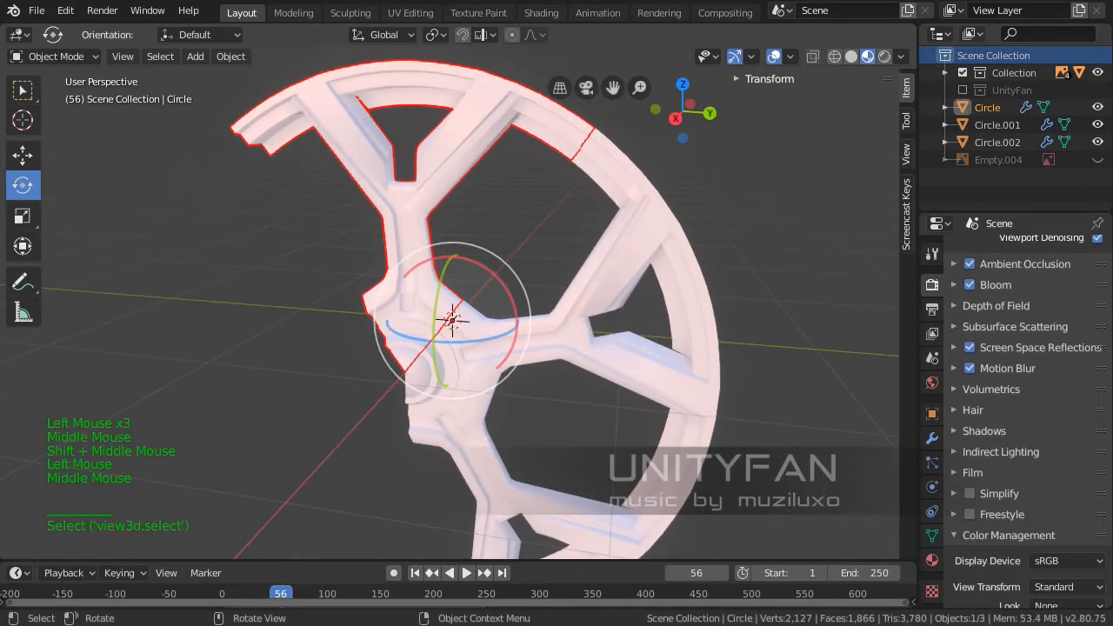
{"action": "key", "text": "Tab"}
{"action": "middle_click_drag", "start_coordinate": [470, 313], "coordinate": [496, 304]}
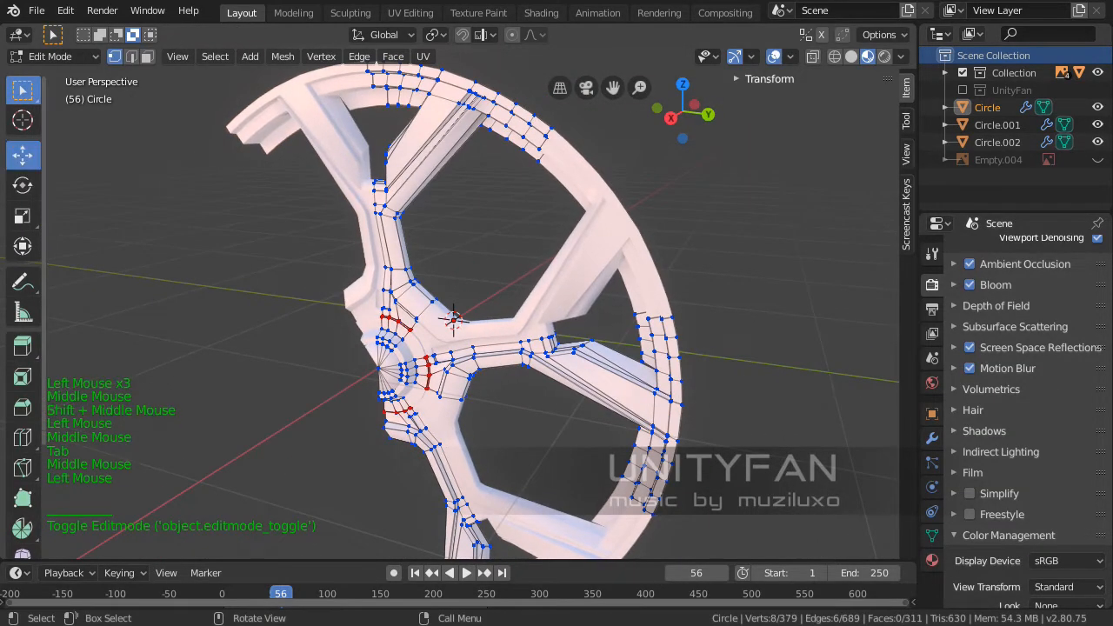
{"action": "left_click", "coordinate": [22, 155]}
{"action": "left_click", "coordinate": [400, 212]}
{"action": "middle_click_drag", "start_coordinate": [400, 212], "coordinate": [453, 191]}
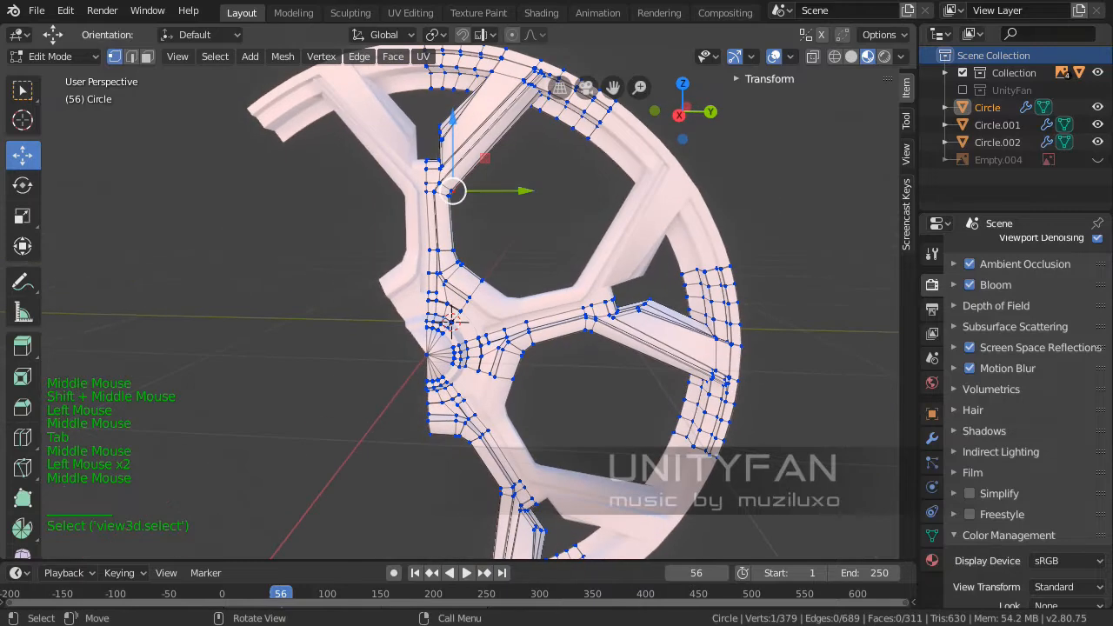
{"action": "left_click_drag", "start_coordinate": [454, 191], "coordinate": [513, 184]}
{"action": "middle_click_drag", "start_coordinate": [513, 184], "coordinate": [539, 187]}
{"action": "key", "text": "ctrl+z"}
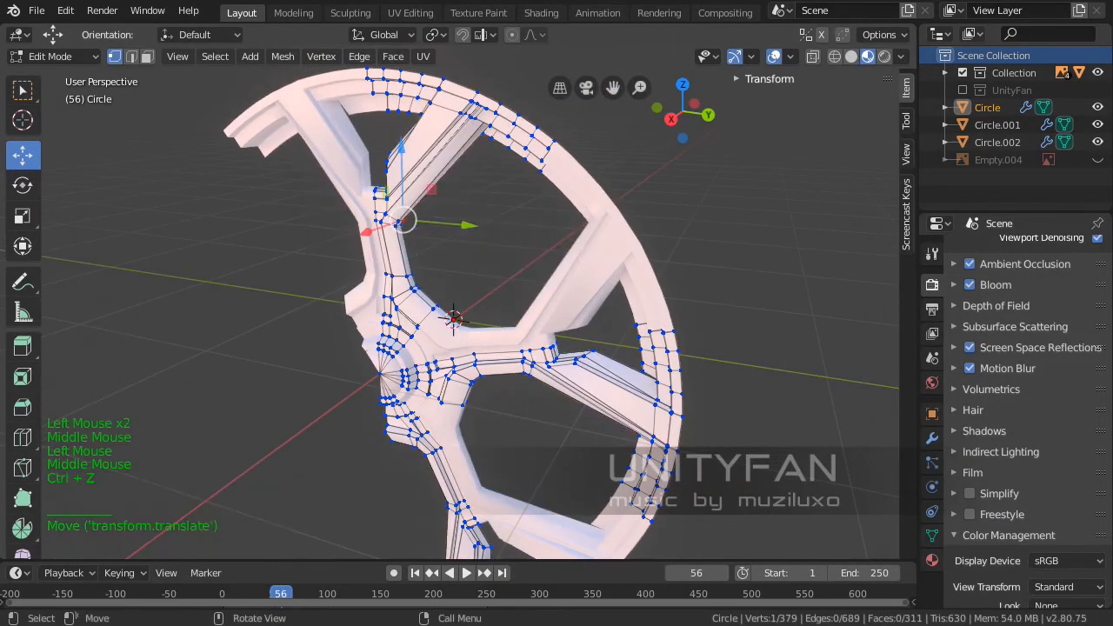
{"action": "key", "text": "Tab"}
Duplicate the third spoke section (Circle.002) in place as a linked copy
{"action": "middle_click_drag", "start_coordinate": [452, 418], "coordinate": [472, 376], "text": "shift"}
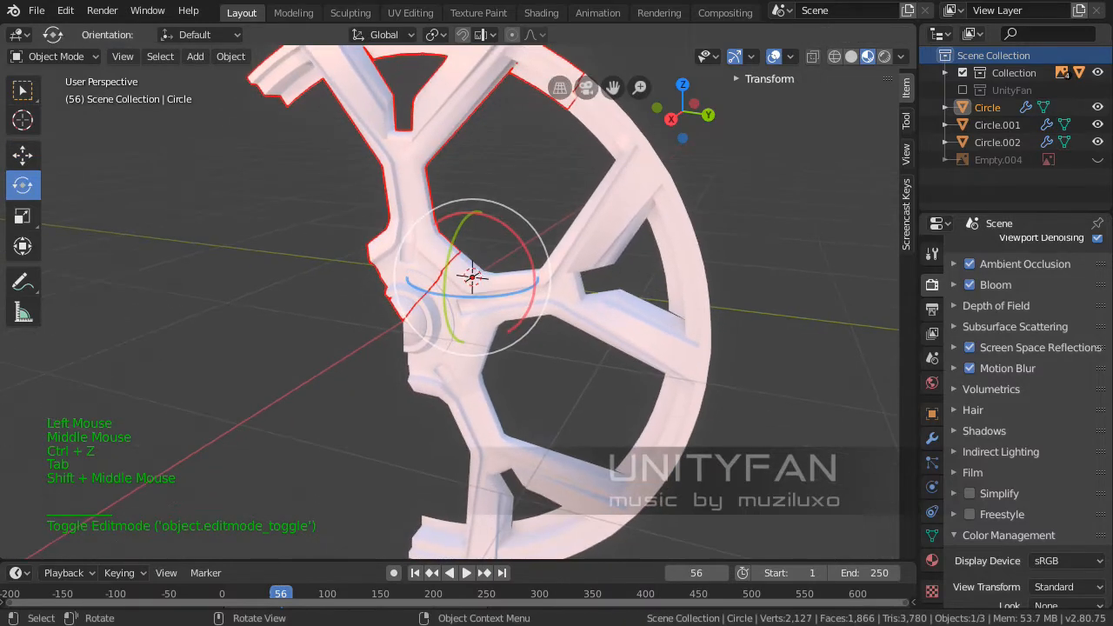
{"action": "left_click", "coordinate": [472, 392]}
{"action": "middle_click_drag", "start_coordinate": [487, 261], "coordinate": [509, 254]}
{"action": "scroll", "coordinate": [509, 253], "scroll_direction": "up", "scroll_amount": 1}
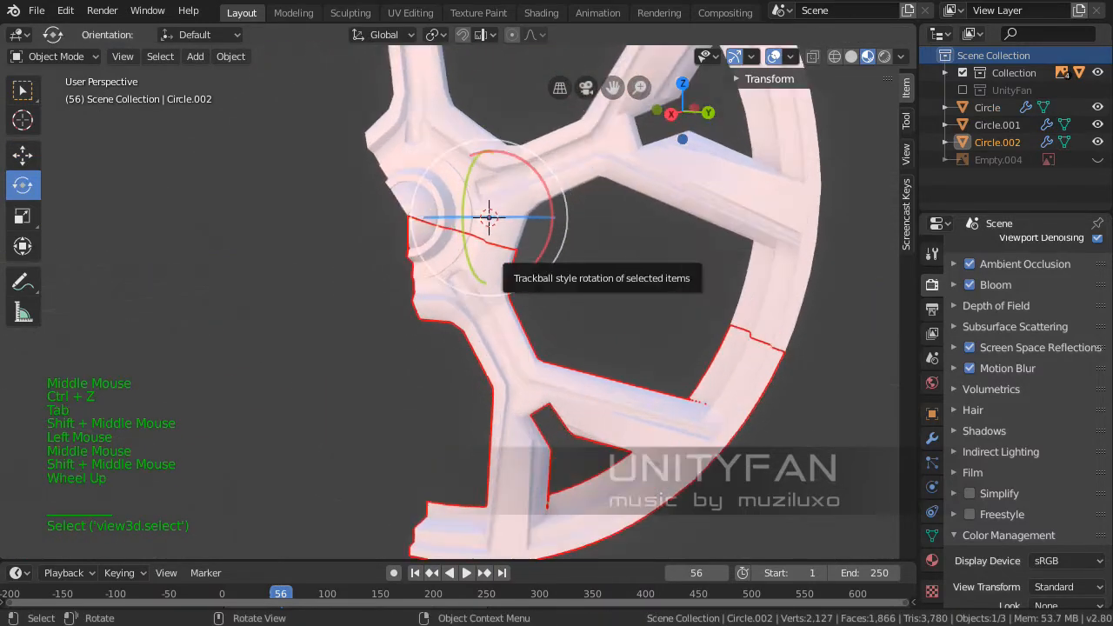
{"action": "key", "text": "shift+d"}
{"action": "key", "text": "Escape"}
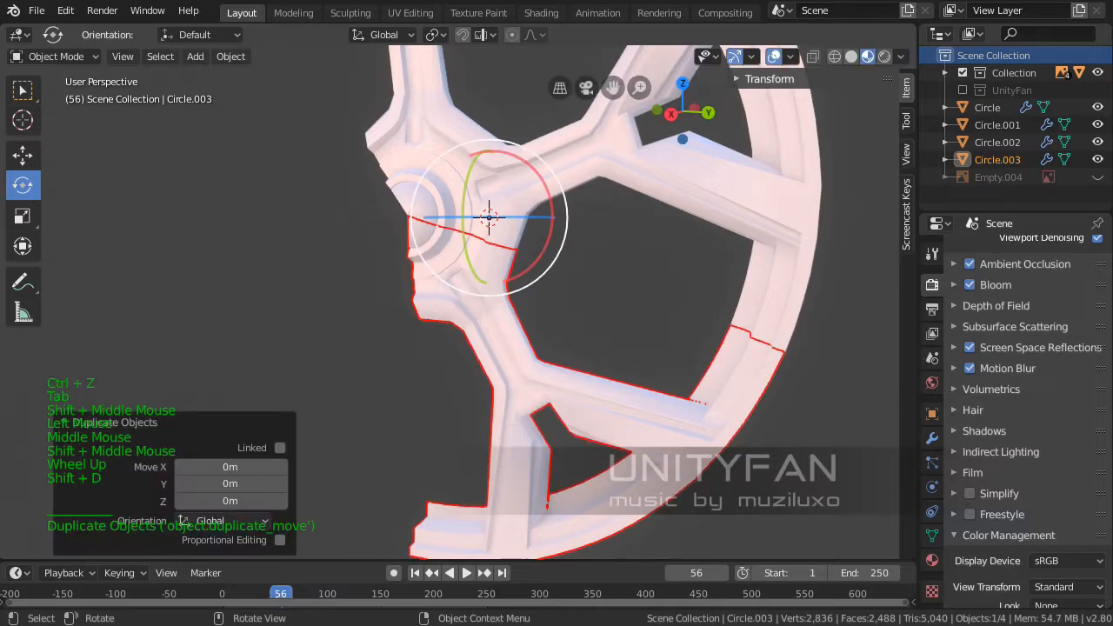
{"action": "left_click", "coordinate": [280, 448]}
{"action": "middle_click_drag", "start_coordinate": [513, 150], "coordinate": [515, 169]}
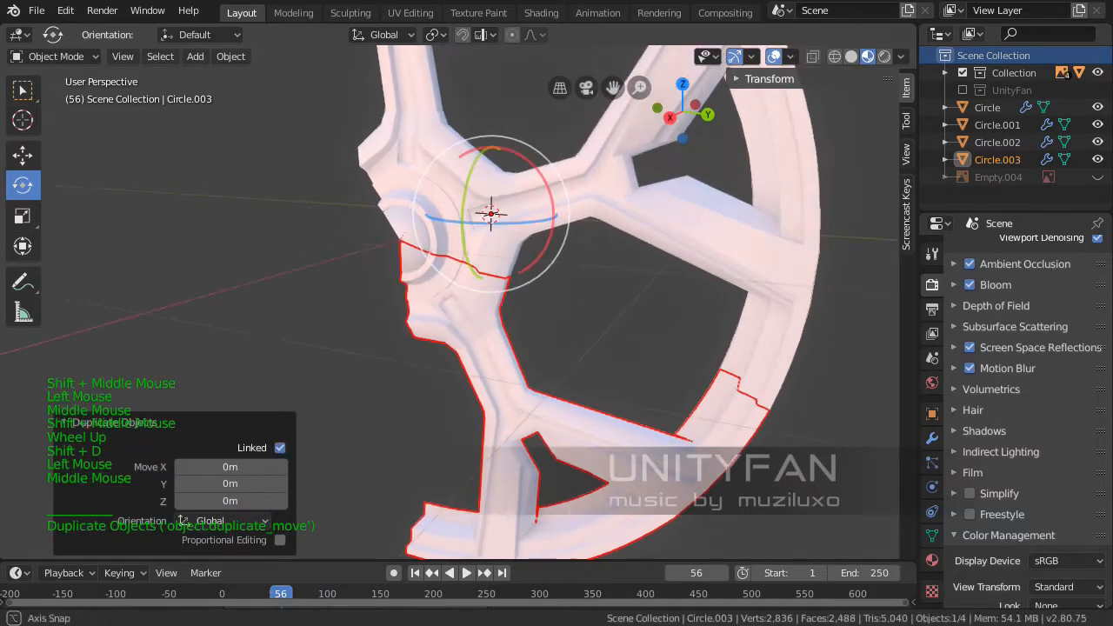
Rotate the linked fourth spoke section by -72° about the global X axis
{"action": "left_click_drag", "start_coordinate": [542, 180], "coordinate": [524, 255], "text": "ctrl"}
{"action": "left_click", "coordinate": [231, 481]}
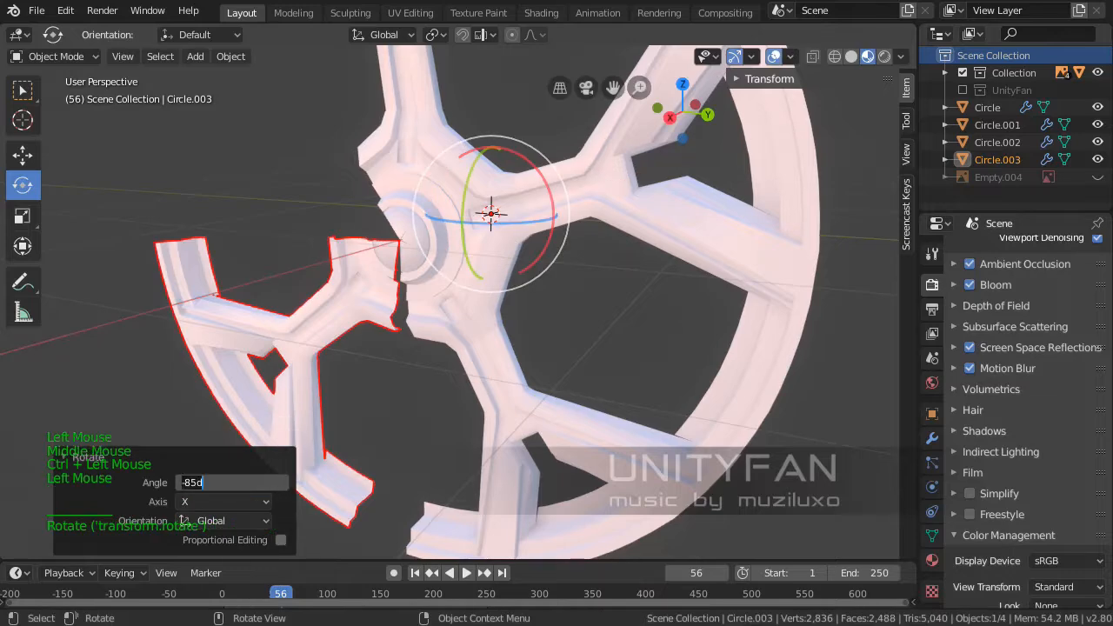
{"action": "key", "text": "Return"}
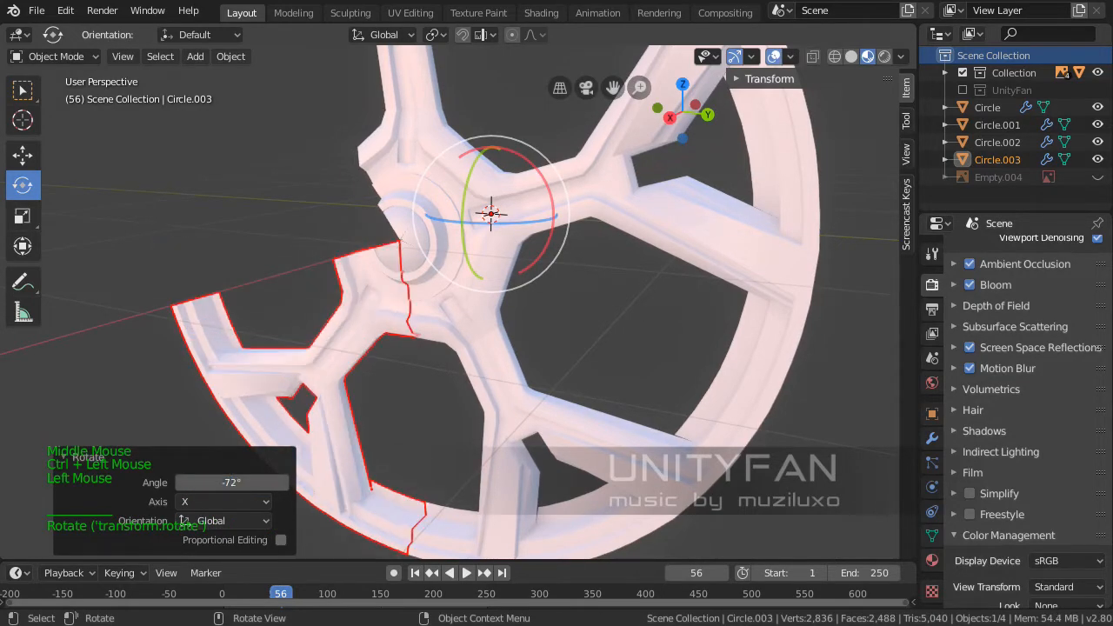
Duplicate the fourth spoke section (Circle.003) in place as a linked copy
{"action": "middle_click_drag", "start_coordinate": [295, 287], "coordinate": [336, 326], "text": "shift"}
{"action": "left_click", "coordinate": [336, 326]}
{"action": "left_click", "coordinate": [387, 361]}
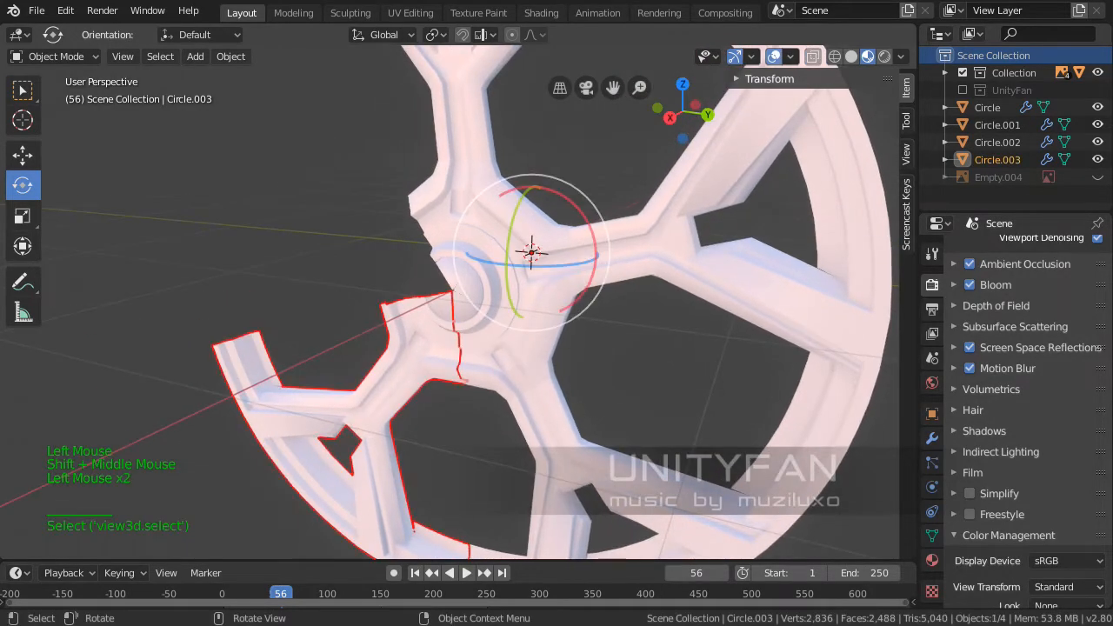
{"action": "key", "text": "shift+d"}
{"action": "key", "text": "Escape"}
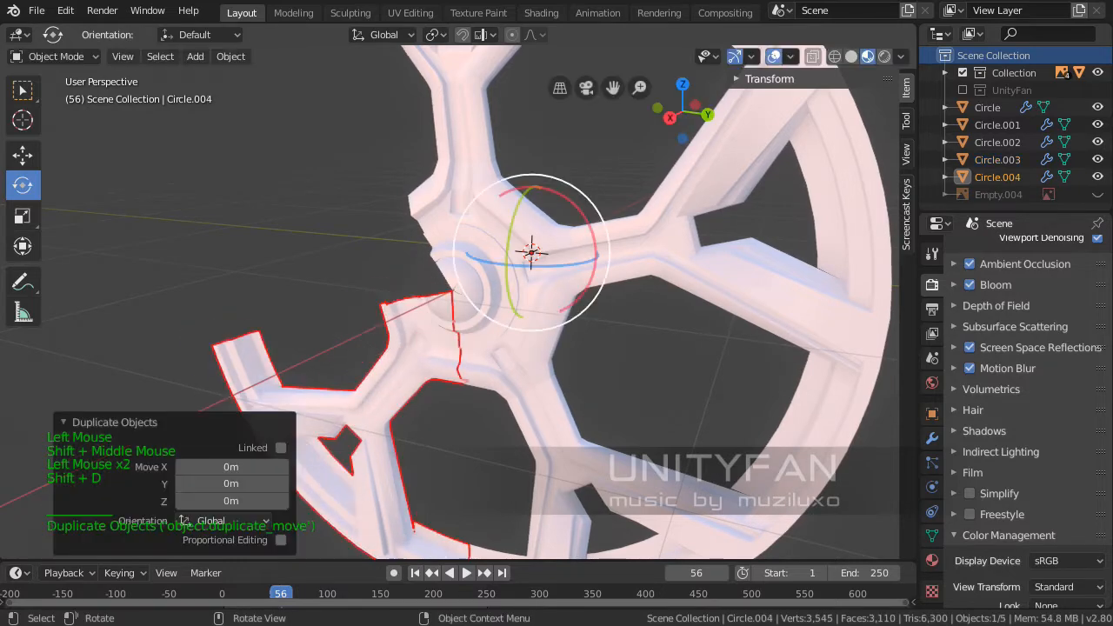
{"action": "left_click", "coordinate": [280, 448]}
Rotate the linked fifth spoke section by -72° about the global X axis and clear the selection
{"action": "middle_click_drag", "start_coordinate": [558, 248], "coordinate": [536, 303], "text": "shift"}
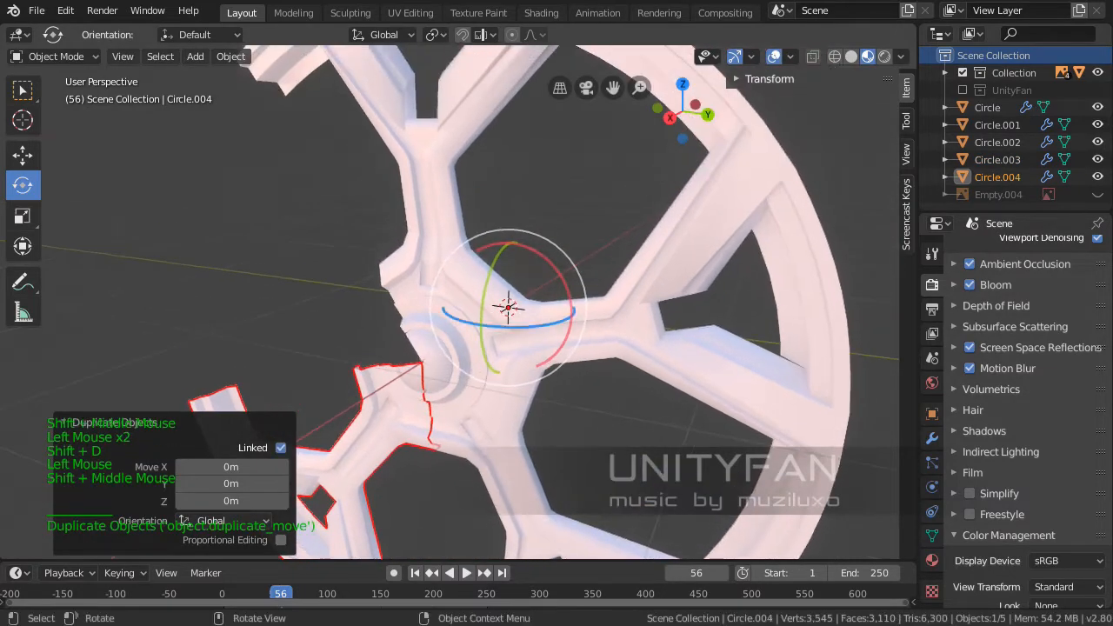
{"action": "left_click_drag", "start_coordinate": [549, 259], "coordinate": [579, 333]}
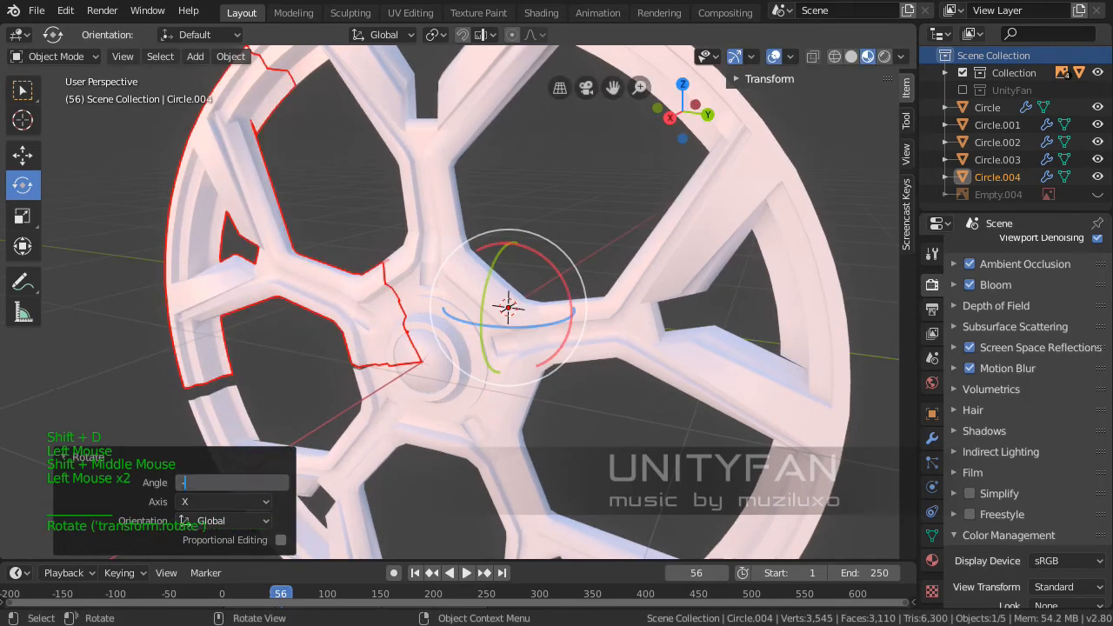
{"action": "type", "text": "-72"}
{"action": "key", "text": "Return"}
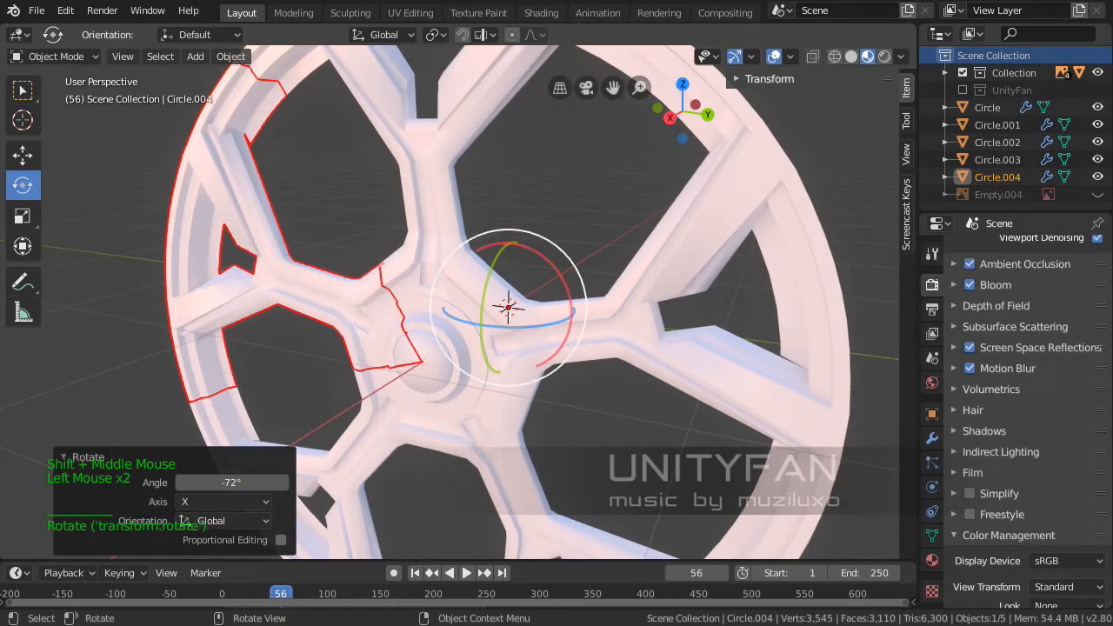
{"action": "left_click", "coordinate": [592, 209]}
{"action": "scroll", "coordinate": [591, 209], "scroll_direction": "down", "scroll_amount": 3}
{"action": "mouse_move", "coordinate": [591, 209]}
{"action": "middle_mouse_down"}
{"action": "mouse_move", "coordinate": [722, 205]}
{"action": "mouse_move", "coordinate": [658, 187]}
{"action": "mouse_move", "coordinate": [608, 192]}
{"action": "mouse_move", "coordinate": [598, 219]}
{"action": "middle_mouse_up"}
{"action": "scroll", "coordinate": [603, 196], "scroll_direction": "up", "scroll_amount": 2}
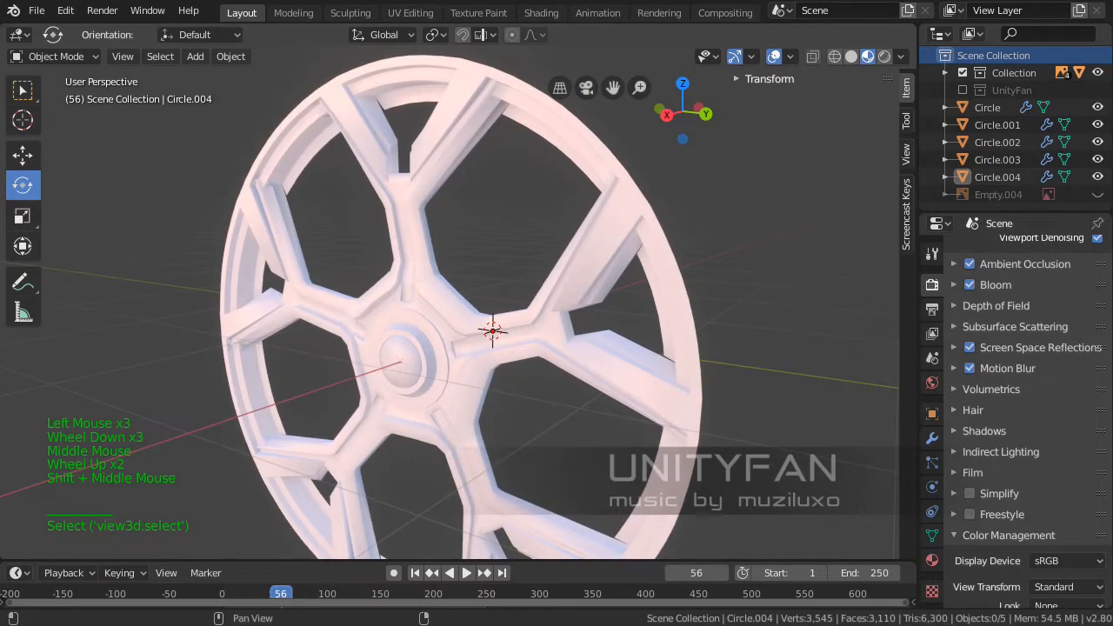
Split the 3D viewport vertically and turn the new area into an Image Editor
{"action": "left_click_drag", "start_coordinate": [915, 26], "coordinate": [375, 33]}
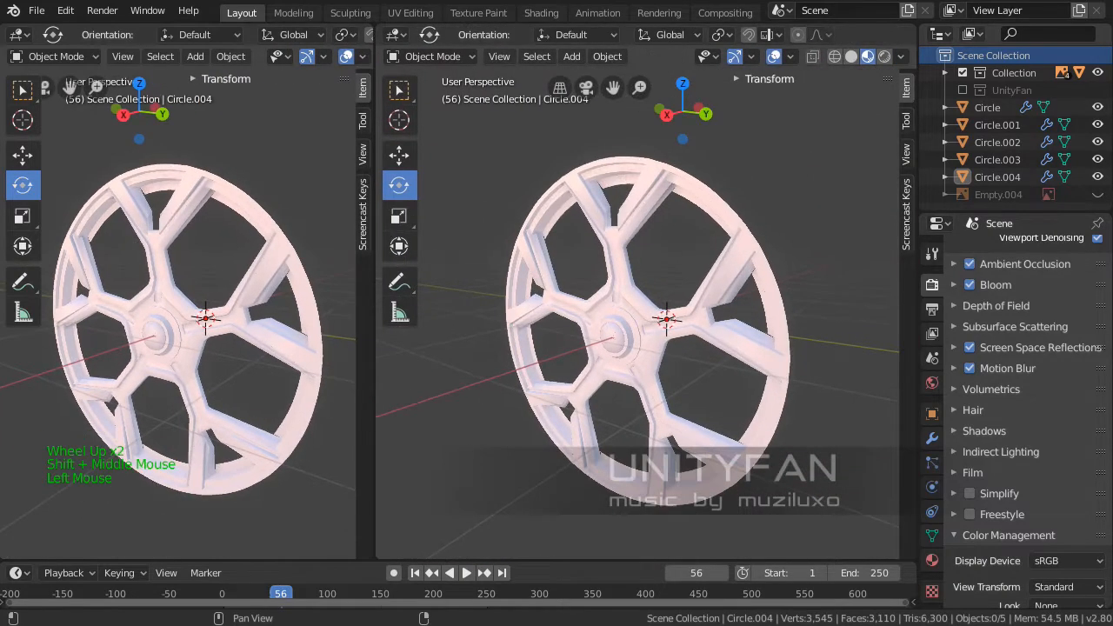
{"action": "left_click", "coordinate": [17, 34]}
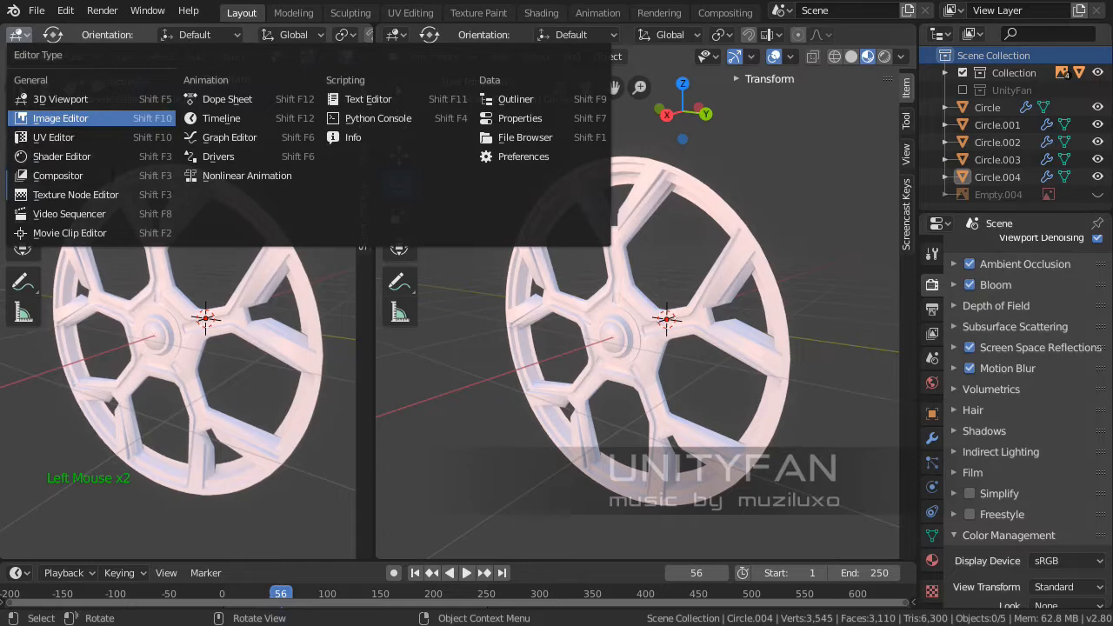
{"action": "left_click", "coordinate": [61, 117]}
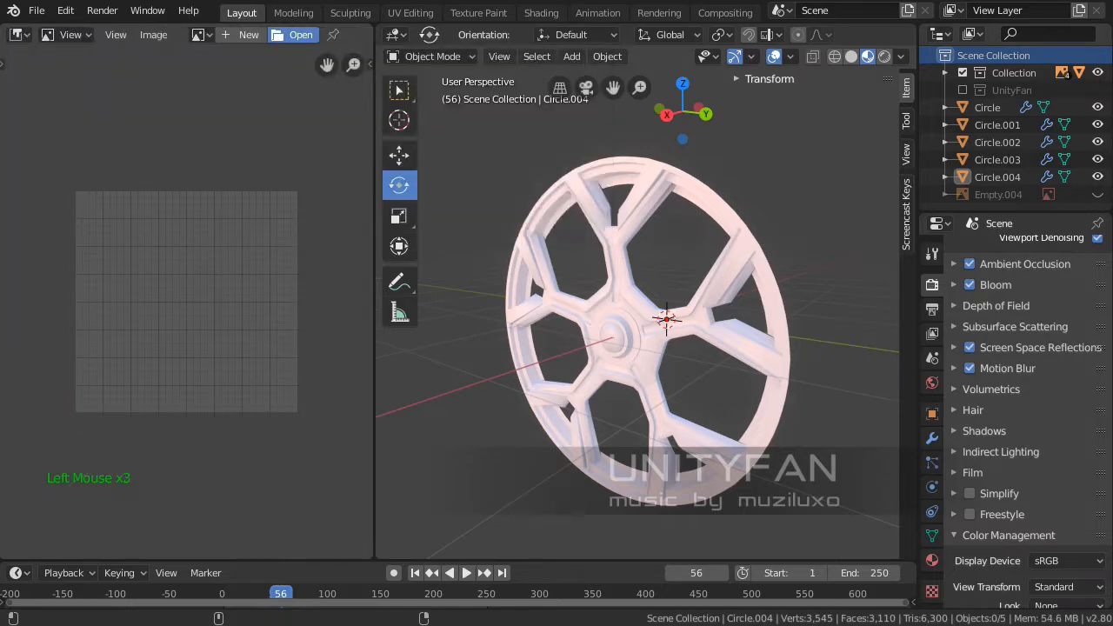
Open the reference photo w-motors-lykan-hypersport-close-up-1-70785.jpg from the ref folder in the Image Editor
{"action": "left_click", "coordinate": [294, 34]}
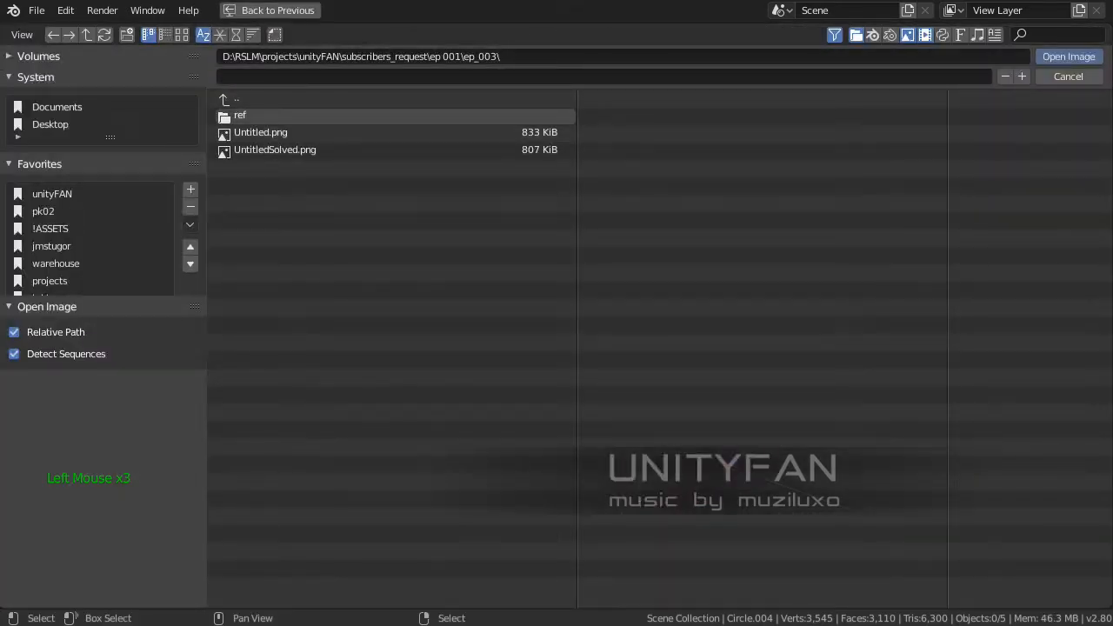
{"action": "left_click", "coordinate": [240, 115]}
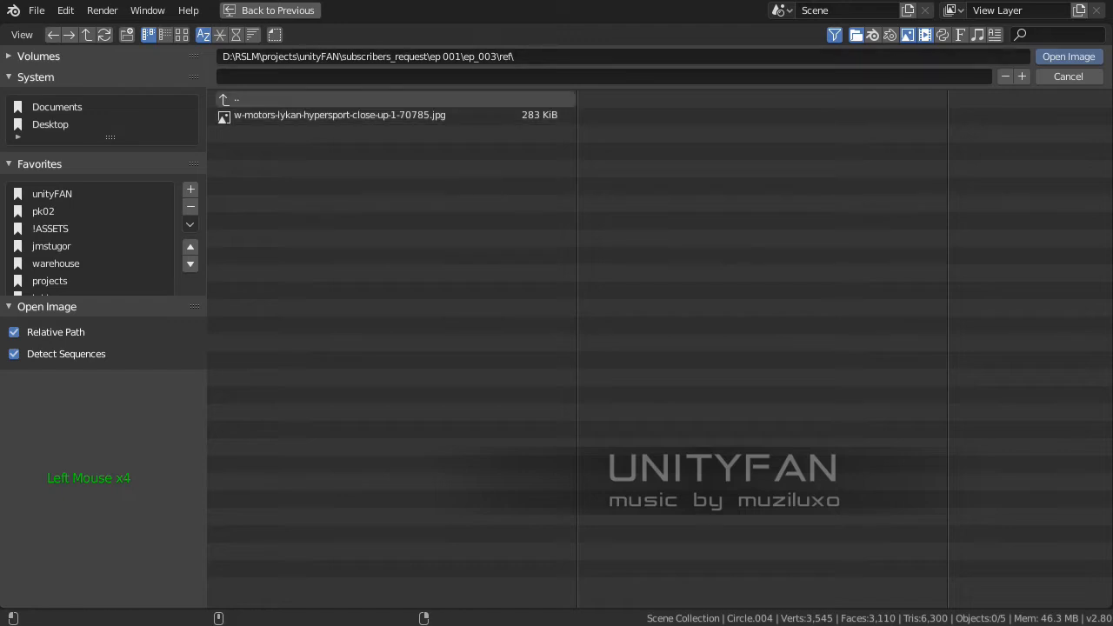
{"action": "left_click", "coordinate": [182, 35]}
{"action": "left_click", "coordinate": [409, 161]}
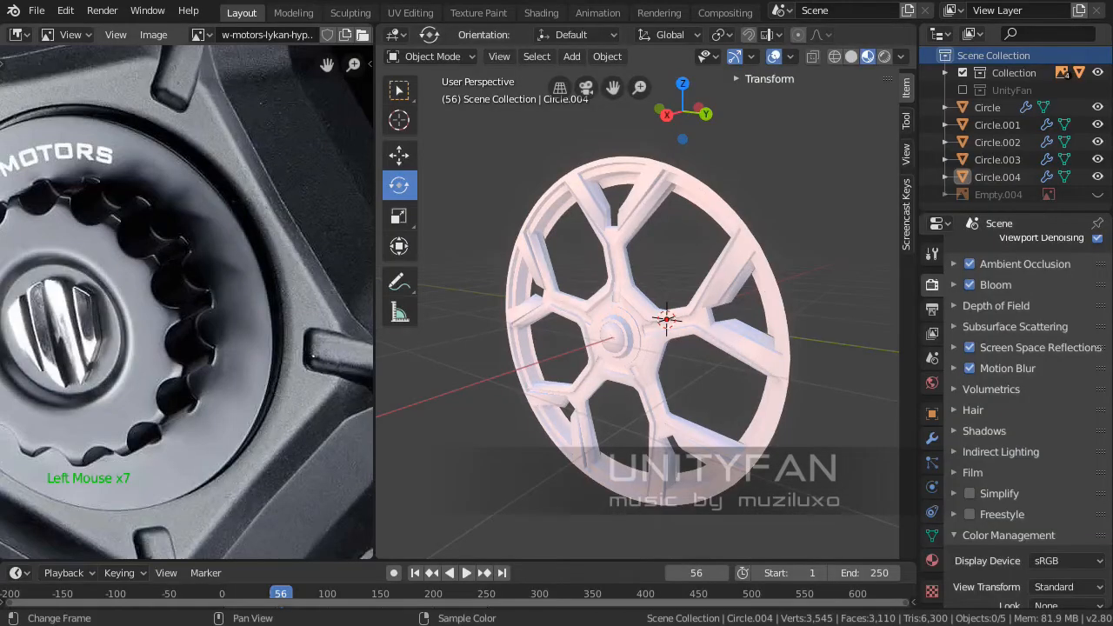
Compare the hub and spokes in the reference photo with the modelled rim from several angles
{"action": "middle_click_drag", "start_coordinate": [165, 295], "coordinate": [196, 300]}
{"action": "scroll", "coordinate": [208, 312], "scroll_direction": "down", "scroll_amount": 8}
{"action": "scroll", "coordinate": [196, 300], "scroll_direction": "up", "scroll_amount": 2}
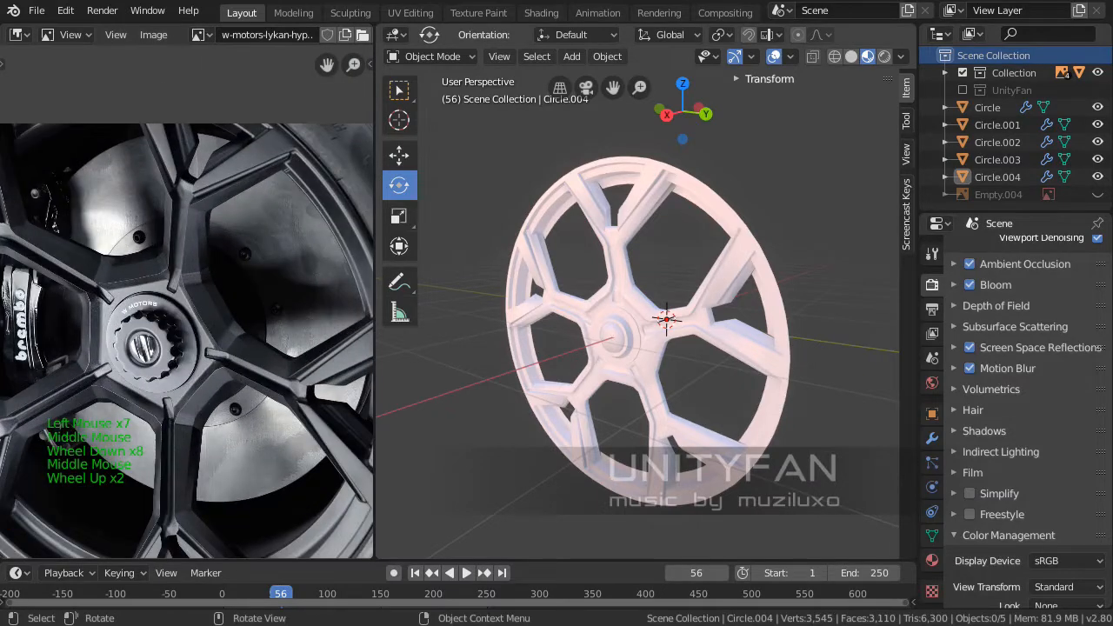
{"action": "mouse_move", "coordinate": [609, 326]}
{"action": "middle_mouse_down"}
{"action": "mouse_move", "coordinate": [657, 336]}
{"action": "mouse_move", "coordinate": [604, 326]}
{"action": "middle_mouse_up"}
{"action": "scroll", "coordinate": [657, 335], "scroll_direction": "up", "scroll_amount": 1}
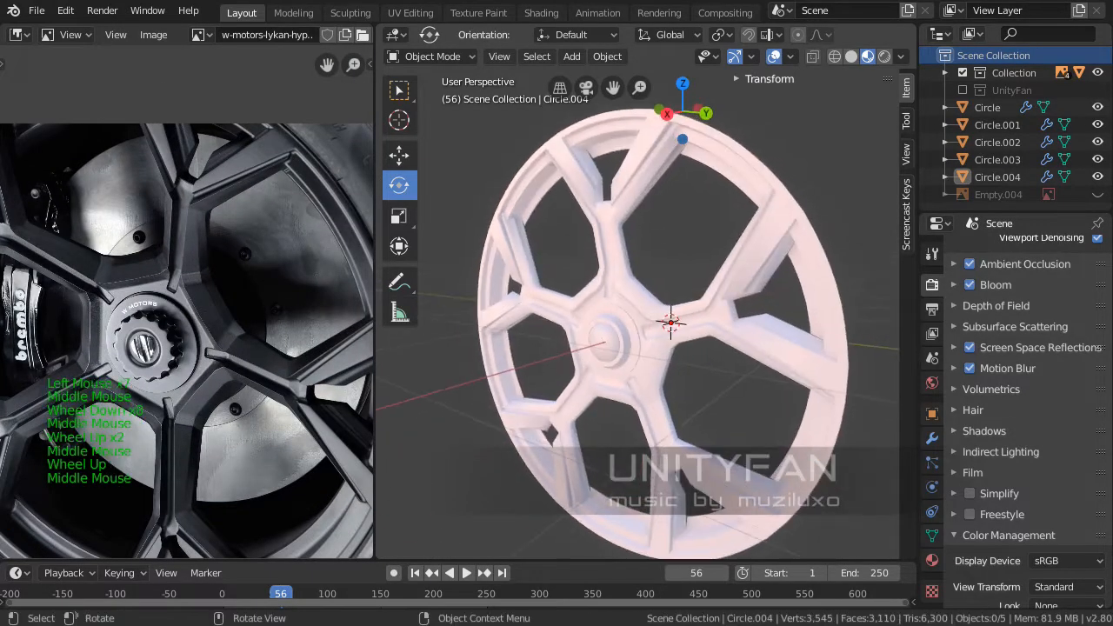
{"action": "middle_click_drag", "start_coordinate": [165, 331], "coordinate": [249, 206]}
{"action": "scroll", "coordinate": [187, 239], "scroll_direction": "down", "scroll_amount": 2}
{"action": "scroll", "coordinate": [187, 239], "scroll_direction": "up", "scroll_amount": 2}
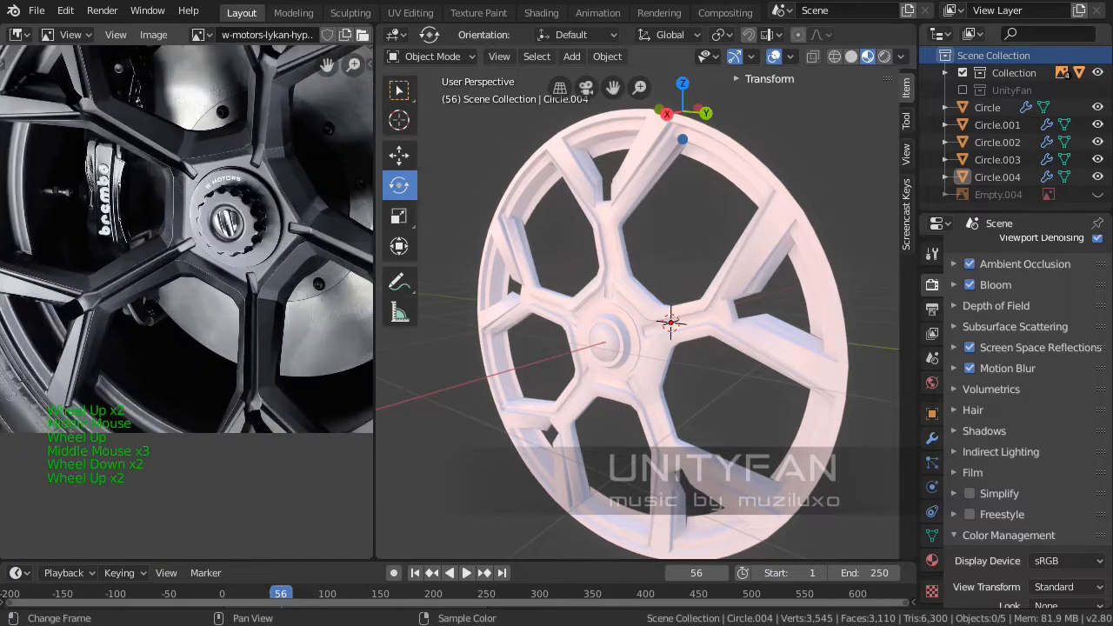
{"action": "scroll", "coordinate": [187, 239], "scroll_direction": "up", "scroll_amount": 1}
{"action": "middle_click_drag", "start_coordinate": [187, 240], "coordinate": [190, 320]}
{"action": "middle_click_drag", "start_coordinate": [639, 309], "coordinate": [744, 333]}
{"action": "scroll", "coordinate": [641, 333], "scroll_direction": "up", "scroll_amount": 1}
{"action": "scroll", "coordinate": [744, 333], "scroll_direction": "down", "scroll_amount": 2}
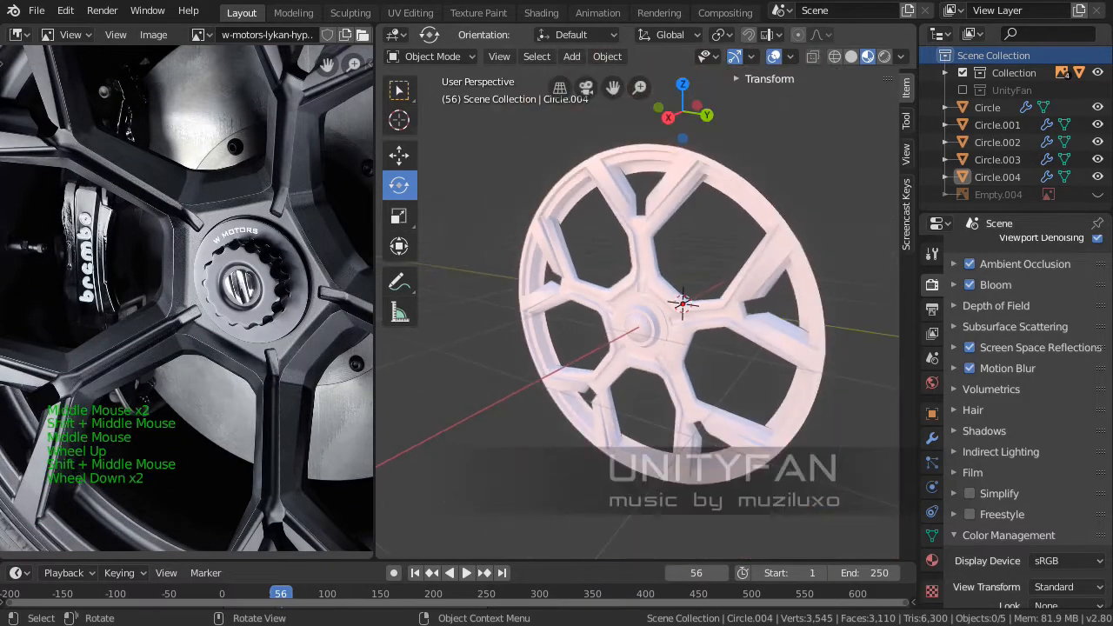
{"action": "scroll", "coordinate": [157, 301], "scroll_direction": "down", "scroll_amount": 2}
{"action": "mouse_move", "coordinate": [187, 287]}
{"action": "middle_mouse_down"}
{"action": "mouse_move", "coordinate": [157, 301]}
{"action": "mouse_move", "coordinate": [189, 274]}
{"action": "middle_mouse_up"}
{"action": "scroll", "coordinate": [187, 287], "scroll_direction": "down", "scroll_amount": 2}
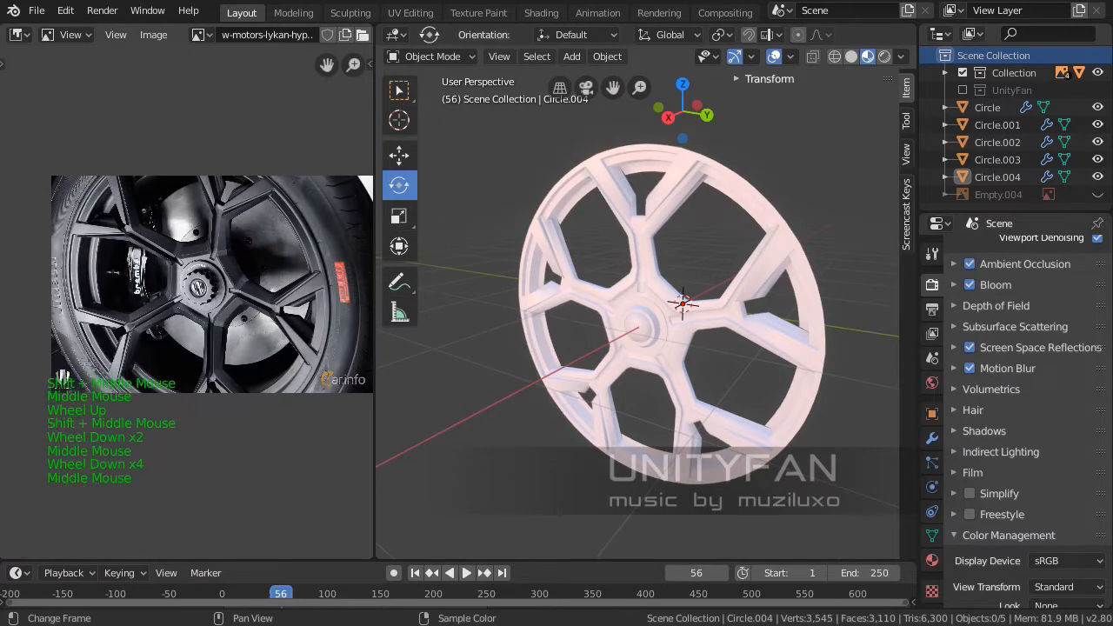
{"action": "scroll", "coordinate": [188, 274], "scroll_direction": "up", "scroll_amount": 2}
{"action": "mouse_move", "coordinate": [665, 322]}
{"action": "middle_mouse_down"}
{"action": "mouse_move", "coordinate": [607, 327]}
{"action": "mouse_move", "coordinate": [687, 326]}
{"action": "middle_mouse_up"}
{"action": "scroll", "coordinate": [683, 304], "scroll_direction": "up", "scroll_amount": 2}
Add a new material to the original spoke section (Circle)
{"action": "left_click", "coordinate": [685, 322]}
{"action": "left_click", "coordinate": [931, 560]}
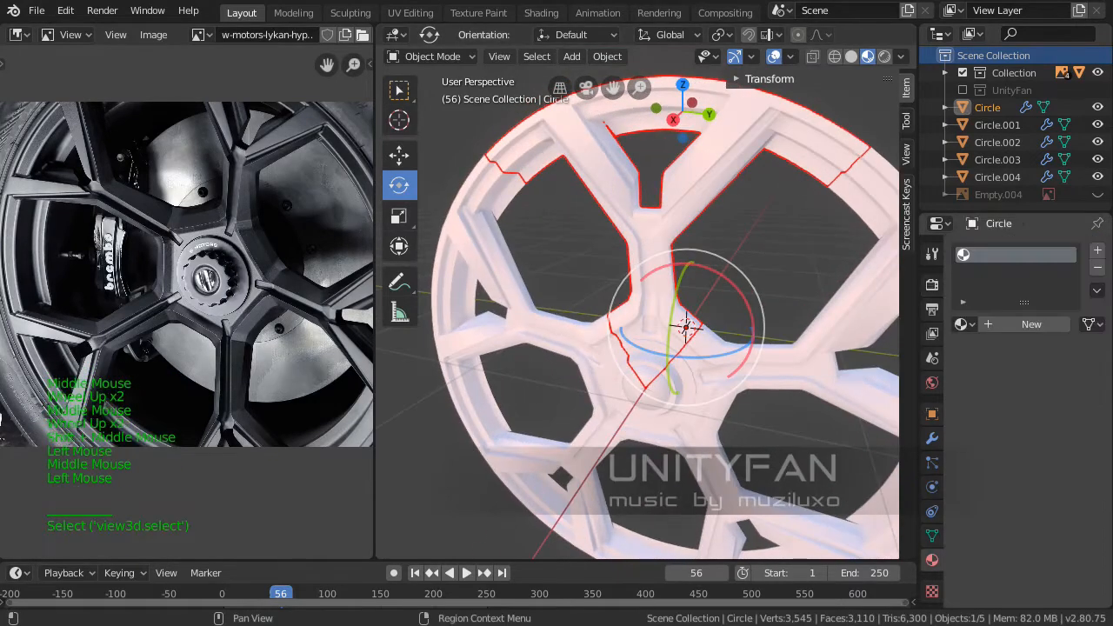
{"action": "left_click", "coordinate": [1032, 323]}
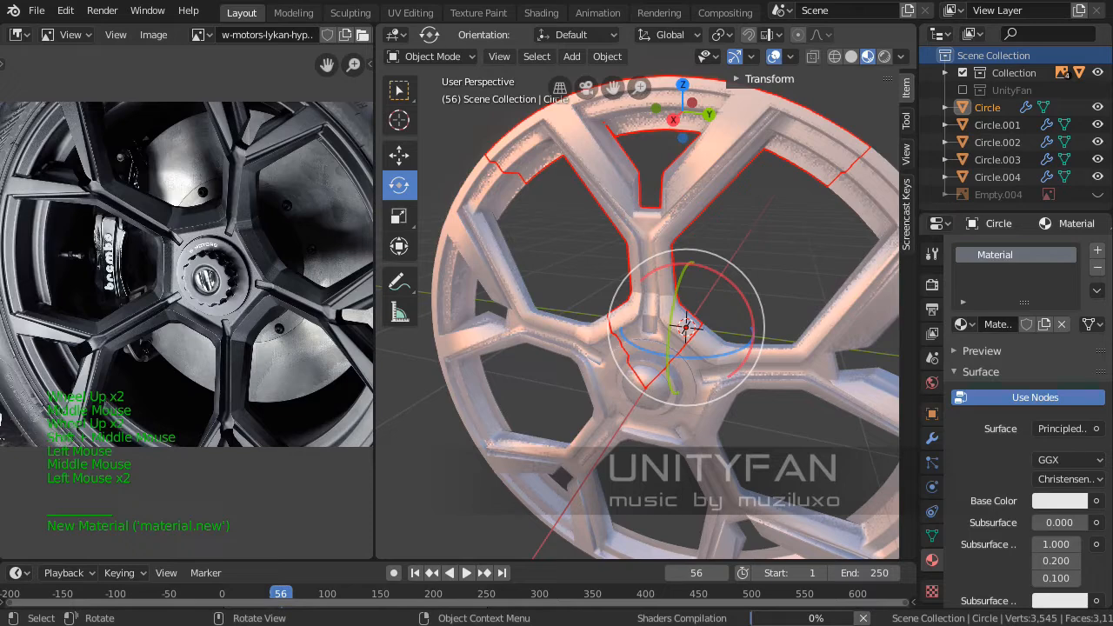
Set the rim material's Metallic value to 1.000 and switch to the box selection tool
{"action": "middle_click_drag", "start_coordinate": [686, 324], "coordinate": [696, 330]}
{"action": "scroll", "coordinate": [703, 337], "scroll_direction": "up", "scroll_amount": 2}
{"action": "scroll", "coordinate": [638, 305], "scroll_direction": "down", "scroll_amount": 3}
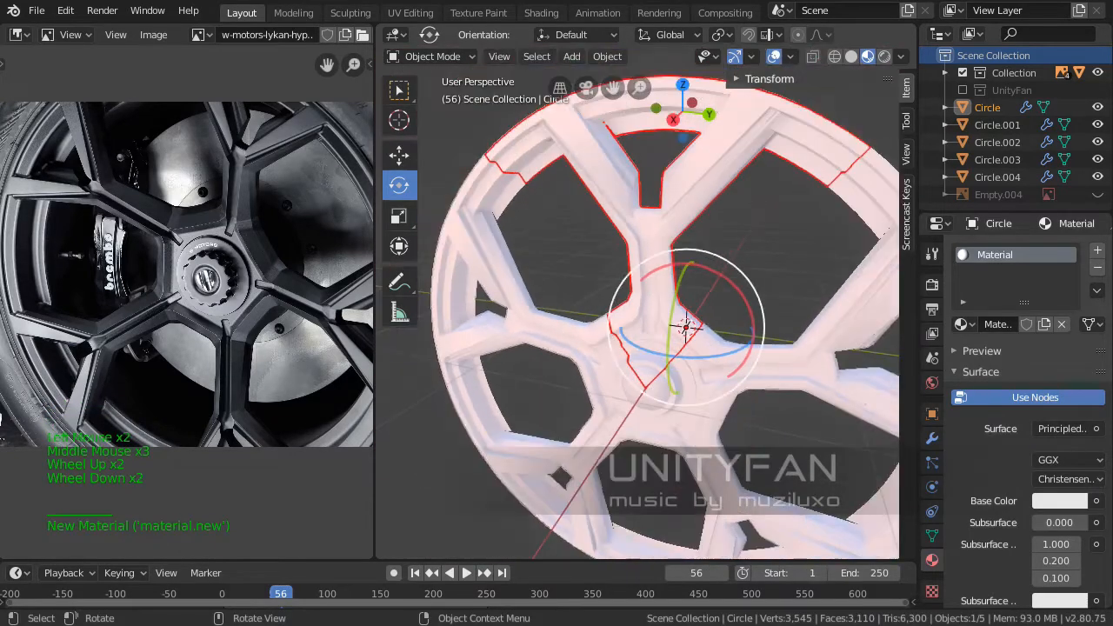
{"action": "middle_click_drag", "start_coordinate": [638, 304], "coordinate": [661, 300]}
{"action": "left_click", "coordinate": [399, 90]}
{"action": "scroll", "coordinate": [1025, 391], "scroll_direction": "down", "scroll_amount": 4}
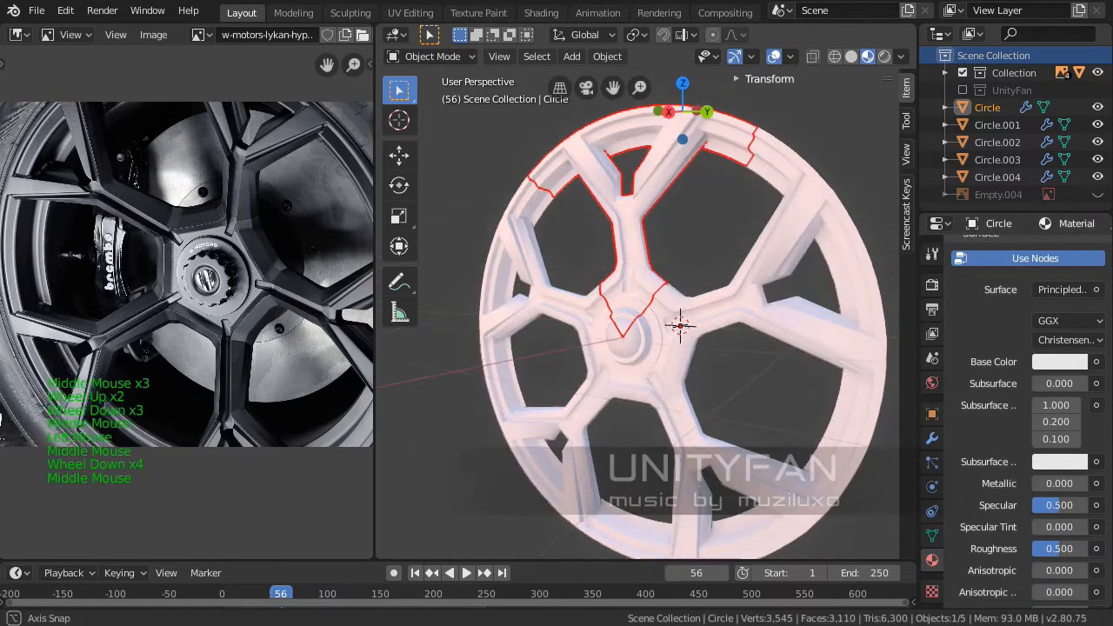
{"action": "scroll", "coordinate": [661, 300], "scroll_direction": "up", "scroll_amount": 2}
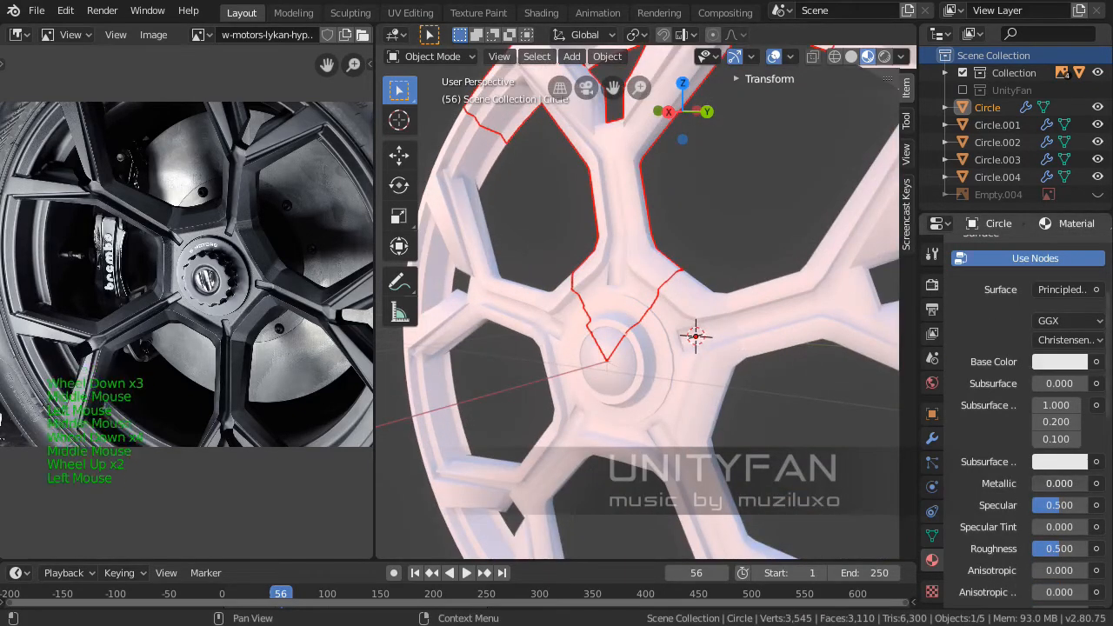
{"action": "left_click_drag", "start_coordinate": [1048, 483], "coordinate": [1109, 484]}
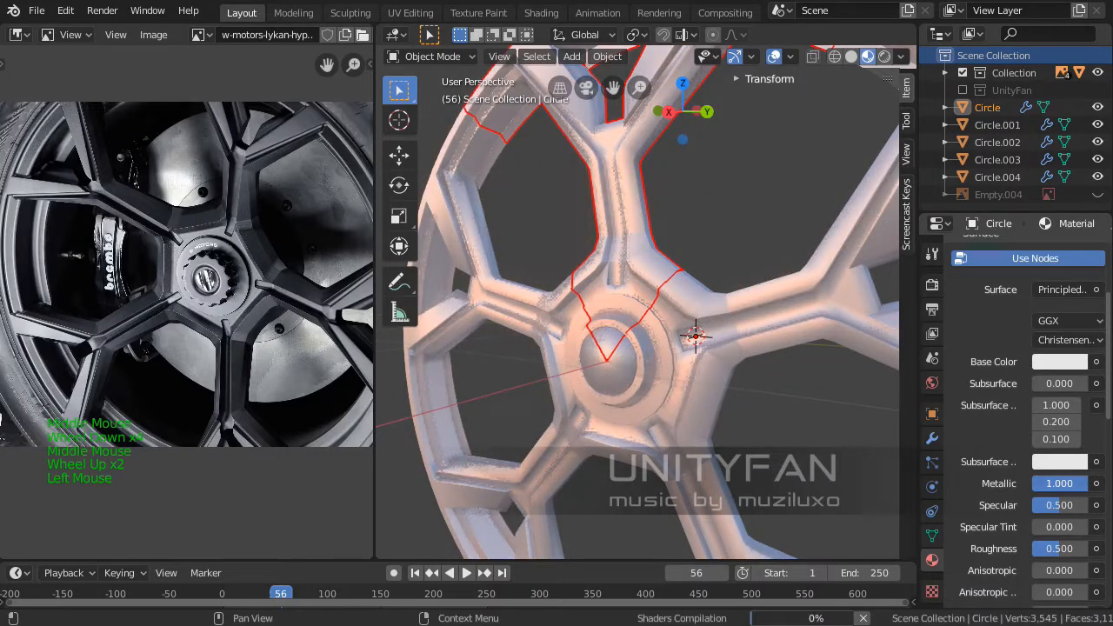
{"action": "mouse_move", "coordinate": [783, 348]}
{"action": "middle_mouse_down"}
{"action": "mouse_move", "coordinate": [783, 363]}
{"action": "mouse_move", "coordinate": [766, 357]}
{"action": "middle_mouse_up"}
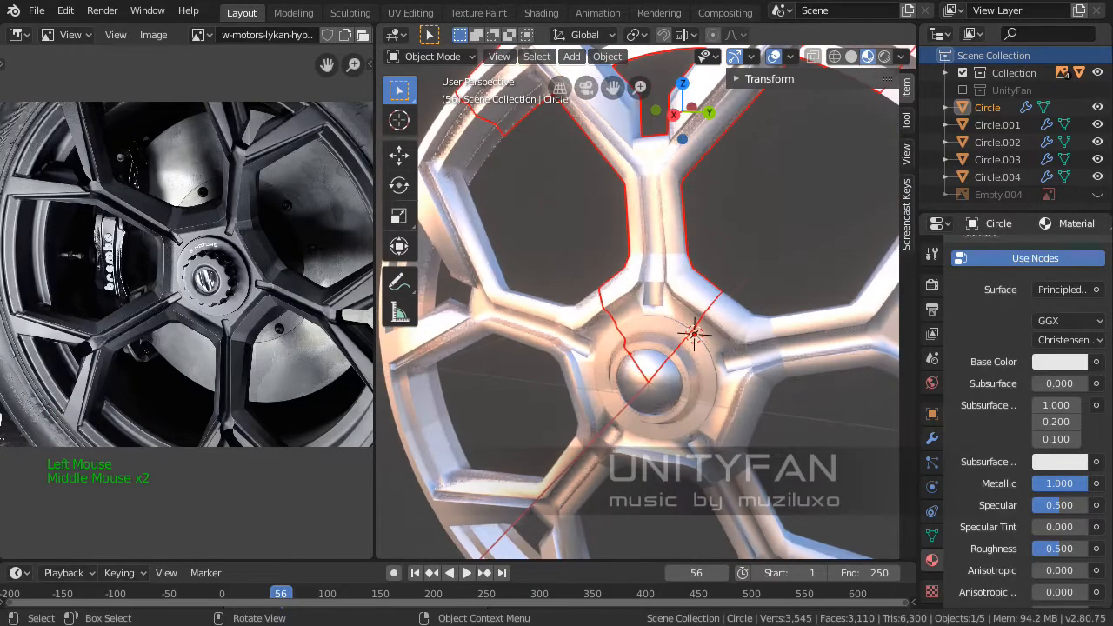
{"action": "middle_click_drag", "start_coordinate": [696, 348], "coordinate": [679, 344]}
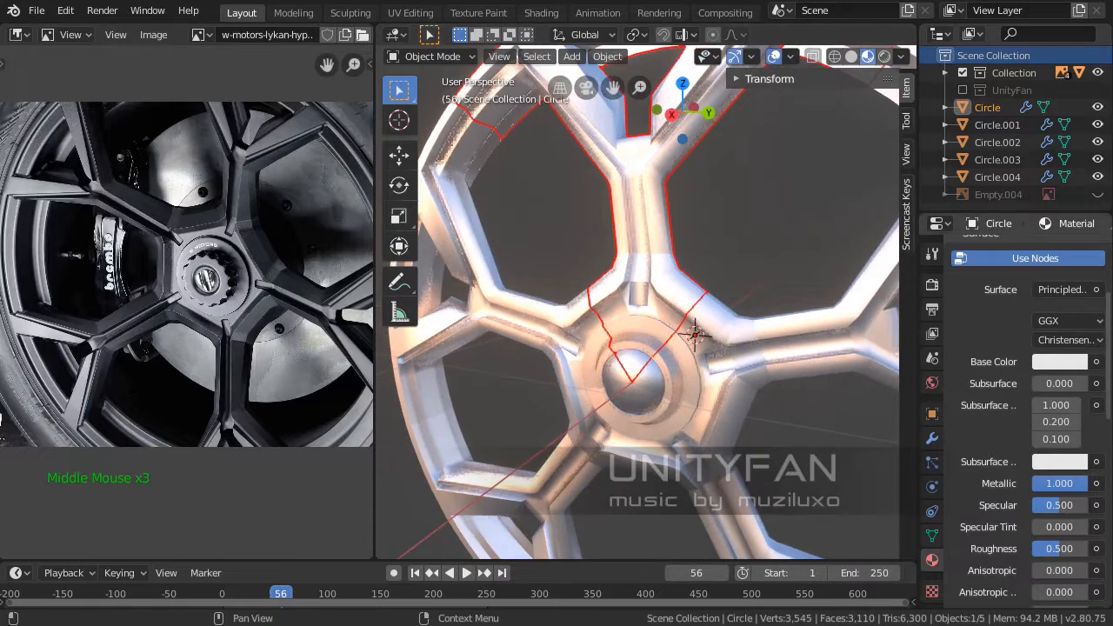
Darken the rim material's base color to a medium grey and clear the object selection
{"action": "left_click", "coordinate": [1059, 362]}
{"action": "left_click_drag", "start_coordinate": [1074, 123], "coordinate": [1074, 182]}
{"action": "middle_click_drag", "start_coordinate": [766, 287], "coordinate": [775, 334]}
{"action": "scroll", "coordinate": [839, 289], "scroll_direction": "down", "scroll_amount": 3}
{"action": "scroll", "coordinate": [738, 268], "scroll_direction": "up", "scroll_amount": 1}
{"action": "left_click", "coordinate": [759, 327]}
{"action": "middle_click_drag", "start_coordinate": [175, 277], "coordinate": [187, 301]}
{"action": "scroll", "coordinate": [187, 301], "scroll_direction": "up", "scroll_amount": 1}
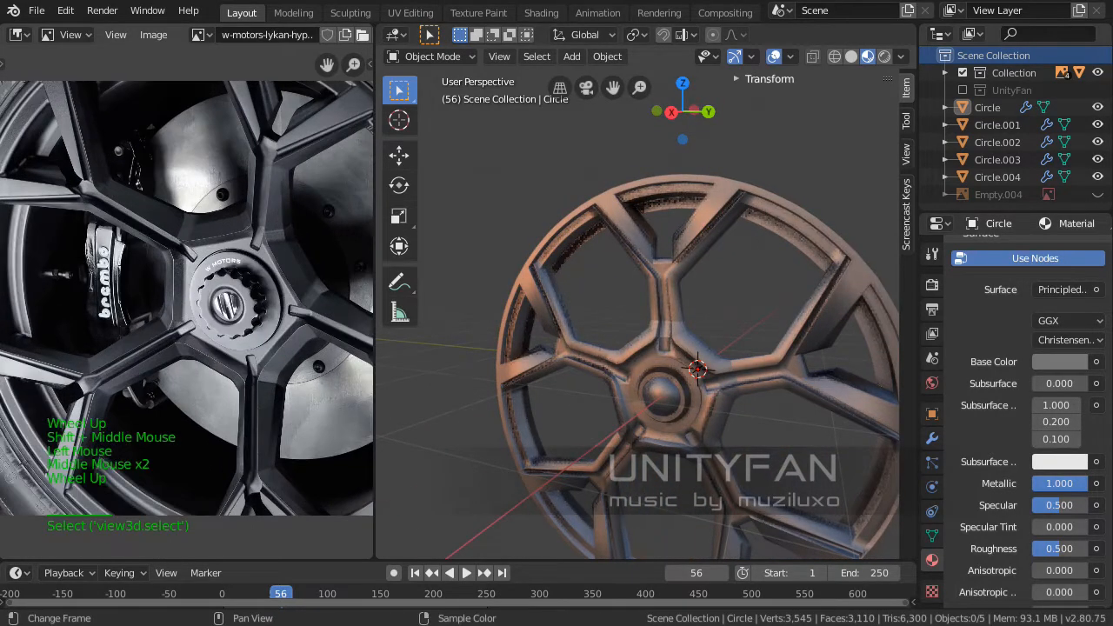
Enter Edit Mode on the original spoke section and box-select the visible vertices around its hub end
{"action": "middle_click_drag", "start_coordinate": [706, 331], "coordinate": [755, 334]}
{"action": "scroll", "coordinate": [682, 333], "scroll_direction": "up", "scroll_amount": 2}
{"action": "middle_click_drag", "start_coordinate": [755, 335], "coordinate": [631, 292], "text": "shift"}
{"action": "scroll", "coordinate": [639, 304], "scroll_direction": "up", "scroll_amount": 1}
{"action": "key", "text": "Tab"}
{"action": "scroll", "coordinate": [630, 290], "scroll_direction": "up", "scroll_amount": 2}
{"action": "left_click", "coordinate": [399, 91]}
{"action": "middle_click_drag", "start_coordinate": [631, 292], "coordinate": [588, 296], "text": "shift"}
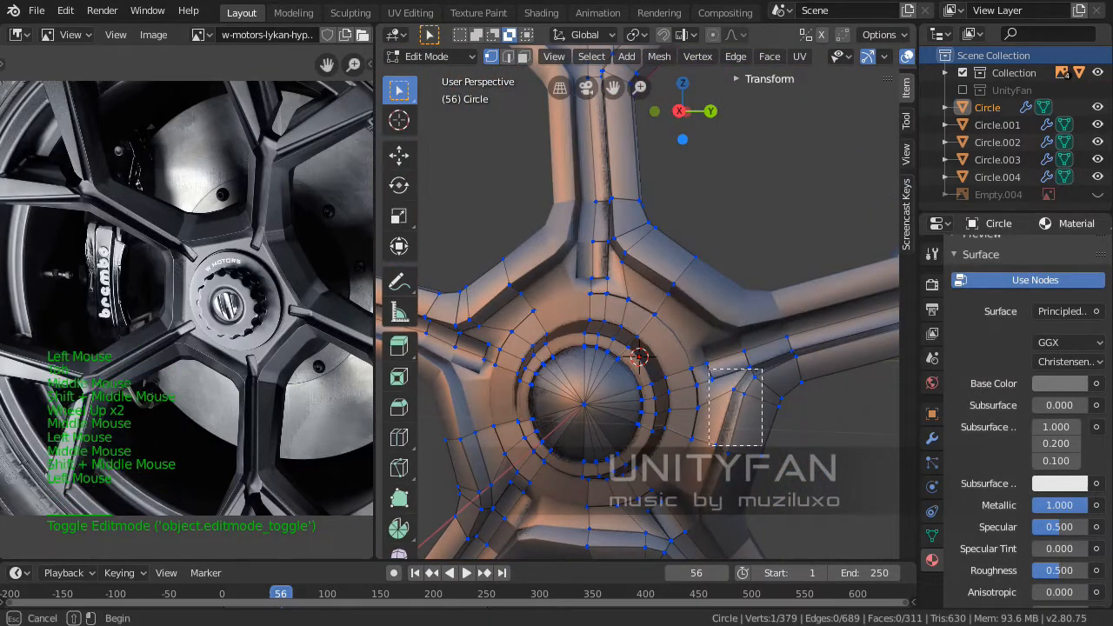
{"action": "left_click_drag", "start_coordinate": [711, 370], "coordinate": [515, 167]}
{"action": "middle_click_drag", "start_coordinate": [600, 307], "coordinate": [589, 303]}
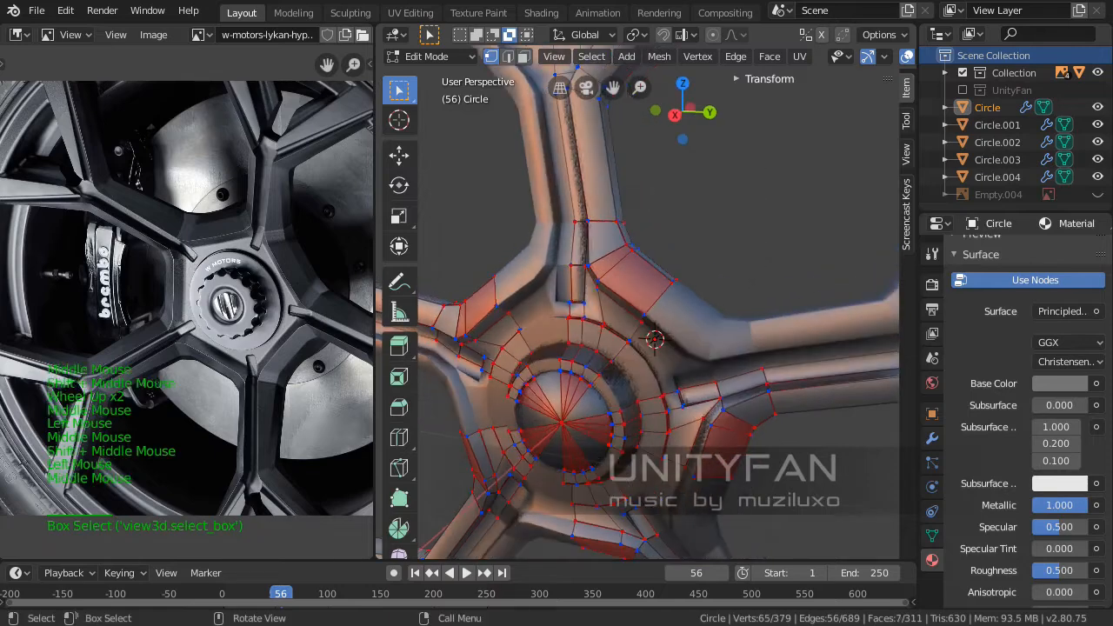
Switch to wireframe, box-select all vertices at the hub end through the mesh, and return to the material shading
{"action": "key", "text": "z"}
{"action": "middle_click_drag", "start_coordinate": [487, 304], "coordinate": [483, 300]}
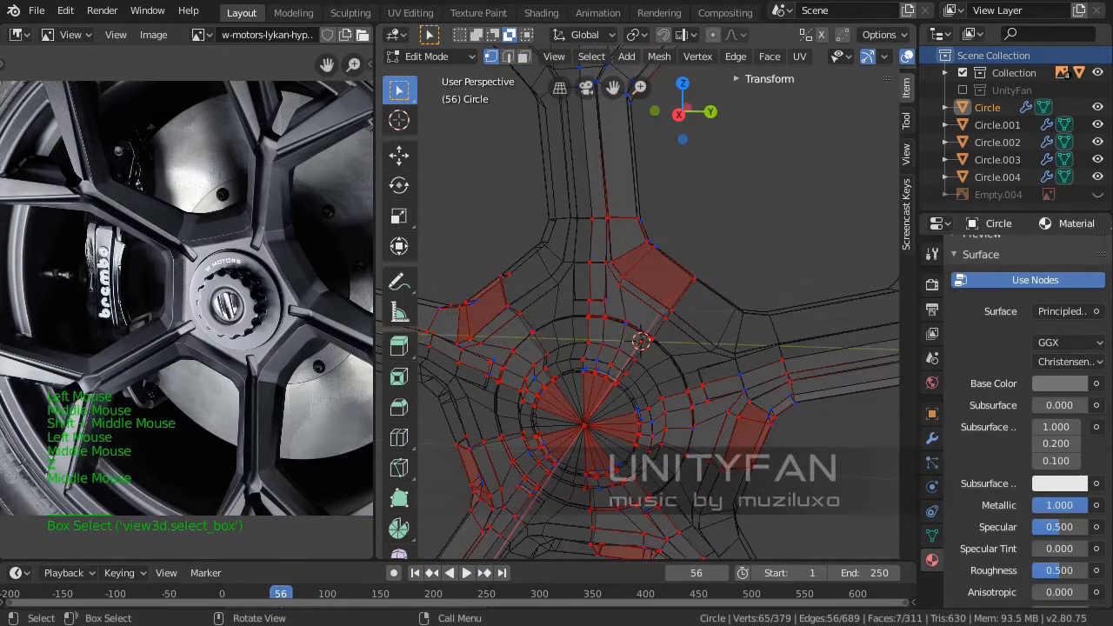
{"action": "left_click_drag", "start_coordinate": [697, 355], "coordinate": [472, 167]}
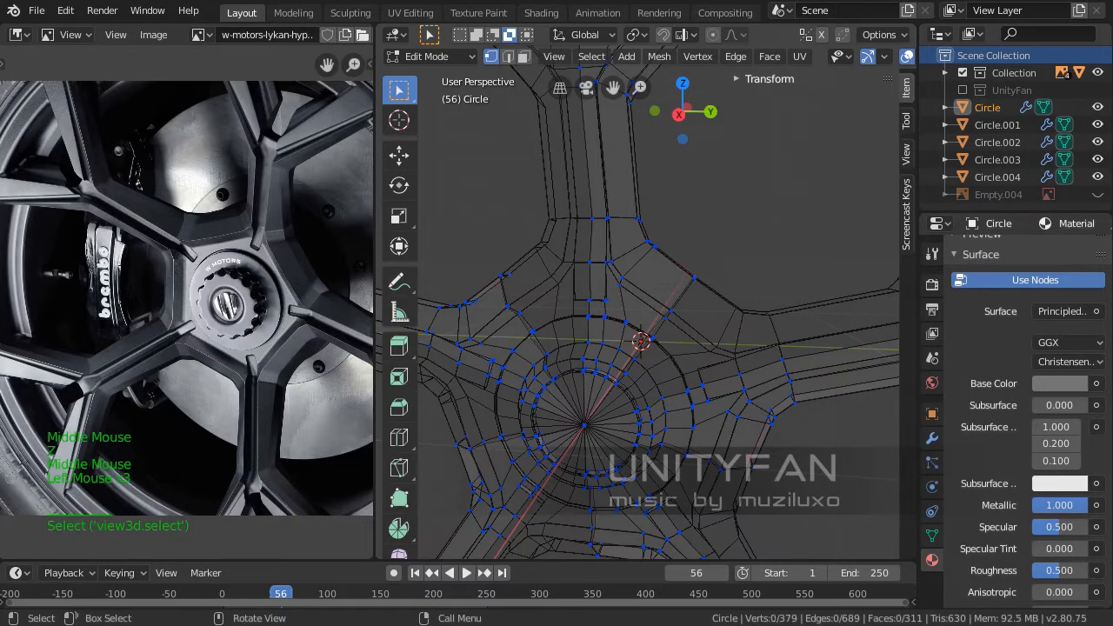
{"action": "left_click_drag", "start_coordinate": [810, 465], "coordinate": [516, 158]}
{"action": "middle_click_drag", "start_coordinate": [677, 280], "coordinate": [648, 278]}
{"action": "key", "text": "z"}
{"action": "left_click", "coordinate": [647, 376]}
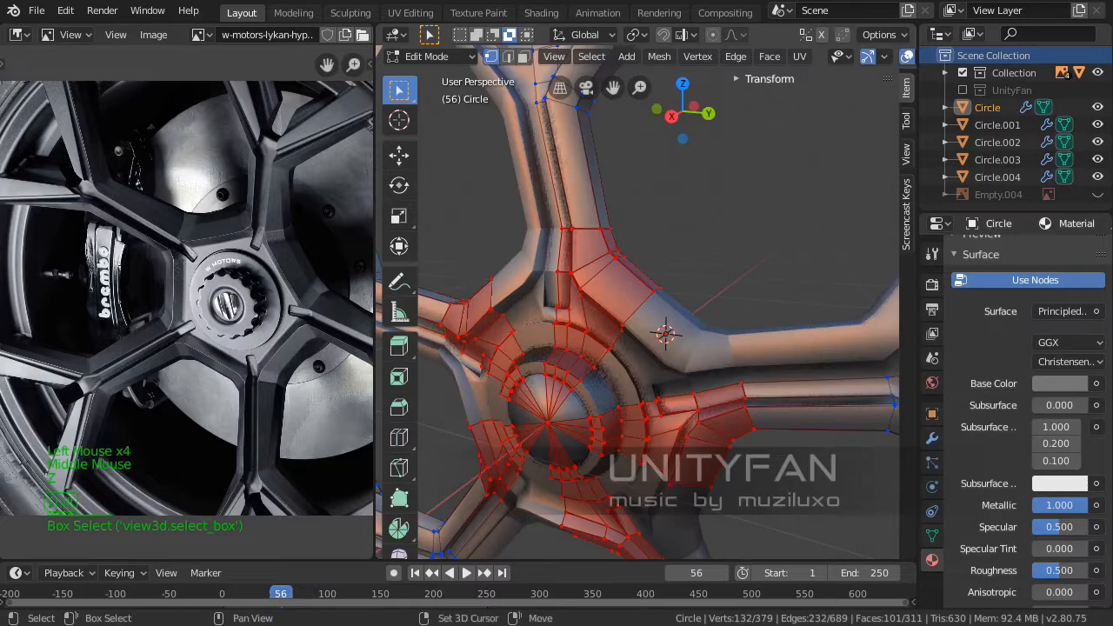
Move the selected hub vertices about -0.176 m along the global X axis to recess the wheel centre
{"action": "middle_click_drag", "start_coordinate": [648, 348], "coordinate": [714, 350], "text": "shift"}
{"action": "middle_click_drag", "start_coordinate": [714, 349], "coordinate": [683, 347]}
{"action": "left_click", "coordinate": [399, 154]}
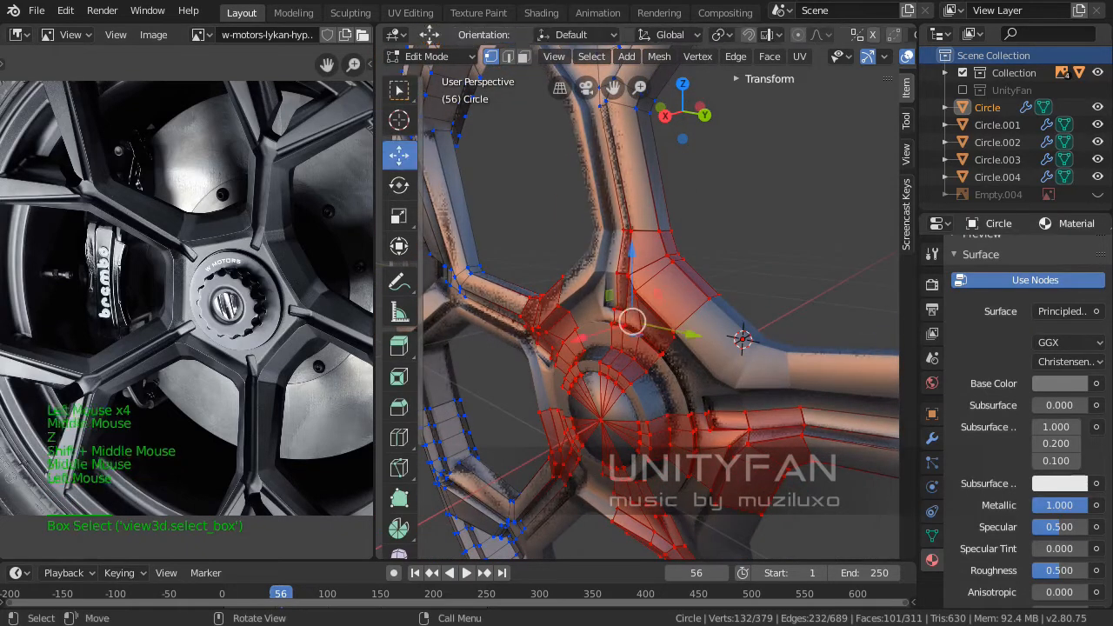
{"action": "scroll", "coordinate": [648, 322], "scroll_direction": "down", "scroll_amount": 4}
{"action": "middle_click_drag", "start_coordinate": [718, 329], "coordinate": [686, 320]}
{"action": "scroll", "coordinate": [687, 322], "scroll_direction": "down", "scroll_amount": 2}
{"action": "scroll", "coordinate": [666, 313], "scroll_direction": "up", "scroll_amount": 1}
{"action": "left_click_drag", "start_coordinate": [687, 320], "coordinate": [686, 320]}
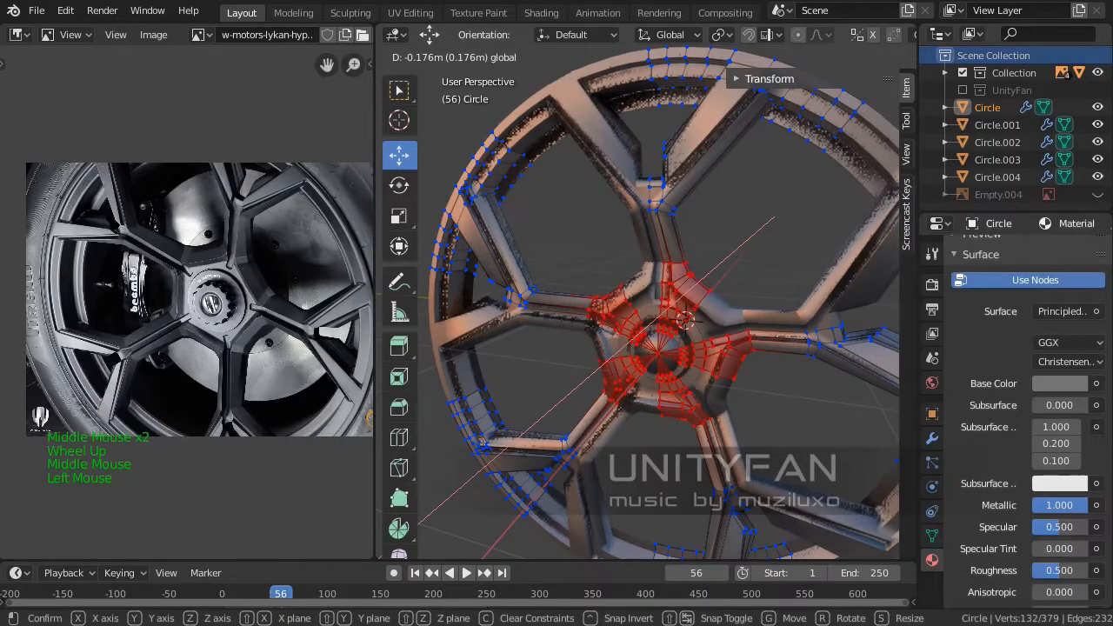
{"action": "left_click_drag", "start_coordinate": [687, 320], "coordinate": [686, 320]}
Shift the selected hub vertices back about 0.0139 m along the global X axis
{"action": "middle_click_drag", "start_coordinate": [687, 320], "coordinate": [727, 329]}
{"action": "scroll", "coordinate": [710, 323], "scroll_direction": "up", "scroll_amount": 1}
{"action": "scroll", "coordinate": [721, 327], "scroll_direction": "down", "scroll_amount": 1}
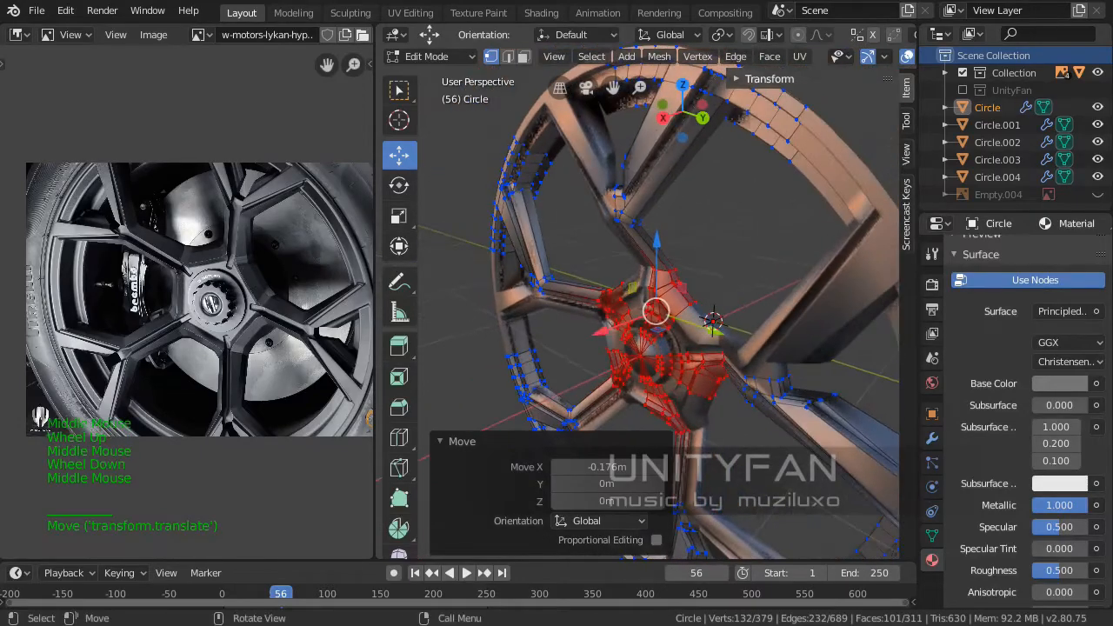
{"action": "left_click_drag", "start_coordinate": [601, 330], "coordinate": [599, 332]}
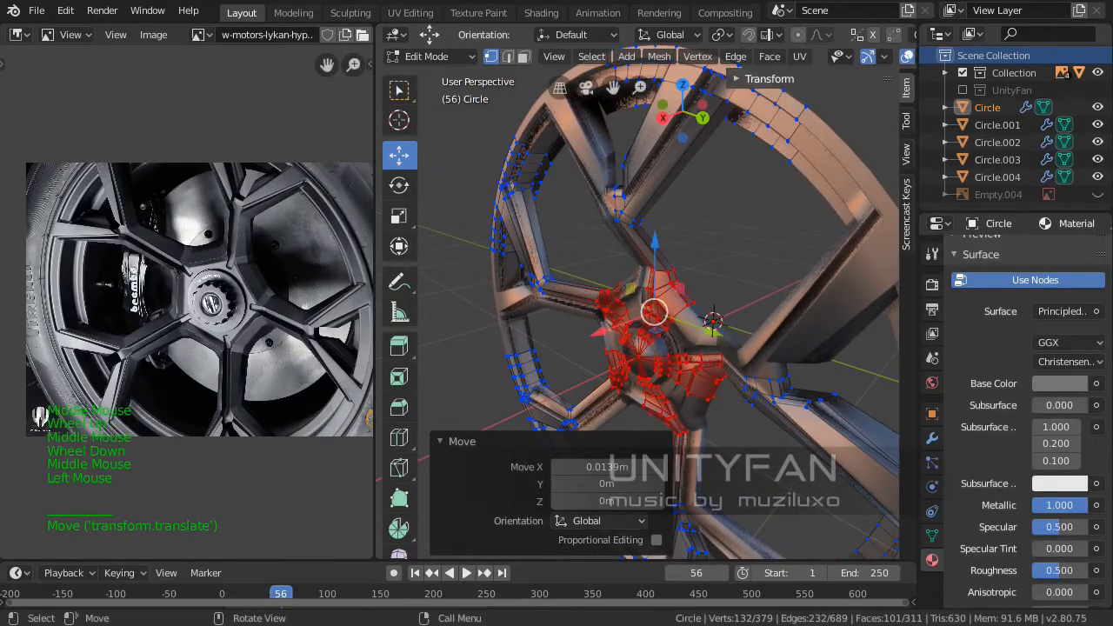
Compare the recessed hub end of the spoke with the spoke-to-hub joint in the reference photo
{"action": "scroll", "coordinate": [600, 332], "scroll_direction": "up", "scroll_amount": 1}
{"action": "middle_click_drag", "start_coordinate": [599, 331], "coordinate": [553, 306]}
{"action": "scroll", "coordinate": [553, 306], "scroll_direction": "up", "scroll_amount": 2}
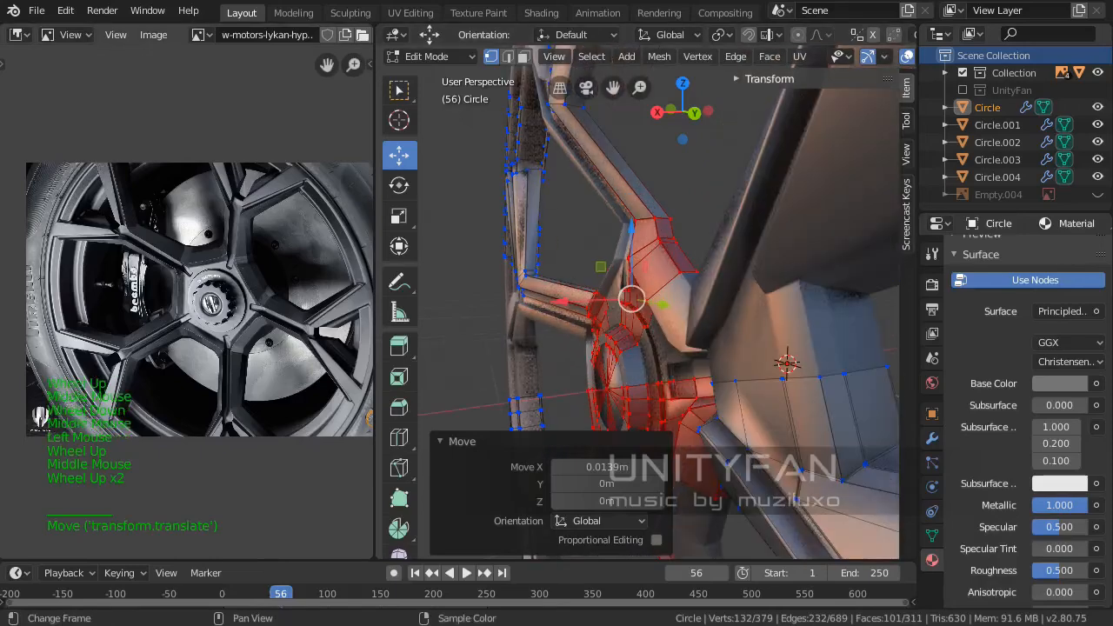
{"action": "middle_click_drag", "start_coordinate": [199, 289], "coordinate": [200, 338]}
{"action": "scroll", "coordinate": [201, 337], "scroll_direction": "up", "scroll_amount": 4}
{"action": "middle_click_drag", "start_coordinate": [326, 241], "coordinate": [245, 295]}
{"action": "scroll", "coordinate": [244, 295], "scroll_direction": "up", "scroll_amount": 2}
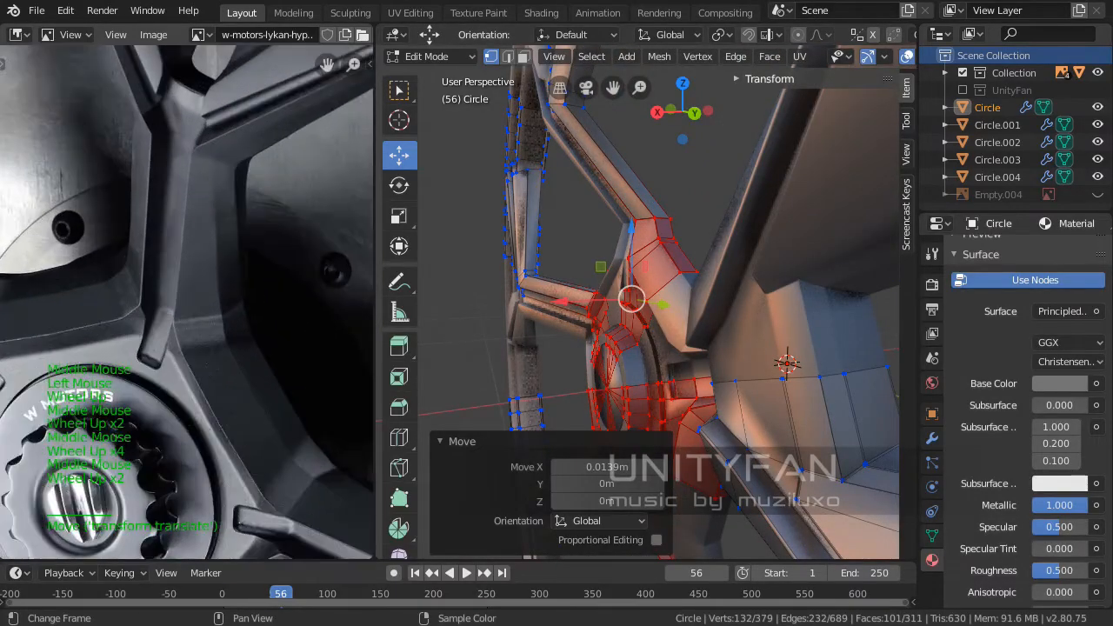
Switch to wireframe and box-select the vertices through the spoke at its lower bend just above the hub
{"action": "middle_click_drag", "start_coordinate": [643, 287], "coordinate": [696, 400]}
{"action": "scroll", "coordinate": [633, 309], "scroll_direction": "up", "scroll_amount": 2}
{"action": "scroll", "coordinate": [696, 400], "scroll_direction": "up", "scroll_amount": 2}
{"action": "mouse_move", "coordinate": [774, 494]}
{"action": "middle_mouse_down"}
{"action": "mouse_move", "coordinate": [727, 336]}
{"action": "mouse_move", "coordinate": [687, 348]}
{"action": "middle_mouse_up"}
{"action": "key", "text": "z"}
{"action": "left_click", "coordinate": [813, 253]}
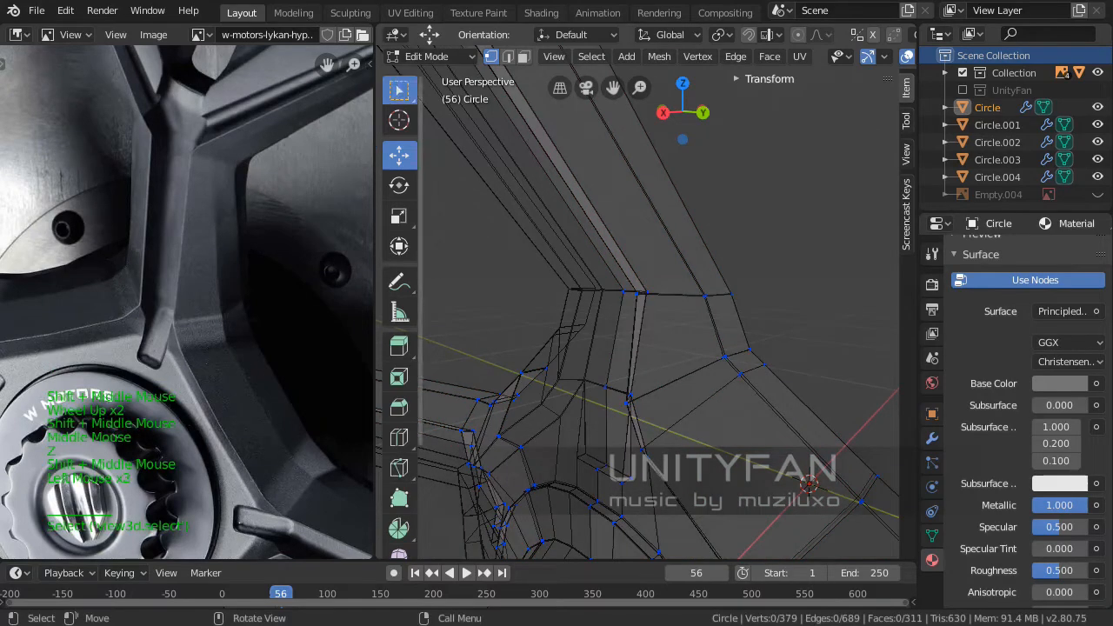
{"action": "left_click", "coordinate": [399, 90]}
{"action": "left_click_drag", "start_coordinate": [830, 320], "coordinate": [563, 224]}
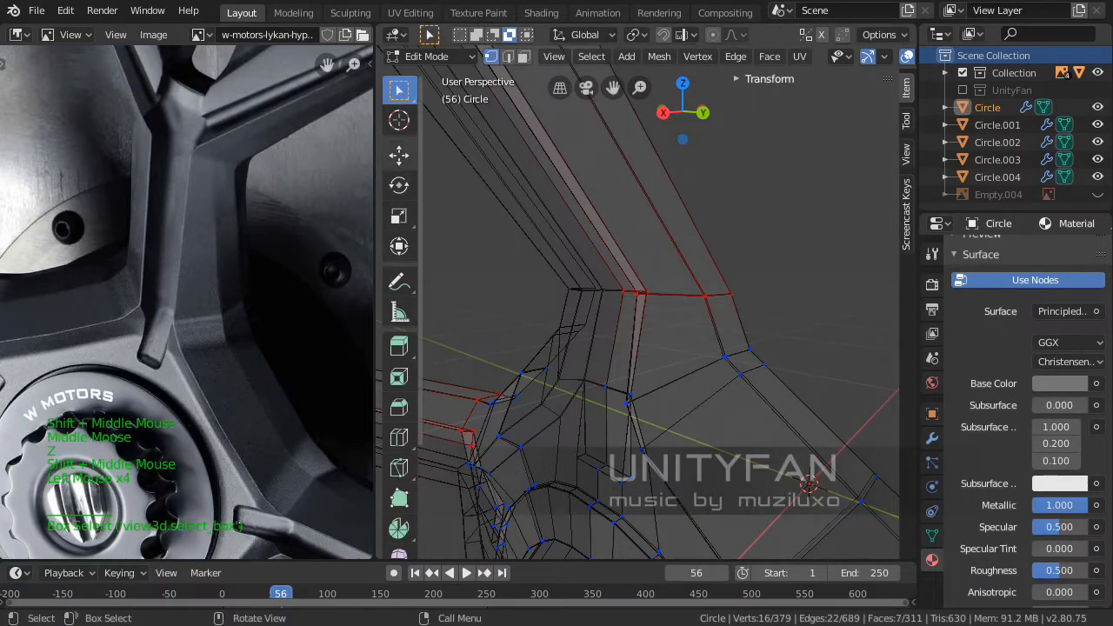
Return to the Look Dev shading and move the selected lower-bend vertices about 0.0404 m along the global X axis
{"action": "left_click", "coordinate": [400, 155]}
{"action": "middle_click_drag", "start_coordinate": [644, 365], "coordinate": [613, 330]}
{"action": "key", "text": "z"}
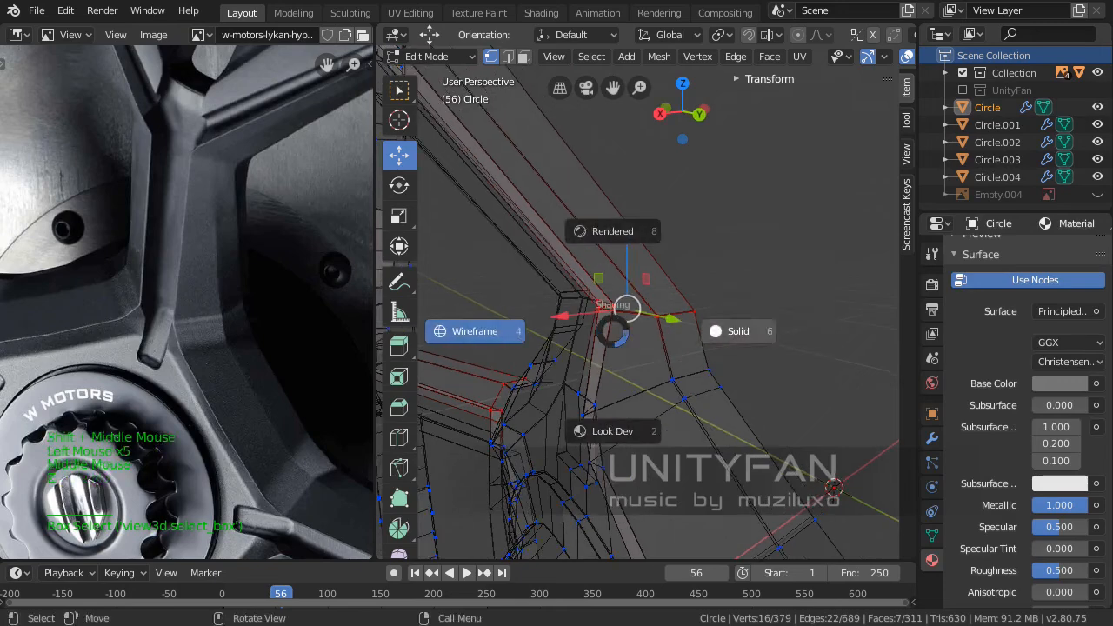
{"action": "left_click", "coordinate": [614, 430]}
{"action": "mouse_move", "coordinate": [626, 348]}
{"action": "middle_mouse_down"}
{"action": "mouse_move", "coordinate": [591, 339]}
{"action": "mouse_move", "coordinate": [648, 341]}
{"action": "middle_mouse_up"}
{"action": "left_click_drag", "start_coordinate": [616, 317], "coordinate": [584, 320]}
{"action": "scroll", "coordinate": [584, 320], "scroll_direction": "down", "scroll_amount": 4}
{"action": "middle_click_drag", "start_coordinate": [584, 320], "coordinate": [640, 385]}
{"action": "middle_click_drag", "start_coordinate": [217, 261], "coordinate": [214, 365]}
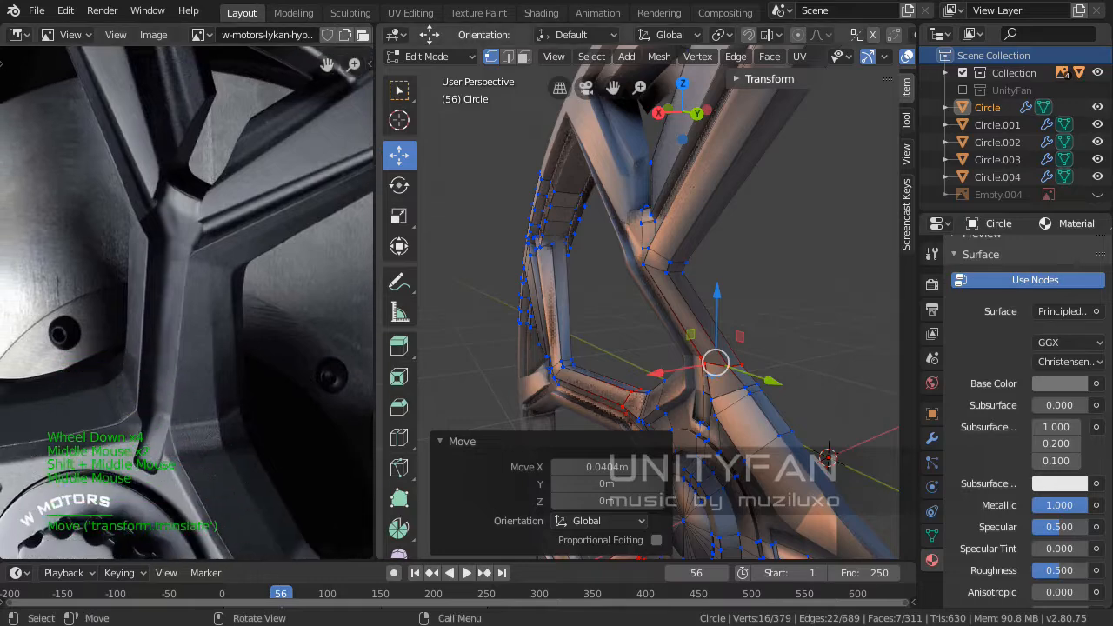
{"action": "middle_click_drag", "start_coordinate": [639, 343], "coordinate": [615, 398]}
{"action": "scroll", "coordinate": [689, 342], "scroll_direction": "up", "scroll_amount": 2}
{"action": "mouse_move", "coordinate": [615, 398]}
{"action": "middle_mouse_down"}
{"action": "mouse_move", "coordinate": [550, 398]}
{"action": "mouse_move", "coordinate": [598, 401]}
{"action": "mouse_move", "coordinate": [704, 301]}
{"action": "mouse_move", "coordinate": [709, 314]}
{"action": "middle_mouse_up"}
{"action": "scroll", "coordinate": [704, 301], "scroll_direction": "up", "scroll_amount": 2}
{"action": "key", "text": "z"}
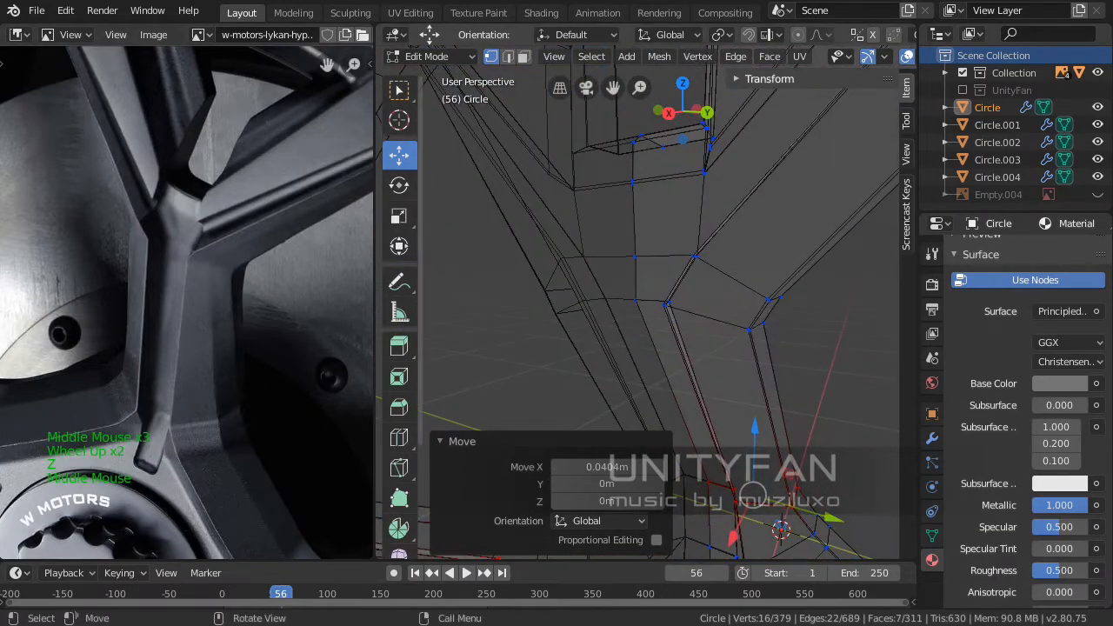
{"action": "left_click", "coordinate": [399, 90]}
{"action": "left_click_drag", "start_coordinate": [835, 348], "coordinate": [613, 235]}
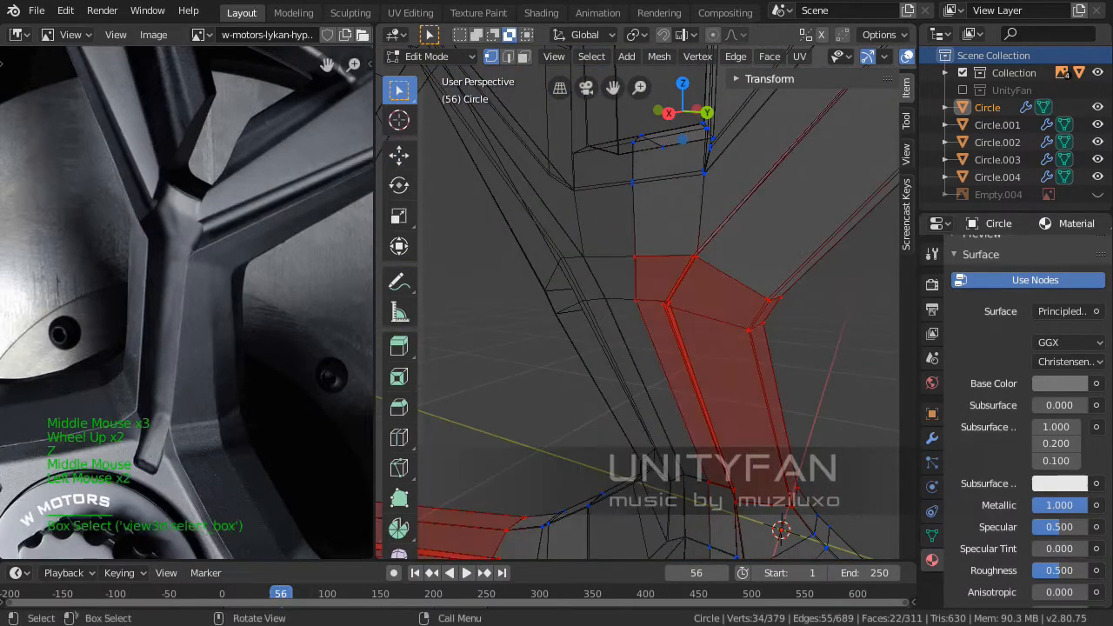
{"action": "key", "text": "z"}
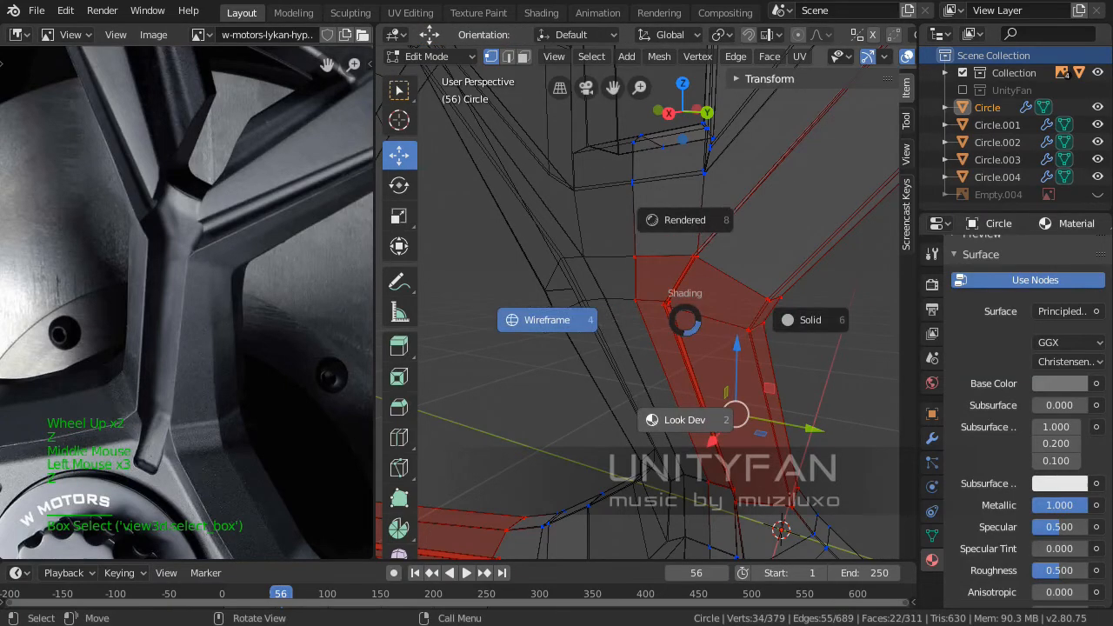
{"action": "left_click", "coordinate": [521, 348]}
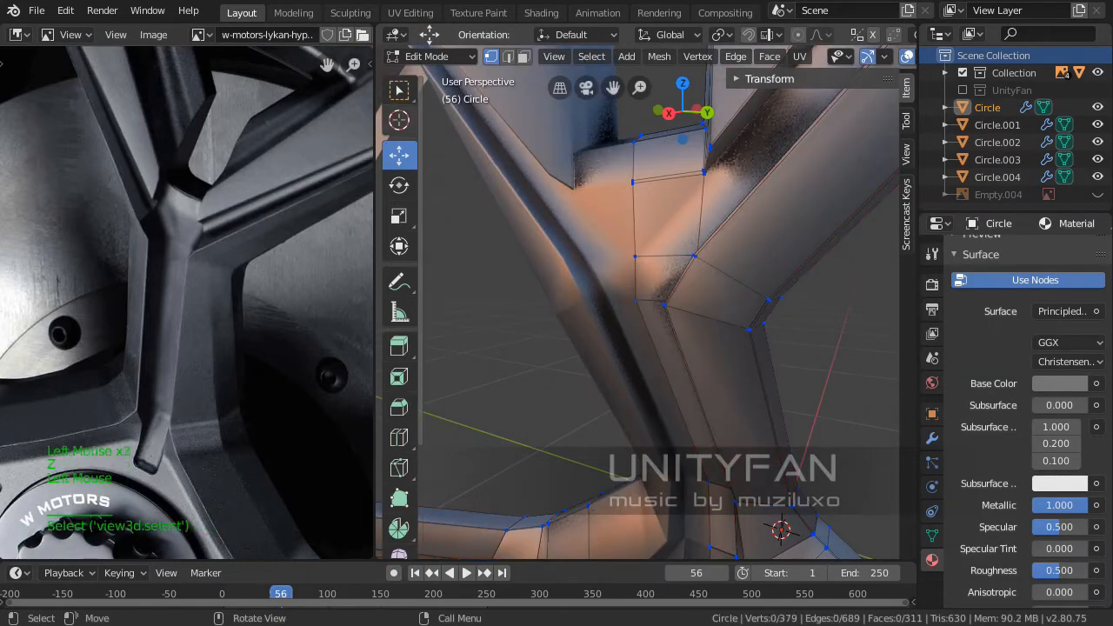
In wireframe, box-select only the vertices through the mesh where the spoke forks into its two arms
{"action": "key", "text": "z"}
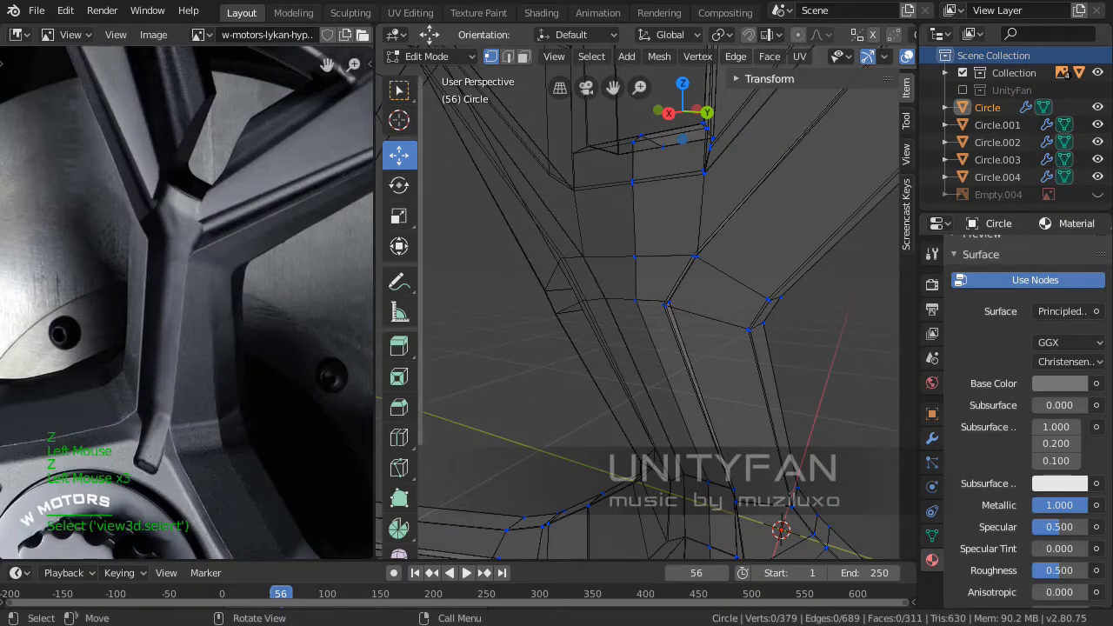
{"action": "left_click", "coordinate": [399, 90]}
{"action": "left_click_drag", "start_coordinate": [826, 352], "coordinate": [640, 249]}
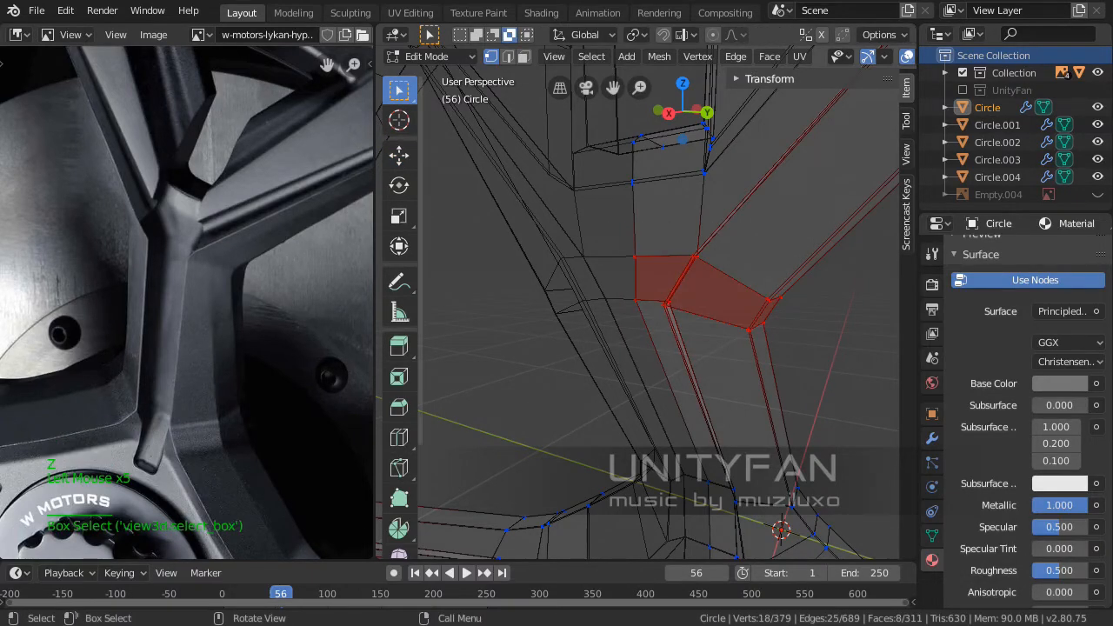
Return to the Look Dev shading and move the selected fork vertices about -0.0297 m along the global X axis
{"action": "left_click", "coordinate": [399, 155]}
{"action": "middle_click_drag", "start_coordinate": [662, 347], "coordinate": [676, 361]}
{"action": "key", "text": "z"}
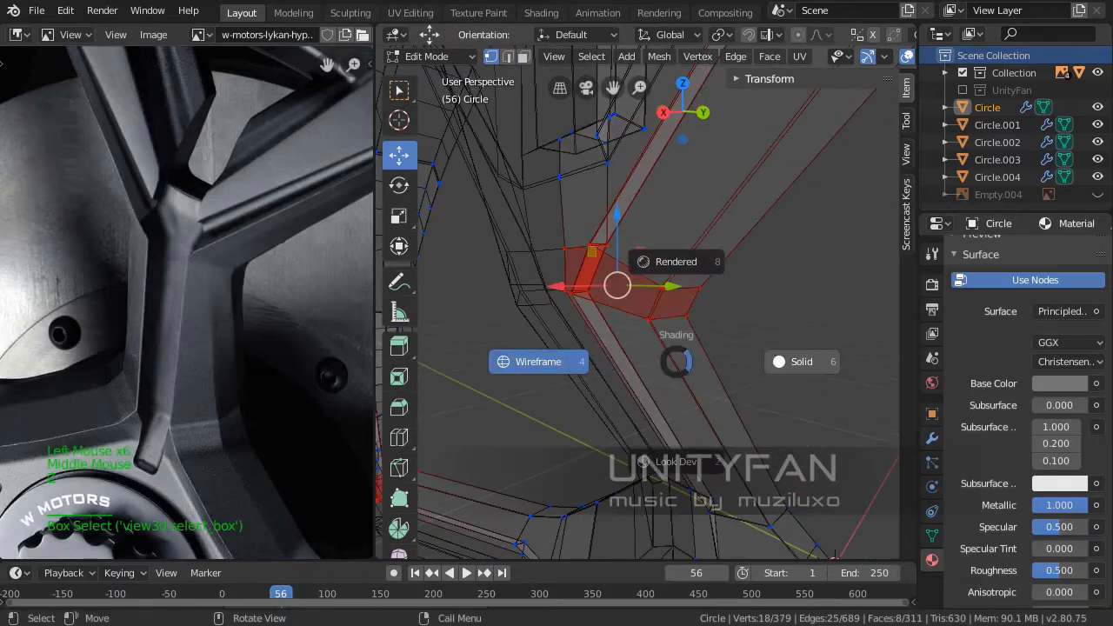
{"action": "scroll", "coordinate": [617, 284], "scroll_direction": "down", "scroll_amount": 2}
{"action": "mouse_move", "coordinate": [617, 283]}
{"action": "middle_mouse_down"}
{"action": "mouse_move", "coordinate": [549, 281]}
{"action": "mouse_move", "coordinate": [616, 303]}
{"action": "middle_mouse_up"}
{"action": "scroll", "coordinate": [616, 303], "scroll_direction": "up", "scroll_amount": 1}
{"action": "left_click_drag", "start_coordinate": [534, 304], "coordinate": [555, 303]}
{"action": "middle_click_drag", "start_coordinate": [555, 303], "coordinate": [703, 300]}
{"action": "scroll", "coordinate": [625, 296], "scroll_direction": "up", "scroll_amount": 2}
{"action": "middle_click_drag", "start_coordinate": [703, 300], "coordinate": [674, 312], "text": "shift"}
{"action": "scroll", "coordinate": [674, 312], "scroll_direction": "up", "scroll_amount": 1}
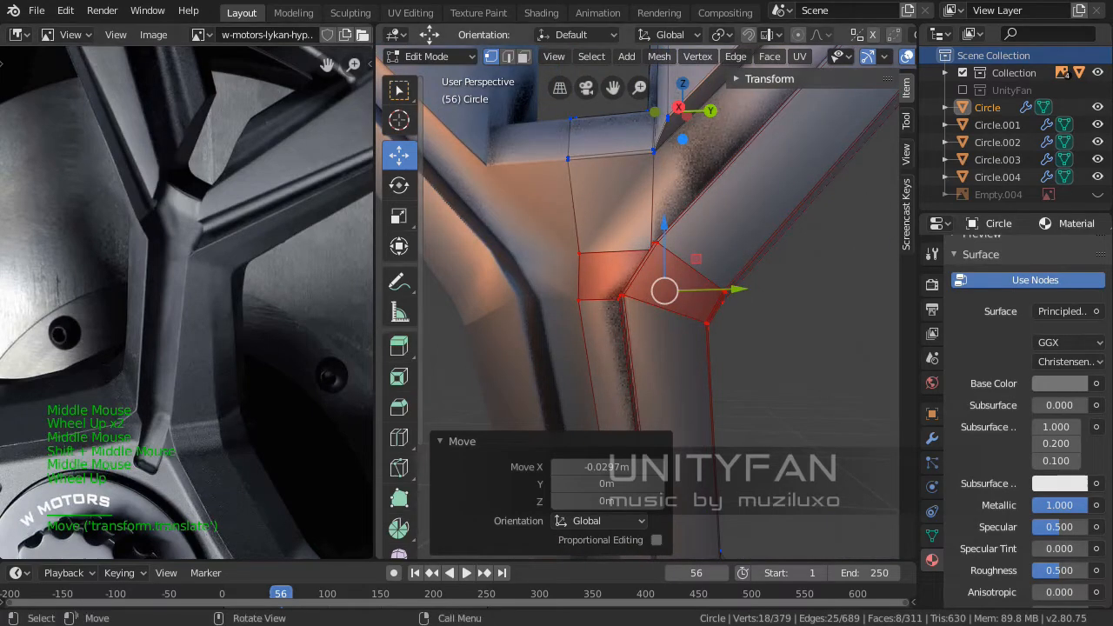
Widen the 3D viewport beside the reference photo and collapse the settings of the last move
{"action": "left_click_drag", "start_coordinate": [376, 304], "coordinate": [341, 304]}
{"action": "mouse_move", "coordinate": [522, 305]}
{"action": "middle_mouse_down"}
{"action": "mouse_move", "coordinate": [531, 322]}
{"action": "mouse_move", "coordinate": [653, 338]}
{"action": "mouse_move", "coordinate": [506, 352]}
{"action": "mouse_move", "coordinate": [553, 348]}
{"action": "mouse_move", "coordinate": [474, 343]}
{"action": "mouse_move", "coordinate": [605, 371]}
{"action": "middle_mouse_up"}
{"action": "left_click", "coordinate": [407, 442]}
{"action": "scroll", "coordinate": [652, 337], "scroll_direction": "up", "scroll_amount": 1}
{"action": "scroll", "coordinate": [506, 352], "scroll_direction": "up", "scroll_amount": 2}
{"action": "scroll", "coordinate": [491, 341], "scroll_direction": "down", "scroll_amount": 2}
{"action": "scroll", "coordinate": [491, 341], "scroll_direction": "up", "scroll_amount": 1}
In wireframe and edge select mode, select the path of edges running across the upper side of the spoke fork
{"action": "key", "text": "z"}
{"action": "left_click", "coordinate": [473, 56]}
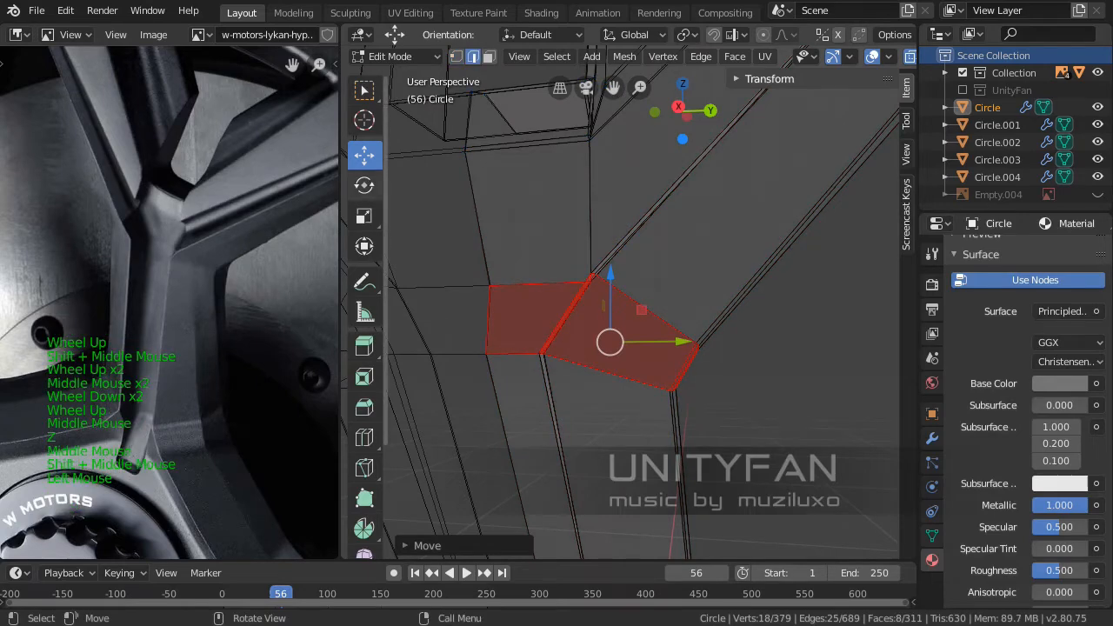
{"action": "left_click", "coordinate": [541, 284]}
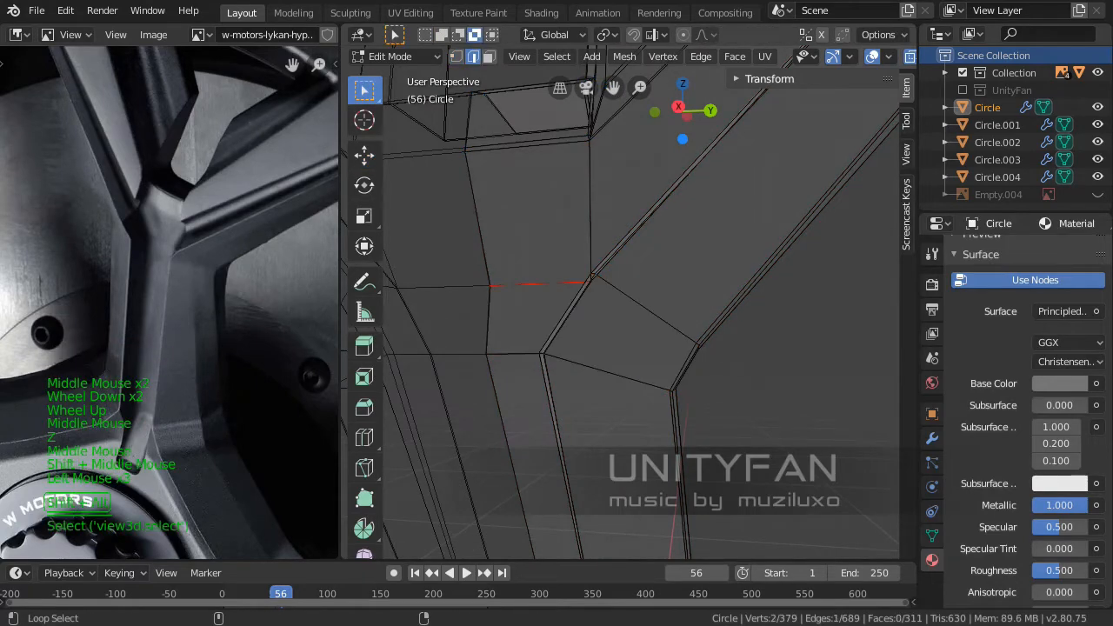
{"action": "middle_click_drag", "start_coordinate": [541, 283], "coordinate": [609, 322]}
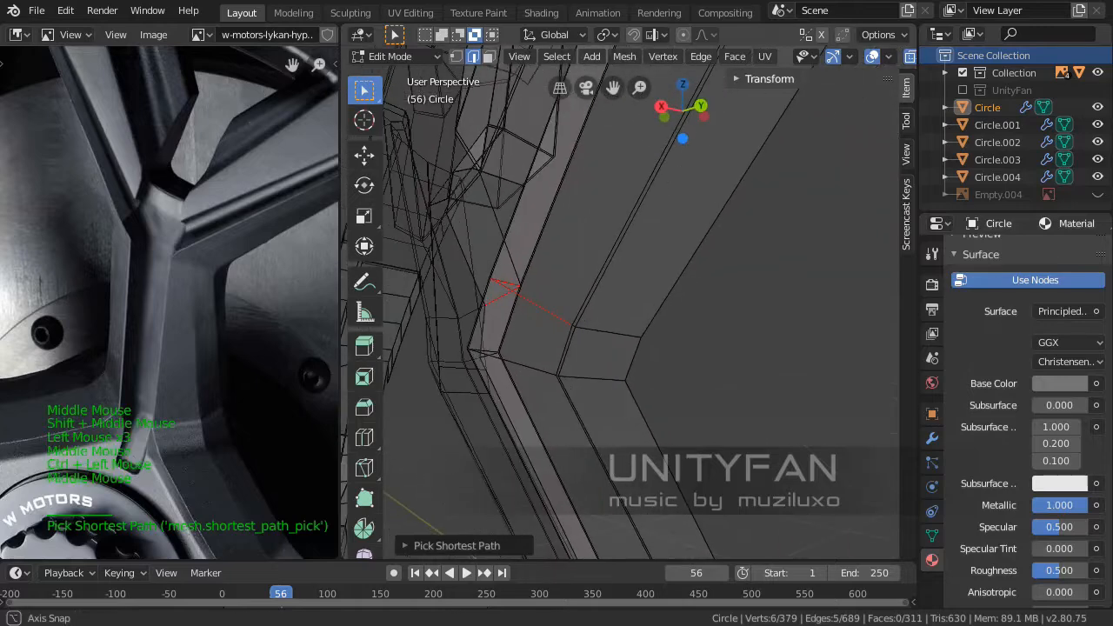
{"action": "middle_click_drag", "start_coordinate": [504, 298], "coordinate": [530, 306]}
{"action": "scroll", "coordinate": [530, 306], "scroll_direction": "up", "scroll_amount": 1}
{"action": "scroll", "coordinate": [531, 306], "scroll_direction": "down", "scroll_amount": 1}
{"action": "scroll", "coordinate": [530, 306], "scroll_direction": "up", "scroll_amount": 2}
{"action": "scroll", "coordinate": [651, 410], "scroll_direction": "up", "scroll_amount": 1}
{"action": "scroll", "coordinate": [650, 409], "scroll_direction": "down", "scroll_amount": 2}
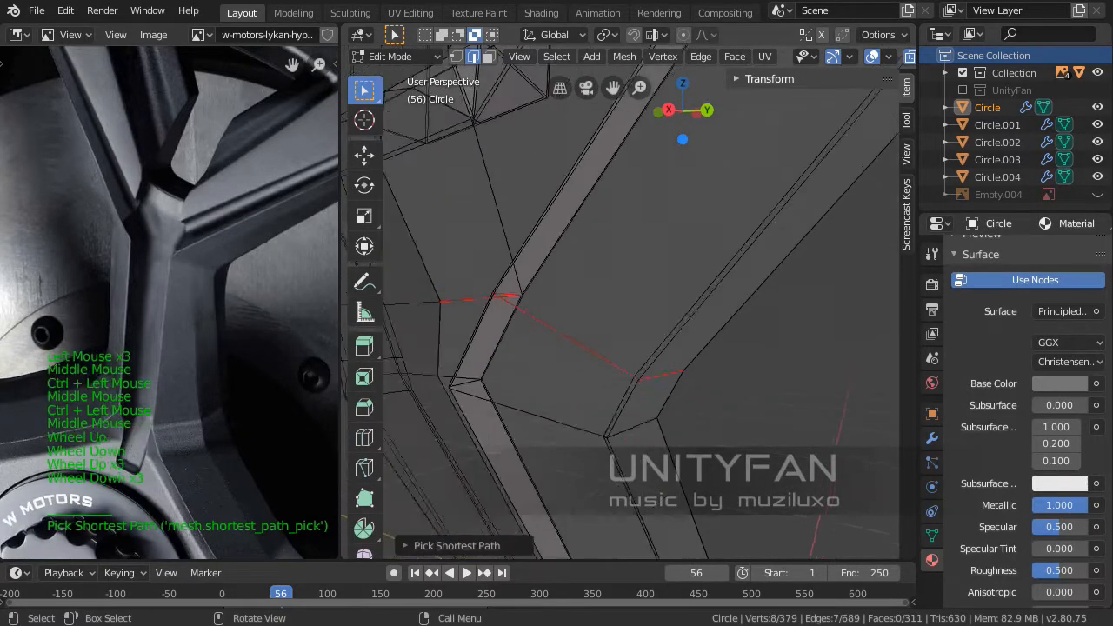
Return to the Look Dev shading and nudge the selected fork edges slightly along the global X axis
{"action": "key", "text": "z"}
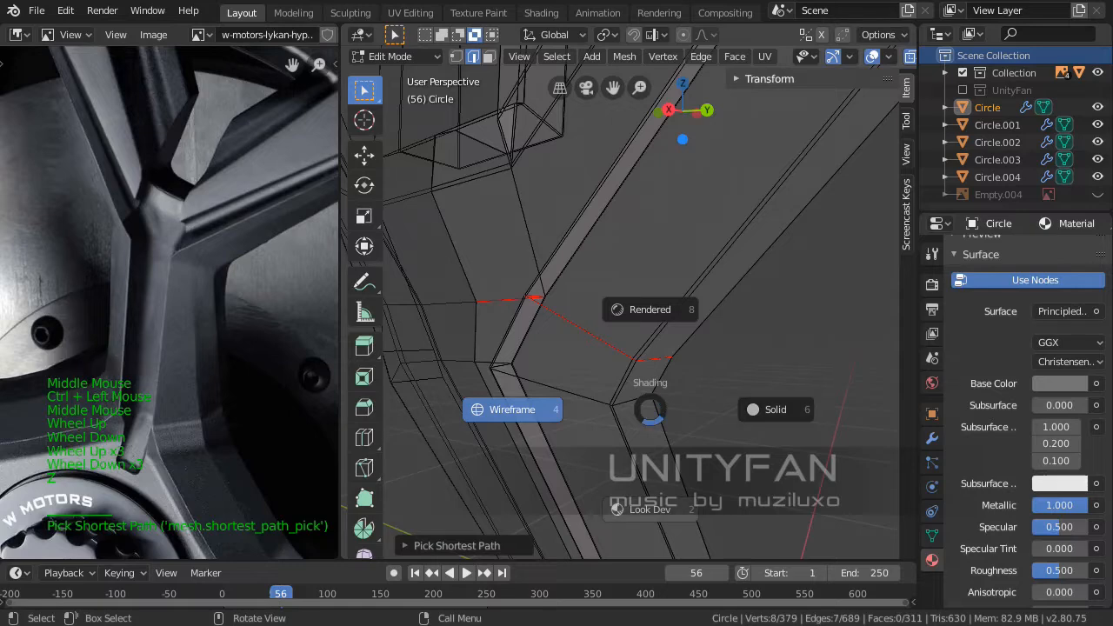
{"action": "left_click", "coordinate": [650, 508]}
{"action": "middle_click_drag", "start_coordinate": [651, 488], "coordinate": [733, 497], "text": "shift"}
{"action": "left_click", "coordinate": [364, 156]}
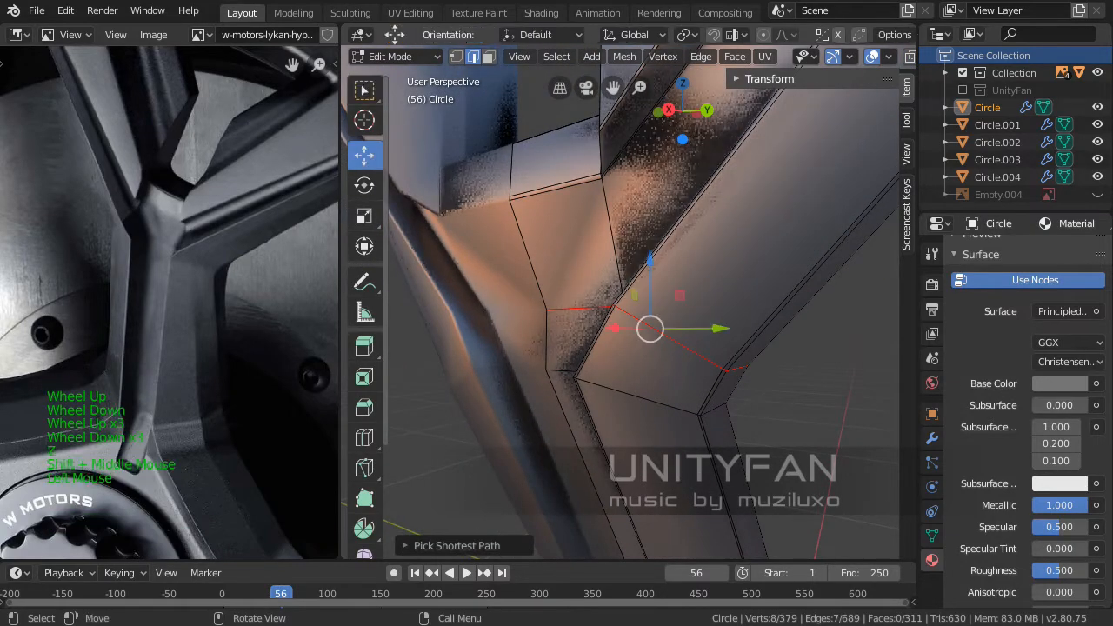
{"action": "middle_click_drag", "start_coordinate": [574, 305], "coordinate": [535, 325]}
{"action": "left_click_drag", "start_coordinate": [548, 356], "coordinate": [543, 359]}
{"action": "scroll", "coordinate": [542, 359], "scroll_direction": "down", "scroll_amount": 3}
{"action": "middle_click_drag", "start_coordinate": [543, 360], "coordinate": [595, 357]}
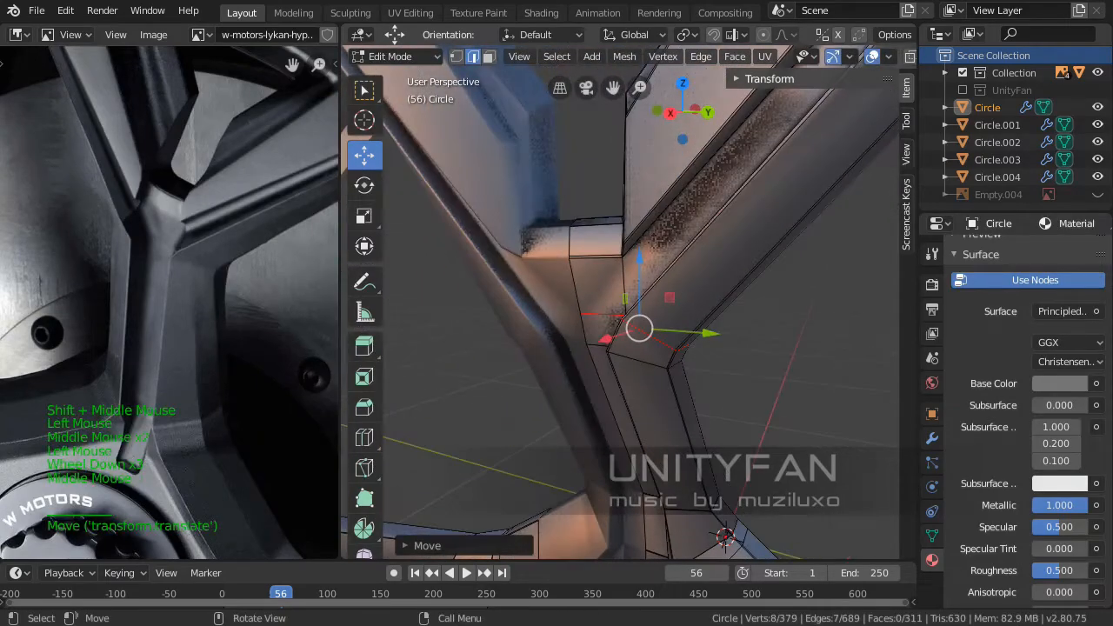
Return to Object Mode, deselect the spoke section, and compare the whole rim with the reference photo
{"action": "scroll", "coordinate": [595, 357], "scroll_direction": "down", "scroll_amount": 1}
{"action": "scroll", "coordinate": [595, 357], "scroll_direction": "up", "scroll_amount": 2}
{"action": "scroll", "coordinate": [595, 357], "scroll_direction": "down", "scroll_amount": 3}
{"action": "key", "text": "Tab"}
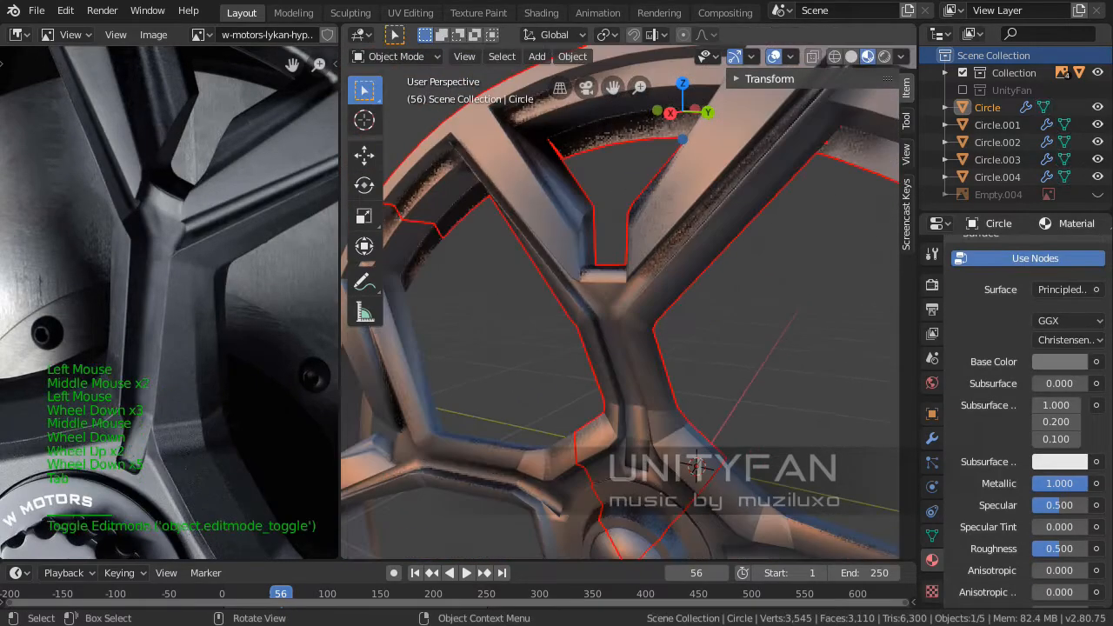
{"action": "scroll", "coordinate": [595, 357], "scroll_direction": "down", "scroll_amount": 6}
{"action": "middle_click_drag", "start_coordinate": [595, 357], "coordinate": [609, 290], "text": "shift"}
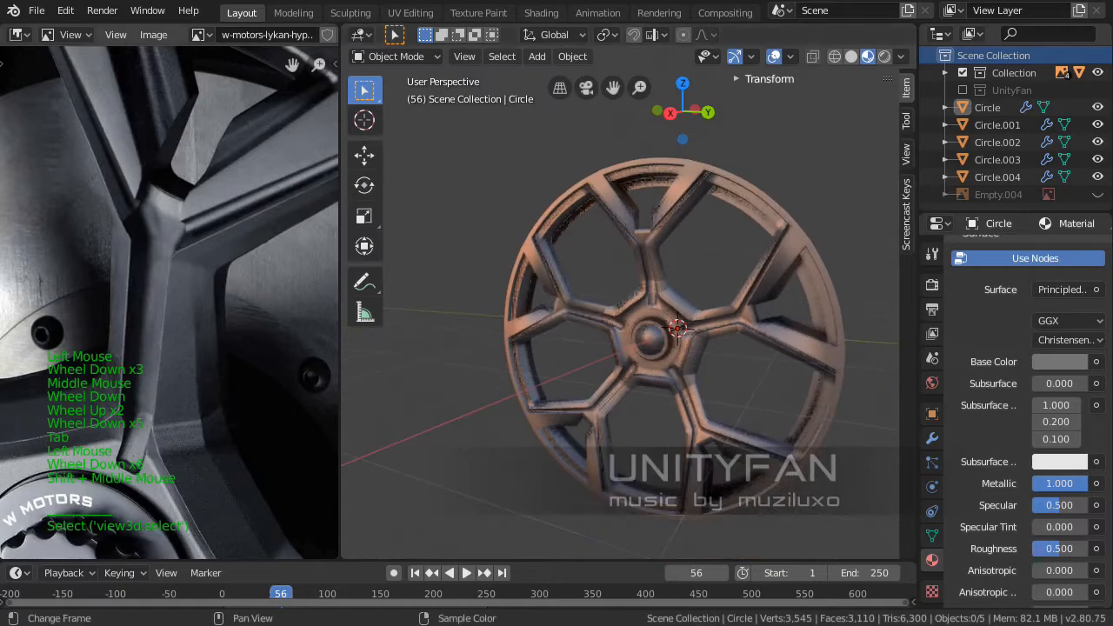
{"action": "scroll", "coordinate": [174, 304], "scroll_direction": "down", "scroll_amount": 2}
{"action": "scroll", "coordinate": [170, 348], "scroll_direction": "down", "scroll_amount": 3}
{"action": "middle_click_drag", "start_coordinate": [170, 348], "coordinate": [237, 314]}
{"action": "middle_click_drag", "start_coordinate": [643, 331], "coordinate": [654, 287]}
{"action": "scroll", "coordinate": [619, 348], "scroll_direction": "up", "scroll_amount": 1}
Switch the viewport to solid shading and enable Cavity to bring out the rim's edges
{"action": "left_click", "coordinate": [852, 56]}
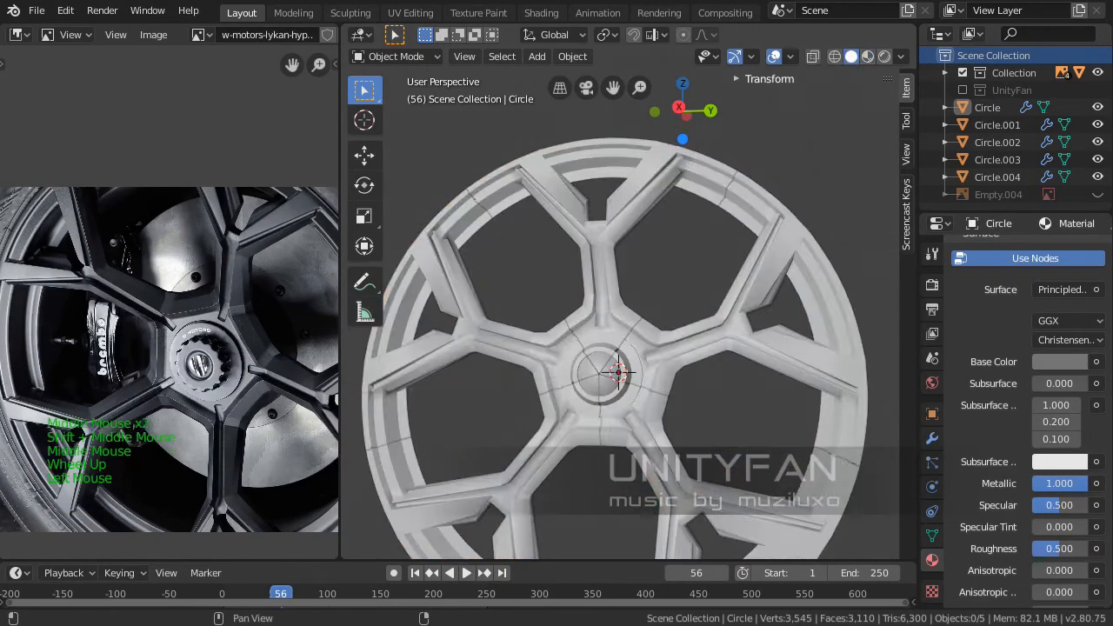
{"action": "middle_click_drag", "start_coordinate": [707, 228], "coordinate": [668, 282]}
{"action": "scroll", "coordinate": [668, 282], "scroll_direction": "up", "scroll_amount": 1}
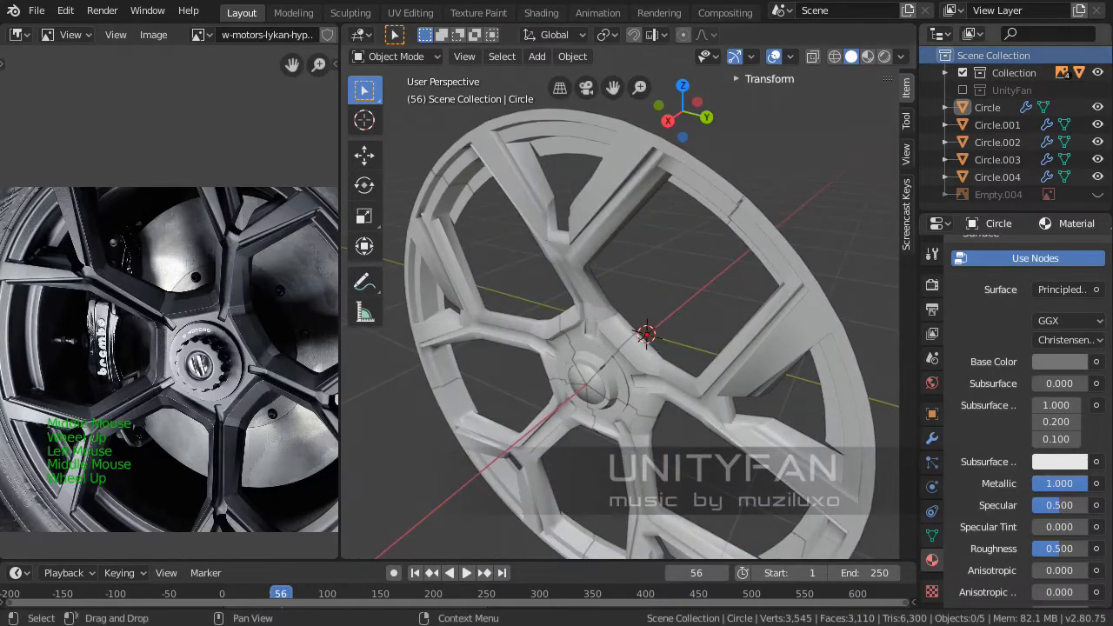
{"action": "left_click", "coordinate": [901, 56]}
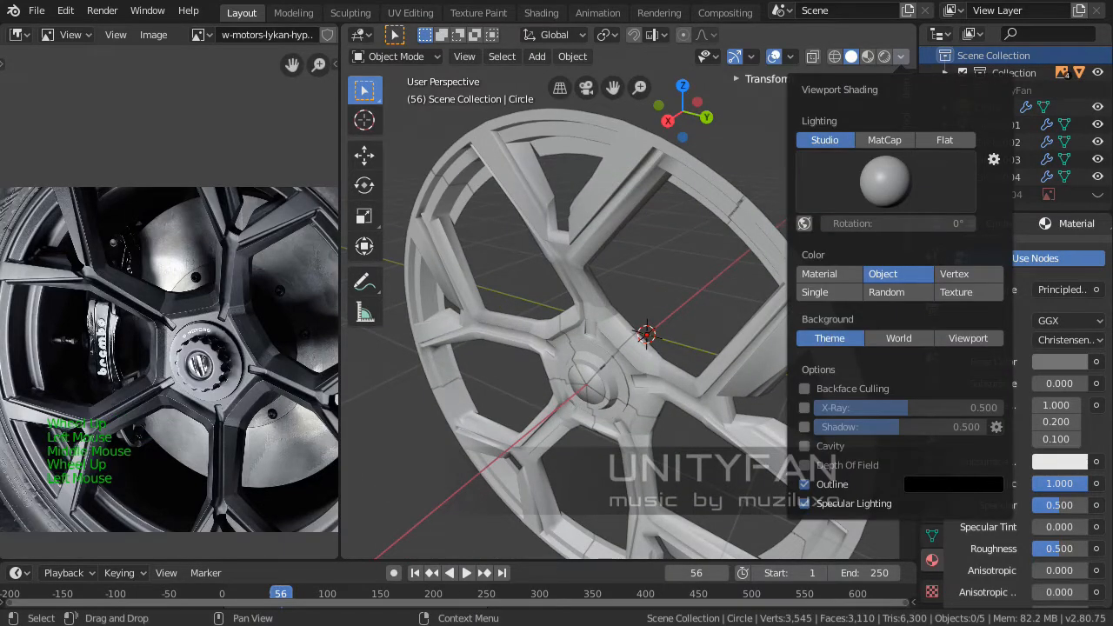
{"action": "left_click", "coordinate": [805, 446]}
Examine the whole rim, its spoke forks and the hub joints from several angles
{"action": "mouse_move", "coordinate": [696, 374]}
{"action": "middle_mouse_down"}
{"action": "mouse_move", "coordinate": [722, 352]}
{"action": "mouse_move", "coordinate": [680, 320]}
{"action": "mouse_move", "coordinate": [743, 300]}
{"action": "middle_mouse_up"}
{"action": "scroll", "coordinate": [617, 387], "scroll_direction": "down", "scroll_amount": 2}
{"action": "middle_click_drag", "start_coordinate": [618, 387], "coordinate": [483, 370], "text": "shift"}
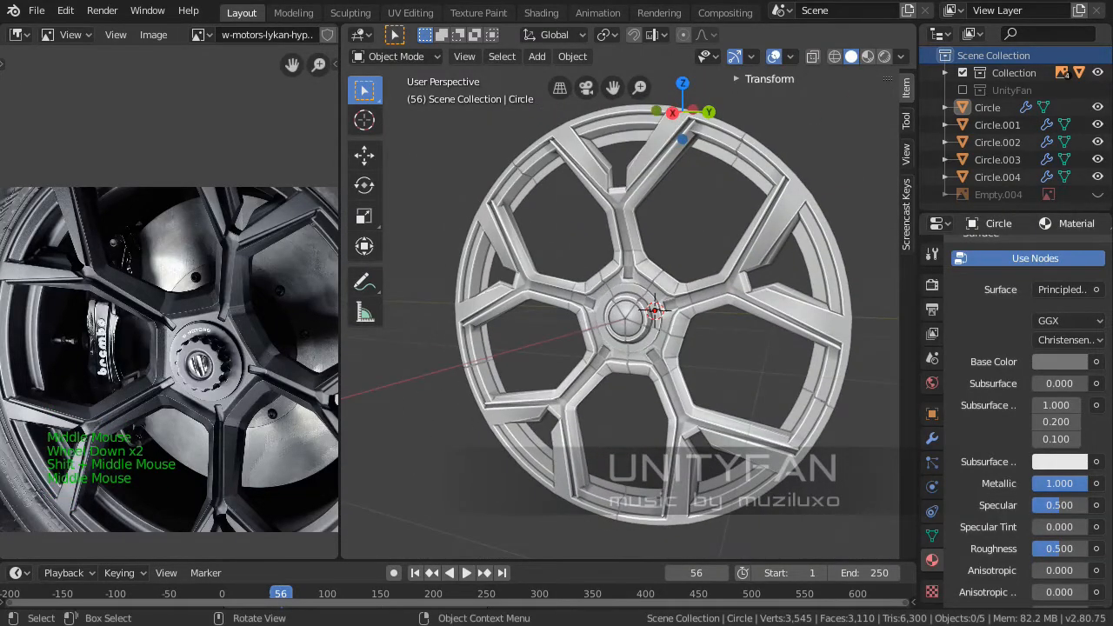
{"action": "scroll", "coordinate": [657, 307], "scroll_direction": "up", "scroll_amount": 1}
{"action": "middle_click_drag", "start_coordinate": [657, 307], "coordinate": [548, 475], "text": "shift"}
{"action": "scroll", "coordinate": [638, 358], "scroll_direction": "up", "scroll_amount": 2}
{"action": "scroll", "coordinate": [651, 416], "scroll_direction": "up", "scroll_amount": 1}
{"action": "scroll", "coordinate": [651, 416], "scroll_direction": "up", "scroll_amount": 1}
{"action": "middle_click_drag", "start_coordinate": [548, 475], "coordinate": [452, 391], "text": "shift"}
{"action": "middle_click_drag", "start_coordinate": [712, 457], "coordinate": [726, 498]}
{"action": "middle_click_drag", "start_coordinate": [621, 305], "coordinate": [651, 370], "text": "shift"}
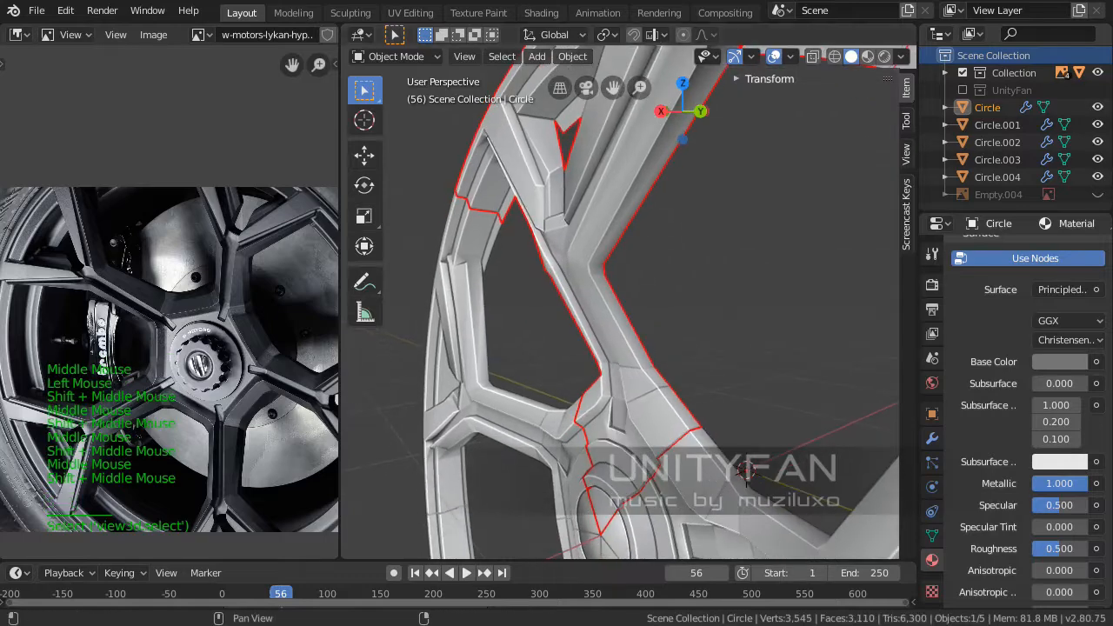
Add a Subdivision Surface modifier to the original spoke section
{"action": "left_click", "coordinate": [932, 439]}
{"action": "left_click", "coordinate": [985, 250]}
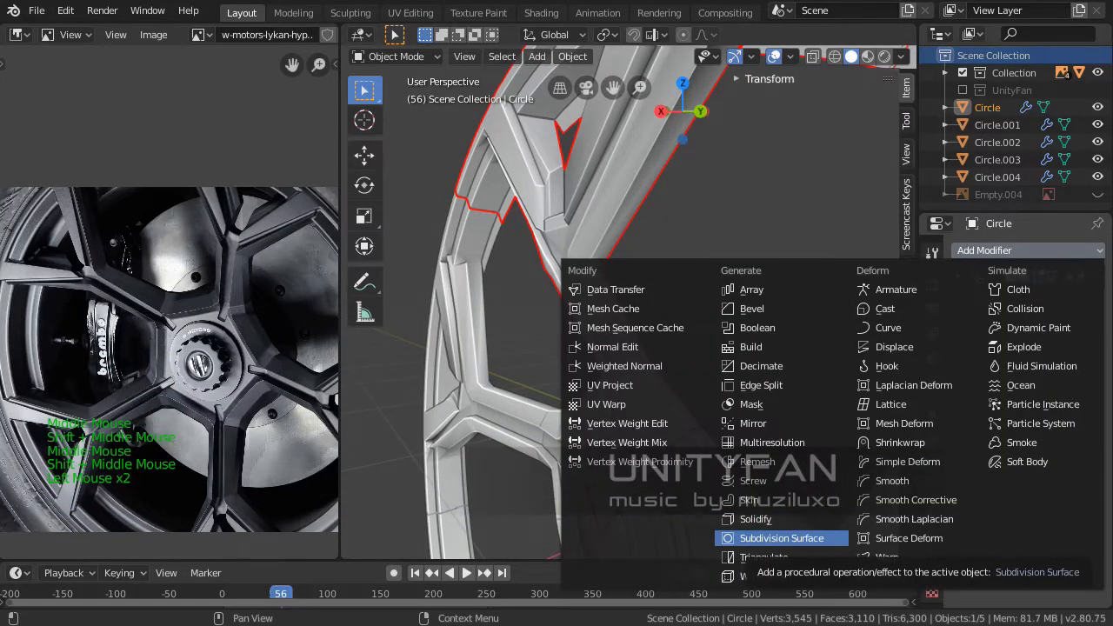
{"action": "left_click", "coordinate": [781, 539]}
Compare the smoothed spoke fork and arms with a close-up of the same area in the reference photo
{"action": "scroll", "coordinate": [781, 538], "scroll_direction": "down", "scroll_amount": 3}
{"action": "middle_click_drag", "start_coordinate": [781, 539], "coordinate": [648, 622]}
{"action": "scroll", "coordinate": [722, 465], "scroll_direction": "up", "scroll_amount": 3}
{"action": "middle_click_drag", "start_coordinate": [648, 111], "coordinate": [623, 101]}
{"action": "middle_click_drag", "start_coordinate": [214, 219], "coordinate": [150, 308]}
{"action": "scroll", "coordinate": [221, 298], "scroll_direction": "up", "scroll_amount": 3}
{"action": "scroll", "coordinate": [157, 303], "scroll_direction": "up", "scroll_amount": 2}
{"action": "scroll", "coordinate": [151, 308], "scroll_direction": "up", "scroll_amount": 1}
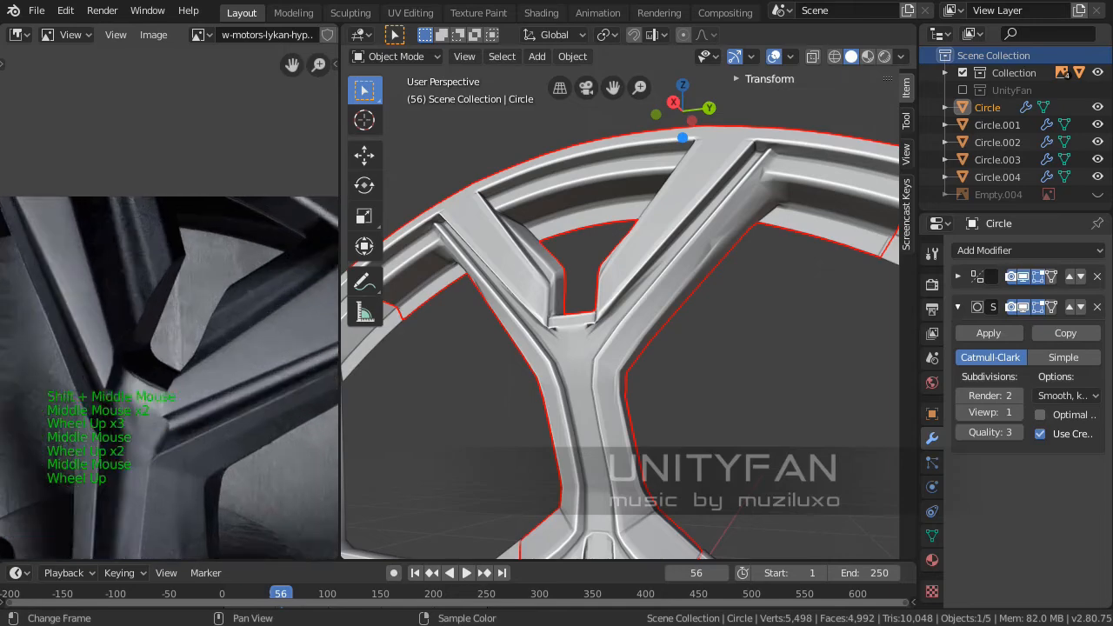
{"action": "middle_click_drag", "start_coordinate": [609, 330], "coordinate": [687, 301]}
{"action": "middle_click_drag", "start_coordinate": [693, 495], "coordinate": [661, 514]}
{"action": "scroll", "coordinate": [648, 519], "scroll_direction": "up", "scroll_amount": 2}
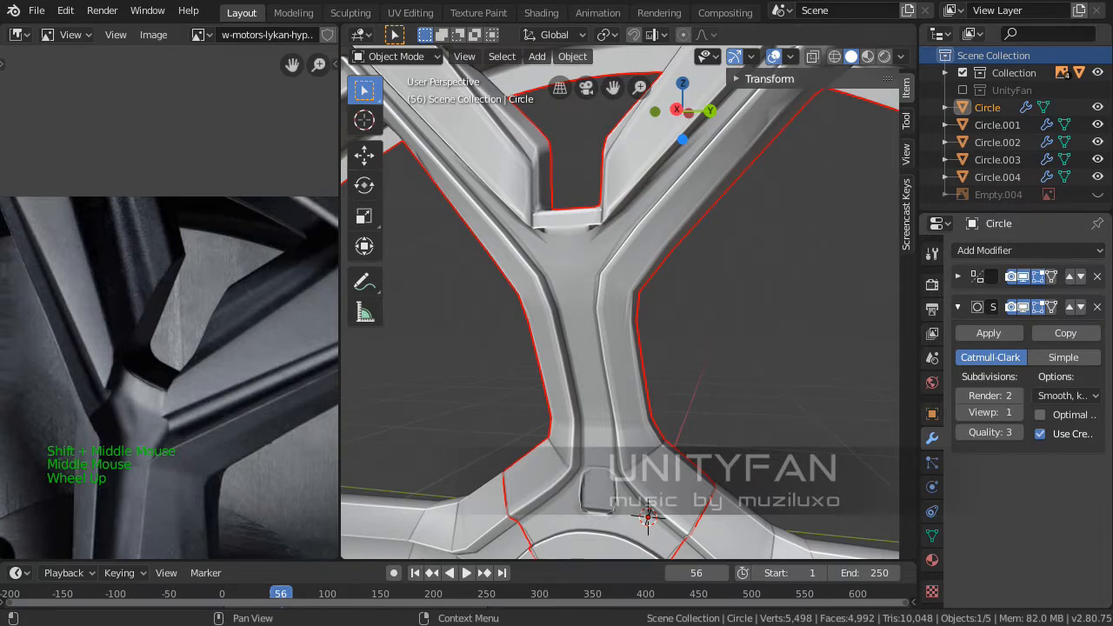
{"action": "scroll", "coordinate": [635, 487], "scroll_direction": "down", "scroll_amount": 3}
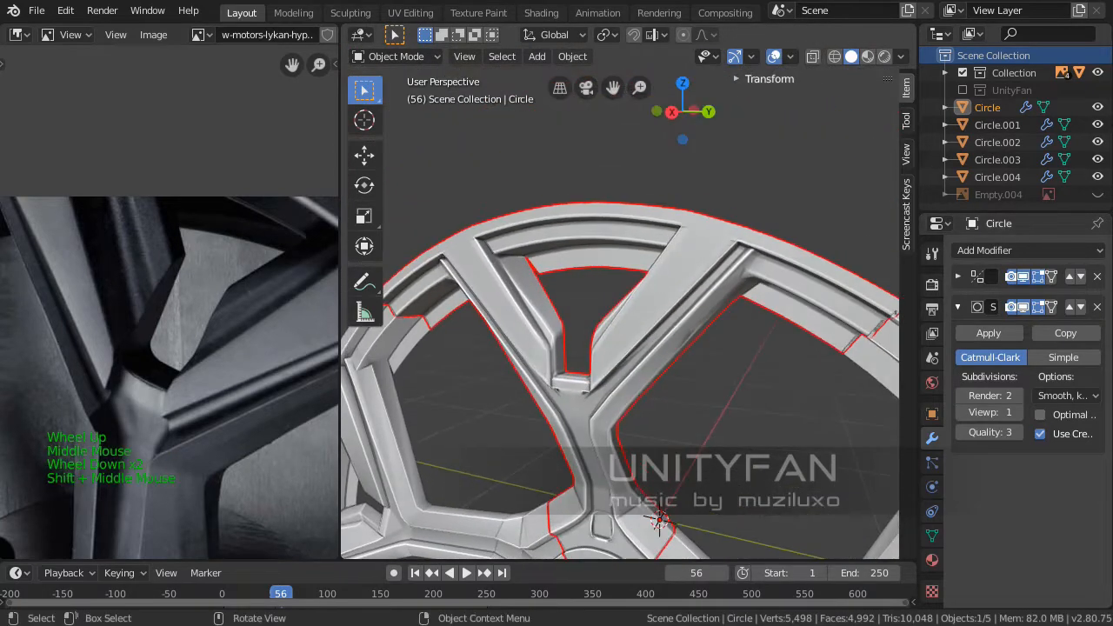
Enter Edit Mode on the original spoke section and close in on the edges around its fork
{"action": "key", "text": "Tab"}
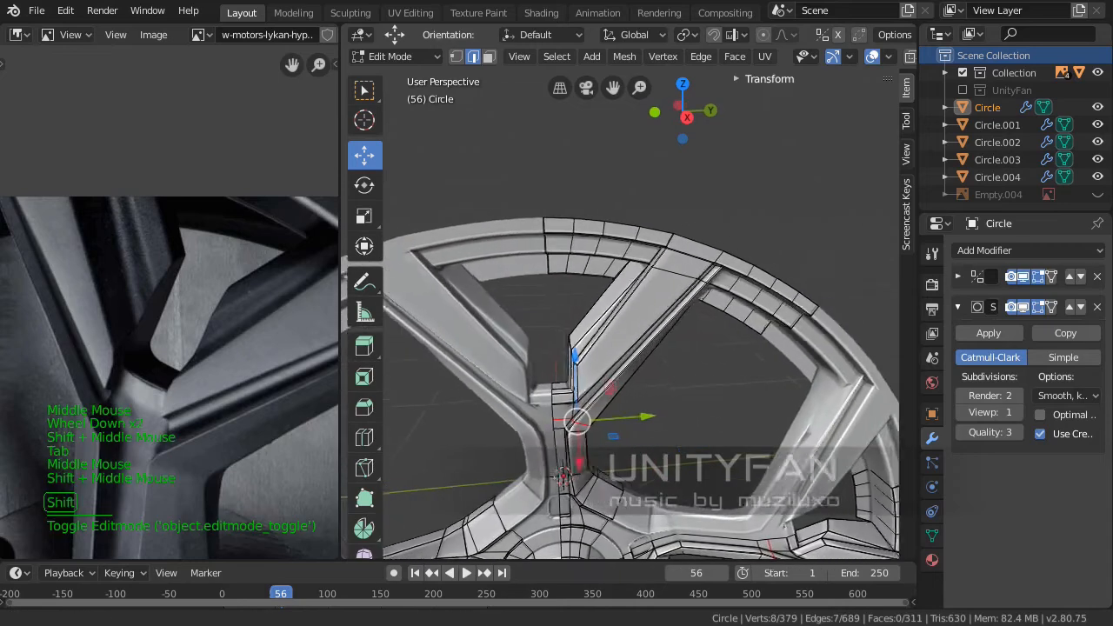
{"action": "scroll", "coordinate": [635, 383], "scroll_direction": "up", "scroll_amount": 3}
{"action": "scroll", "coordinate": [635, 383], "scroll_direction": "down", "scroll_amount": 1}
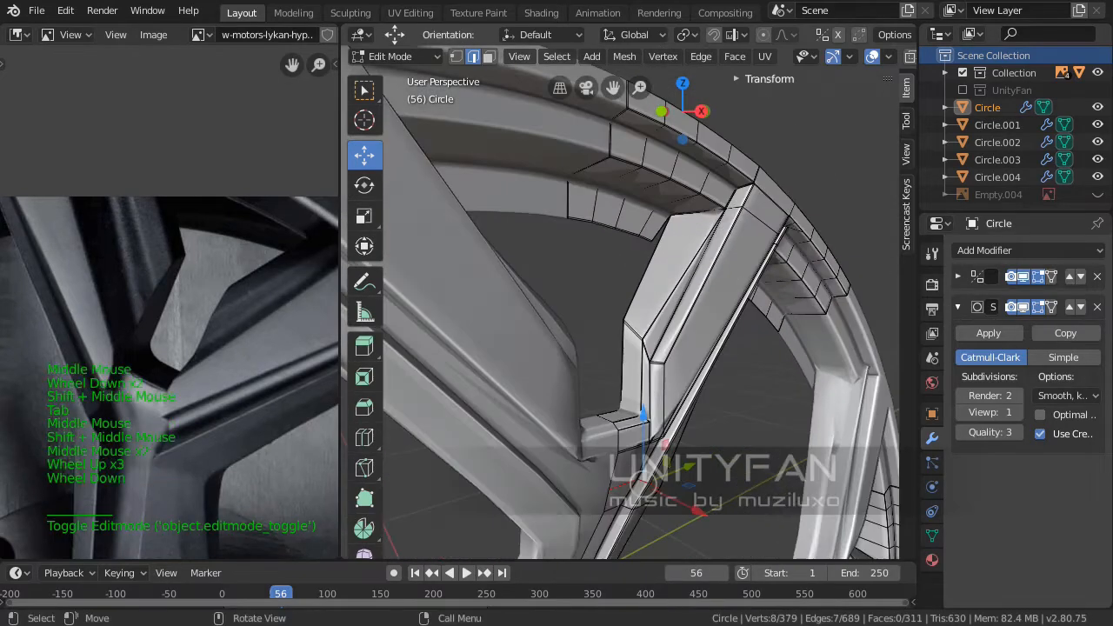
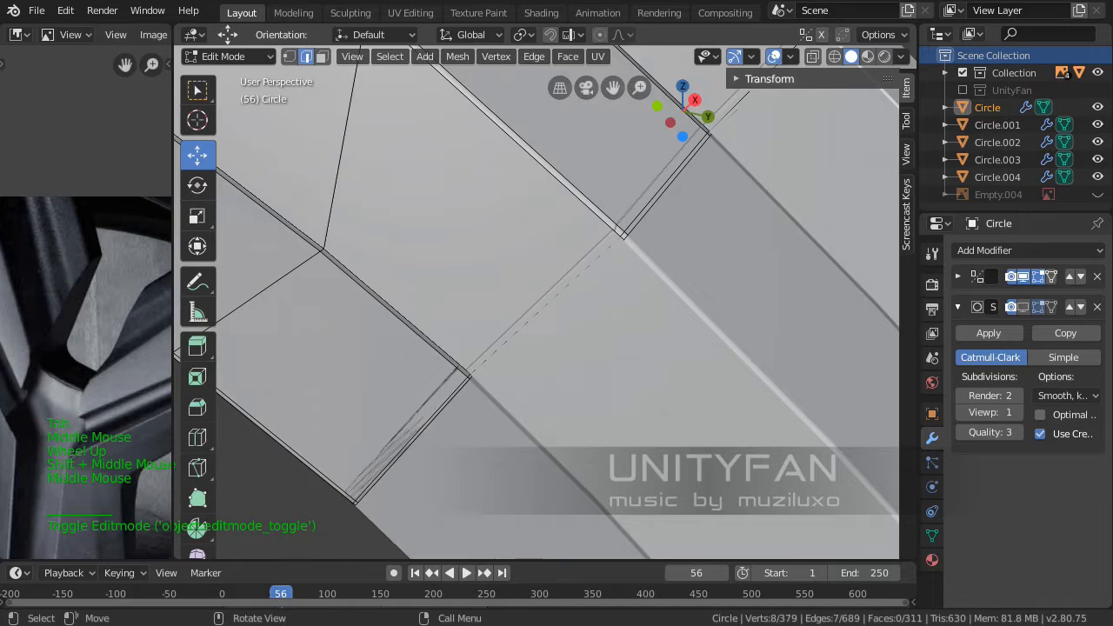
Delete the narrow face loop running across the end of the original spoke section
{"action": "middle_click_drag", "start_coordinate": [539, 304], "coordinate": [569, 220], "text": "shift"}
{"action": "scroll", "coordinate": [574, 366], "scroll_direction": "up", "scroll_amount": 1}
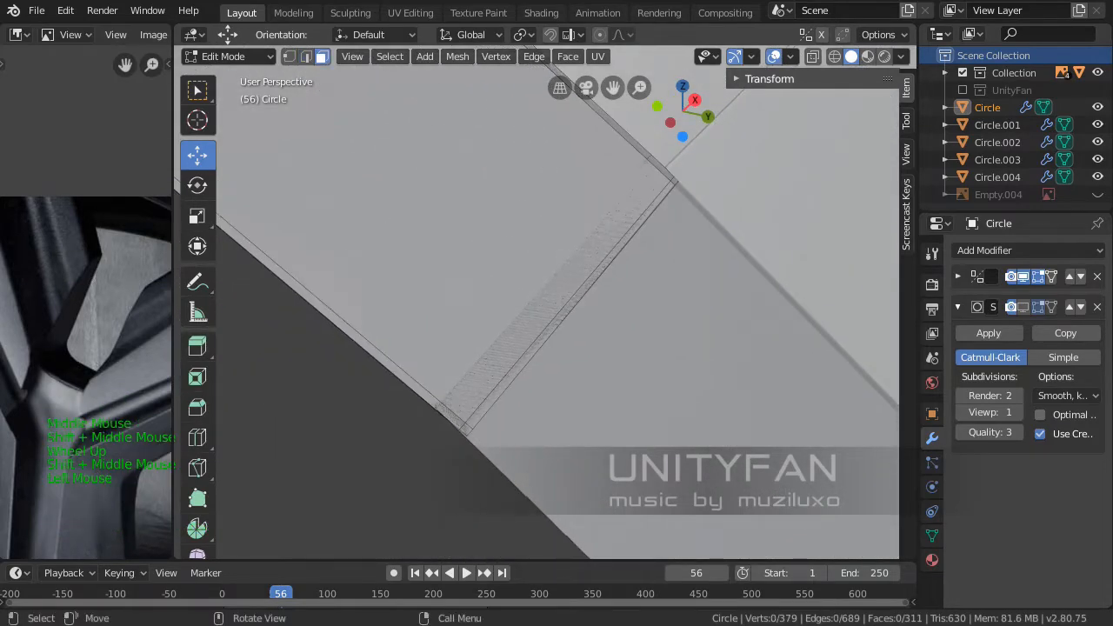
{"action": "scroll", "coordinate": [537, 303], "scroll_direction": "down", "scroll_amount": 3}
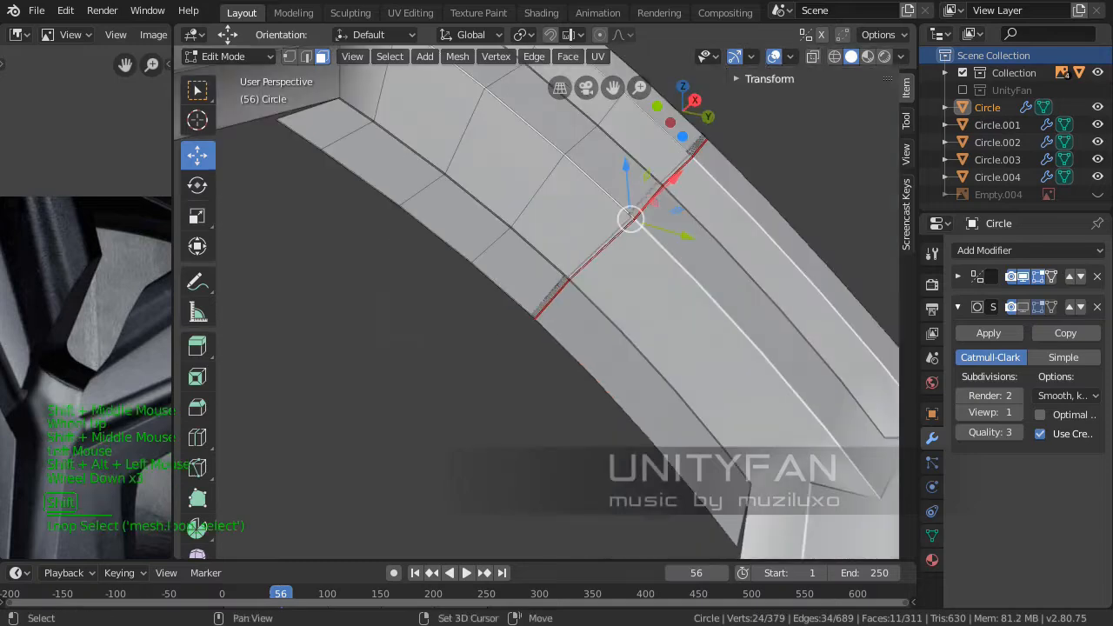
{"action": "middle_click_drag", "start_coordinate": [556, 304], "coordinate": [446, 322], "text": "shift"}
{"action": "scroll", "coordinate": [536, 303], "scroll_direction": "up", "scroll_amount": 2}
{"action": "middle_click_drag", "start_coordinate": [440, 385], "coordinate": [510, 427], "text": "shift"}
{"action": "scroll", "coordinate": [509, 426], "scroll_direction": "down", "scroll_amount": 2}
{"action": "middle_click_drag", "start_coordinate": [530, 340], "coordinate": [561, 364]}
{"action": "scroll", "coordinate": [595, 348], "scroll_direction": "up", "scroll_amount": 2}
{"action": "scroll", "coordinate": [560, 364], "scroll_direction": "up", "scroll_amount": 1}
{"action": "key", "text": "x"}
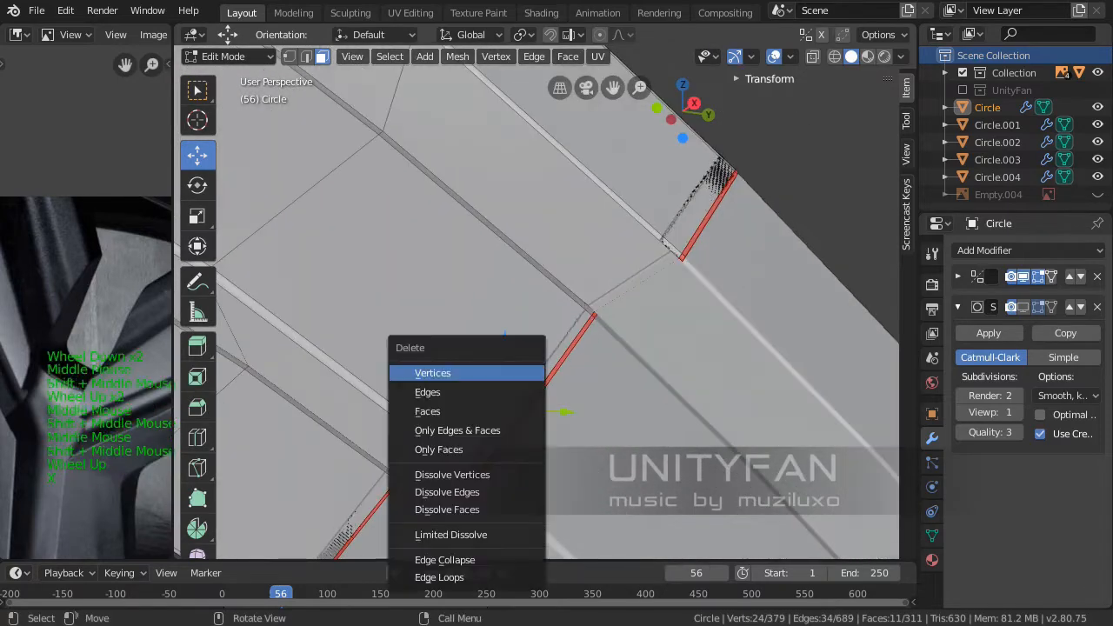
{"action": "left_click", "coordinate": [514, 412]}
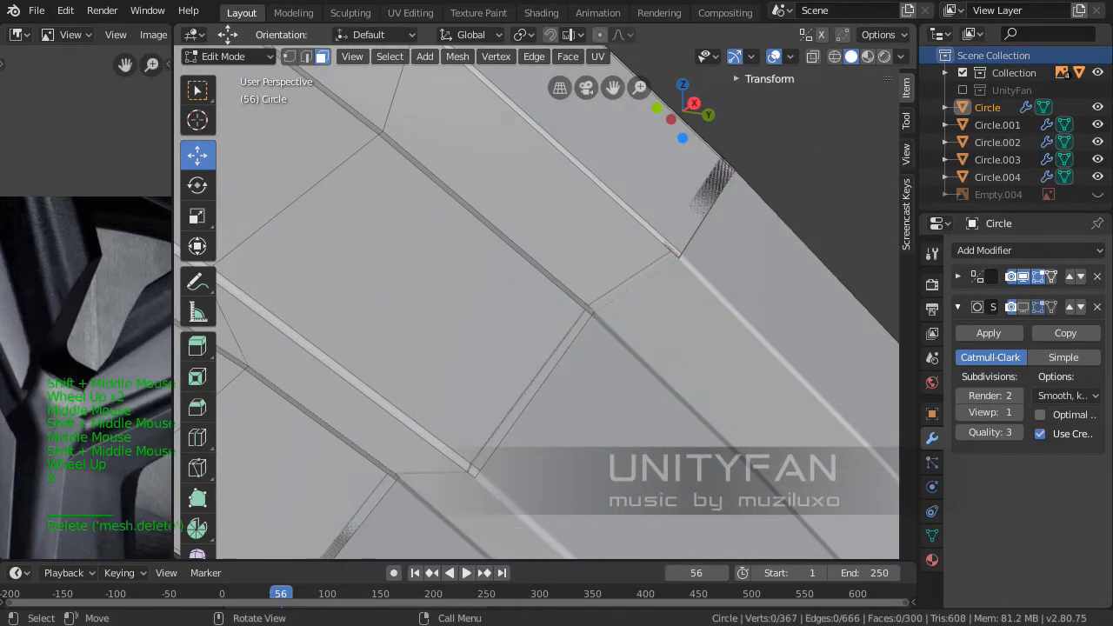
Switch to vertex selection and select the outer corner vertex at the section's cut end
{"action": "middle_click_drag", "start_coordinate": [514, 411], "coordinate": [840, 274]}
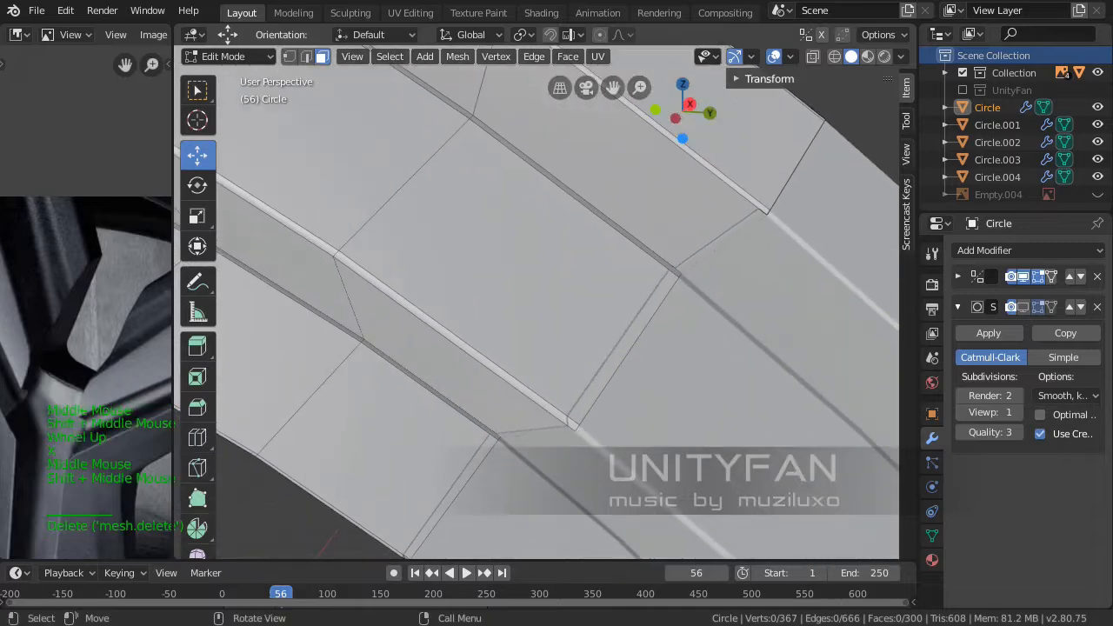
{"action": "left_click", "coordinate": [306, 56]}
{"action": "middle_click_drag", "start_coordinate": [522, 348], "coordinate": [492, 256], "text": "shift"}
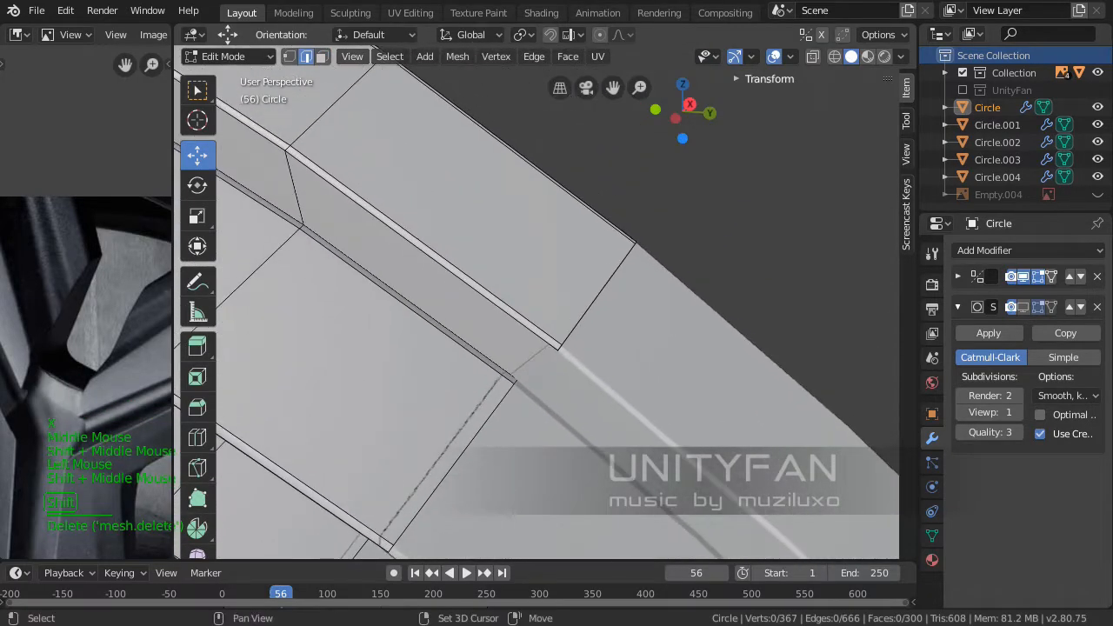
{"action": "left_click", "coordinate": [288, 55]}
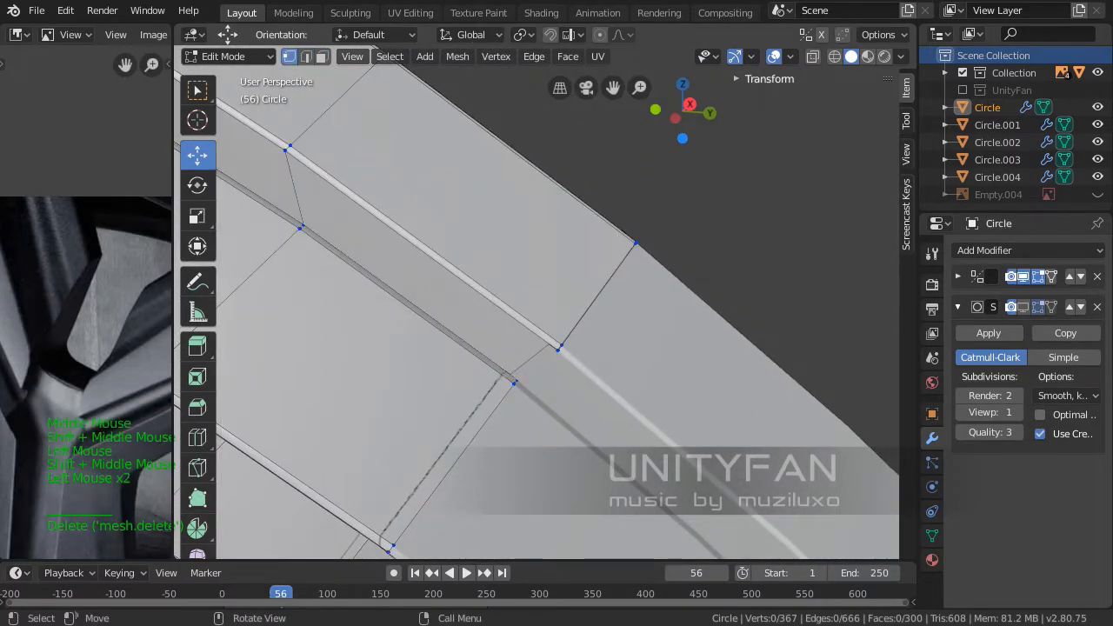
{"action": "key", "text": "KP_Decimal"}
{"action": "scroll", "coordinate": [635, 248], "scroll_direction": "down", "scroll_amount": 13}
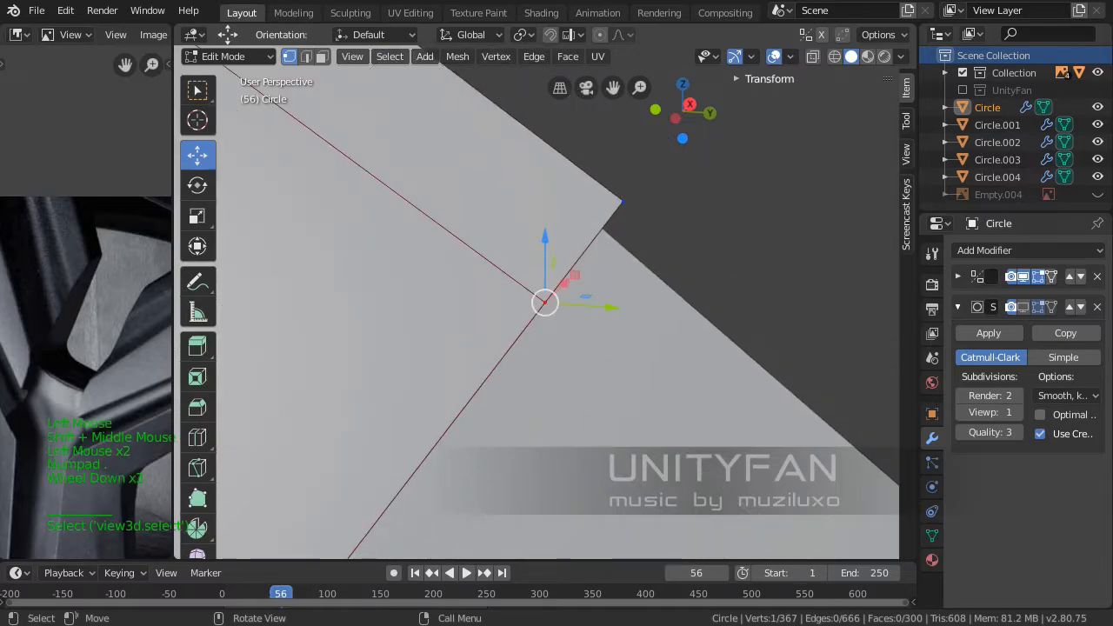
Examine the cut end of the section and its joint with the neighbouring section from several angles
{"action": "scroll", "coordinate": [546, 302], "scroll_direction": "down", "scroll_amount": 7}
{"action": "middle_click_drag", "start_coordinate": [547, 304], "coordinate": [755, 195], "text": "shift"}
{"action": "scroll", "coordinate": [708, 283], "scroll_direction": "down", "scroll_amount": 1}
{"action": "scroll", "coordinate": [709, 283], "scroll_direction": "down", "scroll_amount": 2}
{"action": "scroll", "coordinate": [709, 283], "scroll_direction": "up", "scroll_amount": 1}
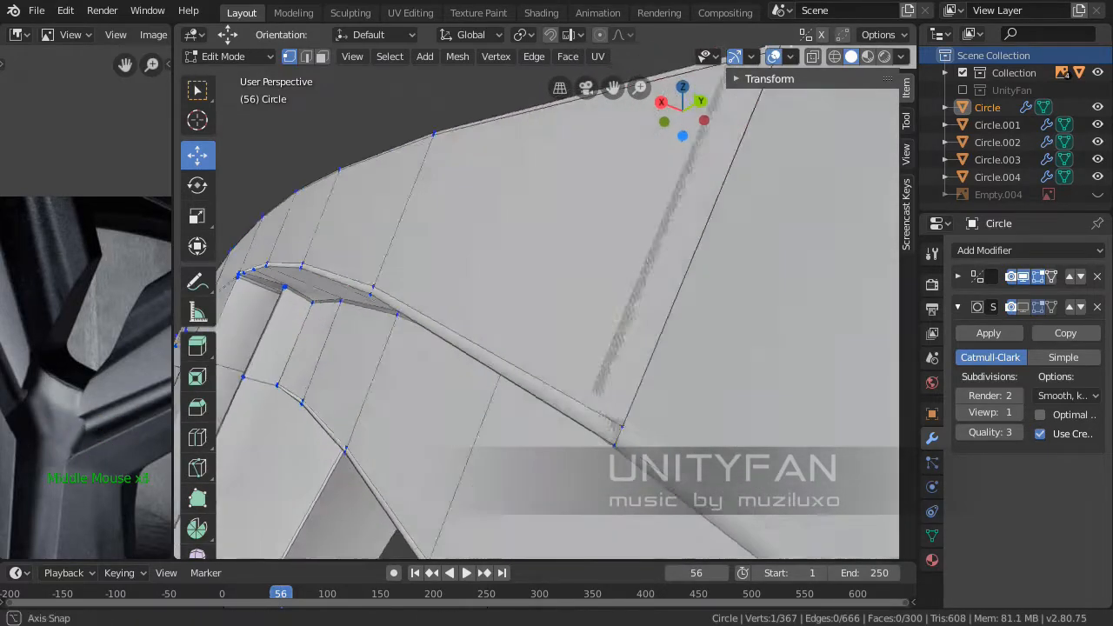
{"action": "scroll", "coordinate": [636, 319], "scroll_direction": "down", "scroll_amount": 3}
{"action": "middle_click_drag", "start_coordinate": [623, 320], "coordinate": [670, 267]}
{"action": "scroll", "coordinate": [672, 266], "scroll_direction": "up", "scroll_amount": 3}
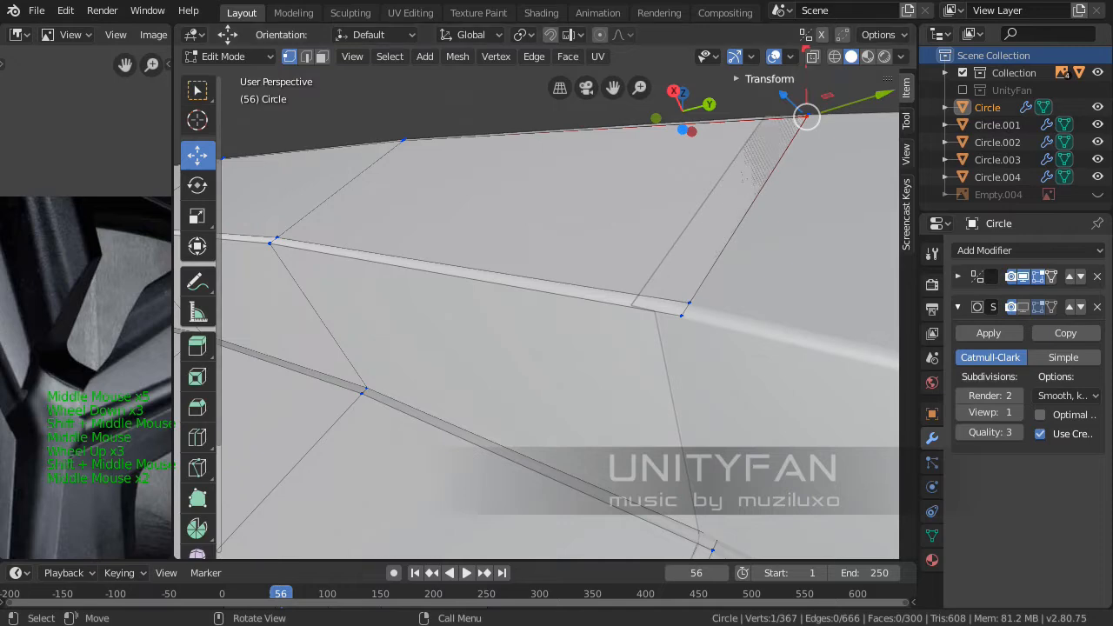
Compare the joint area with the spoke ends and rim edge in the reference photo
{"action": "left_click_drag", "start_coordinate": [177, 261], "coordinate": [508, 261]}
{"action": "middle_click_drag", "start_coordinate": [487, 261], "coordinate": [479, 278]}
{"action": "scroll", "coordinate": [348, 304], "scroll_direction": "down", "scroll_amount": 3}
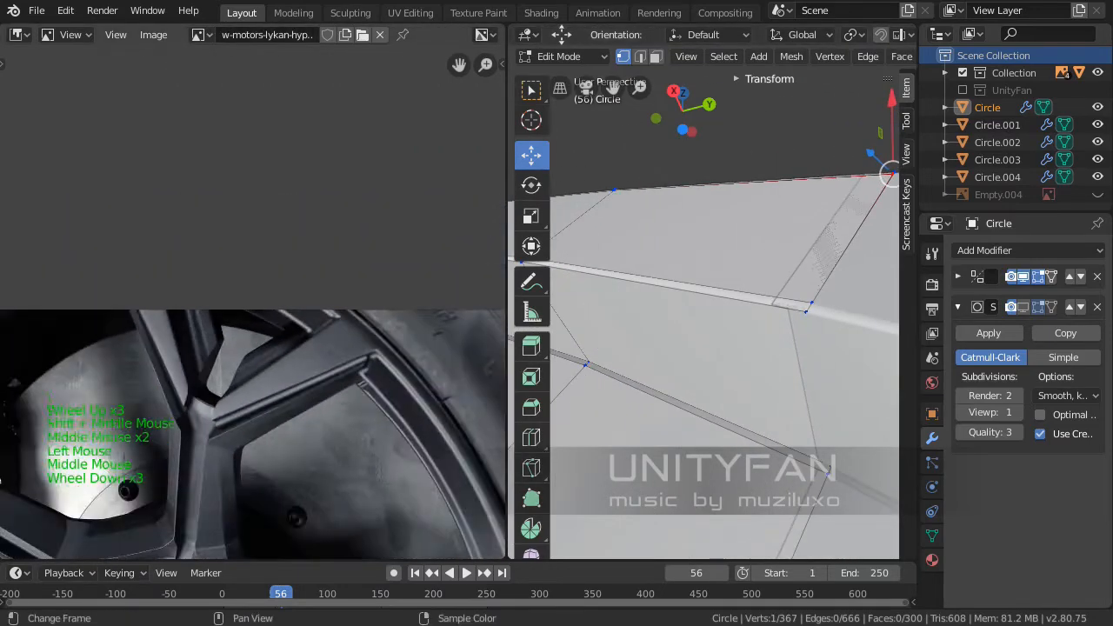
{"action": "middle_click_drag", "start_coordinate": [348, 304], "coordinate": [160, 158]}
{"action": "scroll", "coordinate": [268, 225], "scroll_direction": "up", "scroll_amount": 3}
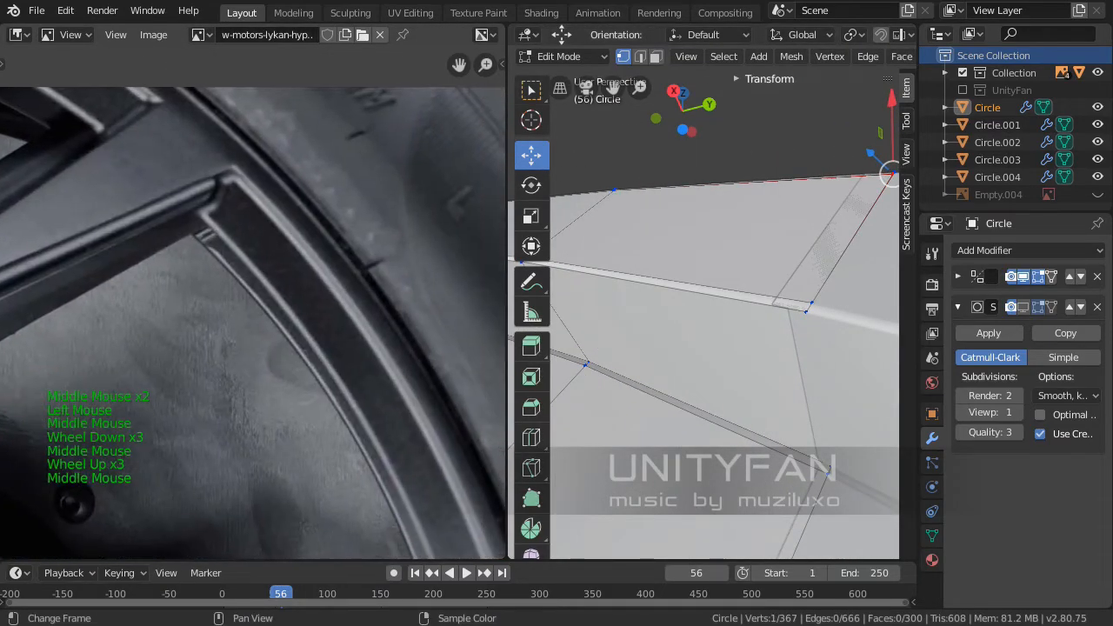
{"action": "middle_click_drag", "start_coordinate": [287, 330], "coordinate": [269, 234]}
{"action": "middle_click_drag", "start_coordinate": [305, 348], "coordinate": [252, 287]}
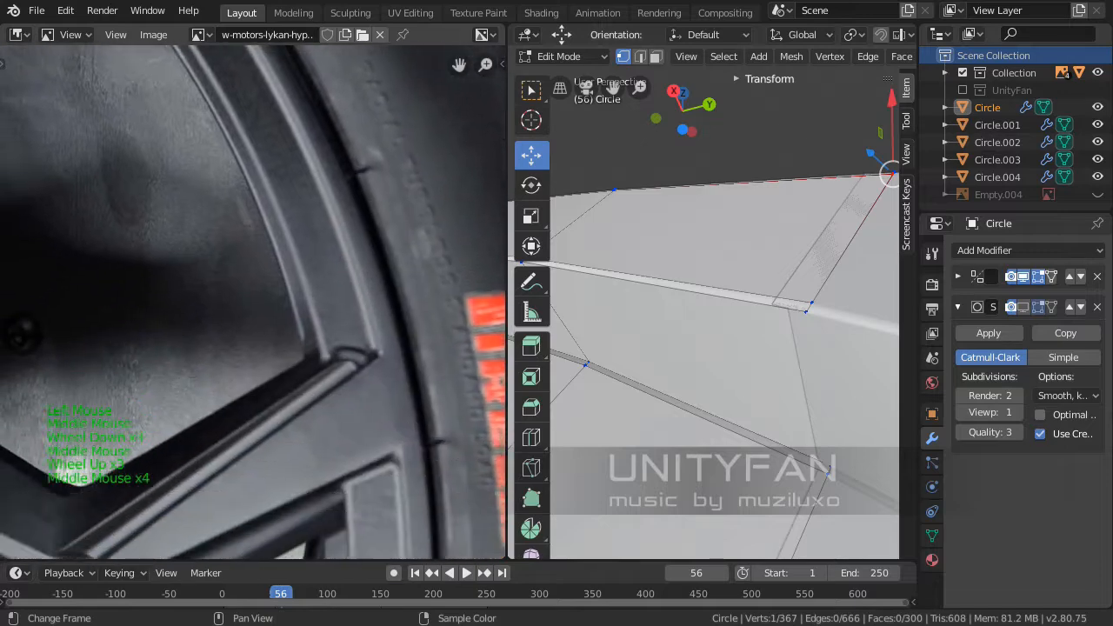
{"action": "scroll", "coordinate": [253, 287], "scroll_direction": "down", "scroll_amount": 3}
{"action": "middle_click_drag", "start_coordinate": [252, 348], "coordinate": [253, 252]}
{"action": "middle_click_drag", "start_coordinate": [261, 391], "coordinate": [253, 304]}
{"action": "scroll", "coordinate": [244, 278], "scroll_direction": "up", "scroll_amount": 3}
{"action": "scroll", "coordinate": [252, 287], "scroll_direction": "down", "scroll_amount": 7}
{"action": "scroll", "coordinate": [252, 304], "scroll_direction": "up", "scroll_amount": 3}
{"action": "middle_click_drag", "start_coordinate": [714, 313], "coordinate": [739, 314]}
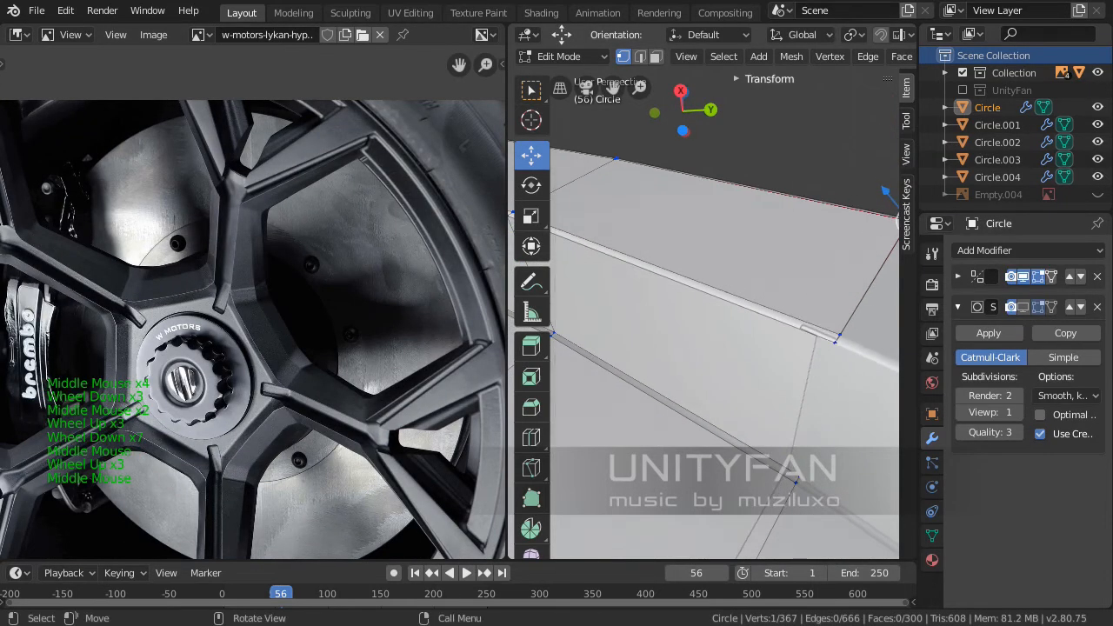
Show the model in wireframe and set the snapping target to Vertex
{"action": "left_click_drag", "start_coordinate": [508, 304], "coordinate": [152, 305]}
{"action": "scroll", "coordinate": [557, 313], "scroll_direction": "down", "scroll_amount": 3}
{"action": "mouse_move", "coordinate": [608, 314]}
{"action": "middle_mouse_down", "text": "shift"}
{"action": "mouse_move", "coordinate": [494, 314]}
{"action": "mouse_move", "coordinate": [575, 313]}
{"action": "mouse_move", "coordinate": [503, 332]}
{"action": "mouse_move", "coordinate": [479, 373]}
{"action": "middle_mouse_up", "text": "shift"}
{"action": "key", "text": "z"}
{"action": "left_click", "coordinate": [437, 313]}
{"action": "scroll", "coordinate": [522, 313], "scroll_direction": "up", "scroll_amount": 3}
{"action": "scroll", "coordinate": [517, 330], "scroll_direction": "up", "scroll_amount": 2}
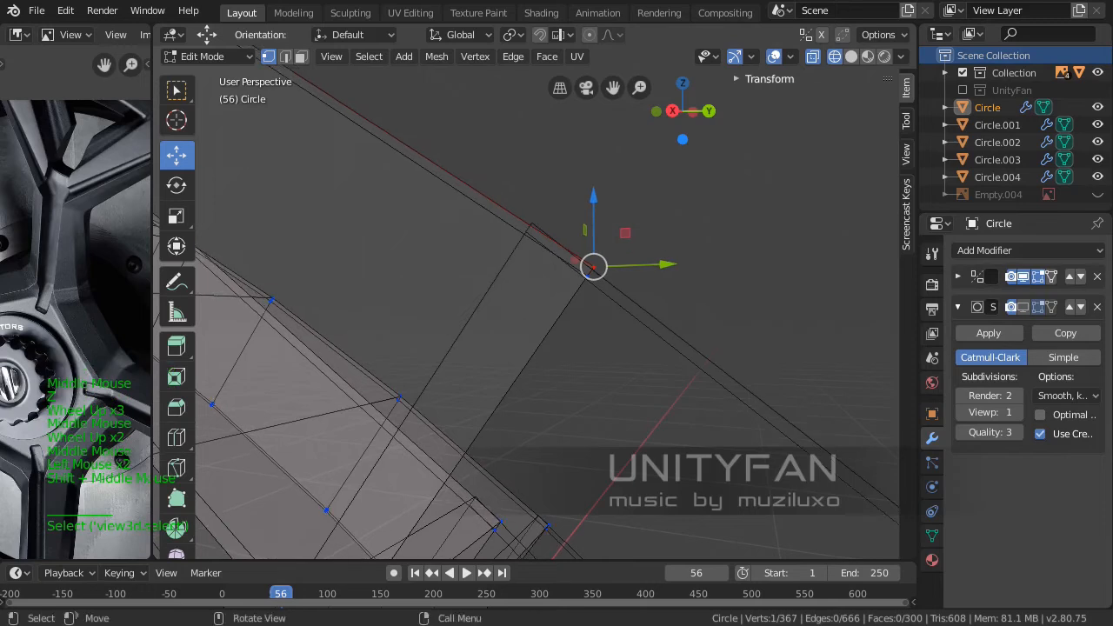
{"action": "left_click", "coordinate": [563, 35]}
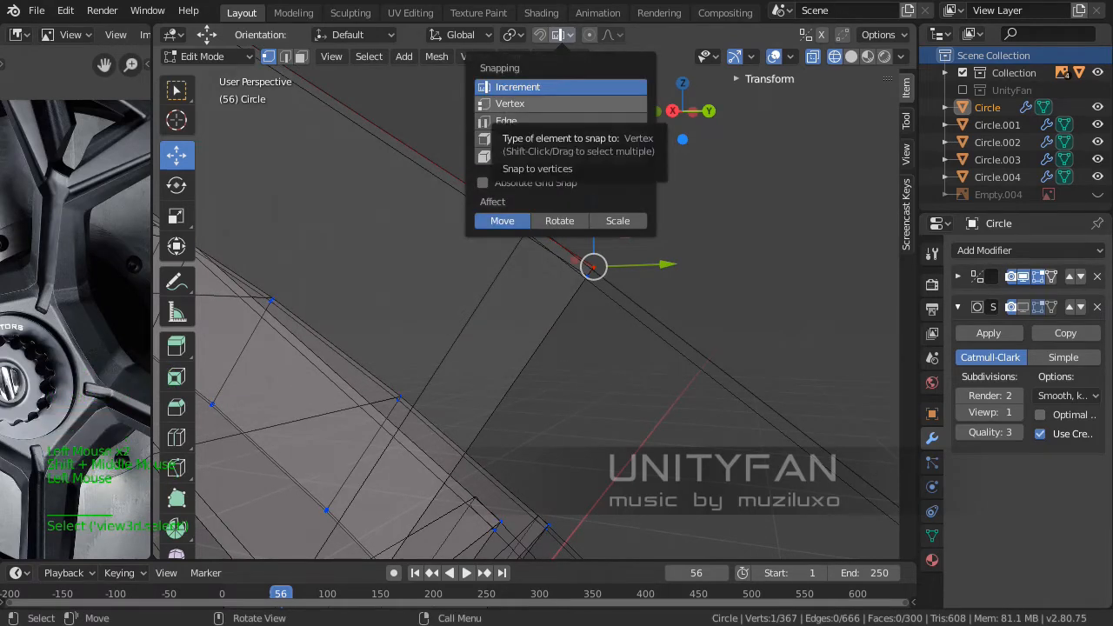
{"action": "left_click", "coordinate": [515, 103]}
Try to move the outer corner vertex of the cut end with vertex snapping
{"action": "middle_click_drag", "start_coordinate": [600, 278], "coordinate": [587, 309]}
{"action": "left_click_drag", "start_coordinate": [626, 289], "coordinate": [619, 297], "text": "ctrl"}
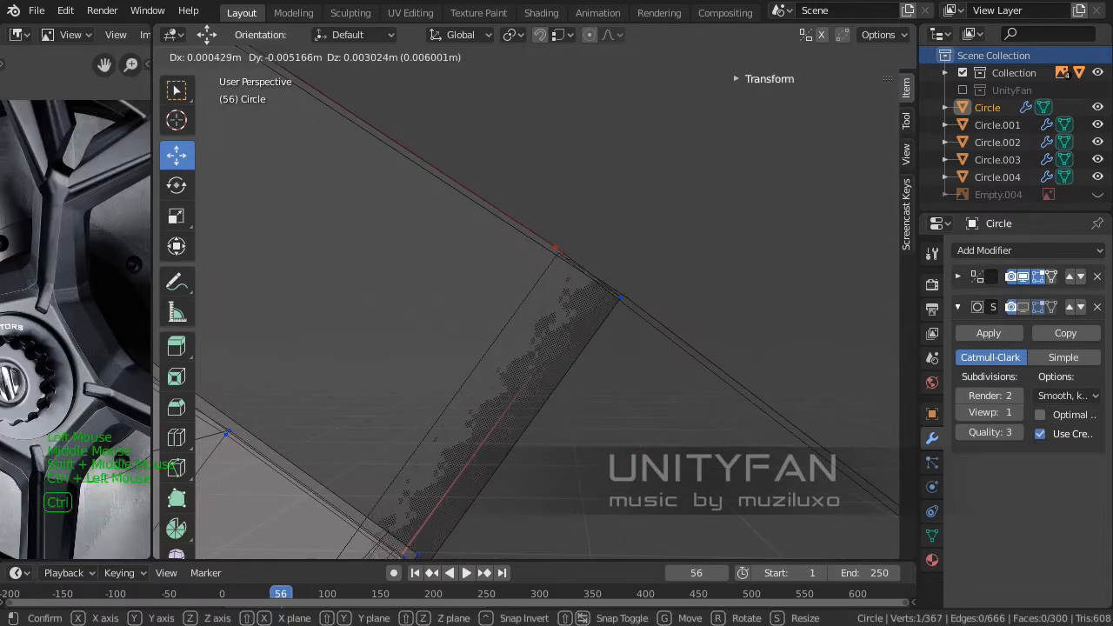
{"action": "left_click_drag", "start_coordinate": [555, 248], "coordinate": [571, 229], "text": "ctrl"}
{"action": "key", "text": "ctrl+z"}
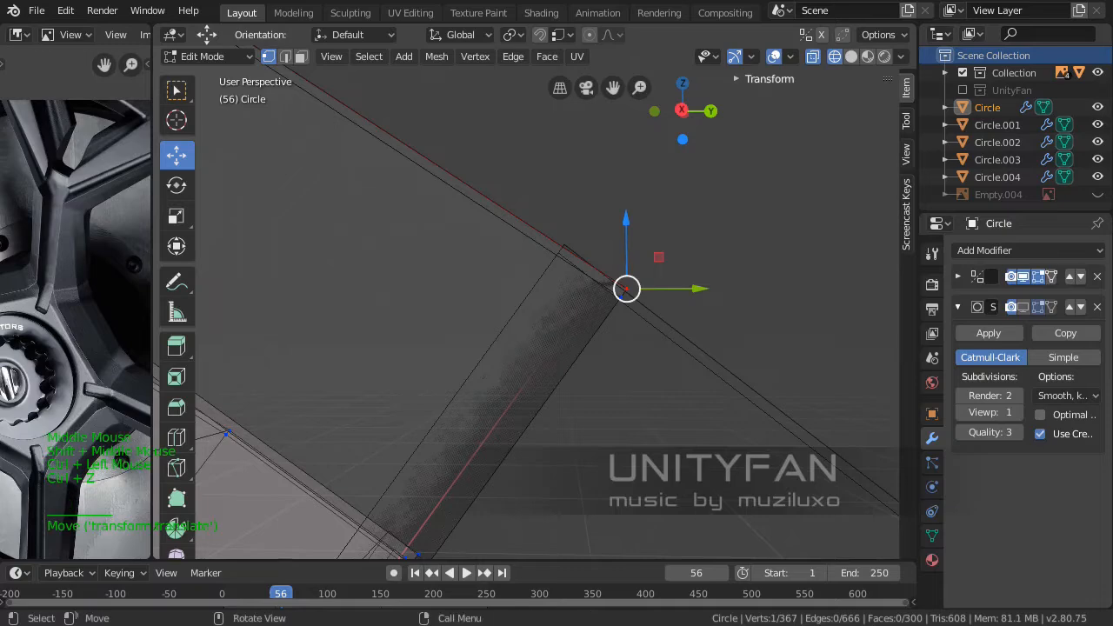
{"action": "middle_click_drag", "start_coordinate": [626, 288], "coordinate": [659, 296]}
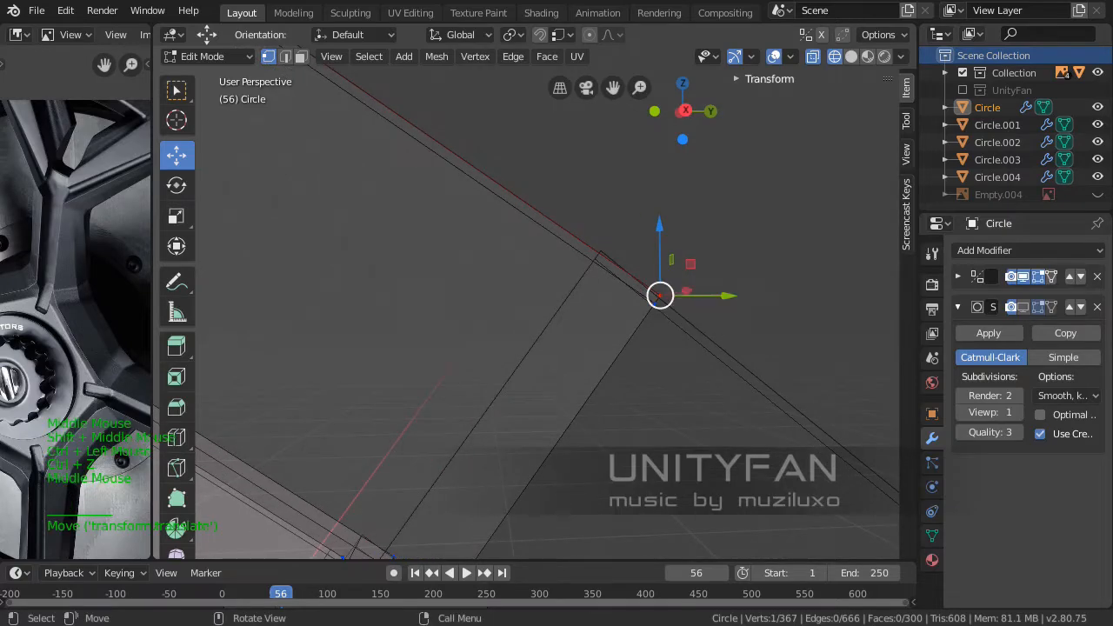
In right orthographic view, move the outer corner vertex back along the section's edge by about 0.0028 m
{"action": "key", "text": "KP_3"}
{"action": "scroll", "coordinate": [526, 303], "scroll_direction": "up", "scroll_amount": 3}
{"action": "middle_click_drag", "start_coordinate": [617, 306], "coordinate": [522, 356], "text": "shift"}
{"action": "scroll", "coordinate": [526, 303], "scroll_direction": "up", "scroll_amount": 7}
{"action": "middle_click_drag", "start_coordinate": [510, 396], "coordinate": [612, 373], "text": "shift"}
{"action": "left_click_drag", "start_coordinate": [611, 373], "coordinate": [522, 315]}
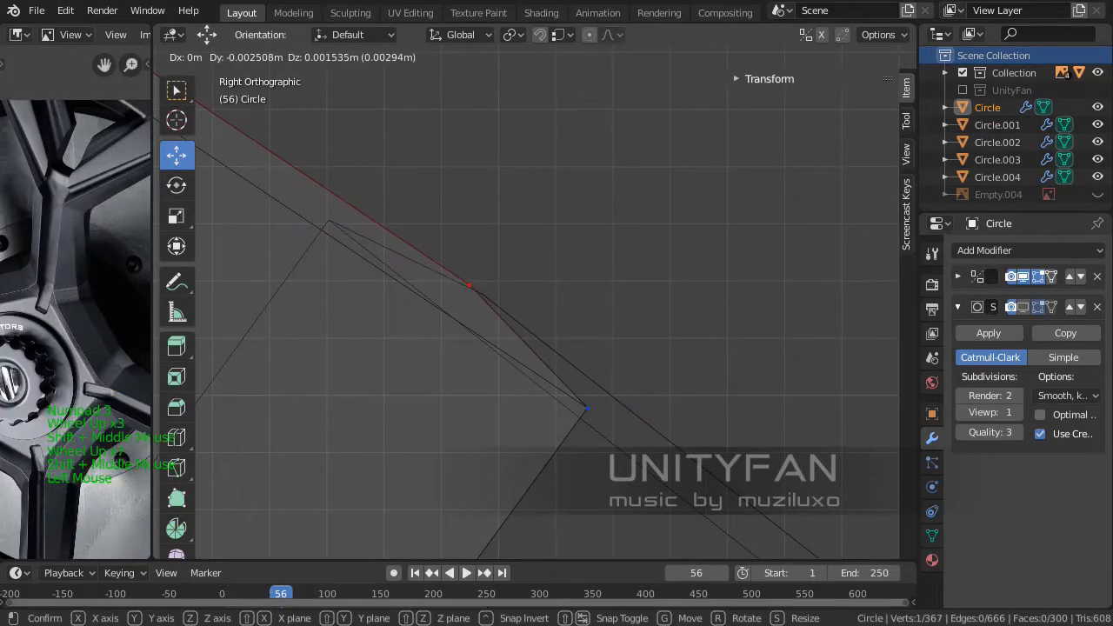
{"action": "left_click_drag", "start_coordinate": [468, 285], "coordinate": [467, 286]}
{"action": "key", "text": "ctrl+z"}
{"action": "scroll", "coordinate": [613, 373], "scroll_direction": "up", "scroll_amount": 2}
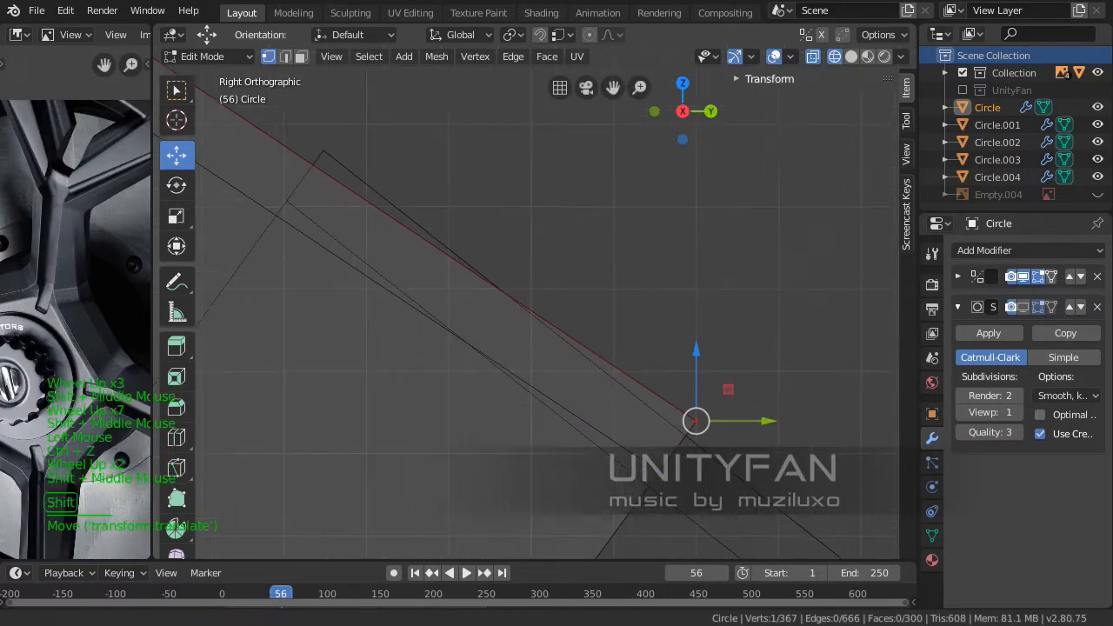
{"action": "middle_click_drag", "start_coordinate": [695, 419], "coordinate": [618, 372], "text": "shift"}
{"action": "left_click_drag", "start_coordinate": [619, 372], "coordinate": [618, 371]}
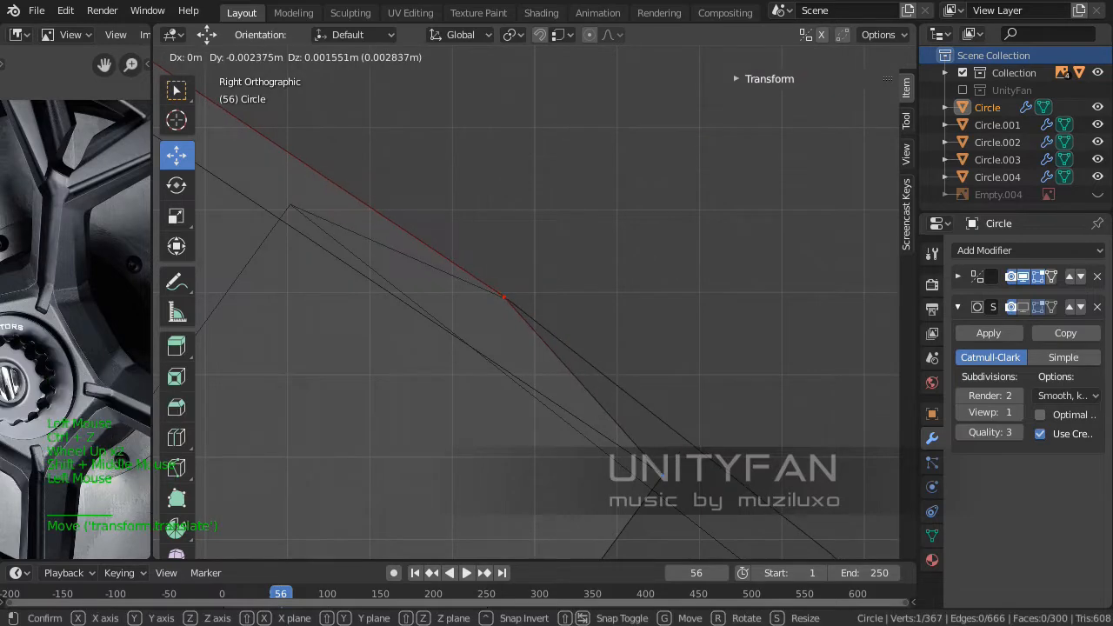
{"action": "left_click_drag", "start_coordinate": [506, 297], "coordinate": [505, 298]}
{"action": "middle_click_drag", "start_coordinate": [506, 298], "coordinate": [518, 271], "text": "shift"}
{"action": "scroll", "coordinate": [517, 269], "scroll_direction": "up", "scroll_amount": 2}
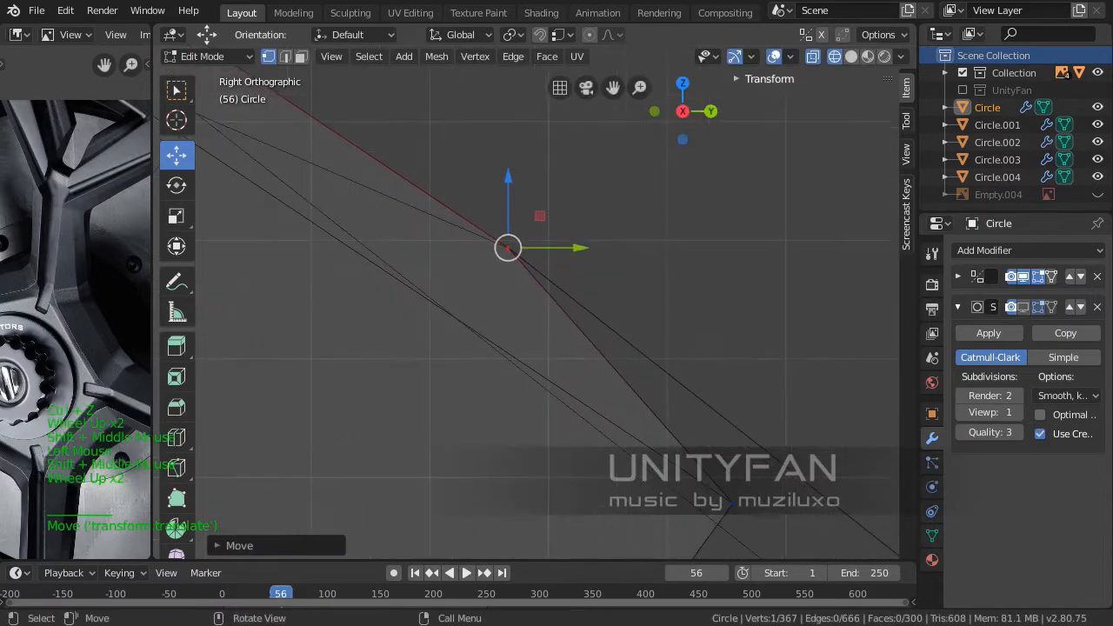
Move the adjacent corner vertex of the cut end back beside the outer corner vertex
{"action": "left_click", "coordinate": [732, 504]}
{"action": "left_click_drag", "start_coordinate": [732, 503], "coordinate": [461, 314]}
{"action": "scroll", "coordinate": [530, 313], "scroll_direction": "up", "scroll_amount": 3}
{"action": "middle_click_drag", "start_coordinate": [405, 318], "coordinate": [495, 370], "text": "shift"}
{"action": "scroll", "coordinate": [531, 313], "scroll_direction": "up", "scroll_amount": 3}
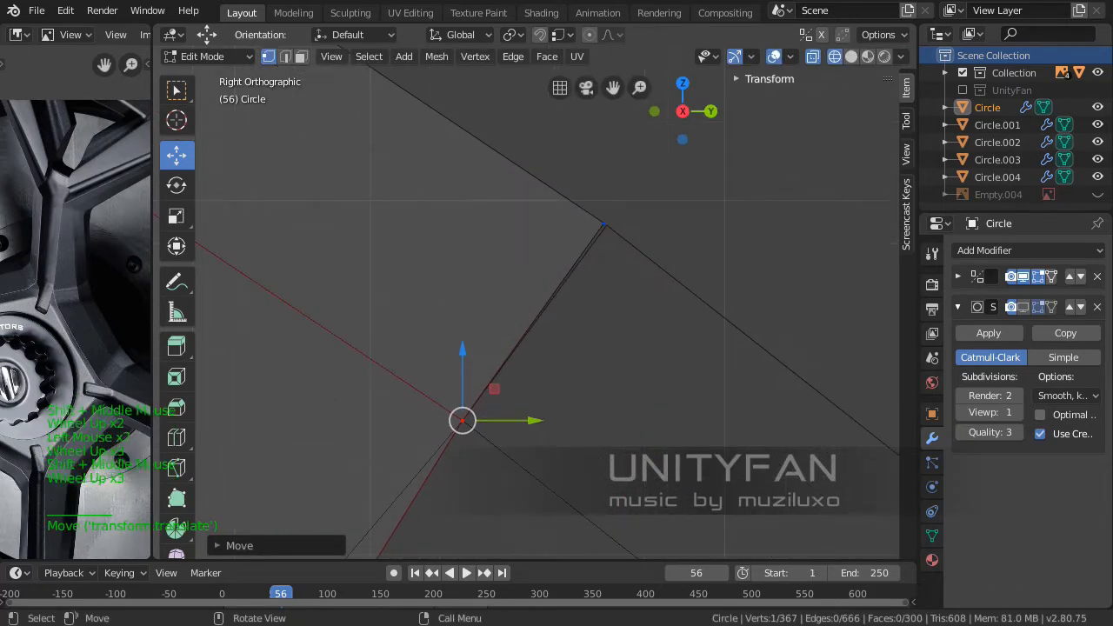
Nudge the outer corner vertex slightly along Y to straighten the short edge between the two corner vertices
{"action": "scroll", "coordinate": [530, 313], "scroll_direction": "up", "scroll_amount": 3}
{"action": "middle_click_drag", "start_coordinate": [591, 270], "coordinate": [547, 314], "text": "shift"}
{"action": "left_click", "coordinate": [610, 210]}
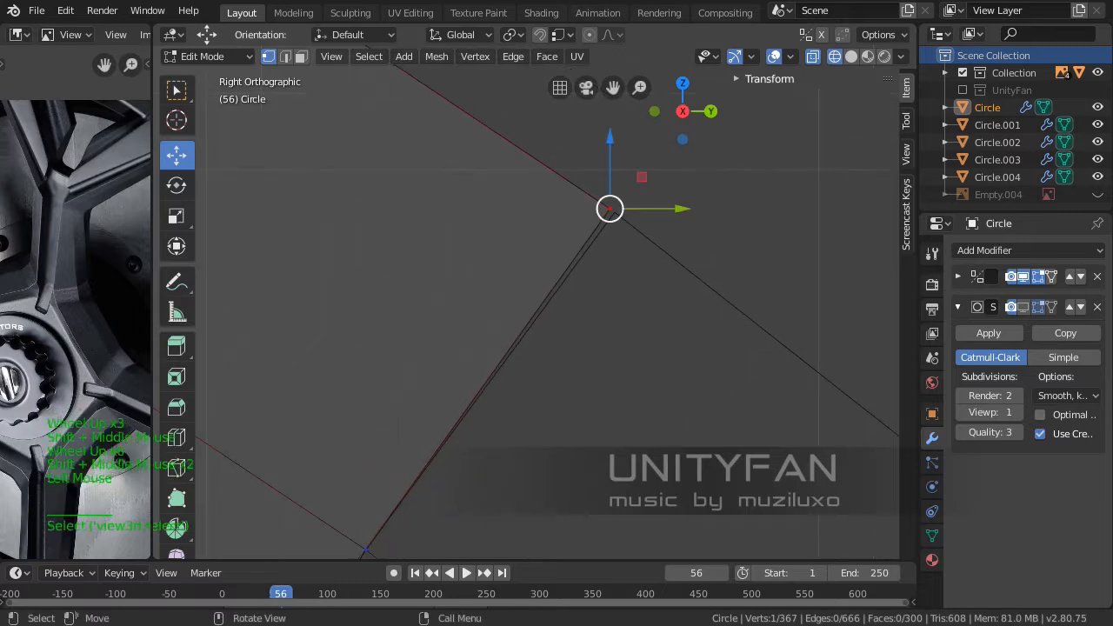
{"action": "left_click_drag", "start_coordinate": [610, 209], "coordinate": [610, 209]}
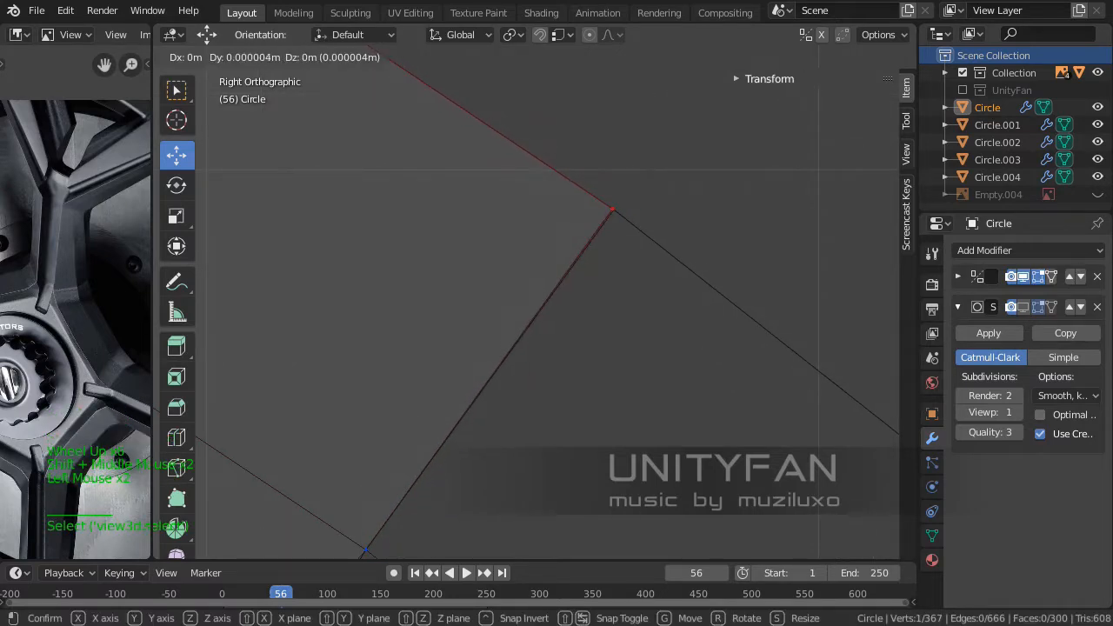
{"action": "left_click_drag", "start_coordinate": [613, 209], "coordinate": [614, 209]}
Select the next four vertices down the cut edge and move them back in line with the corner vertices
{"action": "scroll", "coordinate": [557, 287], "scroll_direction": "down", "scroll_amount": 7}
{"action": "middle_click_drag", "start_coordinate": [557, 287], "coordinate": [669, 113], "text": "shift"}
{"action": "scroll", "coordinate": [669, 113], "scroll_direction": "down", "scroll_amount": 8}
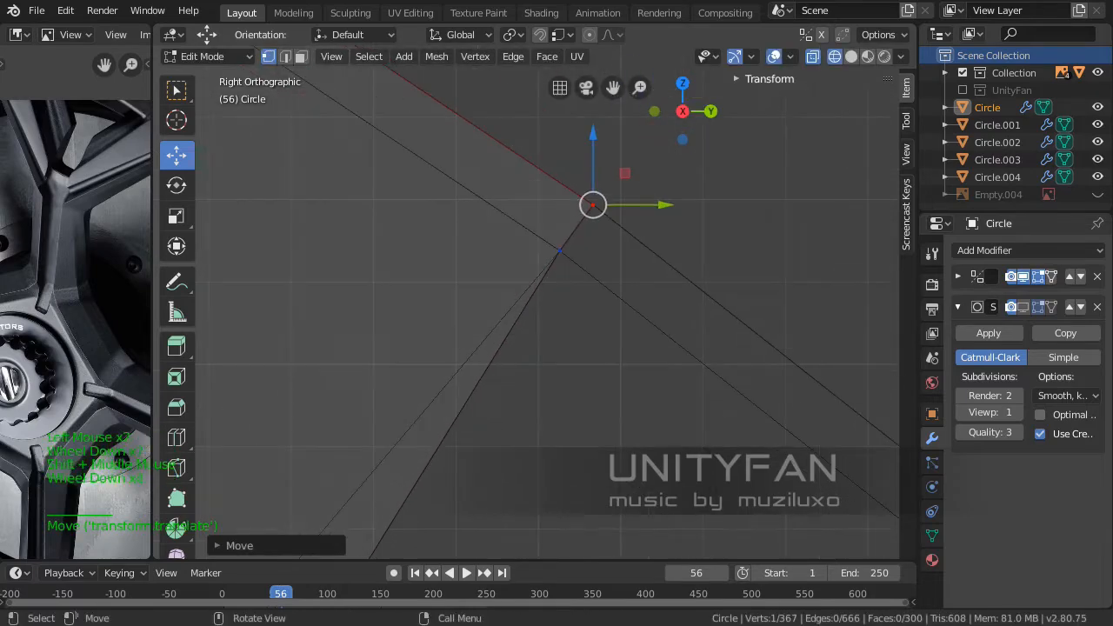
{"action": "middle_click_drag", "start_coordinate": [557, 383], "coordinate": [748, 148], "text": "shift"}
{"action": "scroll", "coordinate": [609, 261], "scroll_direction": "down", "scroll_amount": 9}
{"action": "middle_click_drag", "start_coordinate": [513, 392], "coordinate": [648, 157], "text": "shift"}
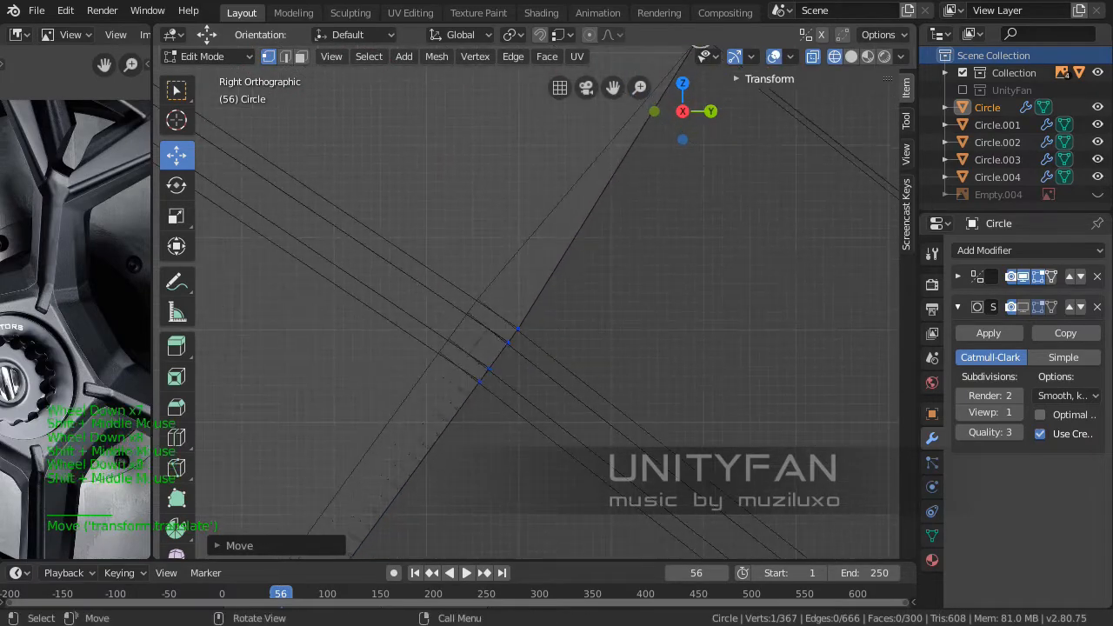
{"action": "scroll", "coordinate": [557, 296], "scroll_direction": "up", "scroll_amount": 3}
{"action": "scroll", "coordinate": [487, 374], "scroll_direction": "up", "scroll_amount": 4}
{"action": "left_click", "coordinate": [474, 396]}
{"action": "middle_click_drag", "start_coordinate": [474, 397], "coordinate": [582, 244], "text": "shift"}
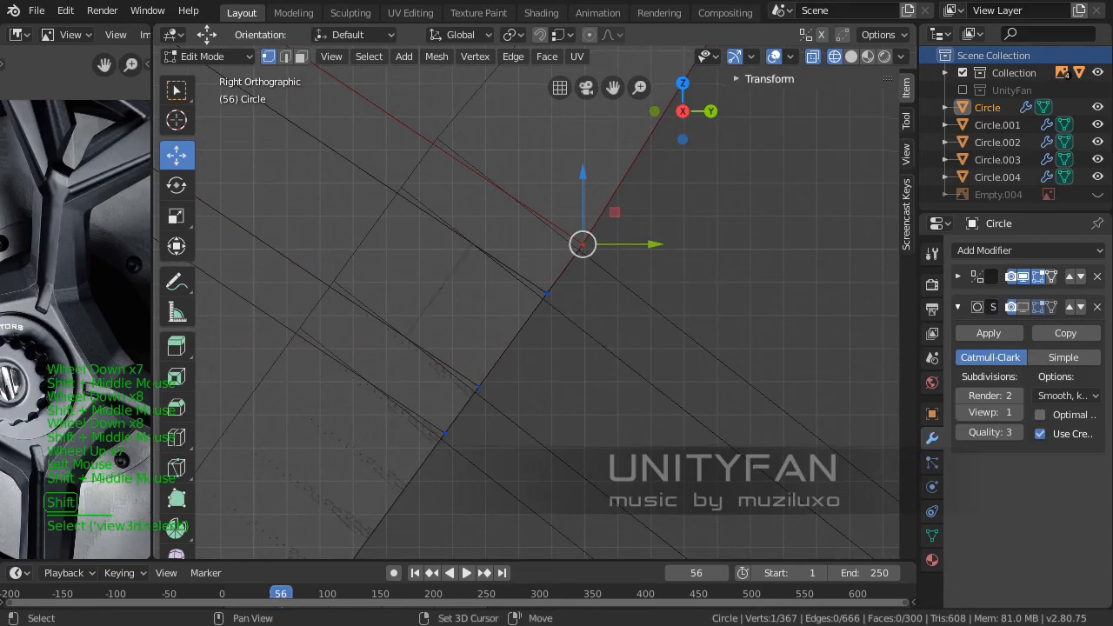
{"action": "left_click", "coordinate": [546, 294], "text": "shift"}
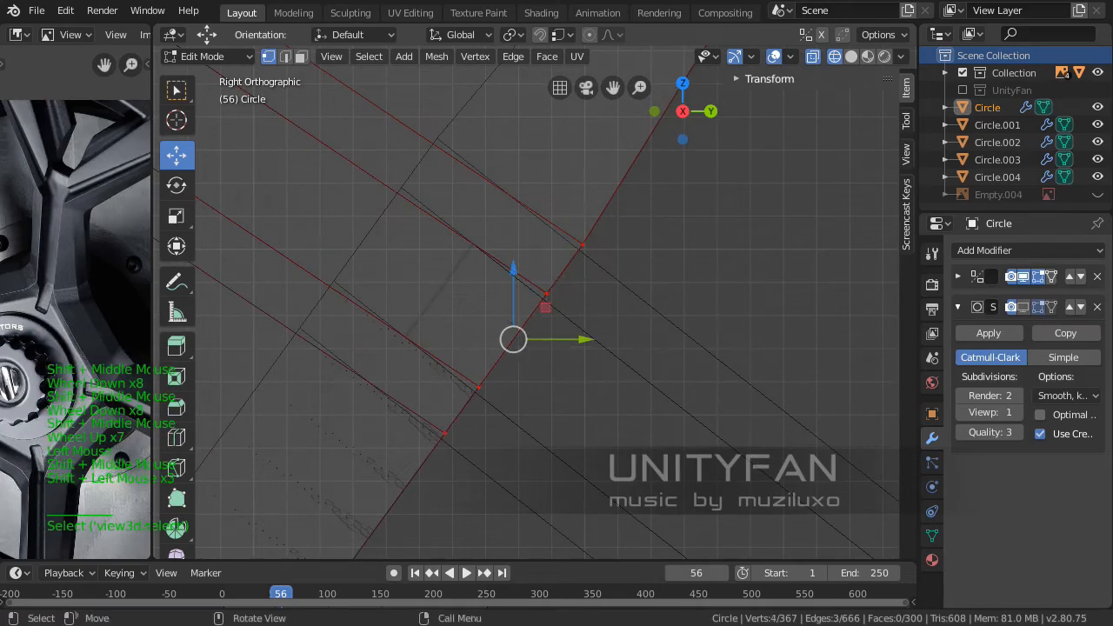
{"action": "left_click_drag", "start_coordinate": [513, 339], "coordinate": [441, 286]}
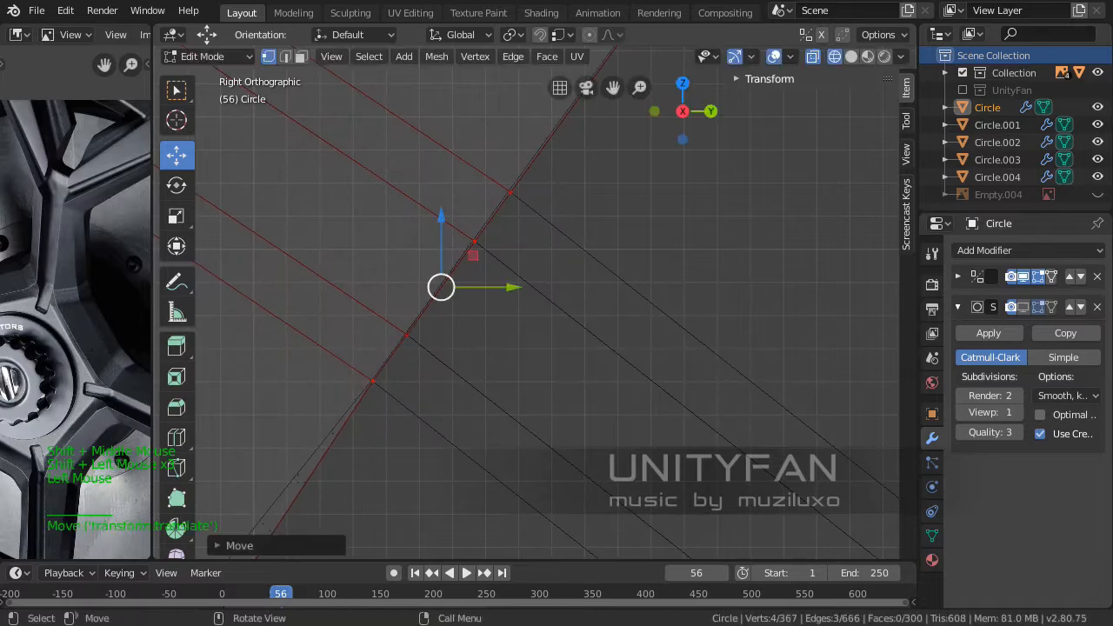
Fine-adjust the four selected vertices to align more closely with the cut edge line
{"action": "scroll", "coordinate": [440, 286], "scroll_direction": "up", "scroll_amount": 4}
{"action": "middle_click_drag", "start_coordinate": [440, 287], "coordinate": [577, 334], "text": "shift"}
{"action": "scroll", "coordinate": [577, 335], "scroll_direction": "up", "scroll_amount": 6}
{"action": "middle_click_drag", "start_coordinate": [361, 348], "coordinate": [460, 408], "text": "shift"}
{"action": "scroll", "coordinate": [527, 358], "scroll_direction": "up", "scroll_amount": 2}
{"action": "scroll", "coordinate": [527, 357], "scroll_direction": "down", "scroll_amount": 3}
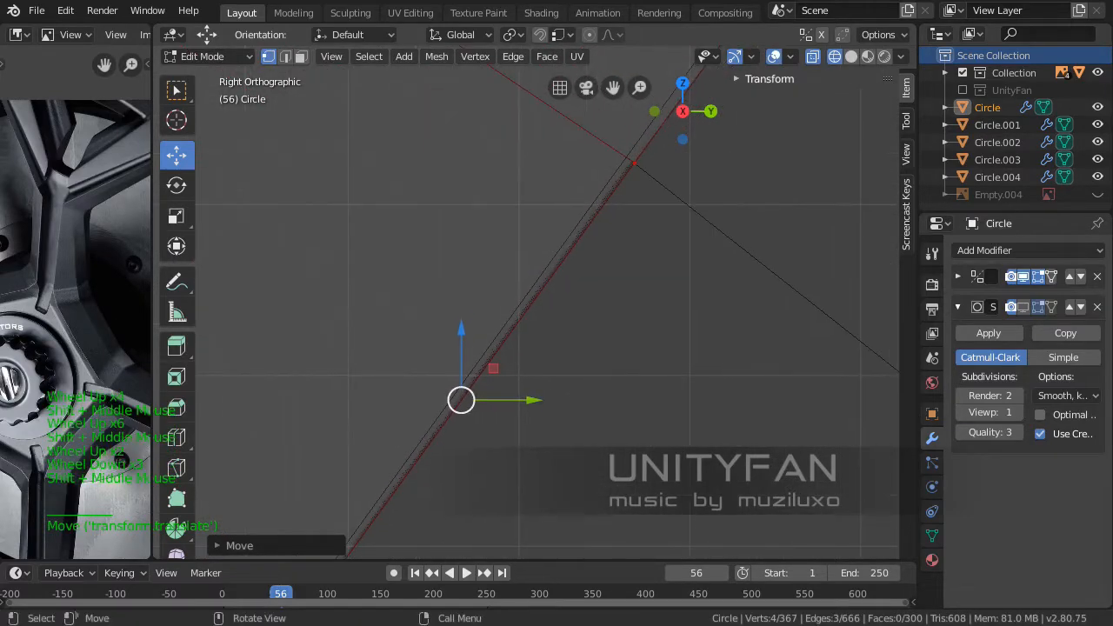
{"action": "left_click_drag", "start_coordinate": [461, 400], "coordinate": [455, 394]}
Select three vertices at the next group further down the cut edge
{"action": "scroll", "coordinate": [455, 393], "scroll_direction": "down", "scroll_amount": 2}
{"action": "middle_click_drag", "start_coordinate": [455, 393], "coordinate": [629, 171], "text": "shift"}
{"action": "scroll", "coordinate": [629, 171], "scroll_direction": "down", "scroll_amount": 7}
{"action": "middle_click_drag", "start_coordinate": [566, 259], "coordinate": [695, 99], "text": "shift"}
{"action": "scroll", "coordinate": [695, 99], "scroll_direction": "down", "scroll_amount": 4}
{"action": "scroll", "coordinate": [572, 275], "scroll_direction": "down", "scroll_amount": 4}
{"action": "middle_click_drag", "start_coordinate": [461, 417], "coordinate": [473, 356], "text": "shift"}
{"action": "scroll", "coordinate": [525, 308], "scroll_direction": "up", "scroll_amount": 10}
{"action": "scroll", "coordinate": [487, 339], "scroll_direction": "up", "scroll_amount": 1, "text": "shift"}
{"action": "scroll", "coordinate": [534, 300], "scroll_direction": "up", "scroll_amount": 4}
{"action": "left_click", "coordinate": [655, 272]}
{"action": "left_click", "coordinate": [654, 272], "text": "shift"}
{"action": "scroll", "coordinate": [472, 356], "scroll_direction": "up", "scroll_amount": 3}
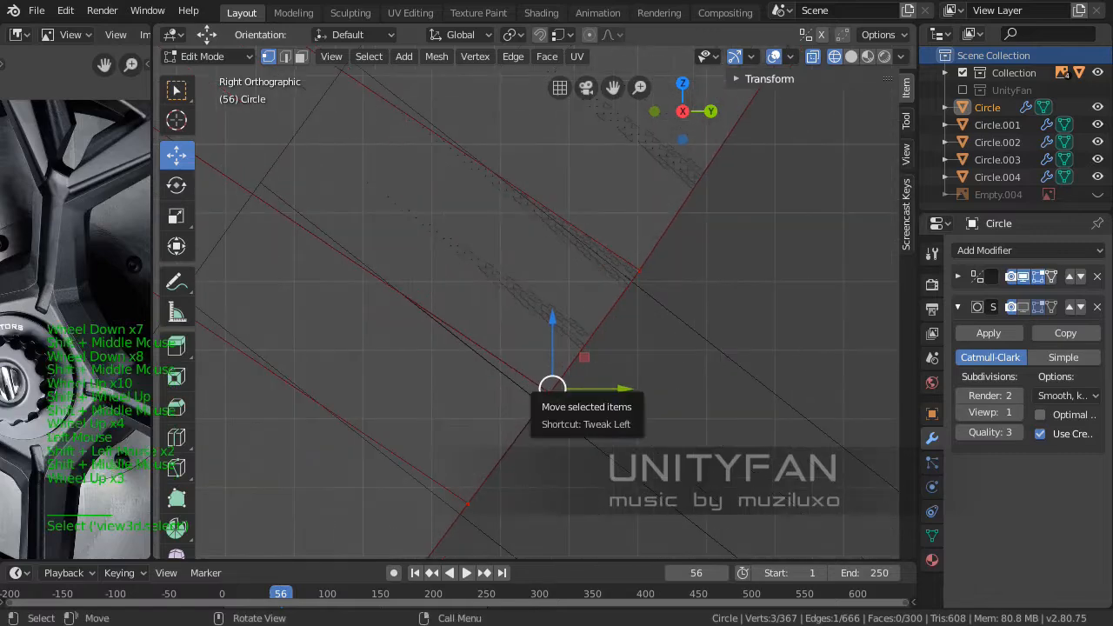
Try to move the three selected vertices back in line with the rest of the cut edge
{"action": "left_click_drag", "start_coordinate": [552, 387], "coordinate": [495, 353]}
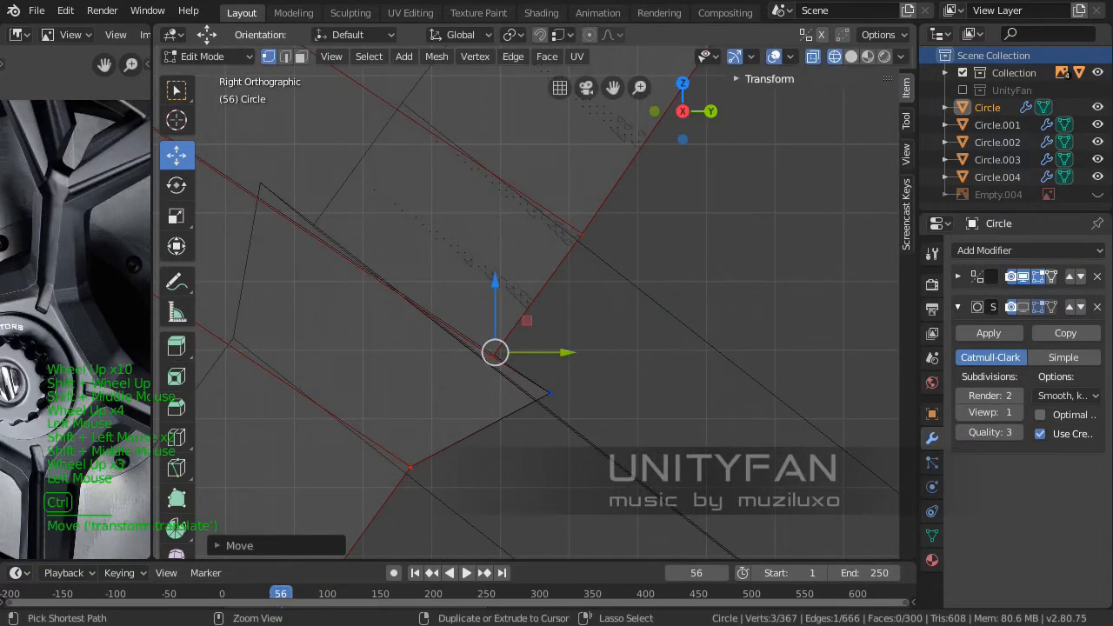
{"action": "key", "text": "ctrl+z"}
{"action": "key", "text": "KP_5"}
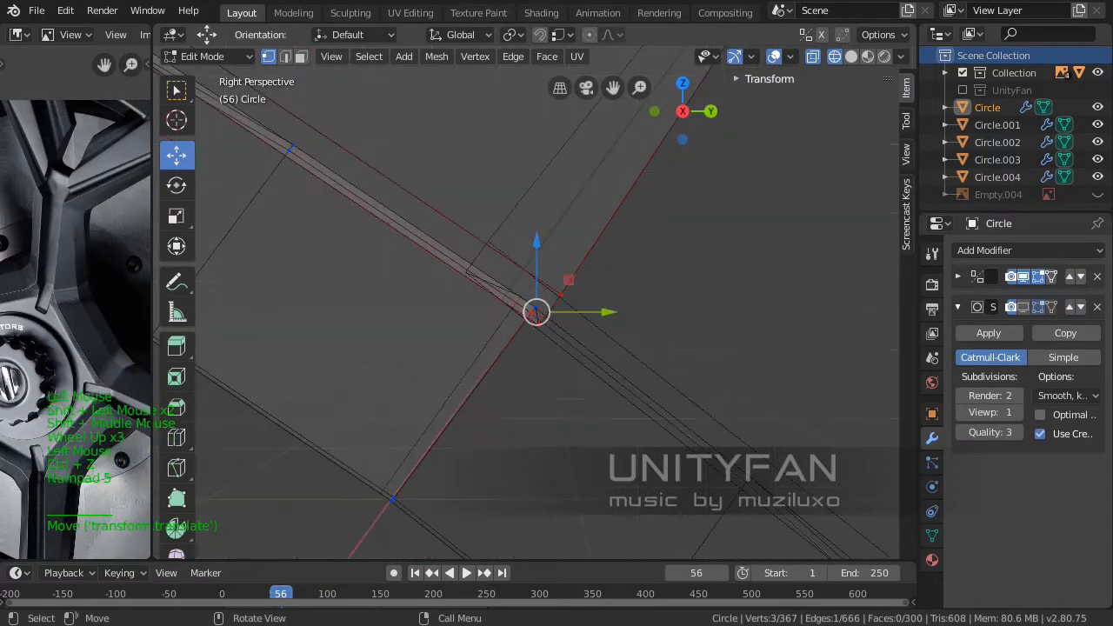
Select the four vertices at the next group down the cut edge and move them about 0.0026 m back onto the edge line
{"action": "middle_click_drag", "start_coordinate": [539, 313], "coordinate": [535, 265]}
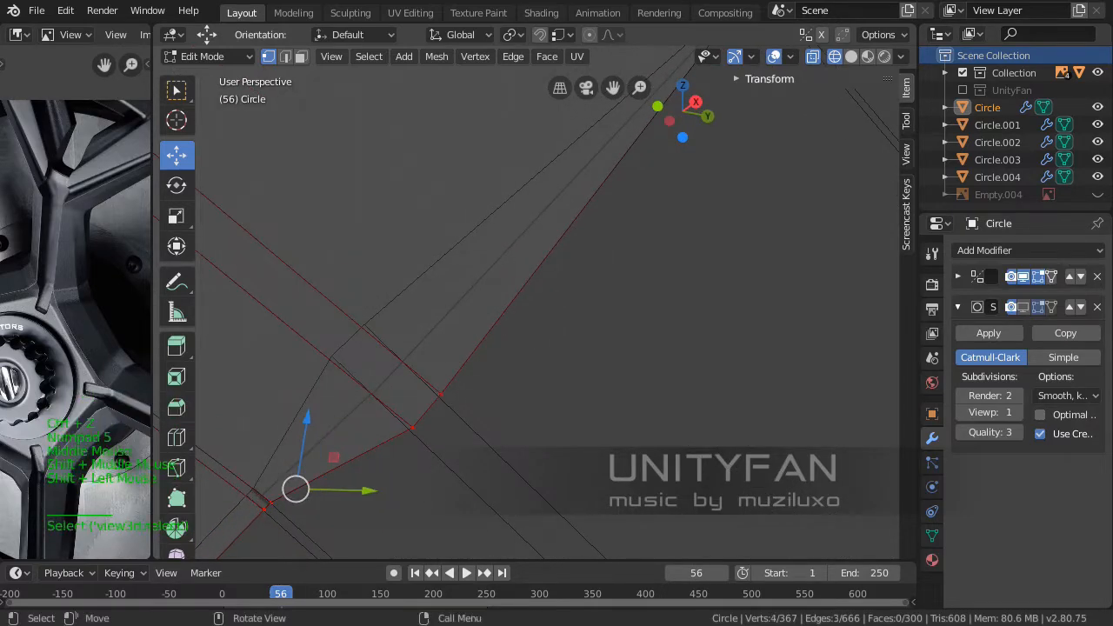
{"action": "key", "text": "KP_3"}
{"action": "scroll", "coordinate": [548, 305], "scroll_direction": "down", "scroll_amount": 7}
{"action": "middle_click_drag", "start_coordinate": [548, 287], "coordinate": [574, 367], "text": "shift"}
{"action": "scroll", "coordinate": [574, 367], "scroll_direction": "up", "scroll_amount": 4}
{"action": "middle_click_drag", "start_coordinate": [609, 331], "coordinate": [522, 356], "text": "shift"}
{"action": "scroll", "coordinate": [522, 356], "scroll_direction": "up", "scroll_amount": 2}
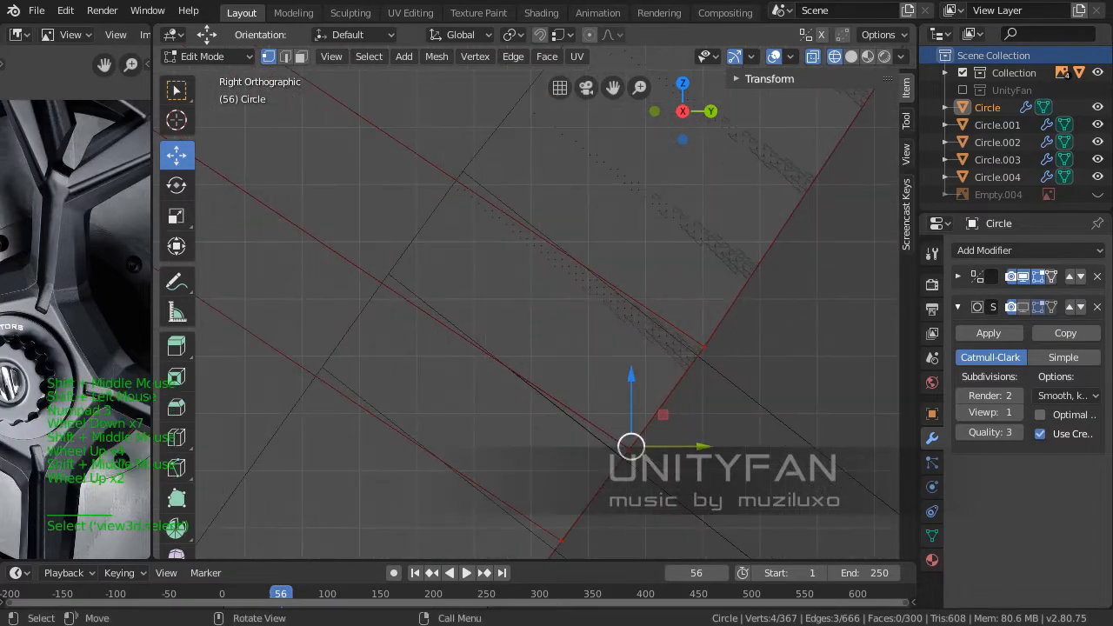
{"action": "left_click_drag", "start_coordinate": [632, 446], "coordinate": [511, 368]}
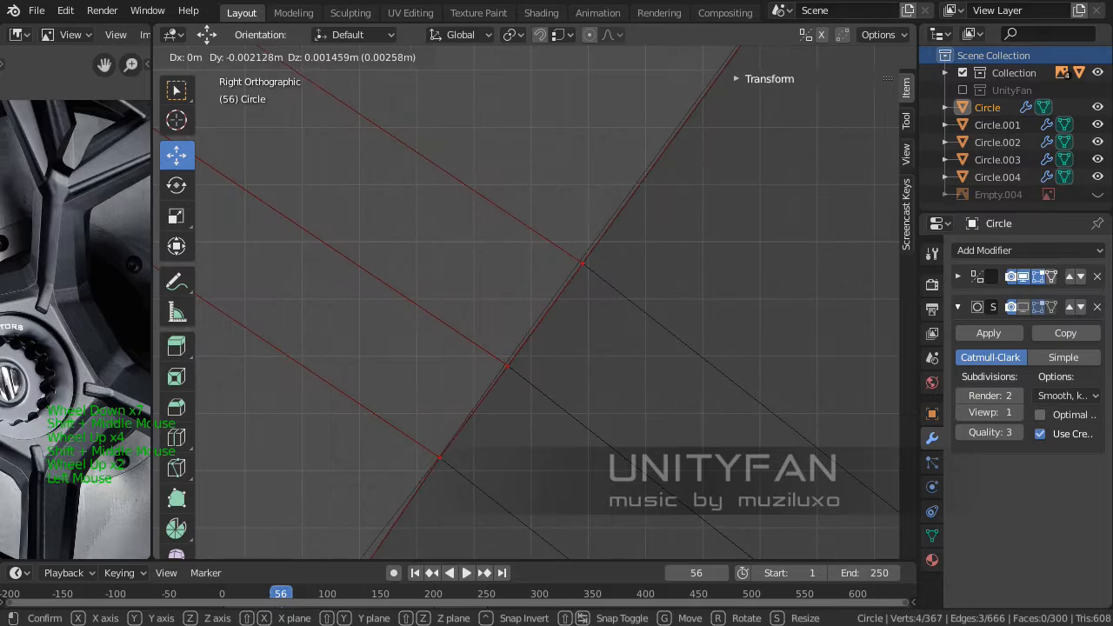
{"action": "left_click_drag", "start_coordinate": [511, 368], "coordinate": [510, 366]}
Fine-adjust the uppermost vertex of the moved group so it sits exactly on the cut edge line
{"action": "scroll", "coordinate": [512, 343], "scroll_direction": "up", "scroll_amount": 4}
{"action": "middle_click_drag", "start_coordinate": [651, 209], "coordinate": [640, 295], "text": "shift"}
{"action": "scroll", "coordinate": [581, 266], "scroll_direction": "up", "scroll_amount": 3}
{"action": "left_click", "coordinate": [649, 245]}
{"action": "middle_click_drag", "start_coordinate": [649, 245], "coordinate": [541, 349], "text": "shift"}
{"action": "scroll", "coordinate": [541, 348], "scroll_direction": "up", "scroll_amount": 3}
{"action": "left_click_drag", "start_coordinate": [544, 388], "coordinate": [538, 387]}
Select the middle vertex of the group and nudge it precisely into line with the cut edge
{"action": "scroll", "coordinate": [539, 387], "scroll_direction": "down", "scroll_amount": 8}
{"action": "middle_click_drag", "start_coordinate": [539, 387], "coordinate": [631, 278], "text": "shift"}
{"action": "scroll", "coordinate": [631, 277], "scroll_direction": "up", "scroll_amount": 7}
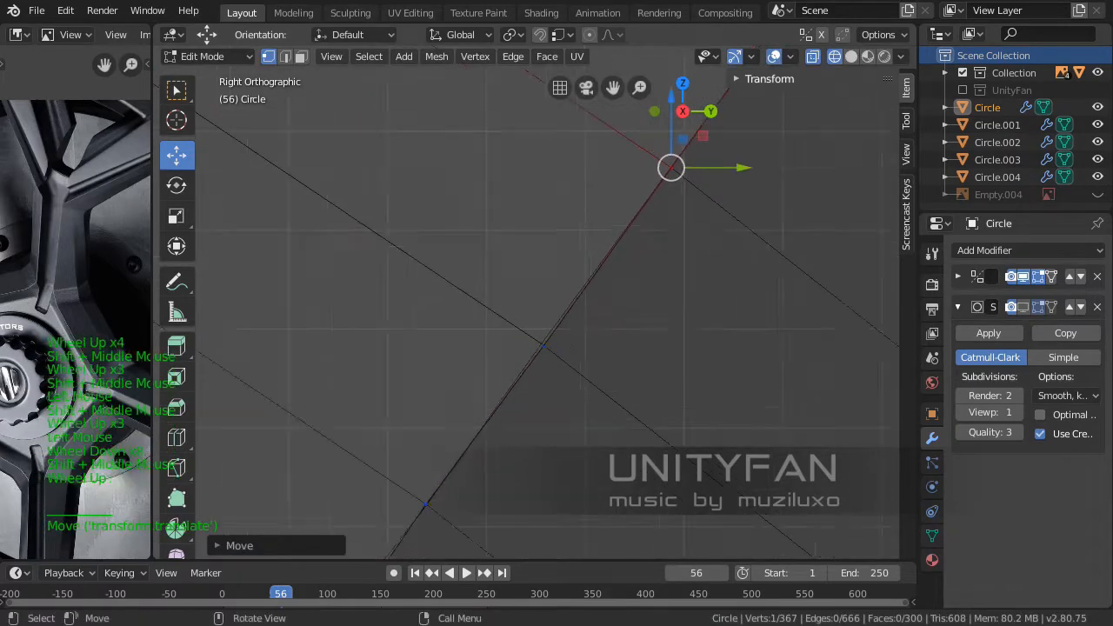
{"action": "left_click", "coordinate": [560, 429]}
{"action": "middle_click_drag", "start_coordinate": [561, 430], "coordinate": [539, 377], "text": "shift"}
{"action": "scroll", "coordinate": [539, 377], "scroll_direction": "up", "scroll_amount": 2}
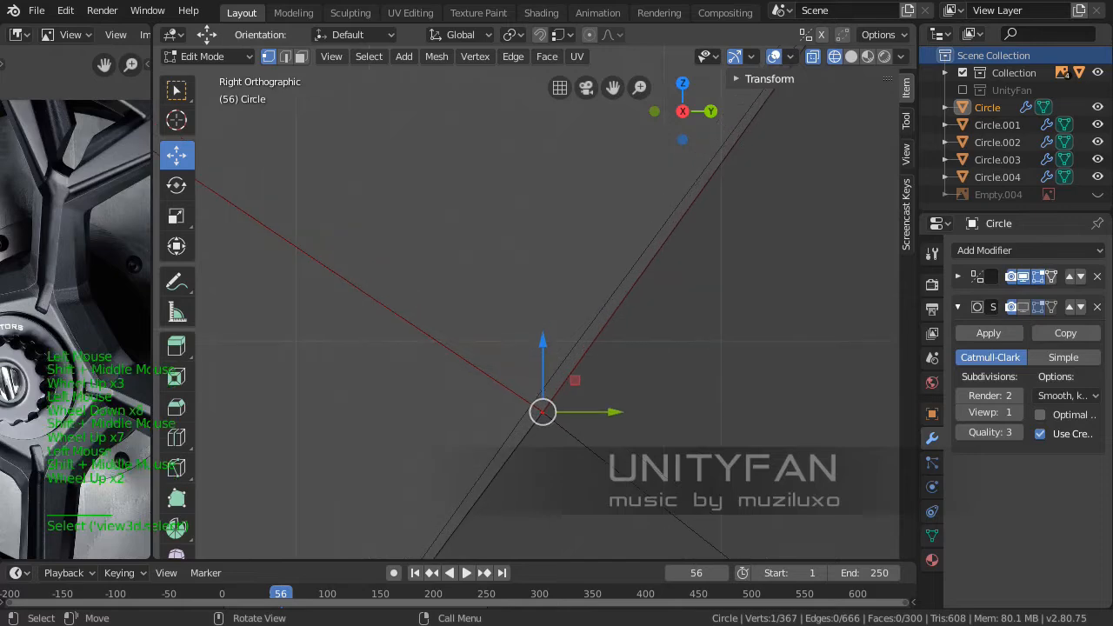
{"action": "left_click_drag", "start_coordinate": [542, 409], "coordinate": [539, 409]}
{"action": "middle_click_drag", "start_coordinate": [539, 409], "coordinate": [501, 331], "text": "shift"}
{"action": "scroll", "coordinate": [500, 331], "scroll_direction": "up", "scroll_amount": 6}
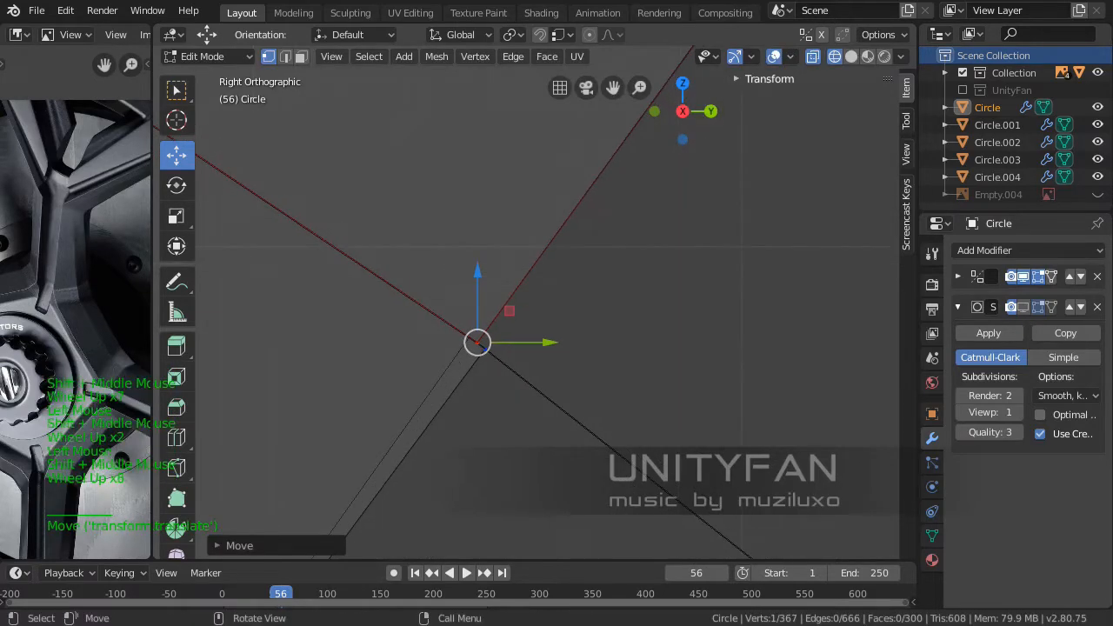
{"action": "left_click_drag", "start_coordinate": [485, 349], "coordinate": [477, 342]}
{"action": "scroll", "coordinate": [477, 342], "scroll_direction": "down", "scroll_amount": 12}
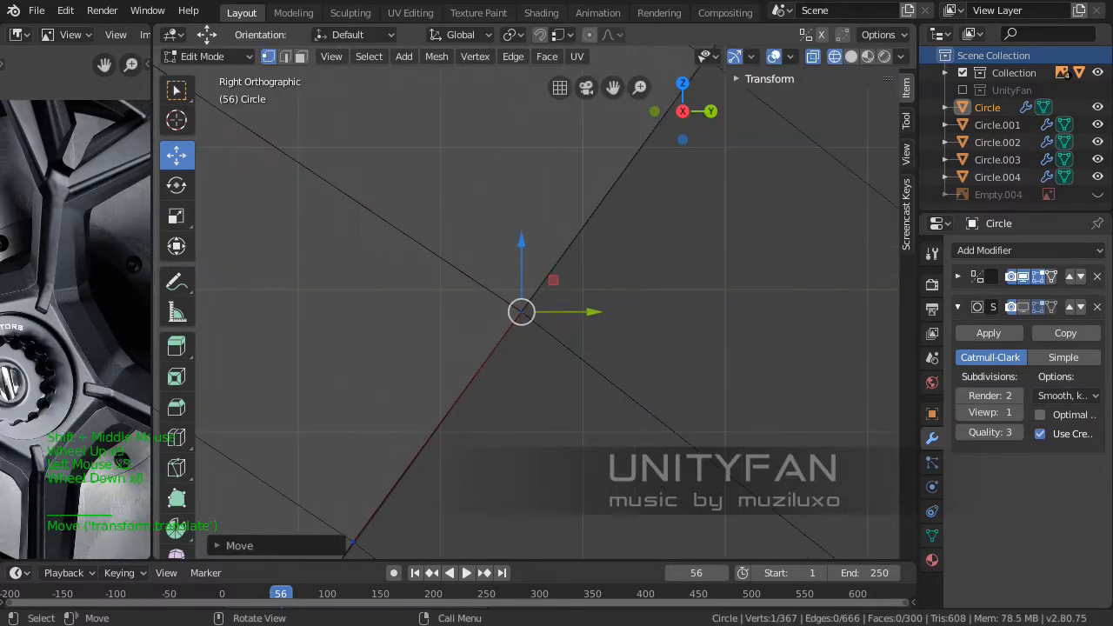
Nudge the lowest vertex of the group into line with the cut edge
{"action": "middle_click_drag", "start_coordinate": [478, 342], "coordinate": [578, 243], "text": "shift"}
{"action": "scroll", "coordinate": [579, 243], "scroll_direction": "up", "scroll_amount": 4}
{"action": "scroll", "coordinate": [548, 322], "scroll_direction": "up", "scroll_amount": 8}
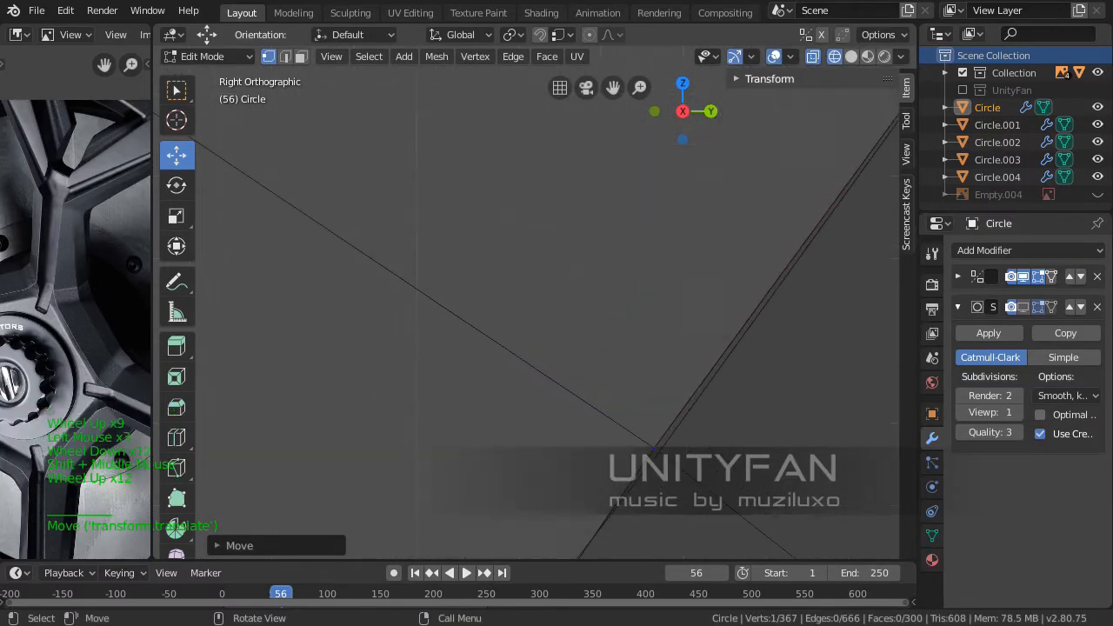
{"action": "middle_click_drag", "start_coordinate": [654, 448], "coordinate": [502, 375], "text": "shift"}
{"action": "left_click_drag", "start_coordinate": [502, 374], "coordinate": [506, 376]}
{"action": "scroll", "coordinate": [506, 377], "scroll_direction": "down", "scroll_amount": 20}
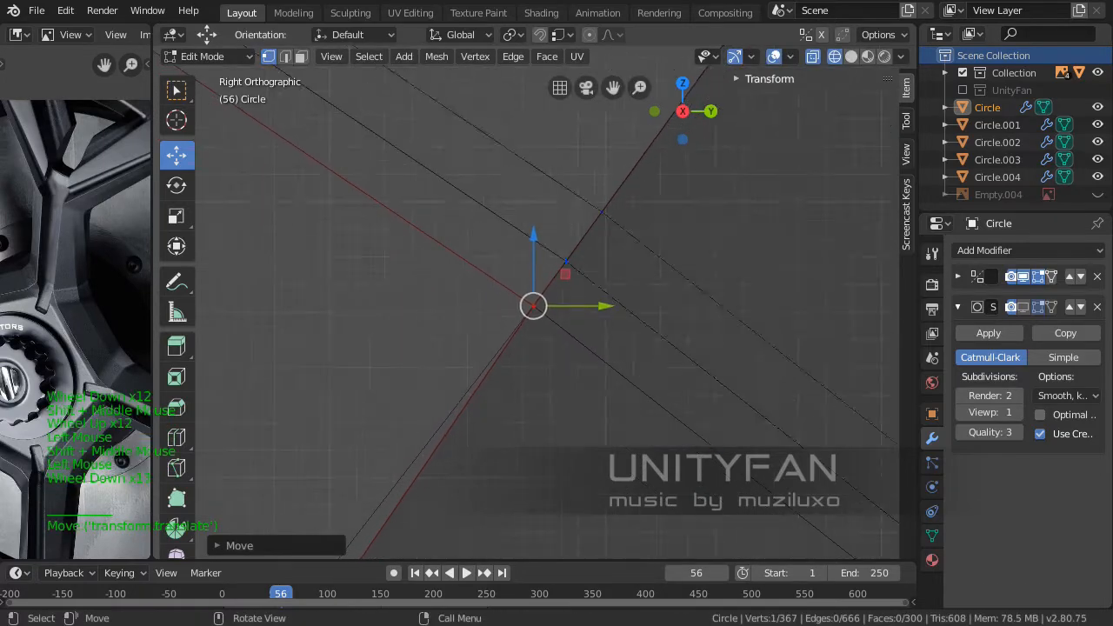
Select the two vertices at the inner corner end of the cut edge and move them back onto the edge line
{"action": "scroll", "coordinate": [507, 377], "scroll_direction": "down", "scroll_amount": 7}
{"action": "middle_click_drag", "start_coordinate": [507, 377], "coordinate": [591, 268], "text": "shift"}
{"action": "scroll", "coordinate": [591, 268], "scroll_direction": "up", "scroll_amount": 4}
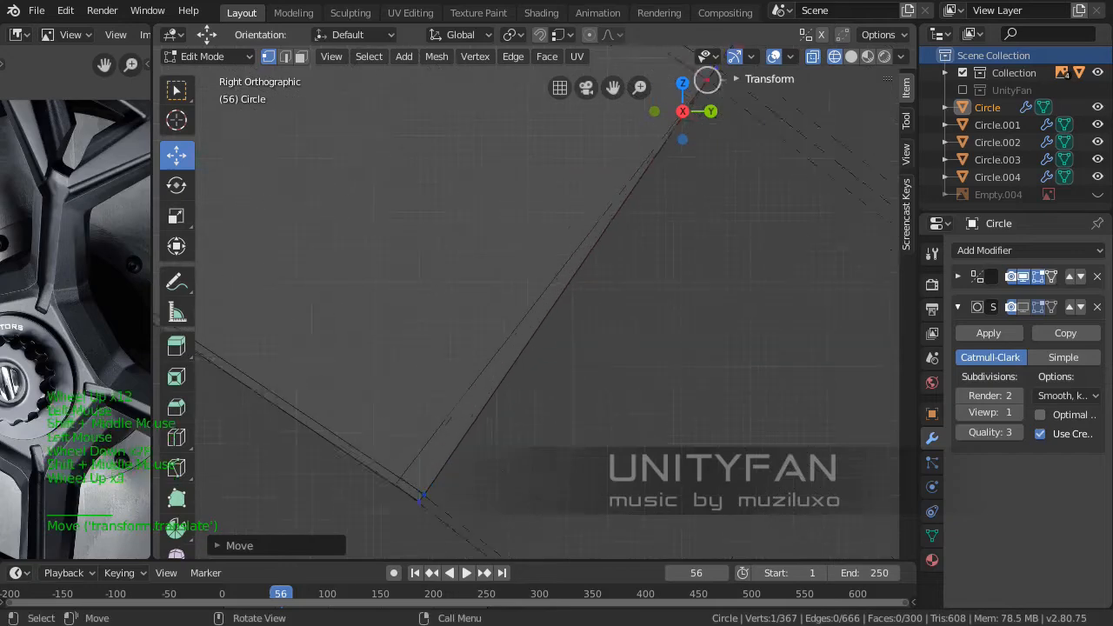
{"action": "middle_click_drag", "start_coordinate": [422, 490], "coordinate": [530, 343], "text": "shift"}
{"action": "scroll", "coordinate": [530, 343], "scroll_direction": "up", "scroll_amount": 5}
{"action": "scroll", "coordinate": [529, 418], "scroll_direction": "up", "scroll_amount": 4}
{"action": "middle_click_drag", "start_coordinate": [522, 531], "coordinate": [587, 344], "text": "shift"}
{"action": "scroll", "coordinate": [587, 344], "scroll_direction": "up", "scroll_amount": 3}
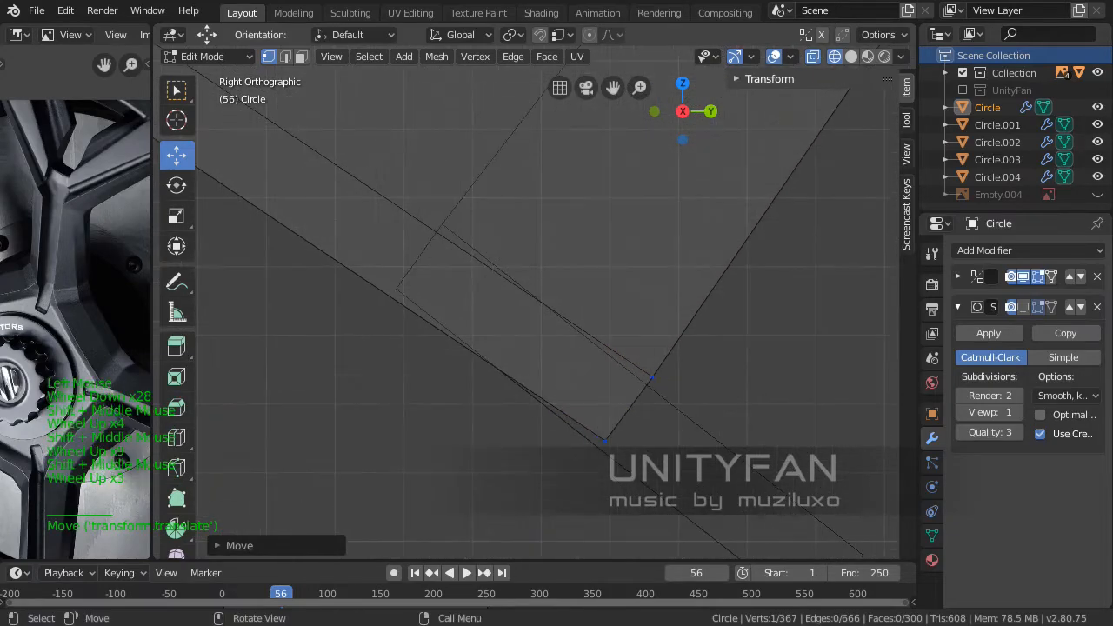
{"action": "left_click", "coordinate": [653, 377]}
{"action": "left_click", "coordinate": [605, 441], "text": "shift"}
{"action": "left_click_drag", "start_coordinate": [629, 409], "coordinate": [526, 330]}
{"action": "scroll", "coordinate": [539, 305], "scroll_direction": "up", "scroll_amount": 6}
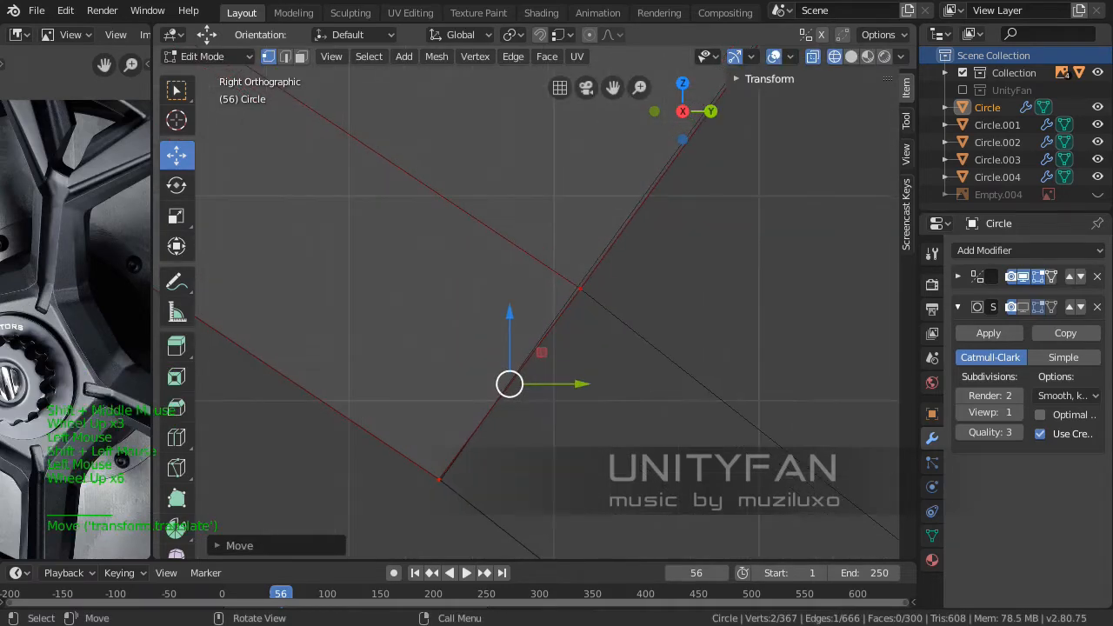
Fine-adjust the two inner corner vertices one at a time so both lie on the cut edge line
{"action": "left_click", "coordinate": [579, 288]}
{"action": "left_click_drag", "start_coordinate": [580, 288], "coordinate": [579, 288]}
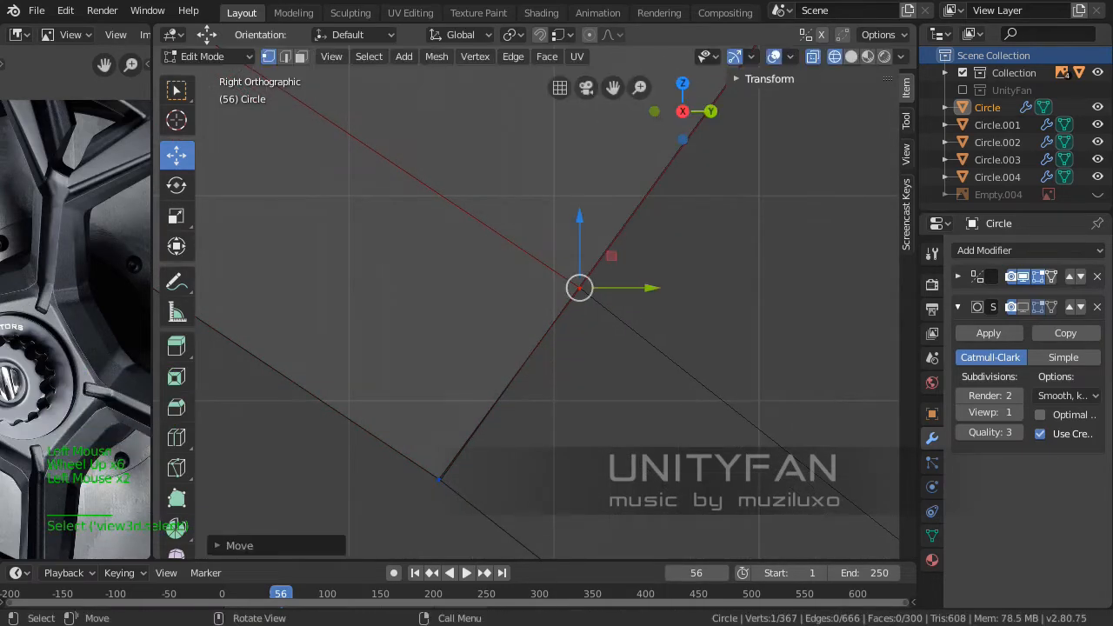
{"action": "left_click", "coordinate": [491, 379]}
{"action": "middle_click_drag", "start_coordinate": [491, 378], "coordinate": [563, 260], "text": "shift"}
{"action": "scroll", "coordinate": [563, 260], "scroll_direction": "up", "scroll_amount": 3}
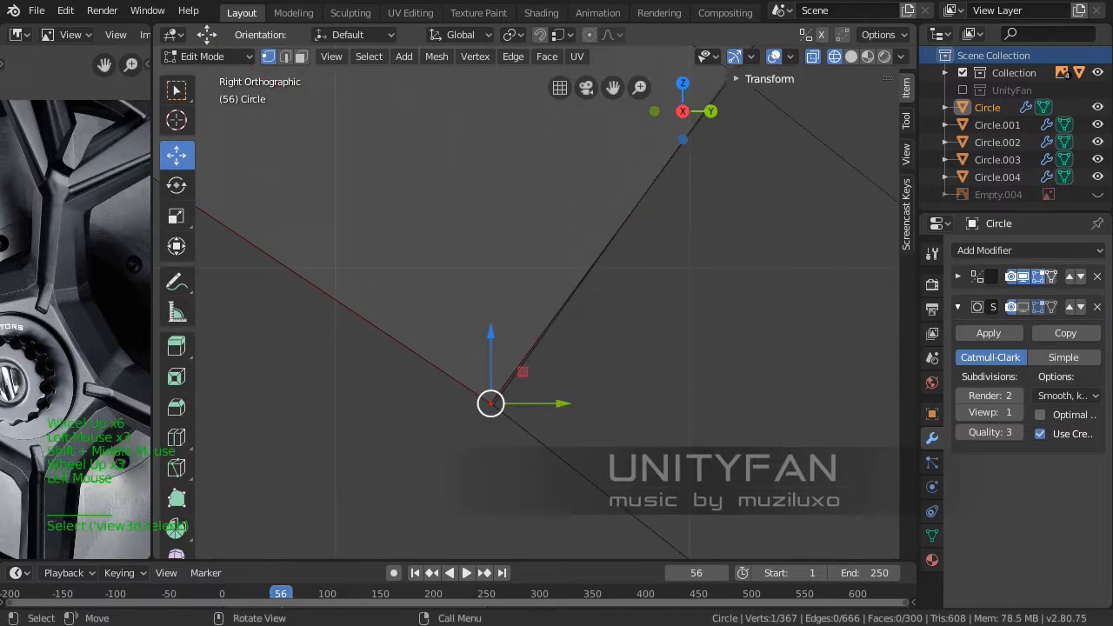
{"action": "left_click_drag", "start_coordinate": [490, 403], "coordinate": [492, 404]}
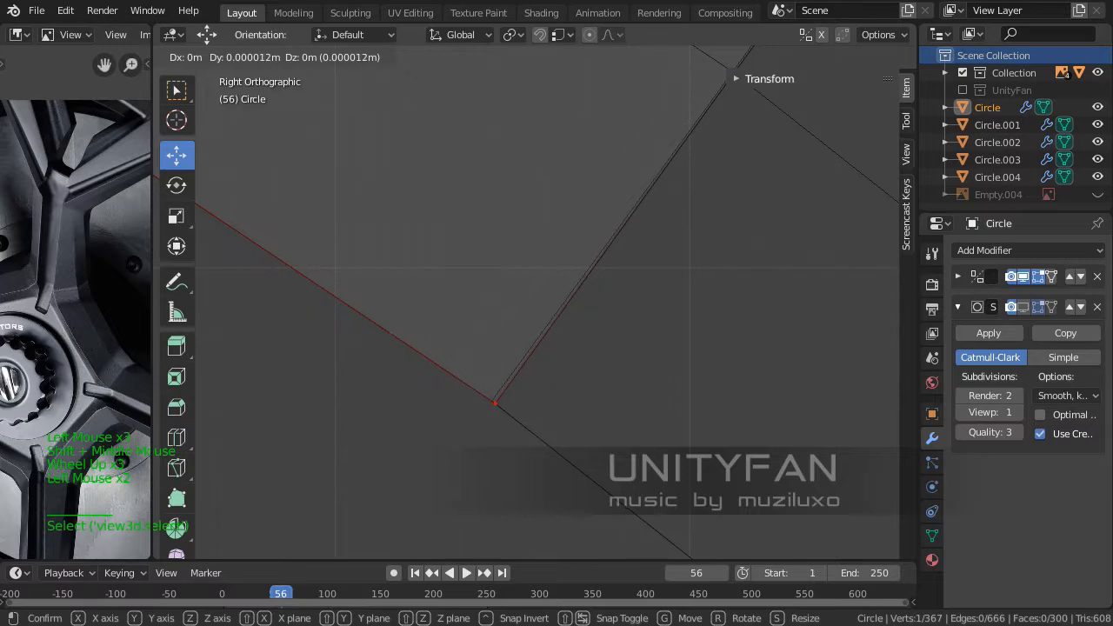
{"action": "left_click_drag", "start_coordinate": [494, 403], "coordinate": [492, 403]}
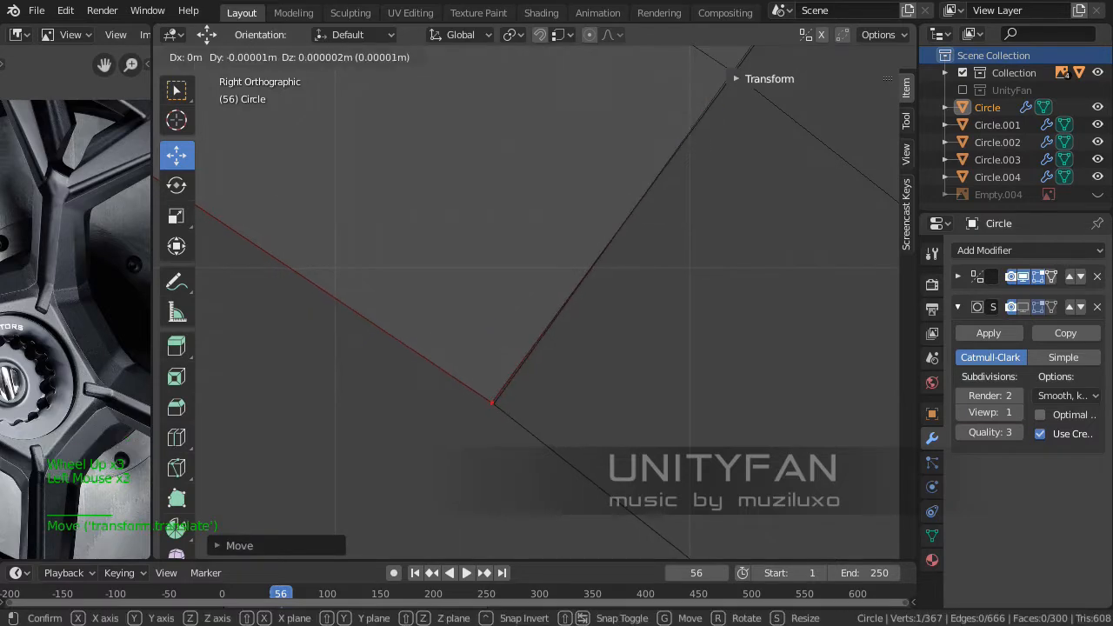
{"action": "left_click", "coordinate": [493, 403]}
{"action": "scroll", "coordinate": [493, 403], "scroll_direction": "down", "scroll_amount": 13}
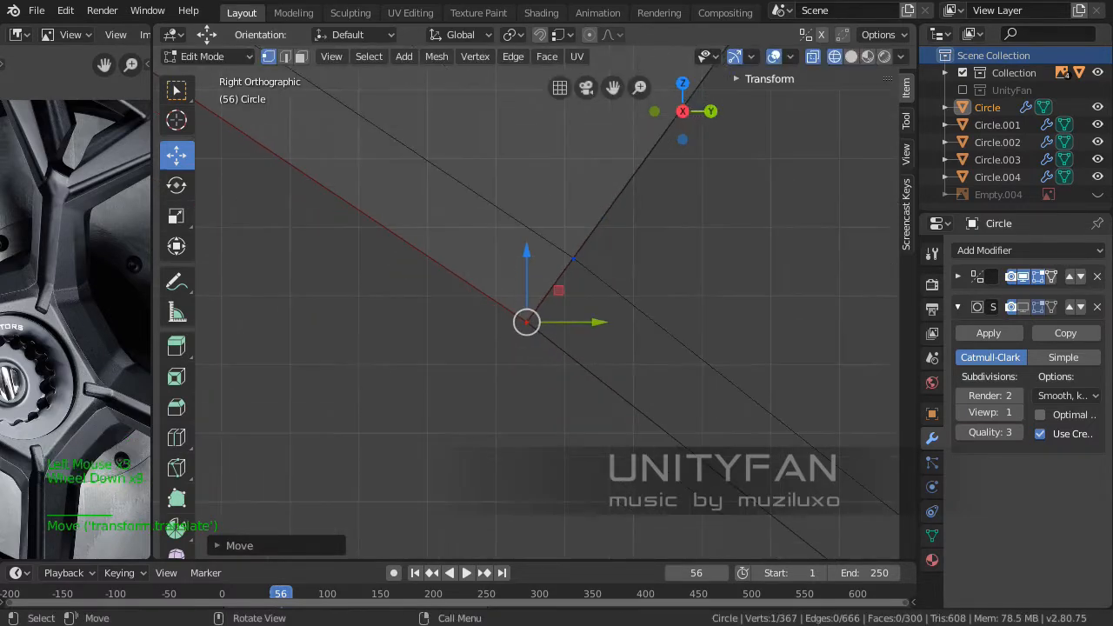
Leave Edit Mode and inspect the spoke joints and hub in perspective with solid shading
{"action": "key", "text": "KP_5"}
{"action": "scroll", "coordinate": [493, 403], "scroll_direction": "down", "scroll_amount": 15}
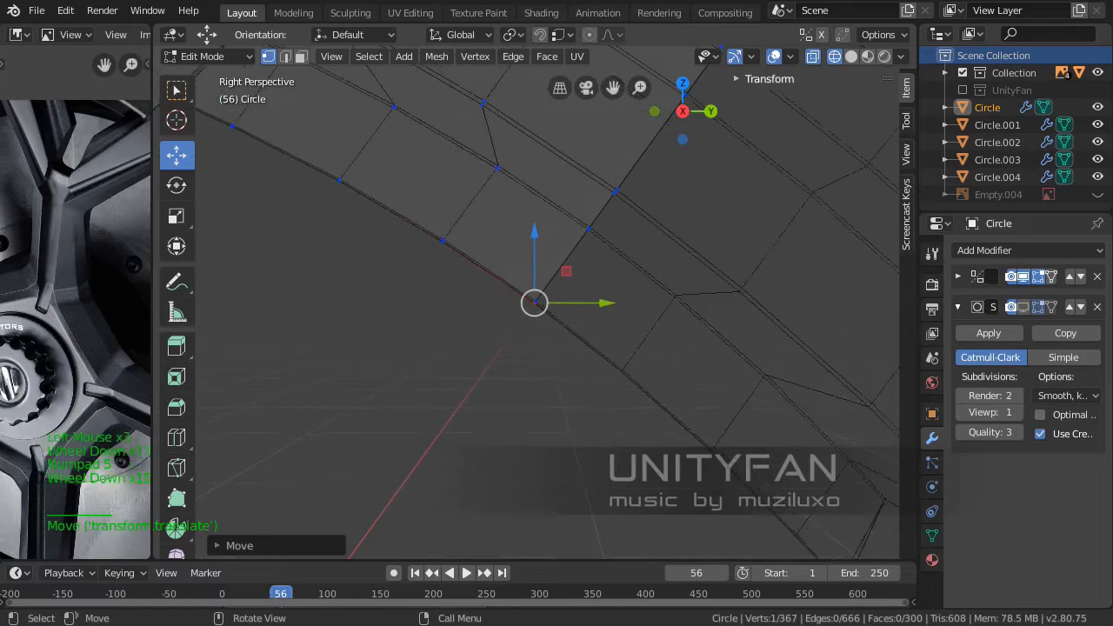
{"action": "middle_click_drag", "start_coordinate": [493, 402], "coordinate": [513, 409]}
{"action": "middle_click_drag", "start_coordinate": [502, 343], "coordinate": [570, 377], "text": "shift"}
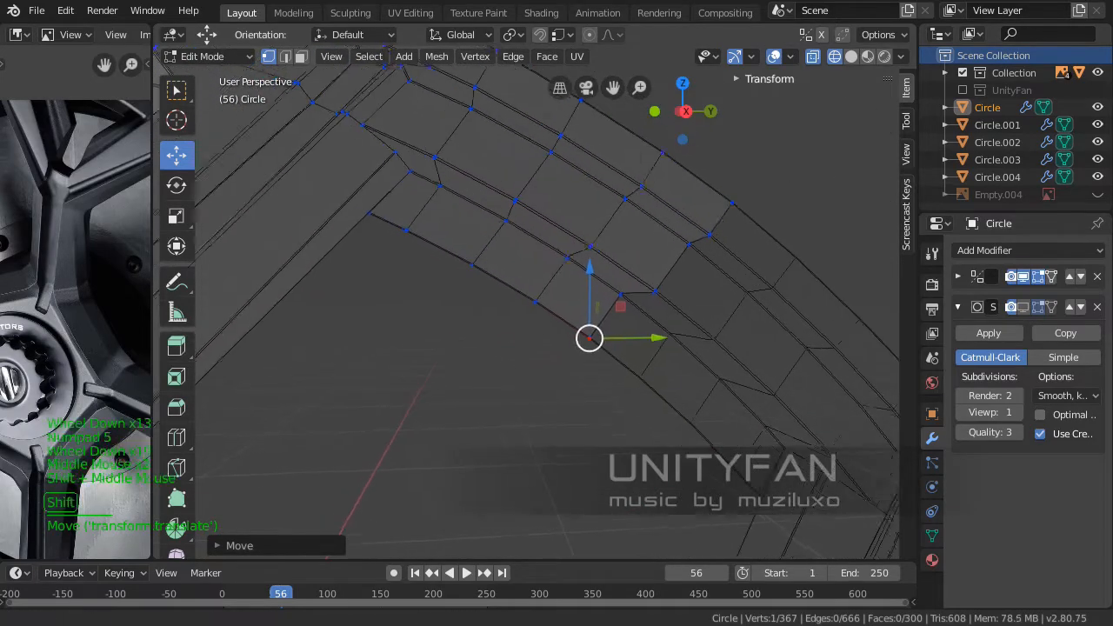
{"action": "key", "text": "Tab"}
{"action": "scroll", "coordinate": [569, 376], "scroll_direction": "down", "scroll_amount": 3}
{"action": "key", "text": "z"}
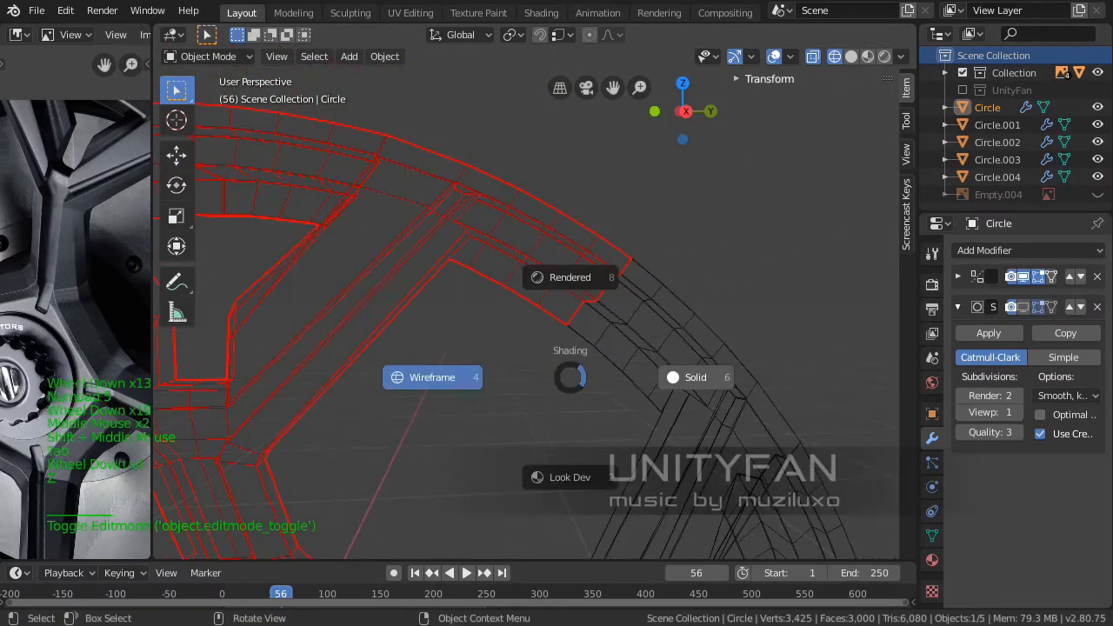
{"action": "left_click", "coordinate": [694, 378]}
{"action": "middle_click_drag", "start_coordinate": [609, 378], "coordinate": [833, 216], "text": "shift"}
{"action": "scroll", "coordinate": [696, 261], "scroll_direction": "down", "scroll_amount": 2}
{"action": "middle_click_drag", "start_coordinate": [695, 296], "coordinate": [788, 217], "text": "shift"}
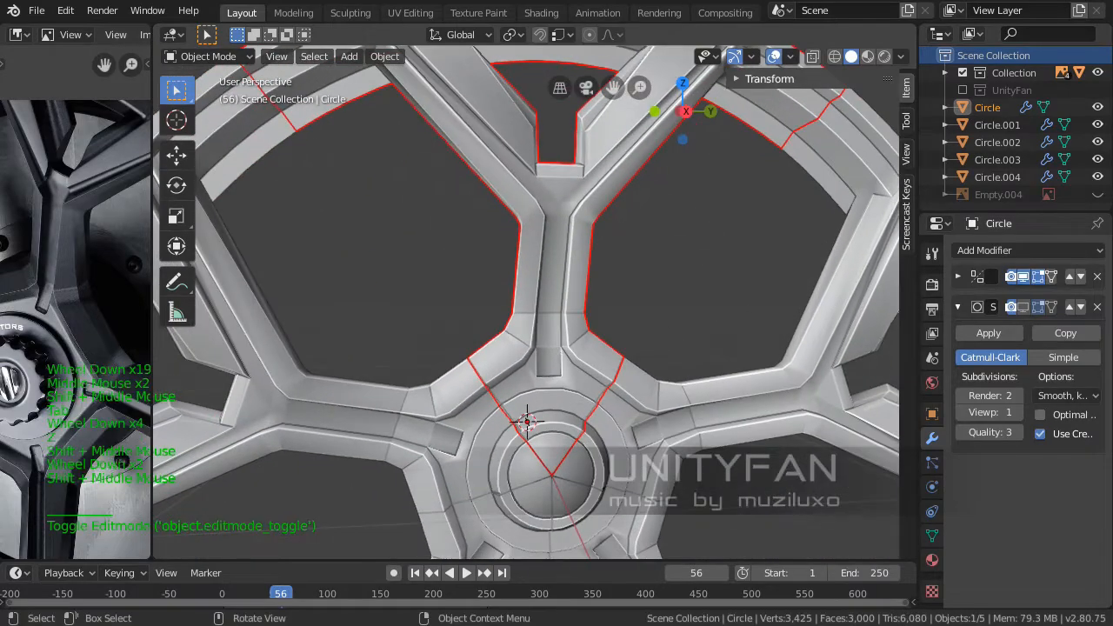
Enlarge the reference photo area and examine the hub and spoke details
{"action": "left_click_drag", "start_coordinate": [153, 305], "coordinate": [618, 305]}
{"action": "middle_click_drag", "start_coordinate": [261, 305], "coordinate": [370, 292]}
{"action": "scroll", "coordinate": [178, 522], "scroll_direction": "up", "scroll_amount": 2}
{"action": "middle_click_drag", "start_coordinate": [178, 521], "coordinate": [163, 449]}
{"action": "middle_click_drag", "start_coordinate": [326, 515], "coordinate": [274, 498]}
{"action": "scroll", "coordinate": [245, 491], "scroll_direction": "down", "scroll_amount": 1}
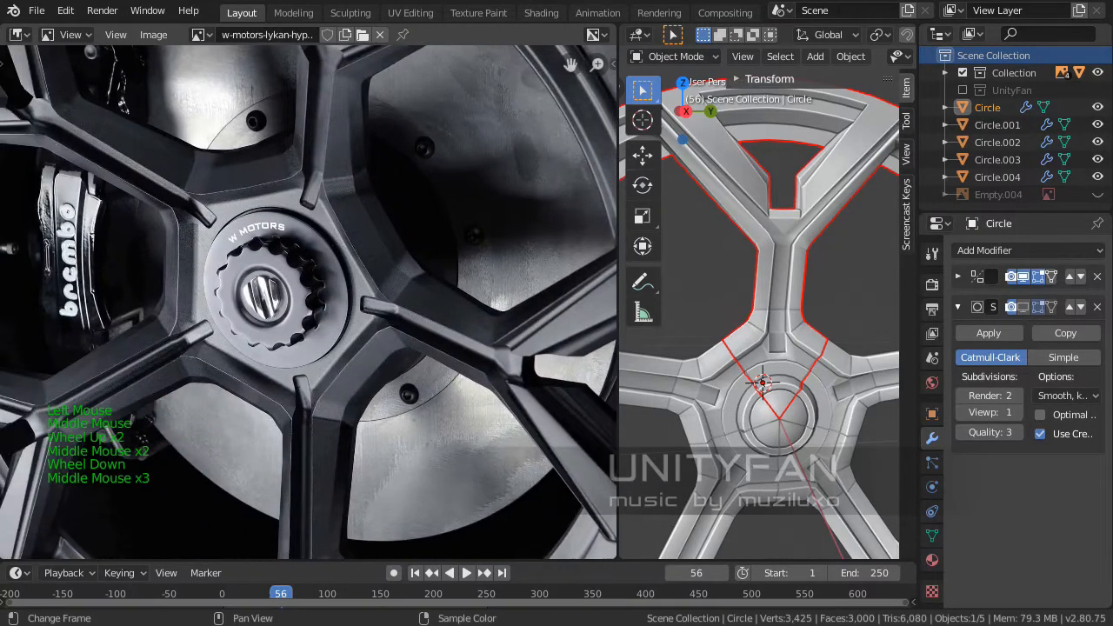
{"action": "scroll", "coordinate": [308, 303], "scroll_direction": "up", "scroll_amount": 1}
{"action": "middle_click_drag", "start_coordinate": [309, 303], "coordinate": [292, 264]}
{"action": "scroll", "coordinate": [285, 277], "scroll_direction": "down", "scroll_amount": 6}
{"action": "scroll", "coordinate": [292, 264], "scroll_direction": "up", "scroll_amount": 3}
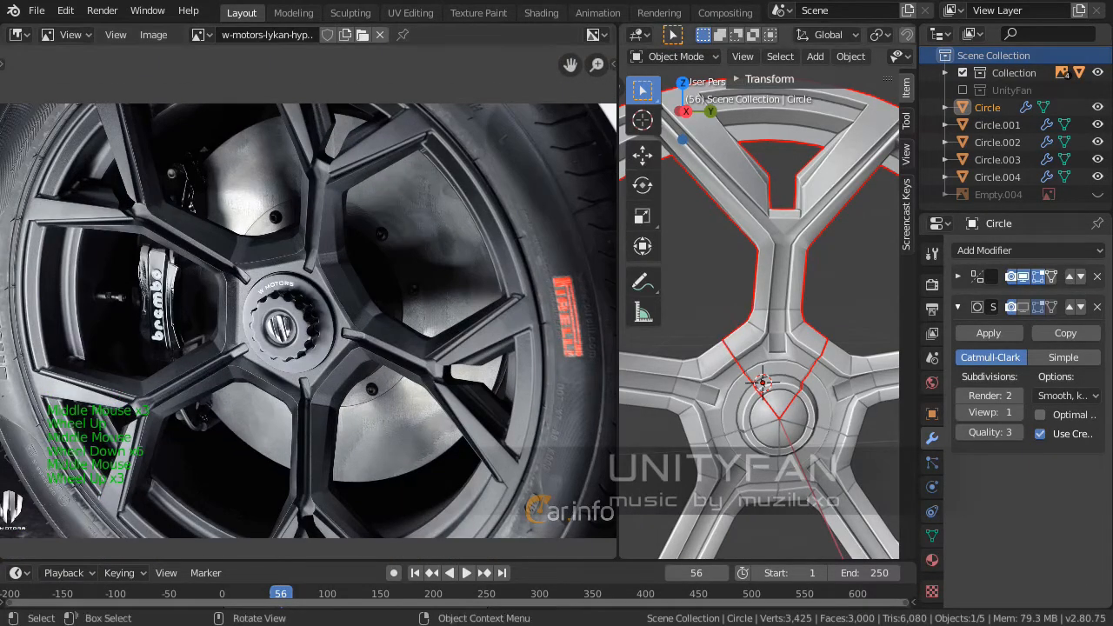
Widen the 3D viewport again and examine the hub-side spoke joint in the right orthographic view
{"action": "left_click_drag", "start_coordinate": [620, 366], "coordinate": [267, 365]}
{"action": "middle_click_drag", "start_coordinate": [600, 348], "coordinate": [430, 151]}
{"action": "middle_click_drag", "start_coordinate": [522, 304], "coordinate": [592, 322]}
{"action": "scroll", "coordinate": [583, 305], "scroll_direction": "up", "scroll_amount": 3}
{"action": "middle_click_drag", "start_coordinate": [582, 305], "coordinate": [601, 260], "text": "shift"}
{"action": "scroll", "coordinate": [583, 304], "scroll_direction": "up", "scroll_amount": 3}
{"action": "middle_click_drag", "start_coordinate": [583, 304], "coordinate": [661, 331]}
{"action": "key", "text": "KP_7"}
{"action": "key", "text": "KP_4"}
{"action": "key", "text": "KP_7"}
{"action": "key", "text": "KP_3"}
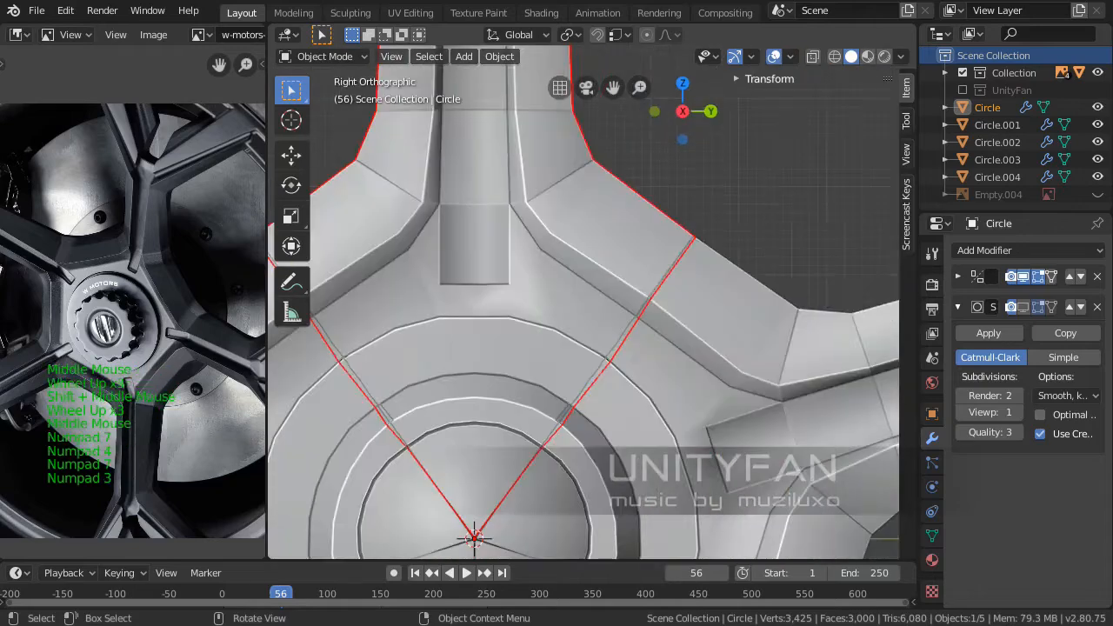
Enter Edit Mode on the spoke section in wireframe display, framing the outer corner of its hub-side joint edge
{"action": "key", "text": "Tab"}
{"action": "scroll", "coordinate": [626, 336], "scroll_direction": "up", "scroll_amount": 4}
{"action": "key", "text": "z"}
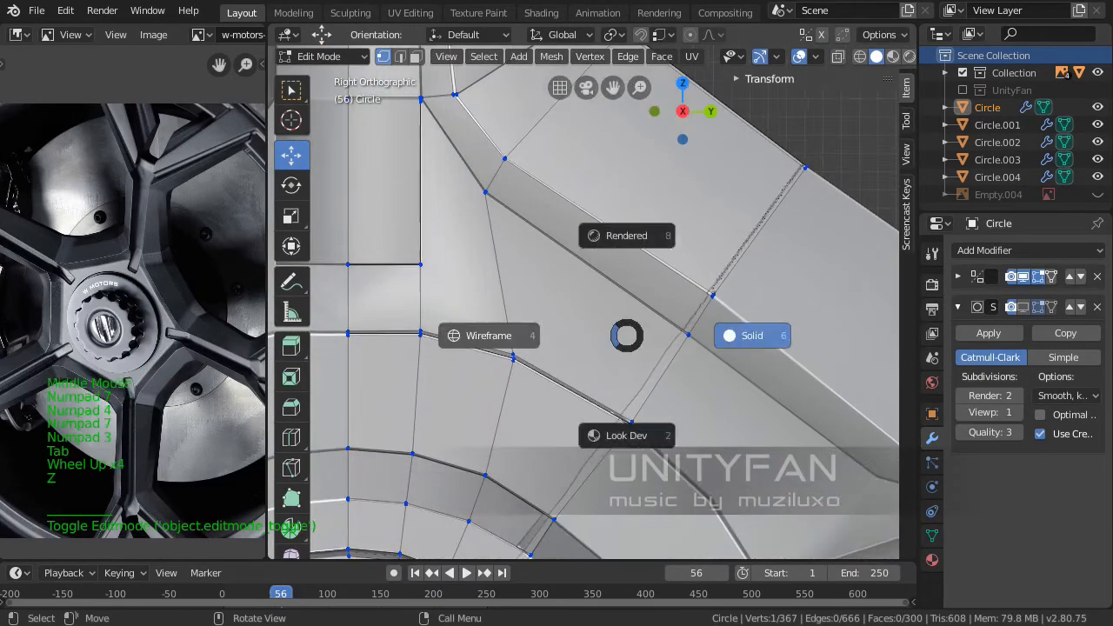
{"action": "left_click", "coordinate": [488, 336]}
{"action": "middle_click_drag", "start_coordinate": [609, 322], "coordinate": [425, 423], "text": "shift"}
{"action": "scroll", "coordinate": [425, 423], "scroll_direction": "up", "scroll_amount": 5}
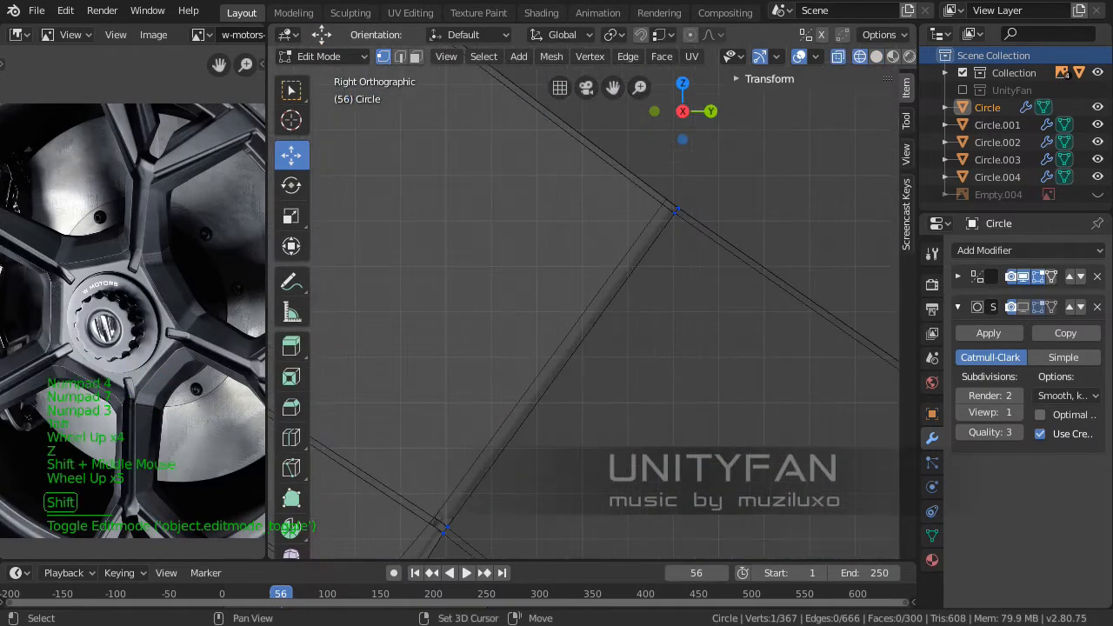
{"action": "middle_click_drag", "start_coordinate": [574, 330], "coordinate": [479, 418], "text": "shift"}
{"action": "scroll", "coordinate": [480, 418], "scroll_direction": "up", "scroll_amount": 2}
{"action": "scroll", "coordinate": [585, 302], "scroll_direction": "up", "scroll_amount": 12}
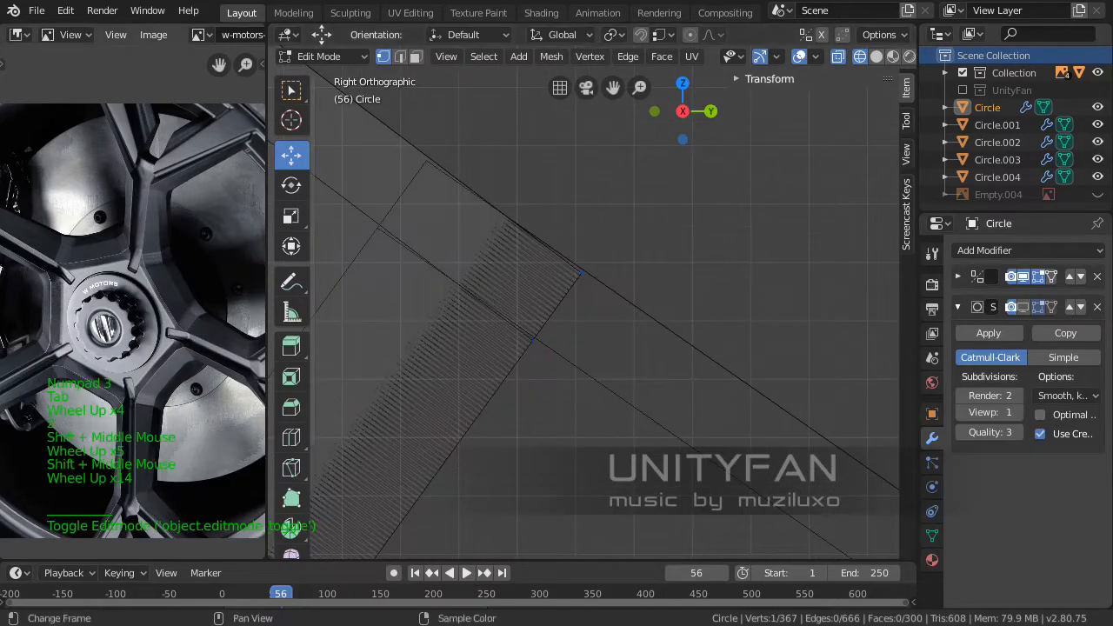
Try to move the outer corner vertex of the hub-side joint edge back in line with the neighbouring geometry
{"action": "left_click", "coordinate": [581, 273]}
{"action": "middle_click_drag", "start_coordinate": [579, 270], "coordinate": [616, 313], "text": "shift"}
{"action": "left_click_drag", "start_coordinate": [617, 313], "coordinate": [550, 271]}
{"action": "key", "text": "ctrl+z"}
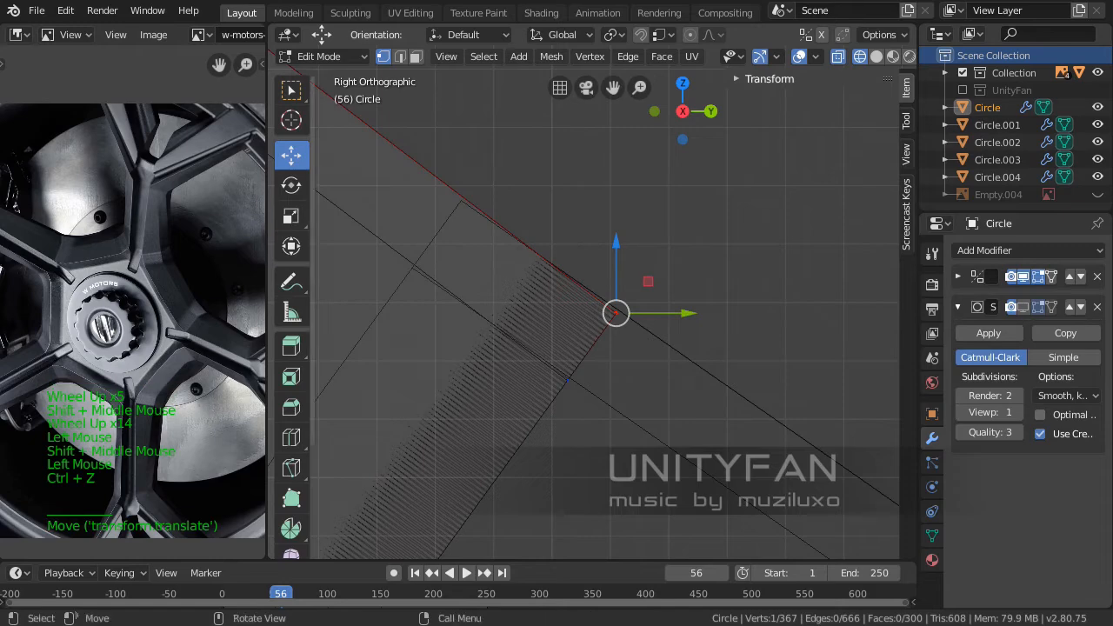
{"action": "left_click", "coordinate": [291, 91]}
{"action": "left_click_drag", "start_coordinate": [600, 308], "coordinate": [671, 356]}
{"action": "scroll", "coordinate": [661, 348], "scroll_direction": "up", "scroll_amount": 3}
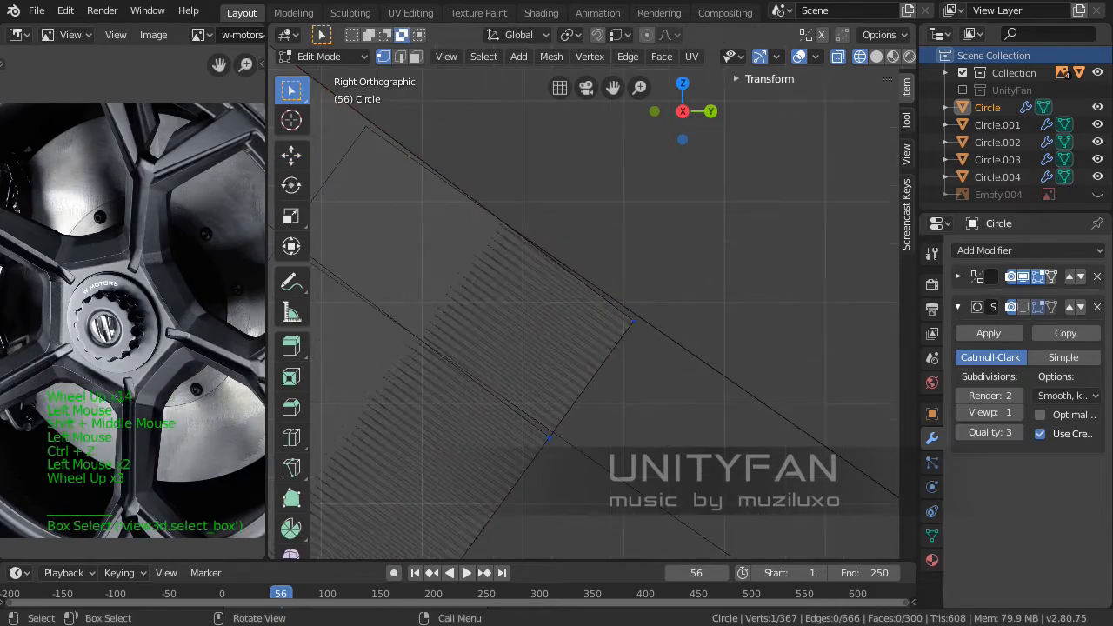
{"action": "left_click_drag", "start_coordinate": [593, 270], "coordinate": [699, 382]}
{"action": "middle_click_drag", "start_coordinate": [700, 383], "coordinate": [714, 403], "text": "shift"}
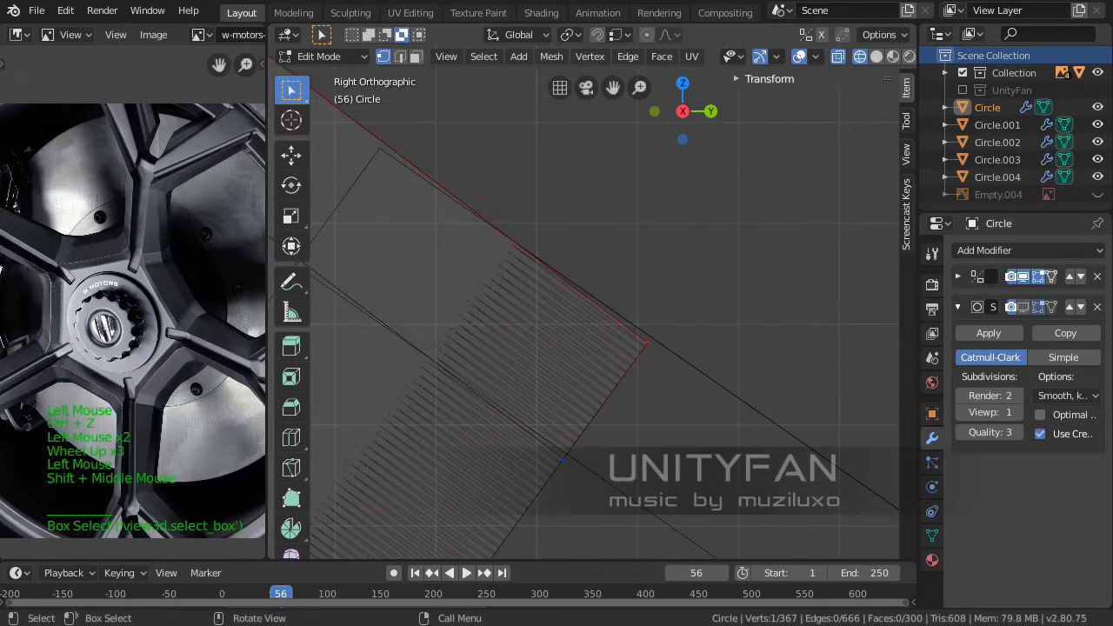
{"action": "key", "text": "g"}
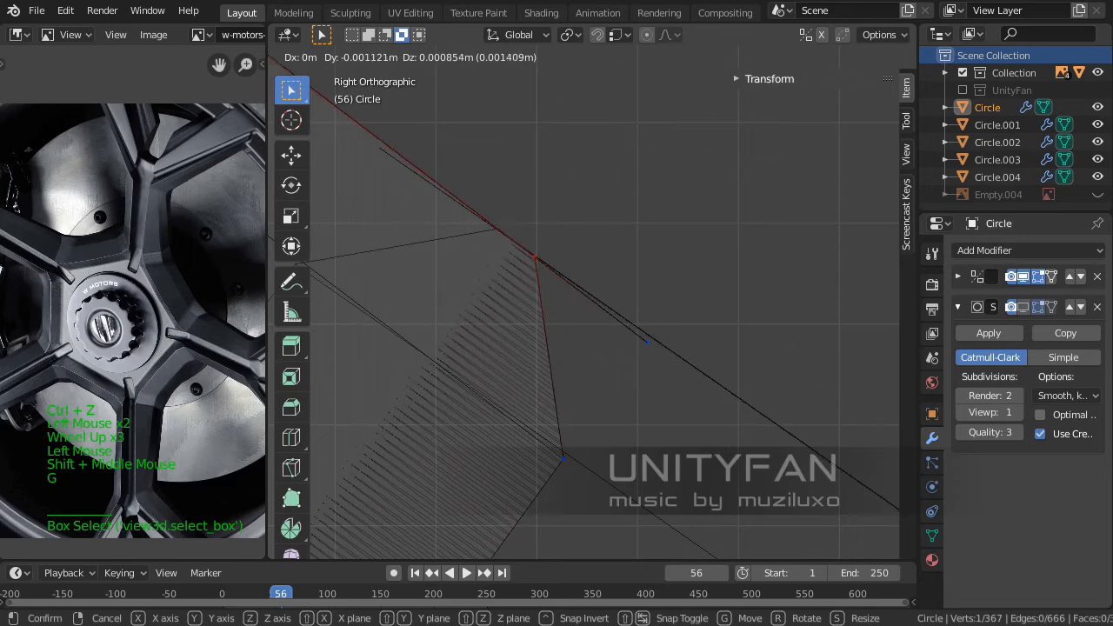
{"action": "key", "text": "Escape"}
Select the overlapping outer corner vertices of the hub-side joint edge together and move them in line with the adjoining edge in right orthographic view
{"action": "key", "text": "KP_5"}
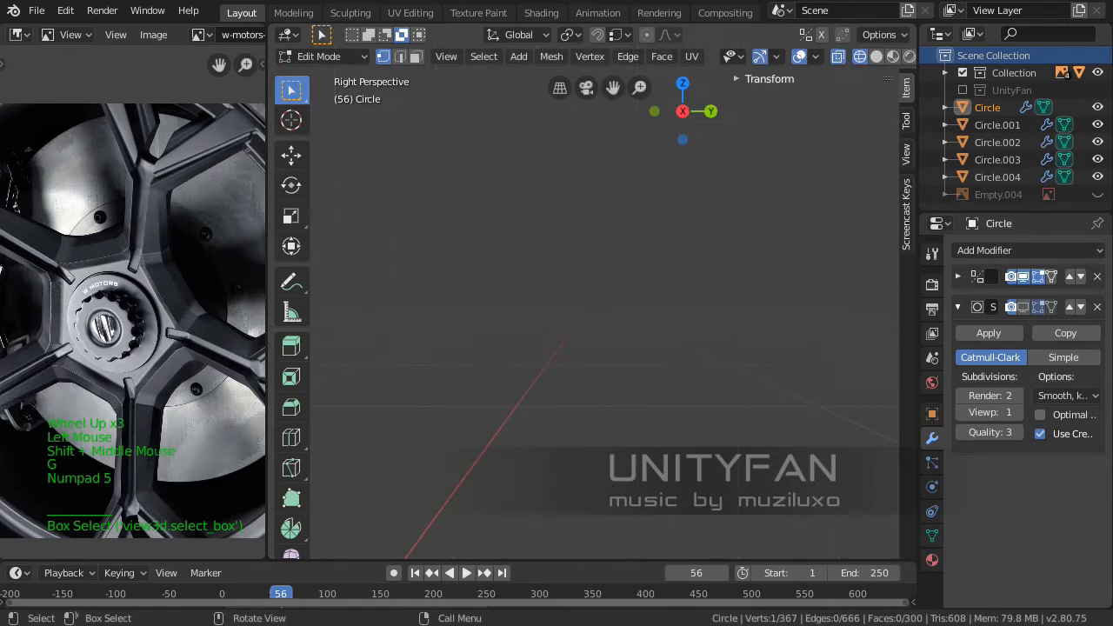
{"action": "scroll", "coordinate": [583, 321], "scroll_direction": "down", "scroll_amount": 7}
{"action": "key", "text": "KP_Decimal"}
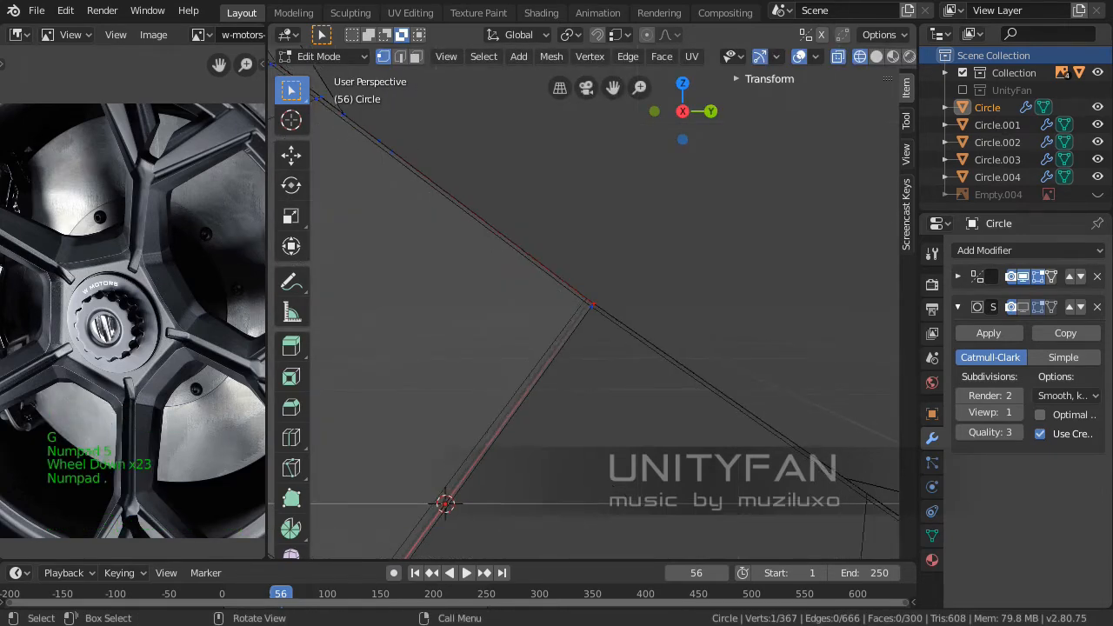
{"action": "scroll", "coordinate": [583, 322], "scroll_direction": "down", "scroll_amount": 11}
{"action": "scroll", "coordinate": [583, 322], "scroll_direction": "down", "scroll_amount": 6}
{"action": "middle_click_drag", "start_coordinate": [583, 322], "coordinate": [556, 365]}
{"action": "left_click", "coordinate": [723, 287]}
{"action": "key", "text": "KP_3"}
{"action": "scroll", "coordinate": [539, 348], "scroll_direction": "up", "scroll_amount": 4}
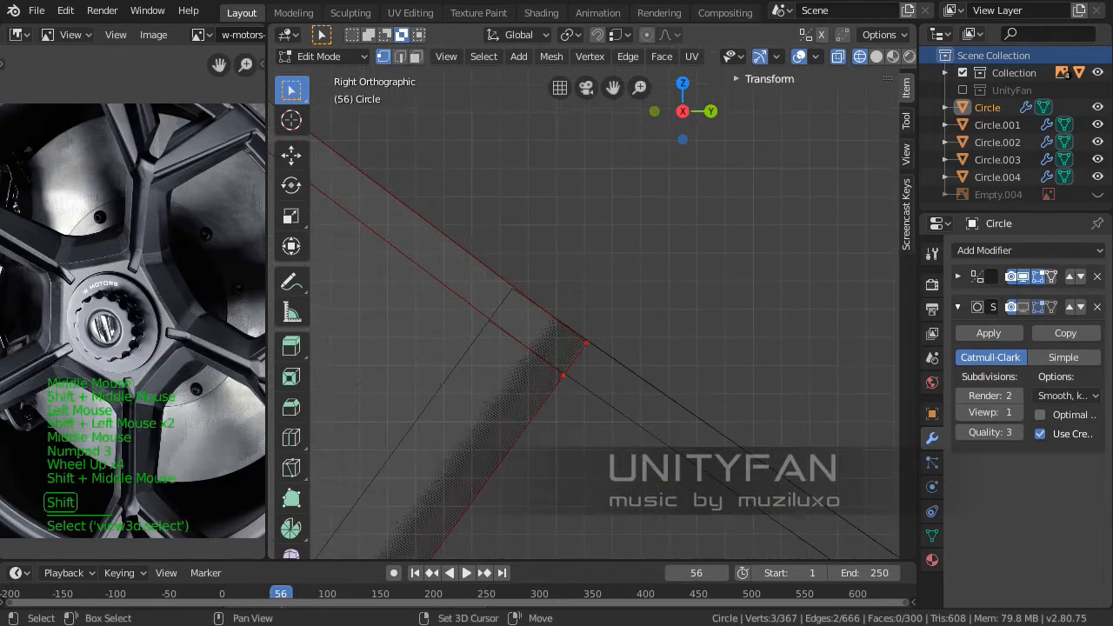
{"action": "scroll", "coordinate": [557, 365], "scroll_direction": "up", "scroll_amount": 13}
{"action": "key", "text": "g"}
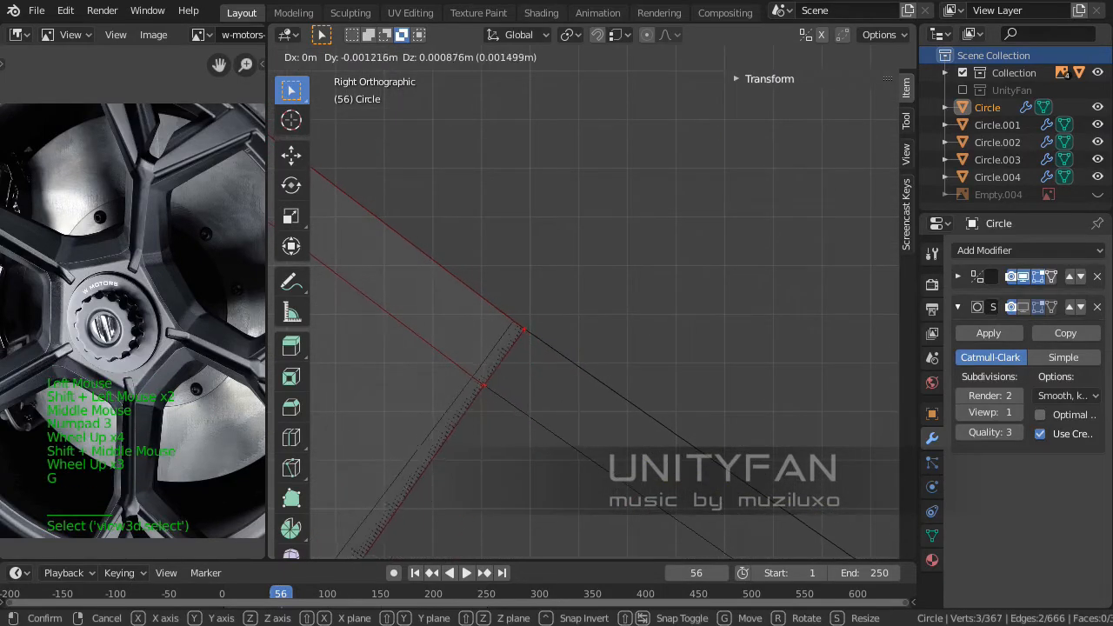
{"action": "left_click", "coordinate": [518, 327]}
Move the upper vertex of the next close vertex pair on the outer joint edge inward toward the section's straight edge line
{"action": "middle_click_drag", "start_coordinate": [518, 327], "coordinate": [441, 415], "text": "shift"}
{"action": "scroll", "coordinate": [655, 237], "scroll_direction": "up", "scroll_amount": 6}
{"action": "scroll", "coordinate": [655, 237], "scroll_direction": "down", "scroll_amount": 13}
{"action": "scroll", "coordinate": [609, 261], "scroll_direction": "down", "scroll_amount": 12}
{"action": "scroll", "coordinate": [609, 261], "scroll_direction": "down", "scroll_amount": 1}
{"action": "scroll", "coordinate": [687, 158], "scroll_direction": "up", "scroll_amount": 11}
{"action": "scroll", "coordinate": [440, 415], "scroll_direction": "up", "scroll_amount": 4}
{"action": "middle_click_drag", "start_coordinate": [653, 226], "coordinate": [545, 395], "text": "shift"}
{"action": "scroll", "coordinate": [545, 394], "scroll_direction": "up", "scroll_amount": 4}
{"action": "left_click", "coordinate": [541, 410]}
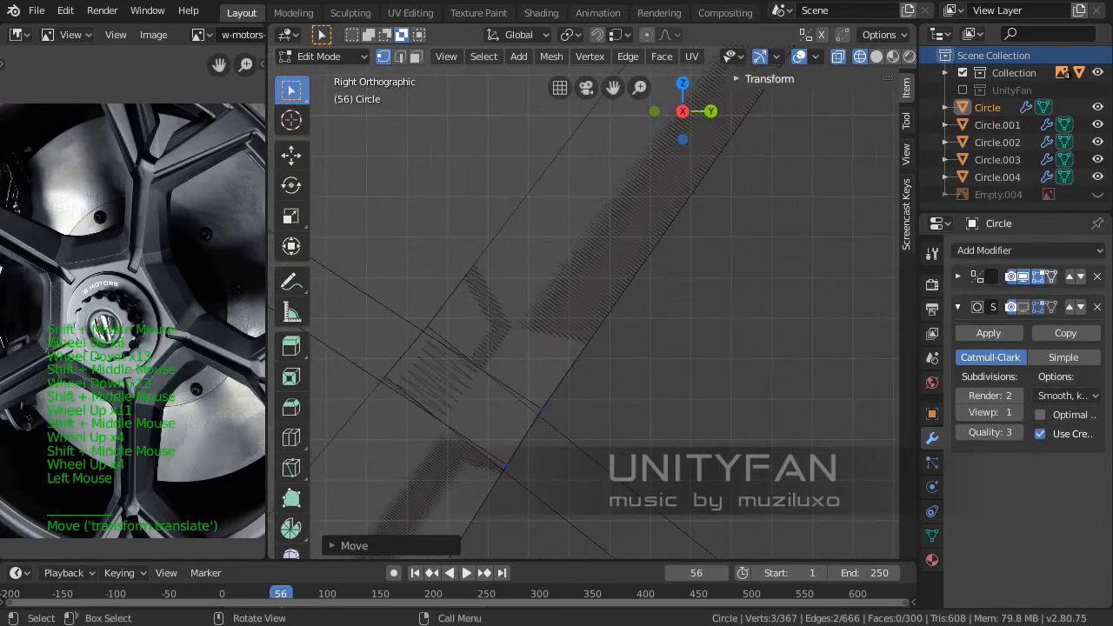
{"action": "left_click", "coordinate": [291, 156]}
{"action": "middle_click_drag", "start_coordinate": [488, 295], "coordinate": [574, 290], "text": "shift"}
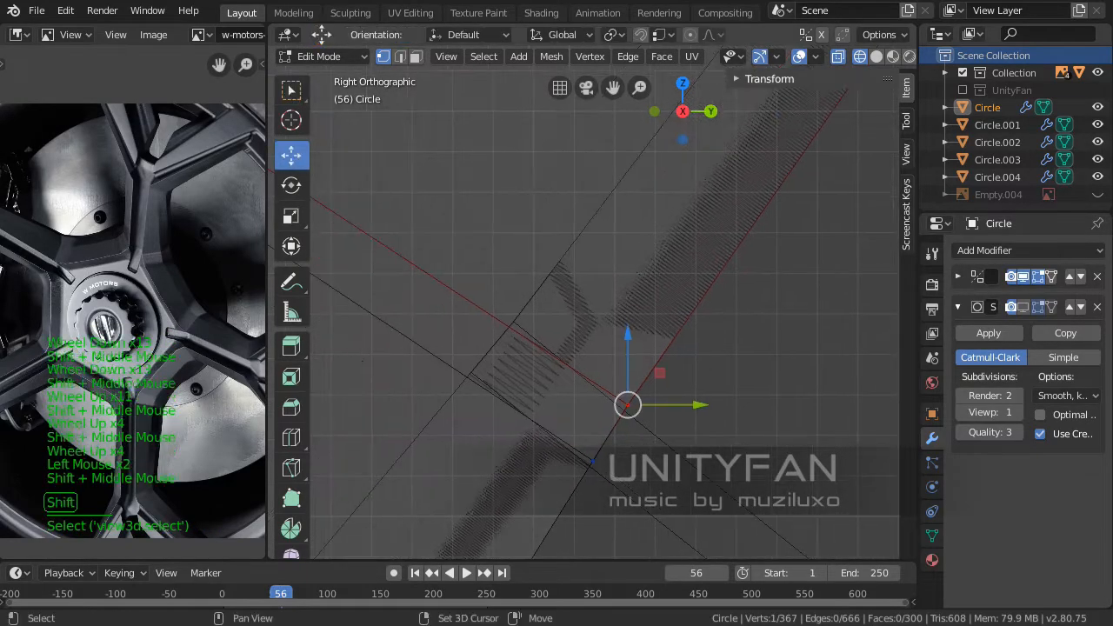
{"action": "left_click_drag", "start_coordinate": [628, 404], "coordinate": [567, 368]}
Move the lower vertex of the same pair inward to line up with the corrected upper vertex
{"action": "middle_click_drag", "start_coordinate": [567, 368], "coordinate": [542, 301], "text": "shift"}
{"action": "scroll", "coordinate": [542, 301], "scroll_direction": "up", "scroll_amount": 3}
{"action": "left_click", "coordinate": [550, 458]}
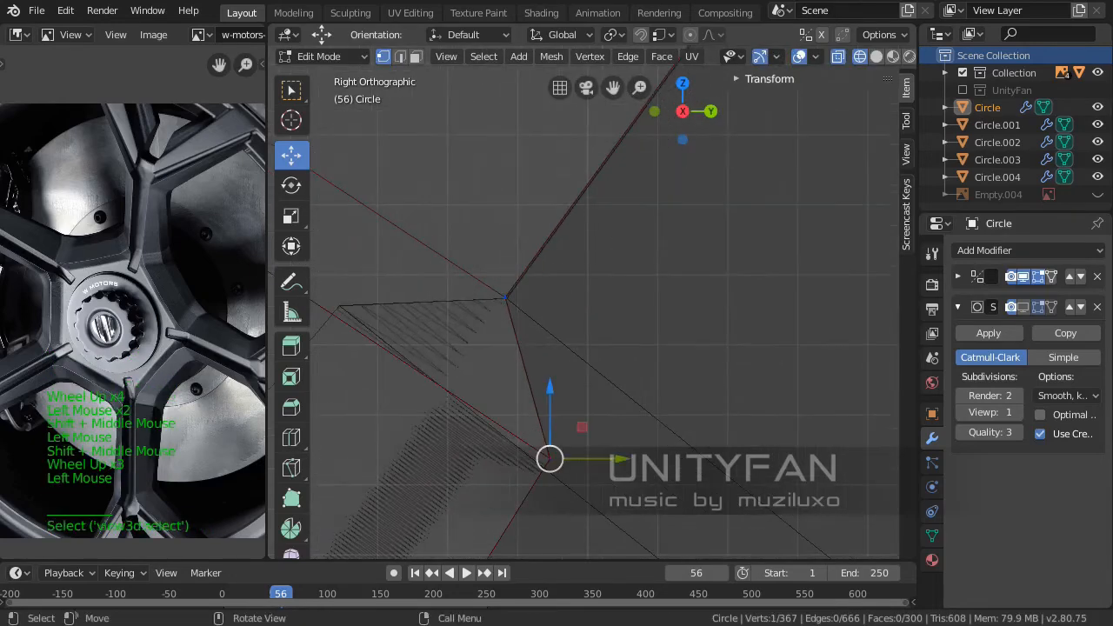
{"action": "middle_click_drag", "start_coordinate": [550, 459], "coordinate": [598, 455], "text": "shift"}
{"action": "left_click_drag", "start_coordinate": [598, 455], "coordinate": [493, 380]}
Nudge the upper and lower vertices of this pair precisely onto the straight line of the joint edge
{"action": "scroll", "coordinate": [493, 380], "scroll_direction": "up", "scroll_amount": 3}
{"action": "middle_click_drag", "start_coordinate": [516, 296], "coordinate": [560, 300], "text": "shift"}
{"action": "scroll", "coordinate": [561, 300], "scroll_direction": "up", "scroll_amount": 3}
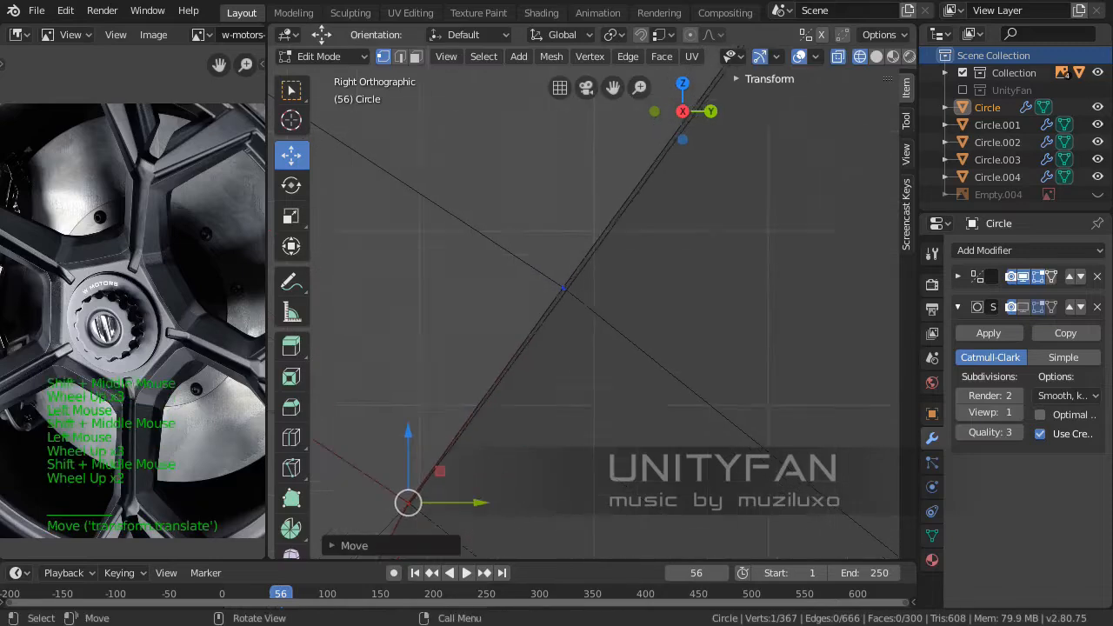
{"action": "left_click", "coordinate": [557, 285]}
{"action": "left_click_drag", "start_coordinate": [558, 285], "coordinate": [560, 285]}
{"action": "scroll", "coordinate": [560, 286], "scroll_direction": "down", "scroll_amount": 3}
{"action": "middle_click_drag", "start_coordinate": [560, 285], "coordinate": [627, 230], "text": "shift"}
{"action": "scroll", "coordinate": [513, 412], "scroll_direction": "up", "scroll_amount": 4}
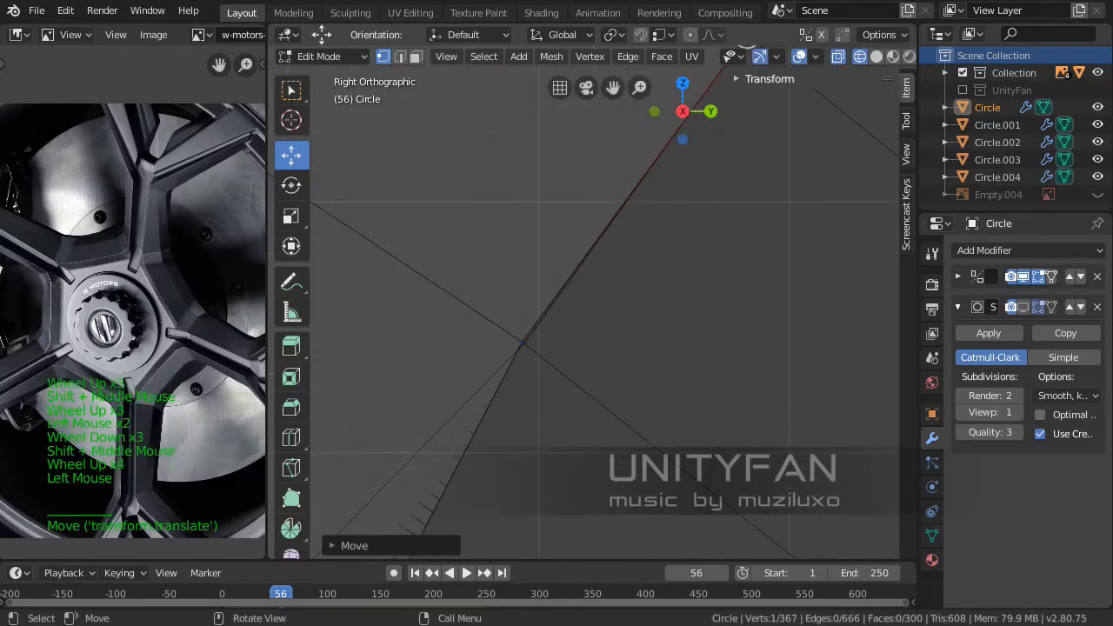
{"action": "left_click_drag", "start_coordinate": [522, 343], "coordinate": [522, 341]}
{"action": "middle_click_drag", "start_coordinate": [522, 342], "coordinate": [574, 316], "text": "shift"}
{"action": "left_click_drag", "start_coordinate": [574, 317], "coordinate": [574, 317]}
Select both vertices of the next pair farther down the outer joint edge and move them together inward toward the edge line
{"action": "scroll", "coordinate": [574, 317], "scroll_direction": "down", "scroll_amount": 12}
{"action": "middle_click_drag", "start_coordinate": [574, 317], "coordinate": [644, 189], "text": "shift"}
{"action": "scroll", "coordinate": [643, 190], "scroll_direction": "down", "scroll_amount": 4}
{"action": "scroll", "coordinate": [592, 303], "scroll_direction": "down", "scroll_amount": 4}
{"action": "scroll", "coordinate": [612, 226], "scroll_direction": "up", "scroll_amount": 4}
{"action": "middle_click_drag", "start_coordinate": [592, 302], "coordinate": [679, 201], "text": "shift"}
{"action": "scroll", "coordinate": [679, 201], "scroll_direction": "up", "scroll_amount": 2}
{"action": "scroll", "coordinate": [680, 201], "scroll_direction": "up", "scroll_amount": 5}
{"action": "left_click", "coordinate": [573, 442]}
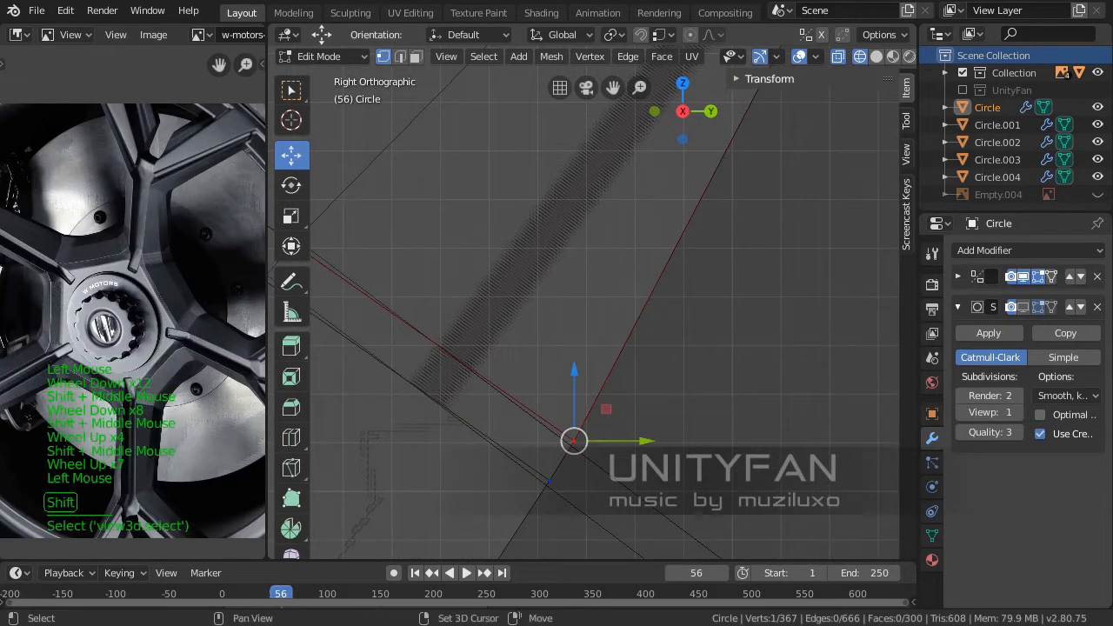
{"action": "left_click", "coordinate": [548, 481], "text": "shift"}
{"action": "scroll", "coordinate": [548, 481], "scroll_direction": "down", "scroll_amount": 2}
{"action": "middle_click_drag", "start_coordinate": [548, 481], "coordinate": [632, 478], "text": "shift"}
{"action": "scroll", "coordinate": [654, 408], "scroll_direction": "up", "scroll_amount": 1}
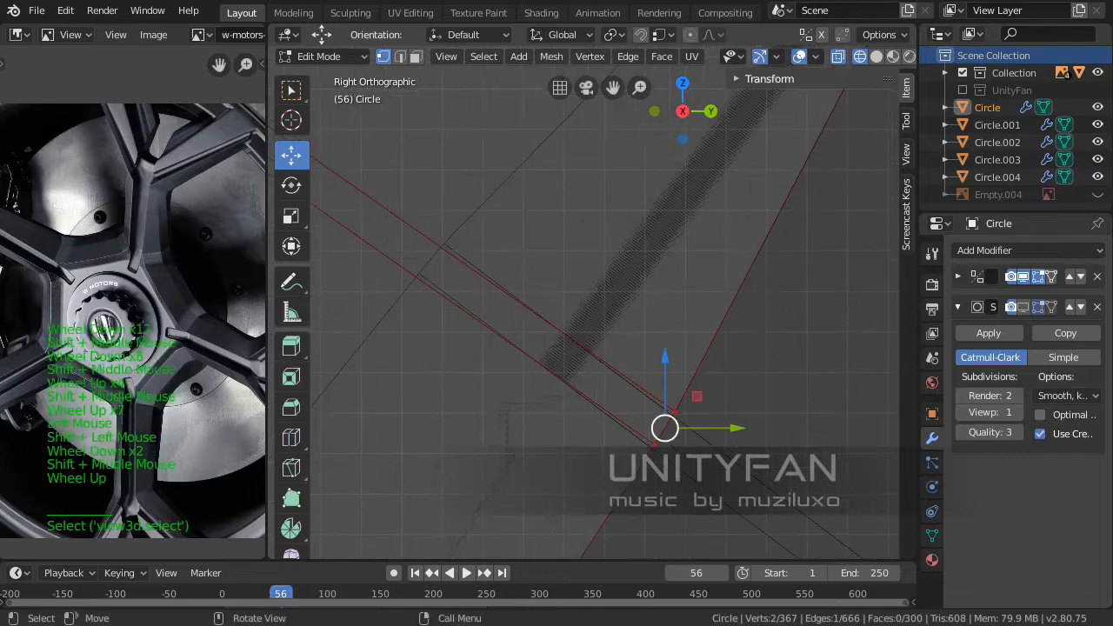
{"action": "left_click_drag", "start_coordinate": [663, 426], "coordinate": [557, 348]}
Move only the upper vertex of this second pair slightly inward onto the joint edge line
{"action": "scroll", "coordinate": [556, 347], "scroll_direction": "up", "scroll_amount": 4}
{"action": "middle_click_drag", "start_coordinate": [556, 348], "coordinate": [621, 299], "text": "shift"}
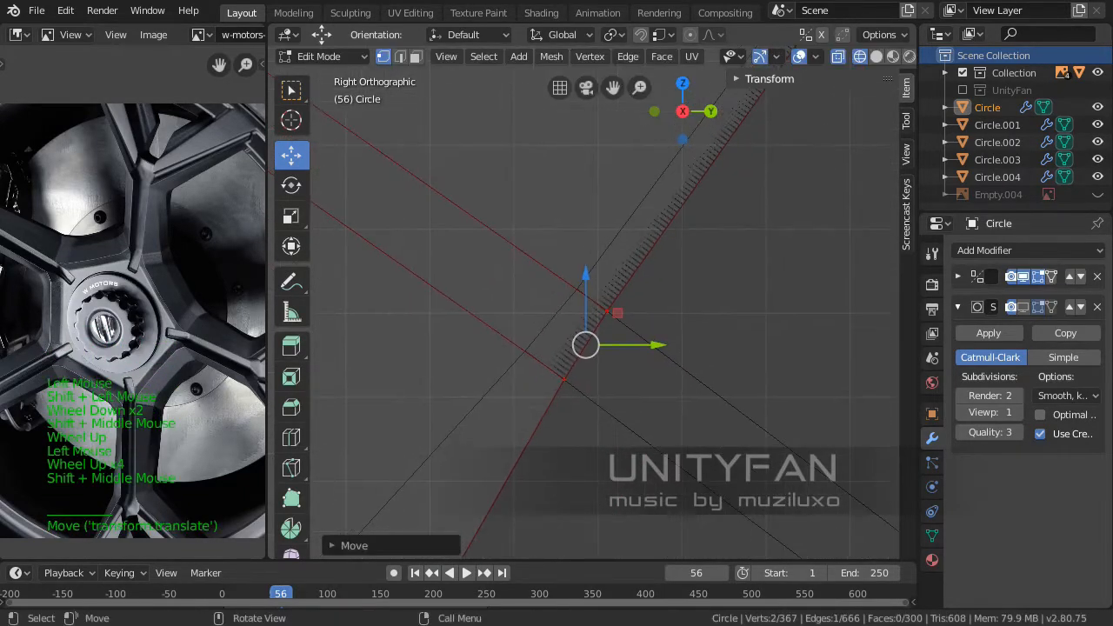
{"action": "left_click", "coordinate": [696, 348]}
{"action": "scroll", "coordinate": [602, 309], "scroll_direction": "up", "scroll_amount": 13}
{"action": "left_click", "coordinate": [600, 310]}
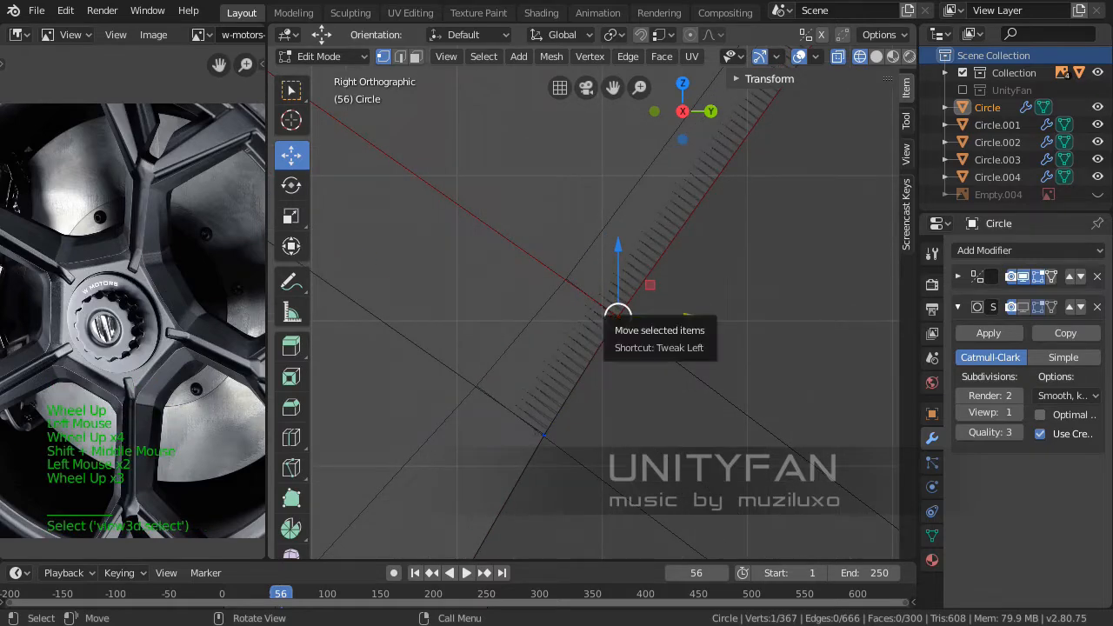
{"action": "left_click_drag", "start_coordinate": [600, 309], "coordinate": [590, 302]}
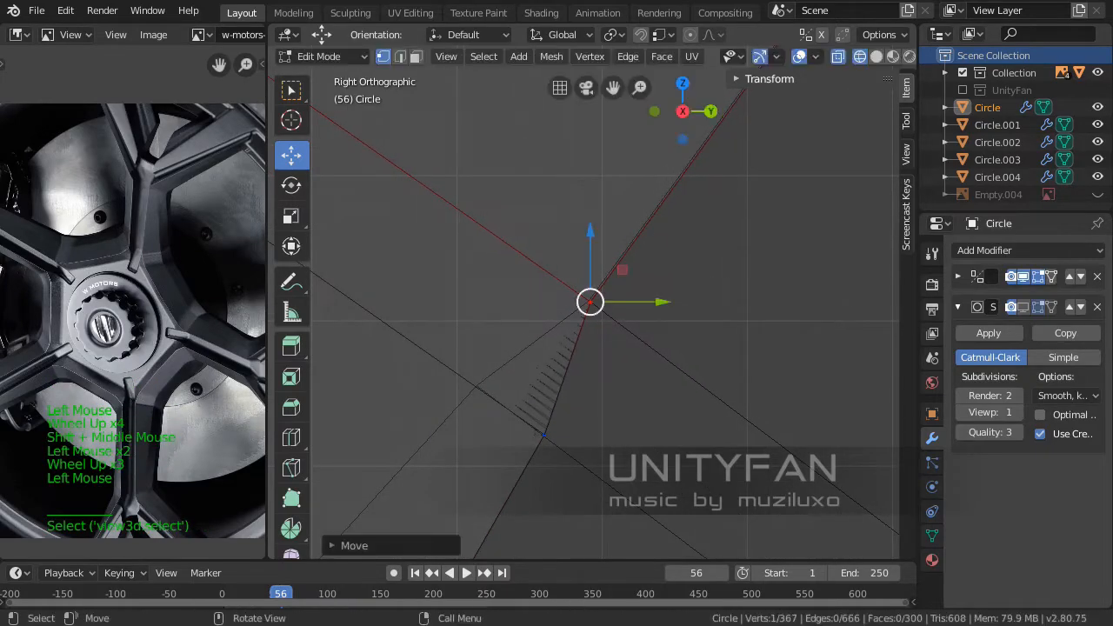
Bring the second pair's lower vertex onto the joint edge line and make a slight correction to its upper vertex
{"action": "left_click", "coordinate": [544, 435]}
{"action": "middle_click_drag", "start_coordinate": [544, 435], "coordinate": [600, 391], "text": "shift"}
{"action": "scroll", "coordinate": [599, 391], "scroll_direction": "up", "scroll_amount": 4}
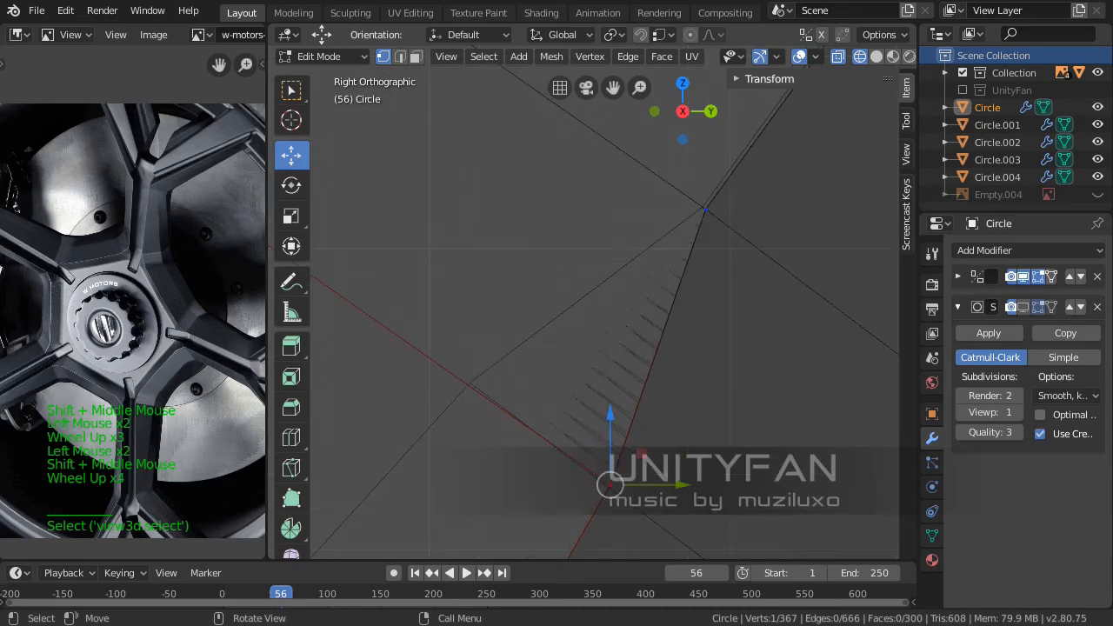
{"action": "left_click_drag", "start_coordinate": [609, 485], "coordinate": [543, 428]}
{"action": "middle_click_drag", "start_coordinate": [544, 429], "coordinate": [442, 512], "text": "shift"}
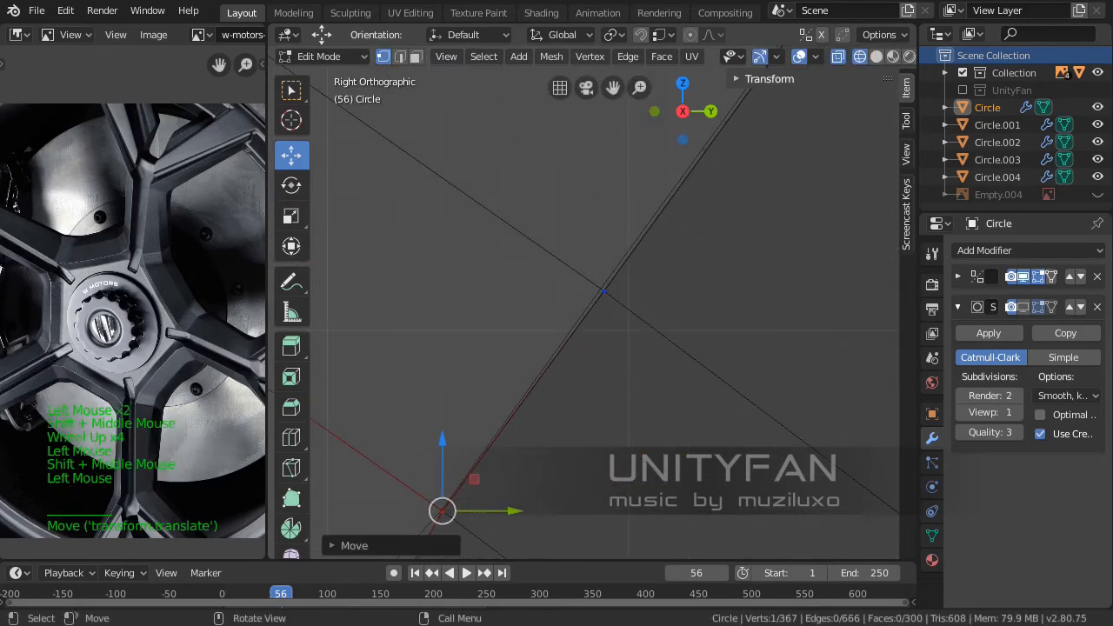
{"action": "left_click", "coordinate": [604, 291]}
{"action": "scroll", "coordinate": [605, 292], "scroll_direction": "up", "scroll_amount": 2}
{"action": "middle_click_drag", "start_coordinate": [604, 292], "coordinate": [579, 331], "text": "shift"}
{"action": "left_click_drag", "start_coordinate": [578, 328], "coordinate": [575, 329]}
Examine the outer joint edge farther down, as far as the group of three closely spaced vertices
{"action": "scroll", "coordinate": [582, 316], "scroll_direction": "down", "scroll_amount": 18}
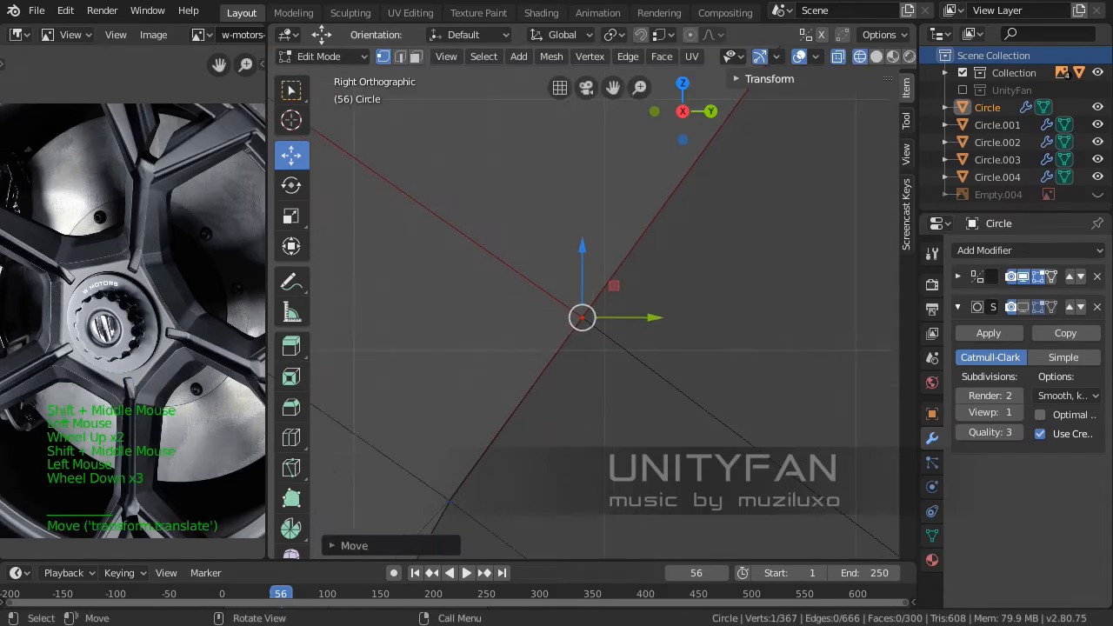
{"action": "middle_click_drag", "start_coordinate": [582, 315], "coordinate": [715, 121], "text": "shift"}
{"action": "scroll", "coordinate": [657, 217], "scroll_direction": "down", "scroll_amount": 3}
{"action": "scroll", "coordinate": [715, 122], "scroll_direction": "down", "scroll_amount": 3}
{"action": "scroll", "coordinate": [593, 302], "scroll_direction": "down", "scroll_amount": 2}
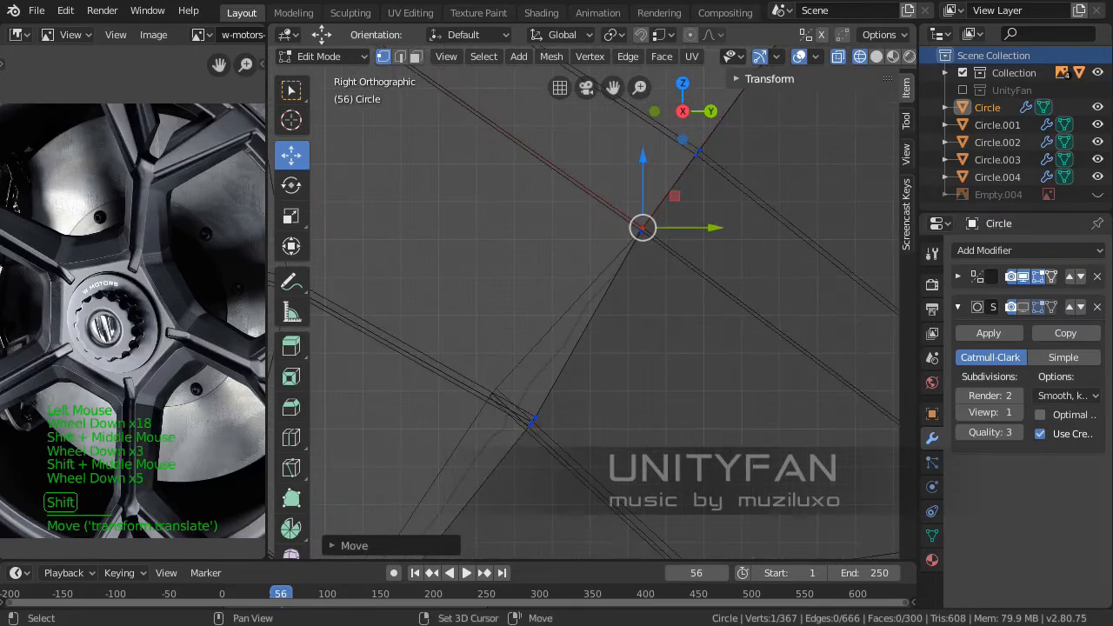
{"action": "middle_click_drag", "start_coordinate": [531, 420], "coordinate": [584, 352], "text": "shift"}
{"action": "scroll", "coordinate": [584, 352], "scroll_direction": "up", "scroll_amount": 6}
{"action": "middle_click_drag", "start_coordinate": [572, 455], "coordinate": [563, 393], "text": "shift"}
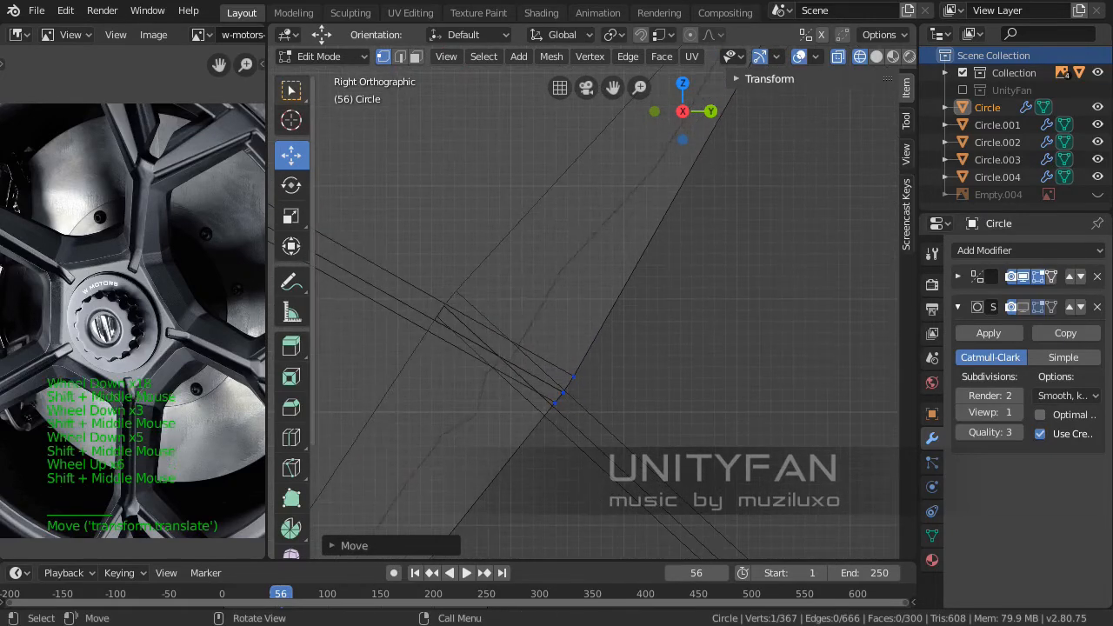
{"action": "left_click", "coordinate": [291, 90]}
{"action": "left_click_drag", "start_coordinate": [514, 331], "coordinate": [641, 446]}
{"action": "middle_click_drag", "start_coordinate": [641, 446], "coordinate": [657, 410], "text": "shift"}
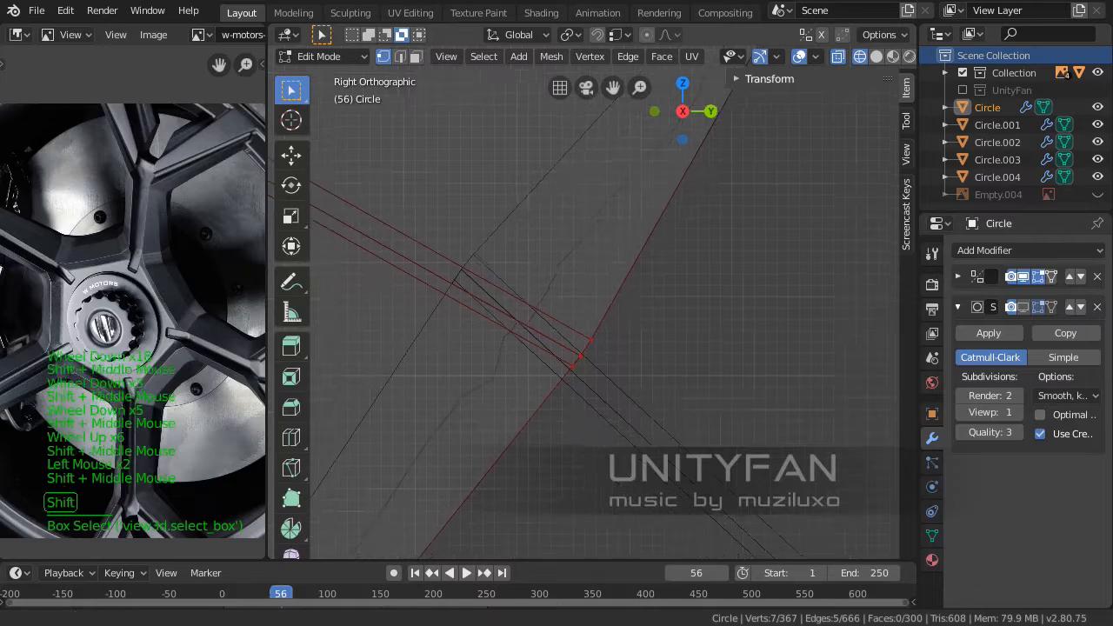
{"action": "scroll", "coordinate": [568, 348], "scroll_direction": "up", "scroll_amount": 3}
{"action": "left_click", "coordinate": [291, 155]}
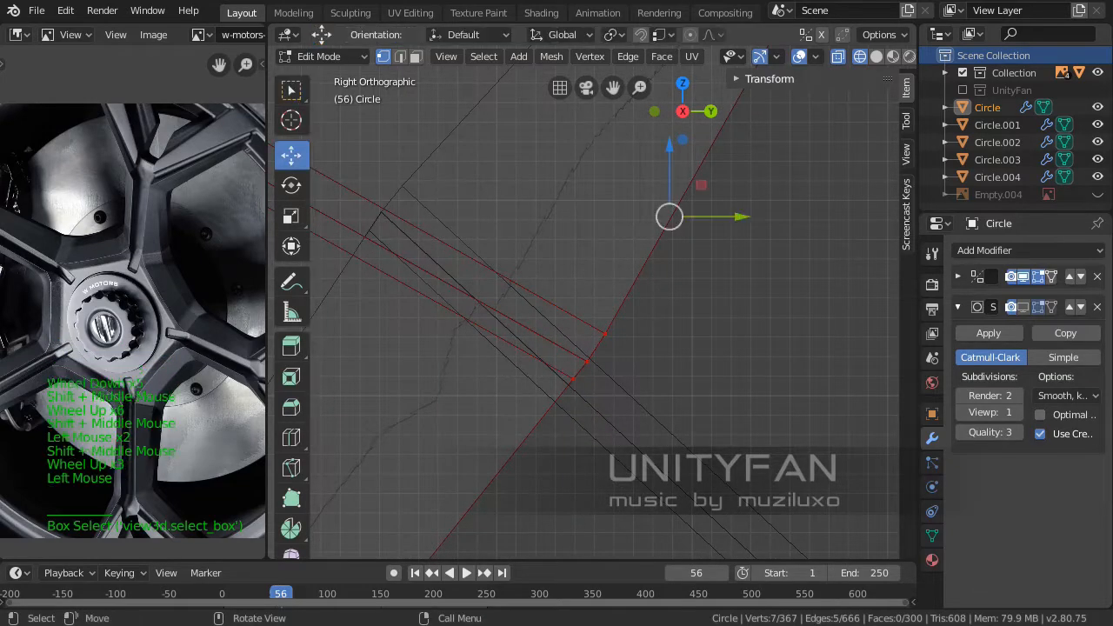
{"action": "scroll", "coordinate": [588, 300], "scroll_direction": "up", "scroll_amount": 2}
{"action": "left_click", "coordinate": [522, 218]}
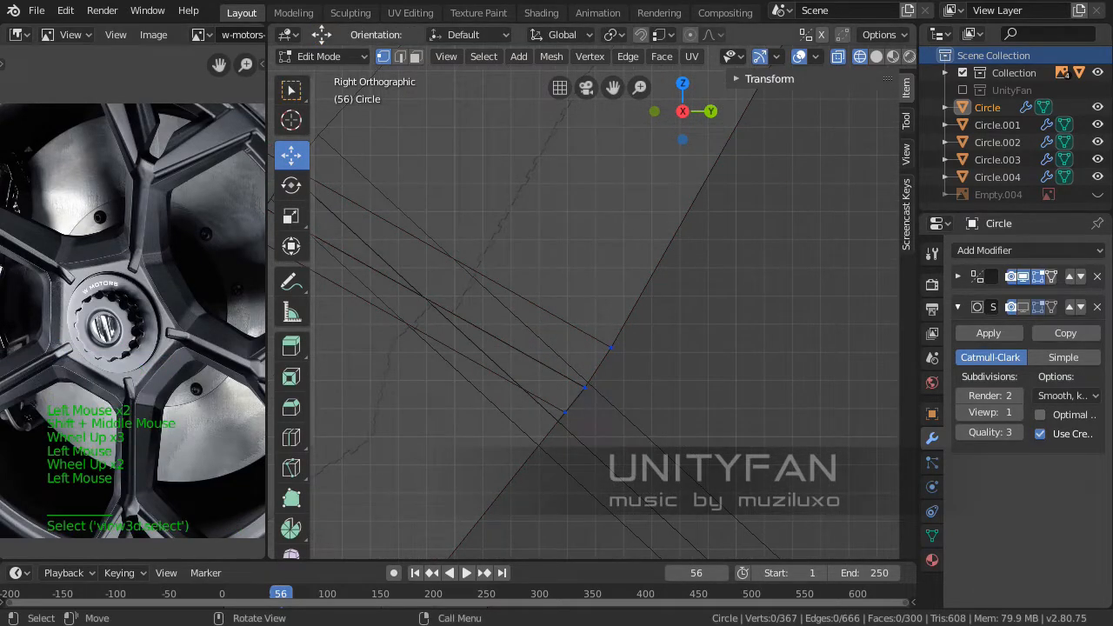
Box-select the group of three closely spaced outer edge points and move them together inward onto the joint edge line
{"action": "left_click", "coordinate": [292, 89]}
{"action": "left_click_drag", "start_coordinate": [559, 348], "coordinate": [758, 467]}
{"action": "middle_click_drag", "start_coordinate": [757, 468], "coordinate": [783, 444], "text": "shift"}
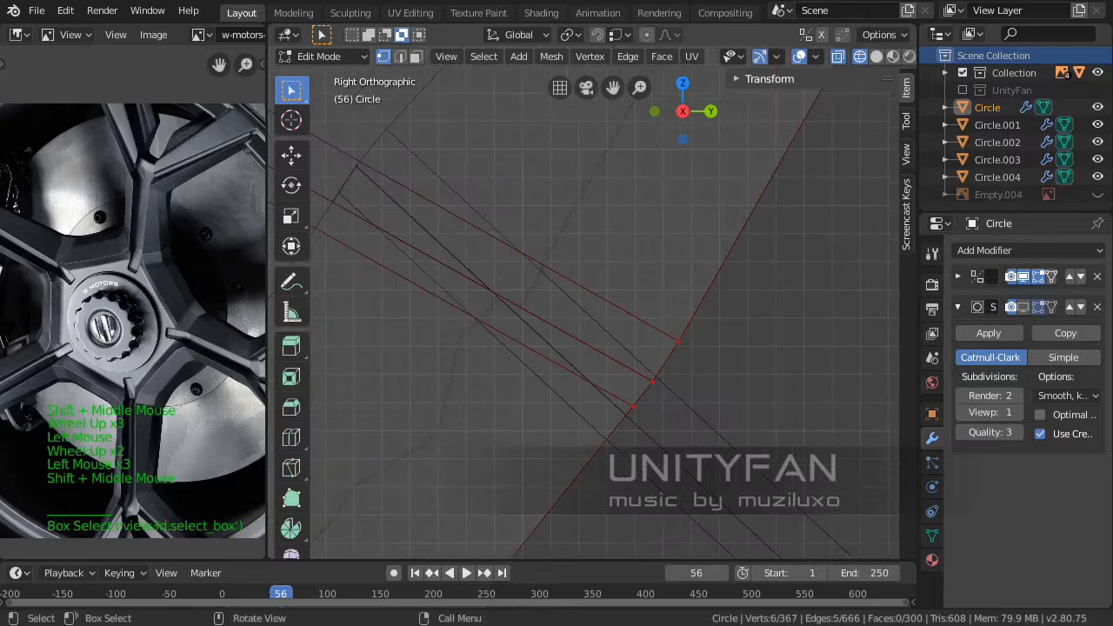
{"action": "scroll", "coordinate": [609, 348], "scroll_direction": "down", "scroll_amount": 3}
{"action": "left_click", "coordinate": [292, 155]}
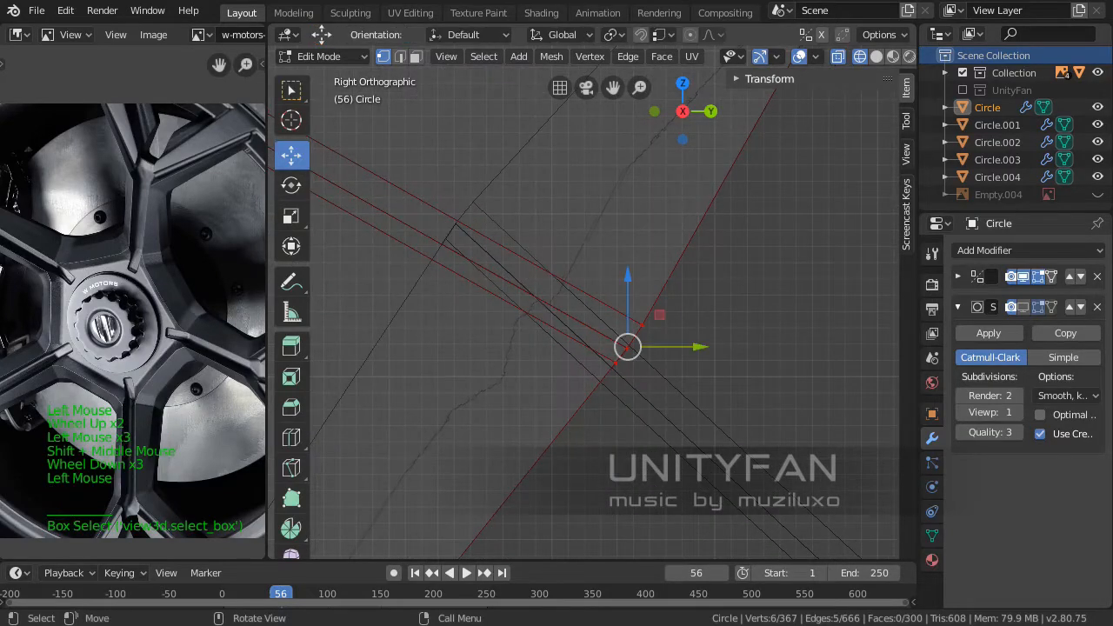
{"action": "scroll", "coordinate": [609, 348], "scroll_direction": "up", "scroll_amount": 3}
{"action": "left_click_drag", "start_coordinate": [654, 379], "coordinate": [464, 306]}
Nudge the selected three-point group slightly closer to the joint edge line
{"action": "scroll", "coordinate": [464, 306], "scroll_direction": "up", "scroll_amount": 1}
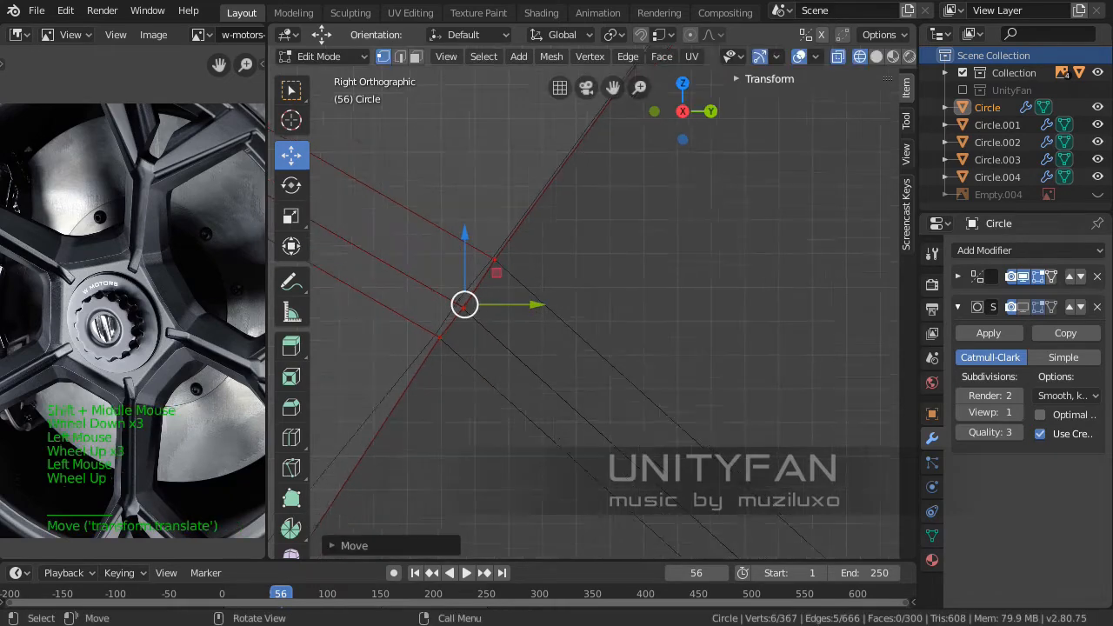
{"action": "middle_click_drag", "start_coordinate": [464, 306], "coordinate": [611, 269], "text": "shift"}
{"action": "scroll", "coordinate": [571, 333], "scroll_direction": "up", "scroll_amount": 3}
{"action": "scroll", "coordinate": [575, 331], "scroll_direction": "up", "scroll_amount": 4}
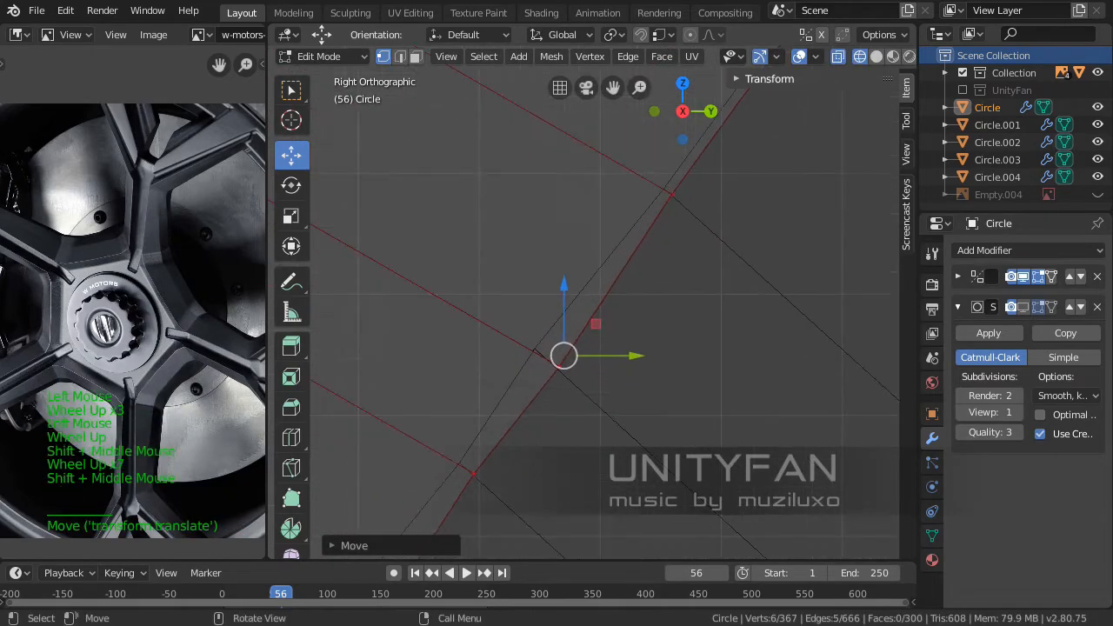
{"action": "left_click_drag", "start_coordinate": [564, 356], "coordinate": [560, 353]}
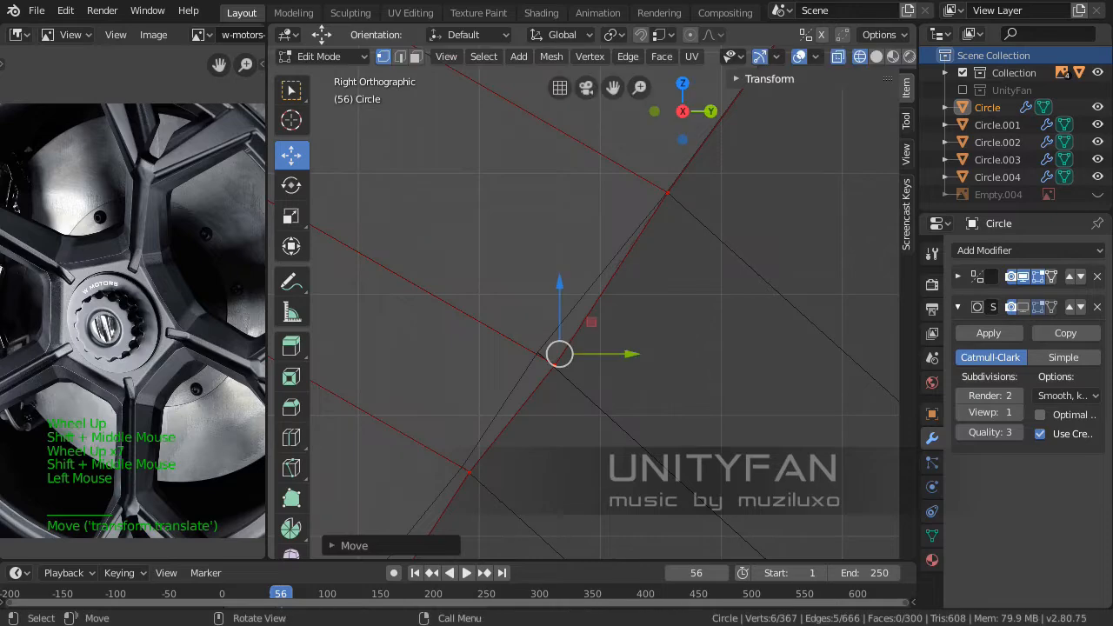
Box-select the overlapping vertices at the middle point of the three-point group and adjust their position against the edge line
{"action": "left_click", "coordinate": [554, 366]}
{"action": "scroll", "coordinate": [591, 313], "scroll_direction": "up", "scroll_amount": 2}
{"action": "middle_click_drag", "start_coordinate": [539, 388], "coordinate": [578, 322], "text": "shift"}
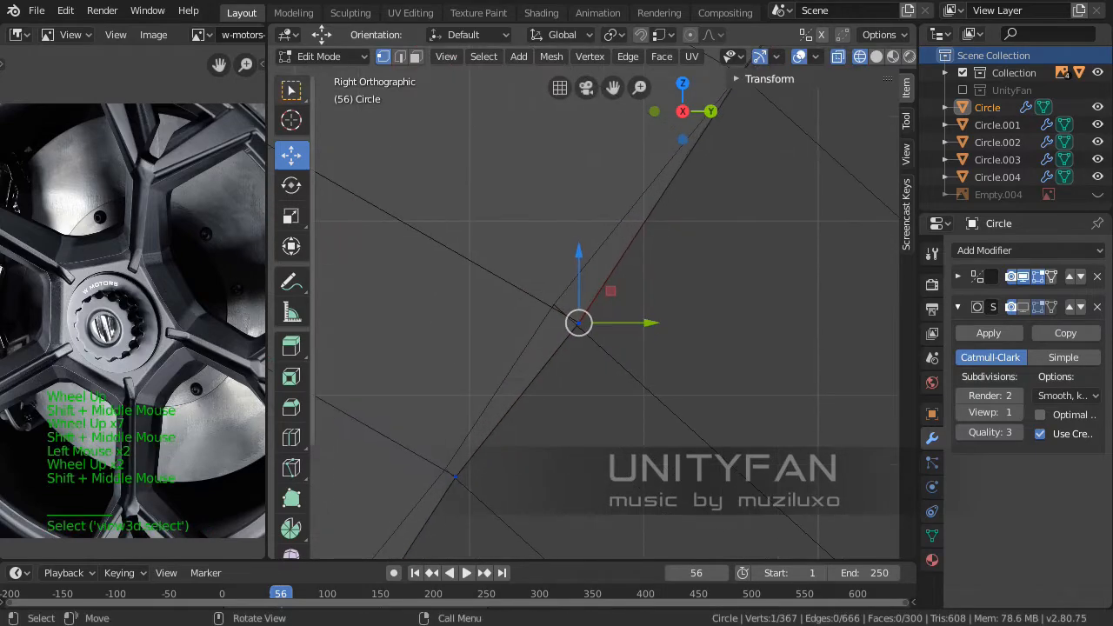
{"action": "left_click", "coordinate": [291, 90]}
{"action": "scroll", "coordinate": [592, 313], "scroll_direction": "up", "scroll_amount": 2}
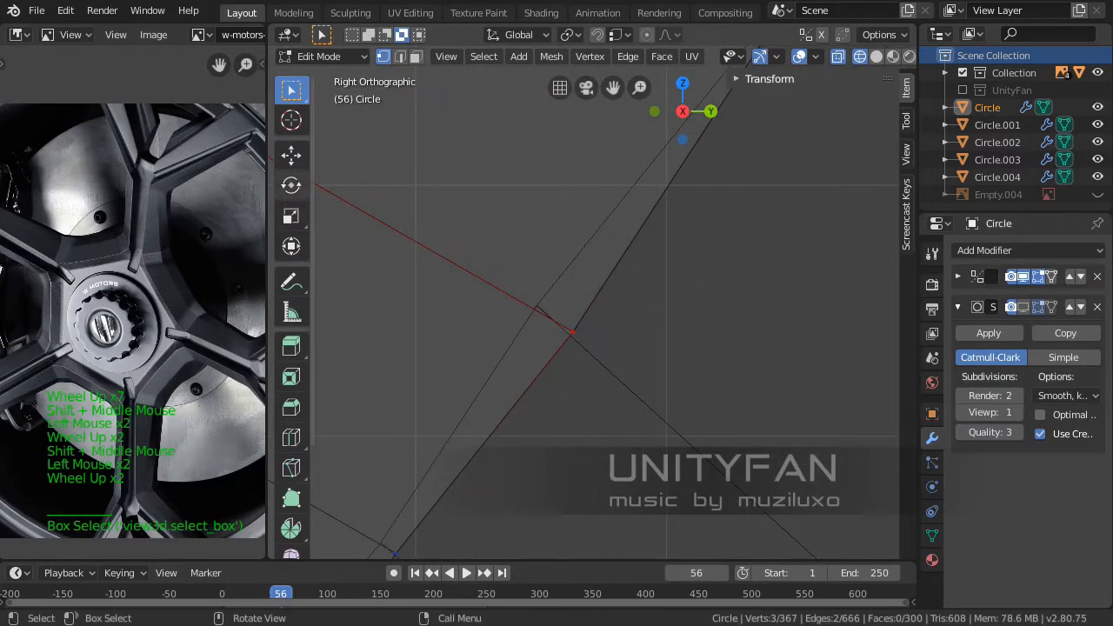
{"action": "left_click", "coordinate": [291, 154]}
{"action": "scroll", "coordinate": [570, 341], "scroll_direction": "up", "scroll_amount": 3}
{"action": "left_click_drag", "start_coordinate": [560, 354], "coordinate": [601, 402]}
Isolate the single stray vertex beside the middle point of the three-point group and move it onto the joint edge line
{"action": "left_click", "coordinate": [292, 90]}
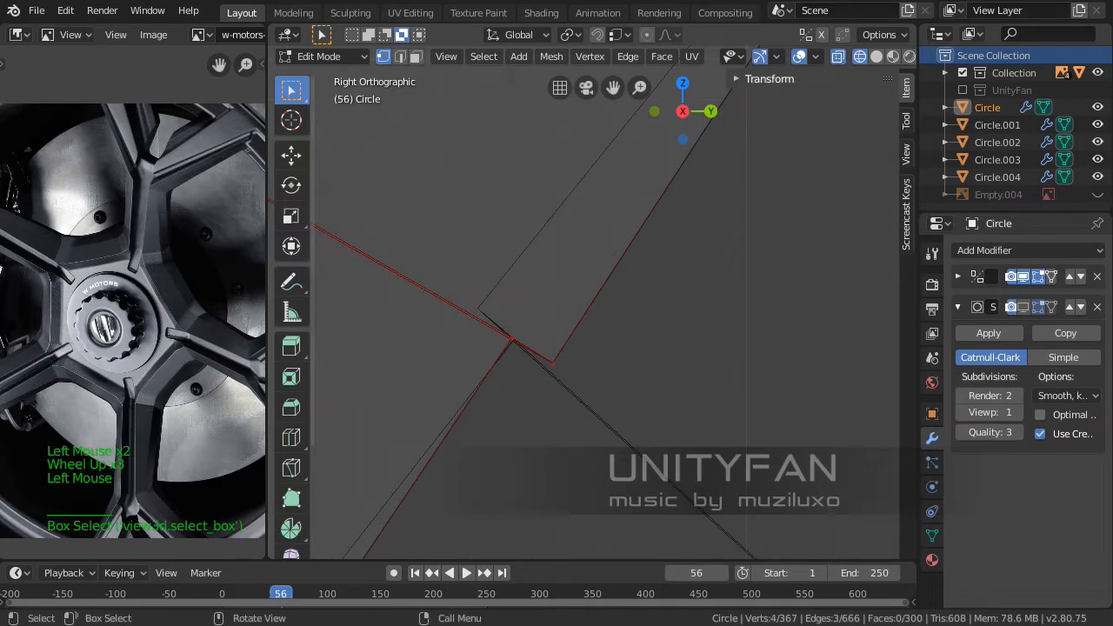
{"action": "left_click", "coordinate": [291, 154]}
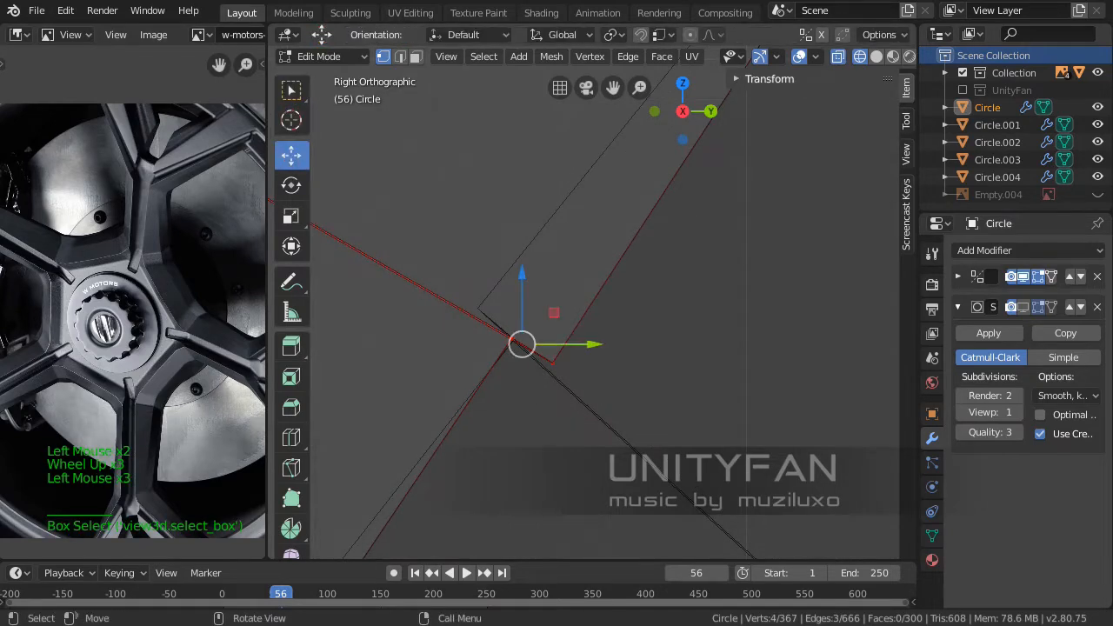
{"action": "left_click", "coordinate": [292, 90]}
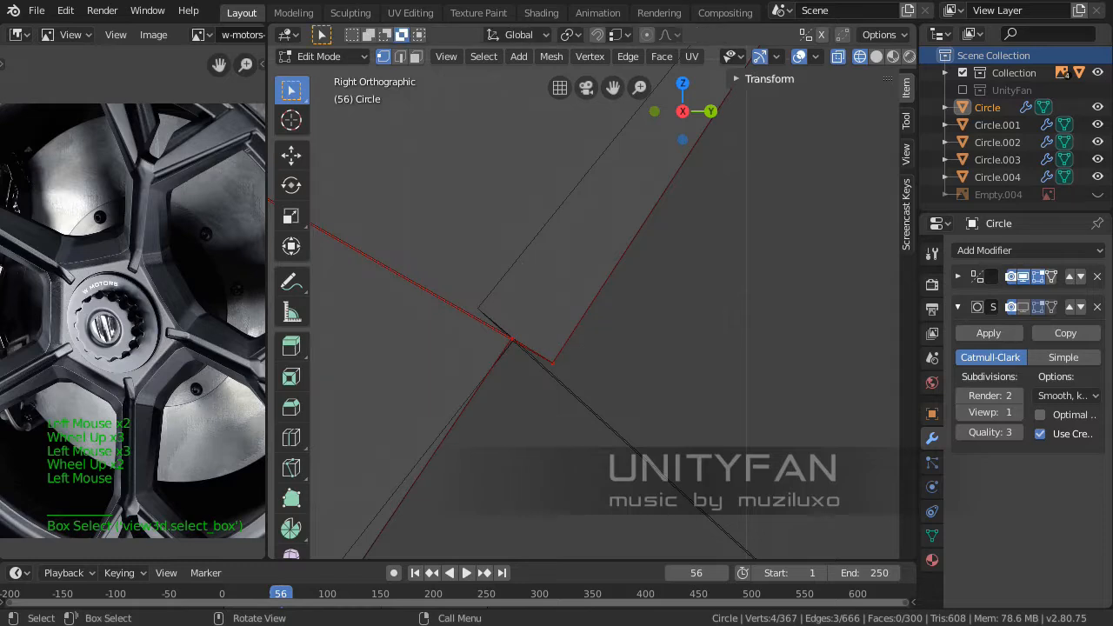
{"action": "left_click_drag", "start_coordinate": [652, 463], "coordinate": [536, 340]}
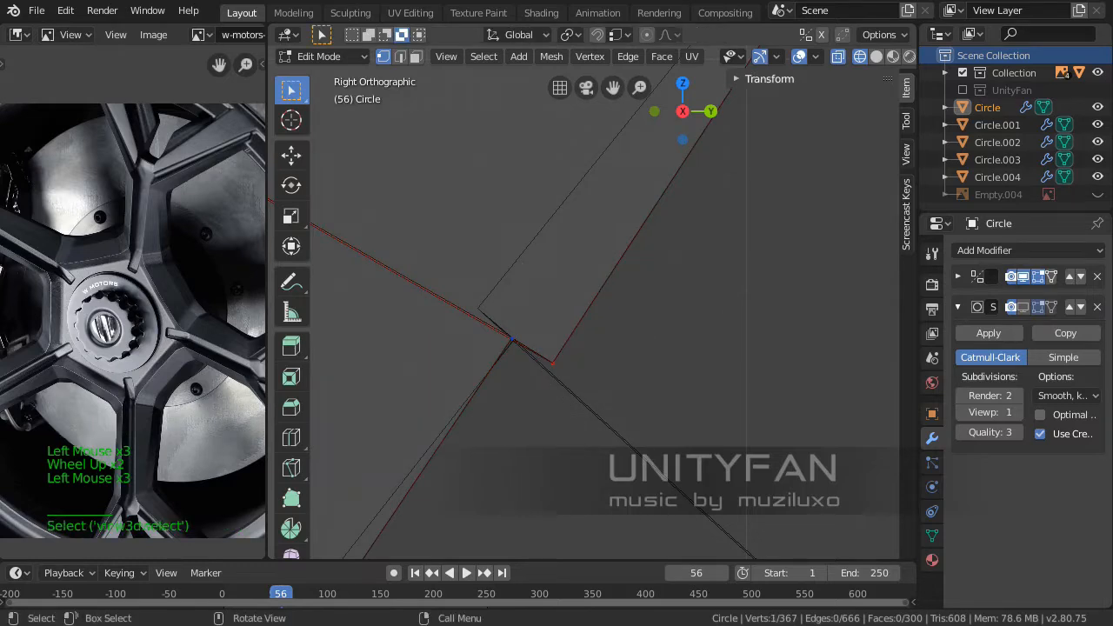
{"action": "left_click_drag", "start_coordinate": [625, 451], "coordinate": [543, 316]}
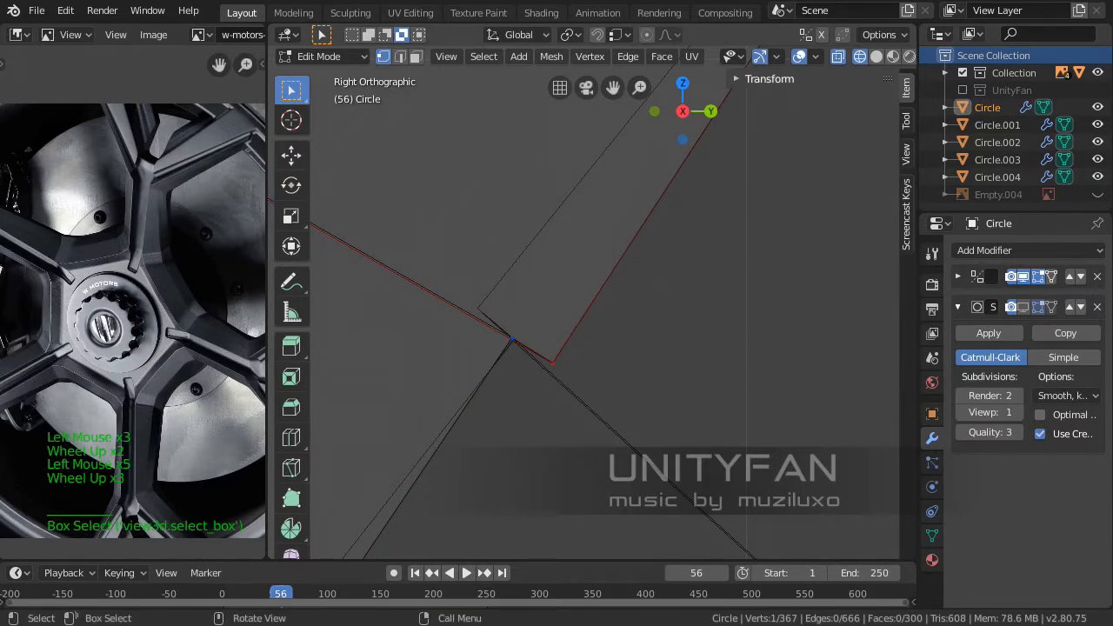
{"action": "left_click", "coordinate": [291, 154]}
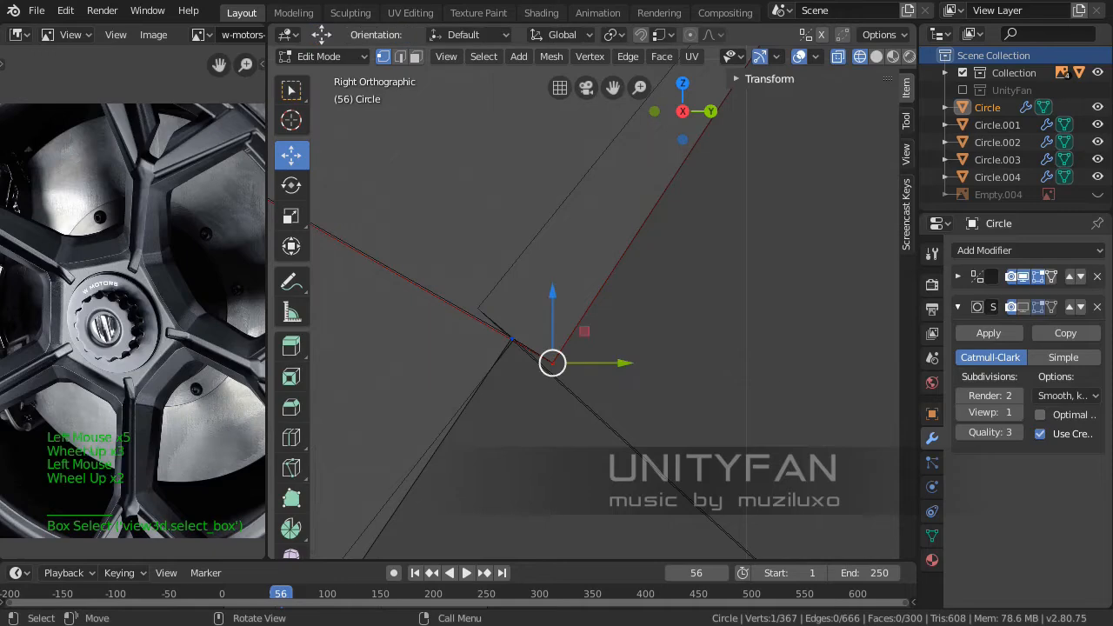
{"action": "left_click_drag", "start_coordinate": [553, 363], "coordinate": [513, 339]}
{"action": "scroll", "coordinate": [574, 308], "scroll_direction": "down", "scroll_amount": 9}
{"action": "middle_click_drag", "start_coordinate": [574, 308], "coordinate": [645, 244], "text": "shift"}
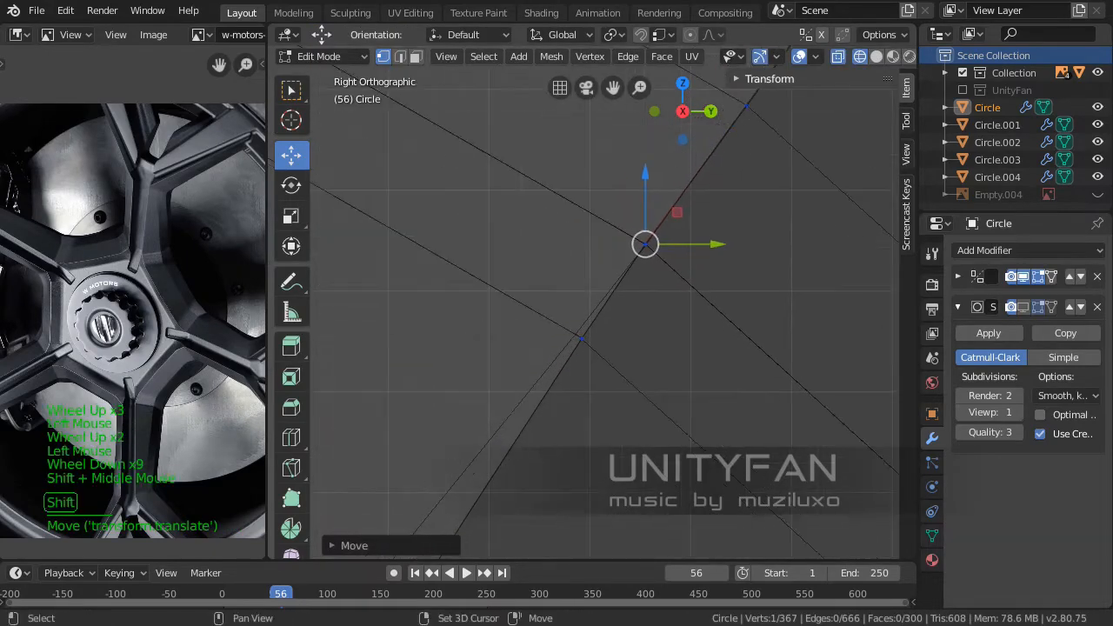
{"action": "scroll", "coordinate": [645, 244], "scroll_direction": "up", "scroll_amount": 7}
{"action": "left_click", "coordinate": [292, 90]}
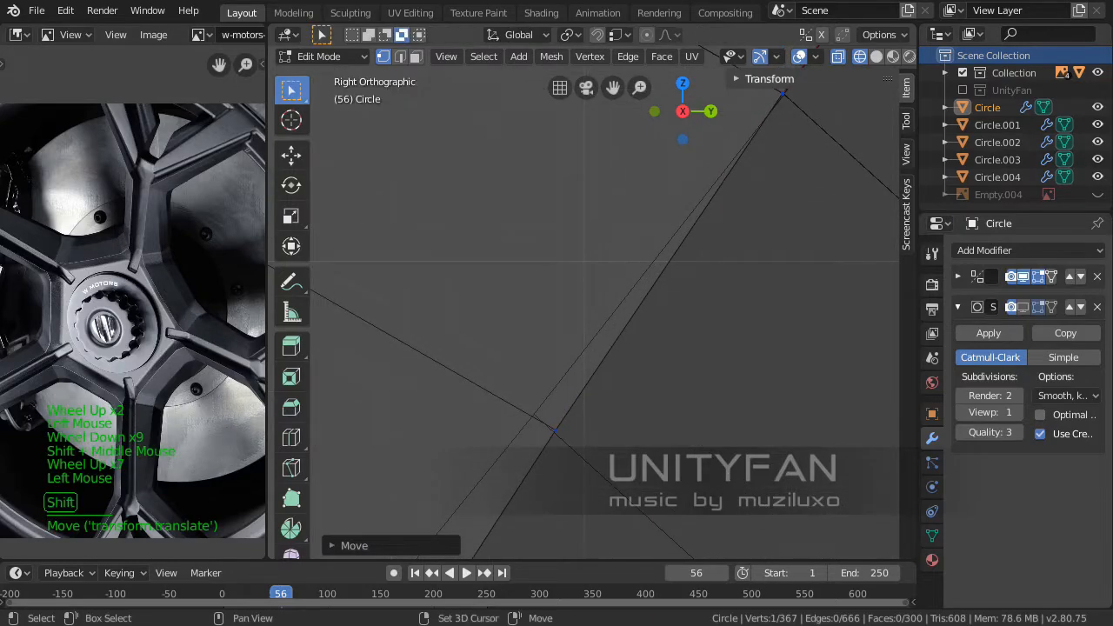
{"action": "middle_click_drag", "start_coordinate": [522, 394], "coordinate": [458, 327], "text": "shift"}
{"action": "left_click_drag", "start_coordinate": [459, 326], "coordinate": [552, 410]}
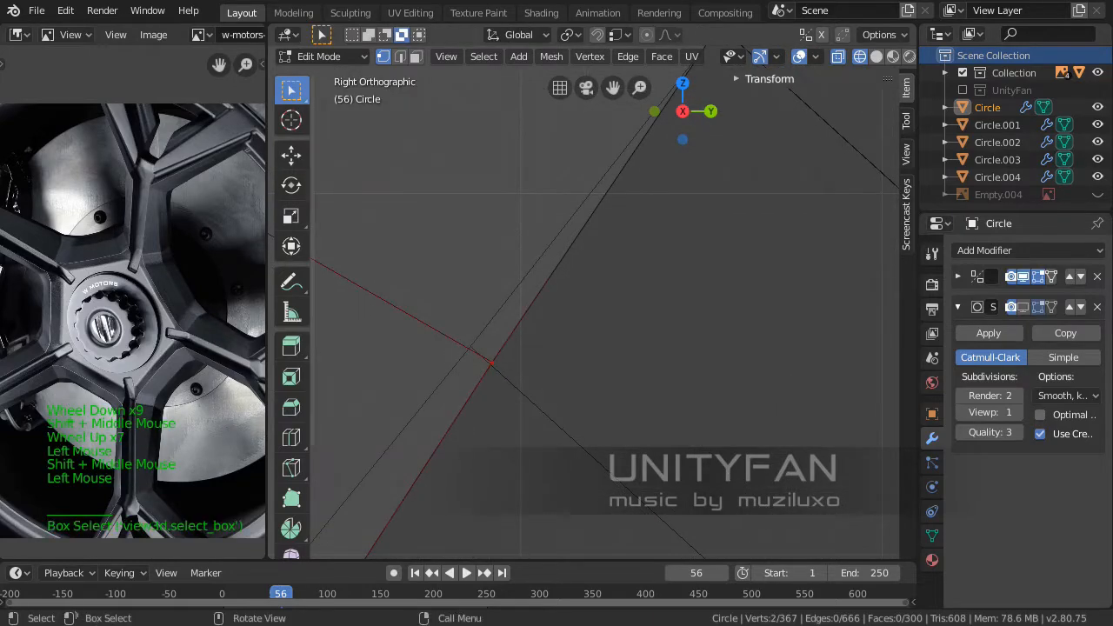
{"action": "scroll", "coordinate": [591, 305], "scroll_direction": "down", "scroll_amount": 6}
{"action": "scroll", "coordinate": [592, 304], "scroll_direction": "up", "scroll_amount": 7}
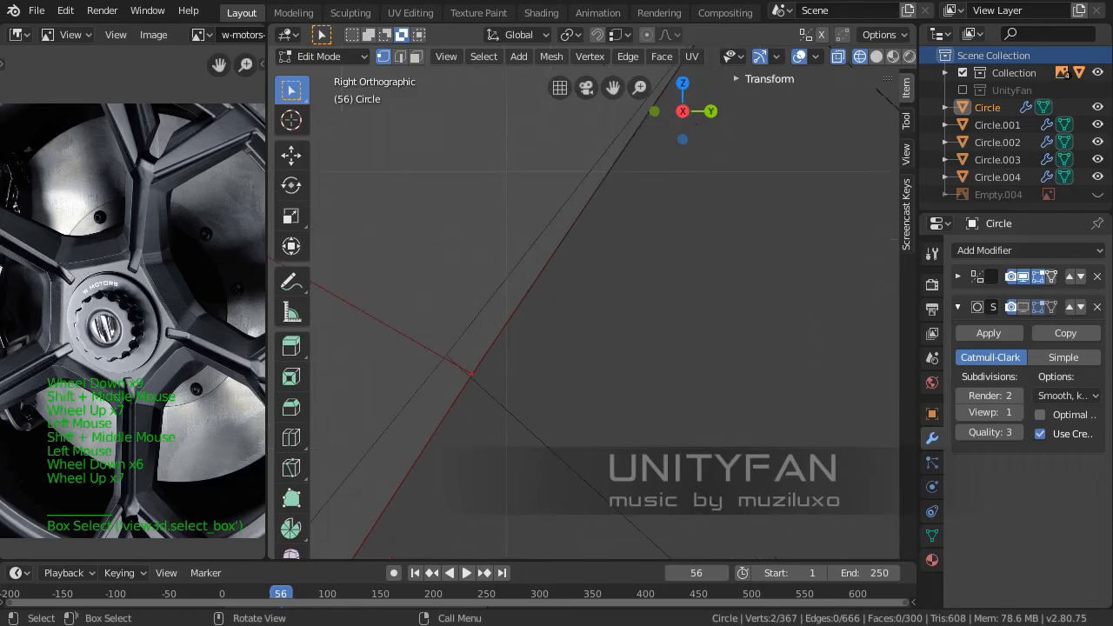
{"action": "left_click", "coordinate": [291, 155]}
{"action": "middle_click_drag", "start_coordinate": [522, 391], "coordinate": [567, 378], "text": "shift"}
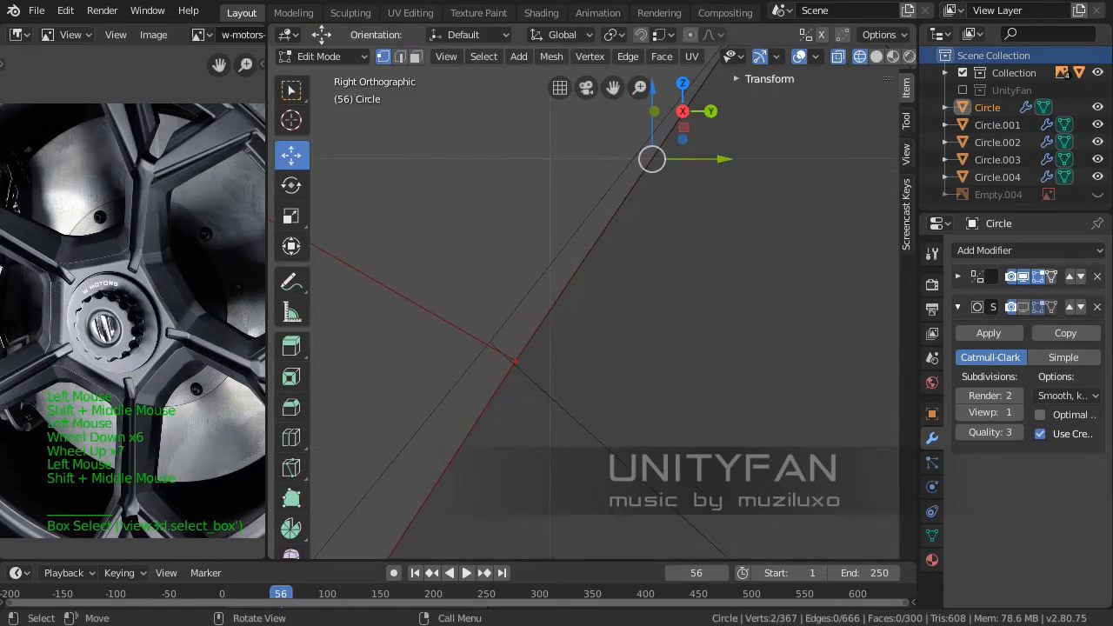
{"action": "scroll", "coordinate": [567, 378], "scroll_direction": "down", "scroll_amount": 10}
{"action": "left_click", "coordinate": [567, 378]}
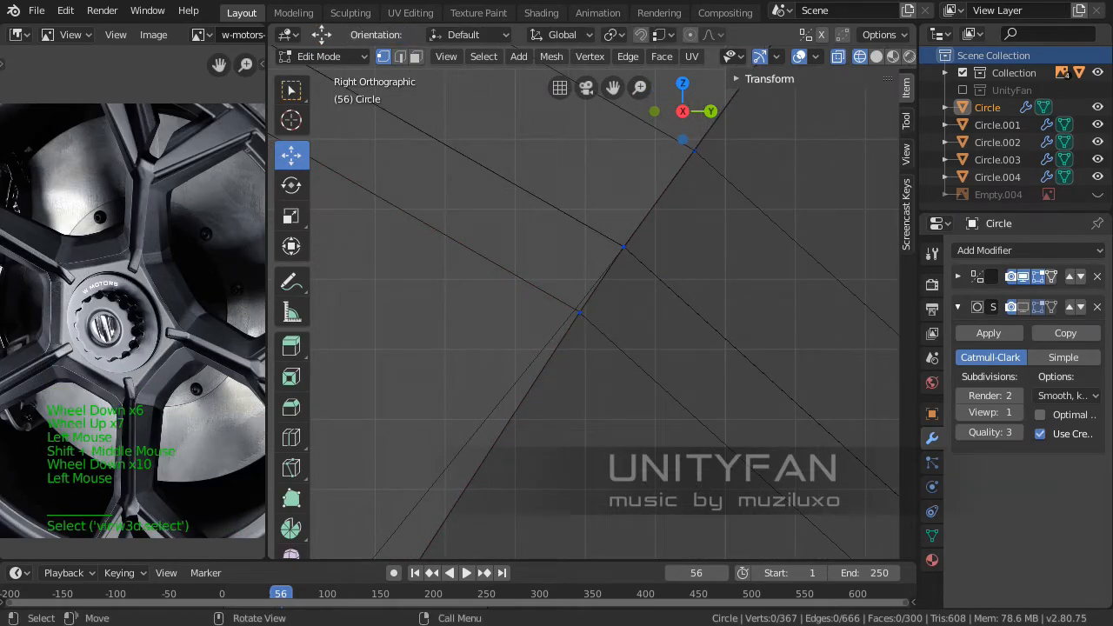
Box-select only the lowest vertex of the three-point group, move it slightly inward onto the joint edge line, and clear the selection
{"action": "scroll", "coordinate": [592, 301], "scroll_direction": "up", "scroll_amount": 4}
{"action": "left_click", "coordinate": [291, 90]}
{"action": "scroll", "coordinate": [554, 331], "scroll_direction": "up", "scroll_amount": 2}
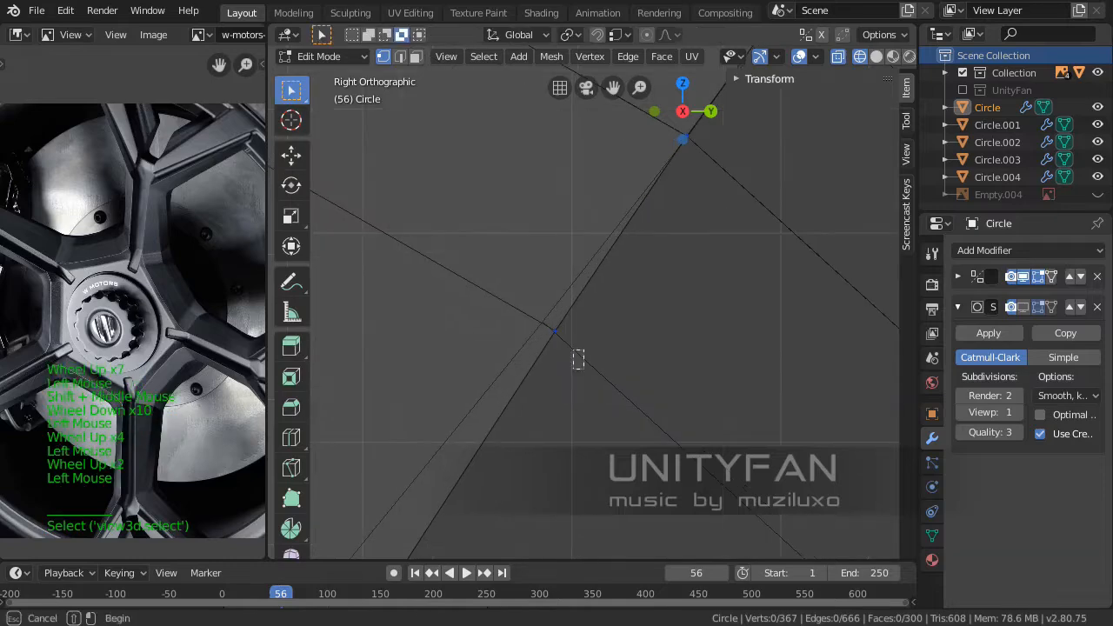
{"action": "left_click", "coordinate": [554, 330]}
{"action": "scroll", "coordinate": [554, 331], "scroll_direction": "down", "scroll_amount": 3}
{"action": "middle_click_drag", "start_coordinate": [554, 330], "coordinate": [542, 382], "text": "shift"}
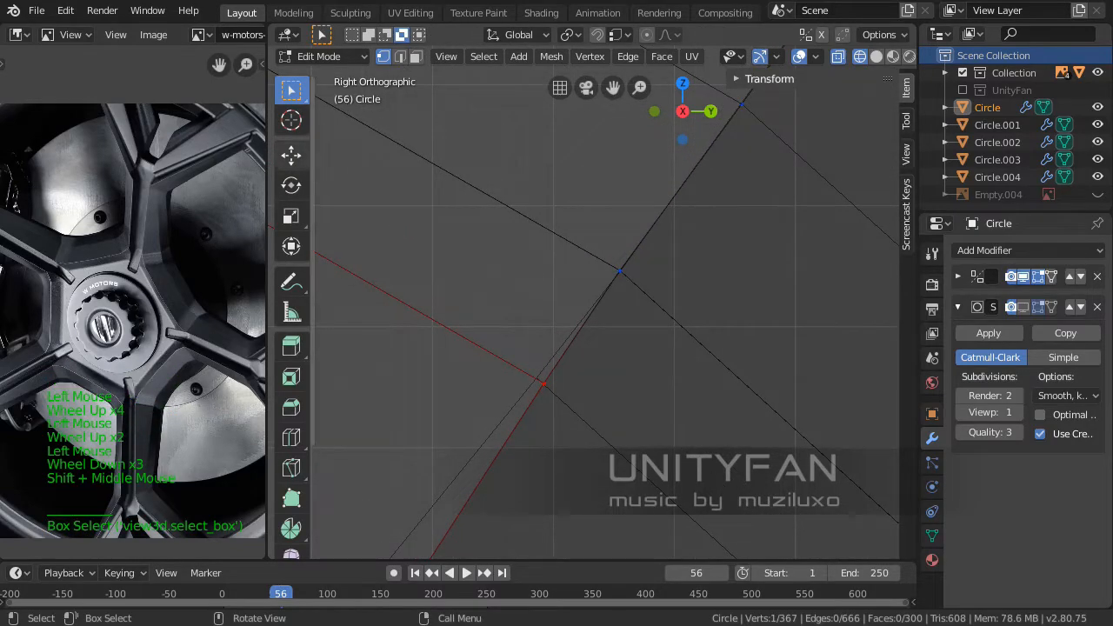
{"action": "left_click", "coordinate": [291, 155]}
{"action": "scroll", "coordinate": [600, 283], "scroll_direction": "up", "scroll_amount": 3}
{"action": "middle_click_drag", "start_coordinate": [563, 394], "coordinate": [603, 282], "text": "shift"}
{"action": "scroll", "coordinate": [603, 281], "scroll_direction": "up", "scroll_amount": 3}
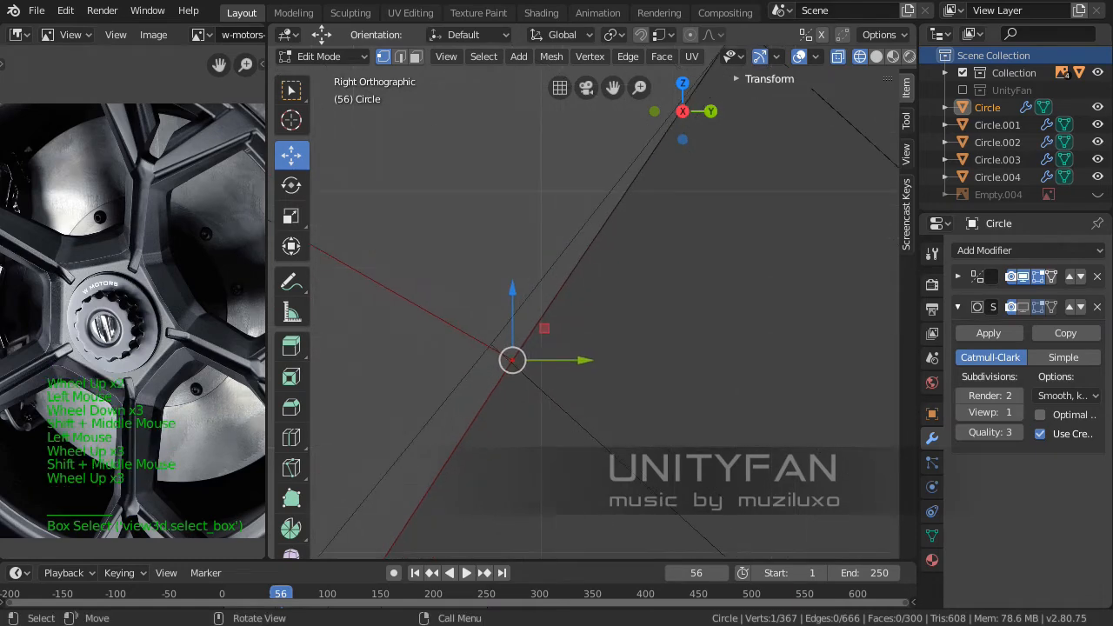
{"action": "scroll", "coordinate": [592, 302], "scroll_direction": "up", "scroll_amount": 2}
{"action": "middle_click_drag", "start_coordinate": [476, 385], "coordinate": [554, 351], "text": "shift"}
{"action": "scroll", "coordinate": [554, 350], "scroll_direction": "up", "scroll_amount": 2}
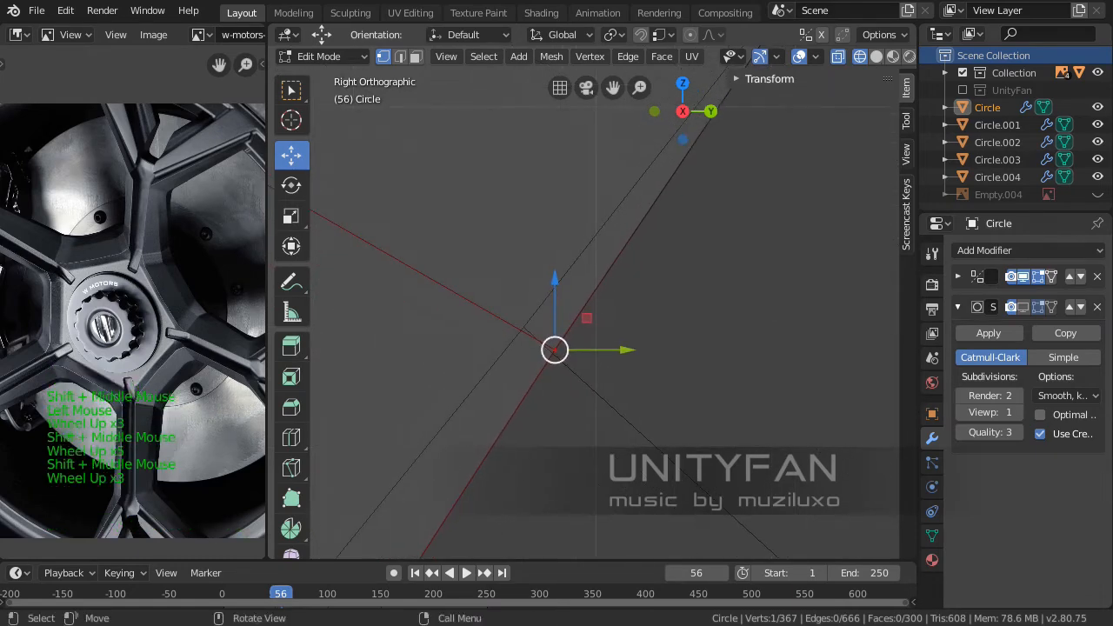
{"action": "left_click_drag", "start_coordinate": [555, 350], "coordinate": [537, 341]}
{"action": "left_click", "coordinate": [537, 341]}
Examine the outer joint edge farther along, as far as the next group of three closely spaced vertices
{"action": "scroll", "coordinate": [536, 341], "scroll_direction": "down", "scroll_amount": 18}
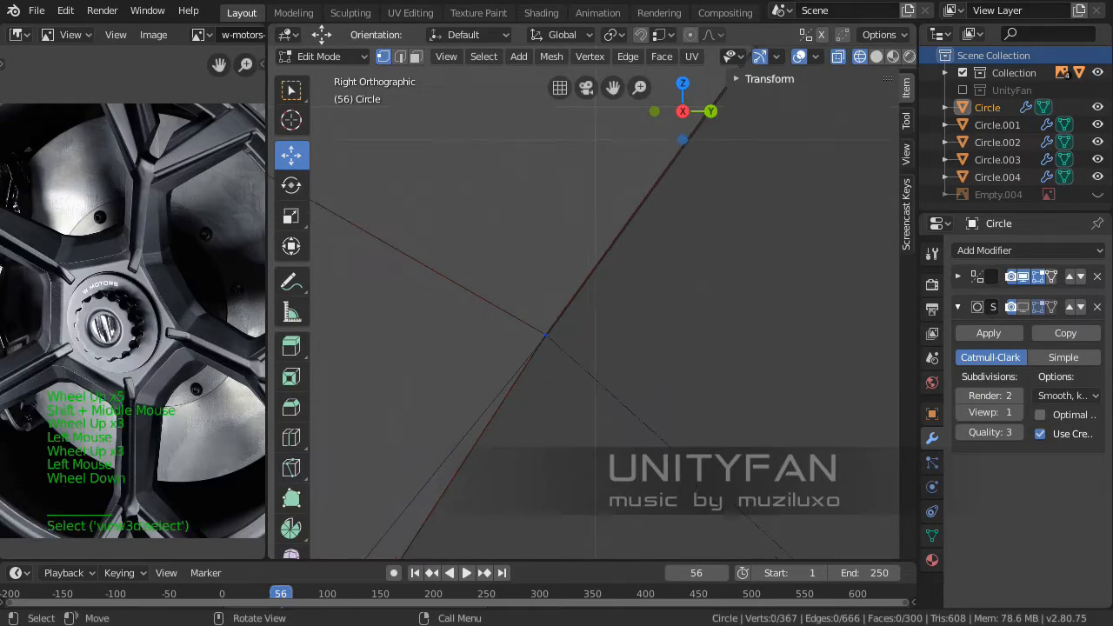
{"action": "scroll", "coordinate": [591, 313], "scroll_direction": "down", "scroll_amount": 2}
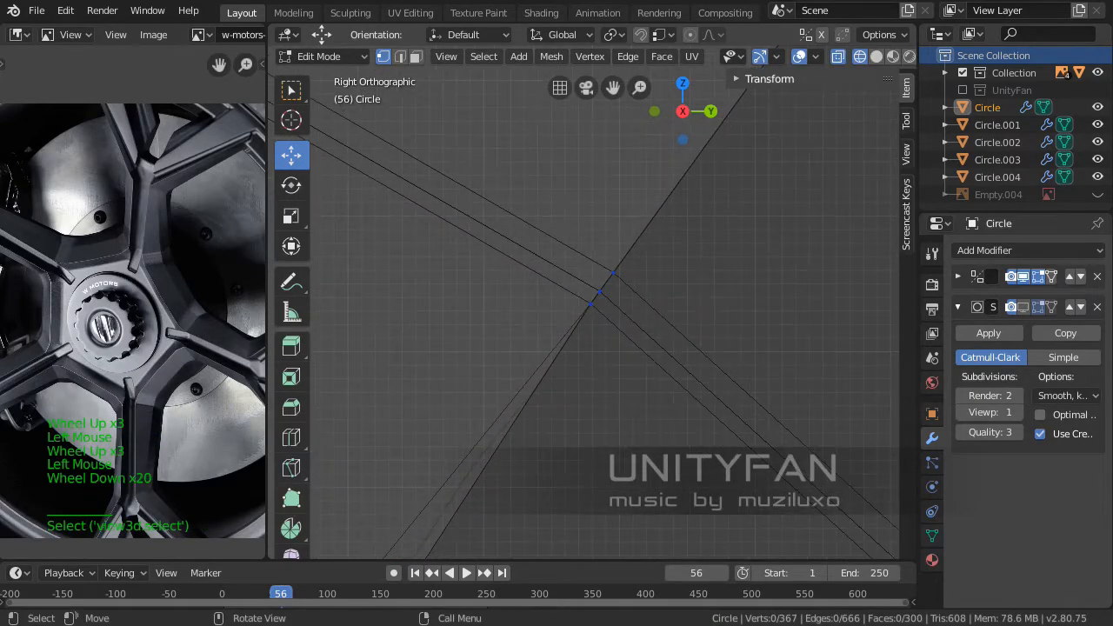
{"action": "middle_click_drag", "start_coordinate": [591, 313], "coordinate": [608, 348], "text": "shift"}
{"action": "scroll", "coordinate": [609, 347], "scroll_direction": "down", "scroll_amount": 8}
{"action": "mouse_move", "coordinate": [540, 348]}
{"action": "middle_mouse_down", "text": "shift"}
{"action": "mouse_move", "coordinate": [557, 331]}
{"action": "mouse_move", "coordinate": [546, 355]}
{"action": "middle_mouse_up", "text": "shift"}
{"action": "scroll", "coordinate": [556, 330], "scroll_direction": "up", "scroll_amount": 4}
{"action": "scroll", "coordinate": [547, 355], "scroll_direction": "up", "scroll_amount": 3}
{"action": "scroll", "coordinate": [543, 348], "scroll_direction": "up", "scroll_amount": 4}
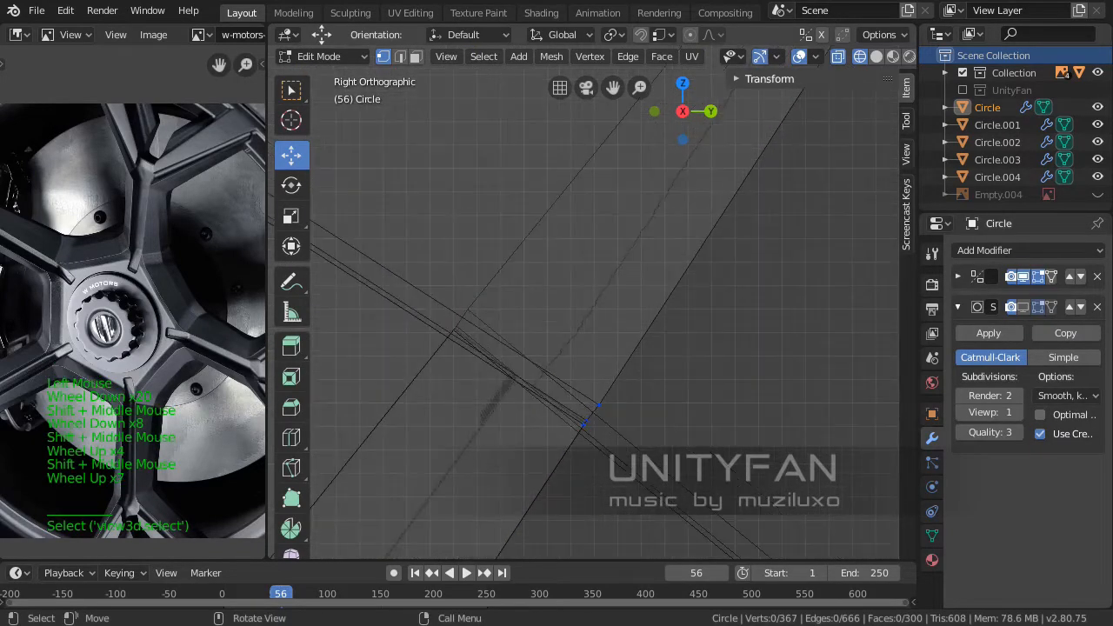
{"action": "left_click", "coordinate": [292, 90]}
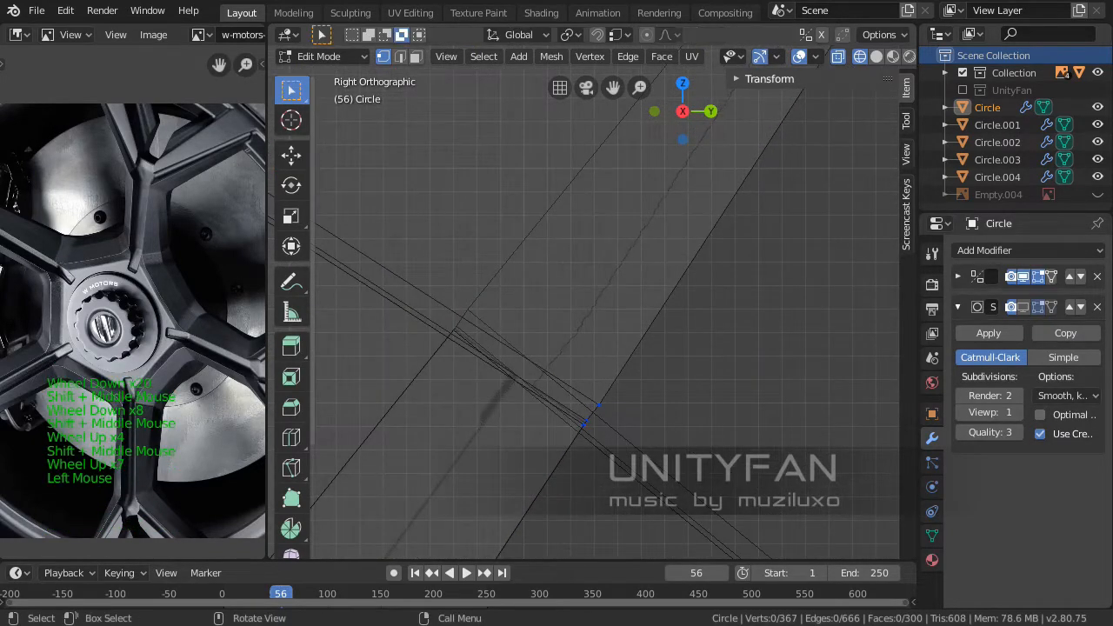
{"action": "left_click", "coordinate": [291, 155]}
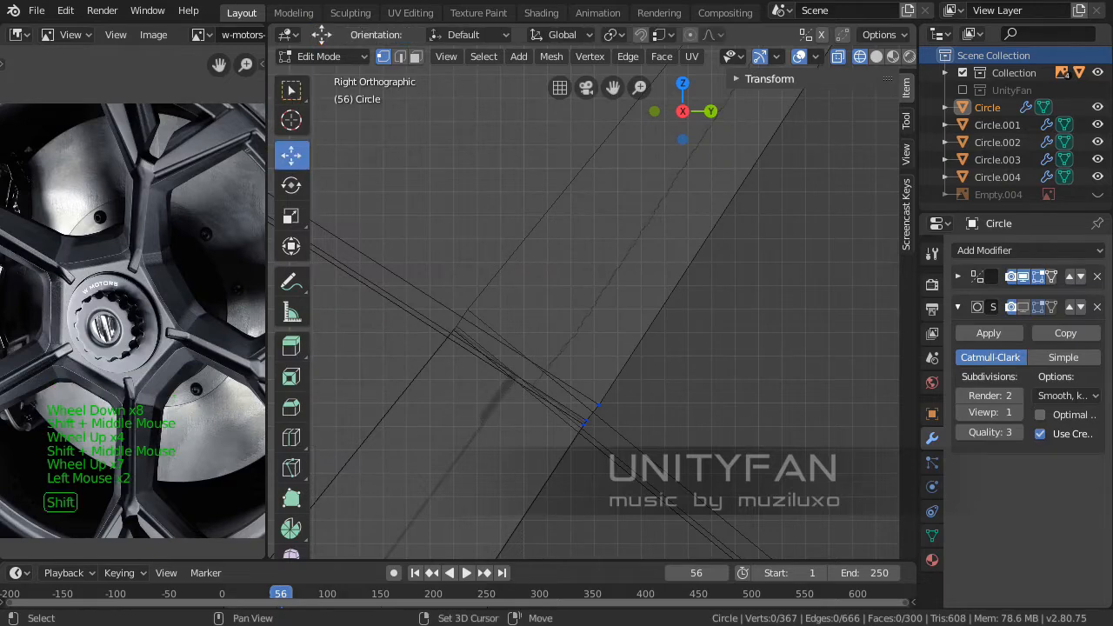
{"action": "scroll", "coordinate": [553, 323], "scroll_direction": "up", "scroll_amount": 3}
{"action": "middle_click_drag", "start_coordinate": [592, 400], "coordinate": [663, 355], "text": "shift"}
{"action": "scroll", "coordinate": [663, 355], "scroll_direction": "up", "scroll_amount": 1}
{"action": "scroll", "coordinate": [663, 355], "scroll_direction": "up", "scroll_amount": 1}
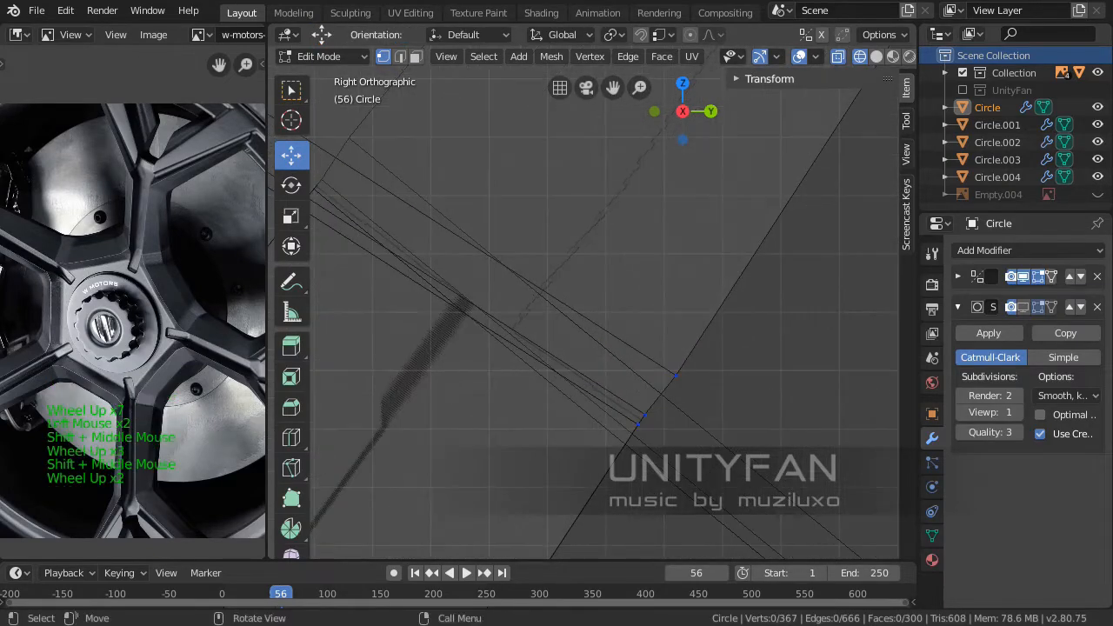
Select the three closely spaced outer vertices of this next group and move them together inward onto the joint edge line
{"action": "left_click_drag", "start_coordinate": [720, 390], "coordinate": [634, 344]}
{"action": "left_click_drag", "start_coordinate": [715, 456], "coordinate": [617, 381]}
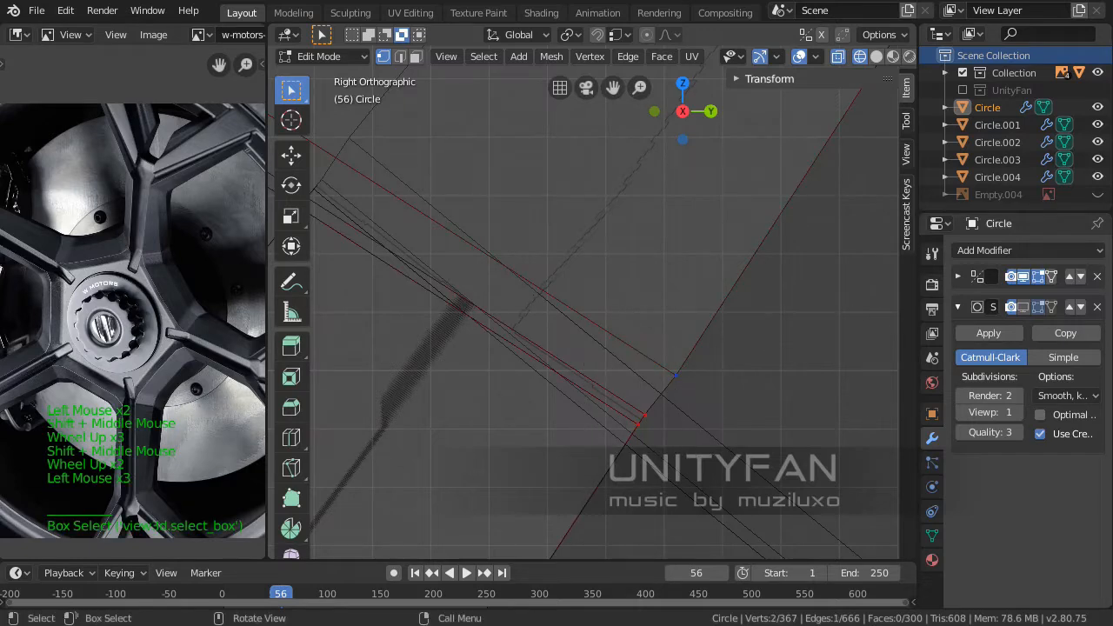
{"action": "left_click", "coordinate": [676, 375], "text": "shift"}
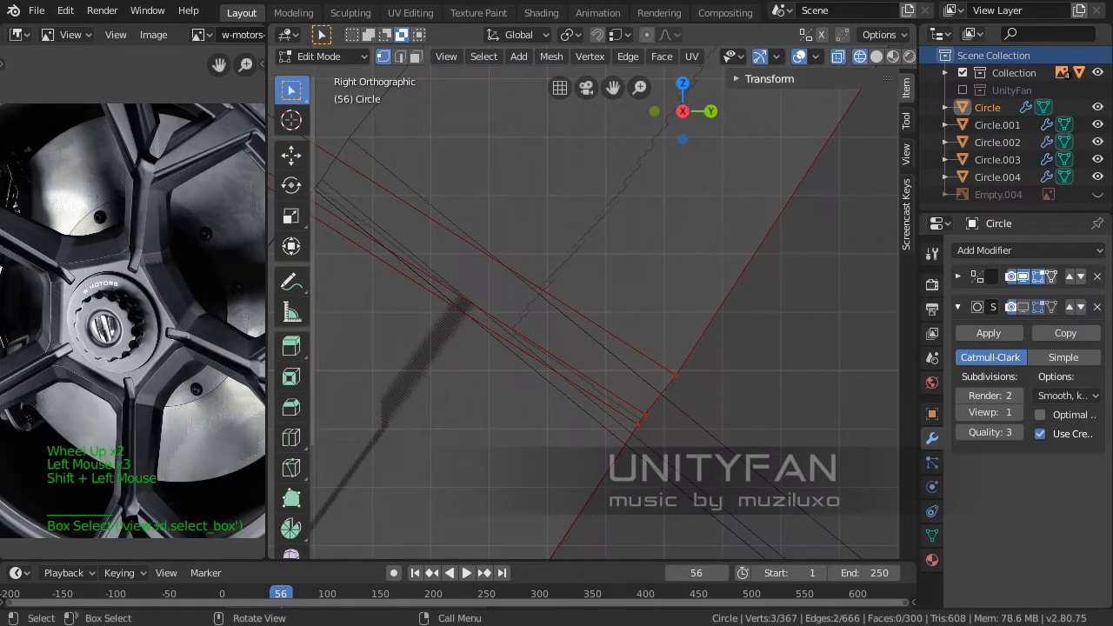
{"action": "left_click", "coordinate": [292, 154]}
{"action": "left_click_drag", "start_coordinate": [653, 405], "coordinate": [479, 303]}
Box-select only the uppermost vertex of the moved group and shift it slightly inward onto the joint edge line
{"action": "mouse_move", "coordinate": [479, 304]}
{"action": "middle_mouse_down", "text": "shift"}
{"action": "mouse_move", "coordinate": [597, 332]}
{"action": "mouse_move", "coordinate": [490, 317]}
{"action": "middle_mouse_up", "text": "shift"}
{"action": "scroll", "coordinate": [596, 332], "scroll_direction": "up", "scroll_amount": 4}
{"action": "scroll", "coordinate": [597, 332], "scroll_direction": "up", "scroll_amount": 4}
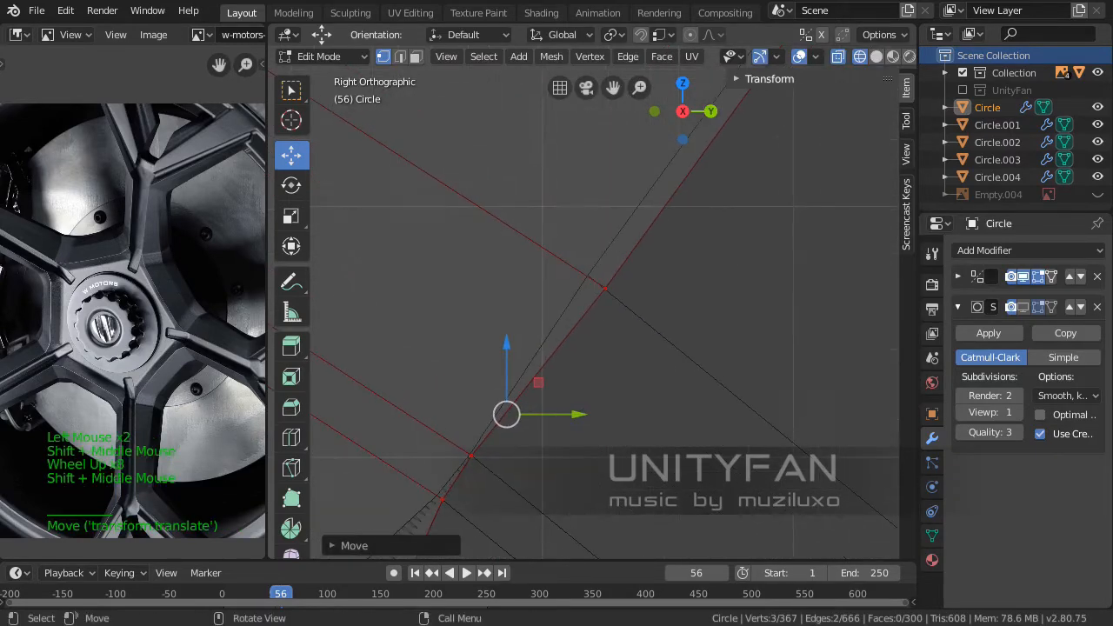
{"action": "left_click", "coordinate": [292, 90]}
{"action": "left_click_drag", "start_coordinate": [566, 267], "coordinate": [649, 330]}
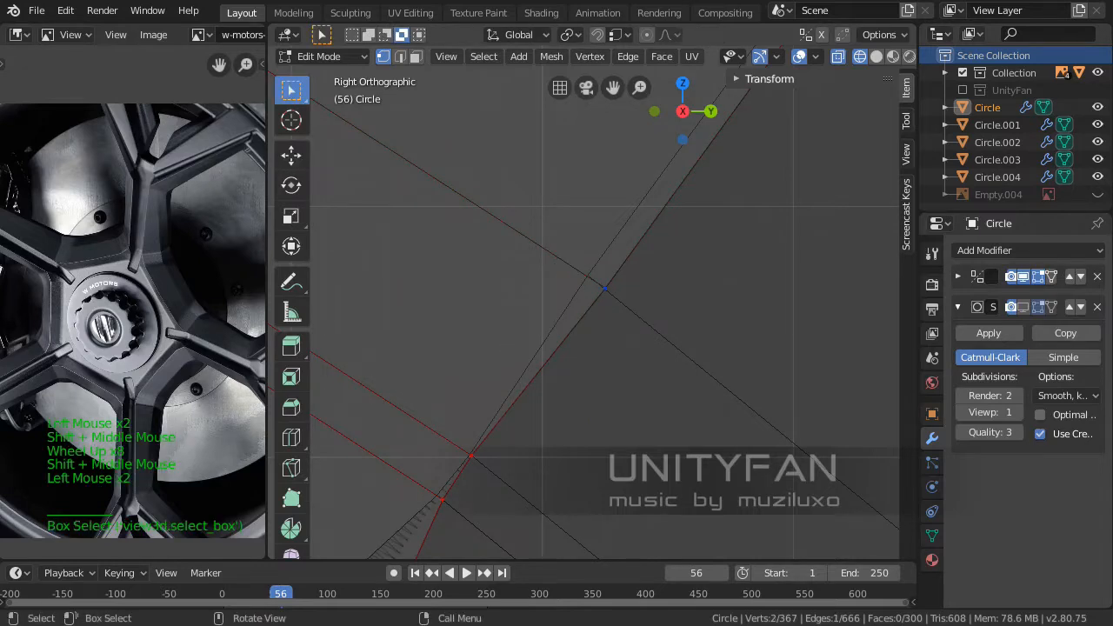
{"action": "left_click_drag", "start_coordinate": [576, 275], "coordinate": [646, 349]}
{"action": "left_click_drag", "start_coordinate": [534, 275], "coordinate": [631, 399]}
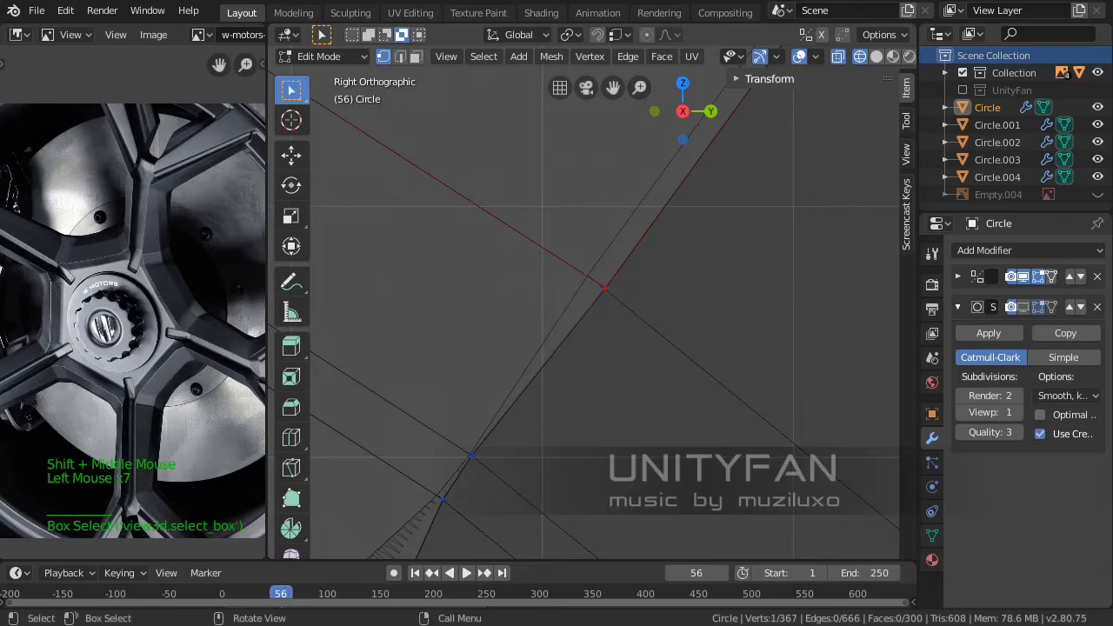
{"action": "left_click", "coordinate": [291, 153]}
{"action": "middle_click_drag", "start_coordinate": [633, 297], "coordinate": [590, 329], "text": "shift"}
{"action": "scroll", "coordinate": [590, 328], "scroll_direction": "up", "scroll_amount": 2}
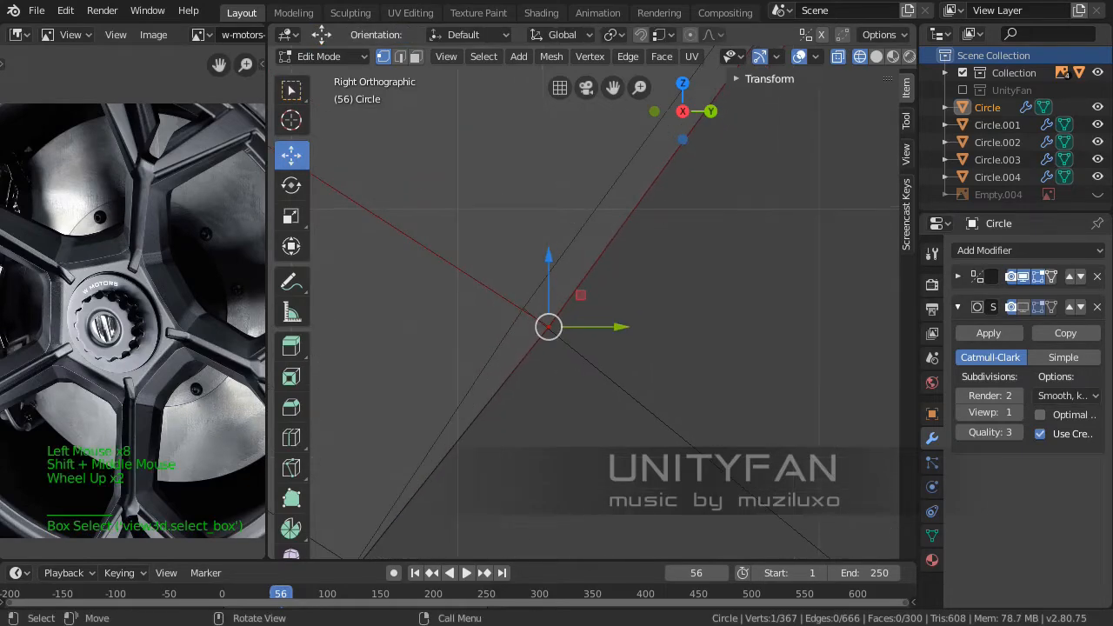
{"action": "left_click_drag", "start_coordinate": [549, 327], "coordinate": [536, 318]}
{"action": "scroll", "coordinate": [536, 318], "scroll_direction": "down", "scroll_amount": 3}
{"action": "middle_click_drag", "start_coordinate": [536, 319], "coordinate": [645, 176], "text": "shift"}
{"action": "scroll", "coordinate": [645, 176], "scroll_direction": "up", "scroll_amount": 4}
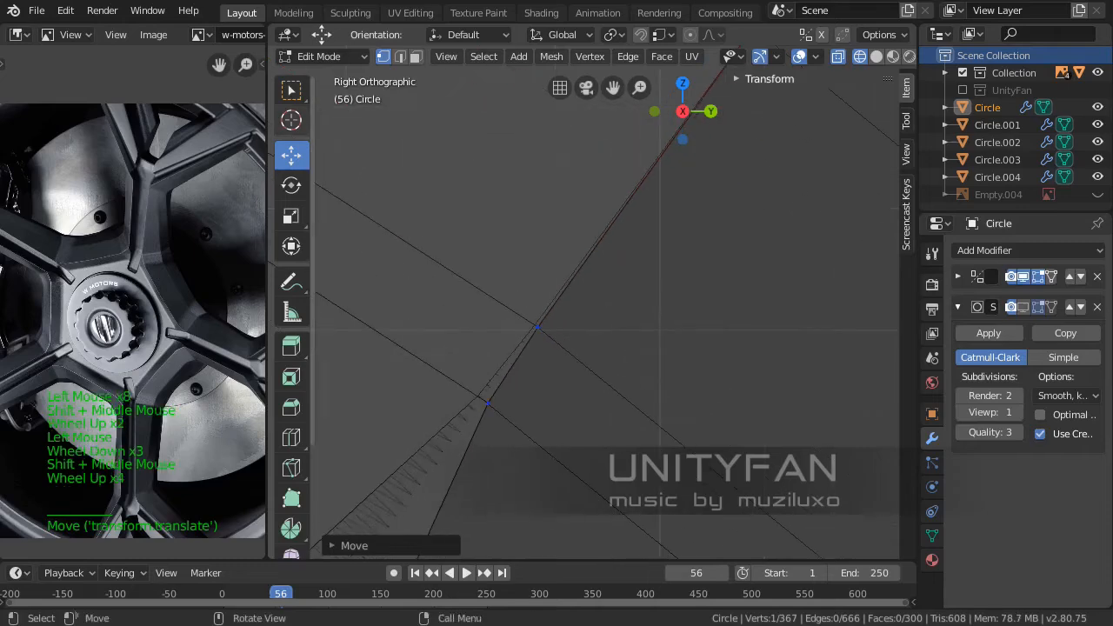
{"action": "left_click", "coordinate": [291, 90]}
{"action": "left_click_drag", "start_coordinate": [455, 391], "coordinate": [542, 462]}
{"action": "scroll", "coordinate": [542, 462], "scroll_direction": "up", "scroll_amount": 3}
{"action": "middle_click_drag", "start_coordinate": [542, 462], "coordinate": [614, 464], "text": "shift"}
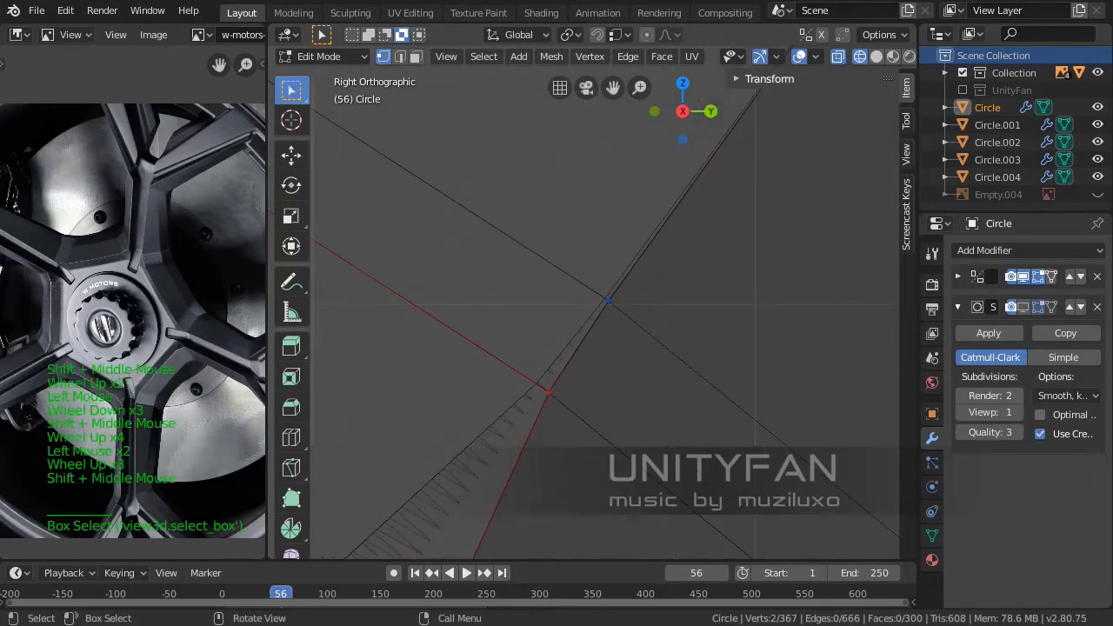
{"action": "left_click", "coordinate": [292, 155]}
{"action": "scroll", "coordinate": [292, 155], "scroll_direction": "up", "scroll_amount": 1}
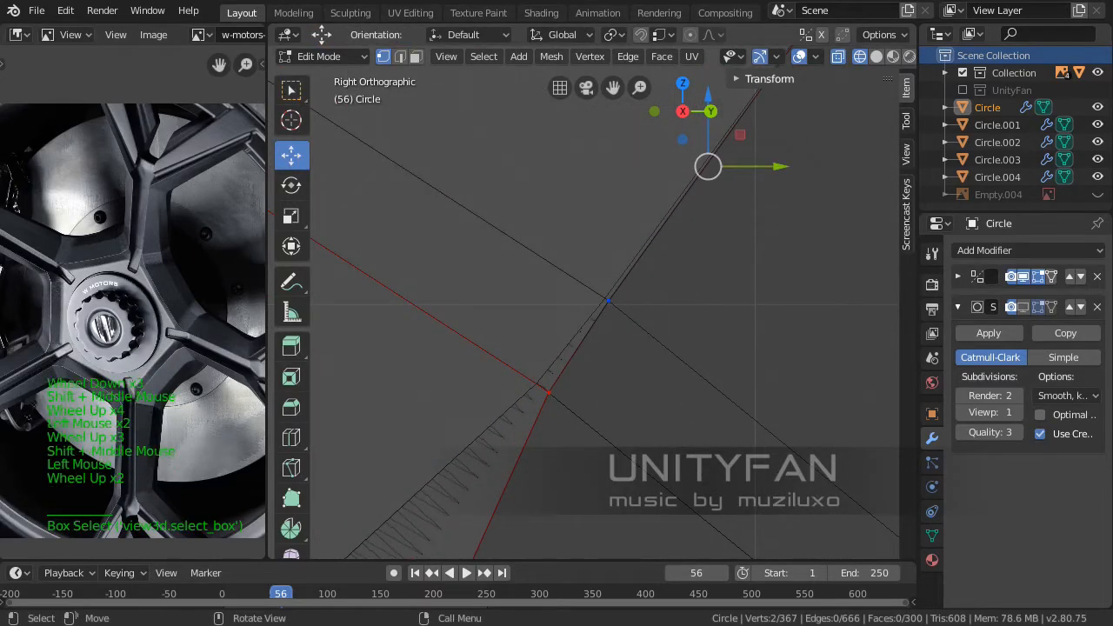
{"action": "scroll", "coordinate": [592, 322], "scroll_direction": "down", "scroll_amount": 6}
{"action": "middle_click_drag", "start_coordinate": [629, 255], "coordinate": [609, 288], "text": "shift"}
{"action": "scroll", "coordinate": [574, 343], "scroll_direction": "up", "scroll_amount": 1}
{"action": "scroll", "coordinate": [574, 342], "scroll_direction": "up", "scroll_amount": 1}
{"action": "scroll", "coordinate": [609, 288], "scroll_direction": "up", "scroll_amount": 2}
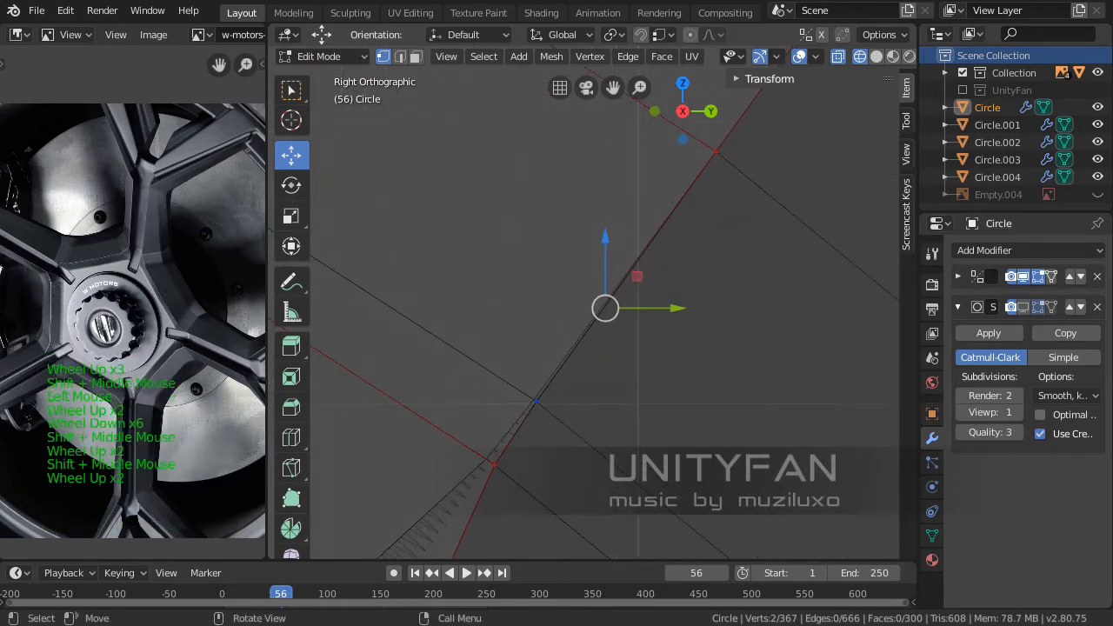
Box-select only the lowest vertex of the three-point group and shift it slightly inward onto the joint edge line
{"action": "left_click", "coordinate": [291, 90]}
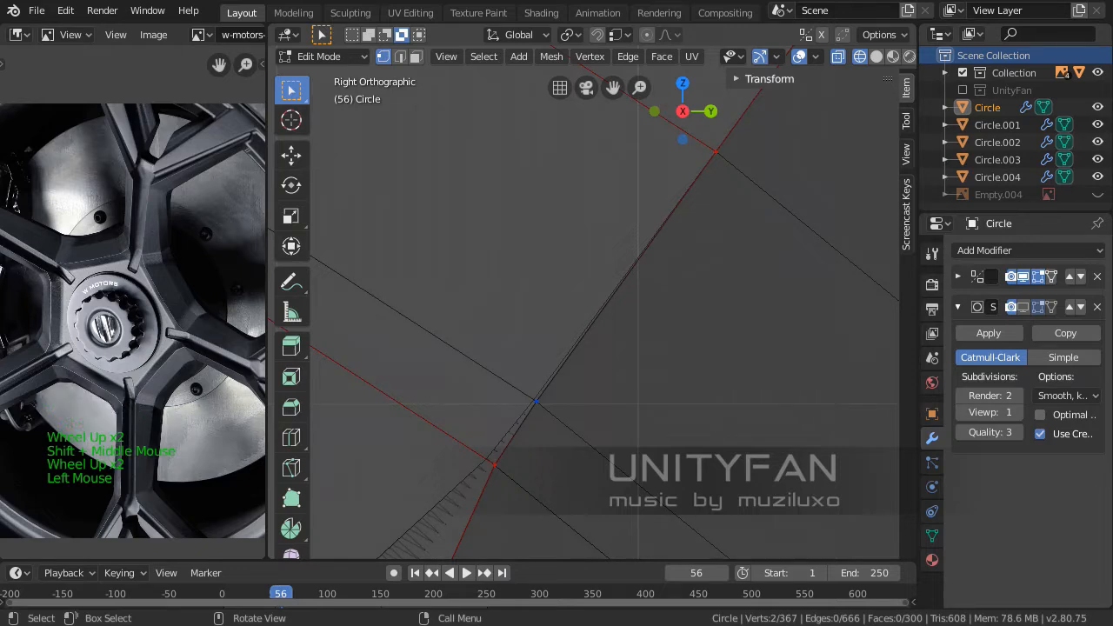
{"action": "middle_click_drag", "start_coordinate": [591, 330], "coordinate": [593, 318], "text": "shift"}
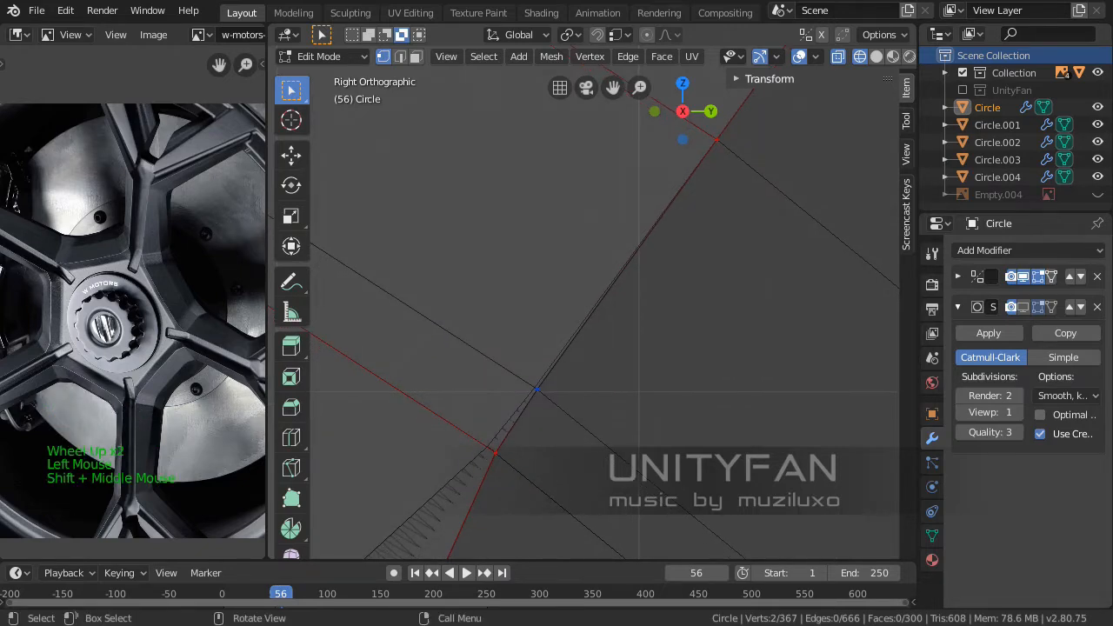
{"action": "left_click", "coordinate": [593, 318]}
{"action": "left_click_drag", "start_coordinate": [543, 465], "coordinate": [472, 437]}
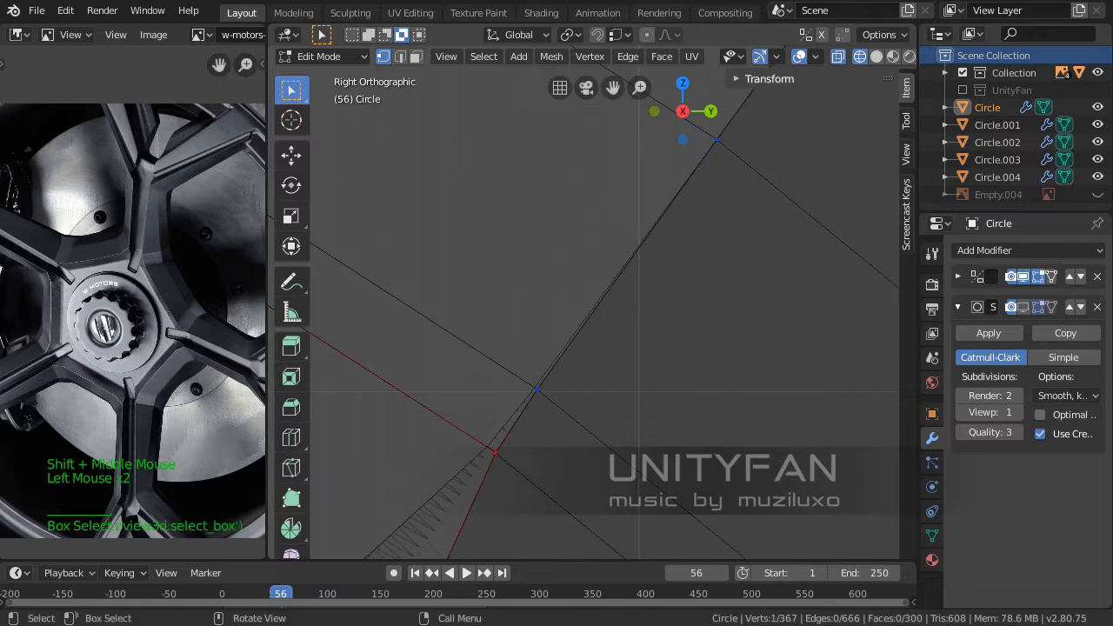
{"action": "middle_click_drag", "start_coordinate": [471, 436], "coordinate": [507, 338], "text": "shift"}
{"action": "scroll", "coordinate": [496, 382], "scroll_direction": "up", "scroll_amount": 2}
{"action": "left_click", "coordinate": [291, 156]}
{"action": "scroll", "coordinate": [507, 337], "scroll_direction": "up", "scroll_amount": 2}
{"action": "left_click_drag", "start_coordinate": [543, 414], "coordinate": [538, 411]}
Clear the selection, box-select only the middle vertex of the group, and nudge it slightly onto the joint edge line
{"action": "left_click", "coordinate": [291, 91]}
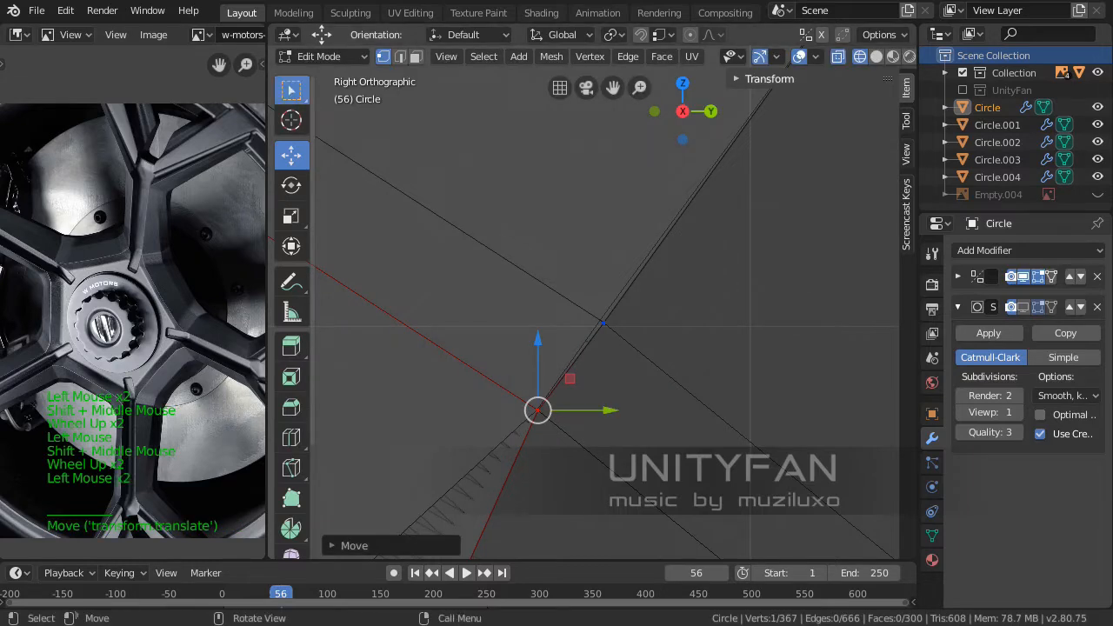
{"action": "left_click_drag", "start_coordinate": [586, 304], "coordinate": [622, 341]}
{"action": "left_click", "coordinate": [292, 156]}
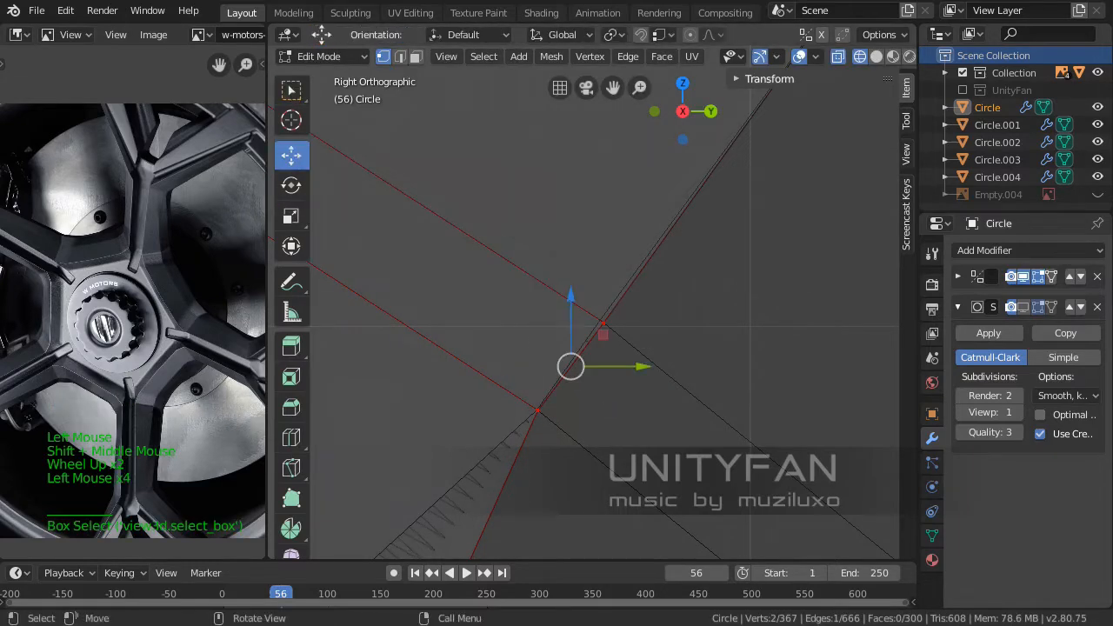
{"action": "middle_click_drag", "start_coordinate": [609, 374], "coordinate": [564, 391], "text": "shift"}
{"action": "scroll", "coordinate": [563, 391], "scroll_direction": "up", "scroll_amount": 1}
{"action": "left_click_drag", "start_coordinate": [597, 384], "coordinate": [598, 384]}
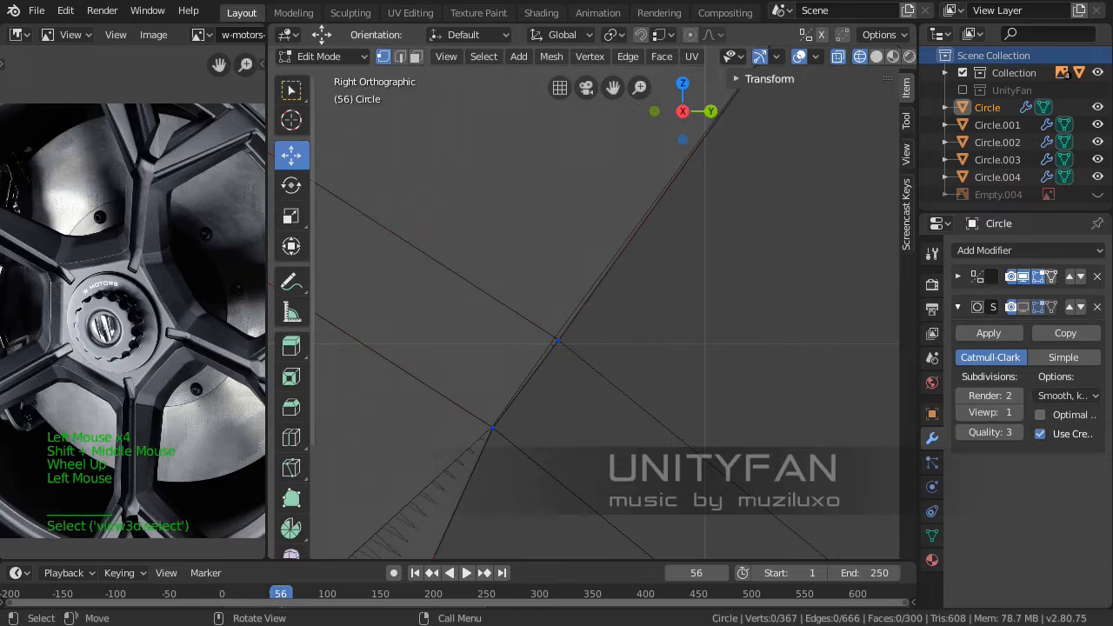
{"action": "left_click", "coordinate": [292, 90]}
{"action": "left_click_drag", "start_coordinate": [509, 293], "coordinate": [600, 339]}
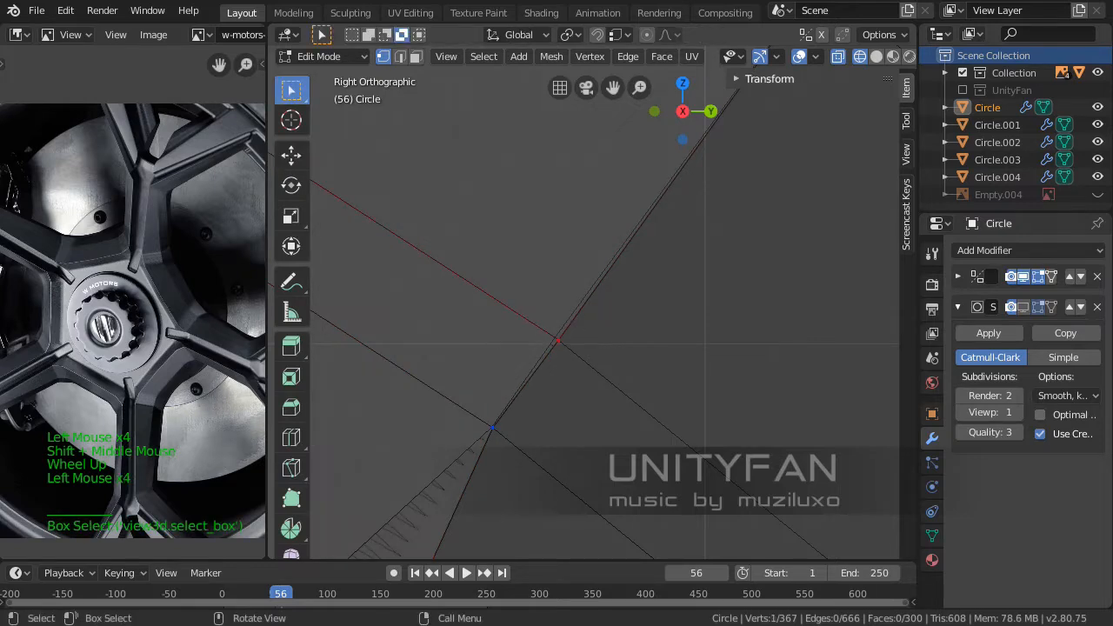
{"action": "left_click", "coordinate": [292, 156]}
{"action": "scroll", "coordinate": [291, 156], "scroll_direction": "up", "scroll_amount": 2}
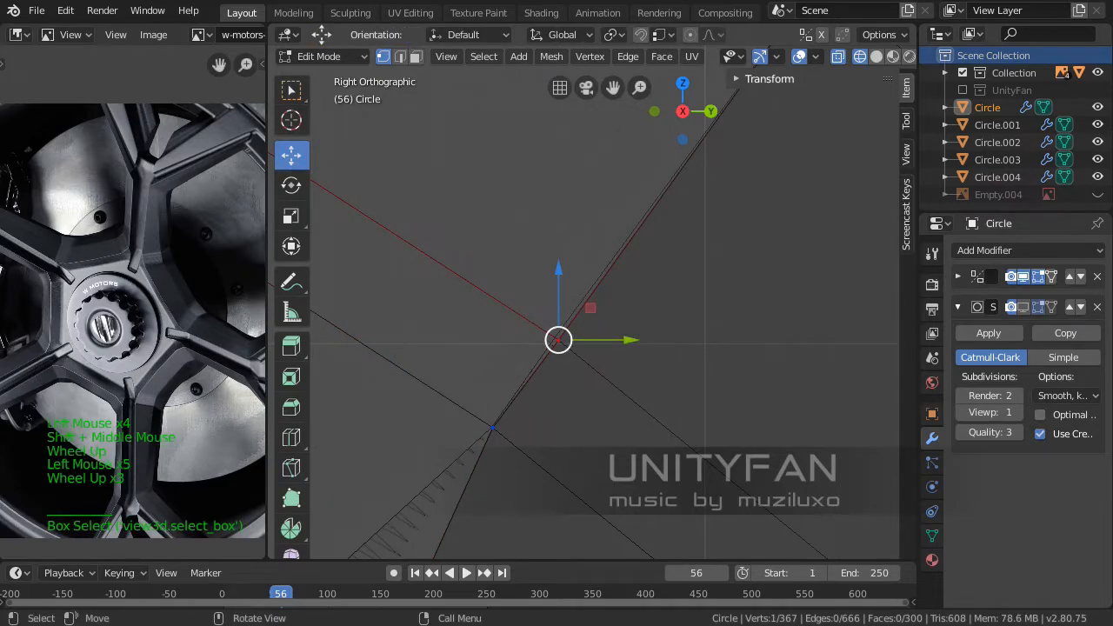
{"action": "left_click_drag", "start_coordinate": [558, 340], "coordinate": [557, 341]}
Try to move the next group of closely spaced outer vertices farther down the joint edge, and undo the move
{"action": "scroll", "coordinate": [558, 341], "scroll_direction": "down", "scroll_amount": 15}
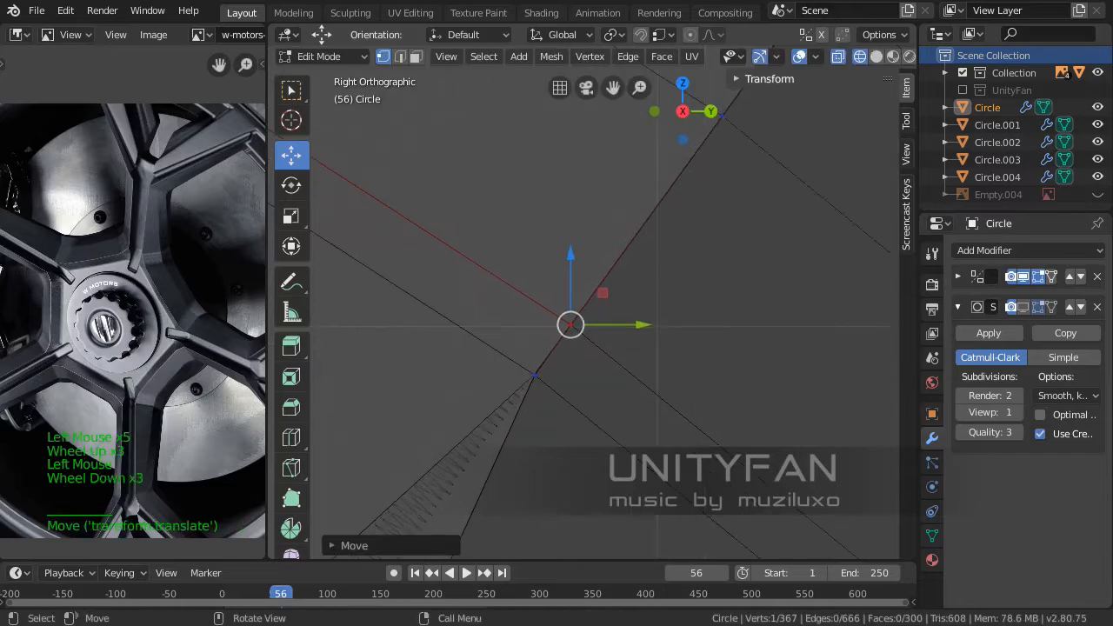
{"action": "middle_click_drag", "start_coordinate": [558, 341], "coordinate": [684, 197], "text": "shift"}
{"action": "scroll", "coordinate": [592, 302], "scroll_direction": "down", "scroll_amount": 7}
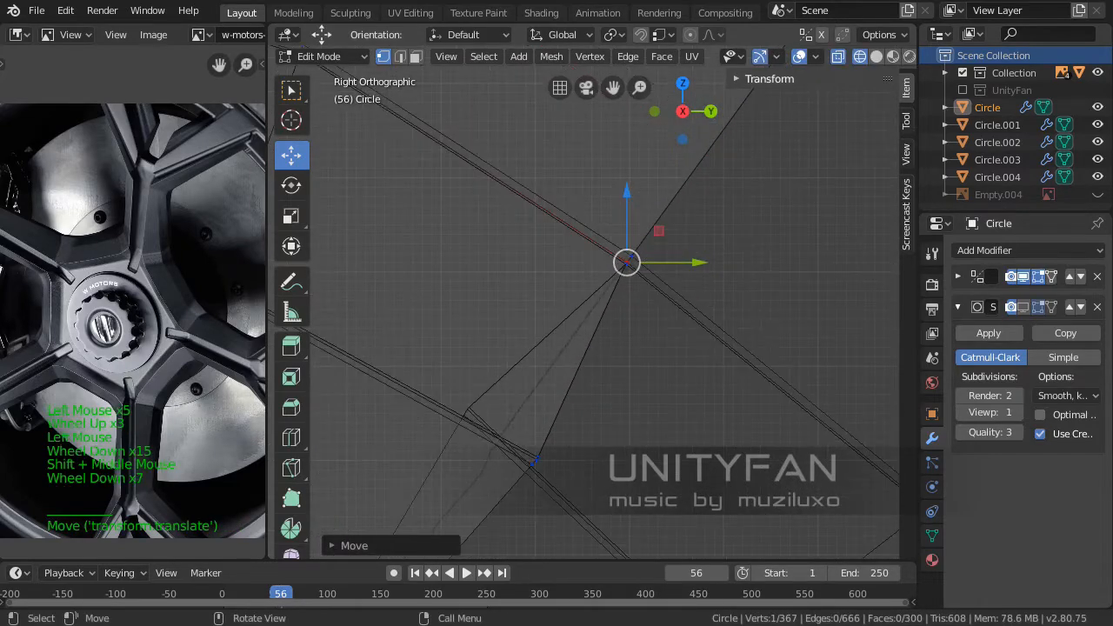
{"action": "middle_click_drag", "start_coordinate": [557, 382], "coordinate": [592, 272], "text": "shift"}
{"action": "scroll", "coordinate": [593, 302], "scroll_direction": "up", "scroll_amount": 7}
{"action": "middle_click_drag", "start_coordinate": [556, 348], "coordinate": [602, 331], "text": "shift"}
{"action": "scroll", "coordinate": [557, 330], "scroll_direction": "up", "scroll_amount": 1}
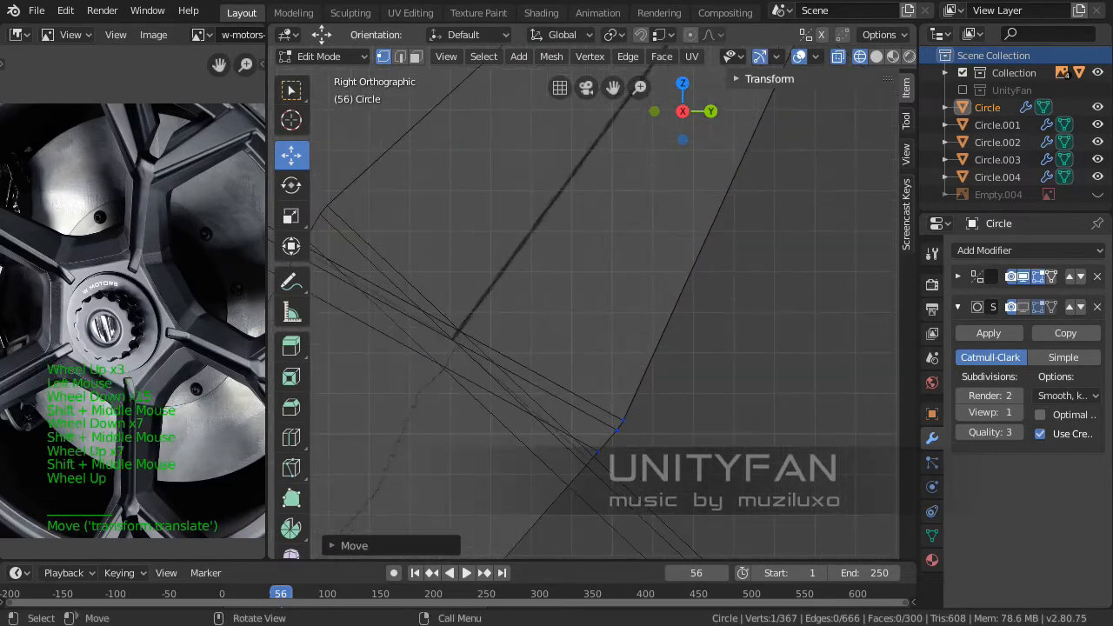
{"action": "left_click", "coordinate": [292, 91]}
{"action": "left_click", "coordinate": [292, 155]}
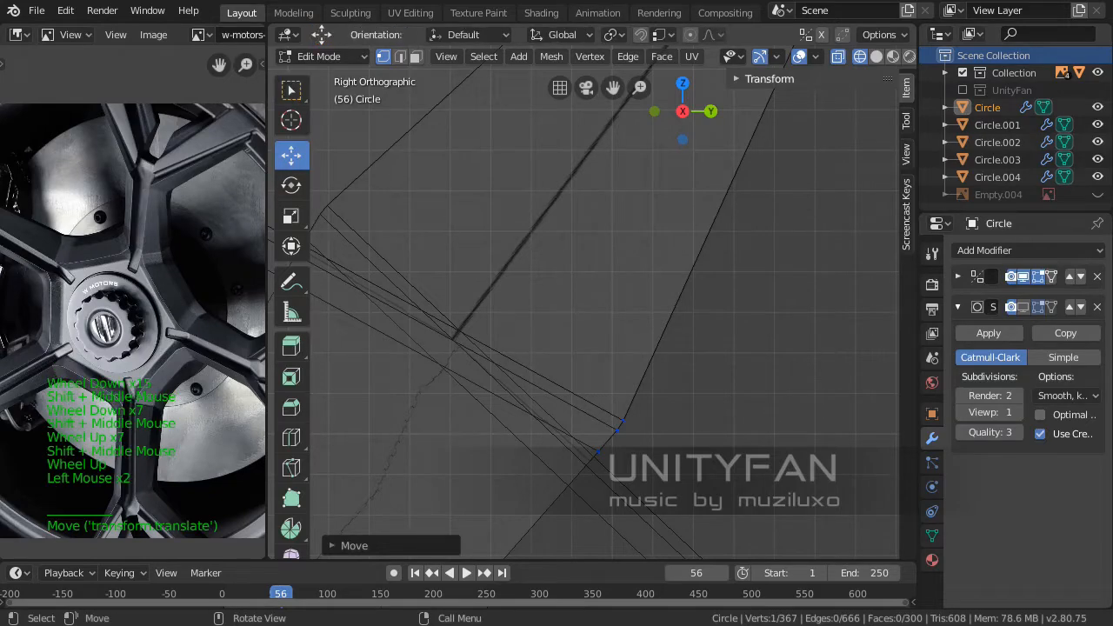
{"action": "left_click_drag", "start_coordinate": [617, 429], "coordinate": [611, 424]}
{"action": "scroll", "coordinate": [592, 303], "scroll_direction": "down", "scroll_amount": 8}
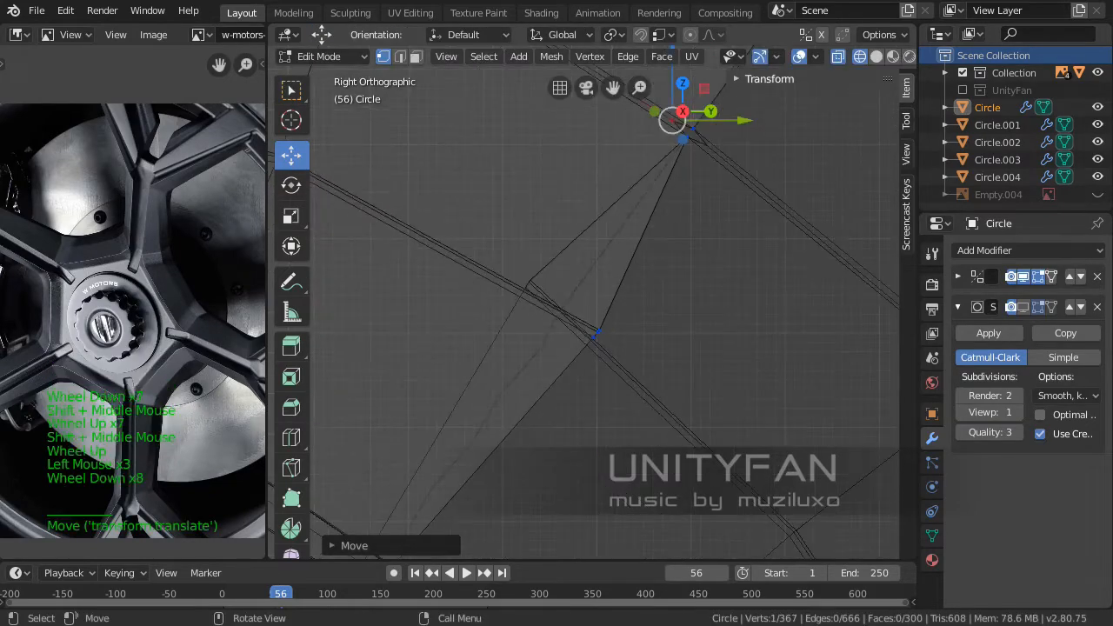
{"action": "middle_click_drag", "start_coordinate": [600, 335], "coordinate": [578, 419], "text": "shift"}
{"action": "key", "text": "ctrl+z"}
Box-select the next group of closely spaced outer vertices and inspect the previous group for stray selected vertices
{"action": "left_click", "coordinate": [292, 90]}
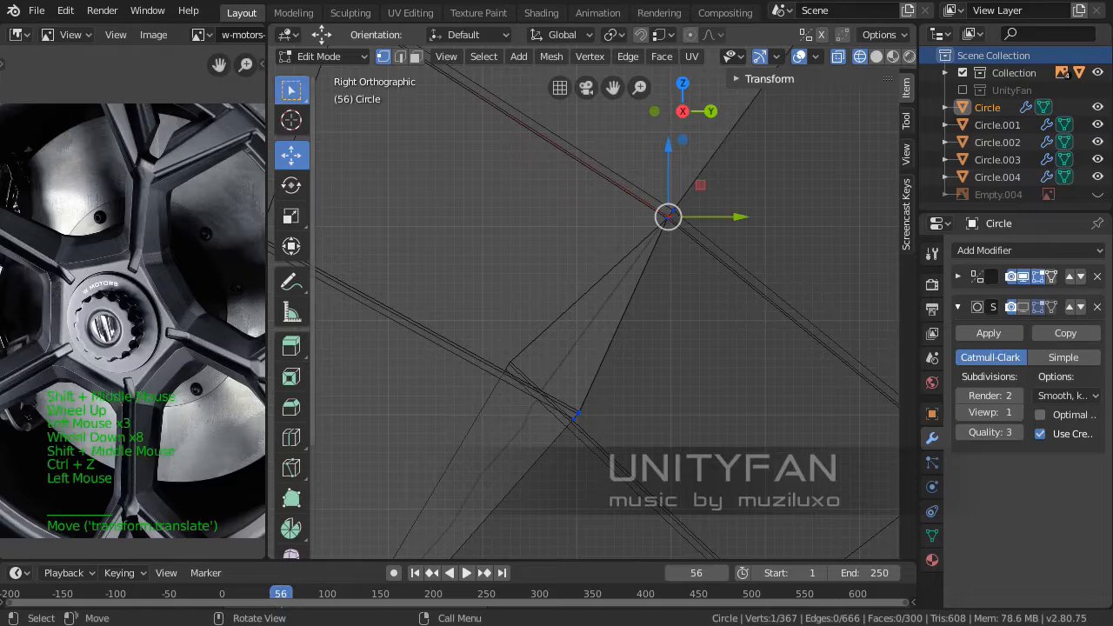
{"action": "left_click_drag", "start_coordinate": [555, 376], "coordinate": [649, 455]}
{"action": "scroll", "coordinate": [600, 330], "scroll_direction": "up", "scroll_amount": 3}
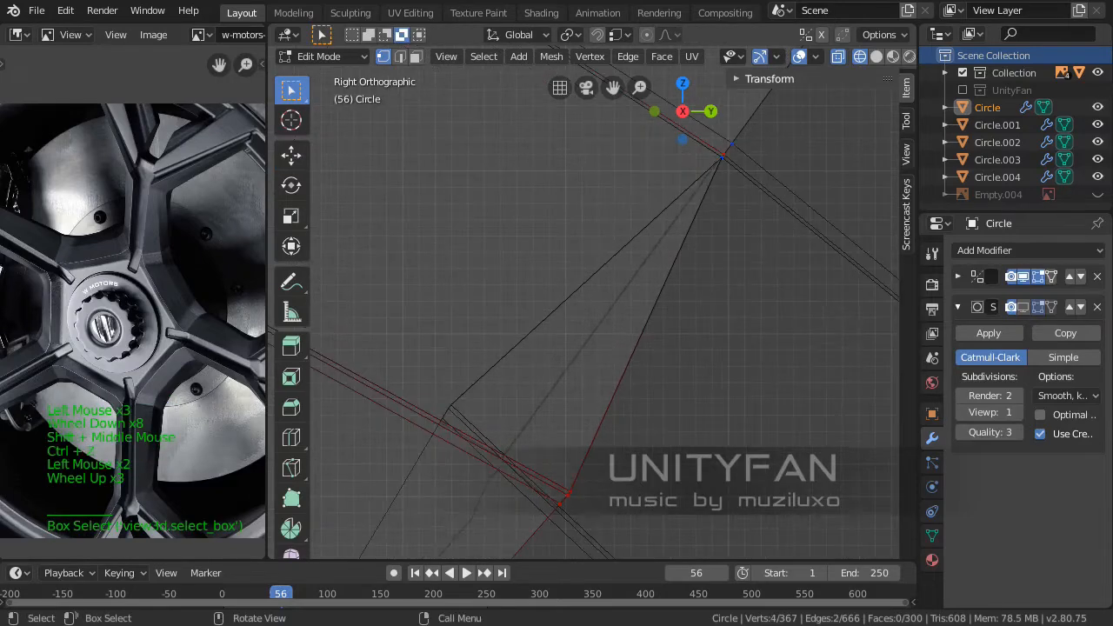
{"action": "middle_click_drag", "start_coordinate": [600, 348], "coordinate": [637, 244], "text": "shift"}
{"action": "left_click", "coordinate": [292, 154]}
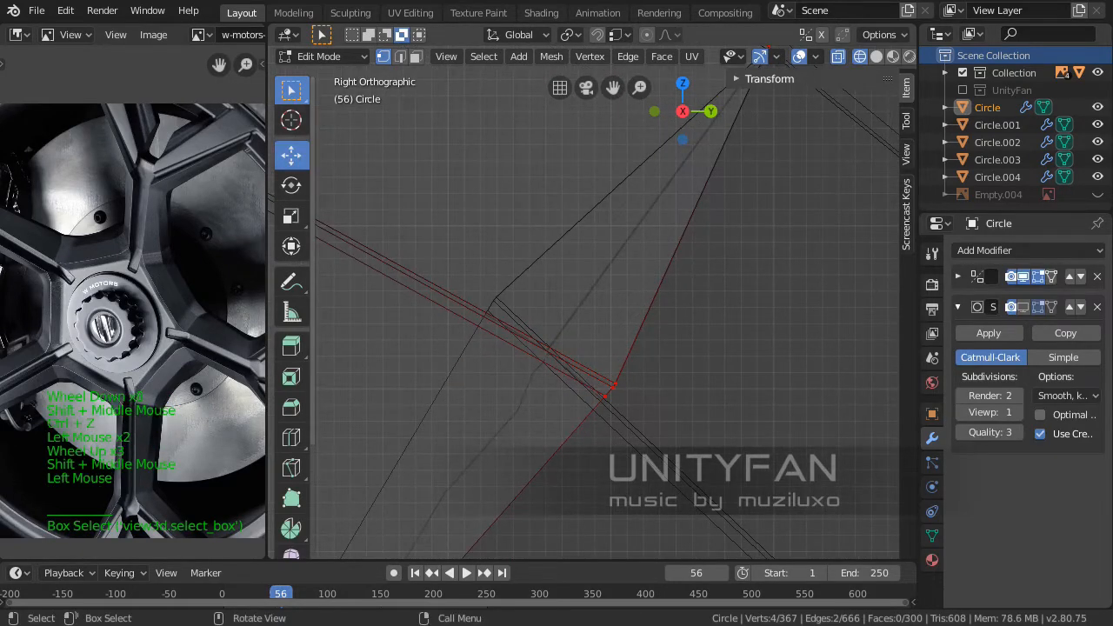
{"action": "scroll", "coordinate": [608, 331], "scroll_direction": "up", "scroll_amount": 2}
{"action": "scroll", "coordinate": [609, 330], "scroll_direction": "down", "scroll_amount": 4}
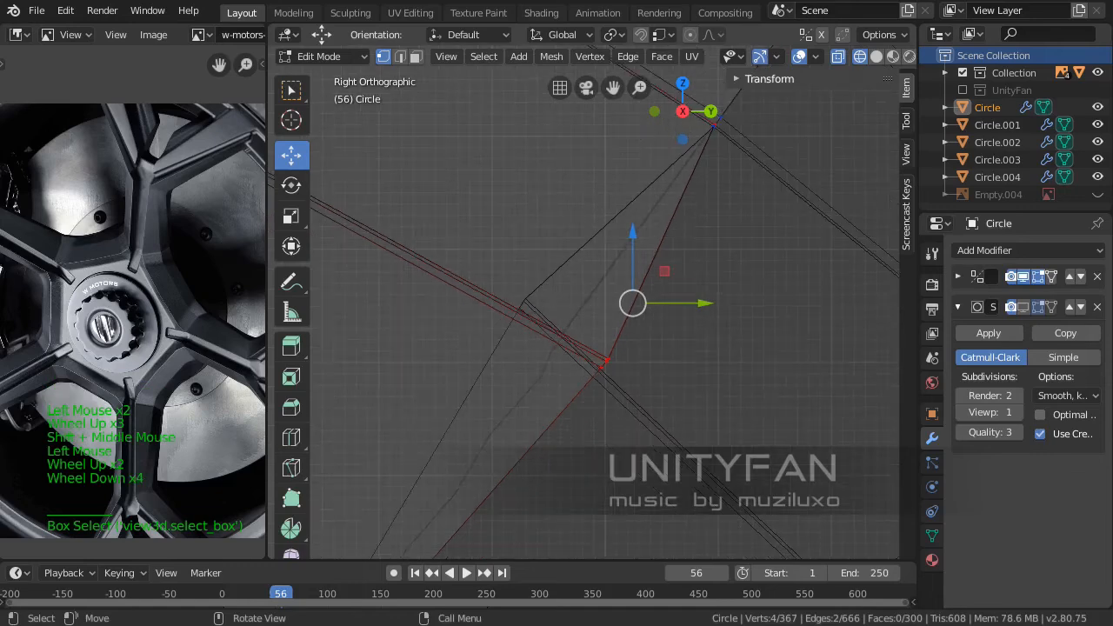
{"action": "middle_click_drag", "start_coordinate": [626, 287], "coordinate": [362, 471], "text": "shift"}
{"action": "scroll", "coordinate": [362, 472], "scroll_direction": "up", "scroll_amount": 3}
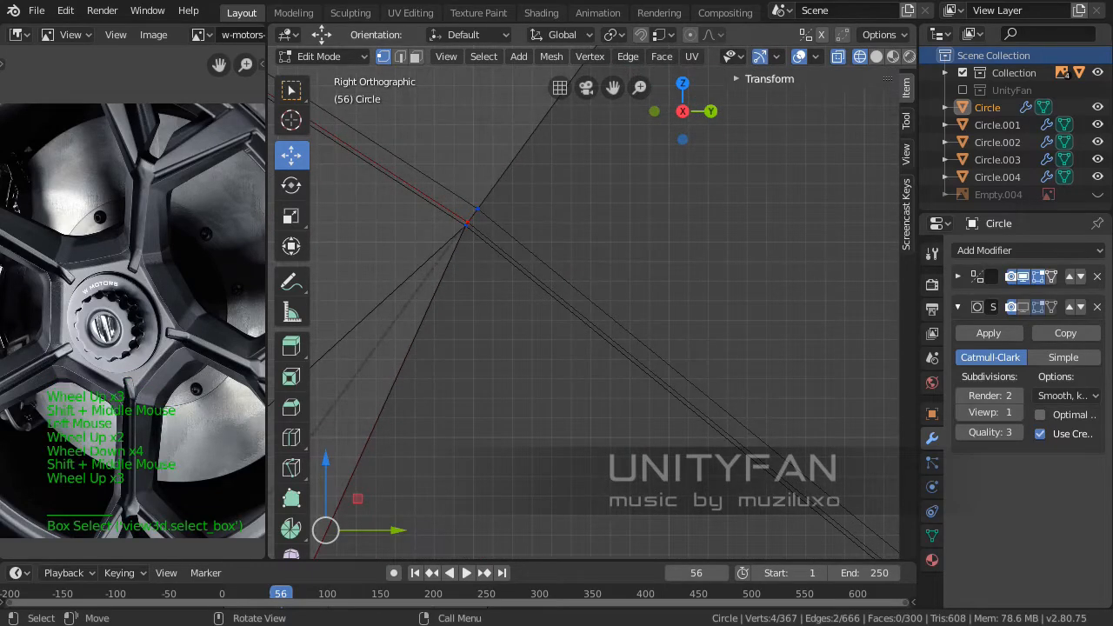
{"action": "middle_click_drag", "start_coordinate": [487, 261], "coordinate": [557, 278], "text": "shift"}
{"action": "scroll", "coordinate": [557, 278], "scroll_direction": "down", "scroll_amount": 1}
{"action": "scroll", "coordinate": [557, 278], "scroll_direction": "up", "scroll_amount": 4}
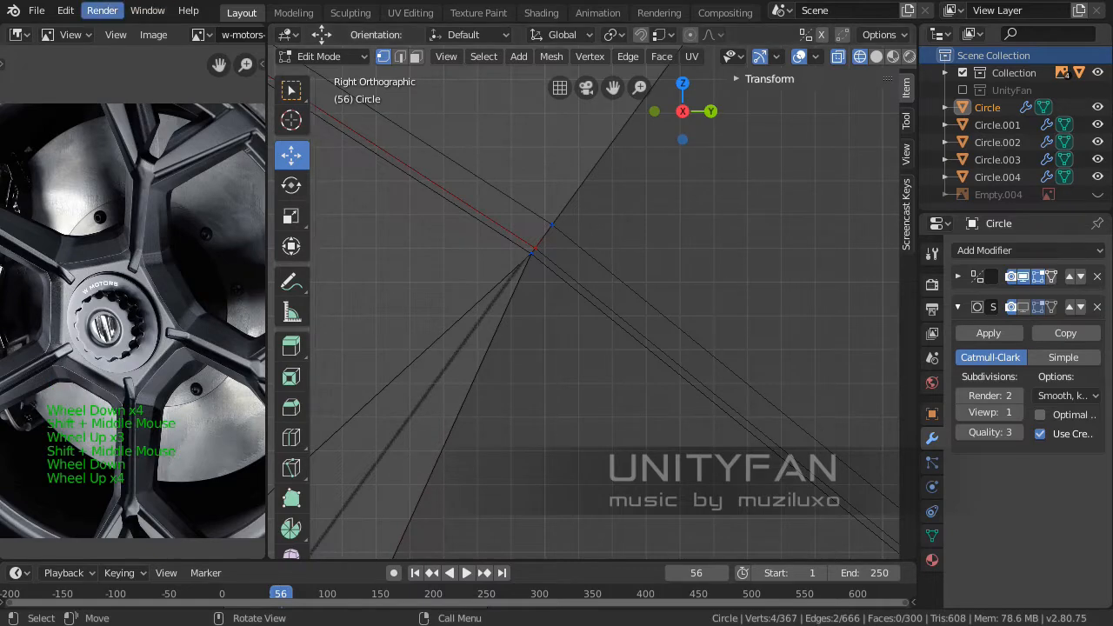
Load the factory preferences, confirm the reset, and close the preferences window
{"action": "left_click", "coordinate": [65, 11]}
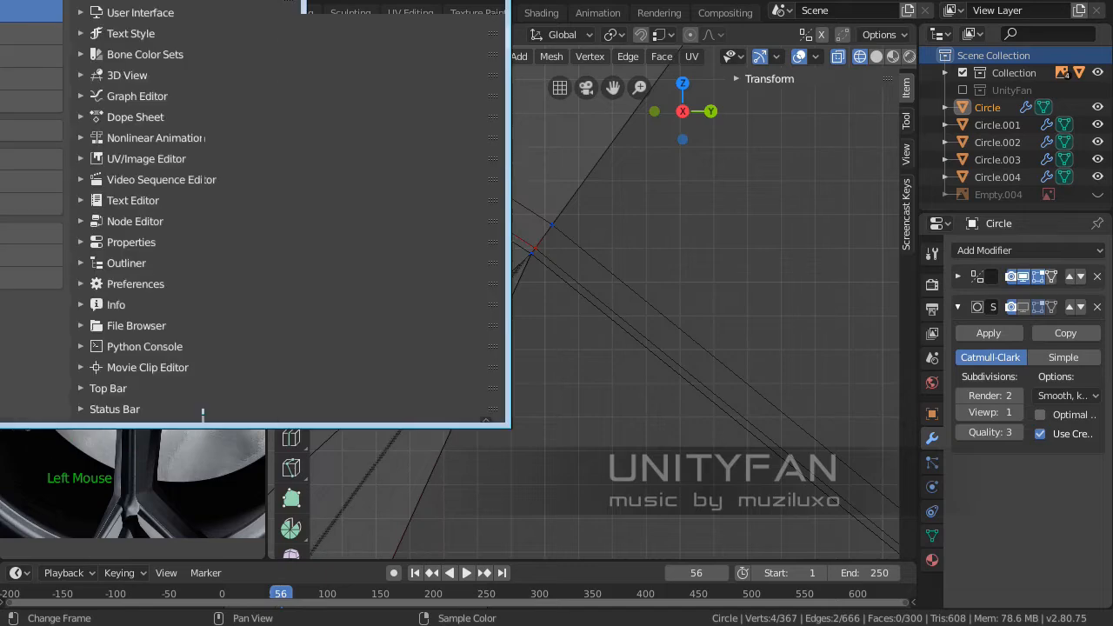
{"action": "left_click", "coordinate": [144, 502]}
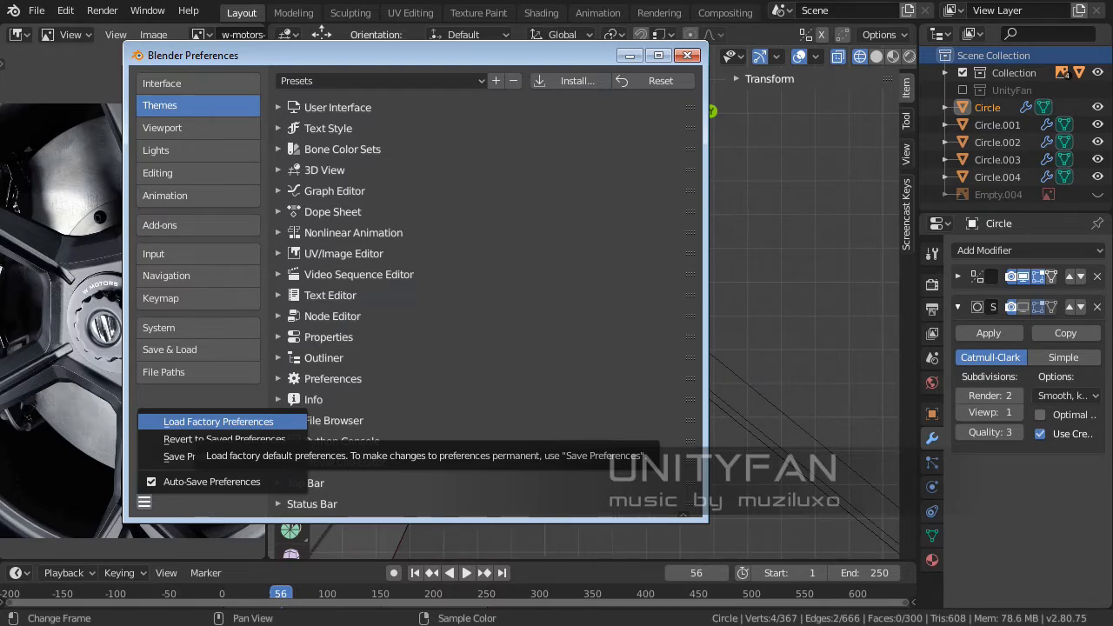
{"action": "left_click", "coordinate": [218, 422]}
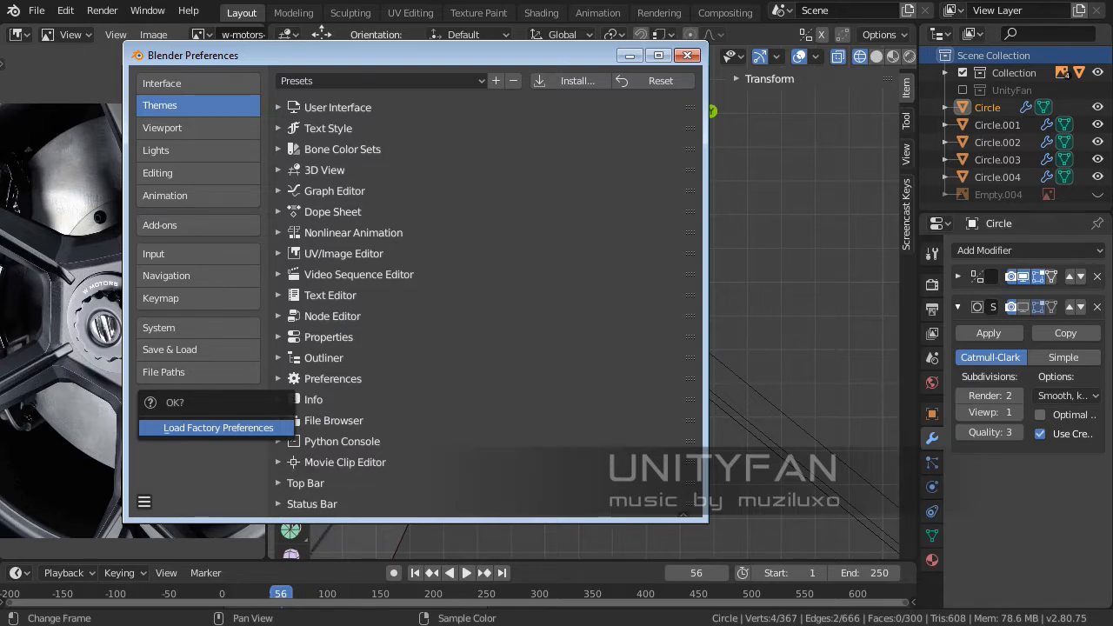
{"action": "left_click", "coordinate": [219, 428]}
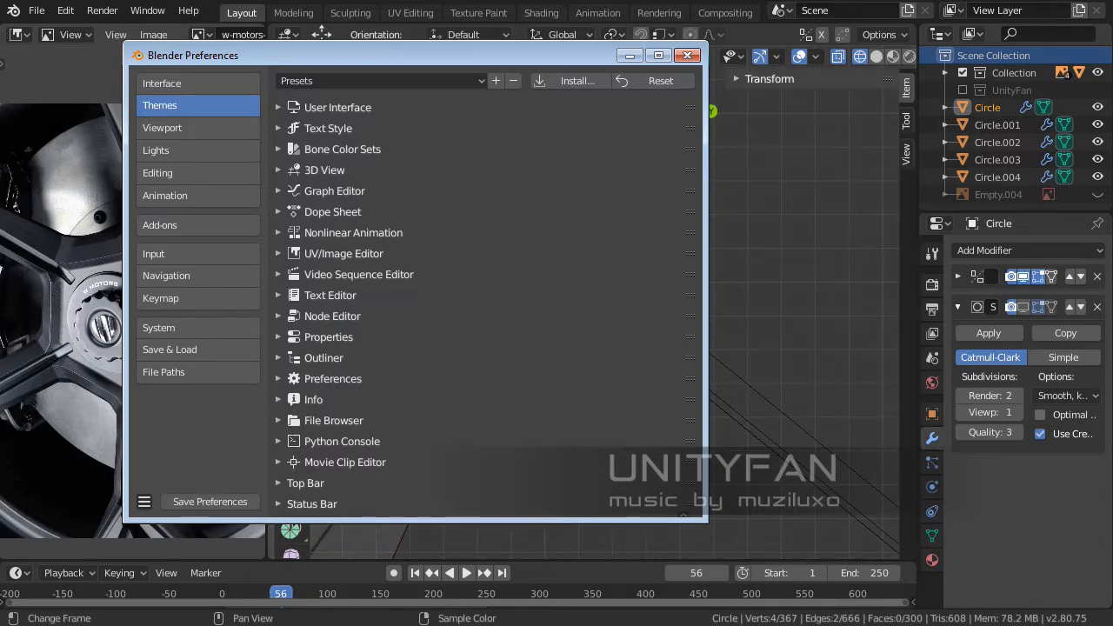
{"action": "left_click", "coordinate": [687, 55]}
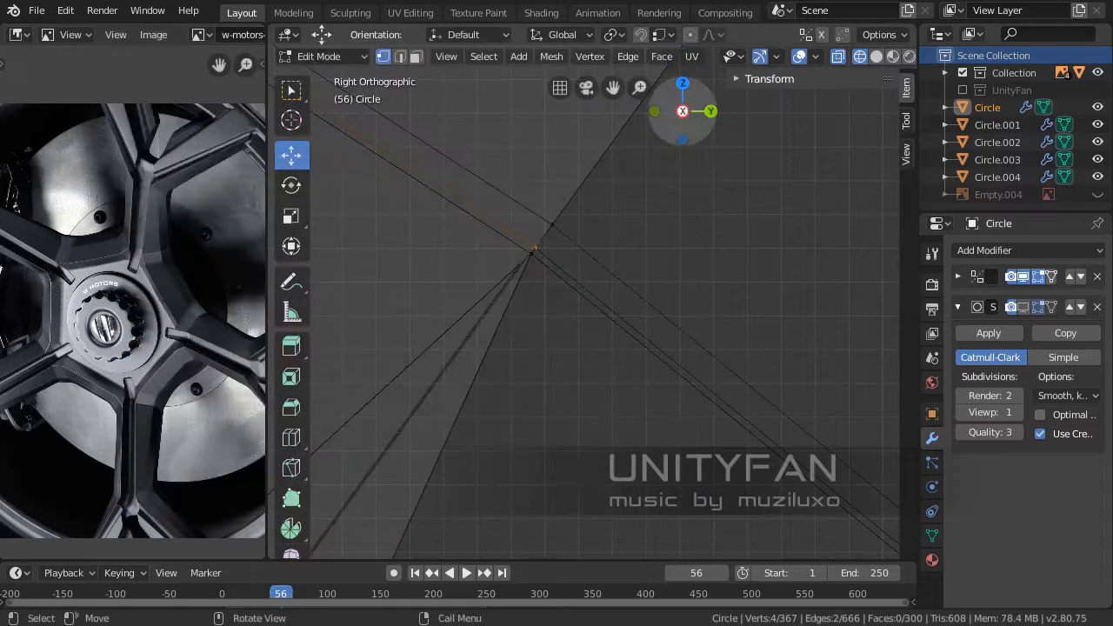
Clear the selection and box-select only the three closely spaced outer vertices at the next corner of the joint edge
{"action": "scroll", "coordinate": [593, 303], "scroll_direction": "down", "scroll_amount": 10}
{"action": "middle_click_drag", "start_coordinate": [557, 356], "coordinate": [630, 280], "text": "shift"}
{"action": "scroll", "coordinate": [594, 303], "scroll_direction": "up", "scroll_amount": 4}
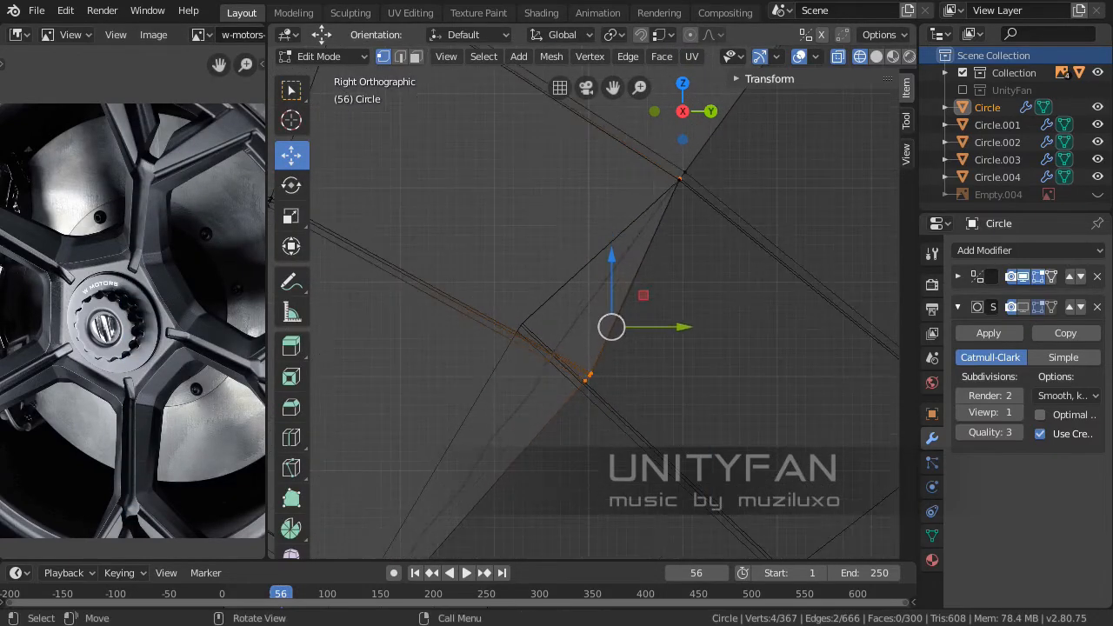
{"action": "key", "text": "alt+a"}
{"action": "middle_click_drag", "start_coordinate": [593, 338], "coordinate": [562, 303], "text": "shift"}
{"action": "scroll", "coordinate": [659, 348], "scroll_direction": "up", "scroll_amount": 2}
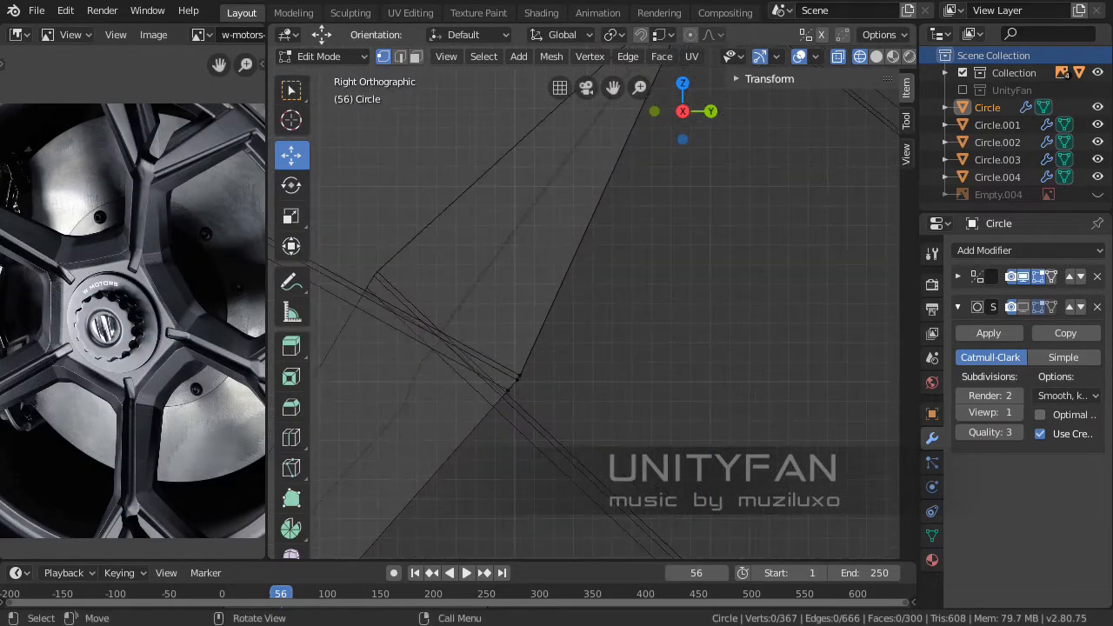
{"action": "left_click", "coordinate": [292, 92]}
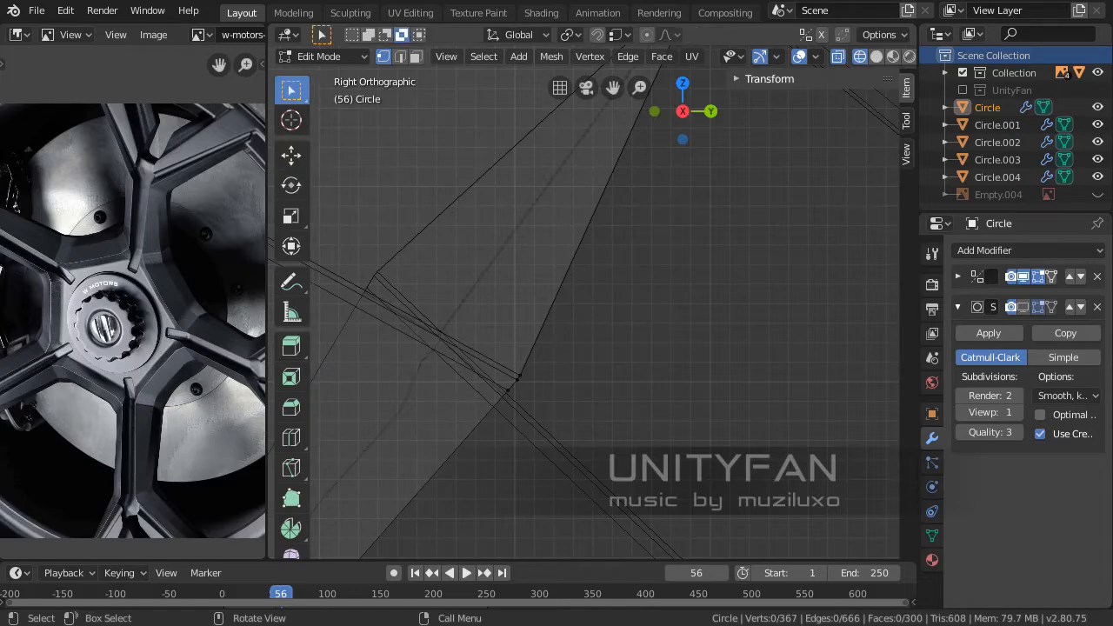
{"action": "left_click_drag", "start_coordinate": [476, 351], "coordinate": [565, 410]}
Move the three selected corner vertices together inward toward the joint edge line
{"action": "scroll", "coordinate": [593, 303], "scroll_direction": "down", "scroll_amount": 5}
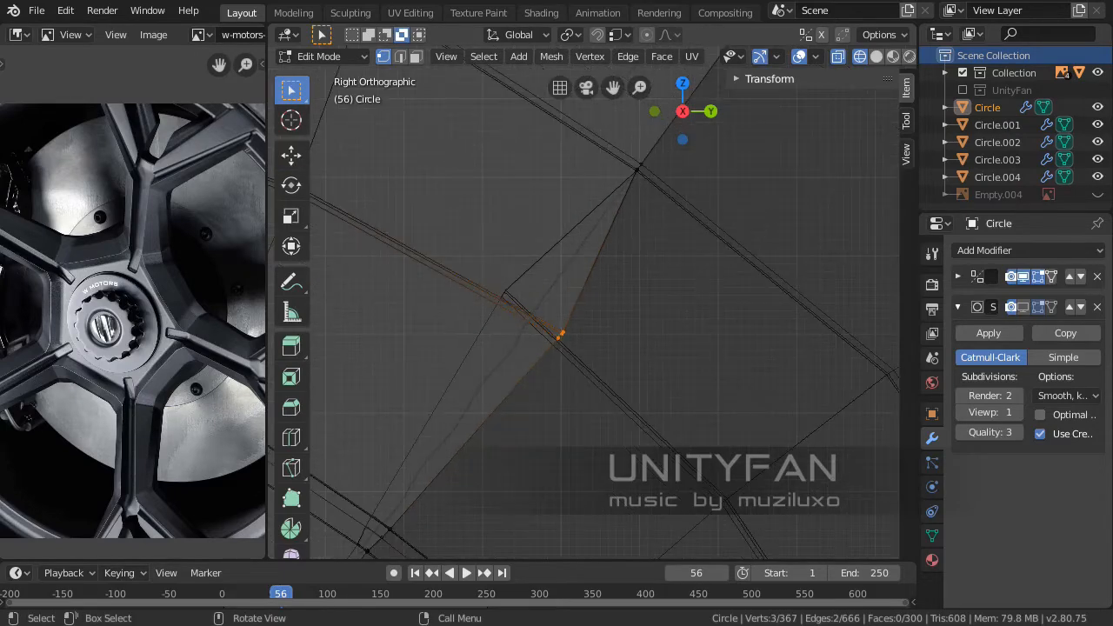
{"action": "scroll", "coordinate": [593, 302], "scroll_direction": "up", "scroll_amount": 6}
{"action": "left_click", "coordinate": [291, 156]}
{"action": "middle_click_drag", "start_coordinate": [474, 361], "coordinate": [549, 338], "text": "shift"}
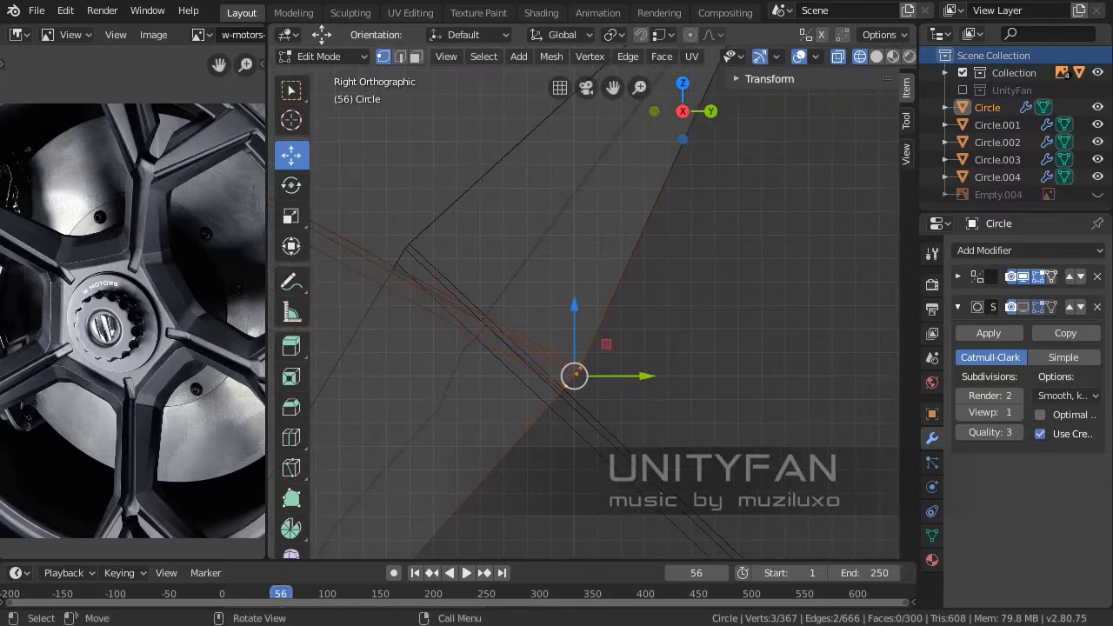
{"action": "scroll", "coordinate": [566, 374], "scroll_direction": "up", "scroll_amount": 2}
{"action": "left_click_drag", "start_coordinate": [566, 408], "coordinate": [432, 339]}
{"action": "middle_click_drag", "start_coordinate": [432, 339], "coordinate": [579, 342], "text": "shift"}
{"action": "scroll", "coordinate": [578, 342], "scroll_direction": "up", "scroll_amount": 1}
Fine-tune the position of the three selected vertices so the upper ones sit on the joint edge line
{"action": "scroll", "coordinate": [578, 342], "scroll_direction": "up", "scroll_amount": 7}
{"action": "middle_click_drag", "start_coordinate": [534, 471], "coordinate": [569, 379], "text": "shift"}
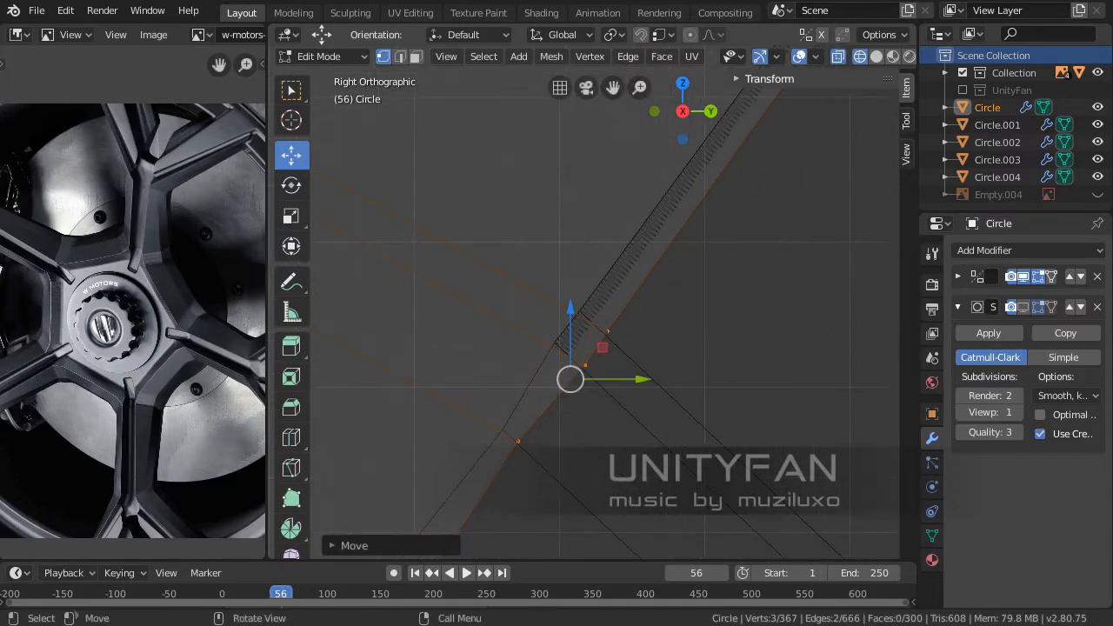
{"action": "scroll", "coordinate": [569, 379], "scroll_direction": "up", "scroll_amount": 1}
{"action": "left_click_drag", "start_coordinate": [566, 393], "coordinate": [547, 385]}
{"action": "middle_click_drag", "start_coordinate": [547, 384], "coordinate": [566, 341], "text": "shift"}
{"action": "scroll", "coordinate": [566, 341], "scroll_direction": "up", "scroll_amount": 2}
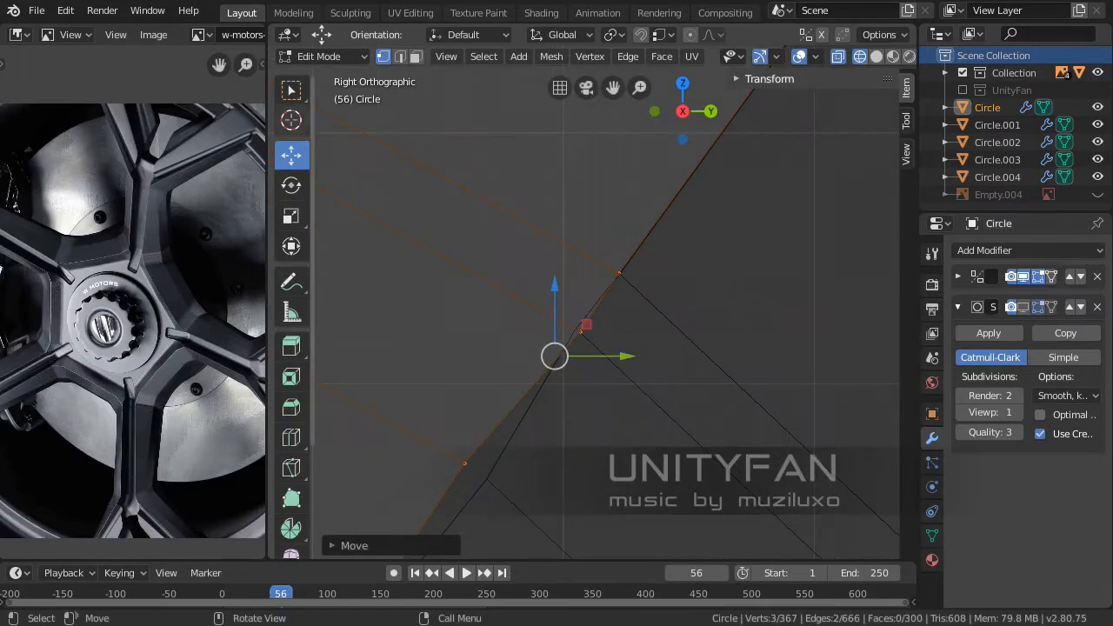
Select only the lowest of the three corner vertices and move it onto the joint edge line
{"action": "left_click", "coordinate": [291, 90]}
{"action": "left_click_drag", "start_coordinate": [534, 434], "coordinate": [416, 508]}
{"action": "middle_click_drag", "start_coordinate": [416, 508], "coordinate": [432, 470], "text": "shift"}
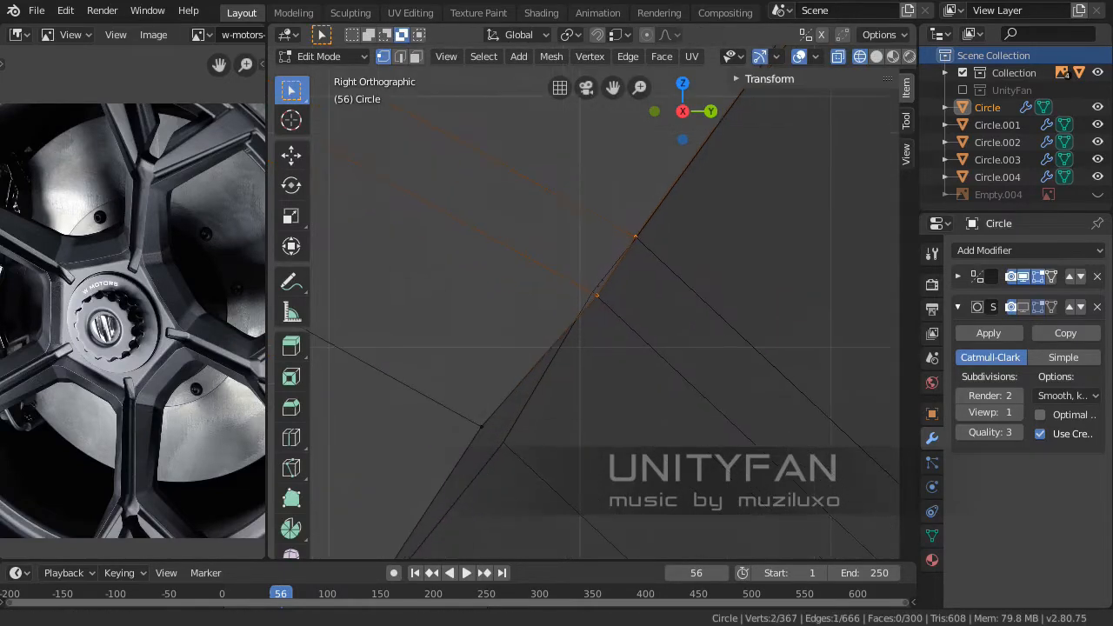
{"action": "left_click_drag", "start_coordinate": [575, 370], "coordinate": [448, 457]}
{"action": "left_click_drag", "start_coordinate": [651, 378], "coordinate": [538, 264]}
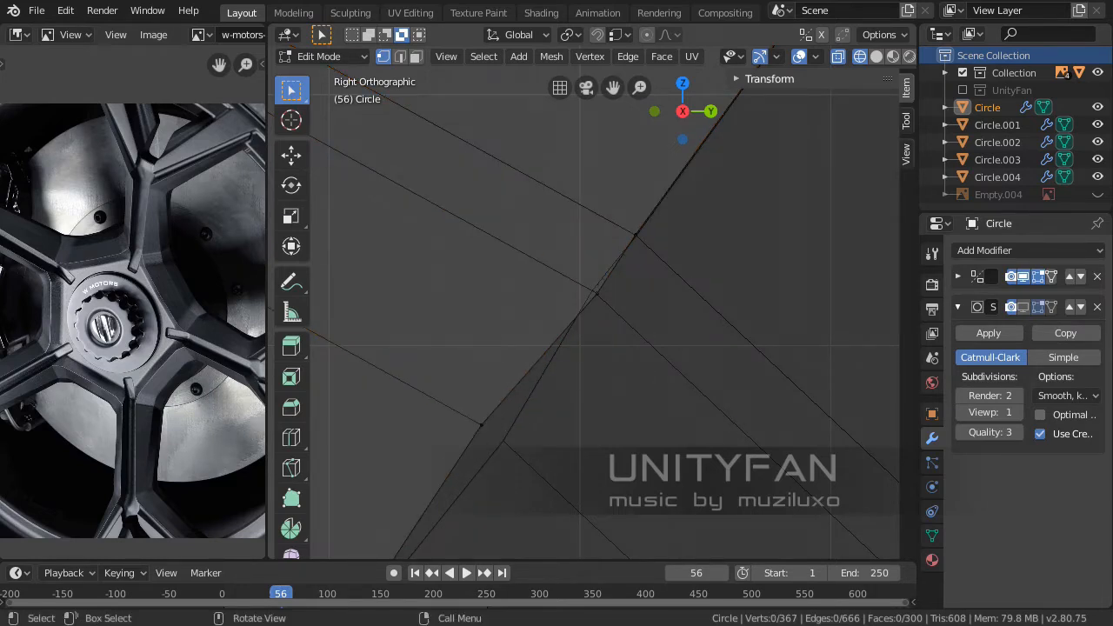
{"action": "left_click_drag", "start_coordinate": [526, 399], "coordinate": [447, 461]}
{"action": "key", "text": "shift+space"}
{"action": "key", "text": "g"}
{"action": "scroll", "coordinate": [473, 468], "scroll_direction": "up", "scroll_amount": 2}
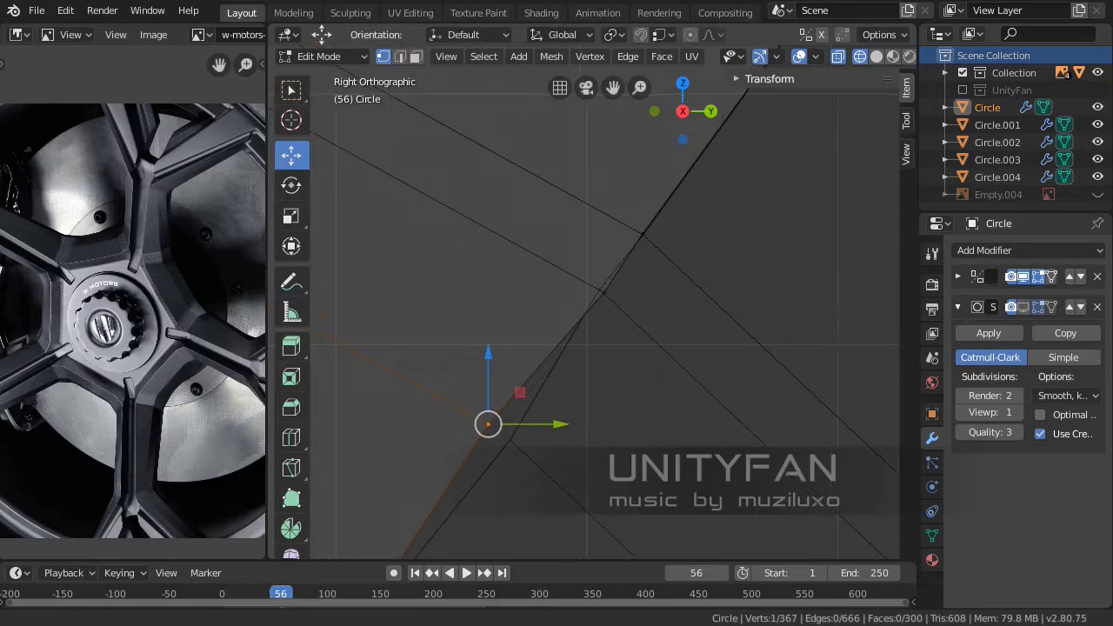
{"action": "key", "text": "g"}
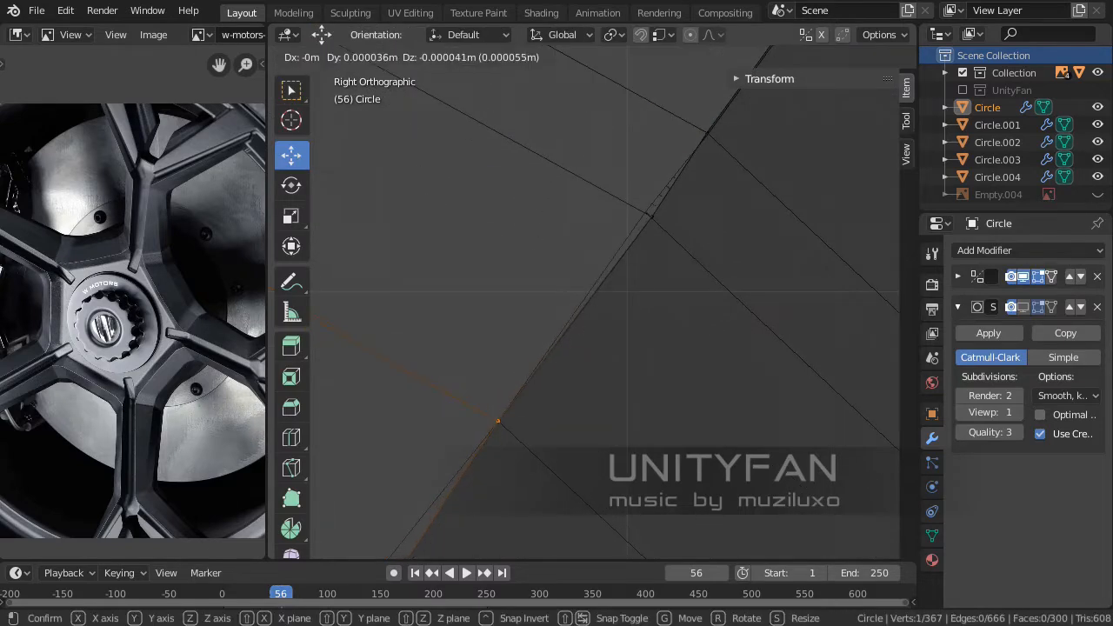
{"action": "left_click", "coordinate": [498, 422]}
{"action": "middle_click_drag", "start_coordinate": [499, 422], "coordinate": [459, 543], "text": "shift"}
Select the middle vertex of the same corner and nudge it onto the joint edge line
{"action": "key", "text": "alt+a"}
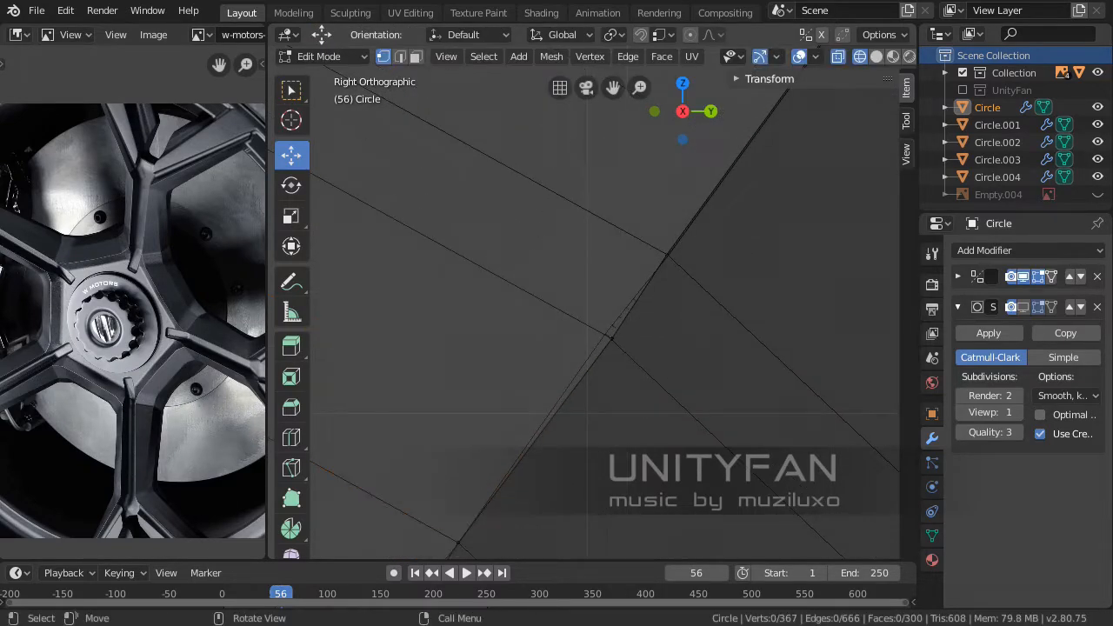
{"action": "key", "text": "w"}
{"action": "scroll", "coordinate": [592, 303], "scroll_direction": "down", "scroll_amount": 3}
{"action": "left_click_drag", "start_coordinate": [567, 300], "coordinate": [605, 331]}
{"action": "scroll", "coordinate": [609, 339], "scroll_direction": "up", "scroll_amount": 2}
{"action": "left_click", "coordinate": [291, 156]}
{"action": "scroll", "coordinate": [599, 319], "scroll_direction": "down", "scroll_amount": 3}
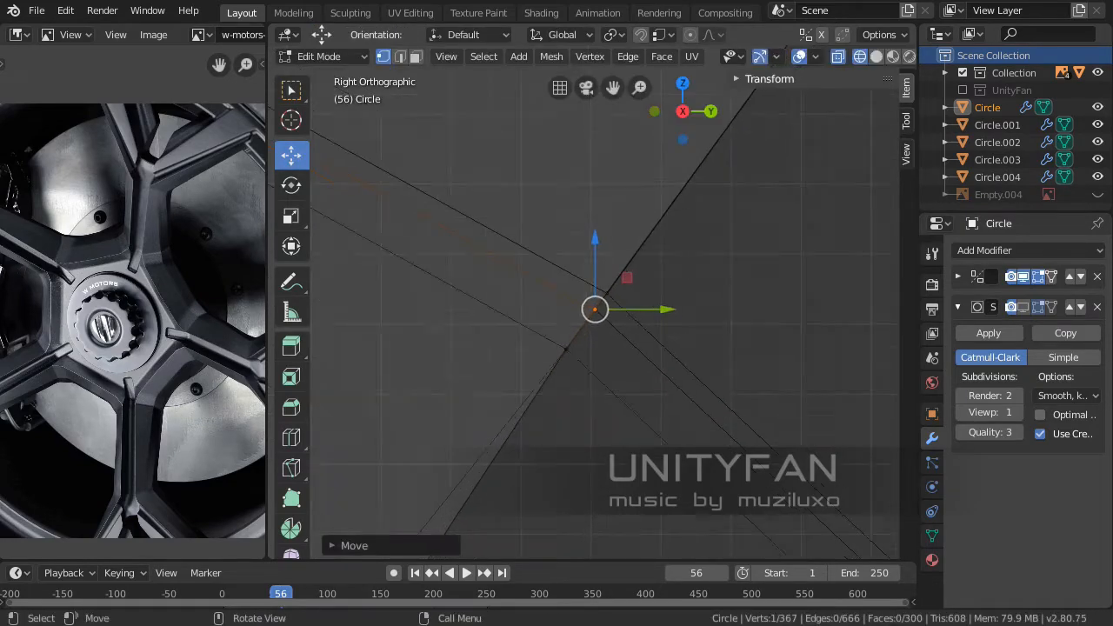
{"action": "scroll", "coordinate": [599, 319], "scroll_direction": "down", "scroll_amount": 3}
{"action": "middle_click_drag", "start_coordinate": [600, 318], "coordinate": [651, 242], "text": "shift"}
{"action": "scroll", "coordinate": [650, 242], "scroll_direction": "down", "scroll_amount": 5}
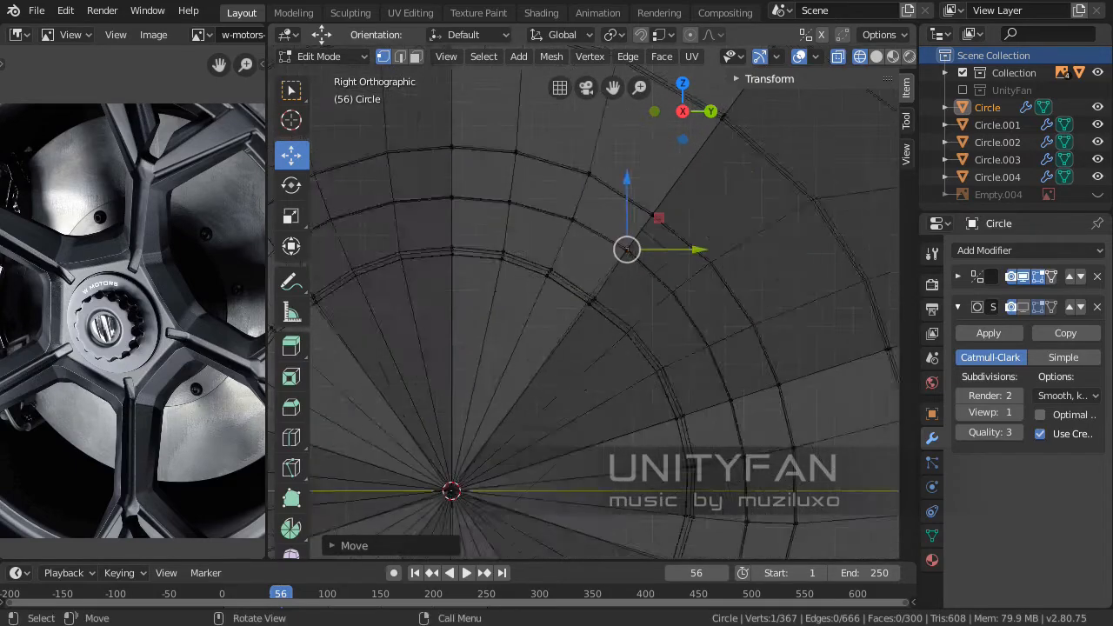
{"action": "scroll", "coordinate": [651, 242], "scroll_direction": "up", "scroll_amount": 5}
{"action": "scroll", "coordinate": [650, 242], "scroll_direction": "up", "scroll_amount": 8}
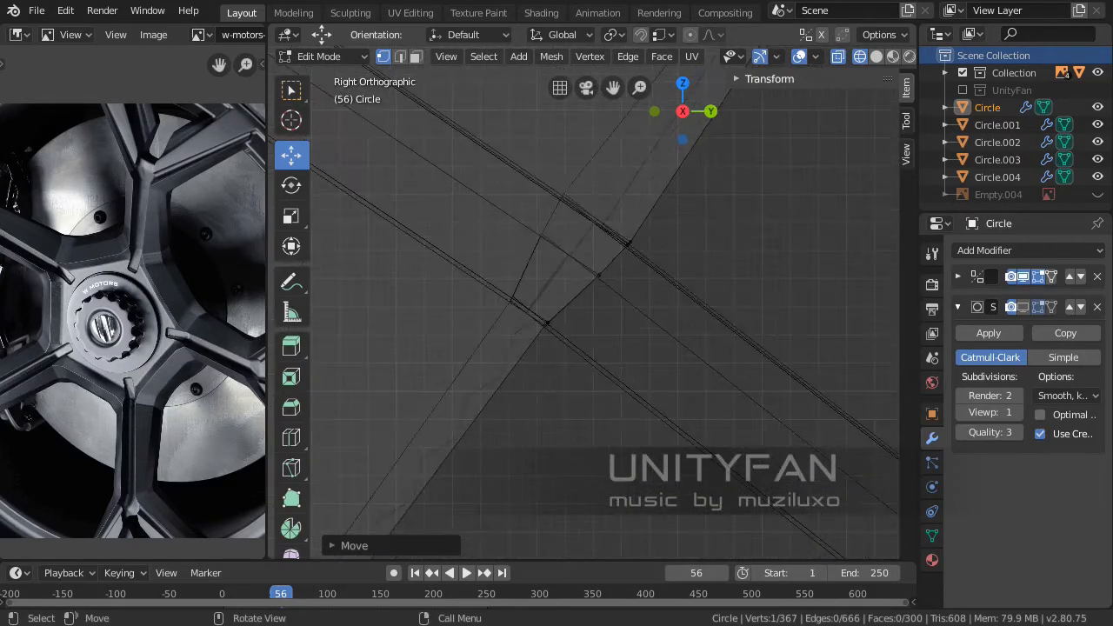
{"action": "key", "text": "w"}
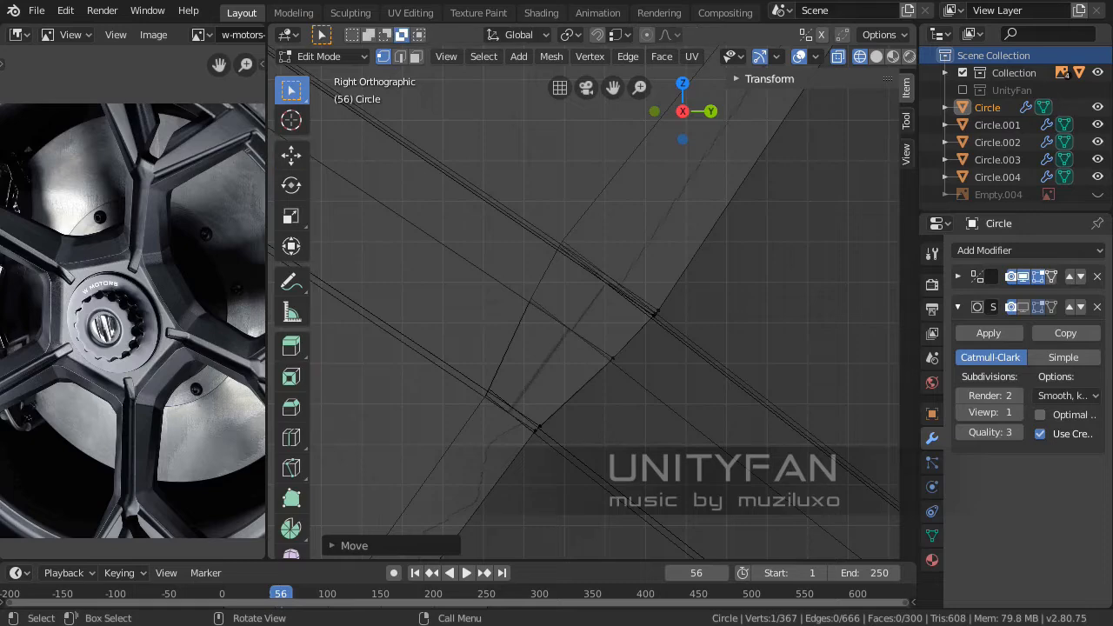
{"action": "left_click_drag", "start_coordinate": [619, 274], "coordinate": [720, 359]}
{"action": "scroll", "coordinate": [720, 359], "scroll_direction": "up", "scroll_amount": 2}
{"action": "scroll", "coordinate": [721, 359], "scroll_direction": "down", "scroll_amount": 12}
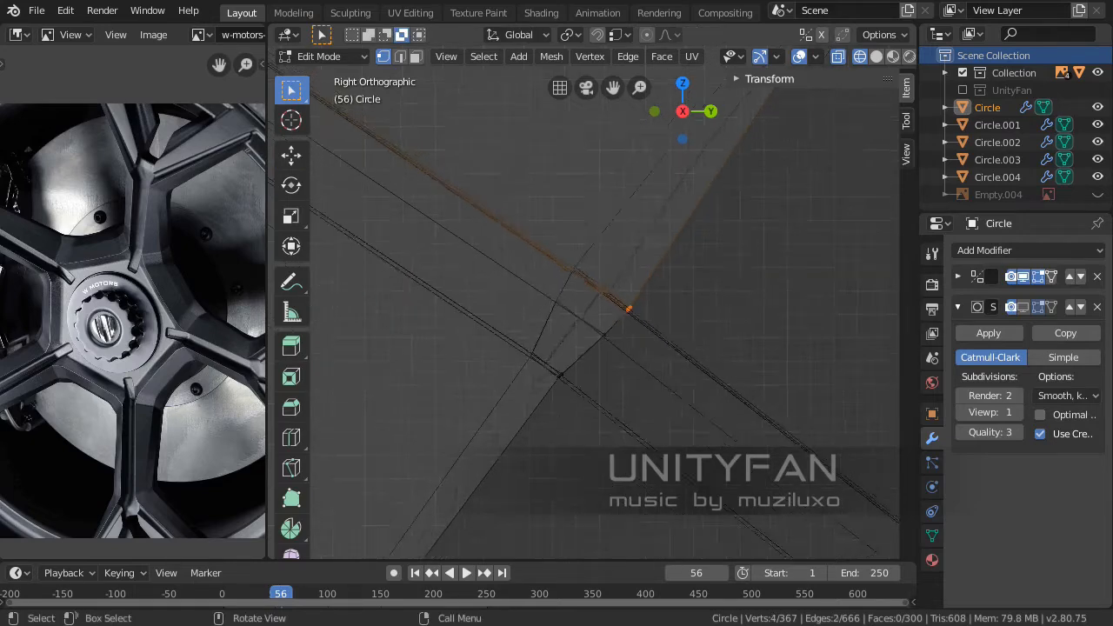
{"action": "middle_click_drag", "start_coordinate": [644, 261], "coordinate": [602, 347], "text": "shift"}
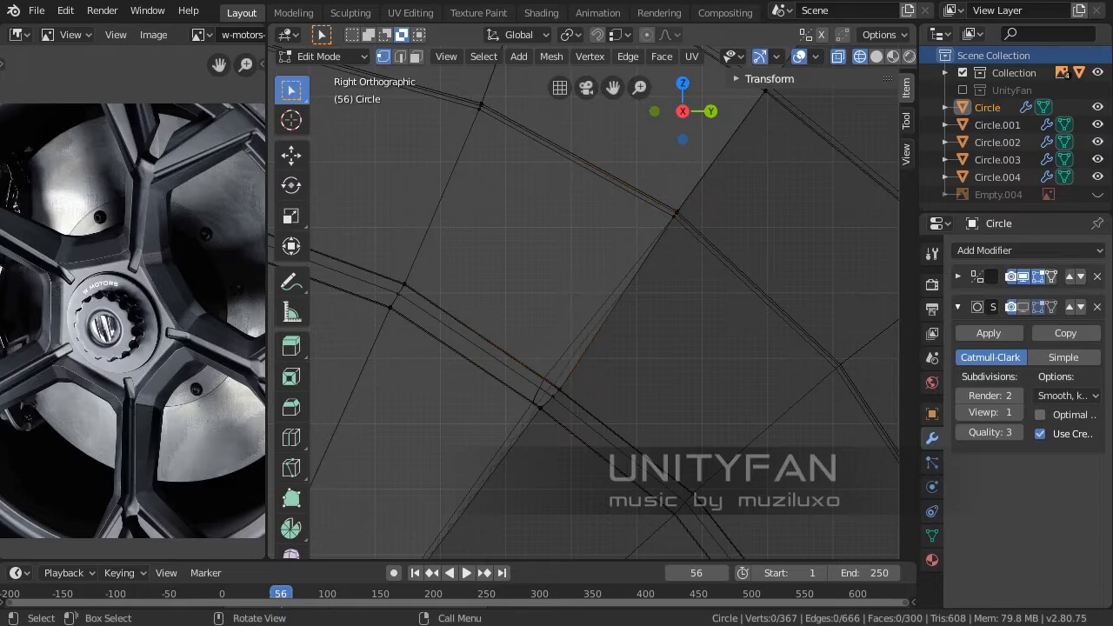
Box-select the three clustered outer vertices at the inner hub ring corner and move them together onto the joint edge line
{"action": "scroll", "coordinate": [588, 346], "scroll_direction": "up", "scroll_amount": 5}
{"action": "middle_click_drag", "start_coordinate": [522, 514], "coordinate": [597, 318], "text": "shift"}
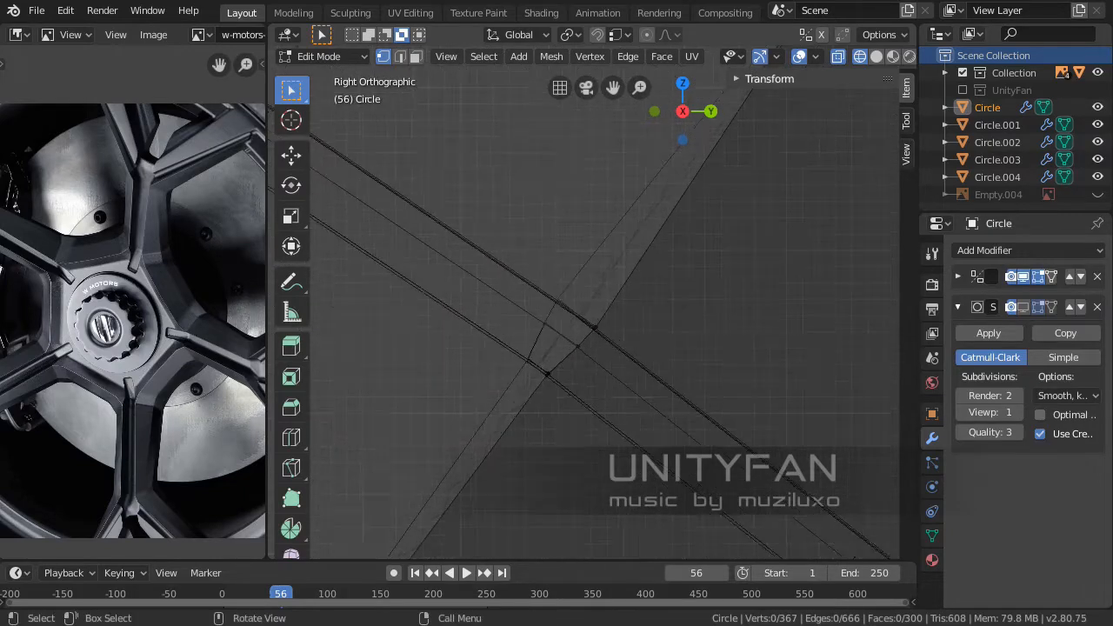
{"action": "scroll", "coordinate": [596, 319], "scroll_direction": "up", "scroll_amount": 4}
{"action": "left_click_drag", "start_coordinate": [567, 322], "coordinate": [637, 383]}
{"action": "scroll", "coordinate": [637, 383], "scroll_direction": "up", "scroll_amount": 1}
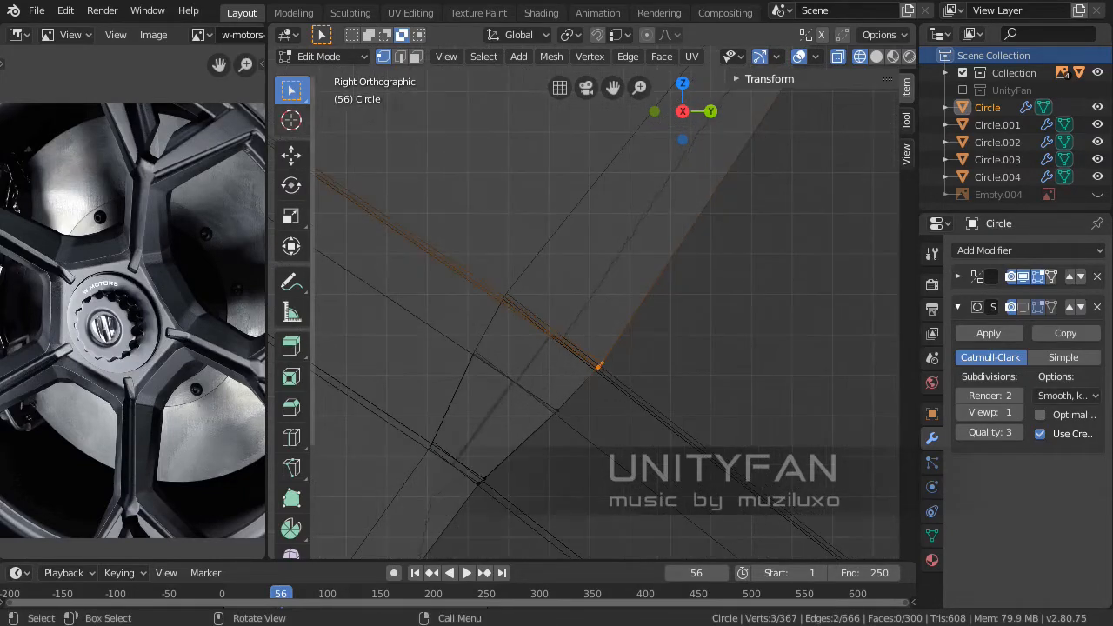
{"action": "left_click", "coordinate": [292, 155]}
{"action": "scroll", "coordinate": [591, 314], "scroll_direction": "up", "scroll_amount": 4}
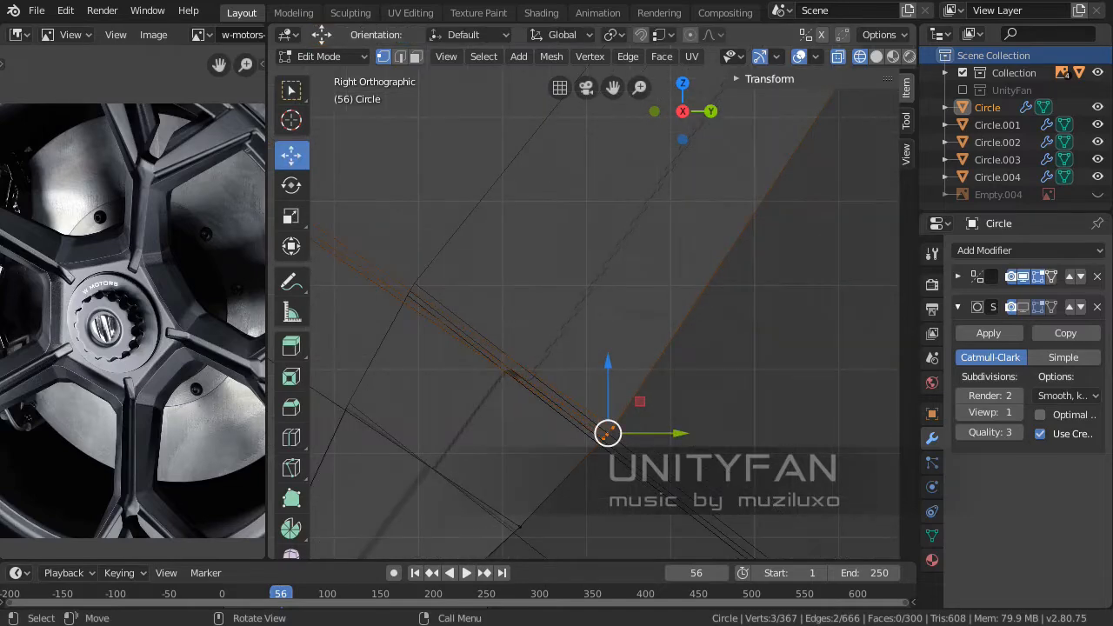
{"action": "left_click_drag", "start_coordinate": [608, 432], "coordinate": [504, 383]}
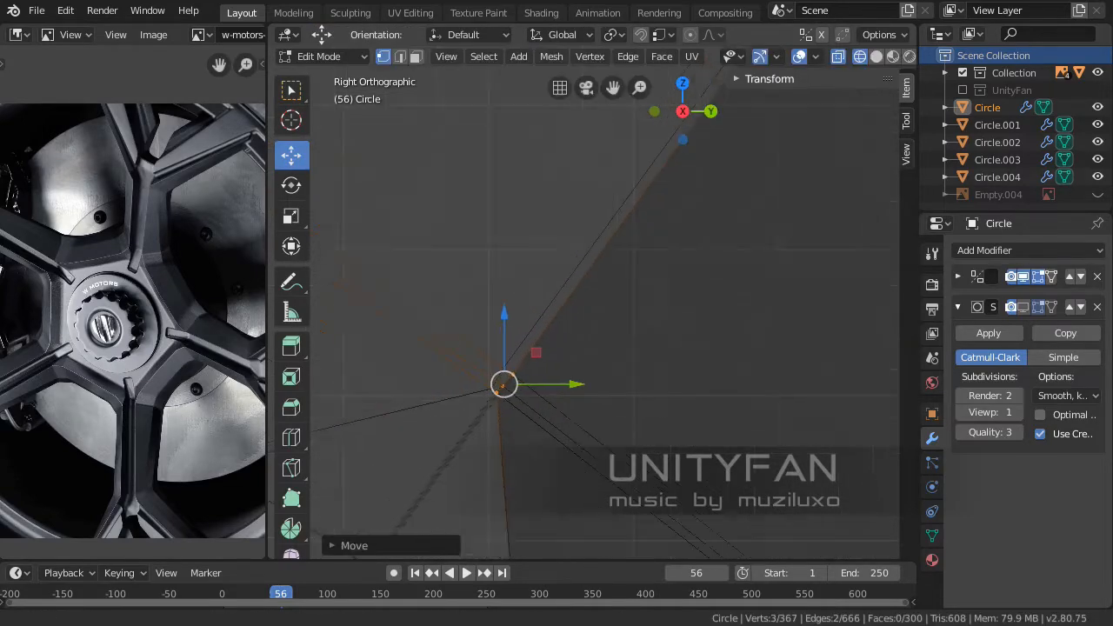
{"action": "middle_click_drag", "start_coordinate": [503, 383], "coordinate": [607, 350], "text": "shift"}
{"action": "scroll", "coordinate": [608, 350], "scroll_direction": "up", "scroll_amount": 2}
{"action": "left_click_drag", "start_coordinate": [615, 368], "coordinate": [608, 365]}
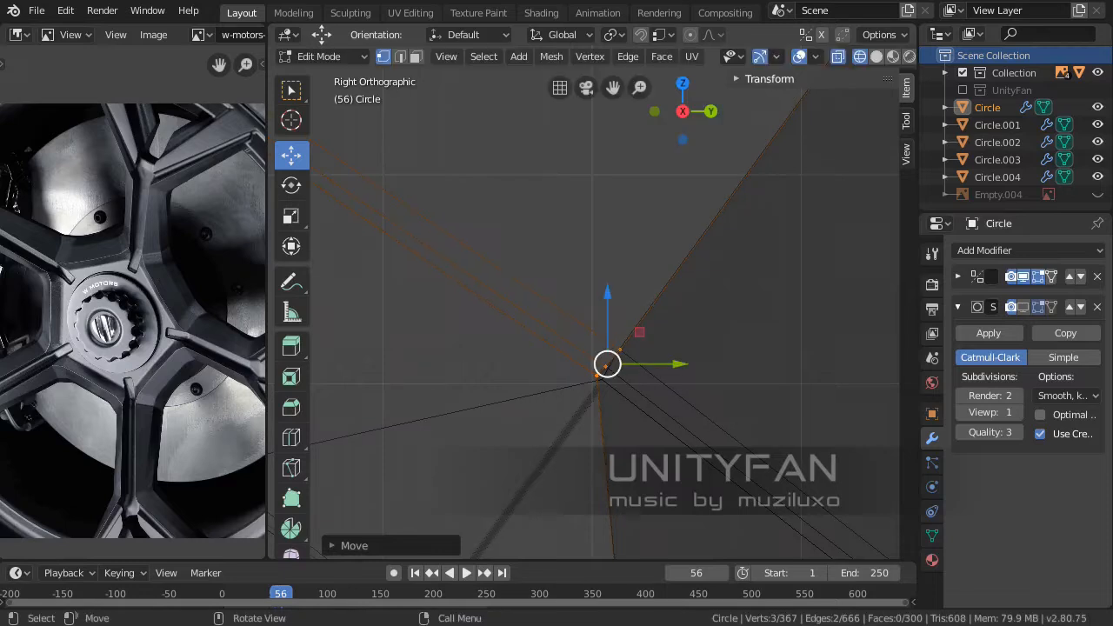
Select only the middle vertex of the inner ring cluster and nudge it into line with the joint edge
{"action": "scroll", "coordinate": [608, 364], "scroll_direction": "up", "scroll_amount": 5}
{"action": "middle_click_drag", "start_coordinate": [624, 430], "coordinate": [566, 300], "text": "shift"}
{"action": "left_click", "coordinate": [291, 91]}
{"action": "left_click", "coordinate": [469, 235]}
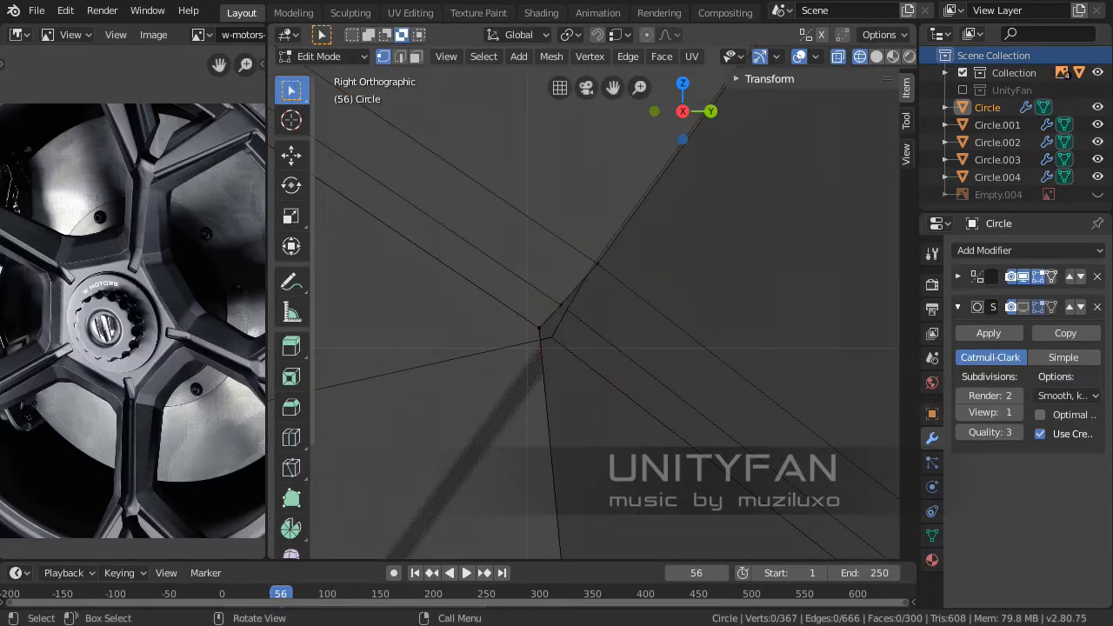
{"action": "left_click", "coordinate": [291, 156]}
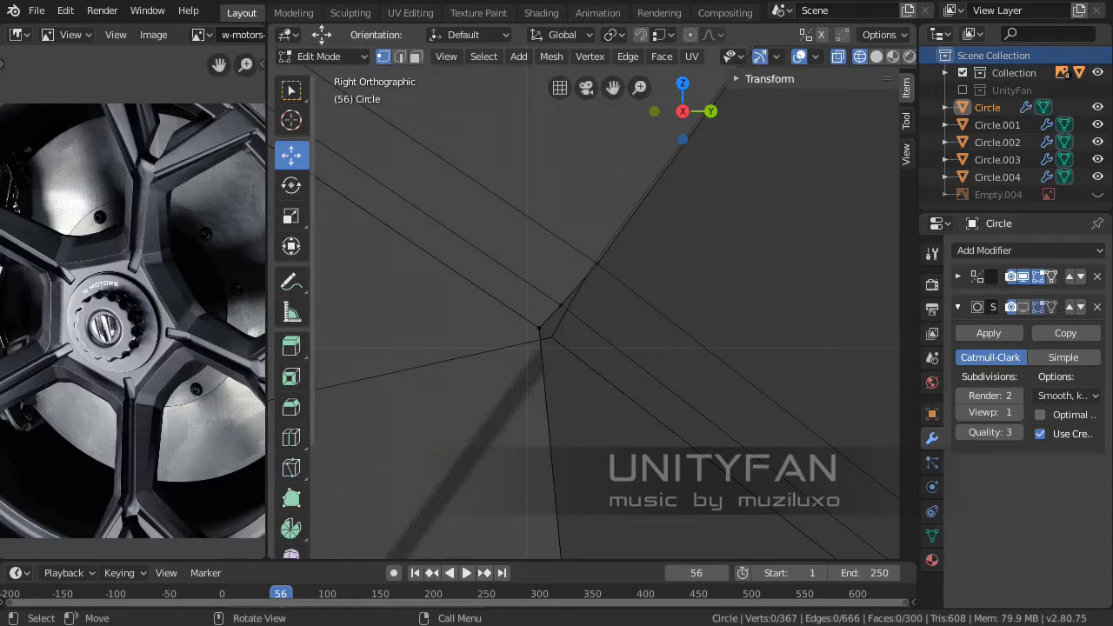
{"action": "left_click", "coordinate": [291, 90]}
{"action": "mouse_move", "coordinate": [558, 296]}
{"action": "left_mouse_down"}
{"action": "mouse_move", "coordinate": [579, 327]}
{"action": "mouse_move", "coordinate": [561, 307]}
{"action": "left_mouse_up"}
{"action": "left_click", "coordinate": [291, 154]}
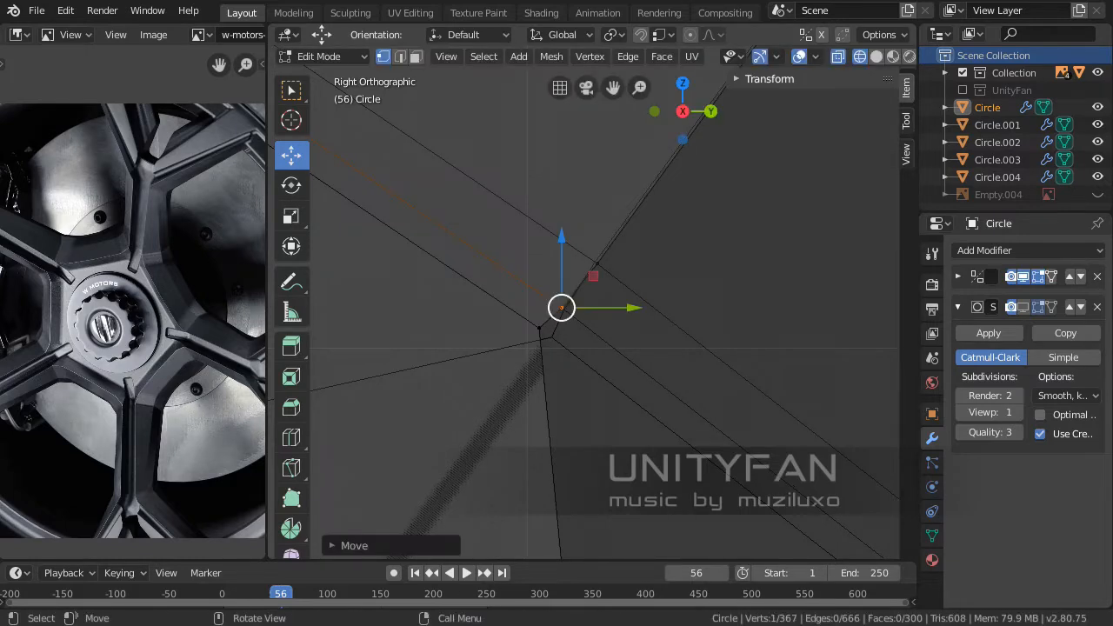
Select the lowest vertex of the inner ring cluster and move it onto the joint edge line
{"action": "key", "text": "w"}
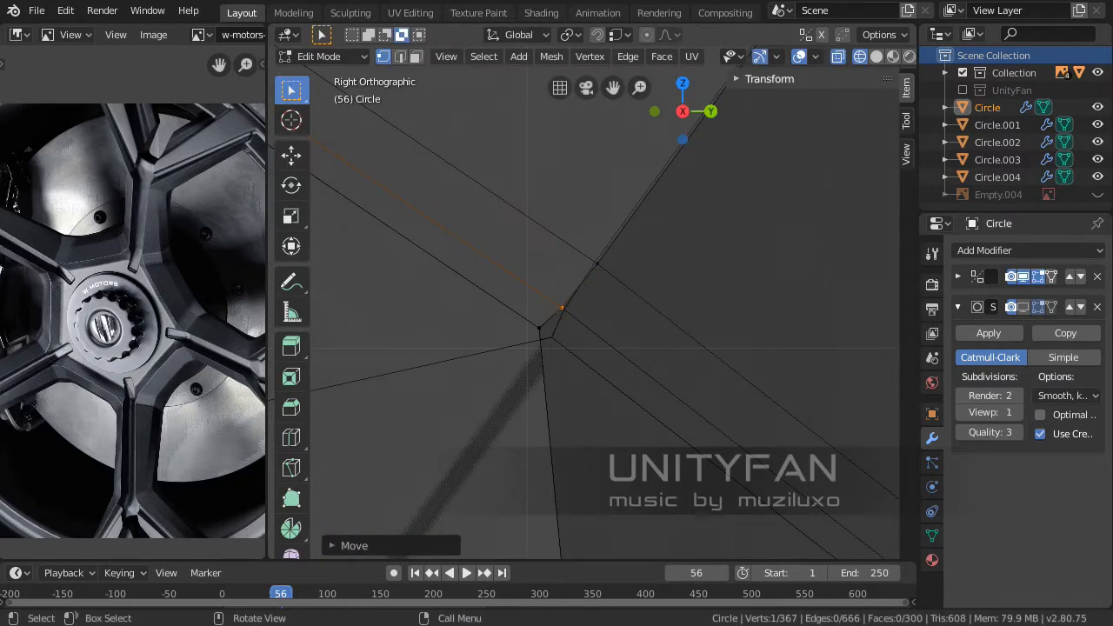
{"action": "left_click_drag", "start_coordinate": [502, 315], "coordinate": [542, 379], "text": "shift"}
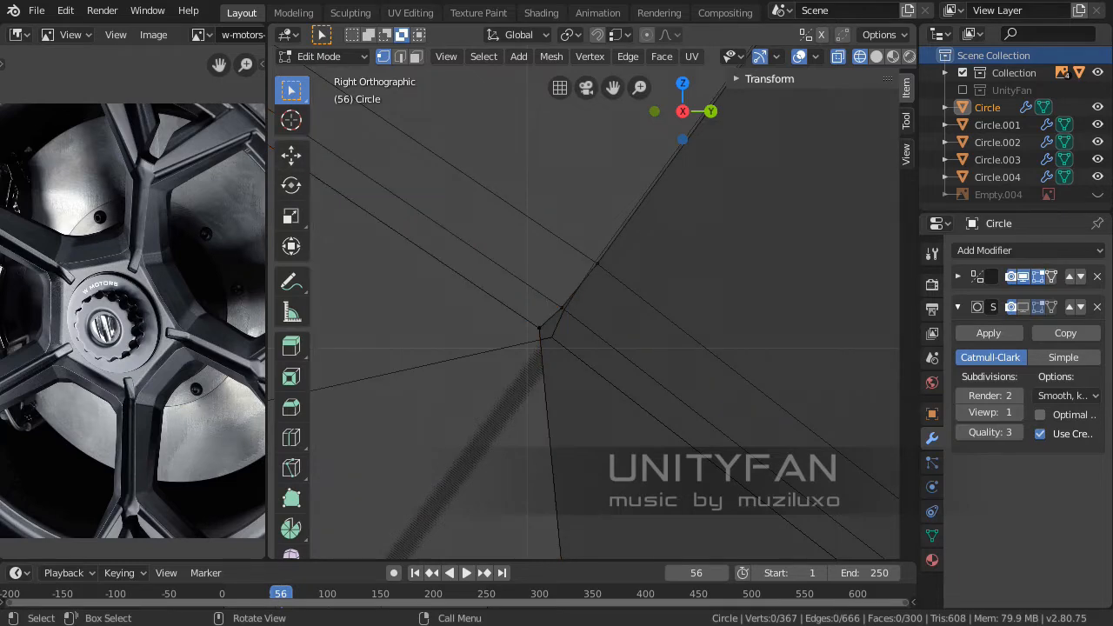
{"action": "left_click", "coordinate": [540, 330]}
{"action": "key", "text": "g"}
{"action": "left_click", "coordinate": [547, 334]}
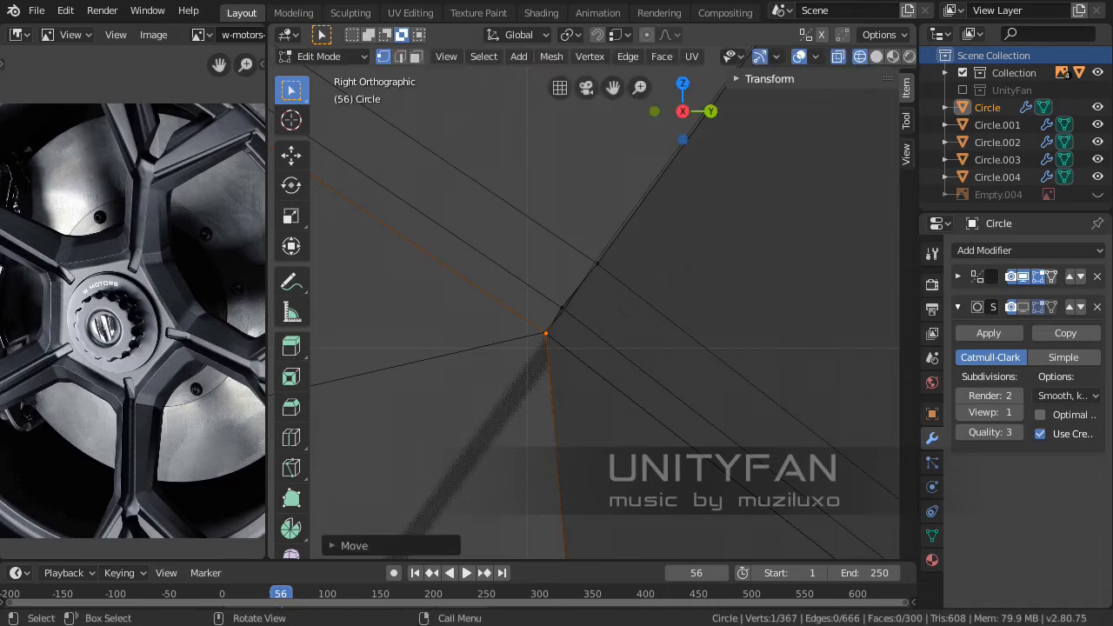
Examine the inner hub ring's joint corner from the opposite side in the left orthographic view
{"action": "scroll", "coordinate": [547, 334], "scroll_direction": "down", "scroll_amount": 4}
{"action": "middle_click_drag", "start_coordinate": [547, 335], "coordinate": [796, 361]}
{"action": "scroll", "coordinate": [605, 261], "scroll_direction": "down", "scroll_amount": 14}
{"action": "scroll", "coordinate": [643, 348], "scroll_direction": "up", "scroll_amount": 3}
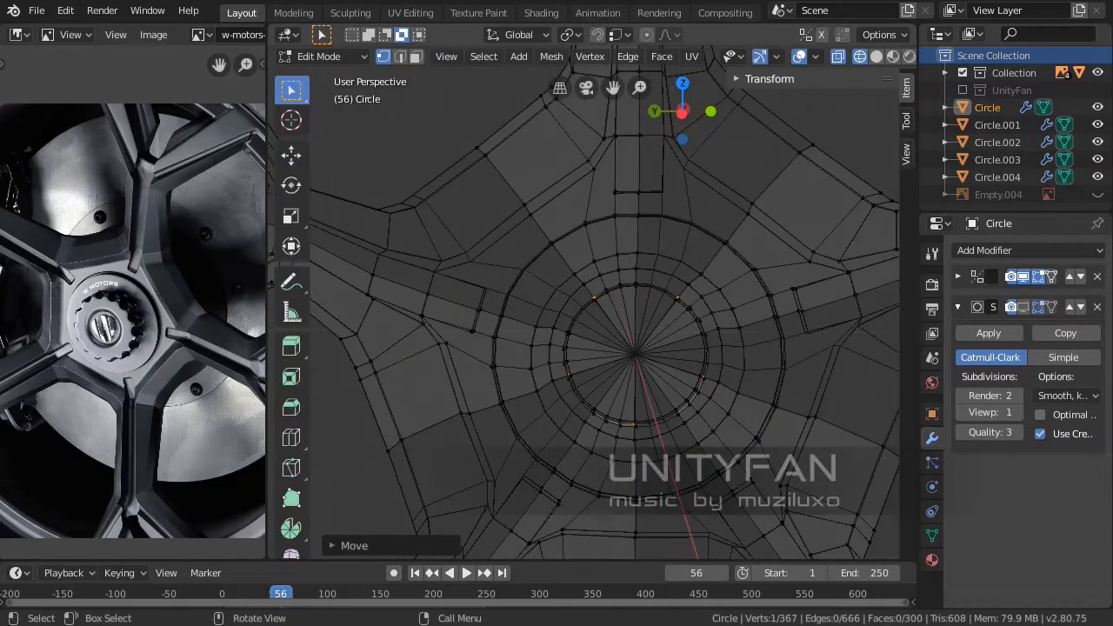
{"action": "key", "text": "KP_3"}
{"action": "key", "text": "KP_1"}
{"action": "key", "text": "ctrl+KP_1"}
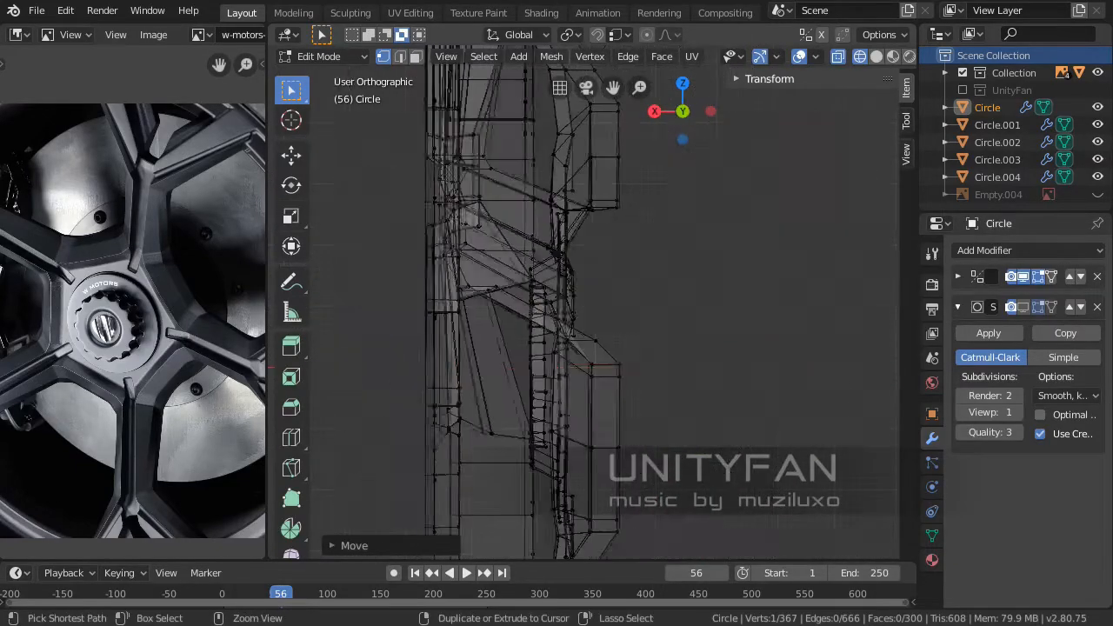
{"action": "key", "text": "ctrl+KP_3"}
{"action": "scroll", "coordinate": [677, 296], "scroll_direction": "up", "scroll_amount": 8}
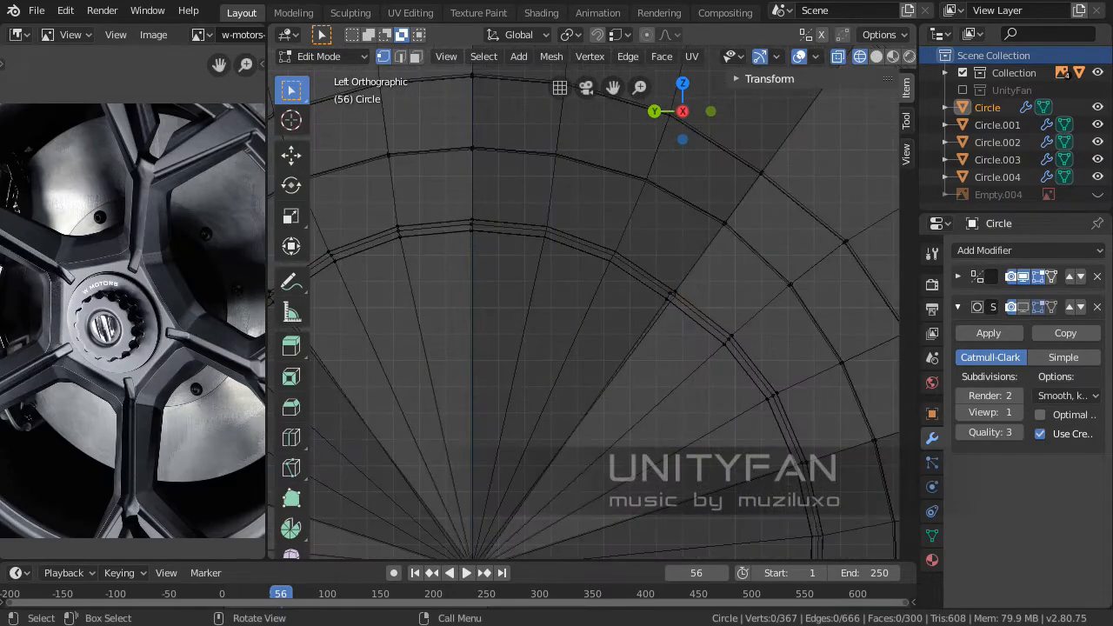
{"action": "scroll", "coordinate": [675, 294], "scroll_direction": "up", "scroll_amount": 6}
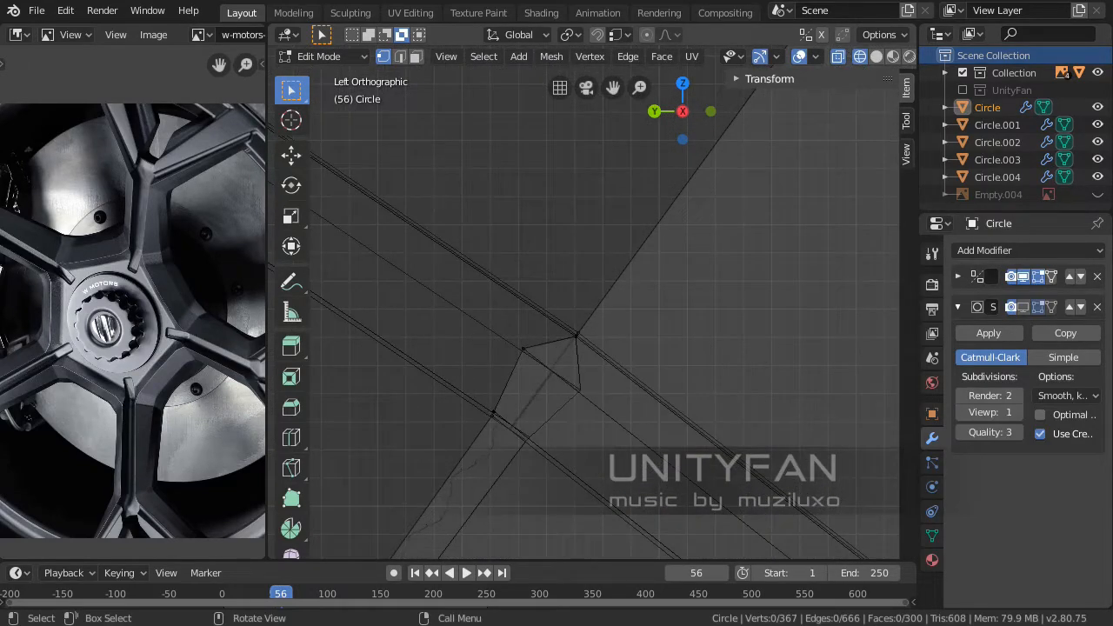
{"action": "scroll", "coordinate": [593, 298], "scroll_direction": "up", "scroll_amount": 4}
{"action": "middle_click_drag", "start_coordinate": [560, 372], "coordinate": [638, 252], "text": "shift"}
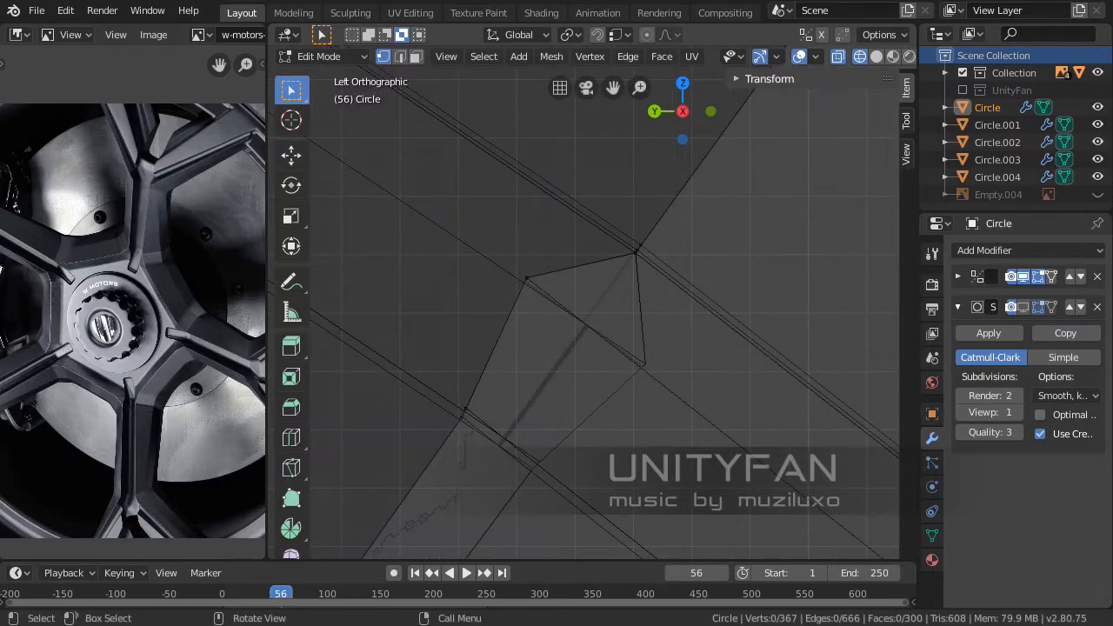
{"action": "scroll", "coordinate": [593, 304], "scroll_direction": "down", "scroll_amount": 13}
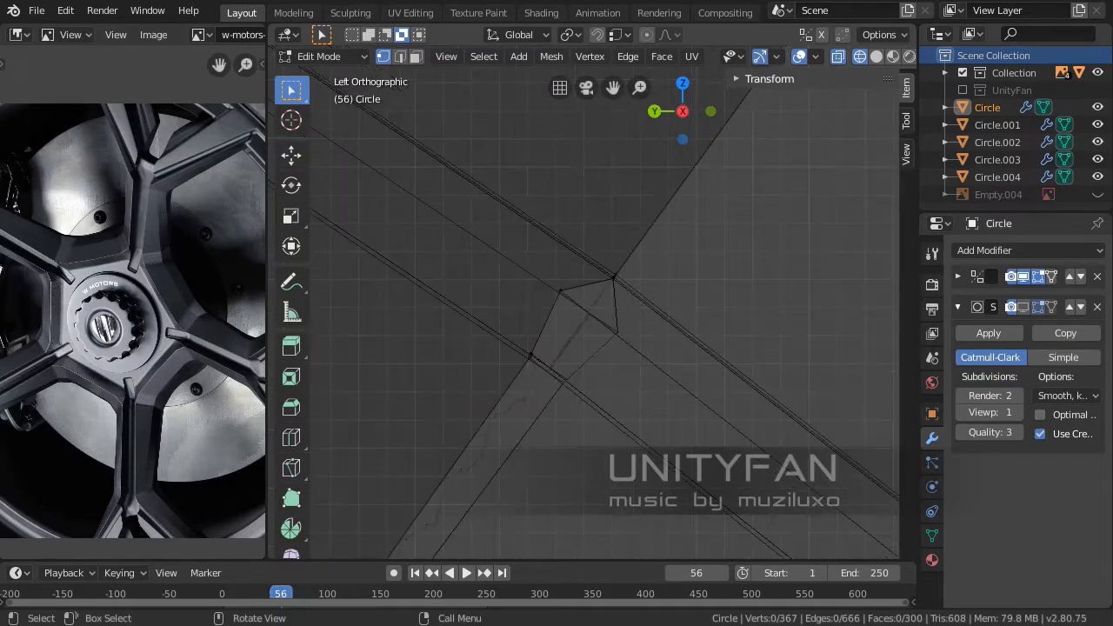
From the right orthographic view, select the outlying middle vertex at the inner hub ring's joint corner and move it toward the joint edge
{"action": "middle_click_drag", "start_coordinate": [557, 304], "coordinate": [696, 306]}
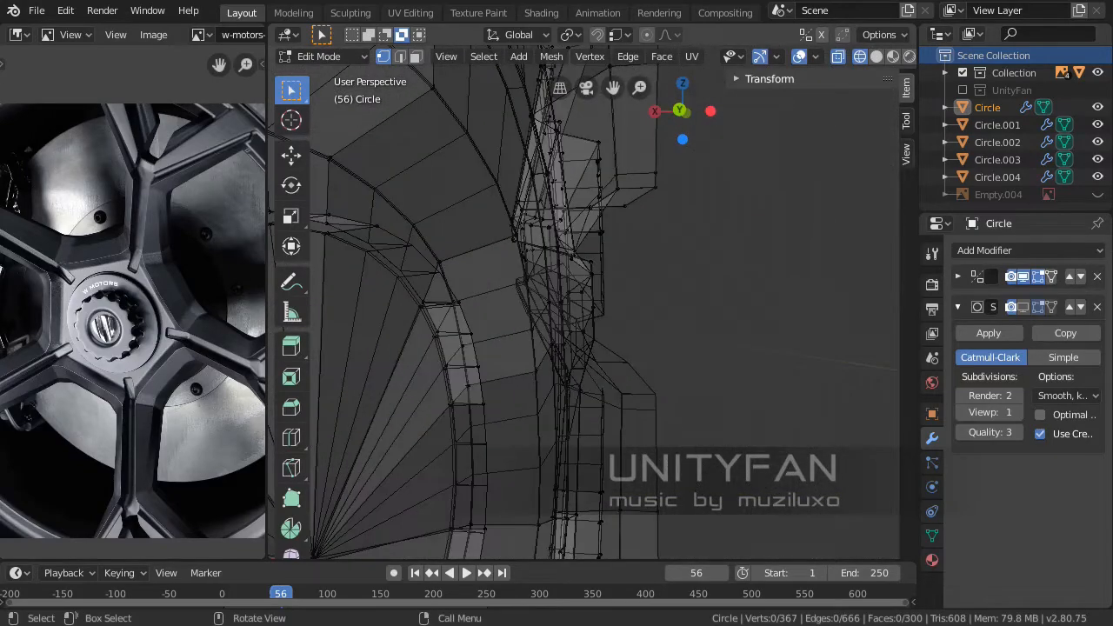
{"action": "key", "text": "KP_1"}
{"action": "key", "text": "KP_3"}
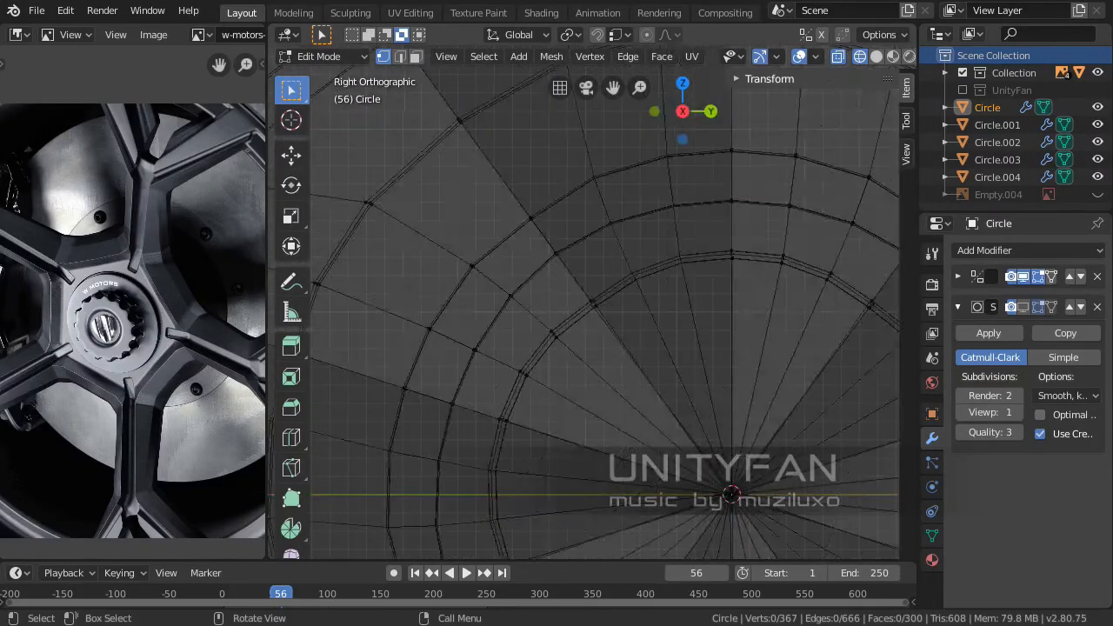
{"action": "scroll", "coordinate": [585, 305], "scroll_direction": "down", "scroll_amount": 13}
{"action": "middle_click_drag", "start_coordinate": [585, 304], "coordinate": [612, 360]}
{"action": "key", "text": "KP_1"}
{"action": "key", "text": "KP_3"}
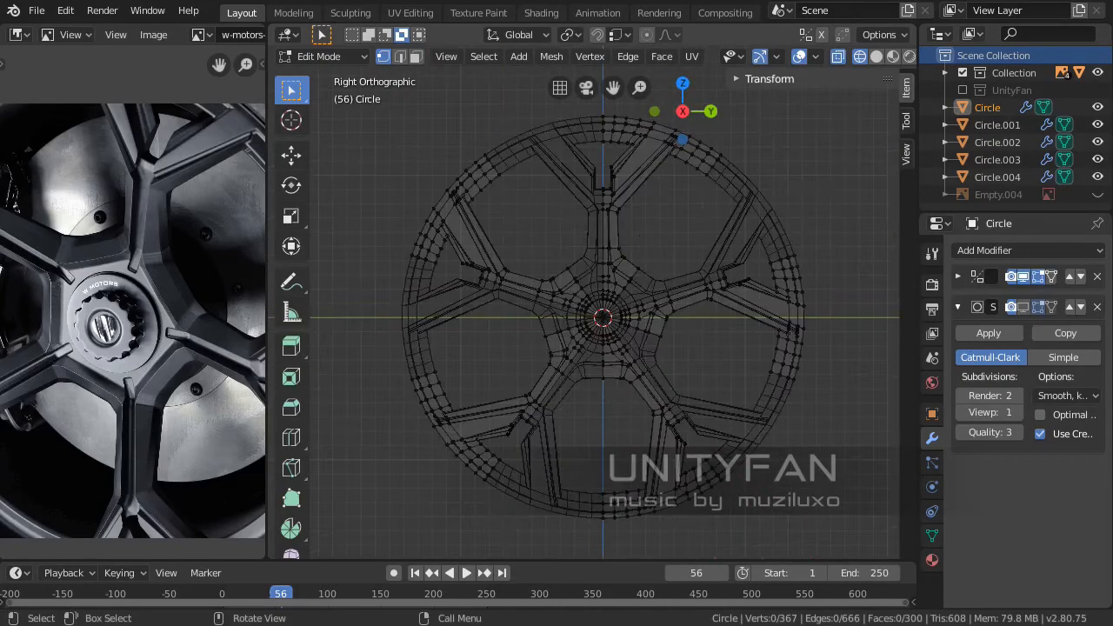
{"action": "scroll", "coordinate": [600, 235], "scroll_direction": "up", "scroll_amount": 10}
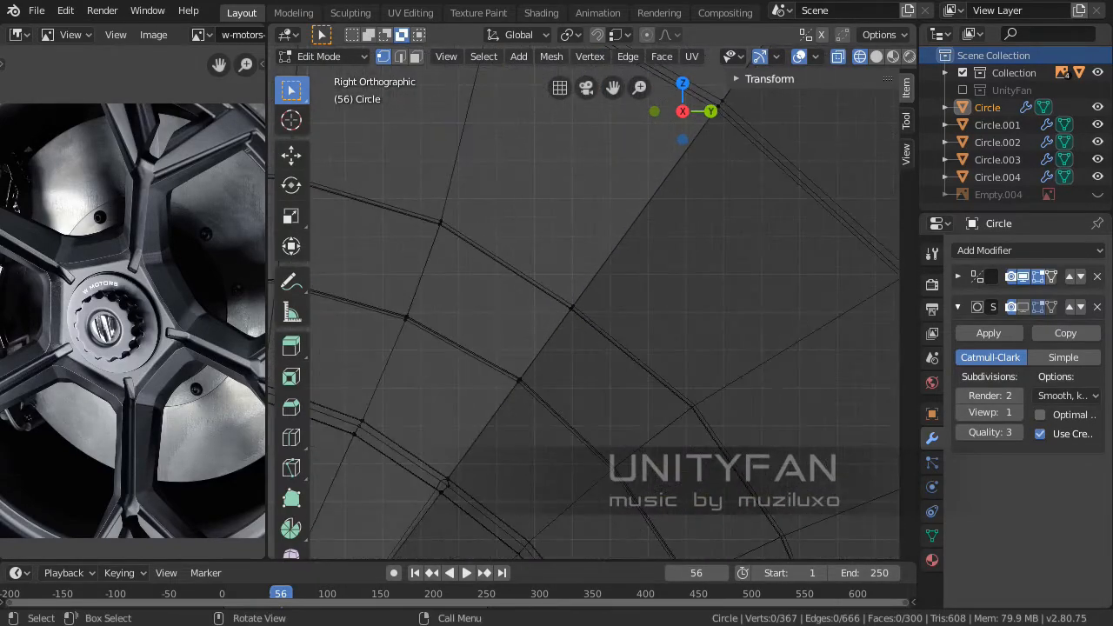
{"action": "middle_click_drag", "start_coordinate": [466, 488], "coordinate": [587, 304], "text": "shift"}
{"action": "scroll", "coordinate": [548, 305], "scroll_direction": "up", "scroll_amount": 17}
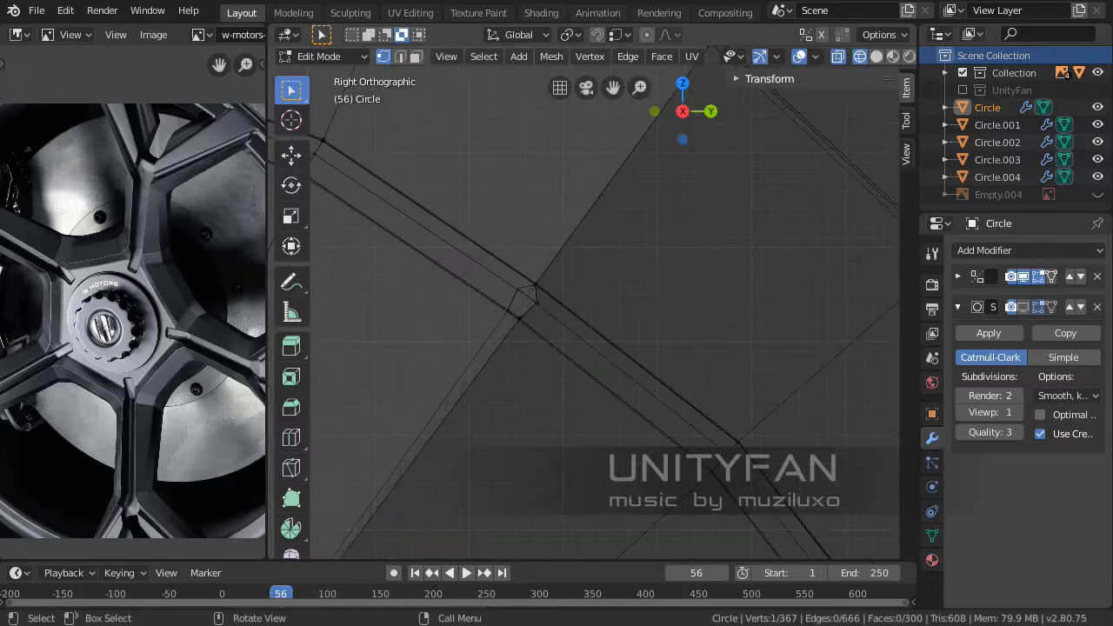
{"action": "scroll", "coordinate": [565, 313], "scroll_direction": "up", "scroll_amount": 2}
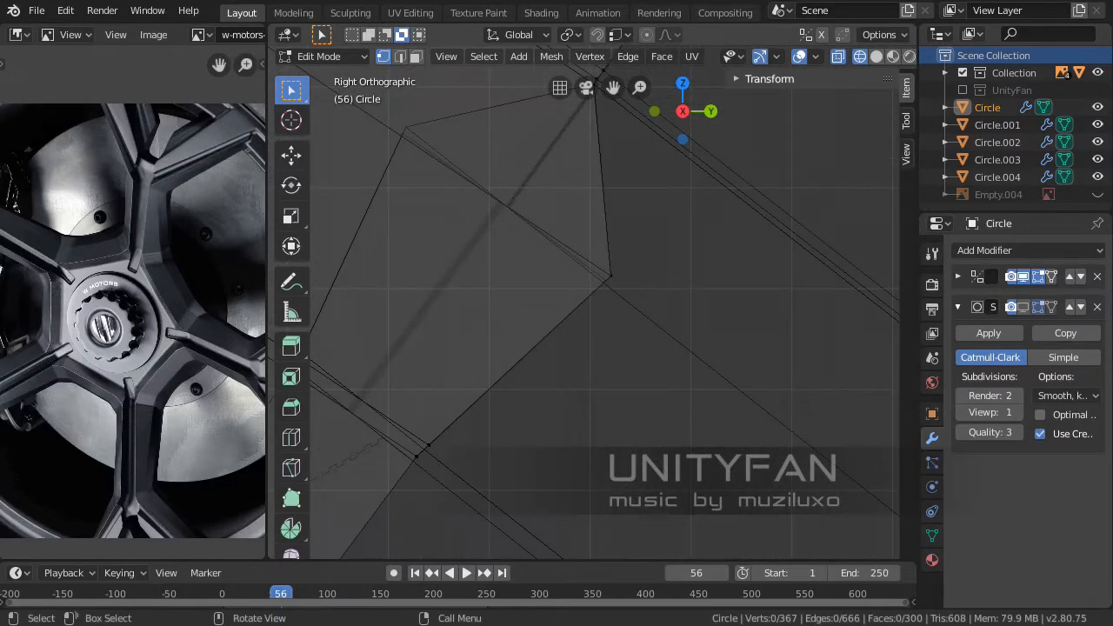
{"action": "left_click", "coordinate": [609, 276]}
{"action": "scroll", "coordinate": [596, 291], "scroll_direction": "down", "scroll_amount": 6}
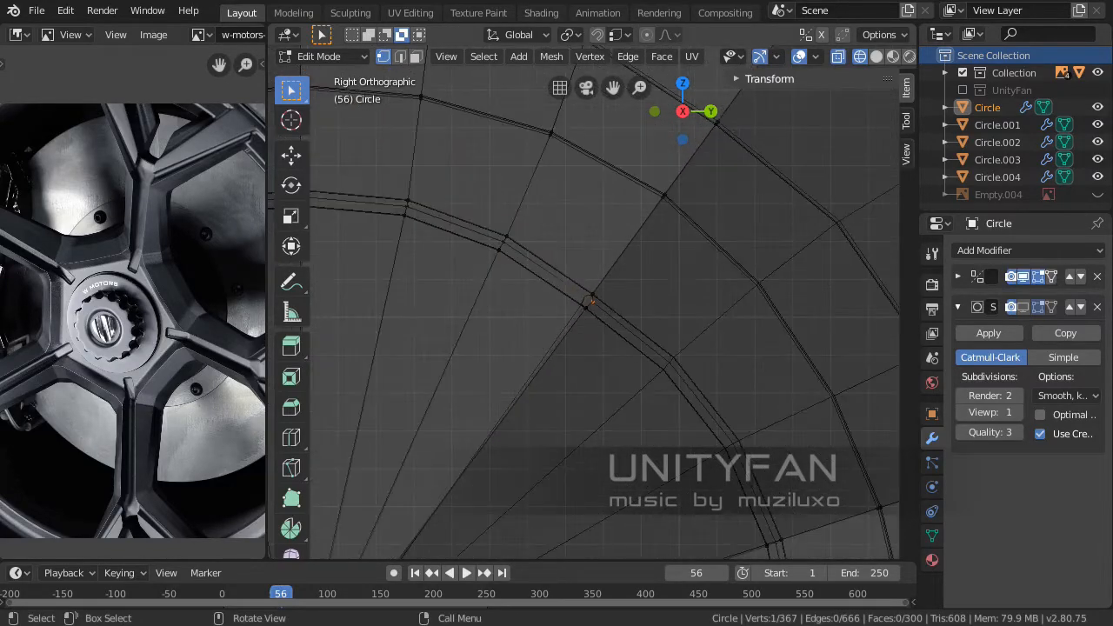
{"action": "scroll", "coordinate": [601, 287], "scroll_direction": "up", "scroll_amount": 8}
{"action": "scroll", "coordinate": [534, 399], "scroll_direction": "down", "scroll_amount": 5}
{"action": "middle_click_drag", "start_coordinate": [601, 287], "coordinate": [522, 425], "text": "shift"}
{"action": "key", "text": "g"}
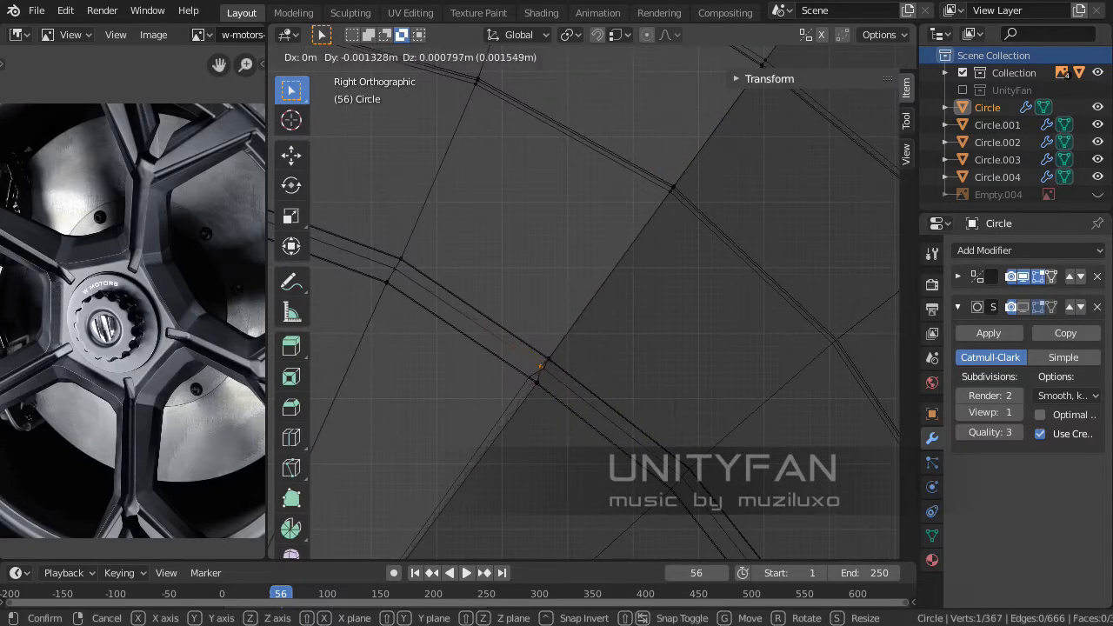
{"action": "left_click", "coordinate": [540, 366]}
Fine-tune the same middle corner vertex so that it sits on the joint edge line
{"action": "scroll", "coordinate": [541, 370], "scroll_direction": "up", "scroll_amount": 5}
{"action": "middle_click_drag", "start_coordinate": [522, 418], "coordinate": [609, 291], "text": "shift"}
{"action": "scroll", "coordinate": [600, 300], "scroll_direction": "up", "scroll_amount": 10}
{"action": "middle_click_drag", "start_coordinate": [556, 400], "coordinate": [574, 313], "text": "shift"}
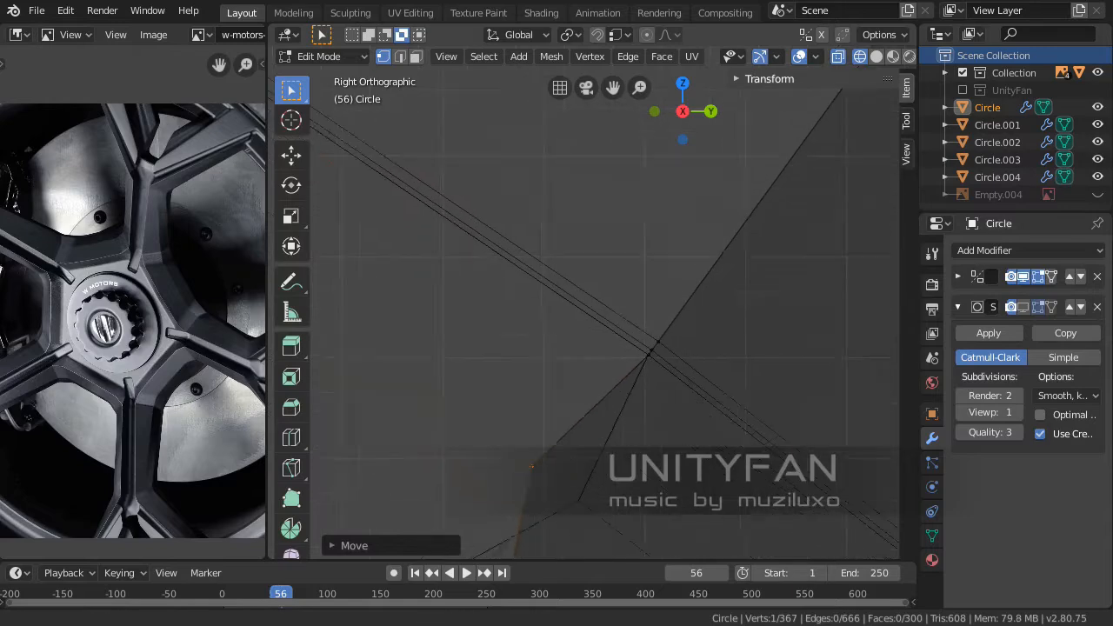
{"action": "middle_click_drag", "start_coordinate": [530, 467], "coordinate": [548, 307], "text": "shift"}
{"action": "key", "text": "g"}
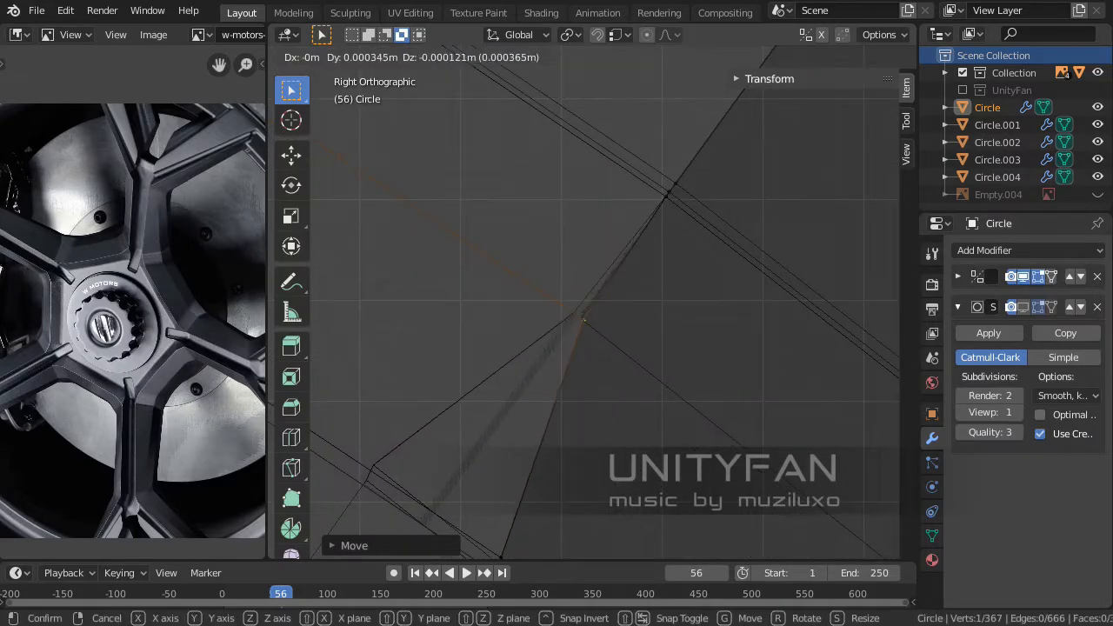
{"action": "left_click", "coordinate": [581, 318]}
Move the two lower vertices of the inner ring corner one after the other onto the joint edge line
{"action": "middle_click_drag", "start_coordinate": [522, 487], "coordinate": [601, 309], "text": "shift"}
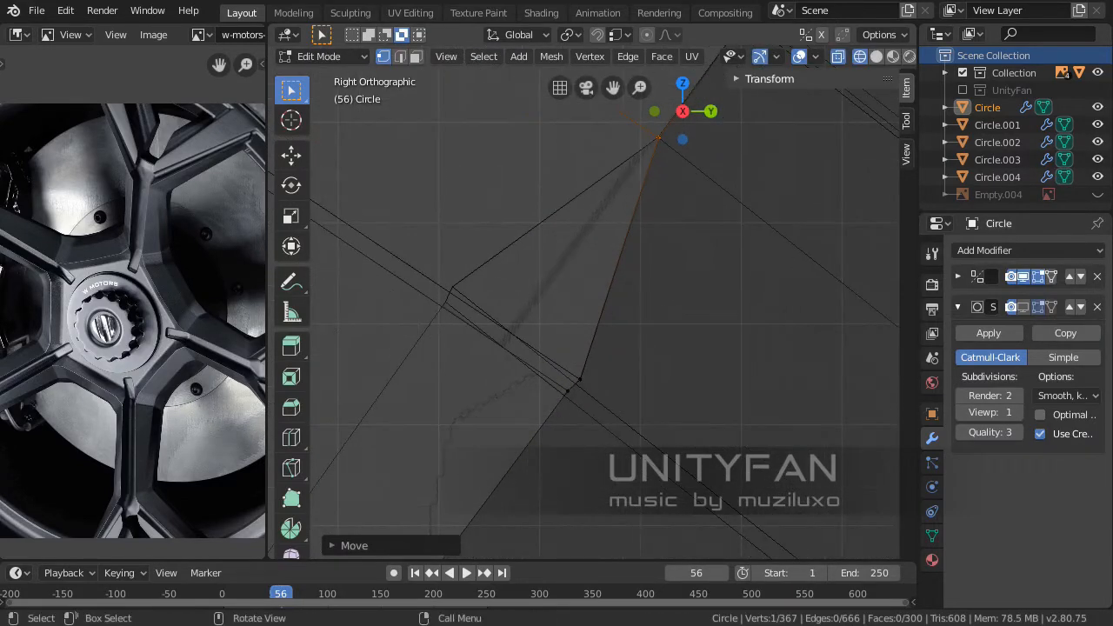
{"action": "left_click", "coordinate": [580, 380]}
{"action": "key", "text": "g"}
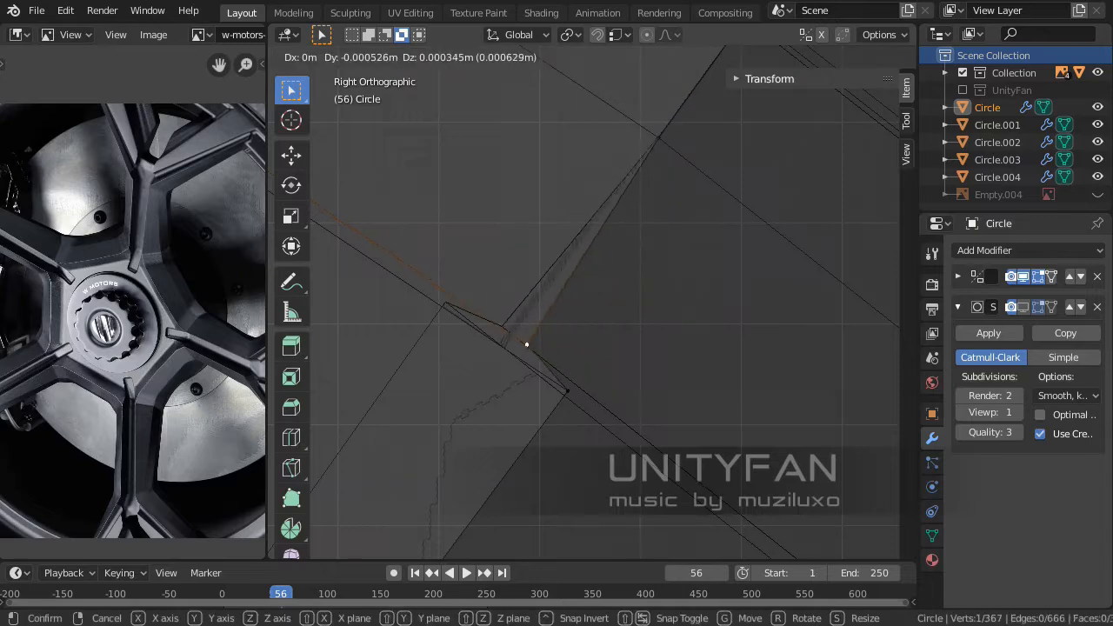
{"action": "left_click", "coordinate": [514, 338]}
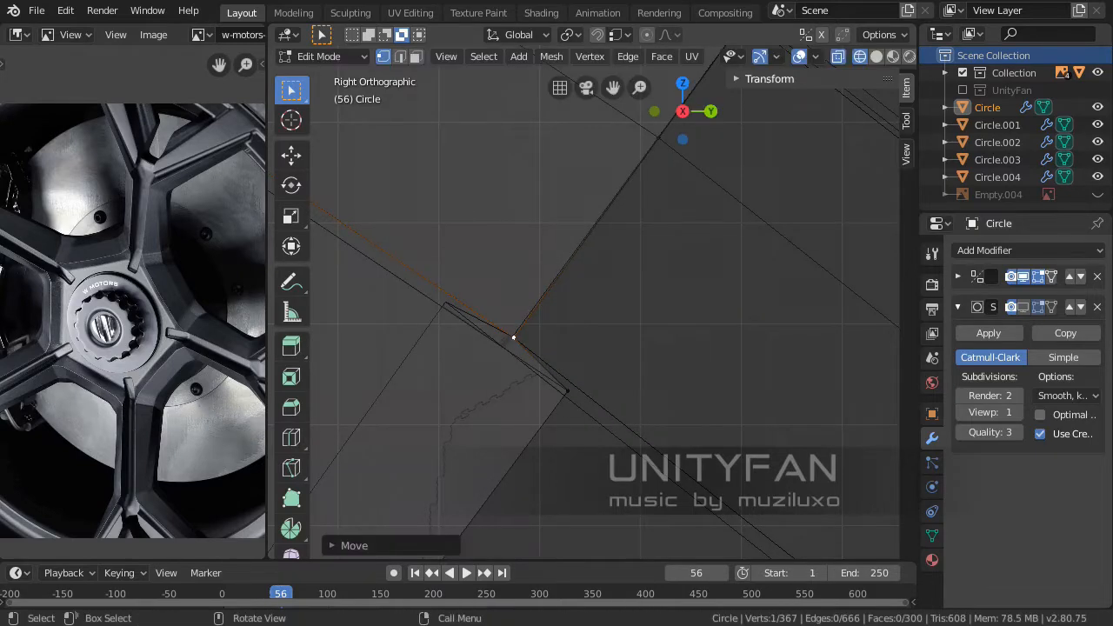
{"action": "left_click", "coordinate": [567, 392]}
{"action": "key", "text": "g"}
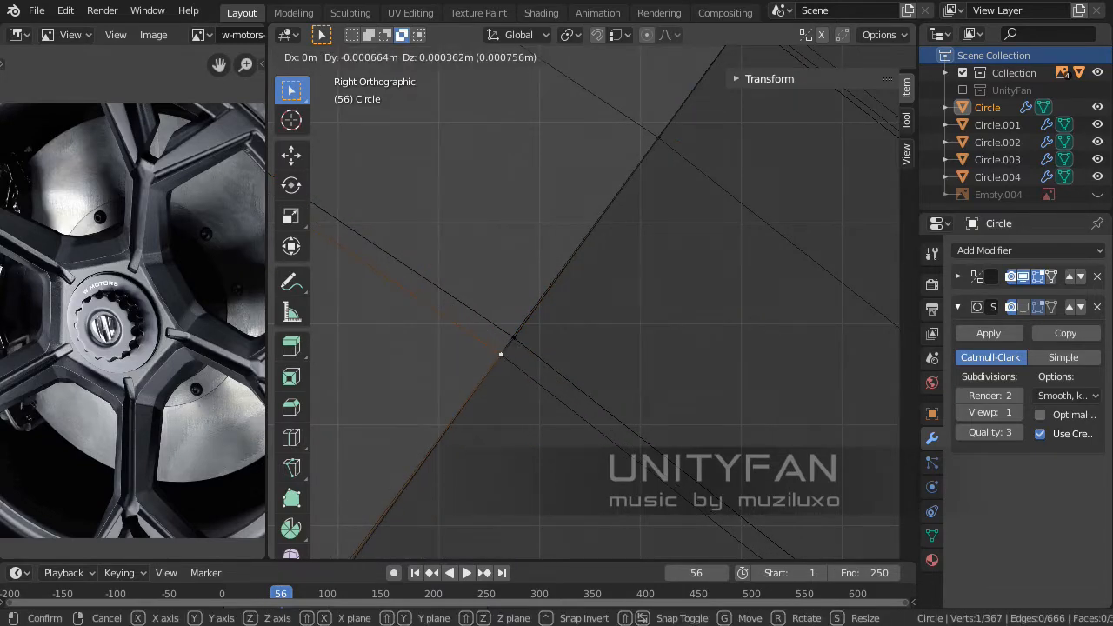
{"action": "left_click", "coordinate": [501, 354]}
Select the vertex at the tip of the hub's central fan and snap it to the 3D cursor at the wheel centre
{"action": "scroll", "coordinate": [501, 354], "scroll_direction": "down", "scroll_amount": 6}
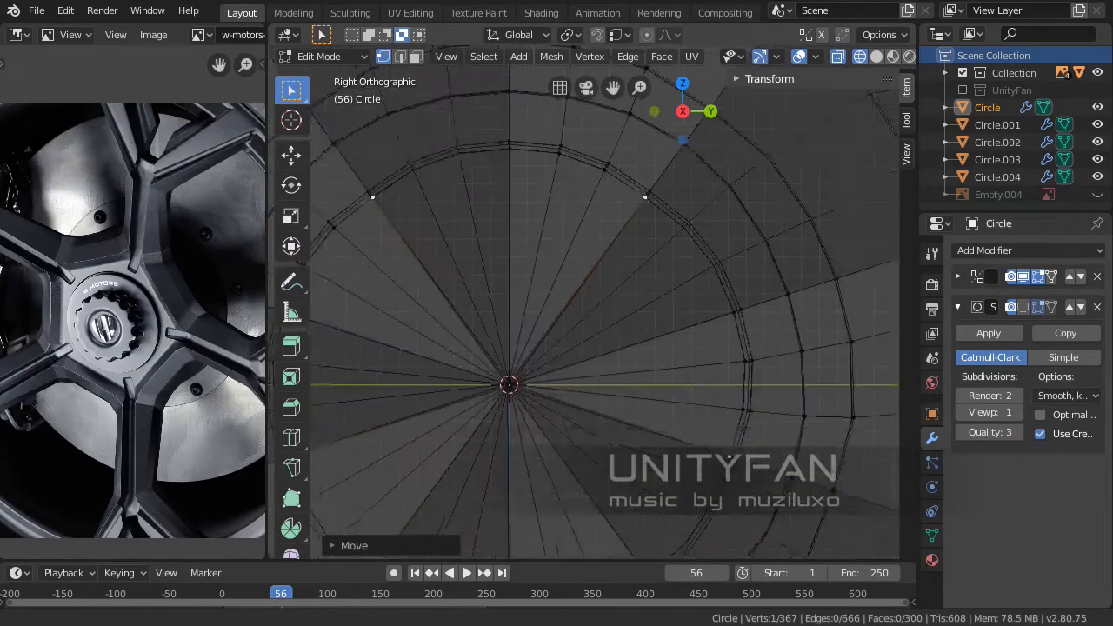
{"action": "middle_click_drag", "start_coordinate": [509, 374], "coordinate": [550, 280], "text": "shift"}
{"action": "scroll", "coordinate": [550, 280], "scroll_direction": "up", "scroll_amount": 7}
{"action": "scroll", "coordinate": [688, 391], "scroll_direction": "up", "scroll_amount": 4}
{"action": "middle_click_drag", "start_coordinate": [418, 261], "coordinate": [547, 281], "text": "shift"}
{"action": "scroll", "coordinate": [546, 281], "scroll_direction": "up", "scroll_amount": 4}
{"action": "middle_click_drag", "start_coordinate": [644, 383], "coordinate": [526, 290], "text": "shift"}
{"action": "scroll", "coordinate": [526, 291], "scroll_direction": "up", "scroll_amount": 3}
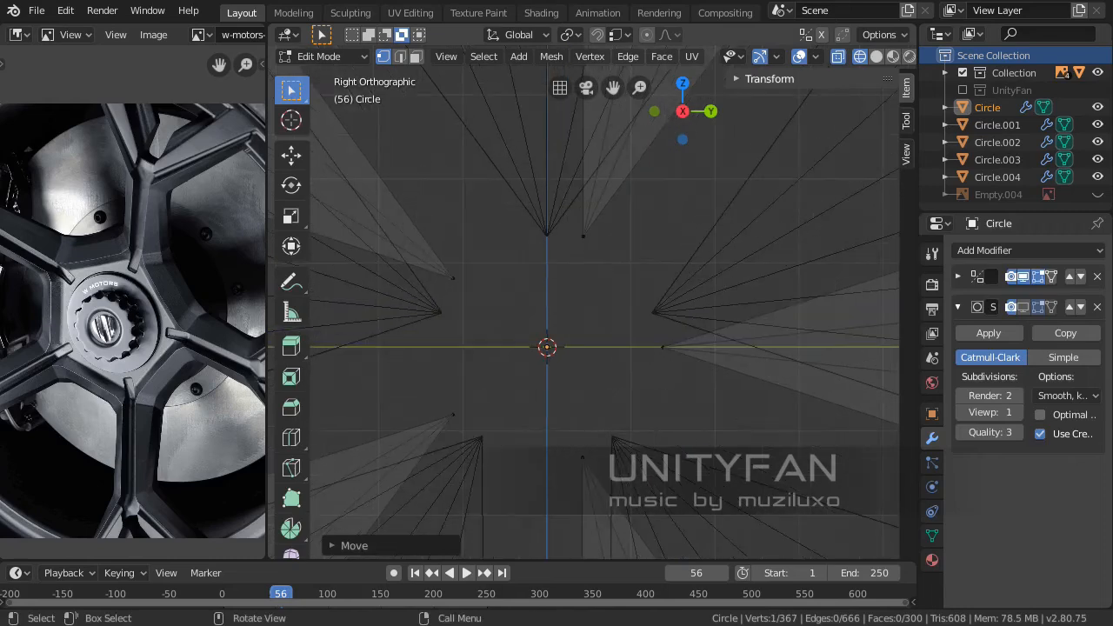
{"action": "scroll", "coordinate": [591, 303], "scroll_direction": "up", "scroll_amount": 1}
{"action": "left_click", "coordinate": [581, 224]}
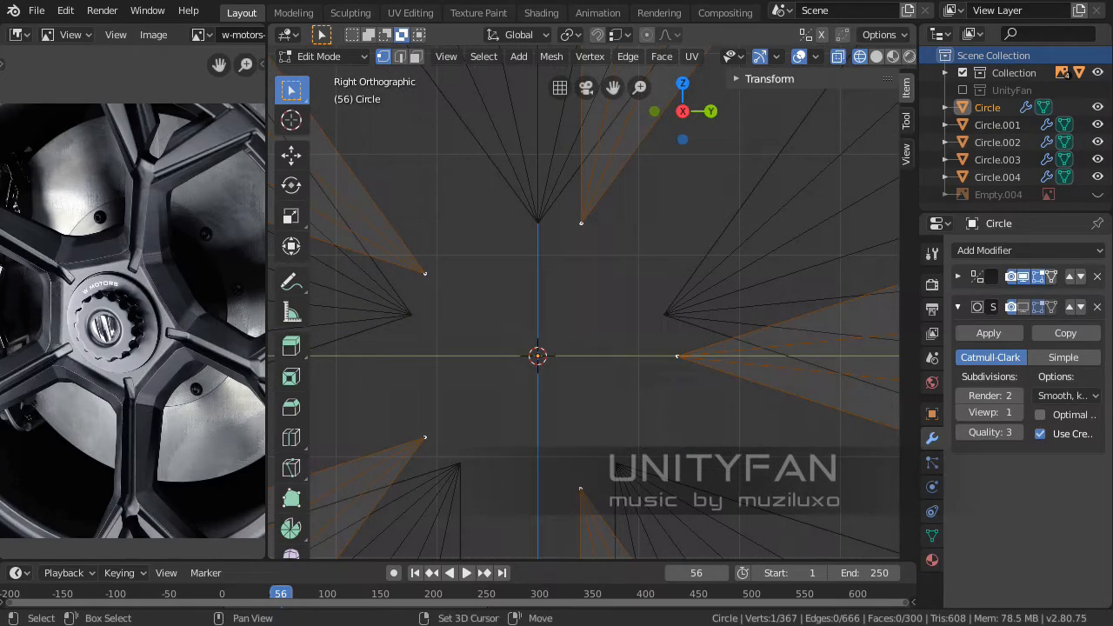
{"action": "key", "text": "shift+s"}
{"action": "left_click", "coordinate": [578, 204]}
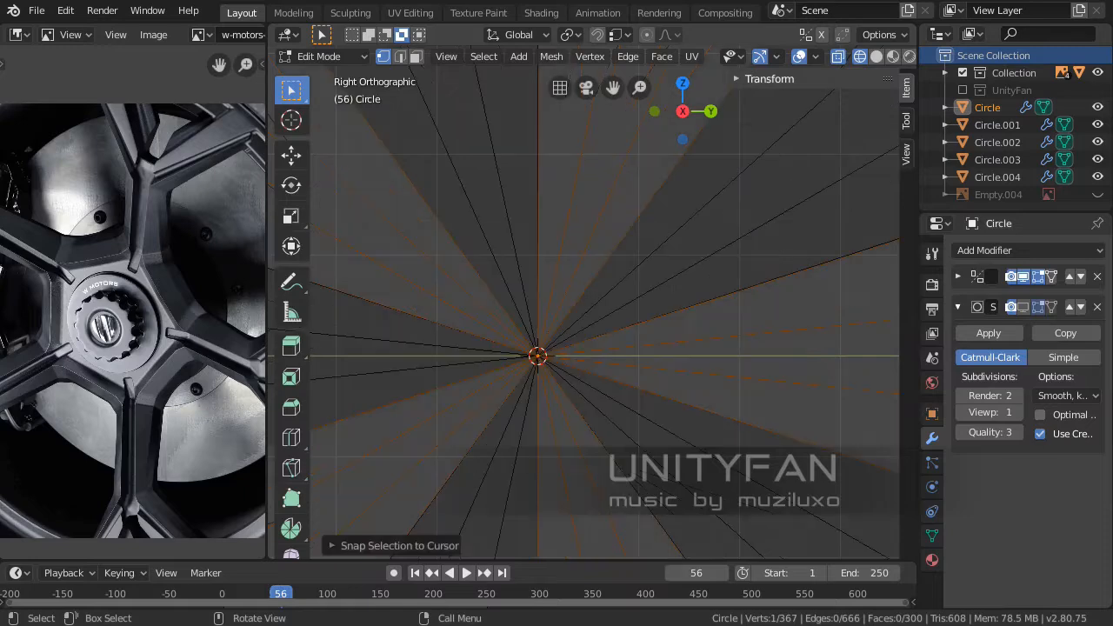
Return to Object Mode and show the wheel in Solid shading, viewing the hub's central fan from the side
{"action": "scroll", "coordinate": [592, 303], "scroll_direction": "down", "scroll_amount": 20}
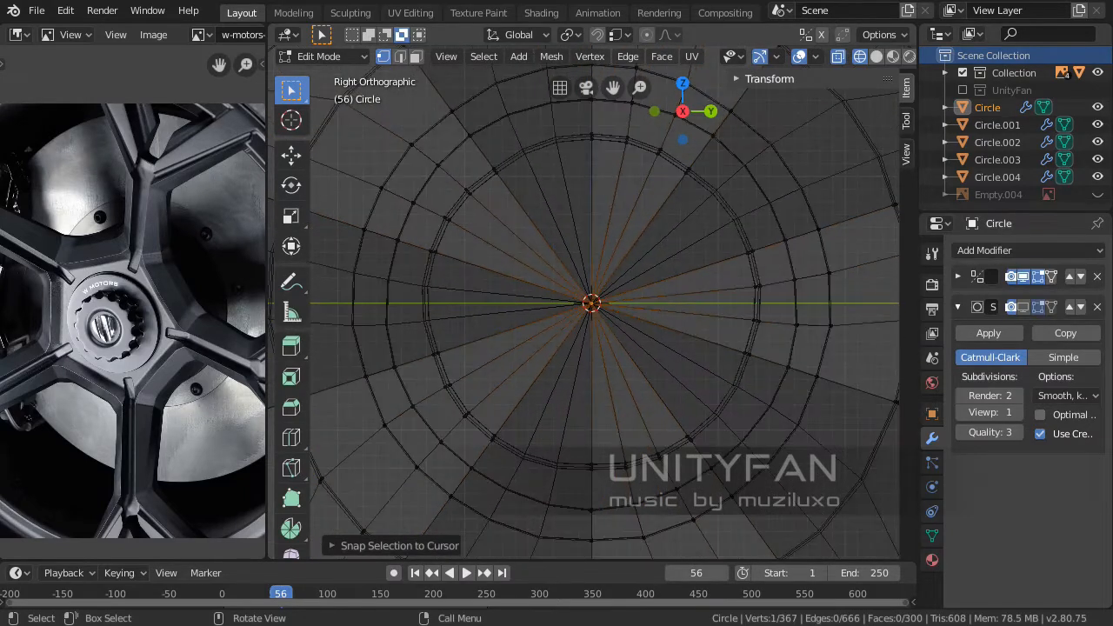
{"action": "mouse_move", "coordinate": [592, 302]}
{"action": "middle_mouse_down"}
{"action": "mouse_move", "coordinate": [635, 271]}
{"action": "mouse_move", "coordinate": [621, 341]}
{"action": "middle_mouse_up"}
{"action": "key", "text": "Tab"}
{"action": "key", "text": "z"}
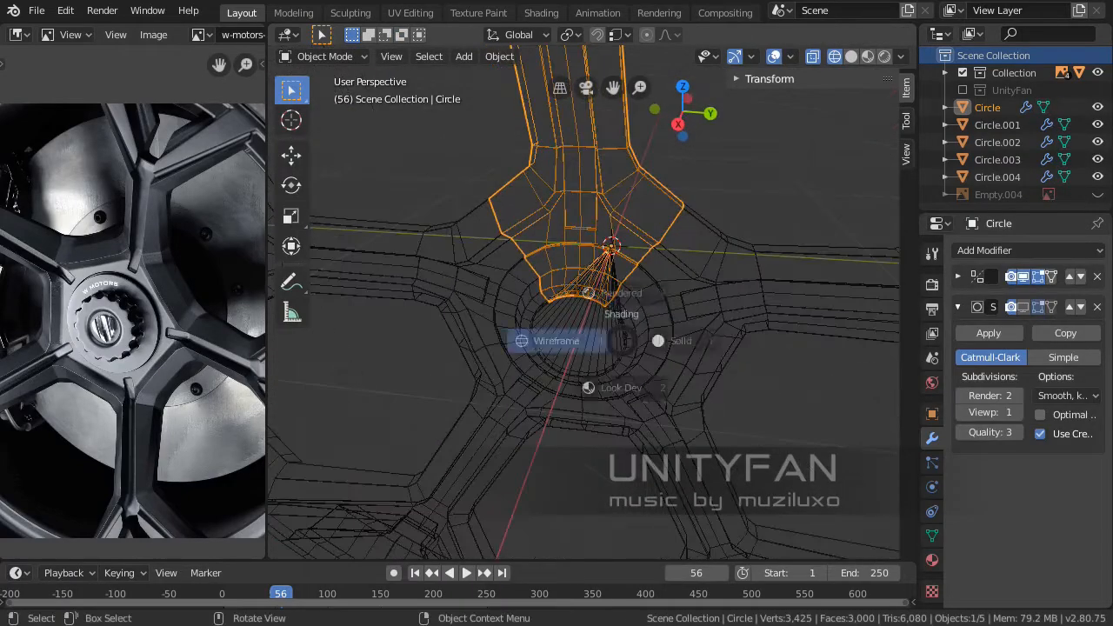
{"action": "left_click", "coordinate": [747, 341]}
{"action": "middle_click_drag", "start_coordinate": [731, 339], "coordinate": [474, 341]}
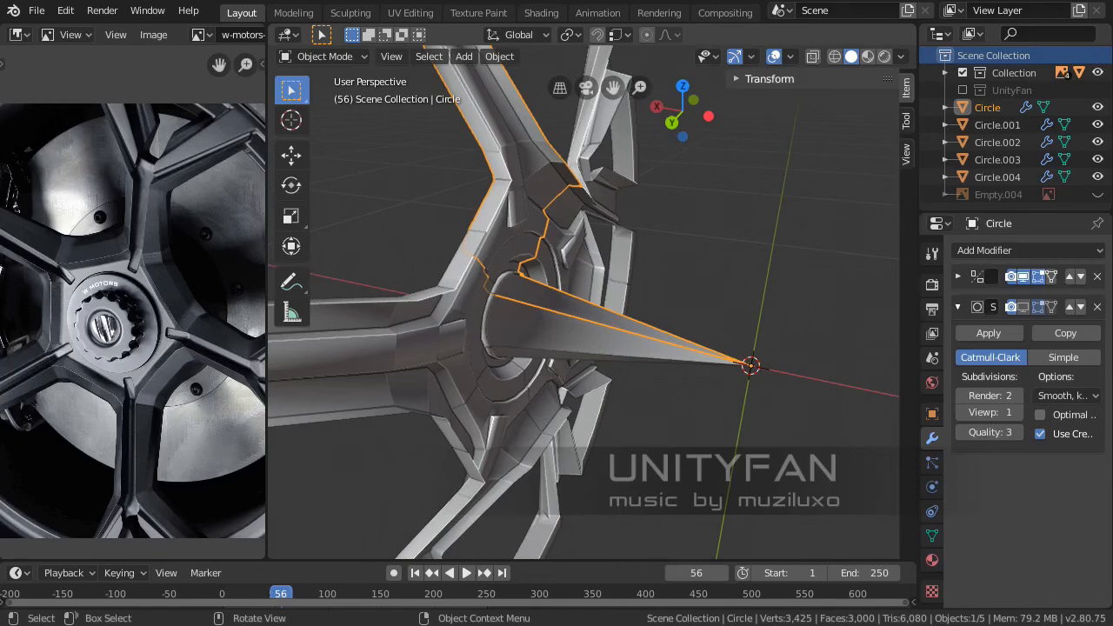
In Edit Mode, move the central fan's tip vertex along the X axis back into the hub opening
{"action": "key", "text": "Tab"}
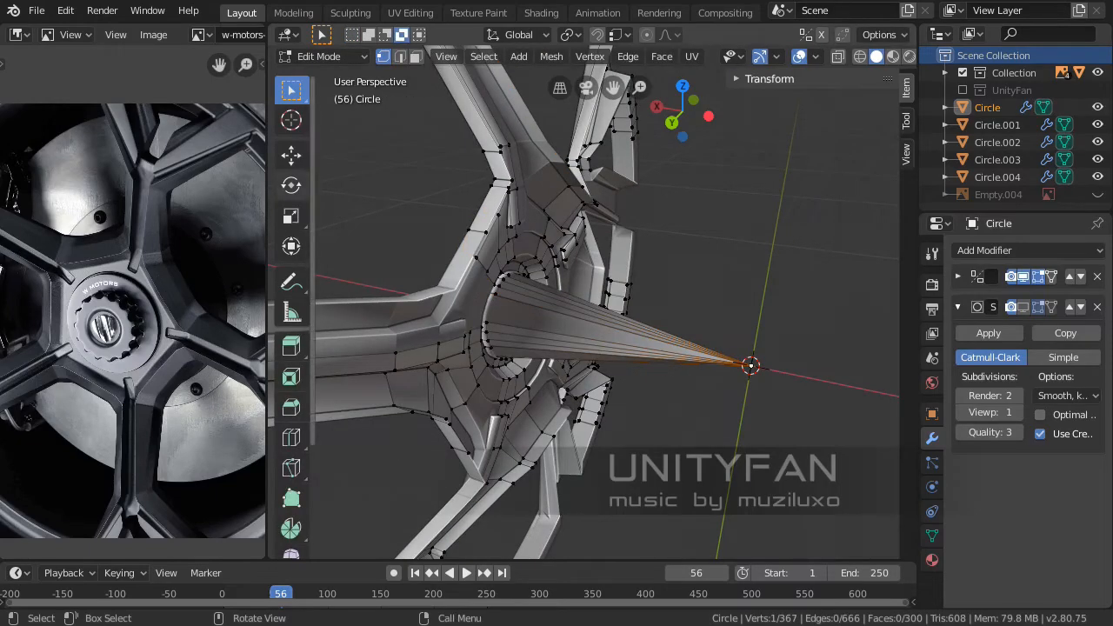
{"action": "left_click", "coordinate": [291, 154]}
{"action": "left_click_drag", "start_coordinate": [684, 353], "coordinate": [635, 342]}
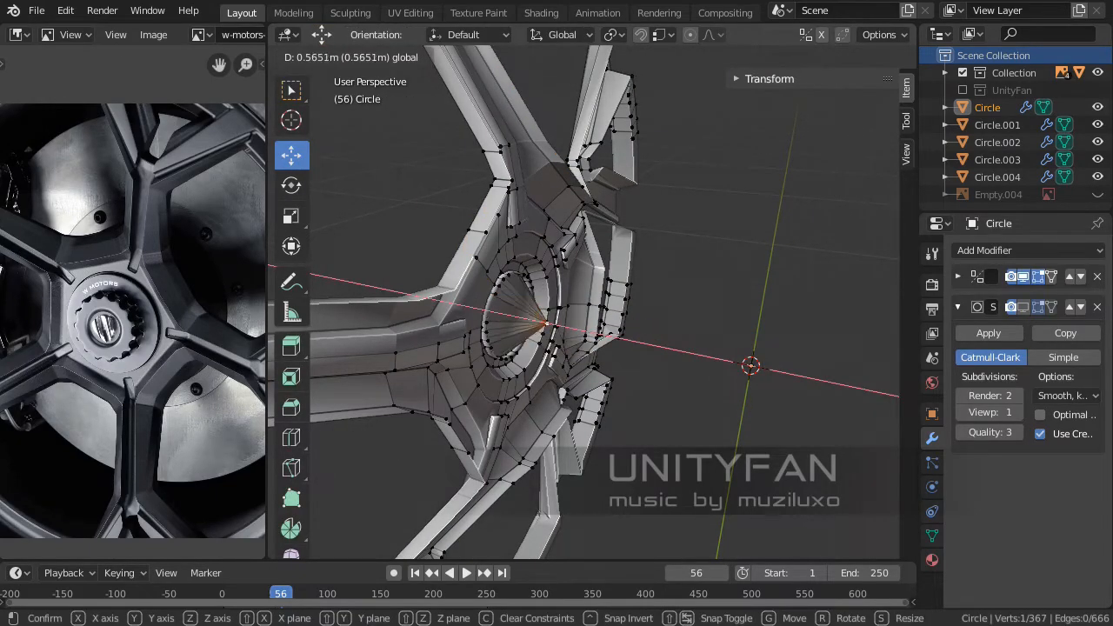
{"action": "left_click_drag", "start_coordinate": [505, 314], "coordinate": [501, 313]}
Fine-tune the central hub geometry with the Move tool and check the shape in Object Mode
{"action": "middle_click_drag", "start_coordinate": [501, 313], "coordinate": [678, 344]}
{"action": "scroll", "coordinate": [665, 318], "scroll_direction": "up", "scroll_amount": 2}
{"action": "left_click_drag", "start_coordinate": [660, 350], "coordinate": [611, 360]}
{"action": "middle_click_drag", "start_coordinate": [610, 360], "coordinate": [774, 344]}
{"action": "middle_click_drag", "start_coordinate": [666, 235], "coordinate": [704, 280]}
{"action": "scroll", "coordinate": [683, 262], "scroll_direction": "up", "scroll_amount": 3}
{"action": "left_click_drag", "start_coordinate": [642, 394], "coordinate": [668, 395]}
{"action": "middle_click_drag", "start_coordinate": [668, 395], "coordinate": [557, 352]}
{"action": "key", "text": "Tab"}
{"action": "key", "text": "Tab"}
Select three adjacent wide faces of the inner hub ring together with the narrow strip faces along their outer edge
{"action": "scroll", "coordinate": [613, 370], "scroll_direction": "up", "scroll_amount": 2}
{"action": "scroll", "coordinate": [541, 344], "scroll_direction": "up", "scroll_amount": 2}
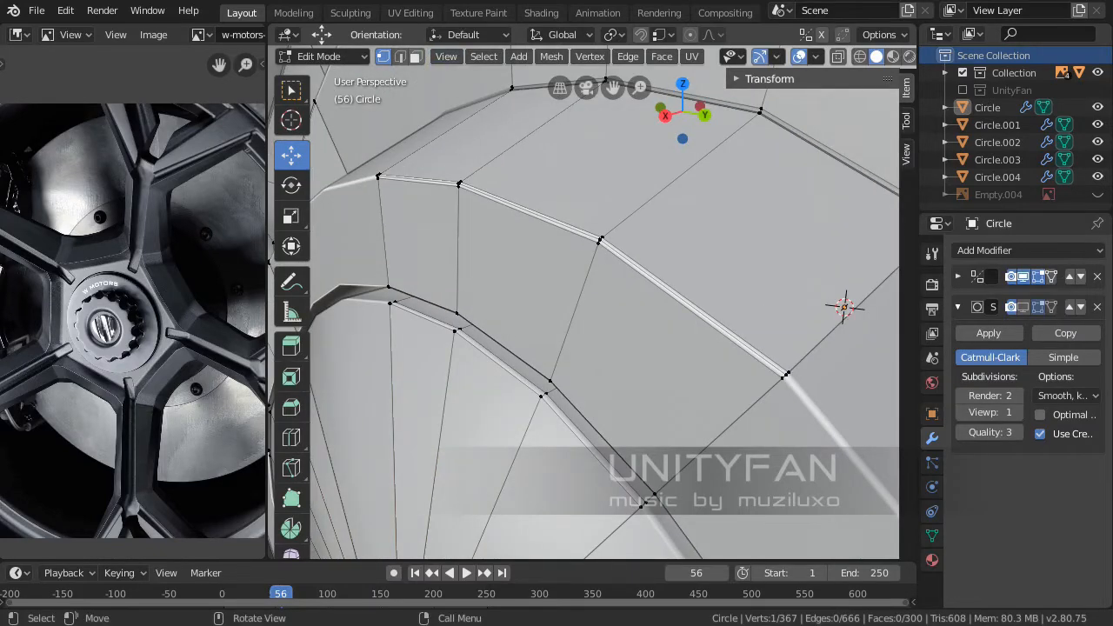
{"action": "left_click", "coordinate": [648, 361]}
{"action": "middle_click_drag", "start_coordinate": [648, 361], "coordinate": [755, 496]}
{"action": "scroll", "coordinate": [622, 360], "scroll_direction": "up", "scroll_amount": 4}
{"action": "left_click", "coordinate": [740, 381], "text": "shift"}
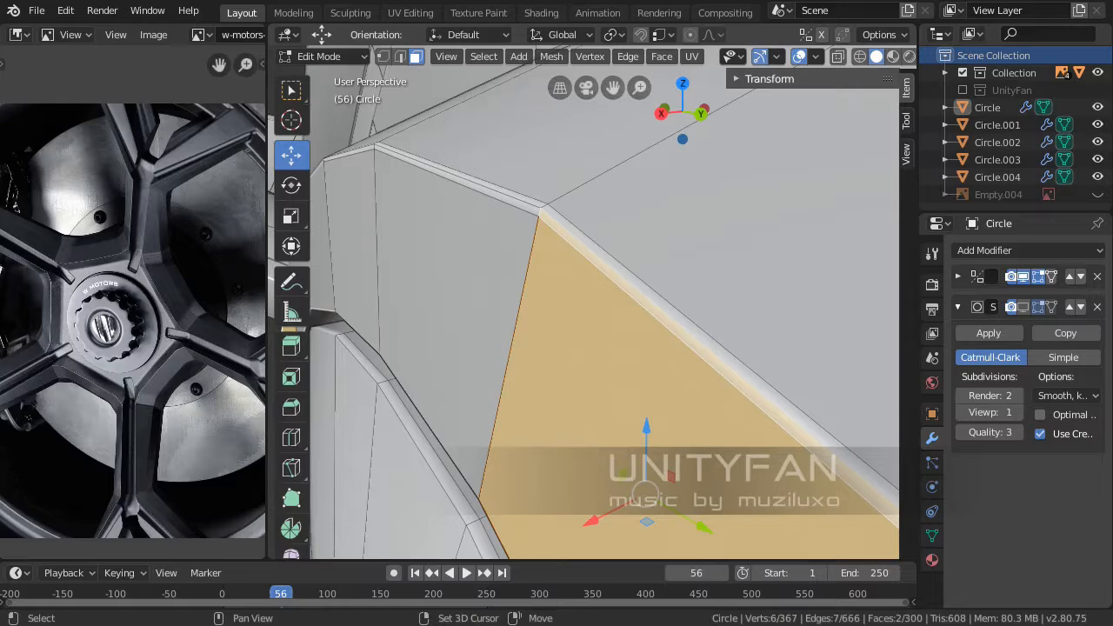
{"action": "left_click", "coordinate": [466, 182], "text": "shift"}
{"action": "left_click", "coordinate": [463, 252], "text": "shift"}
{"action": "middle_click_drag", "start_coordinate": [463, 252], "coordinate": [648, 457]}
{"action": "left_click", "coordinate": [539, 269], "text": "shift"}
{"action": "scroll", "coordinate": [539, 270], "scroll_direction": "up", "scroll_amount": 3}
{"action": "left_click", "coordinate": [609, 181], "text": "shift"}
{"action": "scroll", "coordinate": [609, 181], "scroll_direction": "down", "scroll_amount": 4}
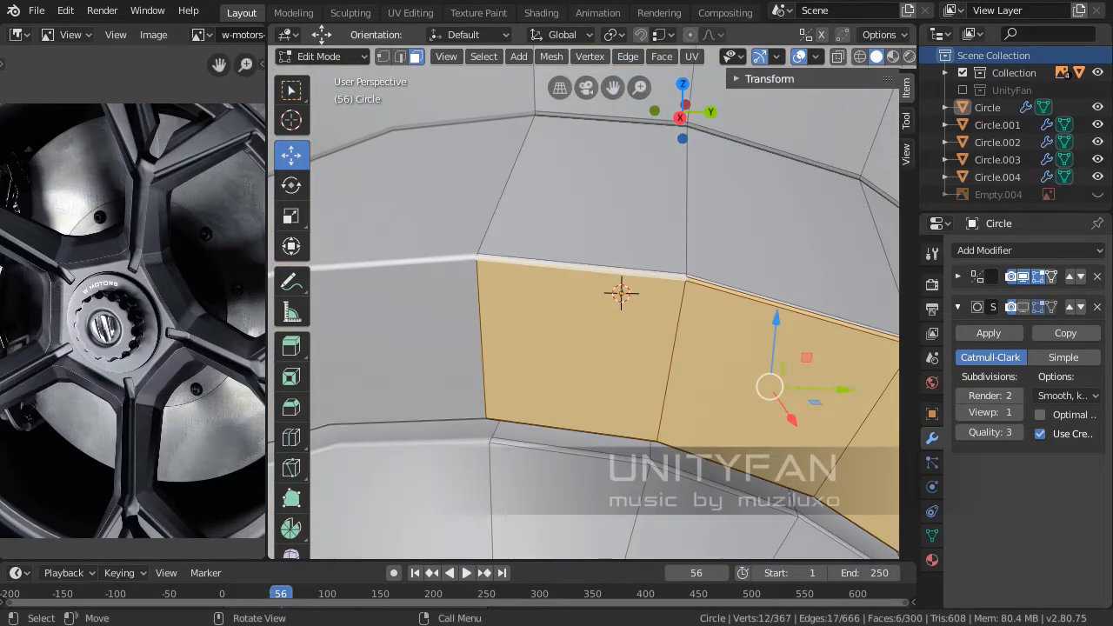
Expand the transform values for the selected ring faces and try scaling the faces uniformly
{"action": "scroll", "coordinate": [609, 261], "scroll_direction": "down", "scroll_amount": 4}
{"action": "middle_click_drag", "start_coordinate": [609, 261], "coordinate": [713, 235]}
{"action": "middle_click_drag", "start_coordinate": [713, 295], "coordinate": [648, 347], "text": "shift"}
{"action": "scroll", "coordinate": [587, 261], "scroll_direction": "up", "scroll_amount": 3}
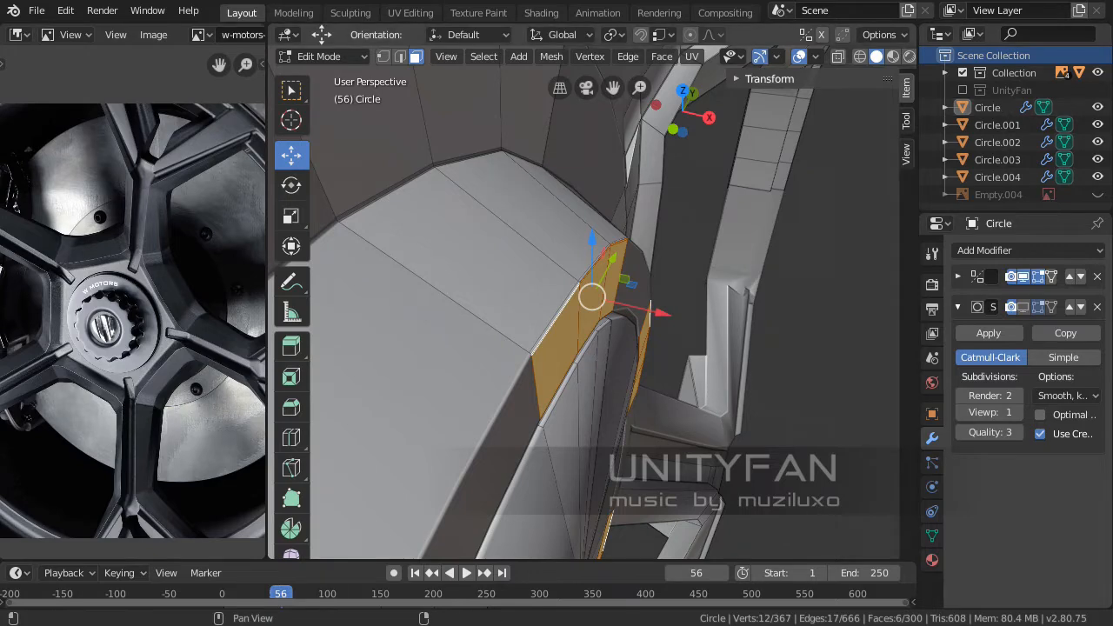
{"action": "left_click", "coordinate": [766, 79]}
{"action": "middle_click_drag", "start_coordinate": [609, 322], "coordinate": [535, 318], "text": "shift"}
{"action": "scroll", "coordinate": [535, 318], "scroll_direction": "up", "scroll_amount": 2}
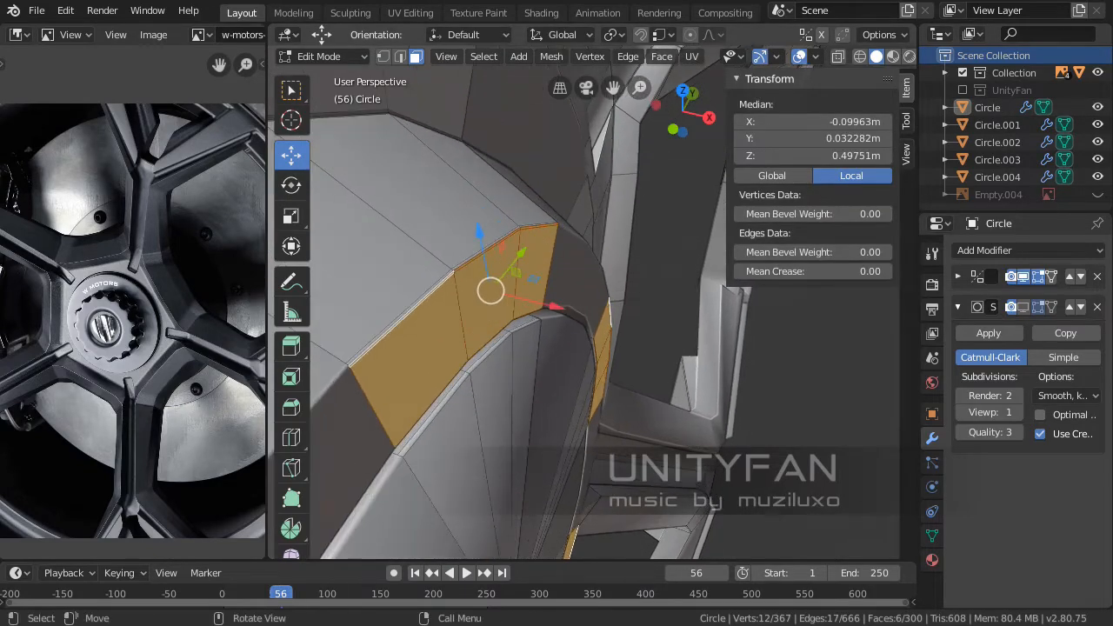
{"action": "key", "text": "s"}
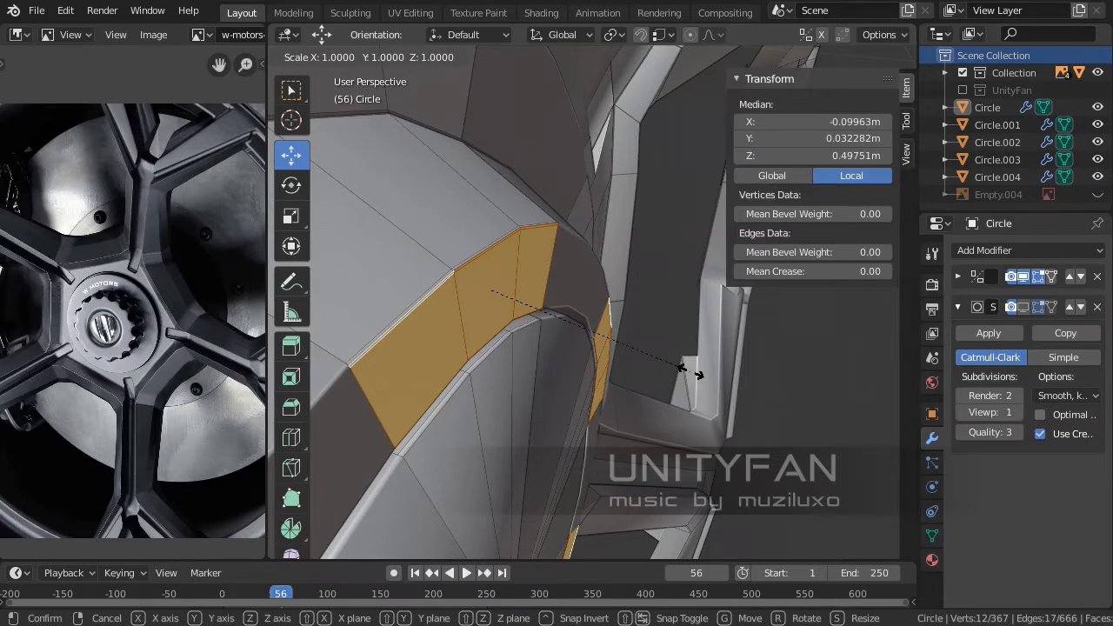
{"action": "left_click", "coordinate": [691, 373]}
Use the Scale tool to resize the selected hub ring faces along the X axis
{"action": "middle_click_drag", "start_coordinate": [690, 372], "coordinate": [833, 357]}
{"action": "scroll", "coordinate": [773, 371], "scroll_direction": "up", "scroll_amount": 1}
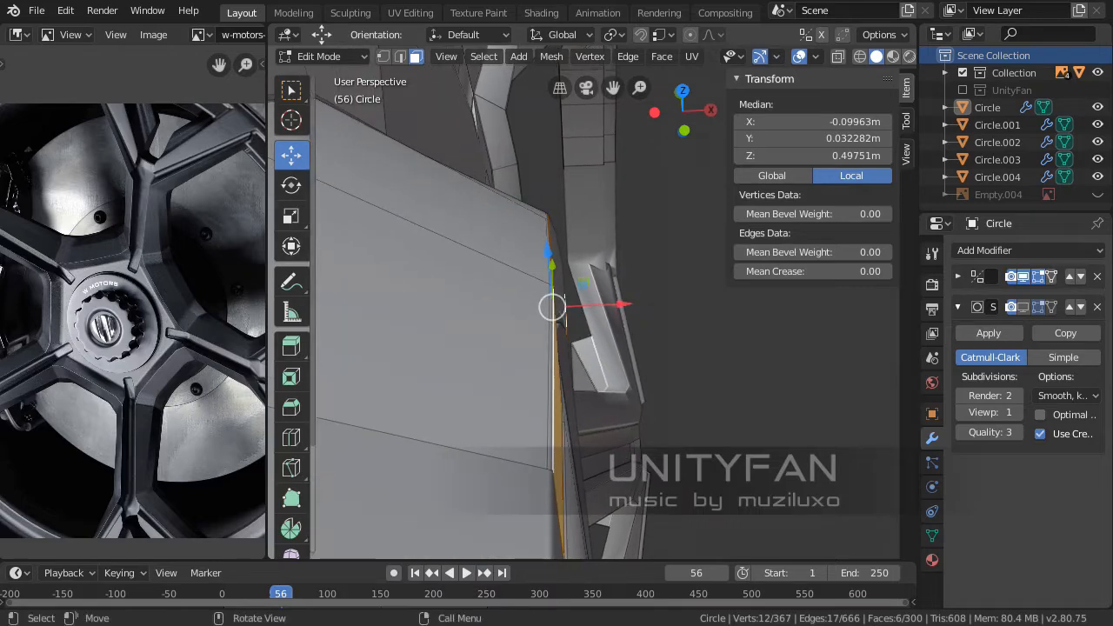
{"action": "left_click", "coordinate": [292, 217]}
{"action": "middle_click_drag", "start_coordinate": [566, 299], "coordinate": [541, 300]}
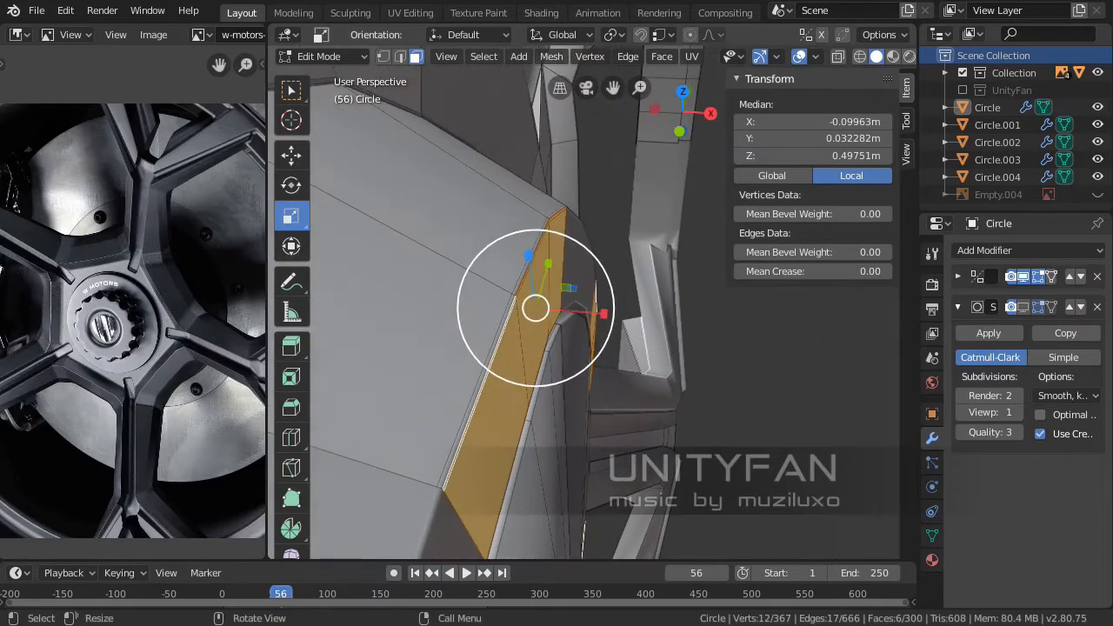
{"action": "left_click_drag", "start_coordinate": [604, 313], "coordinate": [832, 360]}
{"action": "scroll", "coordinate": [592, 313], "scroll_direction": "down", "scroll_amount": 2}
{"action": "mouse_move", "coordinate": [592, 313]}
{"action": "middle_mouse_down"}
{"action": "mouse_move", "coordinate": [614, 306]}
{"action": "mouse_move", "coordinate": [566, 319]}
{"action": "mouse_move", "coordinate": [602, 311]}
{"action": "middle_mouse_up"}
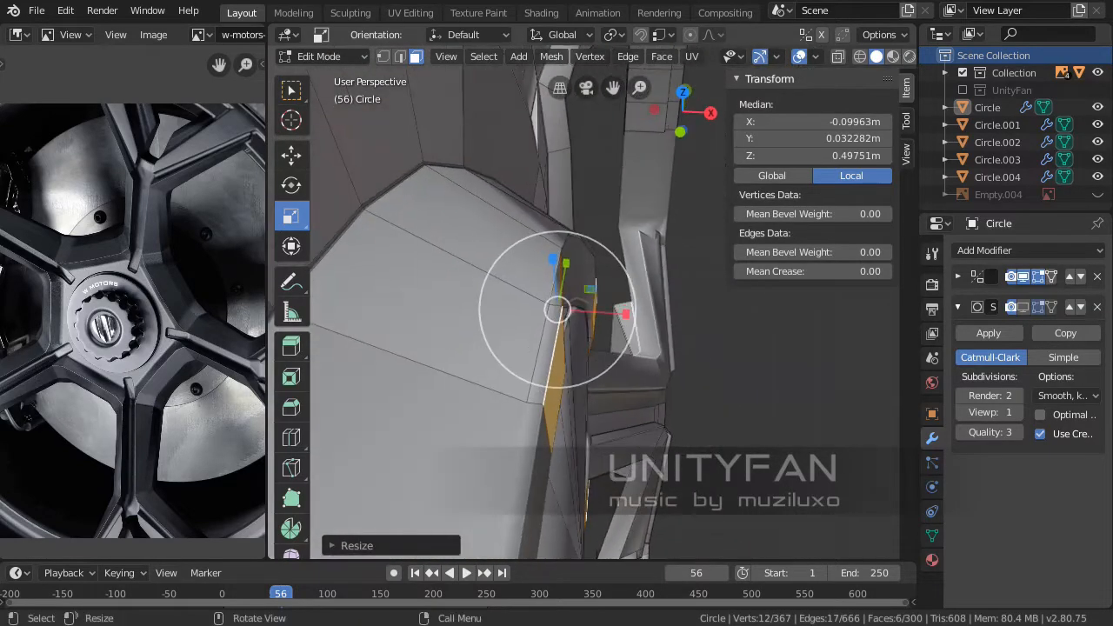
Try scaling the selected hub ring faces freely along the global X axis
{"action": "key", "text": "s"}
{"action": "key", "text": "x"}
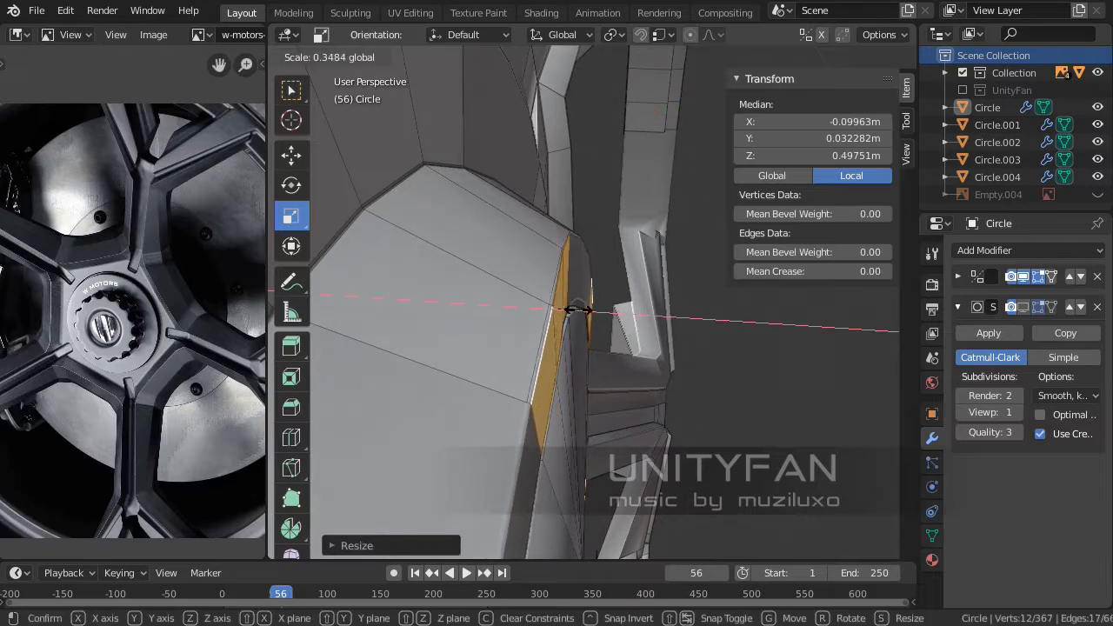
{"action": "left_click_drag", "start_coordinate": [570, 309], "coordinate": [598, 313]}
{"action": "middle_click_drag", "start_coordinate": [598, 313], "coordinate": [543, 297]}
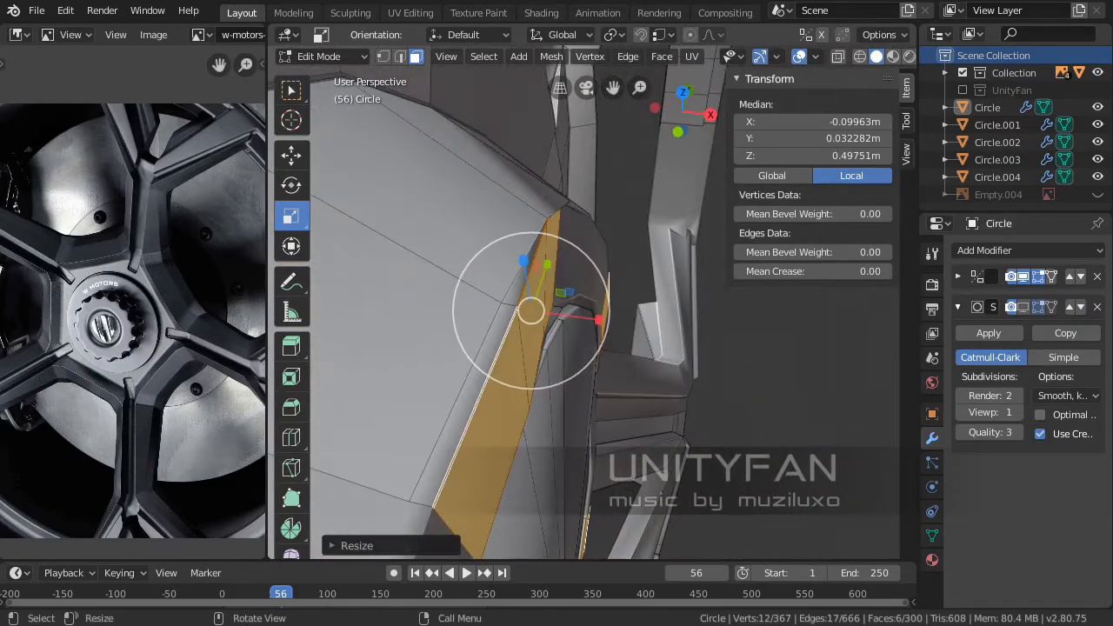
Flatten the selected hub ring faces by scaling them to 0 along the global X axis, and check the result
{"action": "key", "text": "s"}
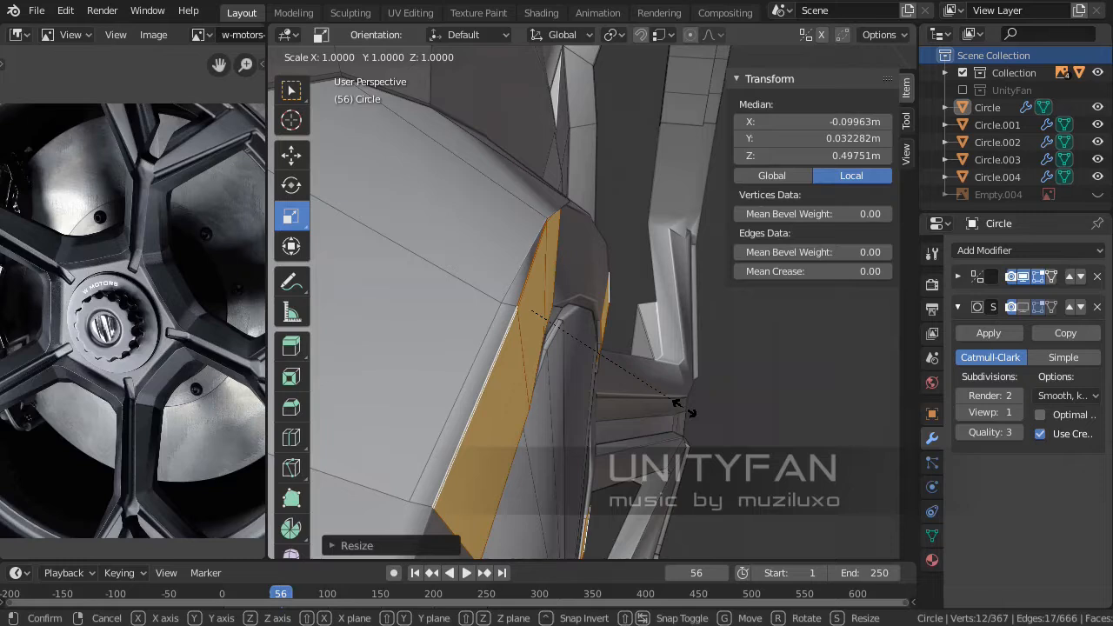
{"action": "key", "text": "x"}
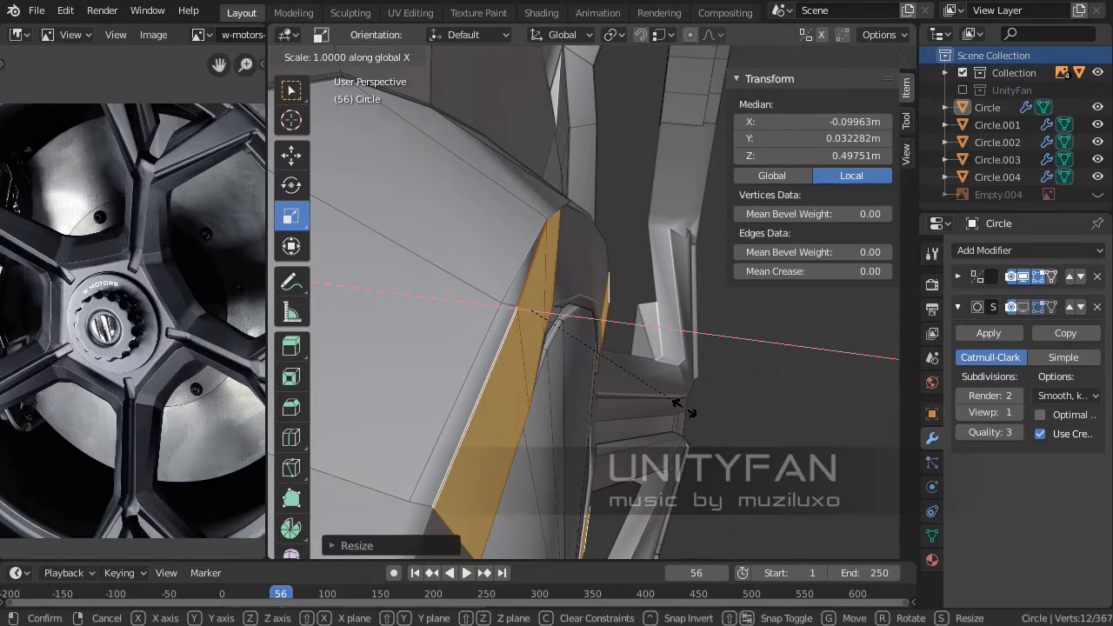
{"action": "type", "text": "0"}
{"action": "key", "text": "Return"}
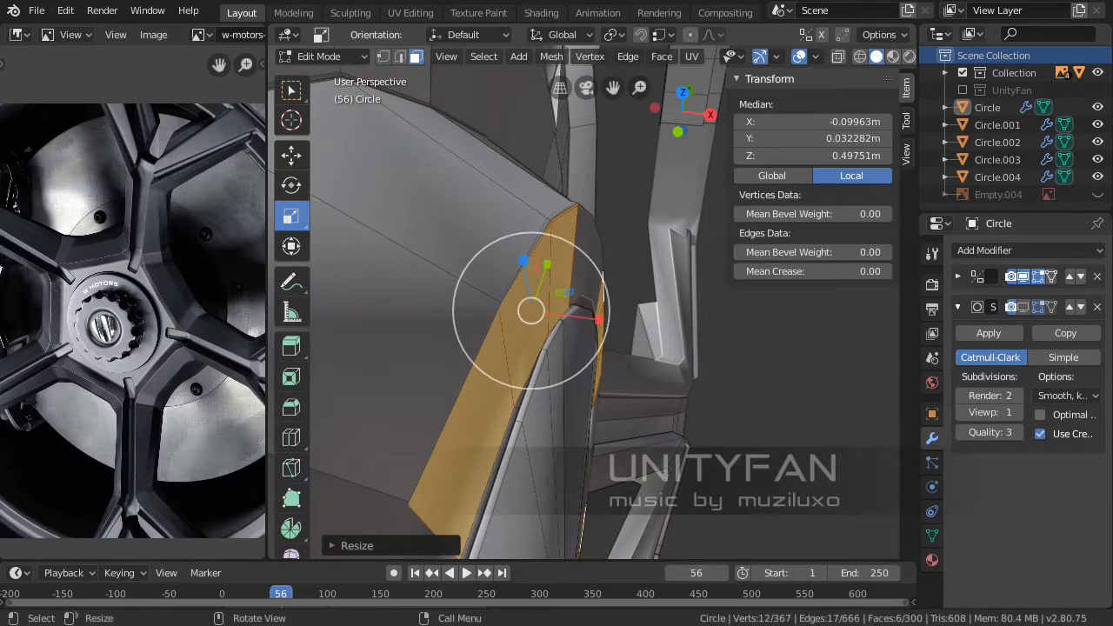
{"action": "middle_click_drag", "start_coordinate": [591, 304], "coordinate": [513, 228]}
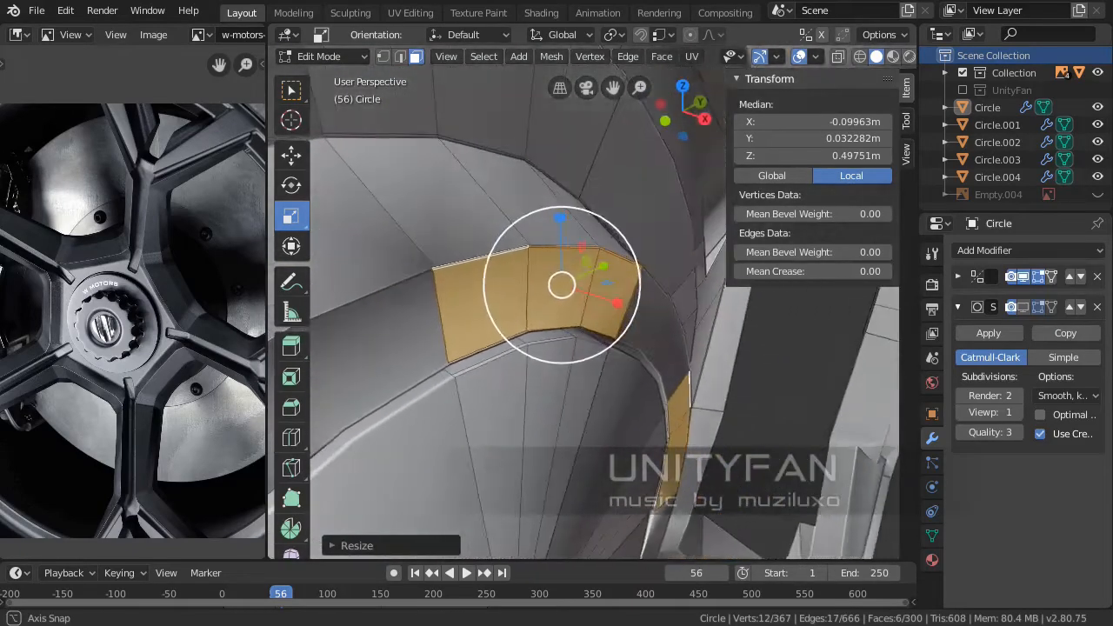
{"action": "scroll", "coordinate": [561, 287], "scroll_direction": "up", "scroll_amount": 3}
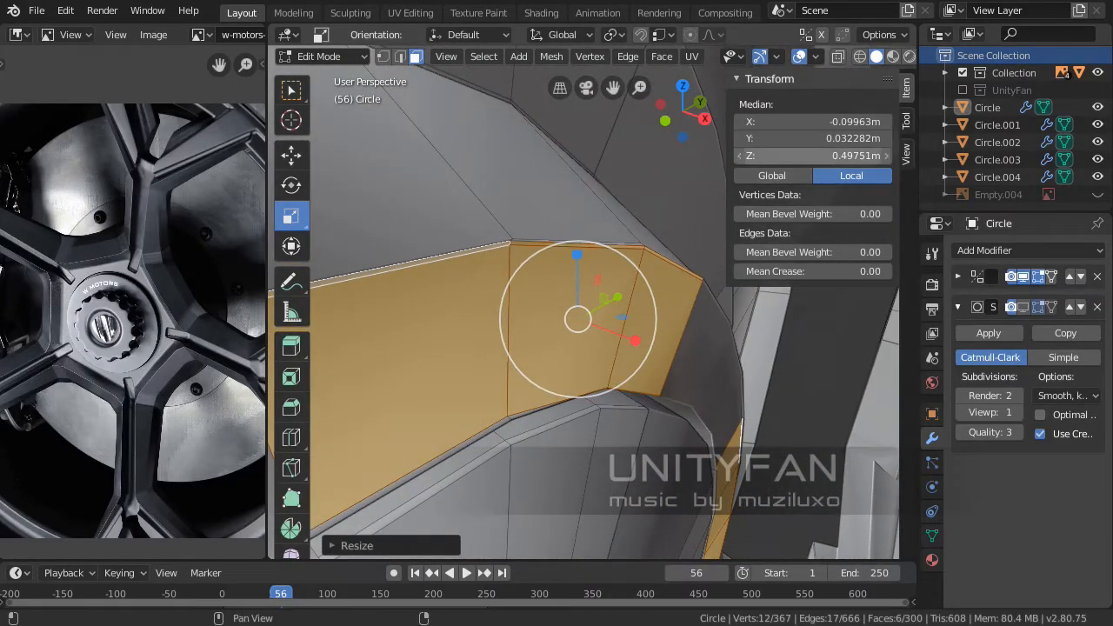
{"action": "middle_click_drag", "start_coordinate": [613, 278], "coordinate": [496, 279]}
{"action": "middle_click_drag", "start_coordinate": [620, 369], "coordinate": [657, 320], "text": "shift"}
Switch the reference image area to a Text Editor and widen it
{"action": "left_click", "coordinate": [19, 34]}
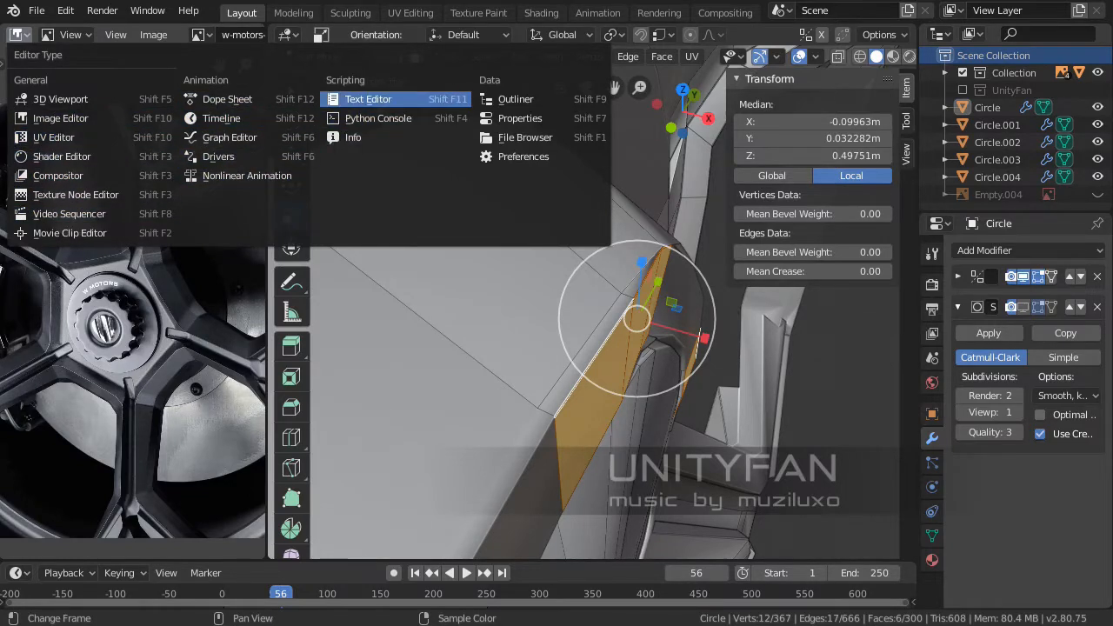
{"action": "left_click", "coordinate": [368, 99]}
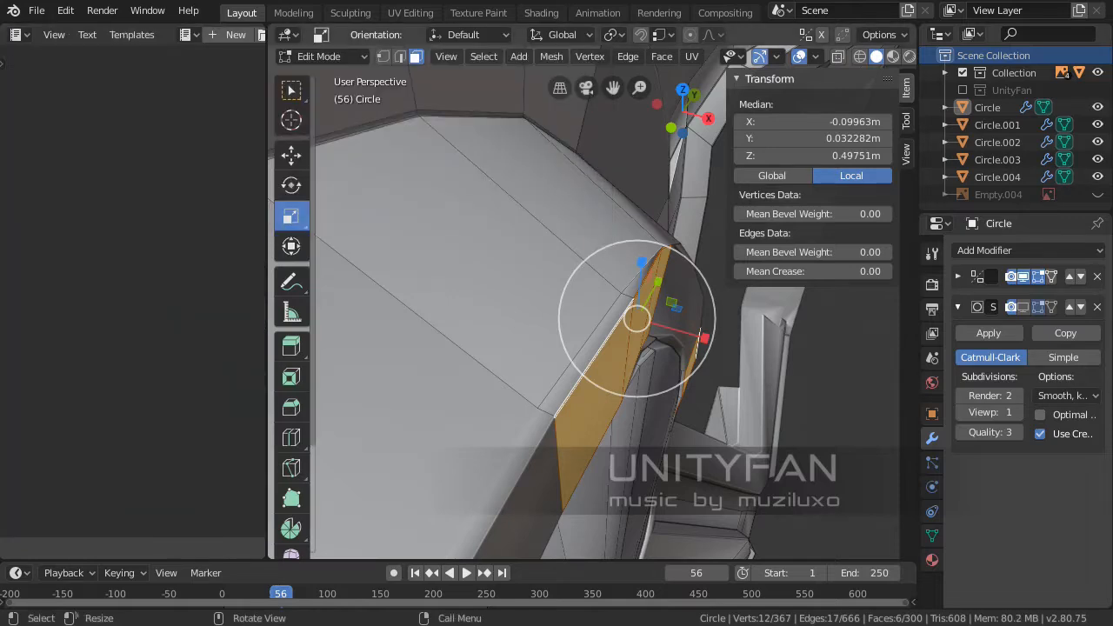
{"action": "left_click", "coordinate": [17, 34]}
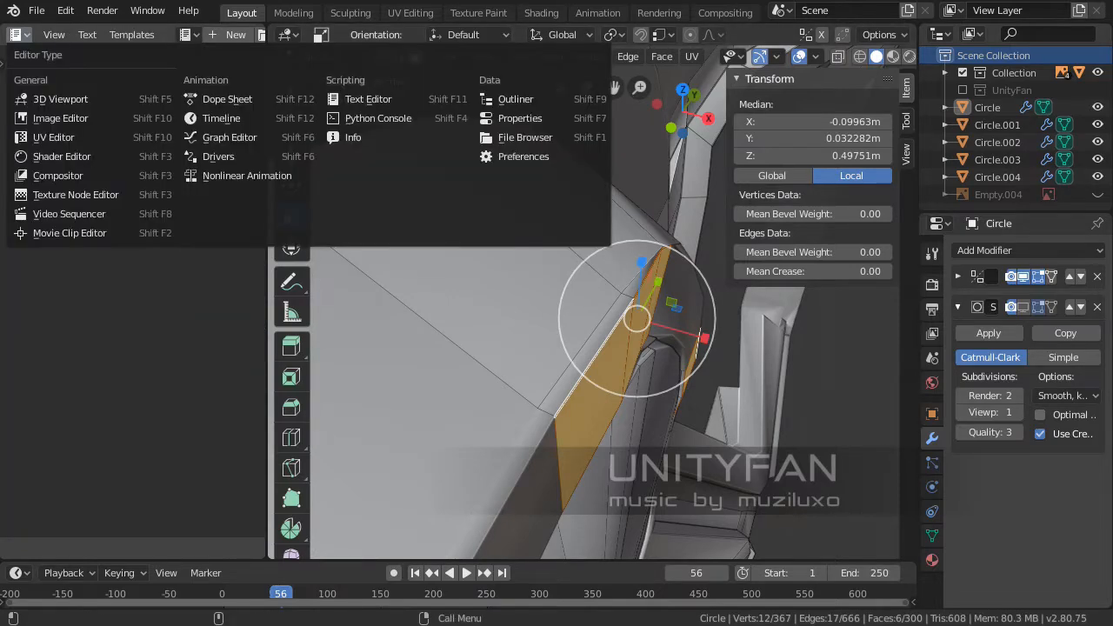
{"action": "key", "text": "Escape"}
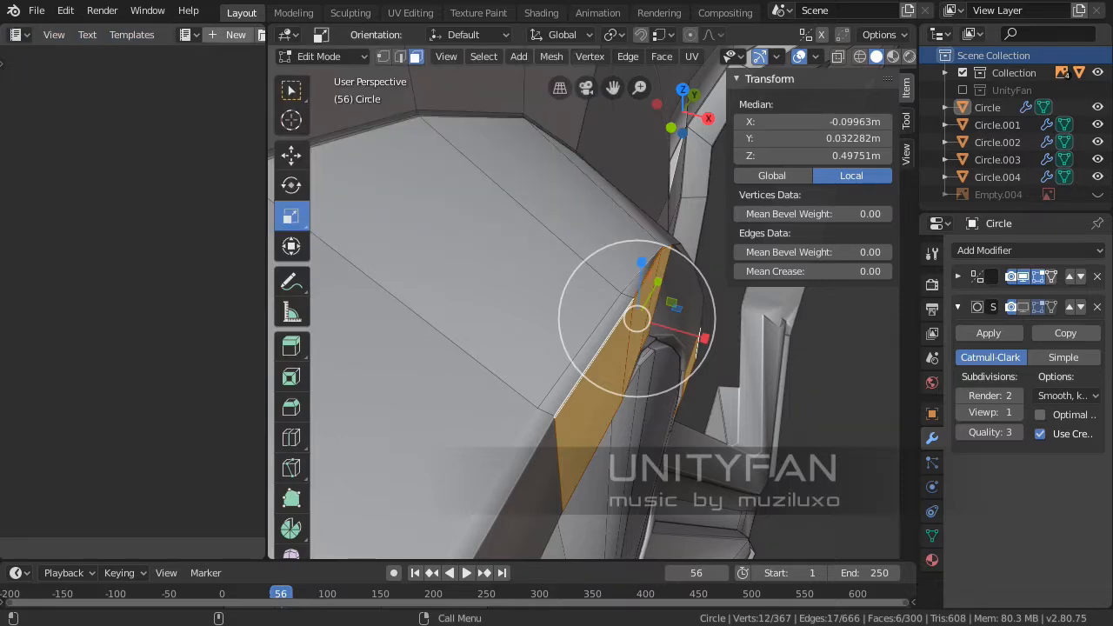
{"action": "left_click_drag", "start_coordinate": [268, 304], "coordinate": [448, 304]}
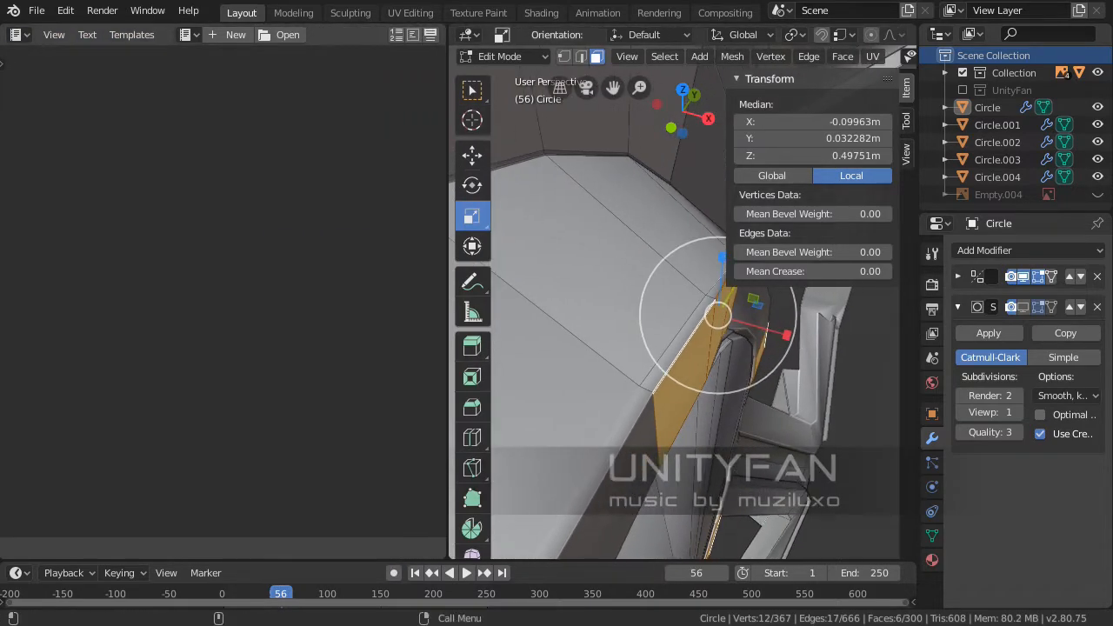
Start opening a text file and go up the folders to the root of the D: drive
{"action": "left_click", "coordinate": [285, 35]}
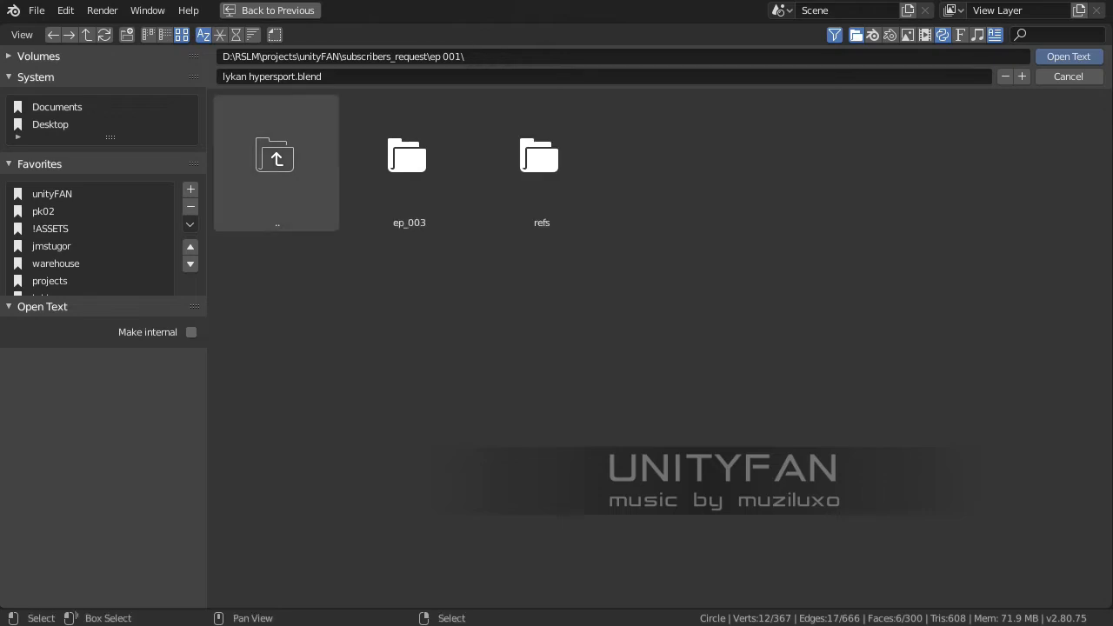
{"action": "left_click", "coordinate": [276, 163]}
{"action": "left_click", "coordinate": [277, 162]}
{"action": "left_click", "coordinate": [276, 163]}
{"action": "left_click", "coordinate": [277, 163]}
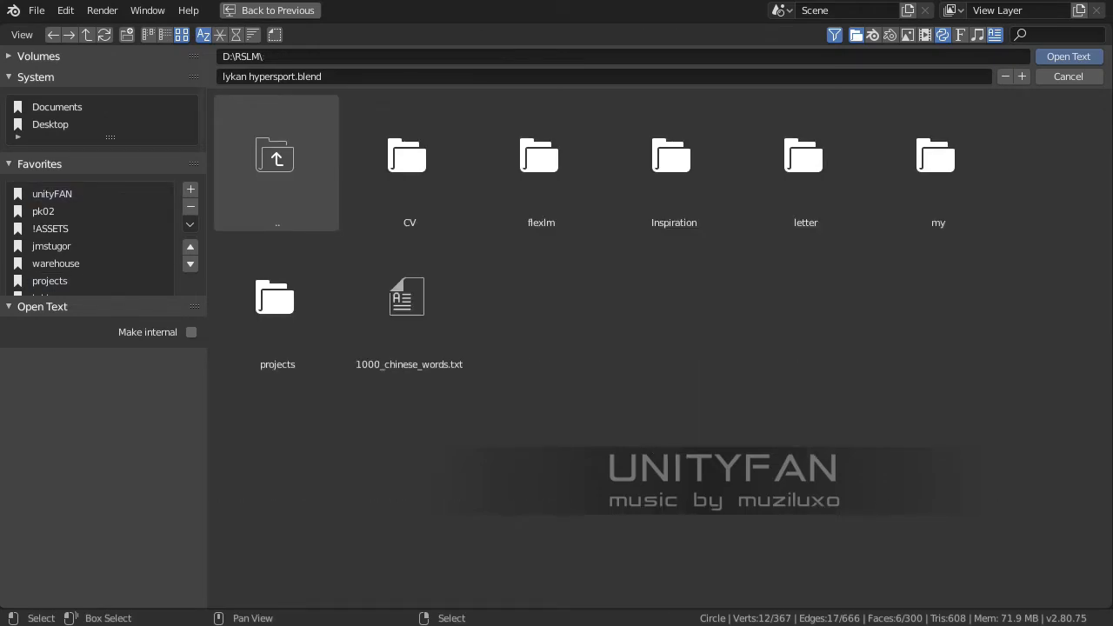
{"action": "left_click", "coordinate": [277, 163]}
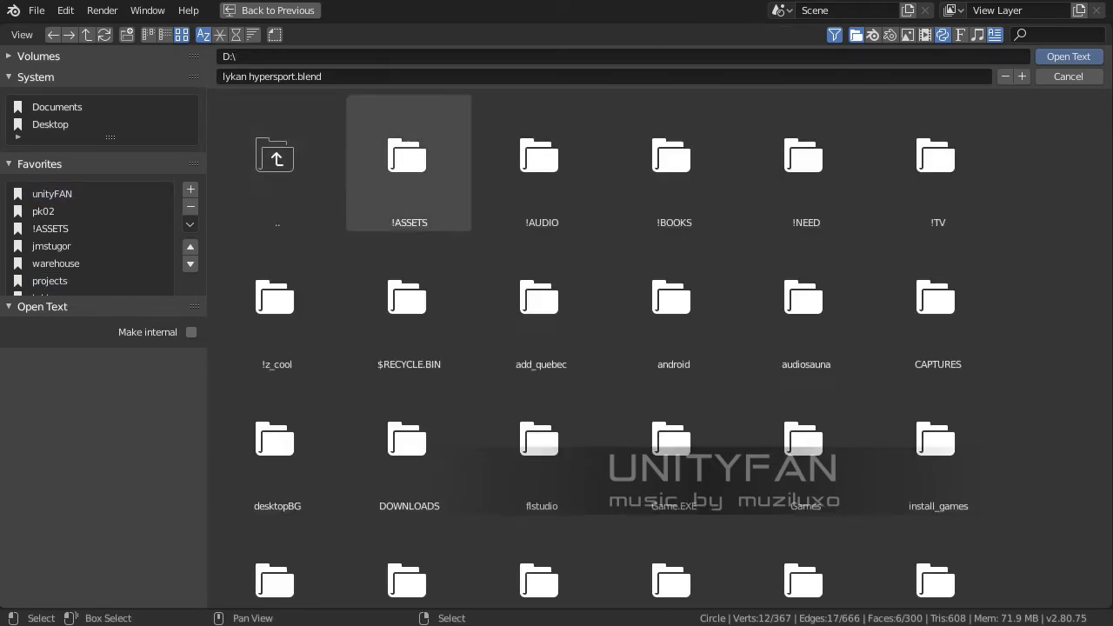
Search the RSLM and projects folders for the script file, and return to the D: drive root
{"action": "scroll", "coordinate": [409, 200], "scroll_direction": "down", "scroll_amount": 1}
{"action": "scroll", "coordinate": [408, 253], "scroll_direction": "up", "scroll_amount": 1}
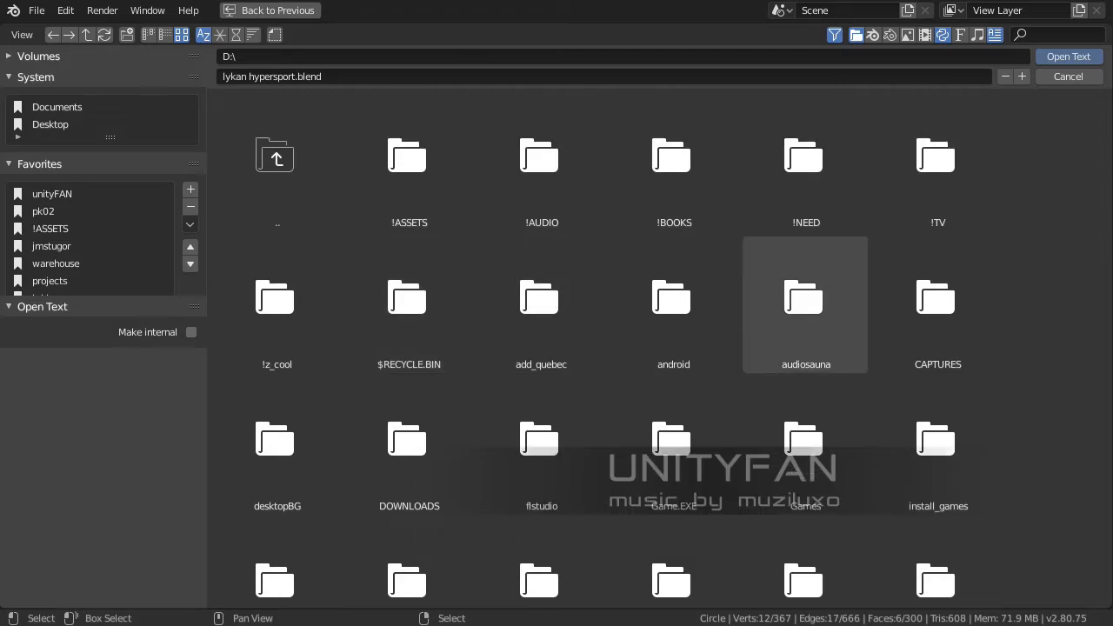
{"action": "scroll", "coordinate": [805, 448], "scroll_direction": "down", "scroll_amount": 2}
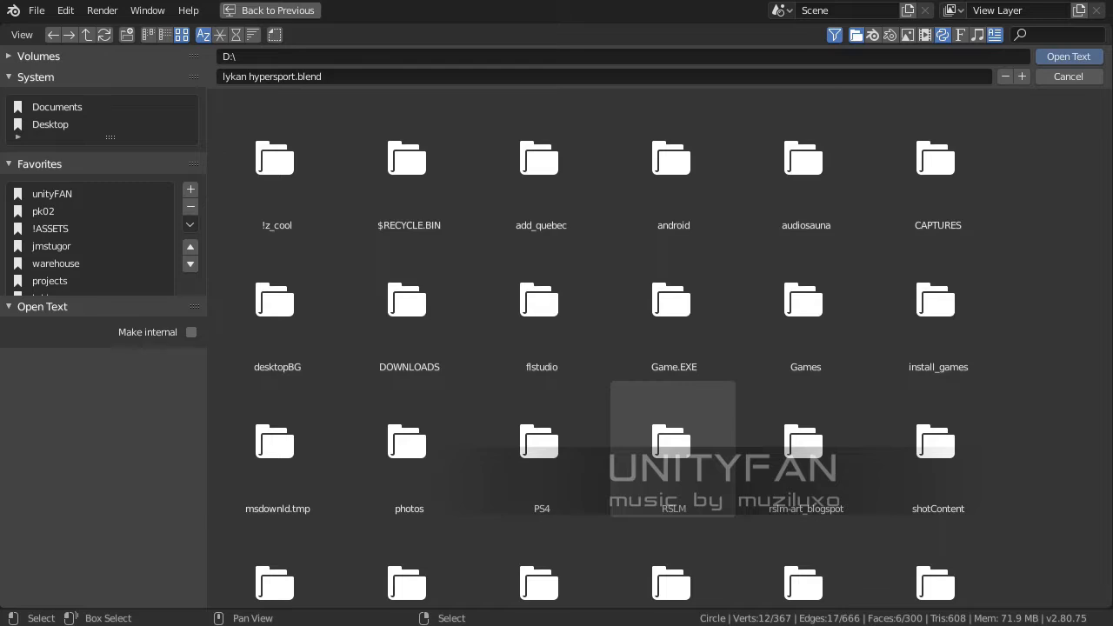
{"action": "left_click", "coordinate": [673, 448]}
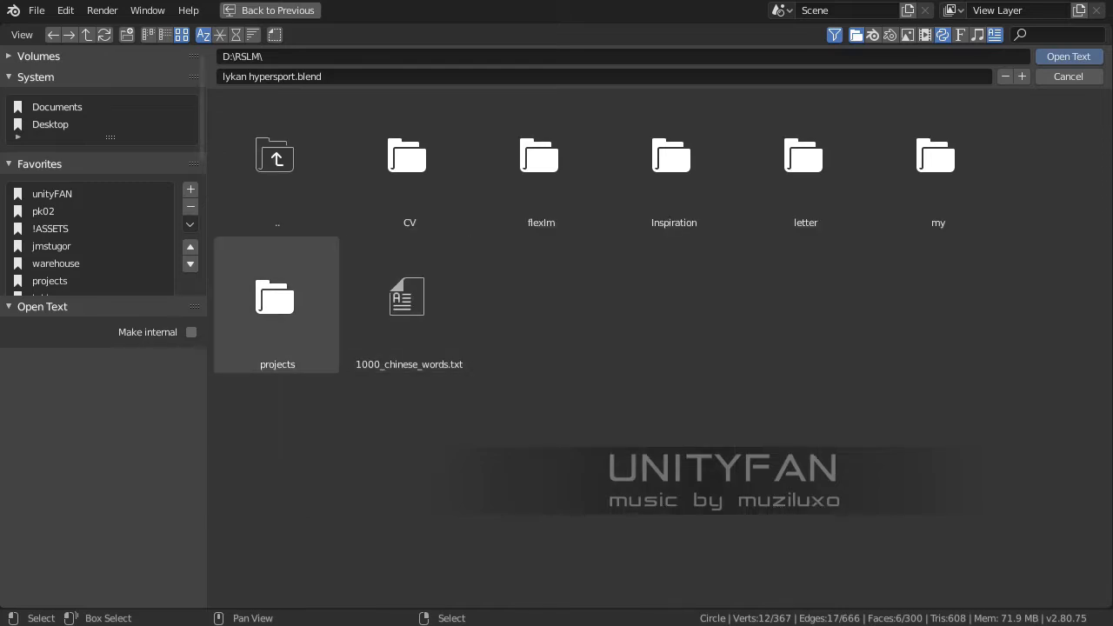
{"action": "left_click", "coordinate": [277, 300]}
{"action": "scroll", "coordinate": [542, 447], "scroll_direction": "down", "scroll_amount": 15}
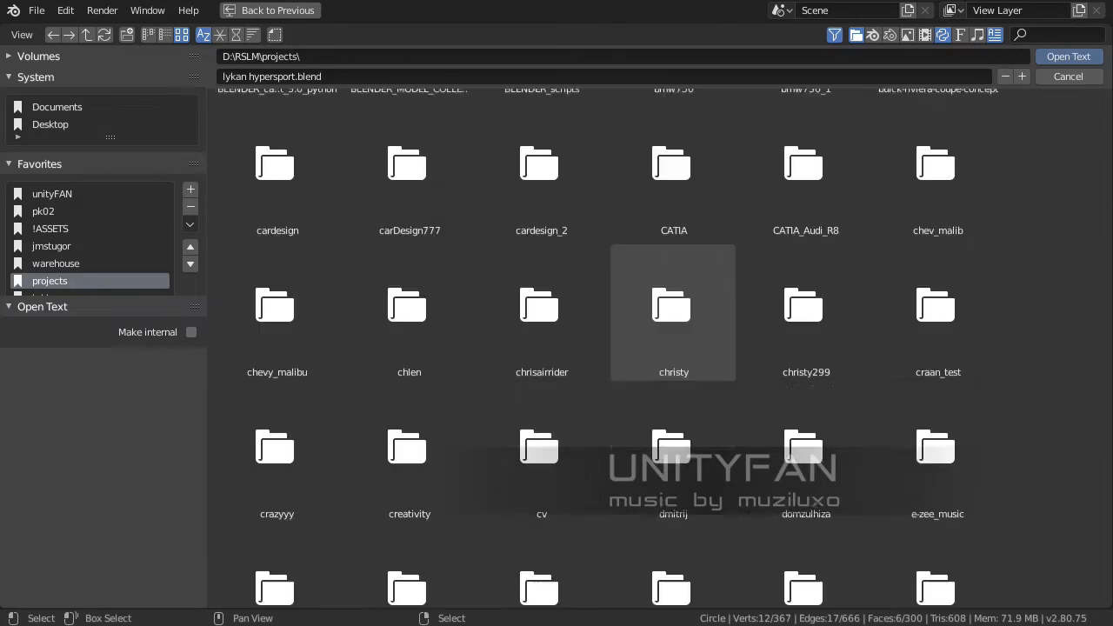
{"action": "scroll", "coordinate": [673, 461], "scroll_direction": "down", "scroll_amount": 12}
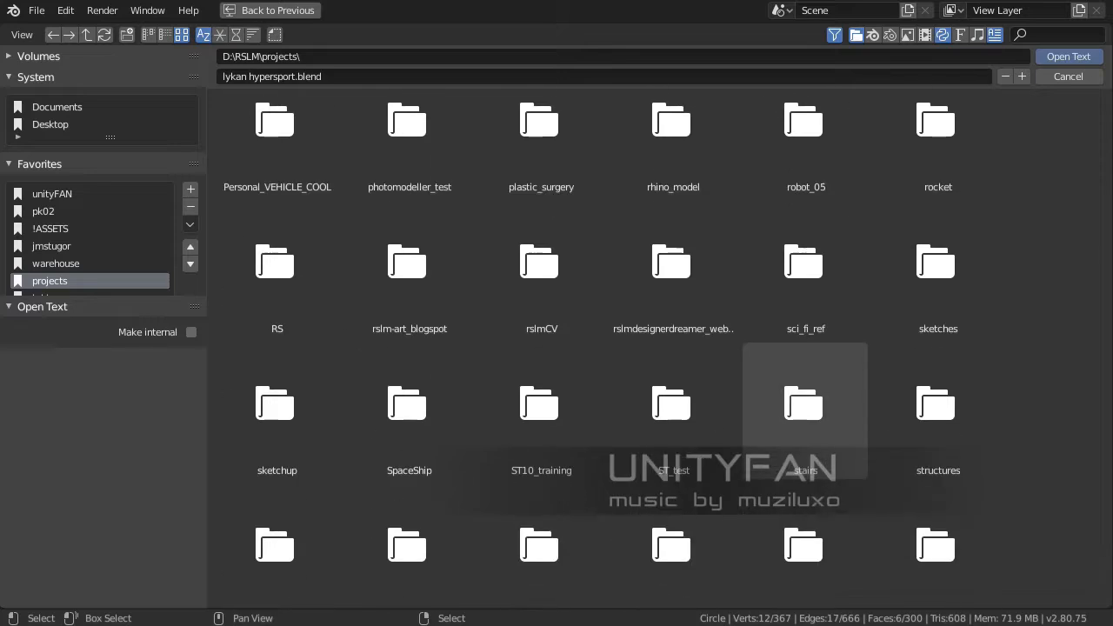
{"action": "scroll", "coordinate": [806, 417], "scroll_direction": "down", "scroll_amount": 1}
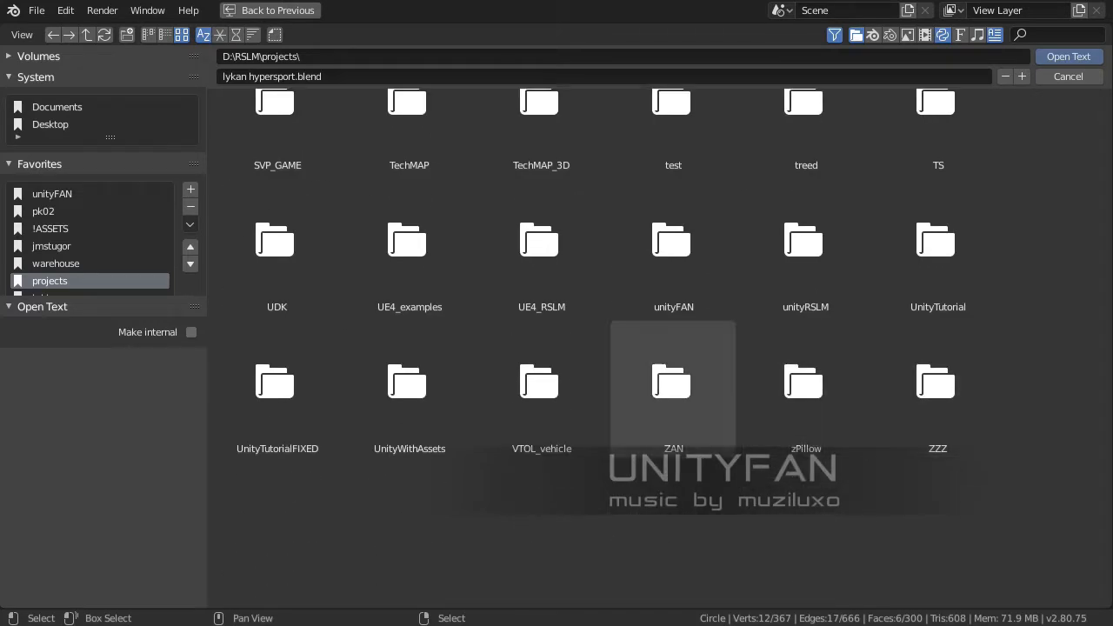
{"action": "scroll", "coordinate": [409, 391], "scroll_direction": "up", "scroll_amount": 2}
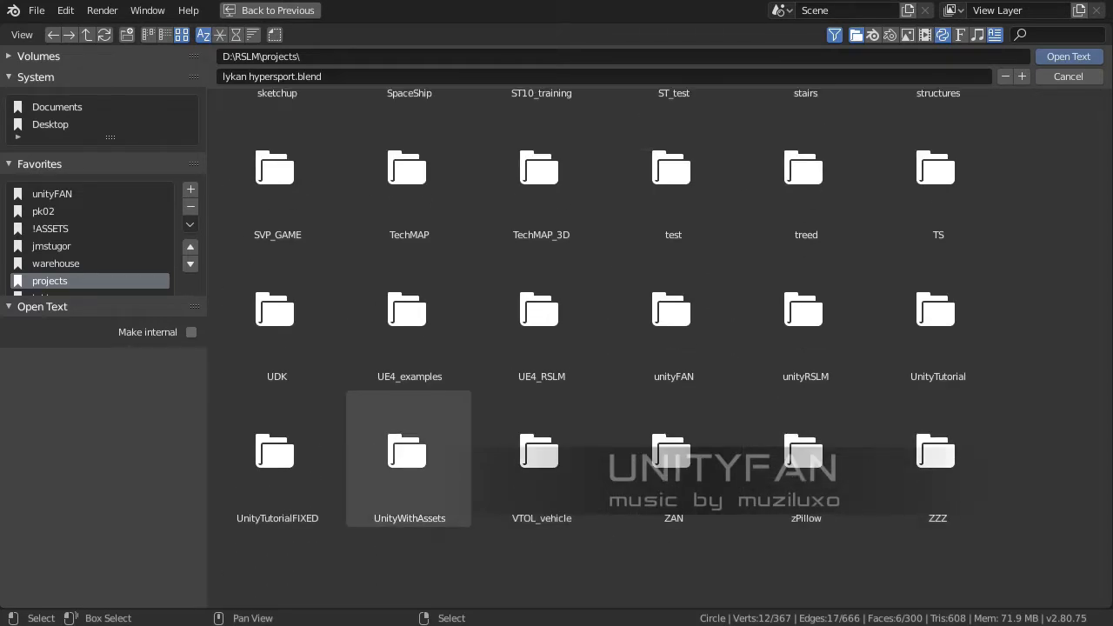
{"action": "scroll", "coordinate": [409, 417], "scroll_direction": "up", "scroll_amount": 1}
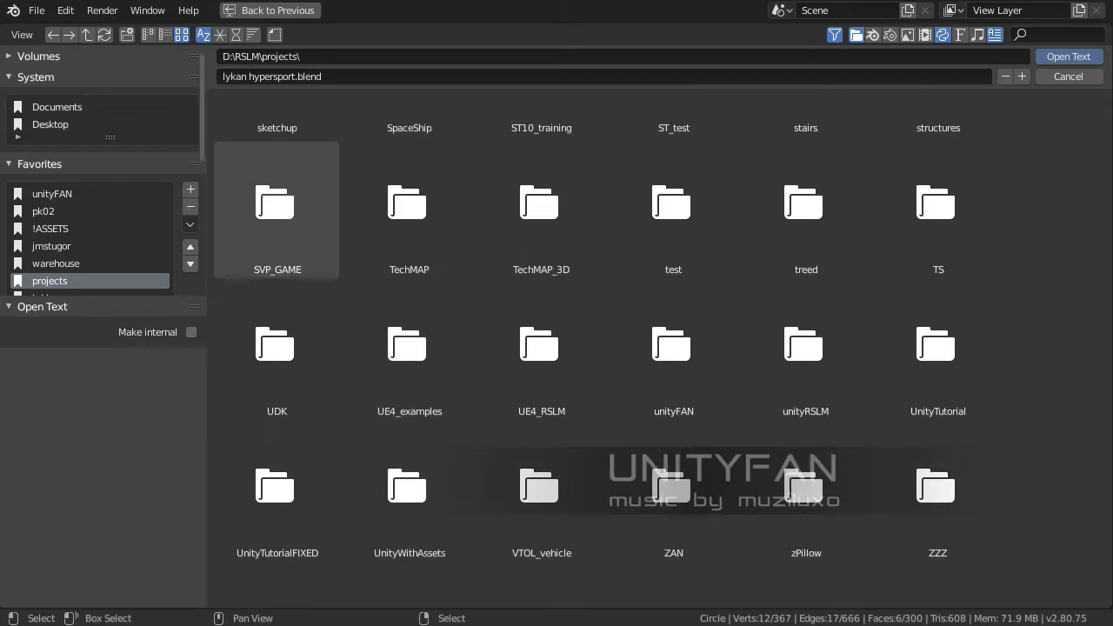
{"action": "scroll", "coordinate": [409, 365], "scroll_direction": "up", "scroll_amount": 2}
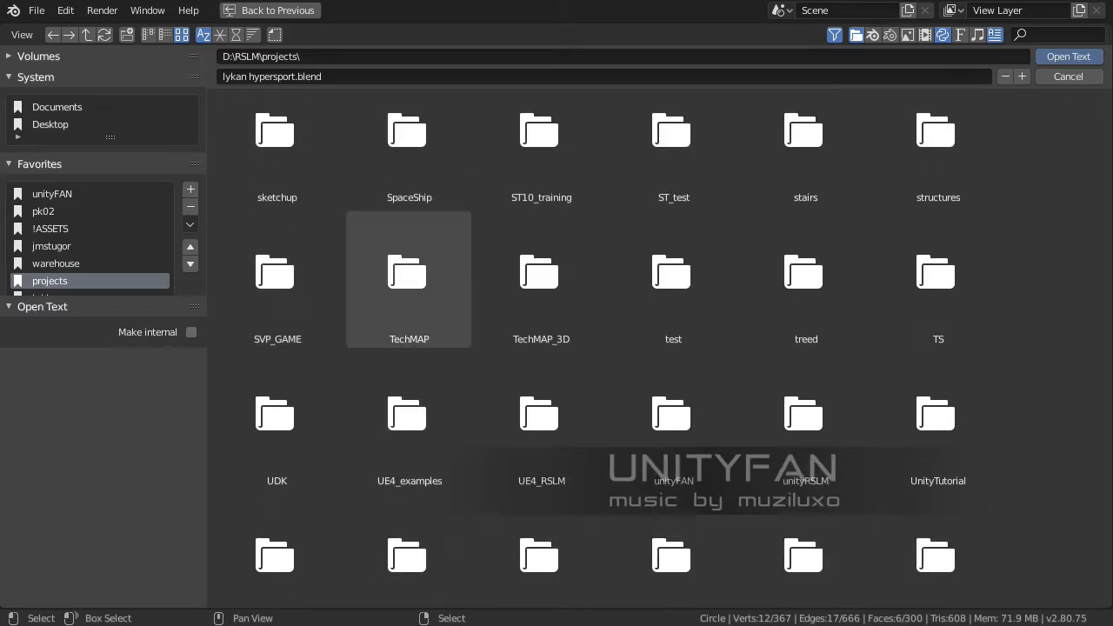
{"action": "left_click", "coordinate": [87, 35]}
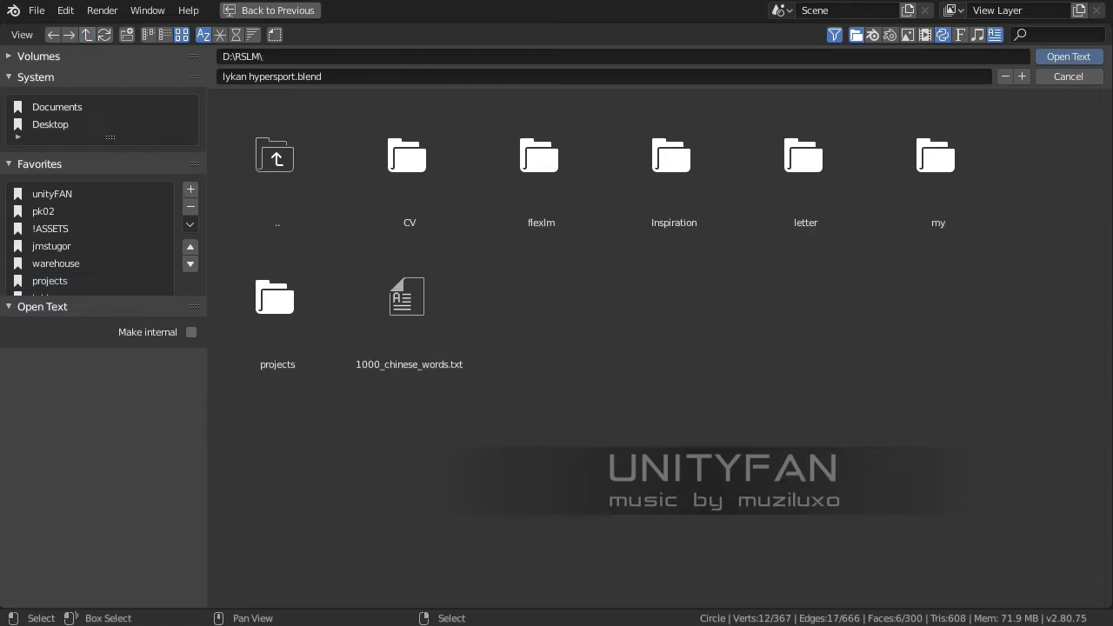
{"action": "double_click", "coordinate": [276, 162]}
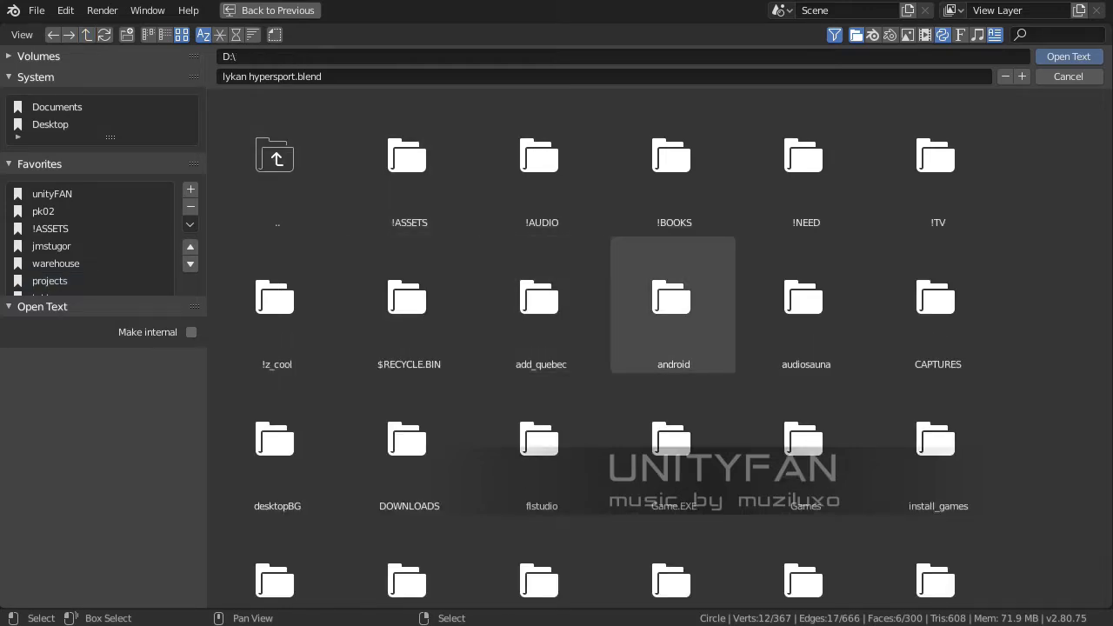
Load screenCastKeysScript.py from D:\!NEED\install into the Text Editor
{"action": "double_click", "coordinate": [805, 161]}
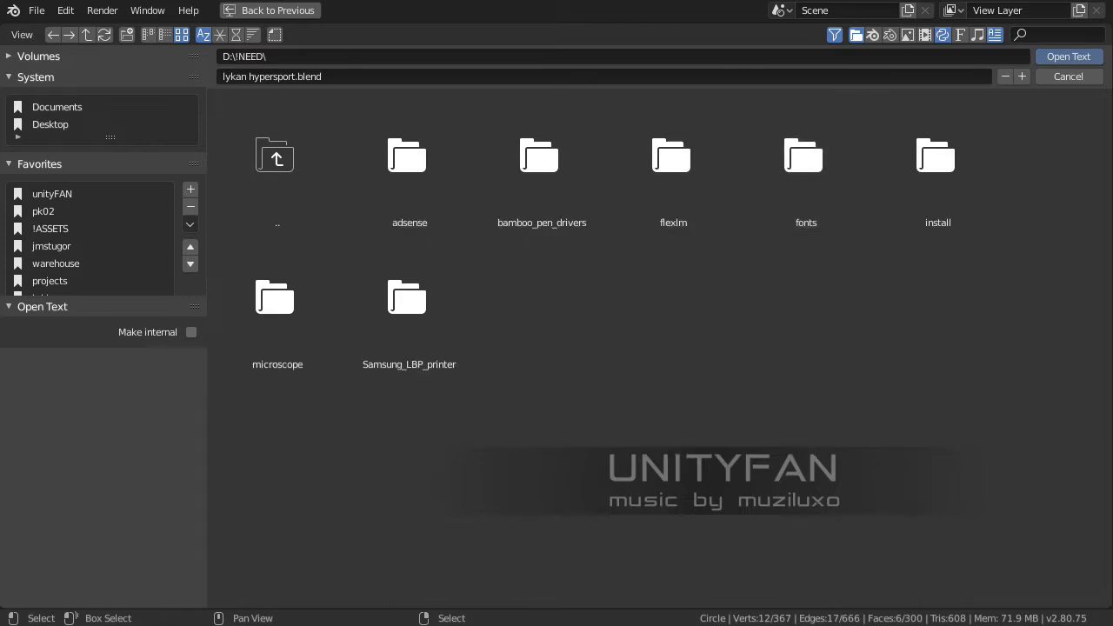
{"action": "double_click", "coordinate": [937, 161]}
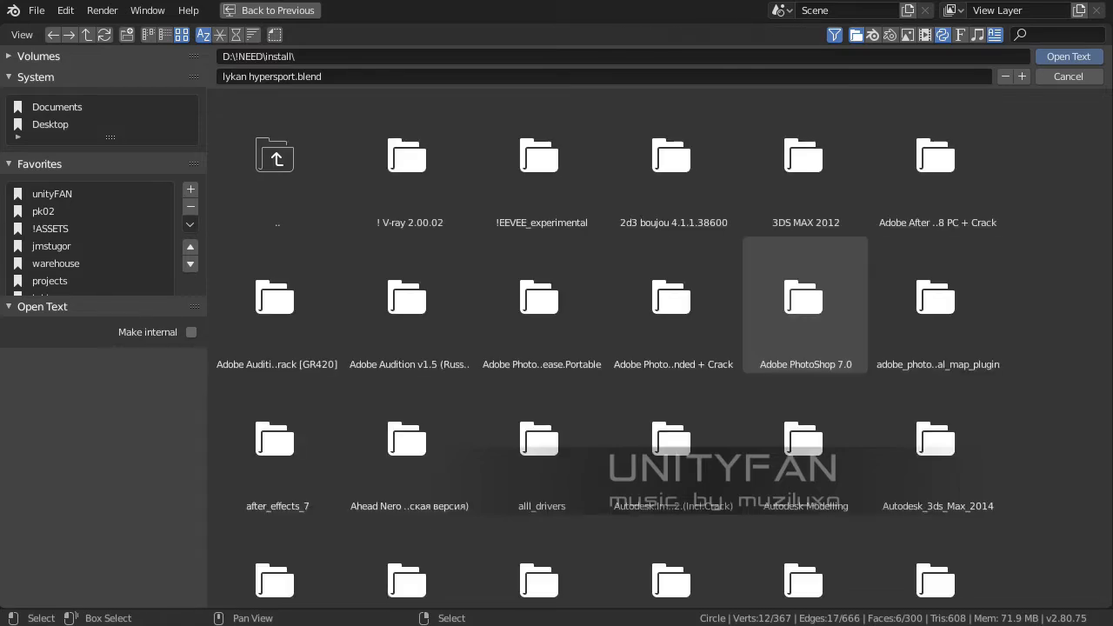
{"action": "scroll", "coordinate": [806, 304], "scroll_direction": "down", "scroll_amount": 2}
{"action": "scroll", "coordinate": [806, 304], "scroll_direction": "down", "scroll_amount": 12}
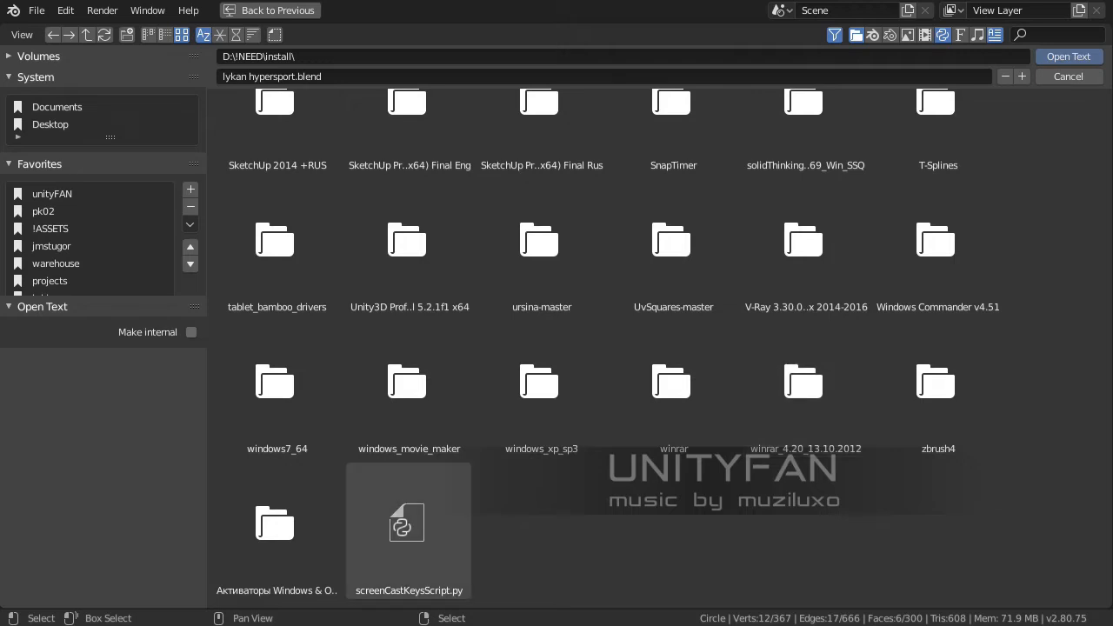
{"action": "left_click", "coordinate": [409, 530]}
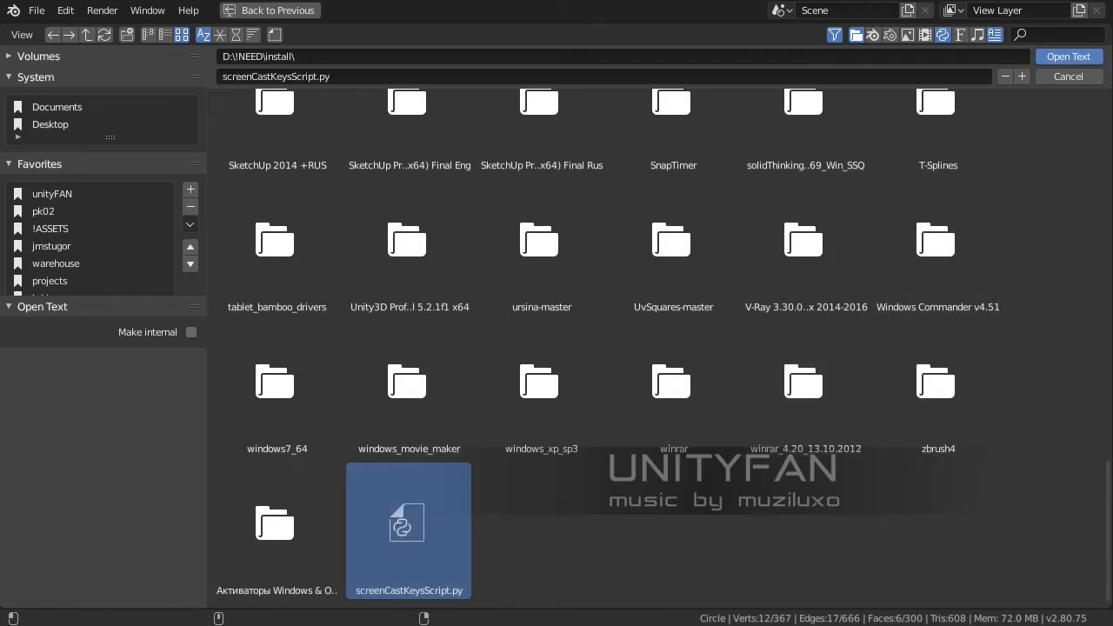
{"action": "left_click", "coordinate": [1069, 57]}
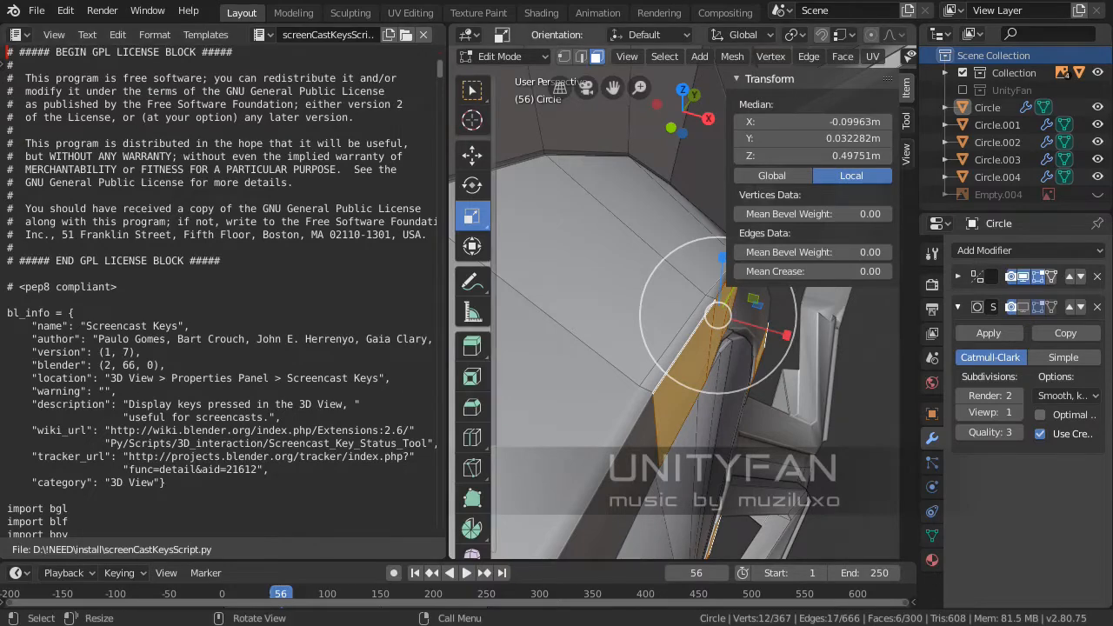
Run the loaded script, narrow the Text Editor area, and start the Screencast Keys display in the 3D view
{"action": "left_click_drag", "start_coordinate": [449, 305], "coordinate": [706, 305]}
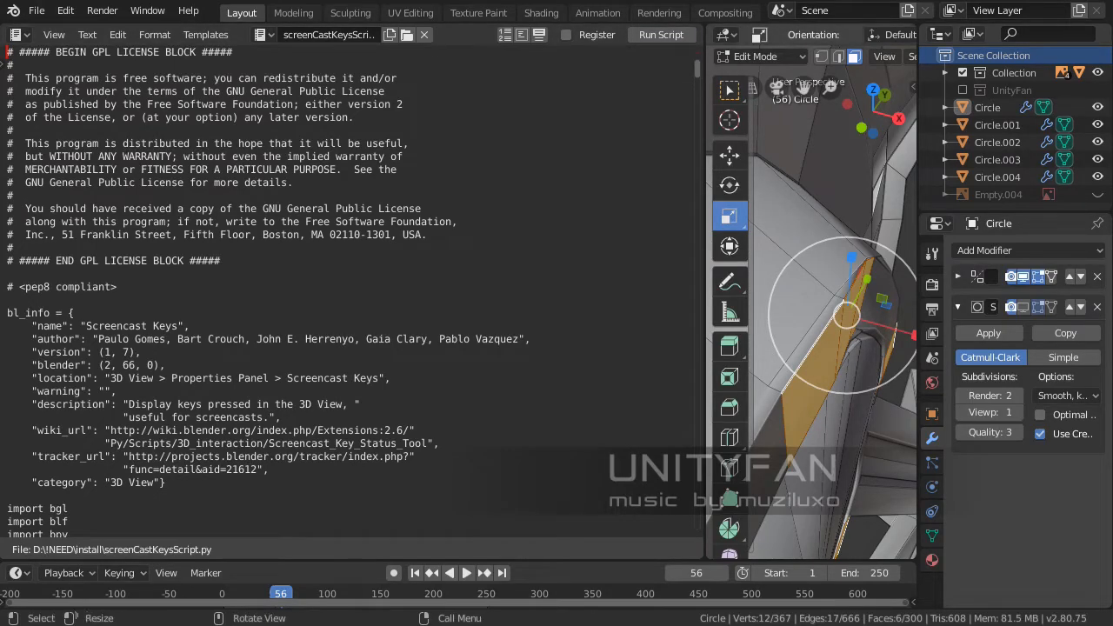
{"action": "left_click_drag", "start_coordinate": [705, 304], "coordinate": [320, 304]}
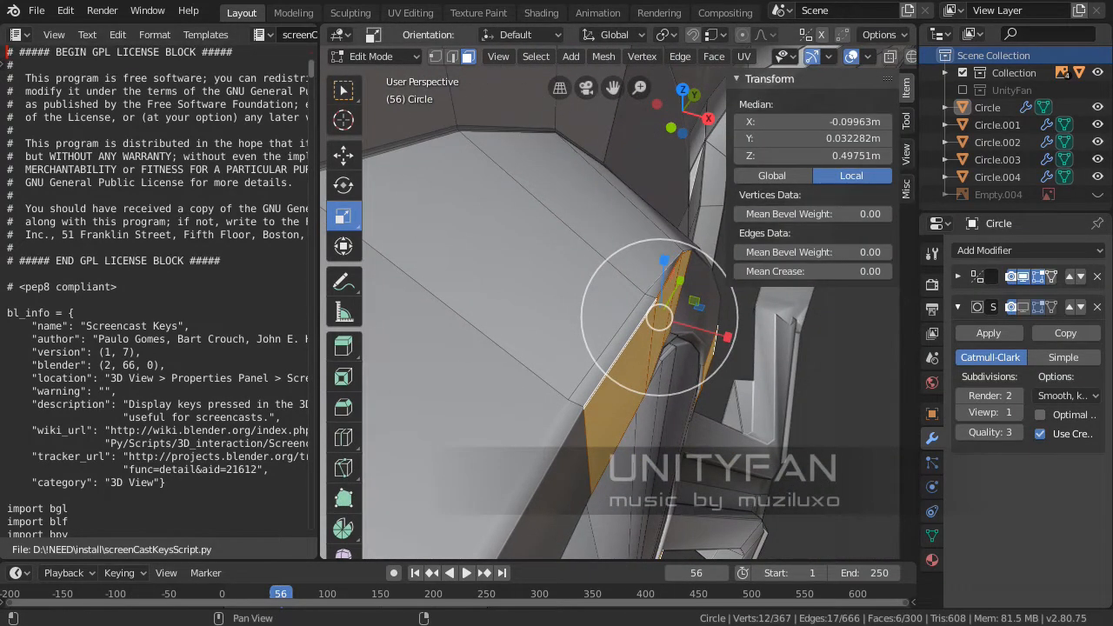
{"action": "left_click", "coordinate": [906, 189]}
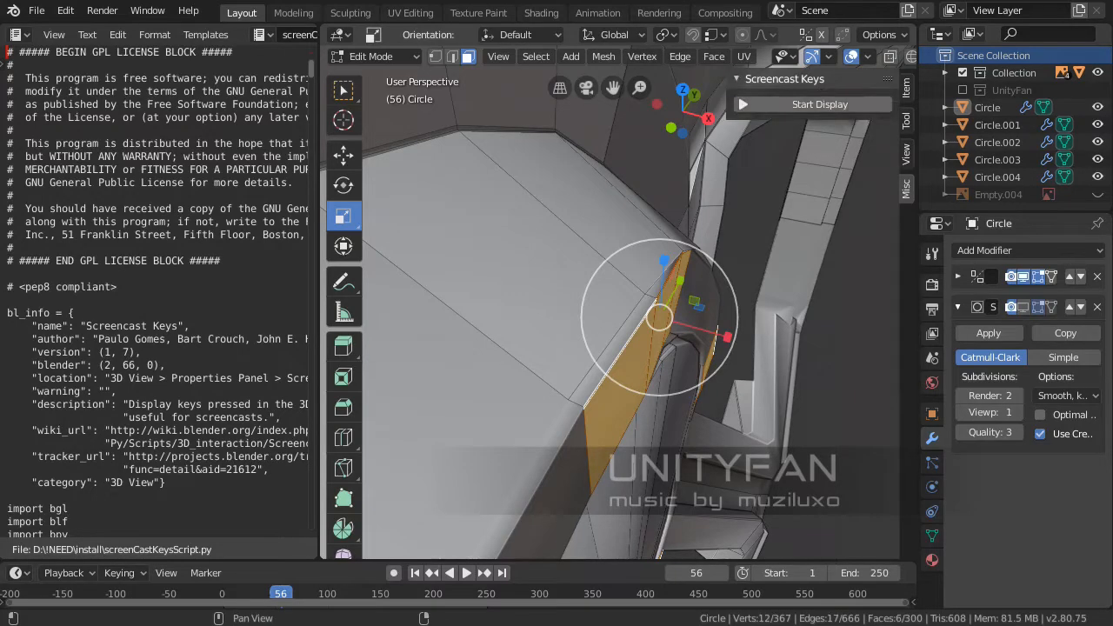
{"action": "left_click", "coordinate": [820, 104]}
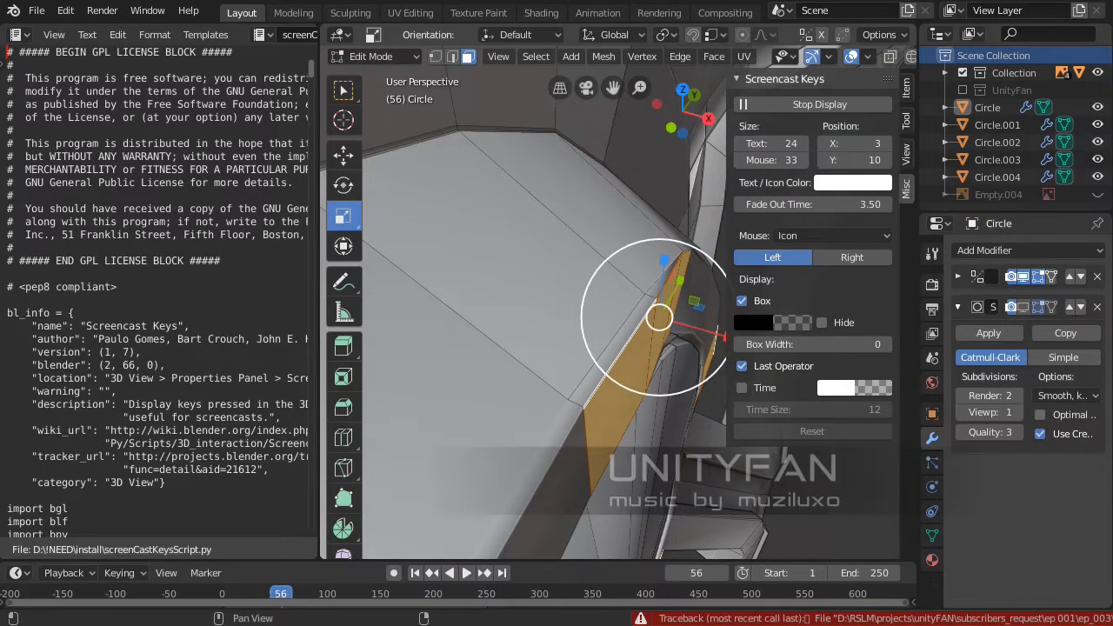
Merge the Text Editor area into the 3D view so the wheel model fills the freed space
{"action": "middle_click_drag", "start_coordinate": [556, 331], "coordinate": [505, 330]}
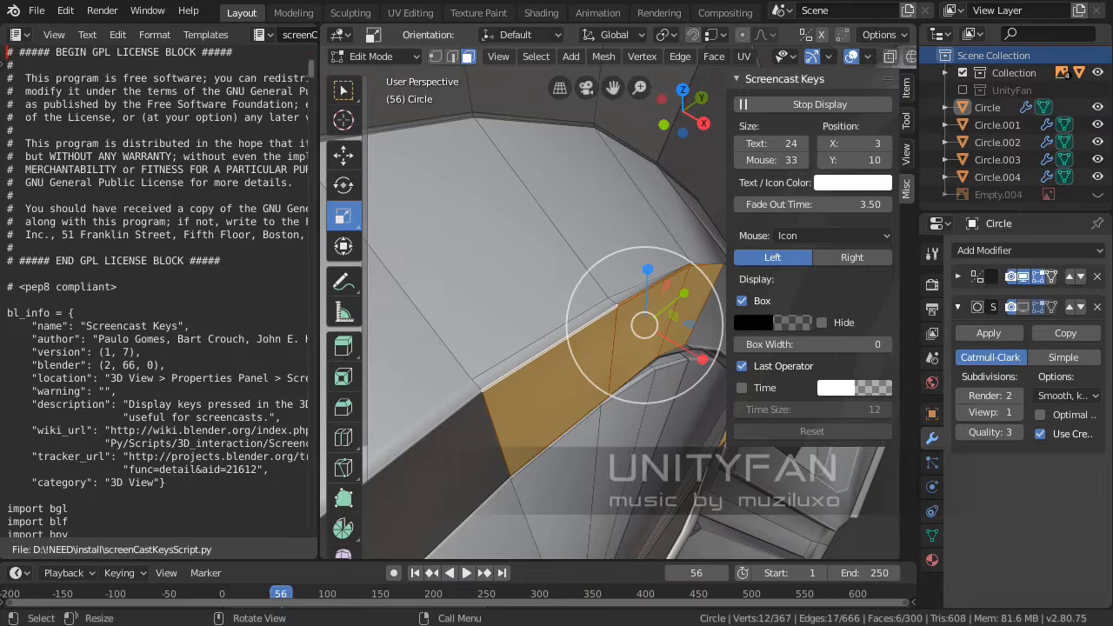
{"action": "right_click", "coordinate": [319, 329]}
{"action": "left_click", "coordinate": [319, 345]}
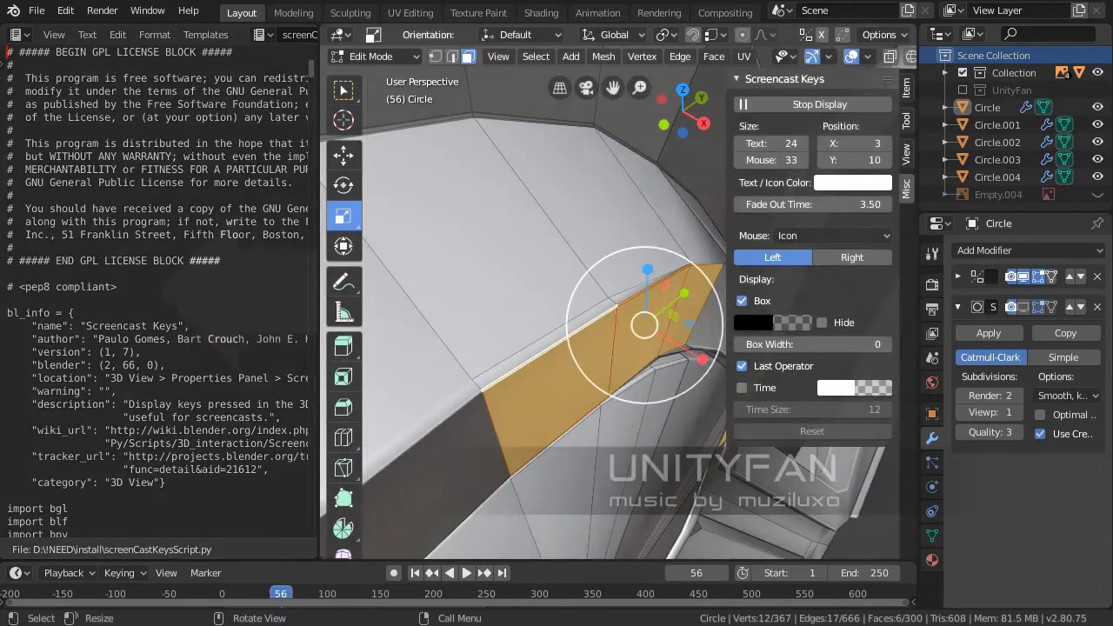
{"action": "left_click", "coordinate": [282, 341]}
{"action": "middle_click_drag", "start_coordinate": [392, 330], "coordinate": [346, 317]}
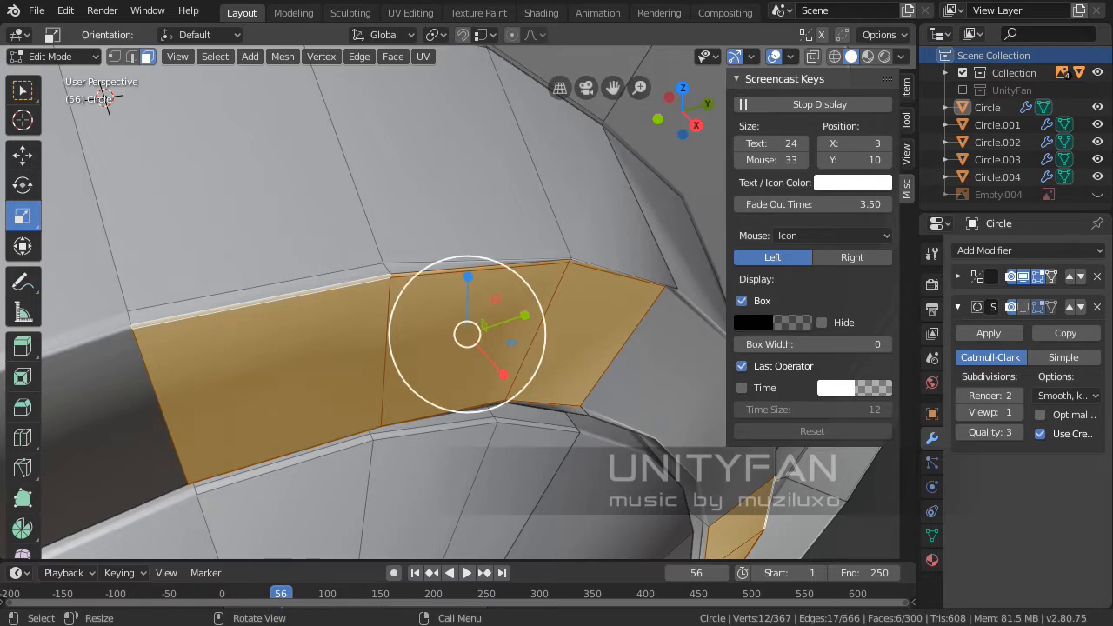
{"action": "middle_click_drag", "start_coordinate": [105, 96], "coordinate": [243, 114]}
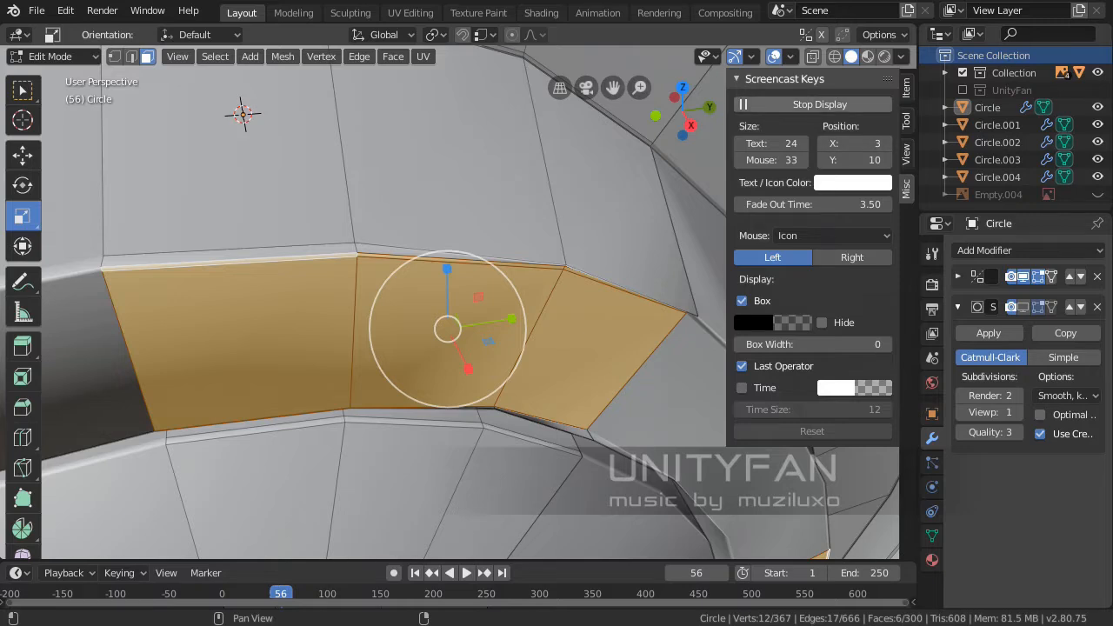
Stop and try to restart the Screencast Keys display, and show the selection's Transform properties in collapsed form instead
{"action": "left_click", "coordinate": [790, 104]}
{"action": "left_click", "coordinate": [790, 104]}
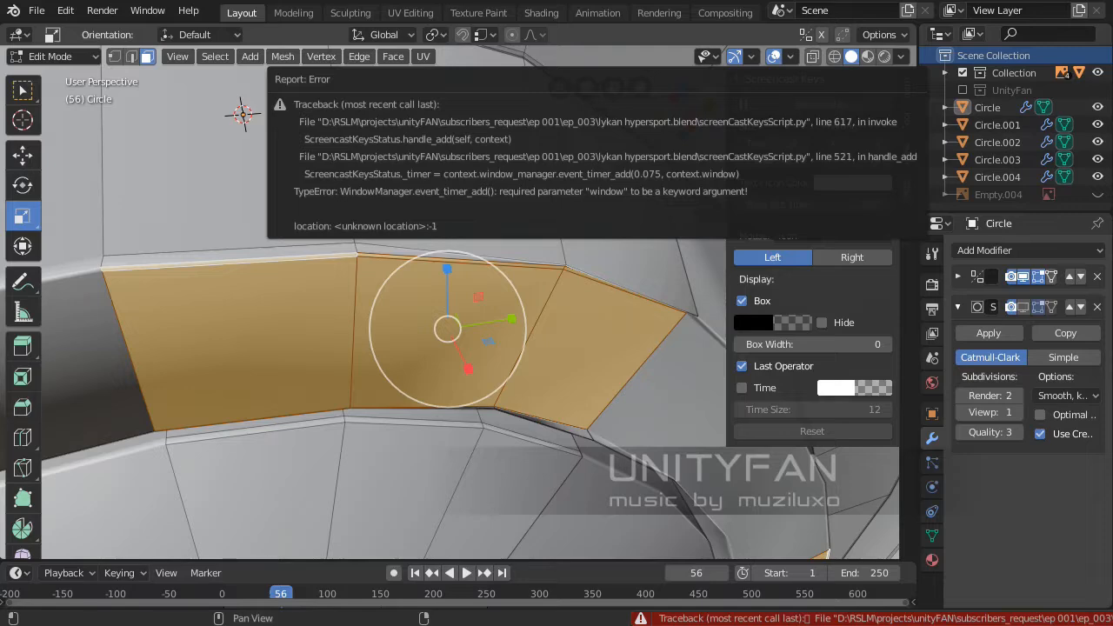
{"action": "middle_click_drag", "start_coordinate": [461, 270], "coordinate": [567, 282]}
{"action": "scroll", "coordinate": [515, 268], "scroll_direction": "down", "scroll_amount": 3}
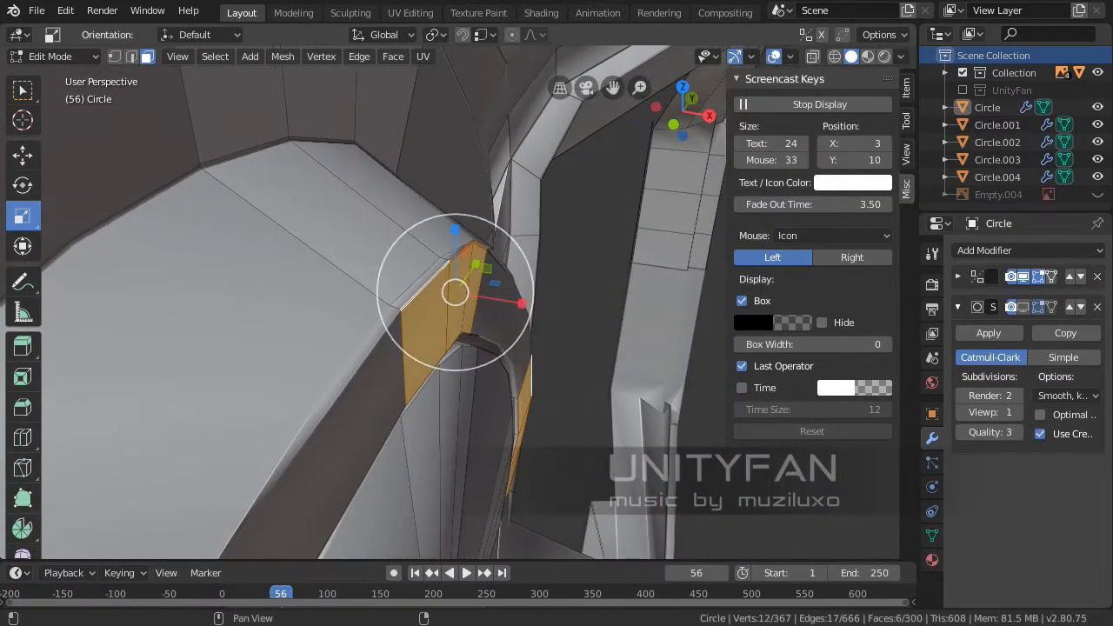
{"action": "left_click", "coordinate": [906, 88]}
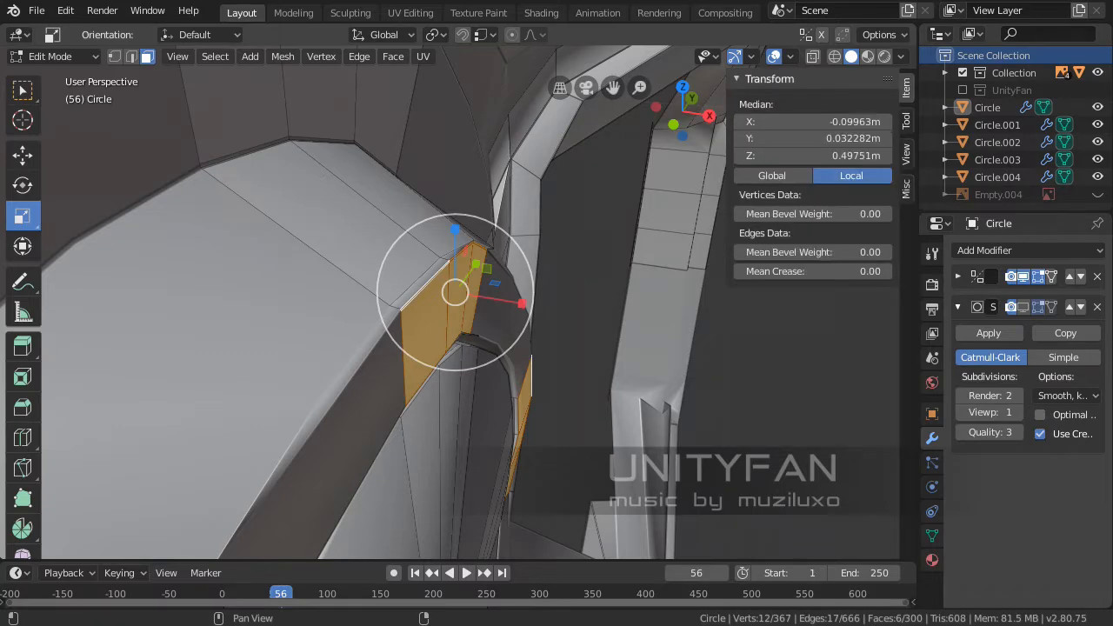
{"action": "left_click", "coordinate": [769, 79]}
Flatten the selected hub ring faces by scaling them to 0 along the global X axis
{"action": "middle_click_drag", "start_coordinate": [557, 287], "coordinate": [514, 325]}
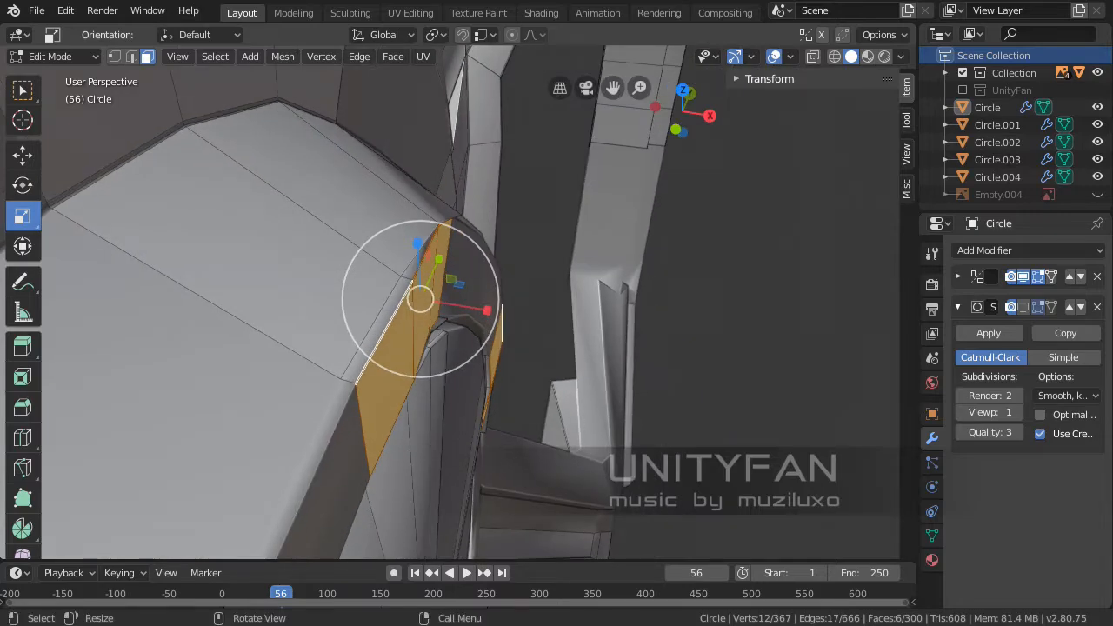
{"action": "middle_click_drag", "start_coordinate": [502, 324], "coordinate": [474, 272]}
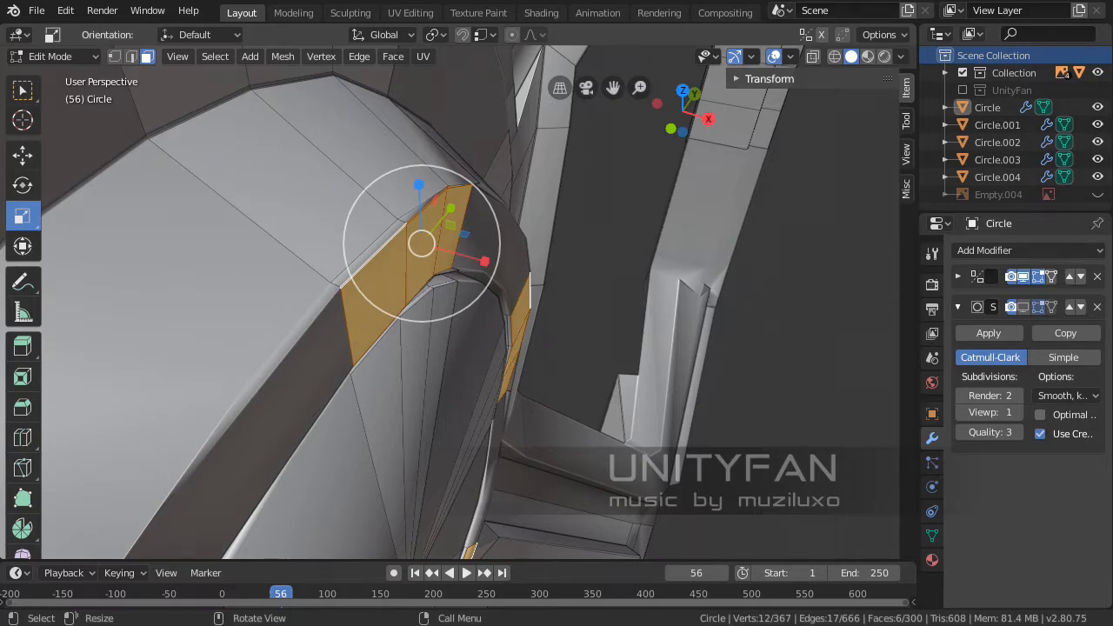
{"action": "key", "text": "s"}
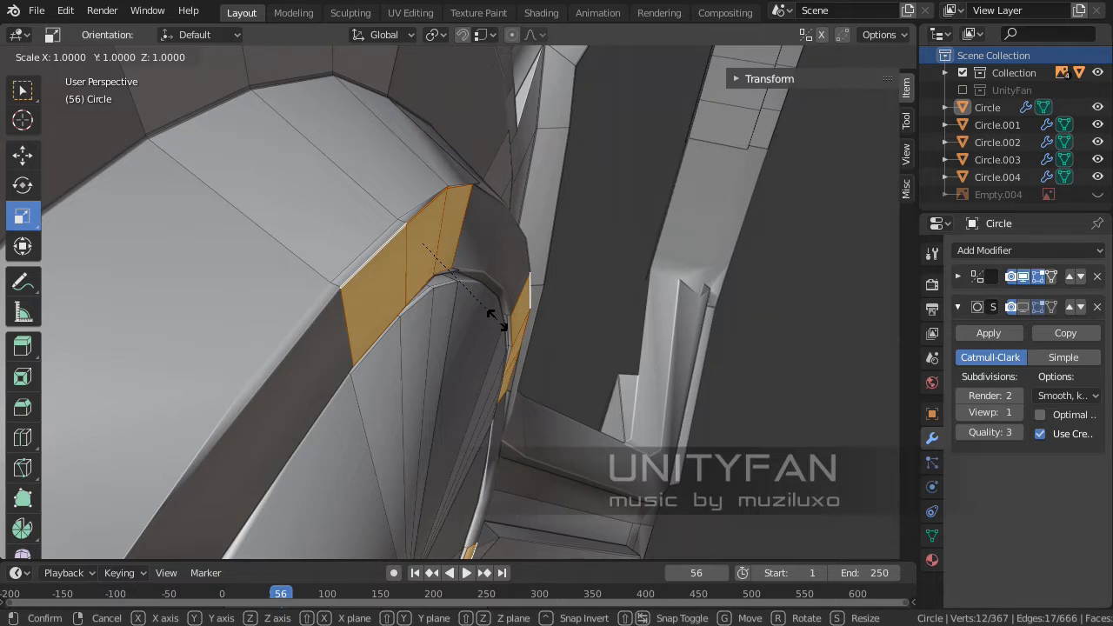
{"action": "key", "text": "x"}
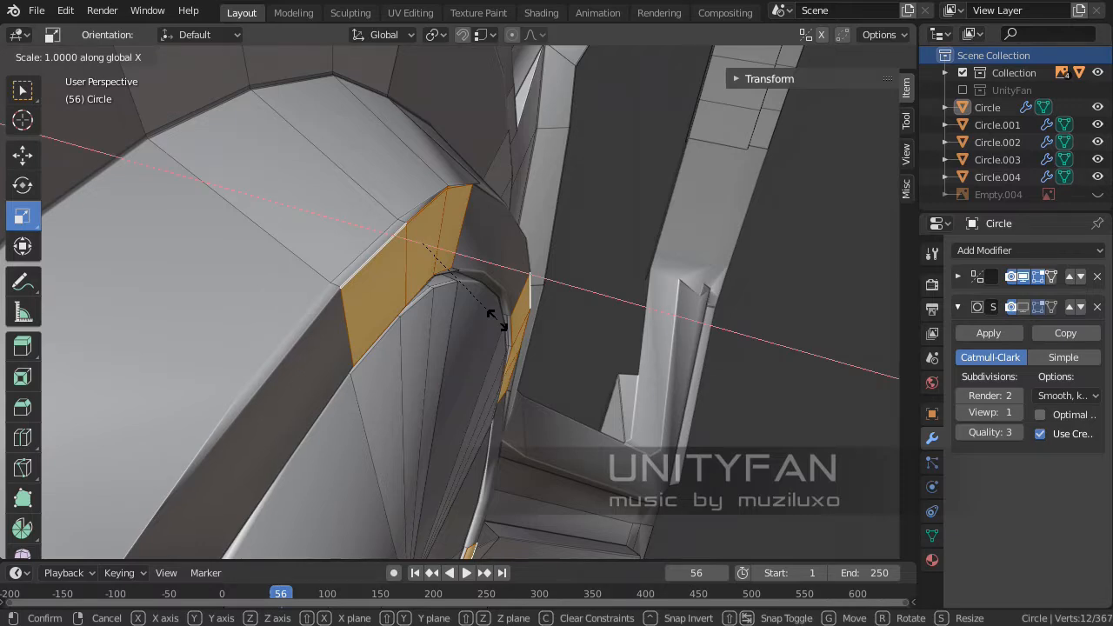
{"action": "type", "text": "0"}
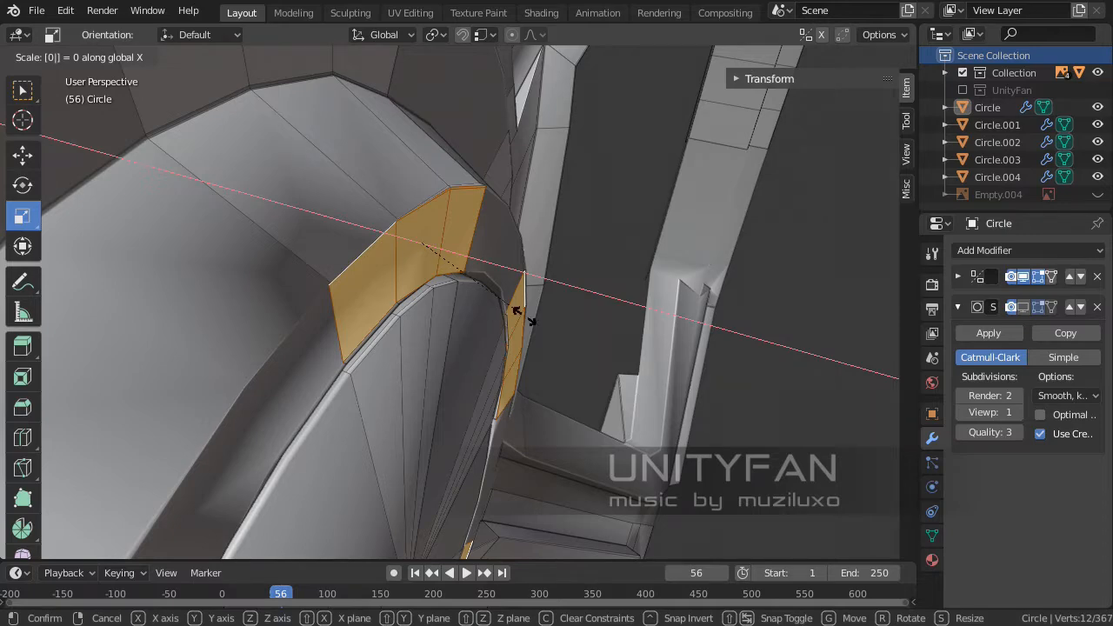
Flatten the selected front faces of the hub ring by scaling them to 0 along the global X axis
{"action": "key", "text": "Return"}
{"action": "middle_click_drag", "start_coordinate": [524, 316], "coordinate": [372, 300]}
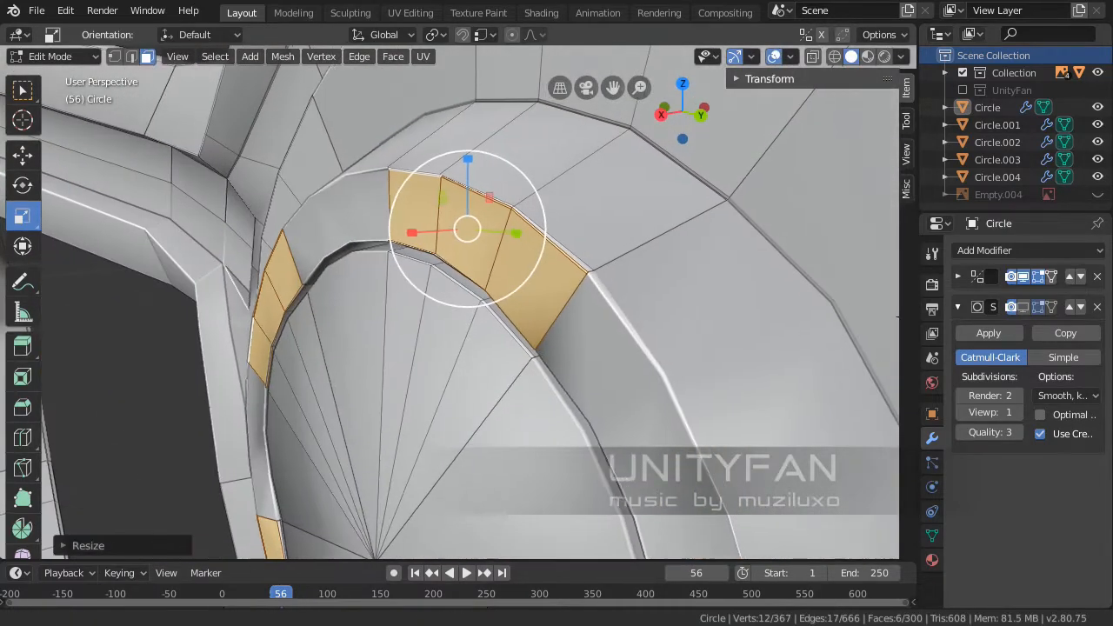
{"action": "middle_click_drag", "start_coordinate": [668, 275], "coordinate": [776, 273]}
{"action": "scroll", "coordinate": [313, 266], "scroll_direction": "up", "scroll_amount": 2}
{"action": "middle_click_drag", "start_coordinate": [308, 263], "coordinate": [254, 281]}
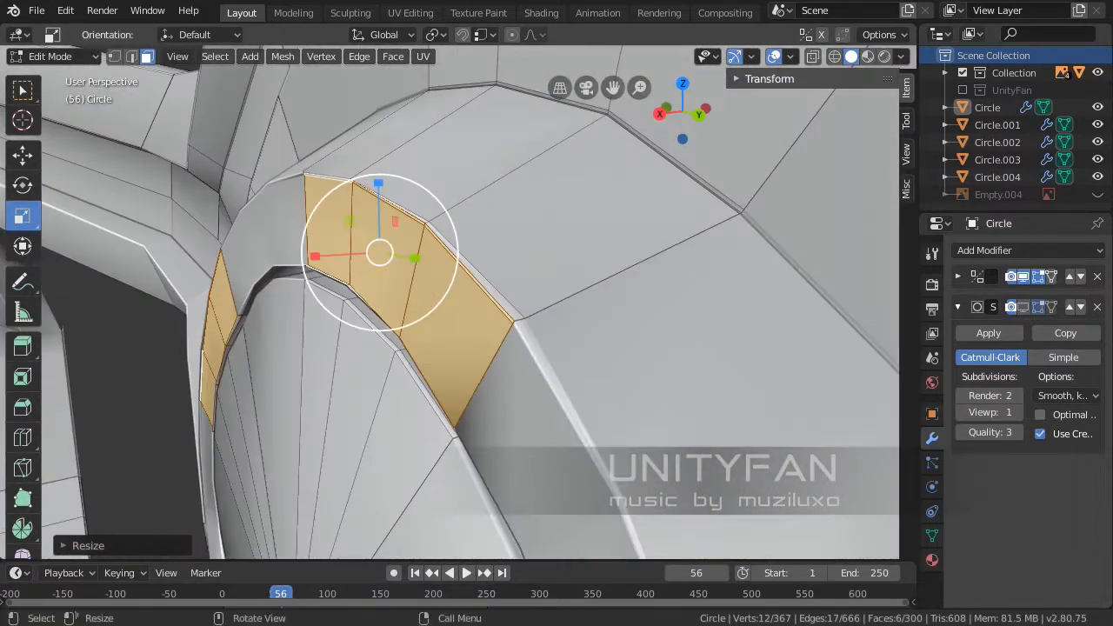
{"action": "middle_click_drag", "start_coordinate": [461, 263], "coordinate": [428, 264]}
{"action": "scroll", "coordinate": [388, 254], "scroll_direction": "up", "scroll_amount": 2}
Move the flattened ring faces slightly outward along the X axis and check the shape in Object Mode
{"action": "left_click", "coordinate": [22, 156]}
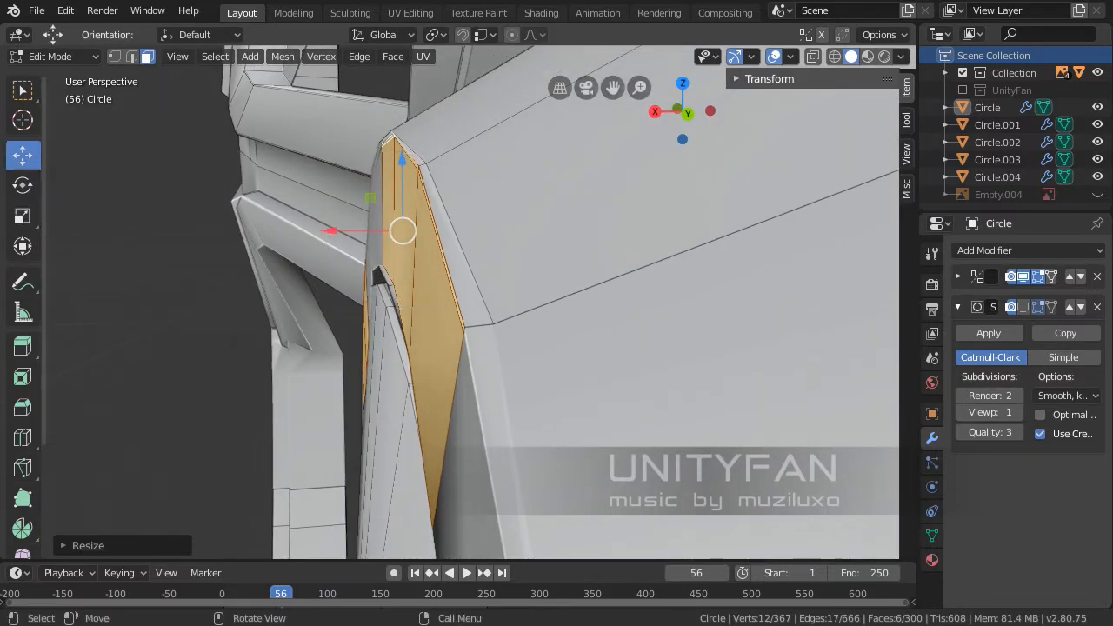
{"action": "left_click_drag", "start_coordinate": [330, 230], "coordinate": [318, 230]}
{"action": "middle_click_drag", "start_coordinate": [322, 233], "coordinate": [452, 296]}
{"action": "key", "text": "Tab"}
{"action": "middle_click_drag", "start_coordinate": [783, 348], "coordinate": [607, 366]}
{"action": "scroll", "coordinate": [608, 365], "scroll_direction": "up", "scroll_amount": 4}
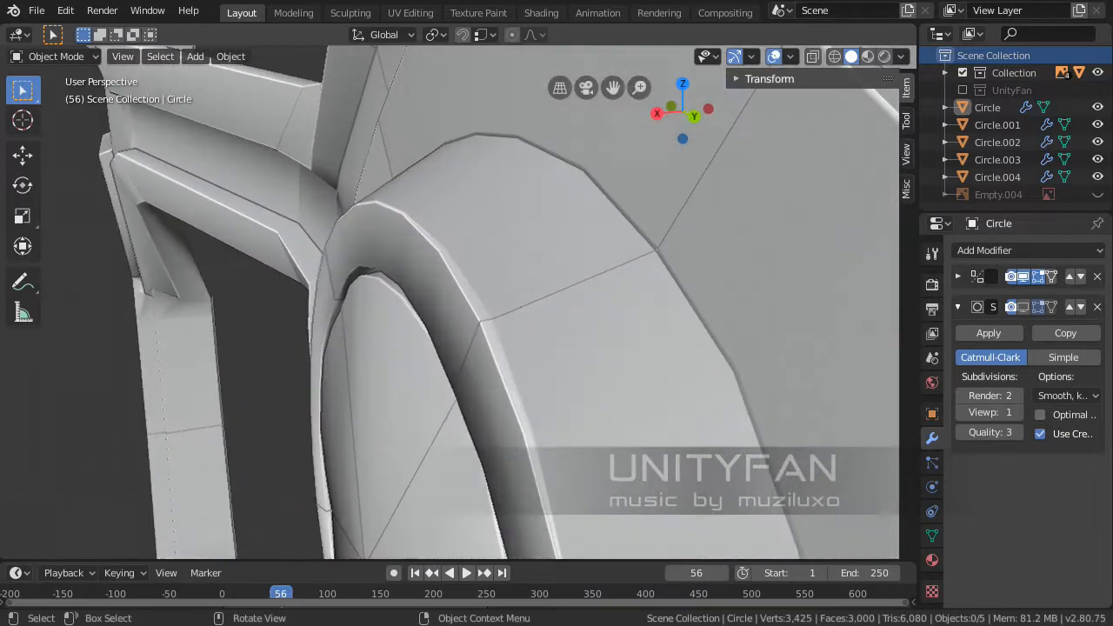
Edit the Circle mesh and dissolve the three support edges along the ring's outer surface beside its front corner
{"action": "left_click", "coordinate": [452, 287]}
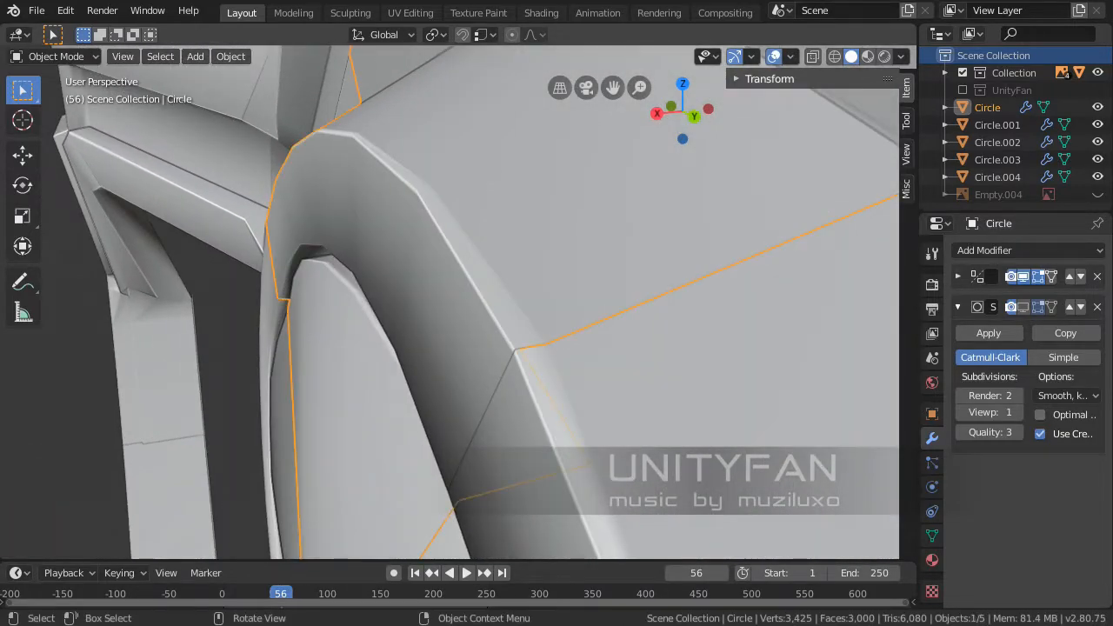
{"action": "key", "text": "Tab"}
{"action": "mouse_move", "coordinate": [452, 287]}
{"action": "middle_mouse_down"}
{"action": "mouse_move", "coordinate": [404, 288]}
{"action": "mouse_move", "coordinate": [465, 298]}
{"action": "middle_mouse_up"}
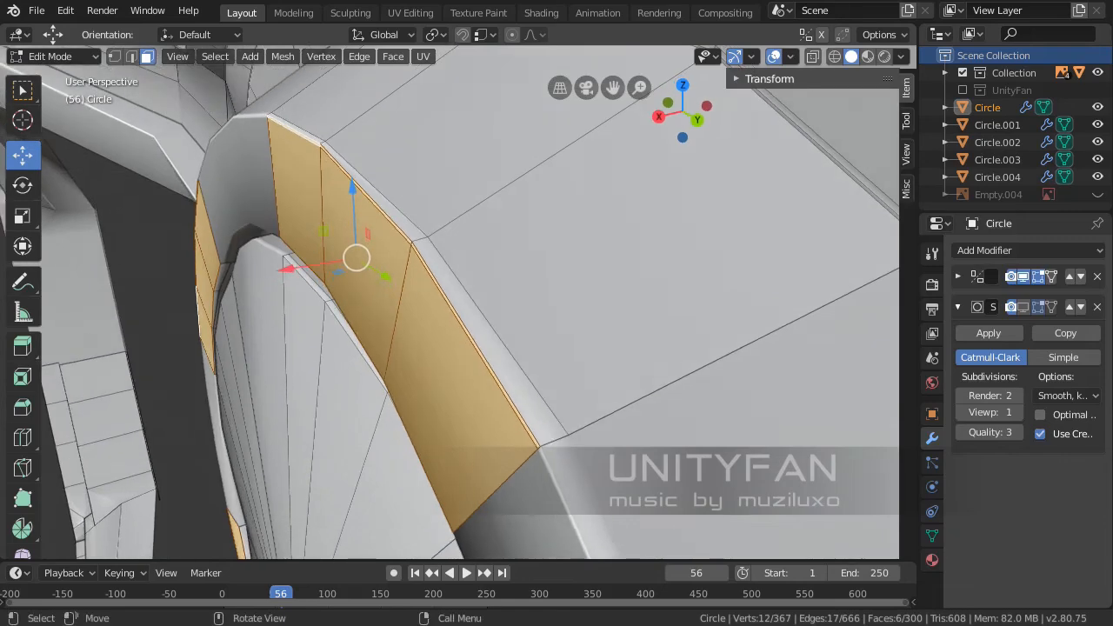
{"action": "key", "text": "2"}
{"action": "left_click", "coordinate": [497, 336]}
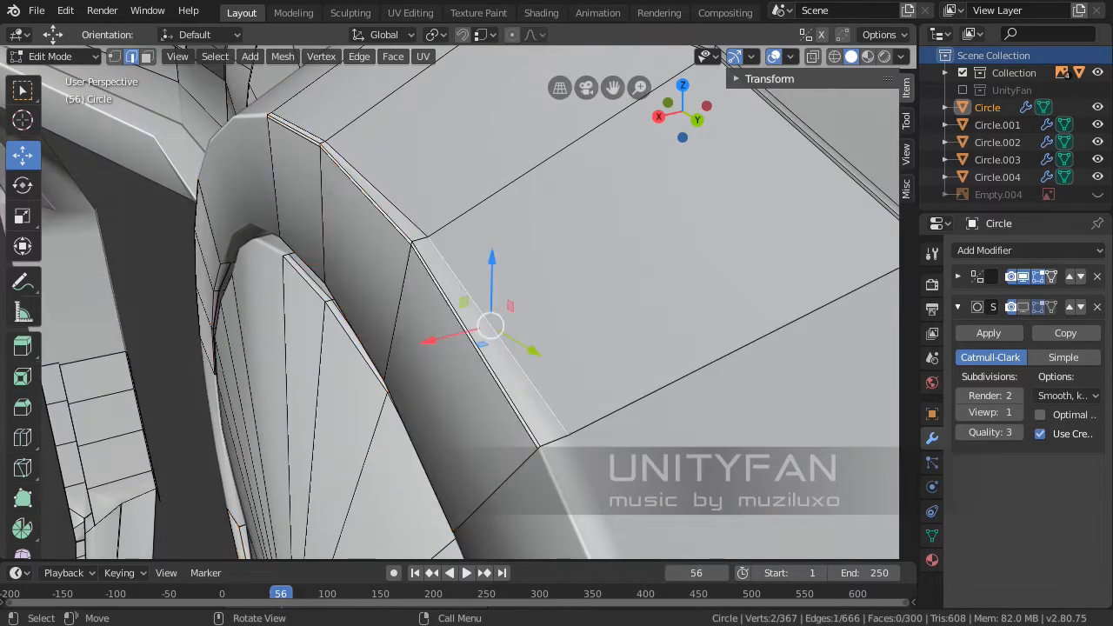
{"action": "middle_click_drag", "start_coordinate": [497, 336], "coordinate": [583, 386]}
{"action": "left_click", "coordinate": [392, 243]}
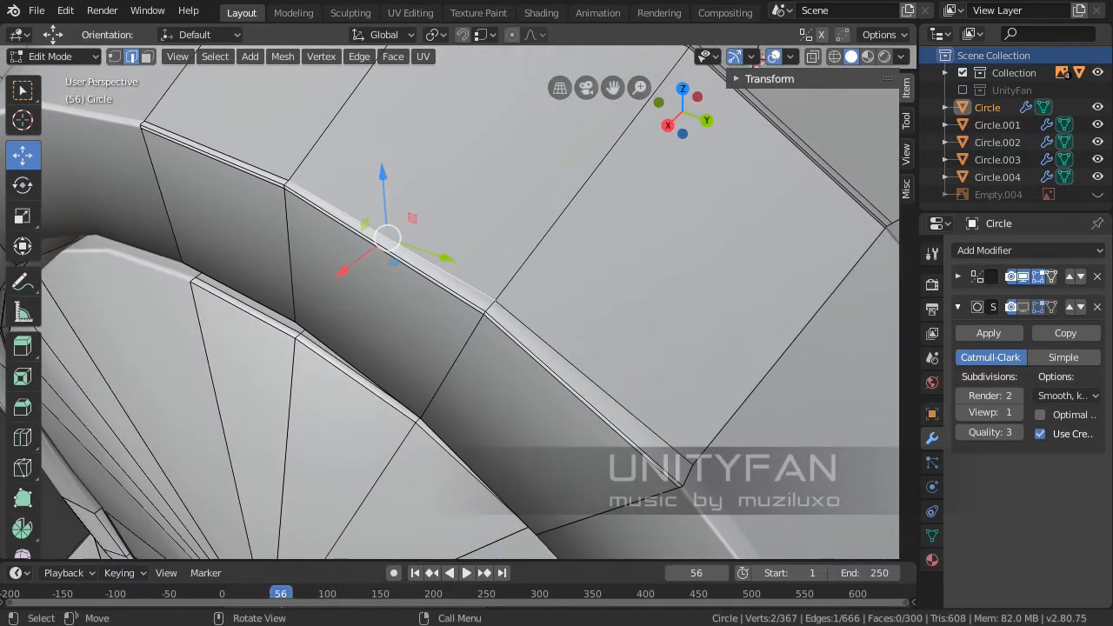
{"action": "left_click", "coordinate": [213, 154], "text": "shift"}
{"action": "left_click", "coordinate": [607, 391], "text": "shift"}
{"action": "middle_click_drag", "start_coordinate": [642, 355], "coordinate": [566, 274]}
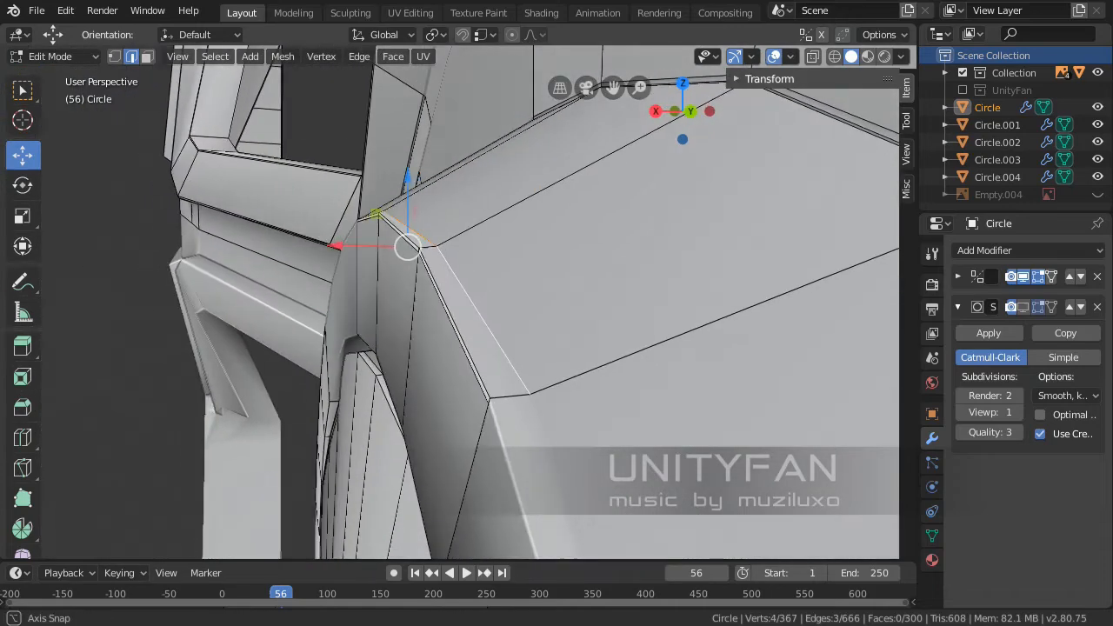
{"action": "key", "text": "x"}
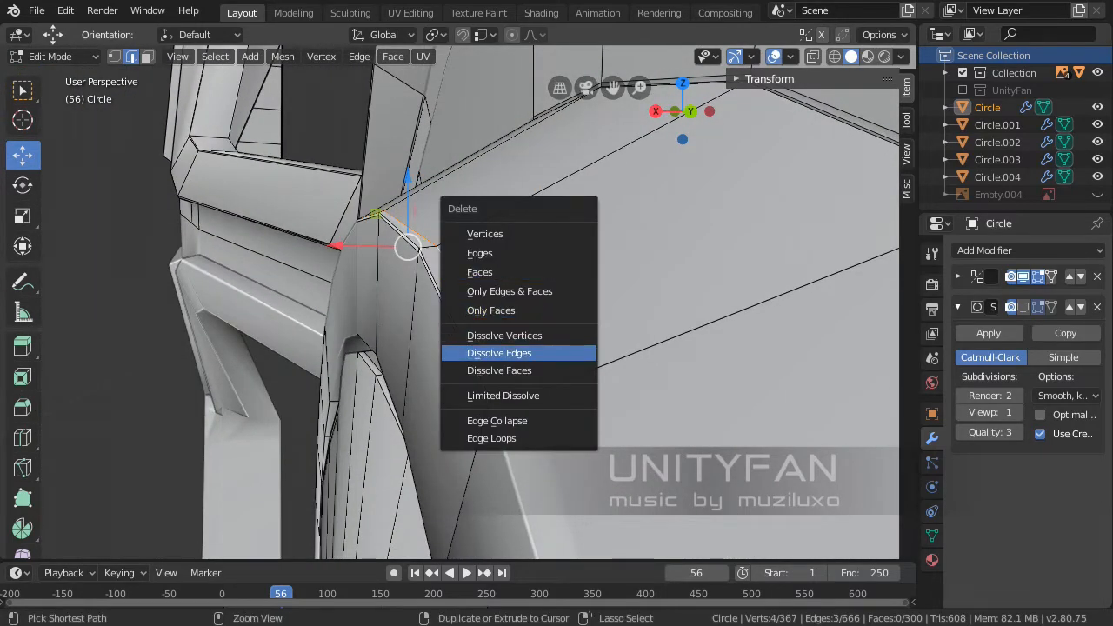
{"action": "left_click", "coordinate": [499, 353]}
{"action": "middle_click_drag", "start_coordinate": [499, 353], "coordinate": [517, 257]}
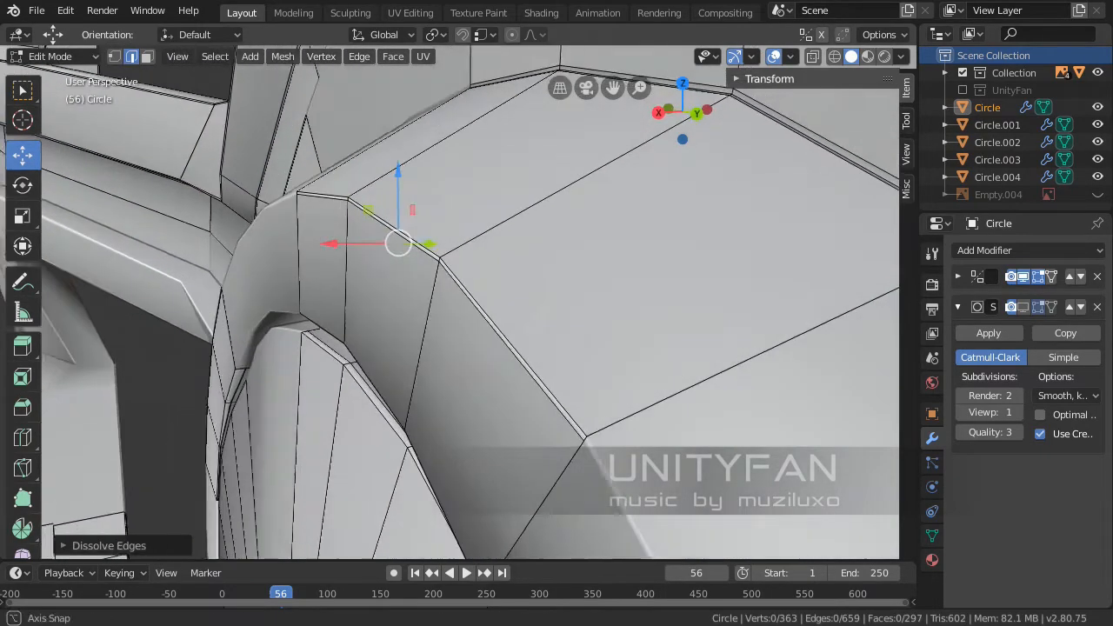
Dissolve the two support edge loops running alongside the inner corner of the hub ring's front face
{"action": "left_click", "coordinate": [506, 367]}
{"action": "scroll", "coordinate": [585, 322], "scroll_direction": "up", "scroll_amount": 2}
{"action": "scroll", "coordinate": [517, 256], "scroll_direction": "up", "scroll_amount": 1}
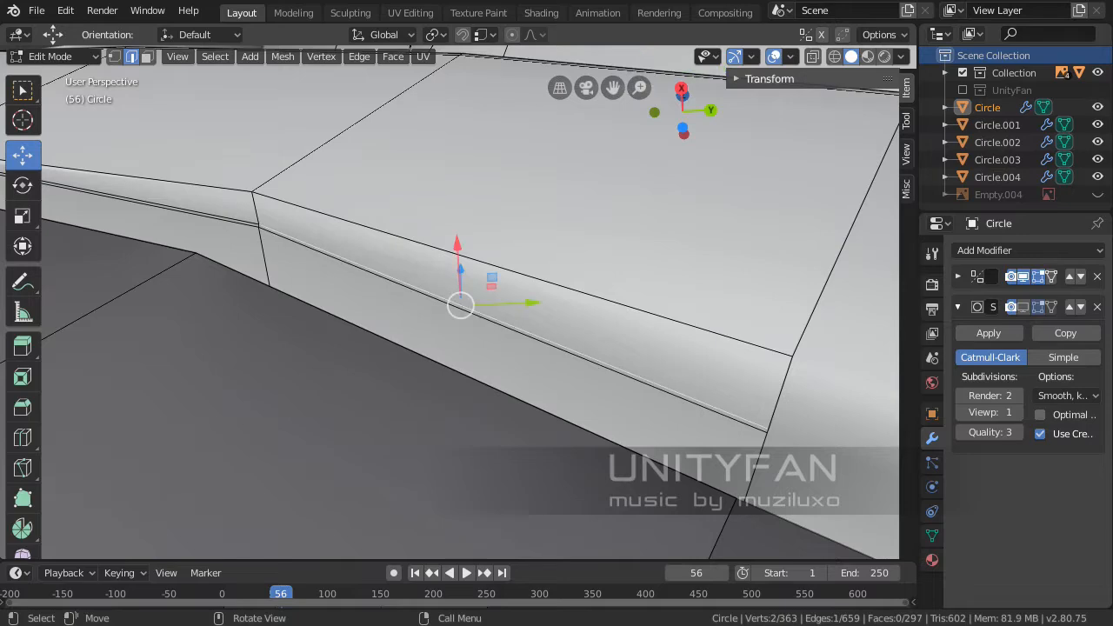
{"action": "key", "text": "x"}
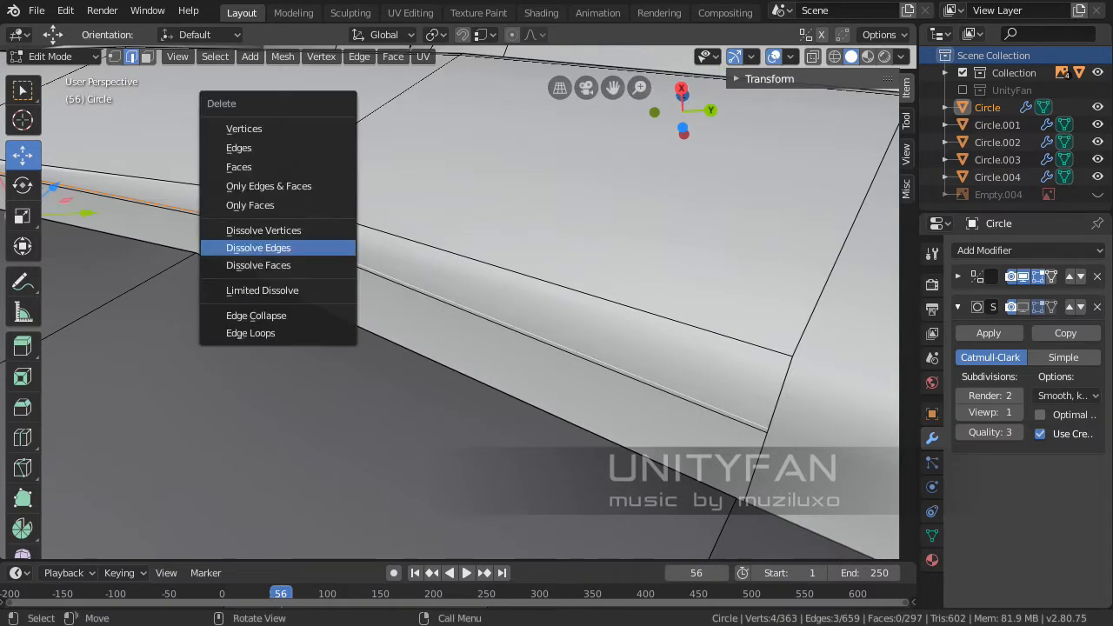
{"action": "left_click", "coordinate": [263, 249]}
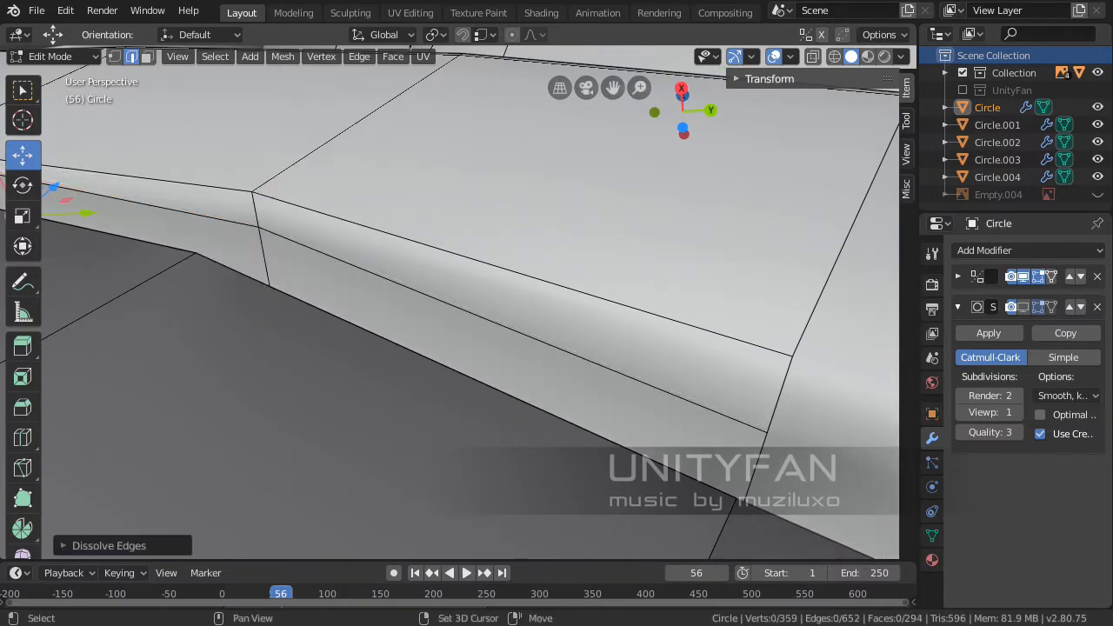
{"action": "left_click", "coordinate": [450, 301], "text": "alt"}
{"action": "key", "text": "x"}
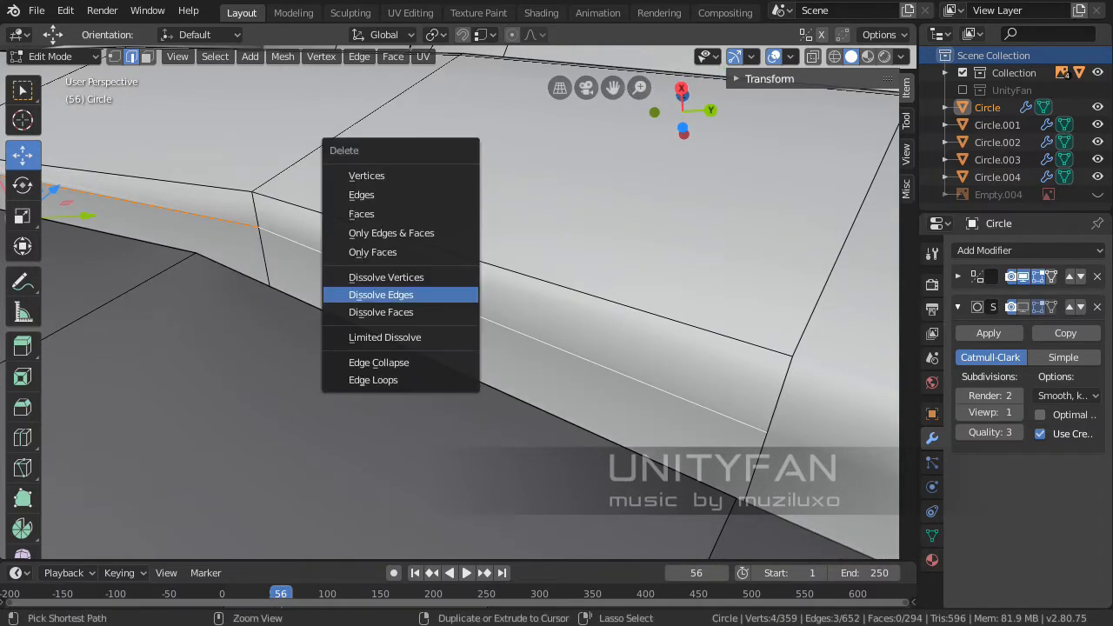
{"action": "left_click", "coordinate": [450, 295]}
{"action": "middle_click_drag", "start_coordinate": [451, 295], "coordinate": [484, 250]}
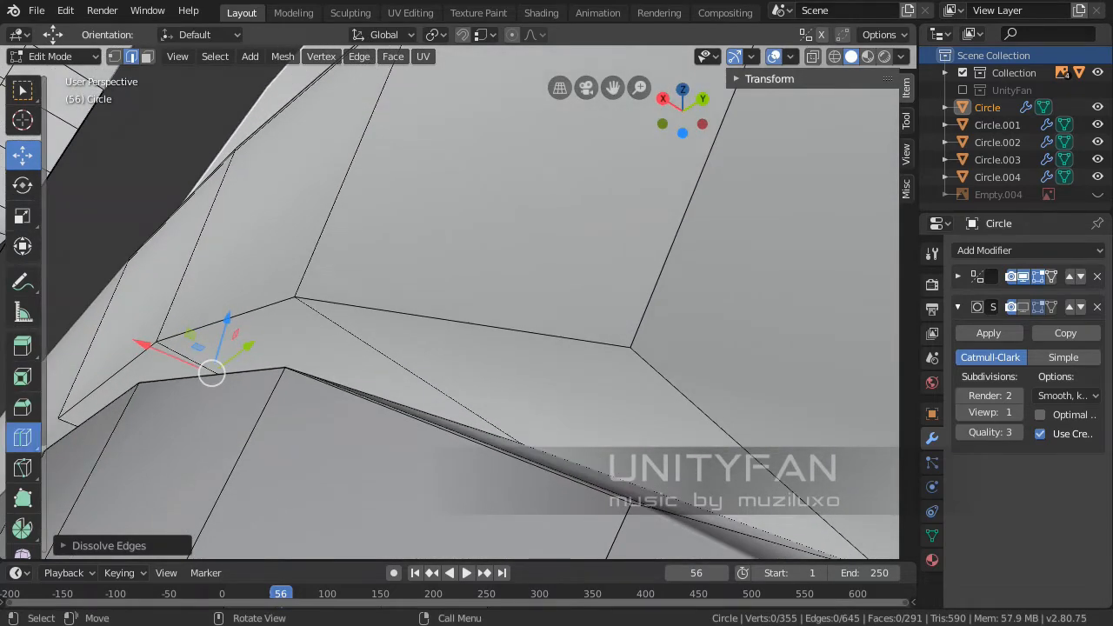
Add two loop cuts around the hub ring's inner corner, sliding one close to each side of it
{"action": "key", "text": "ctrl+r"}
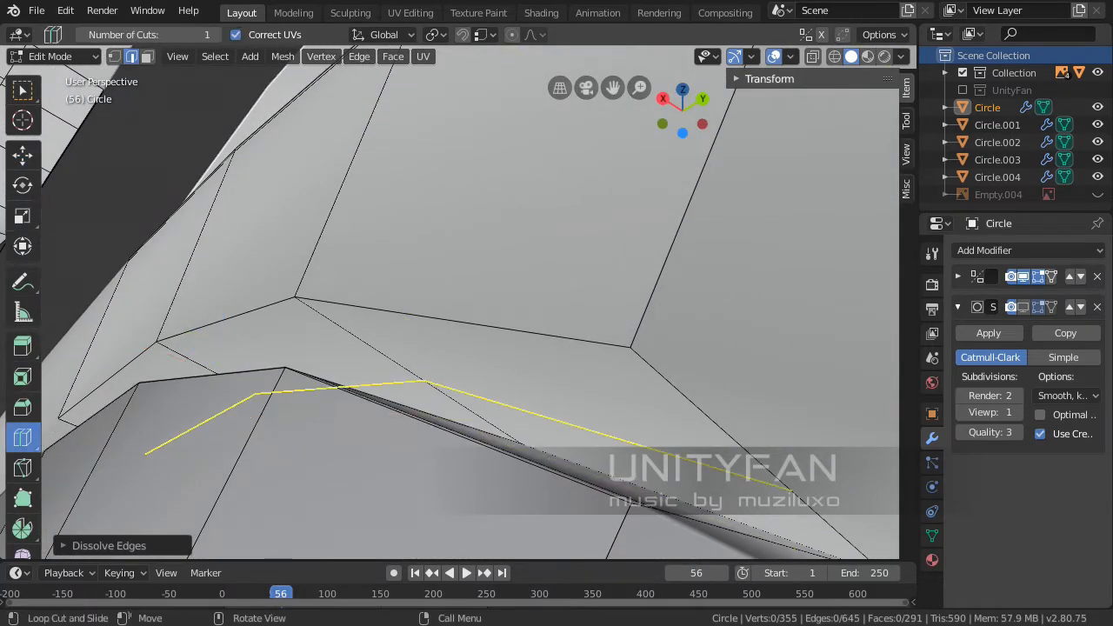
{"action": "left_click_drag", "start_coordinate": [348, 383], "coordinate": [287, 300]}
{"action": "middle_click_drag", "start_coordinate": [335, 318], "coordinate": [314, 370]}
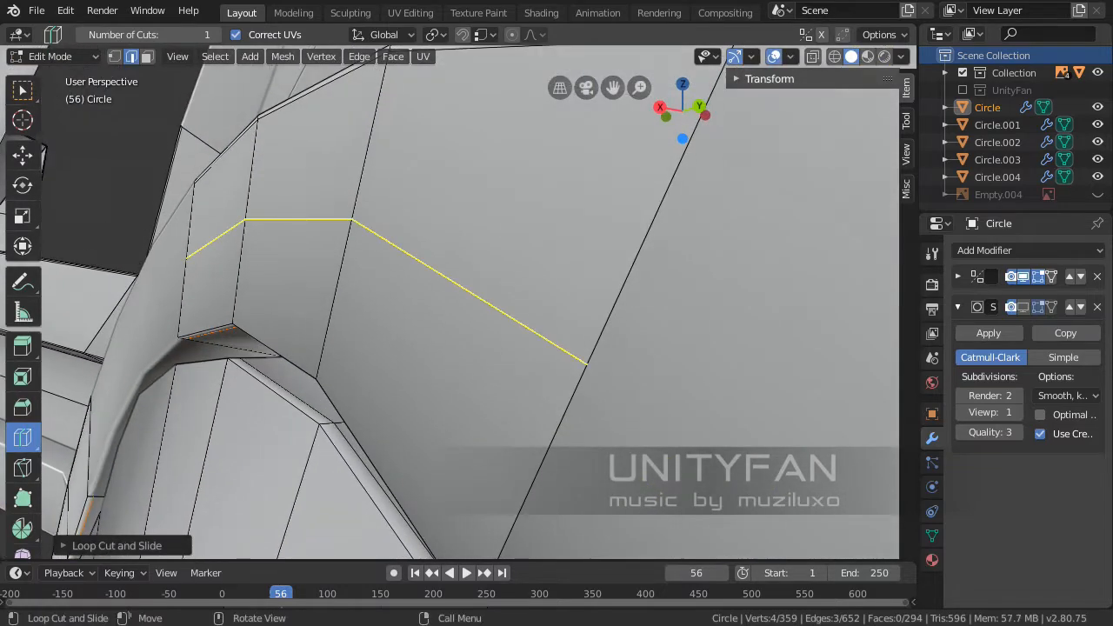
{"action": "left_click_drag", "start_coordinate": [348, 261], "coordinate": [304, 368]}
{"action": "scroll", "coordinate": [313, 357], "scroll_direction": "down", "scroll_amount": 2}
Add loop cuts on the hub ring's outer surface and front face, sliding both close to the outer front corner
{"action": "middle_click_drag", "start_coordinate": [382, 278], "coordinate": [296, 339]}
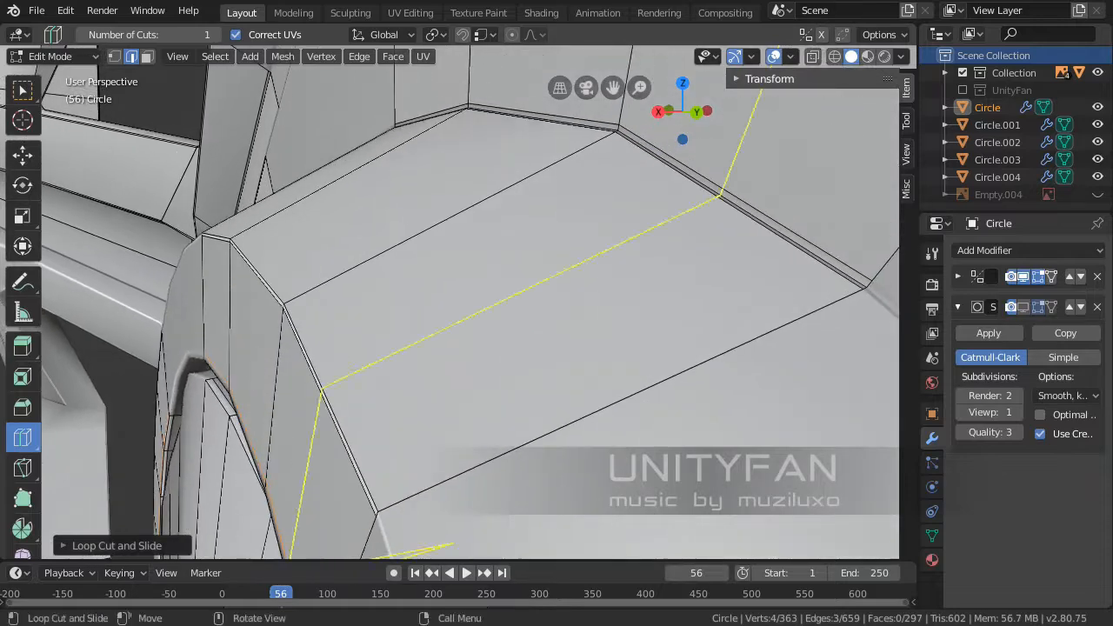
{"action": "left_click_drag", "start_coordinate": [383, 277], "coordinate": [303, 342]}
{"action": "middle_click_drag", "start_coordinate": [331, 340], "coordinate": [427, 291]}
{"action": "scroll", "coordinate": [427, 292], "scroll_direction": "up", "scroll_amount": 2}
{"action": "left_click_drag", "start_coordinate": [212, 298], "coordinate": [212, 298]}
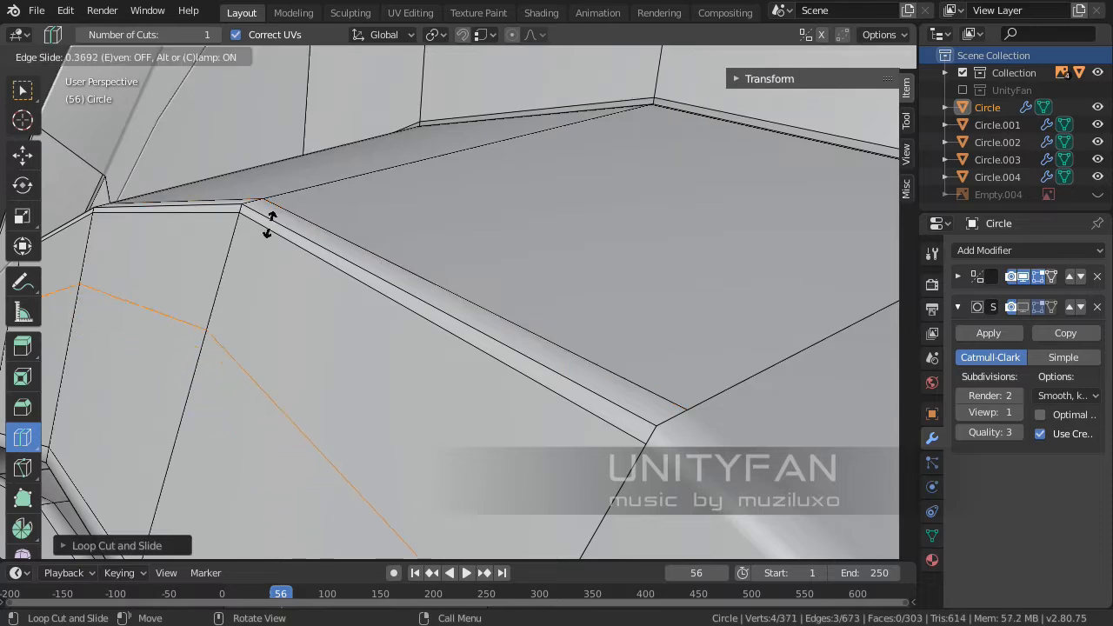
{"action": "left_click", "coordinate": [320, 143]}
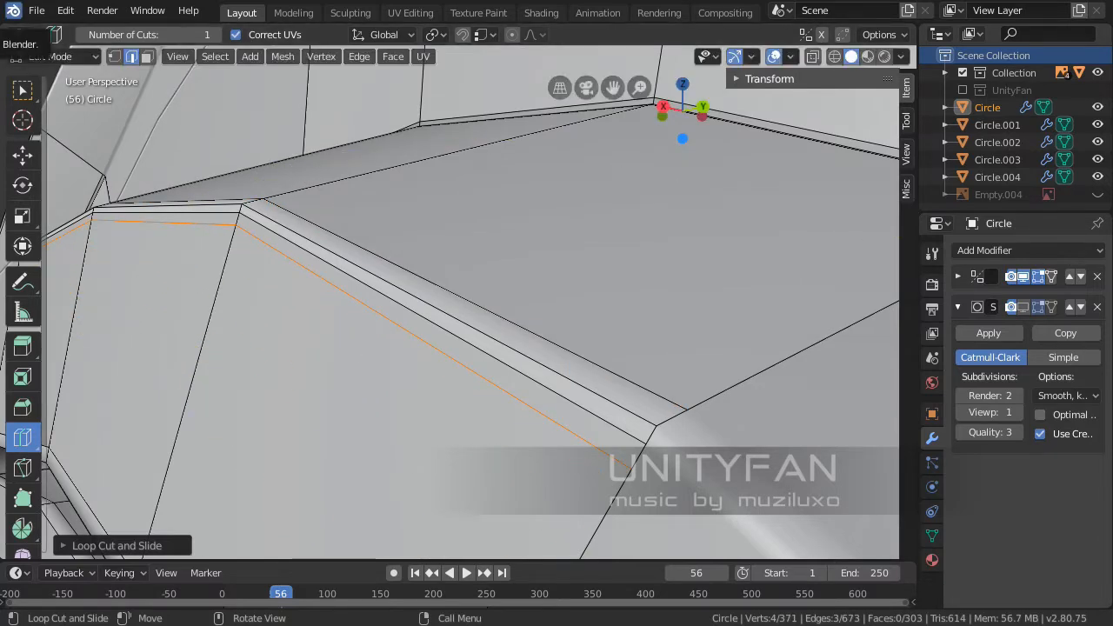
Dissolve the old tight edge loop beside the ring's outer front corner and return to Object Mode
{"action": "left_click", "coordinate": [23, 90]}
{"action": "left_click", "coordinate": [335, 286]}
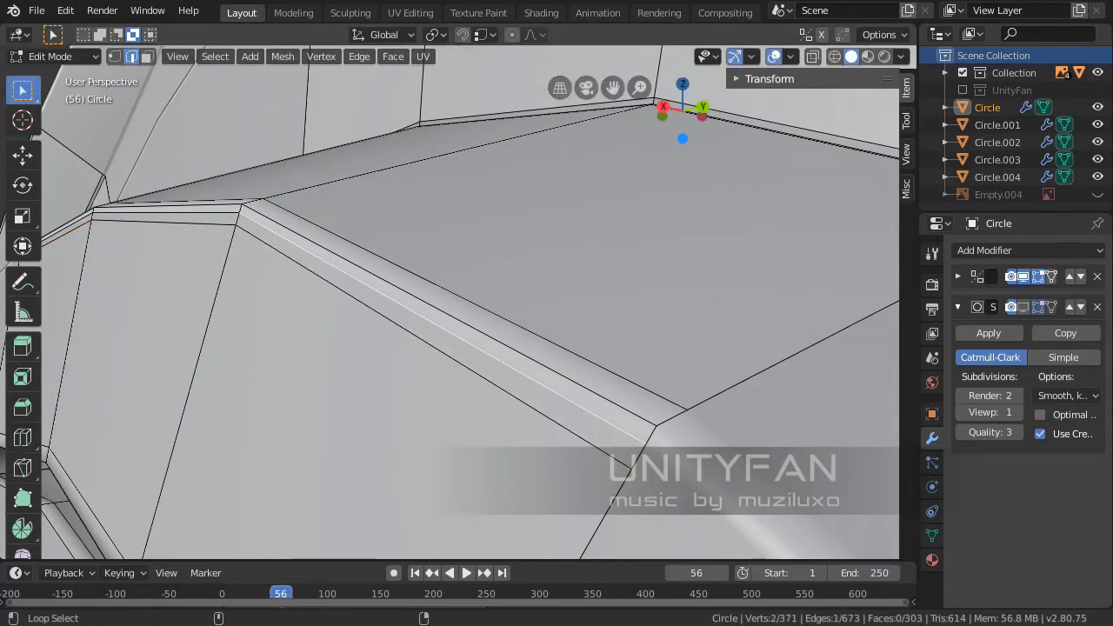
{"action": "key", "text": "x"}
{"action": "left_click", "coordinate": [313, 259]}
{"action": "scroll", "coordinate": [313, 259], "scroll_direction": "down", "scroll_amount": 5}
{"action": "middle_click_drag", "start_coordinate": [313, 258], "coordinate": [861, 383]}
{"action": "key", "text": "Tab"}
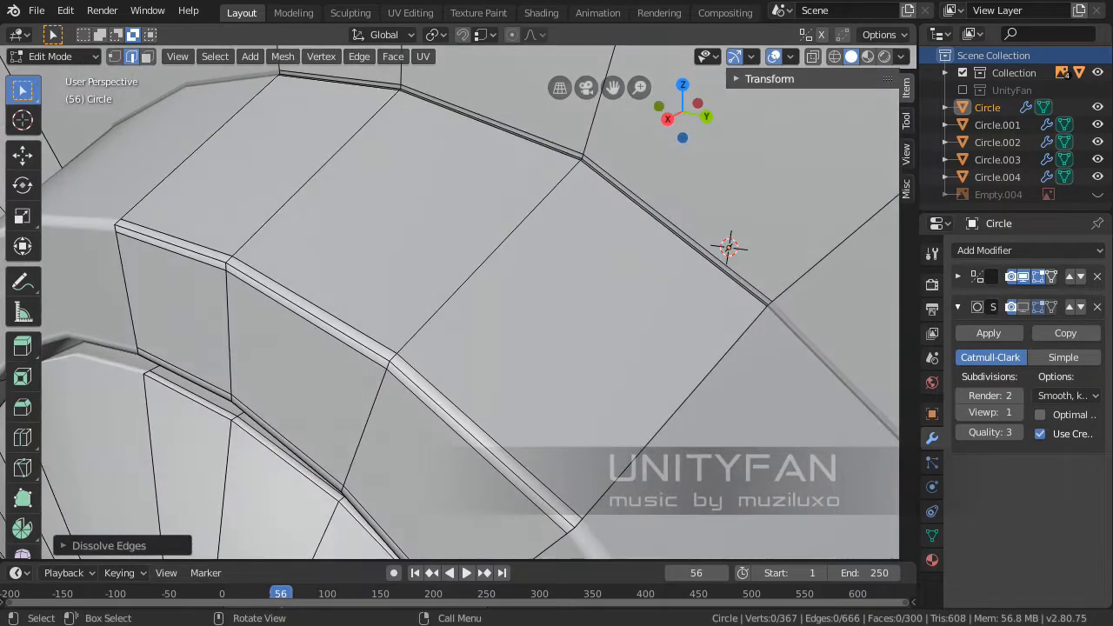
Examine the larger flange behind the hub ring in Edit Mode, selecting its three front faces
{"action": "scroll", "coordinate": [356, 331], "scroll_direction": "down", "scroll_amount": 4}
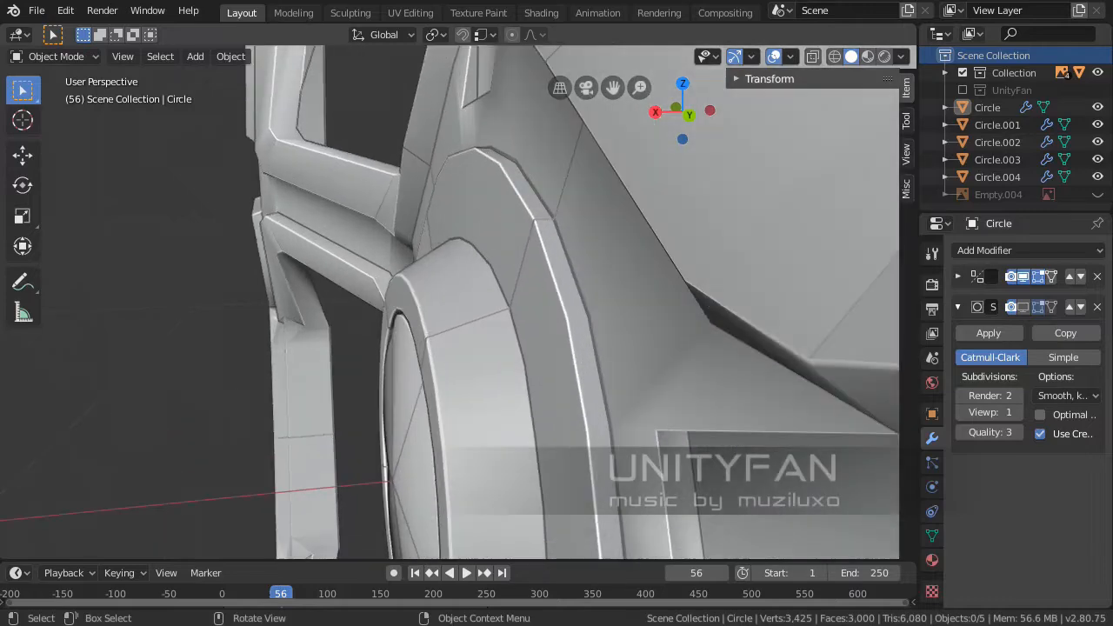
{"action": "scroll", "coordinate": [474, 303], "scroll_direction": "up", "scroll_amount": 1}
{"action": "mouse_move", "coordinate": [474, 303]}
{"action": "middle_mouse_down"}
{"action": "mouse_move", "coordinate": [476, 318]}
{"action": "mouse_move", "coordinate": [422, 405]}
{"action": "mouse_move", "coordinate": [448, 417]}
{"action": "mouse_move", "coordinate": [426, 383]}
{"action": "mouse_move", "coordinate": [453, 395]}
{"action": "mouse_move", "coordinate": [454, 382]}
{"action": "mouse_move", "coordinate": [459, 400]}
{"action": "middle_mouse_up"}
{"action": "key", "text": "Tab"}
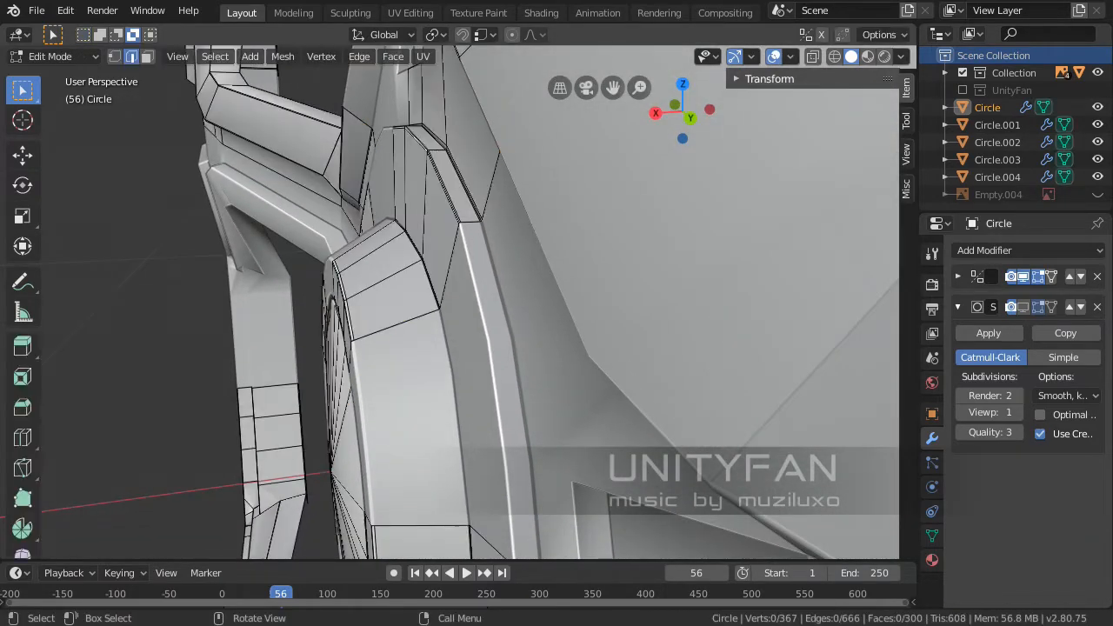
{"action": "scroll", "coordinate": [469, 303], "scroll_direction": "up", "scroll_amount": 3}
{"action": "scroll", "coordinate": [485, 417], "scroll_direction": "up", "scroll_amount": 3}
{"action": "middle_click_drag", "start_coordinate": [461, 261], "coordinate": [501, 423], "text": "shift"}
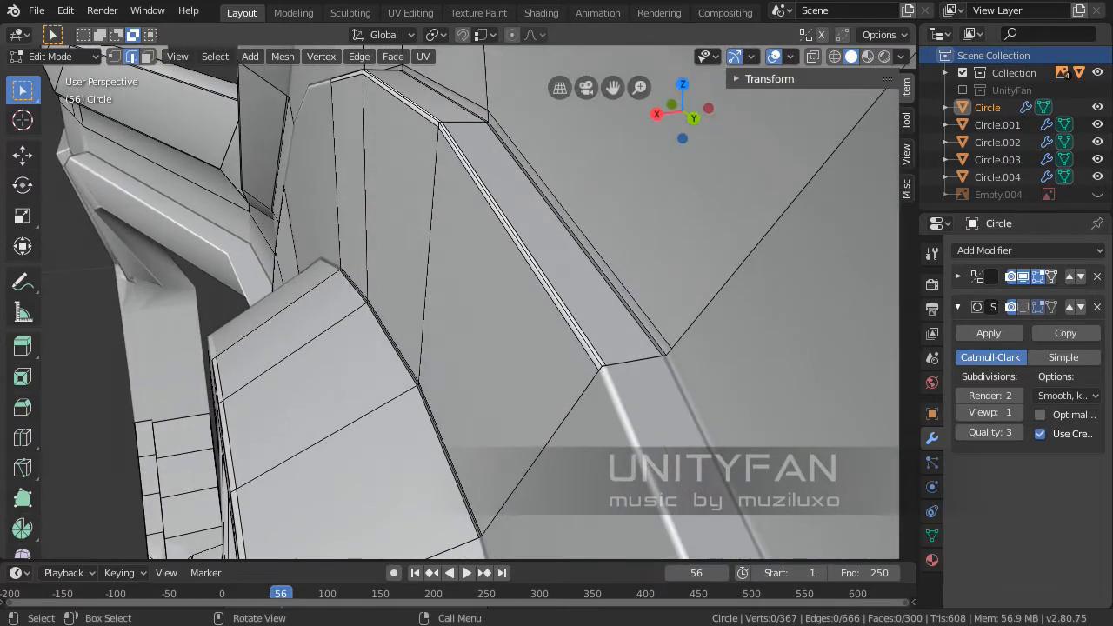
{"action": "key", "text": "3"}
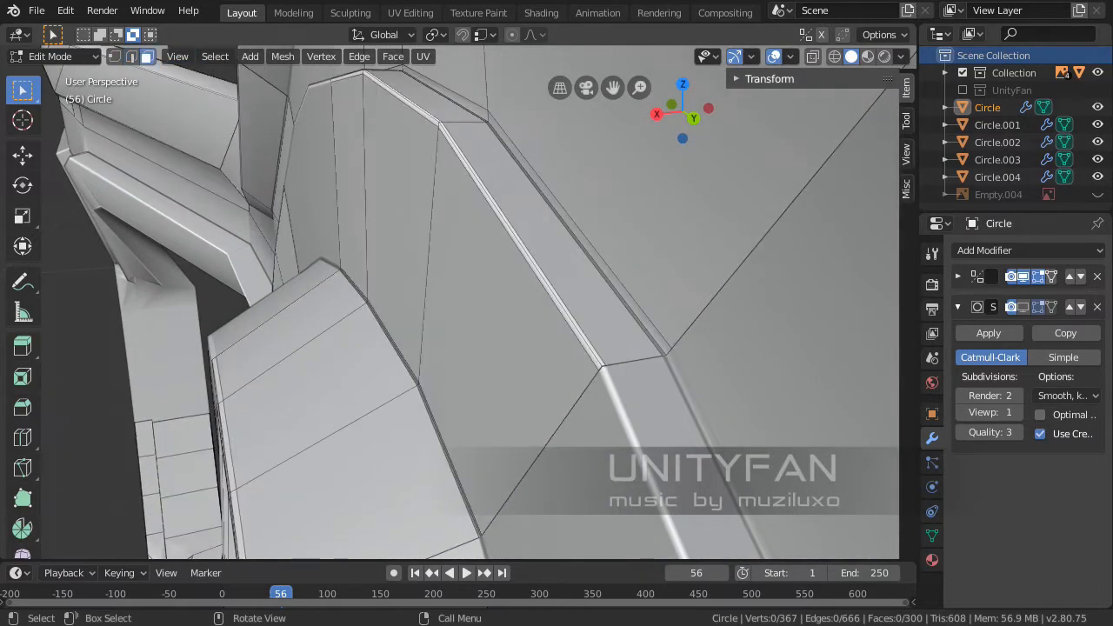
{"action": "left_click", "coordinate": [503, 366], "text": "shift"}
{"action": "middle_click_drag", "start_coordinate": [374, 217], "coordinate": [349, 219]}
{"action": "scroll", "coordinate": [470, 302], "scroll_direction": "down", "scroll_amount": 2}
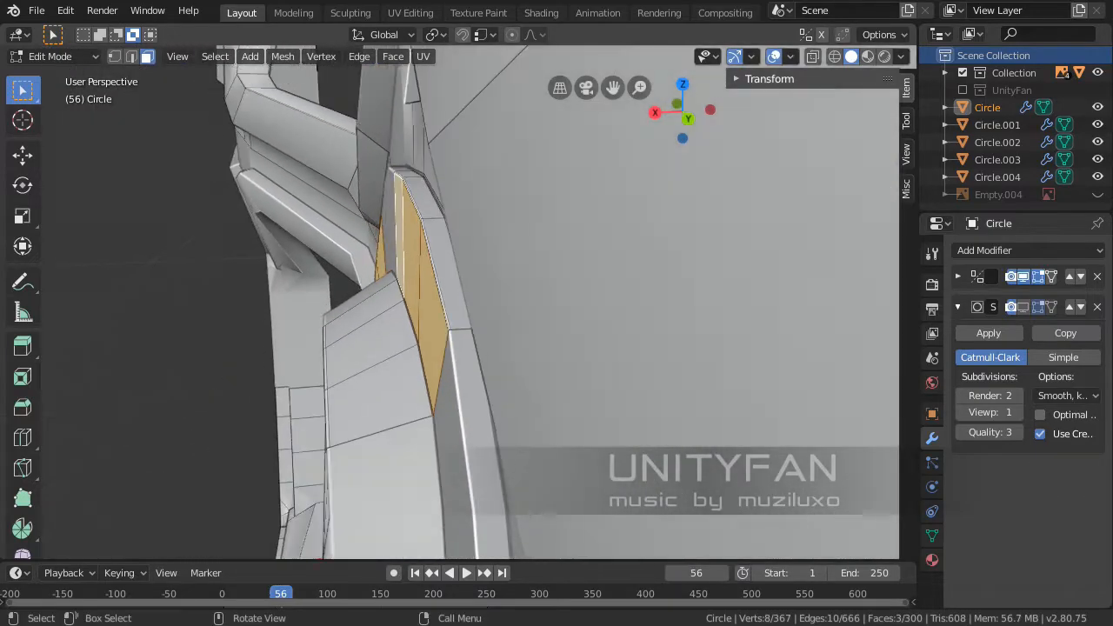
{"action": "middle_click_drag", "start_coordinate": [452, 374], "coordinate": [452, 218], "text": "shift"}
{"action": "middle_click_drag", "start_coordinate": [453, 261], "coordinate": [400, 317]}
{"action": "middle_click_drag", "start_coordinate": [383, 252], "coordinate": [299, 285]}
{"action": "scroll", "coordinate": [364, 298], "scroll_direction": "up", "scroll_amount": 4}
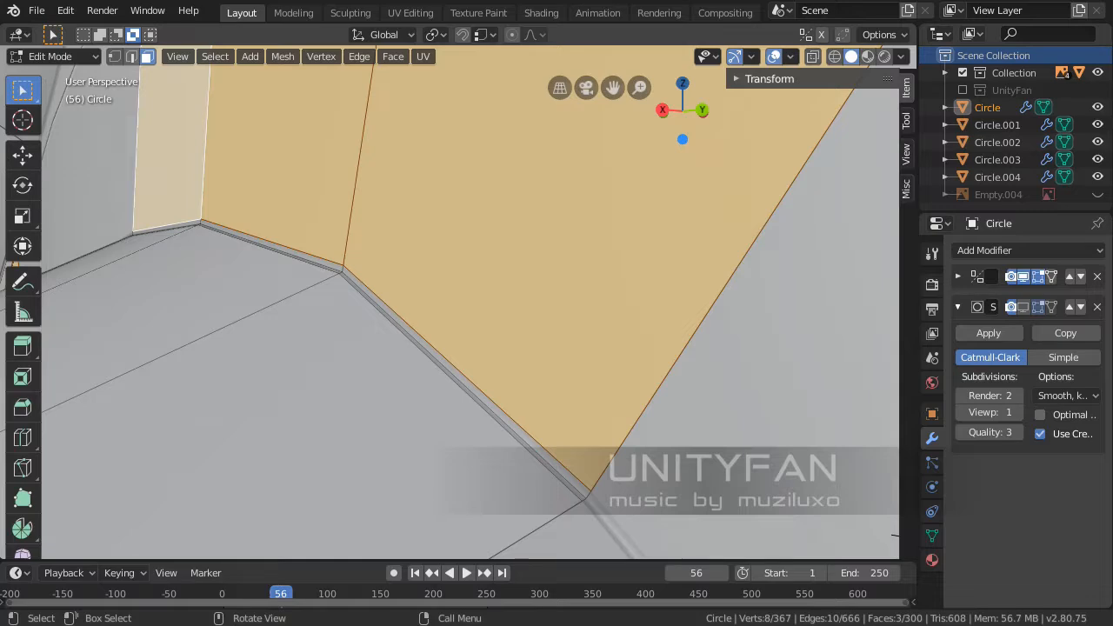
Dissolve the support edge loops along the inner and outer borders of the flange's front face, and switch to face selection
{"action": "scroll", "coordinate": [392, 365], "scroll_direction": "up", "scroll_amount": 2}
{"action": "key", "text": "2"}
{"action": "left_click", "coordinate": [392, 372]}
{"action": "middle_click_drag", "start_coordinate": [391, 372], "coordinate": [489, 419], "text": "shift"}
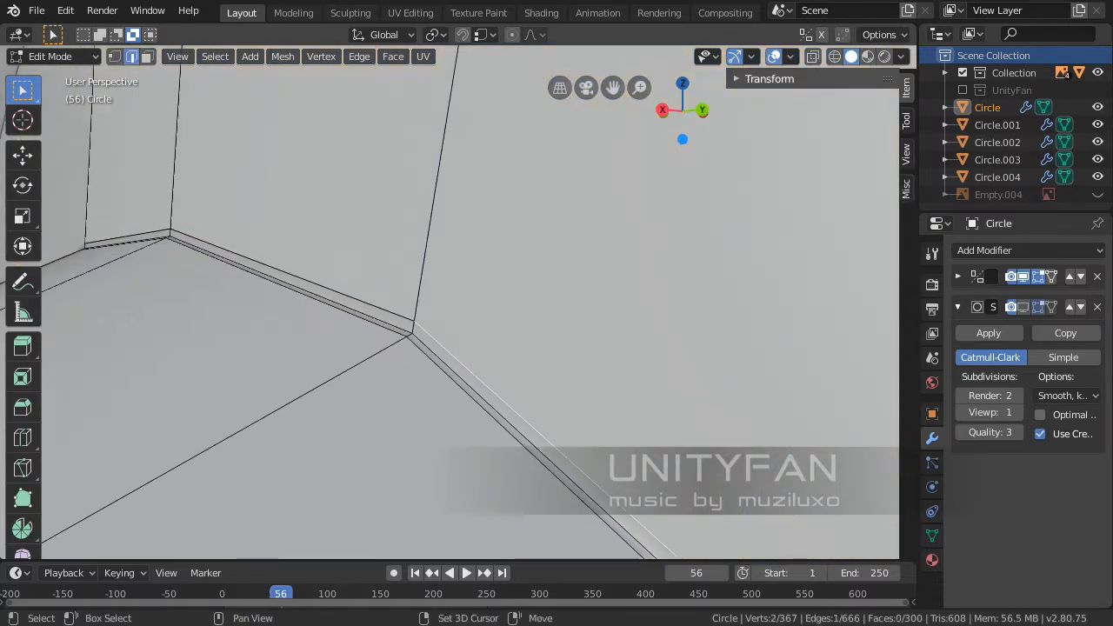
{"action": "scroll", "coordinate": [347, 296], "scroll_direction": "down", "scroll_amount": 6}
{"action": "middle_click_drag", "start_coordinate": [348, 295], "coordinate": [289, 402], "text": "shift"}
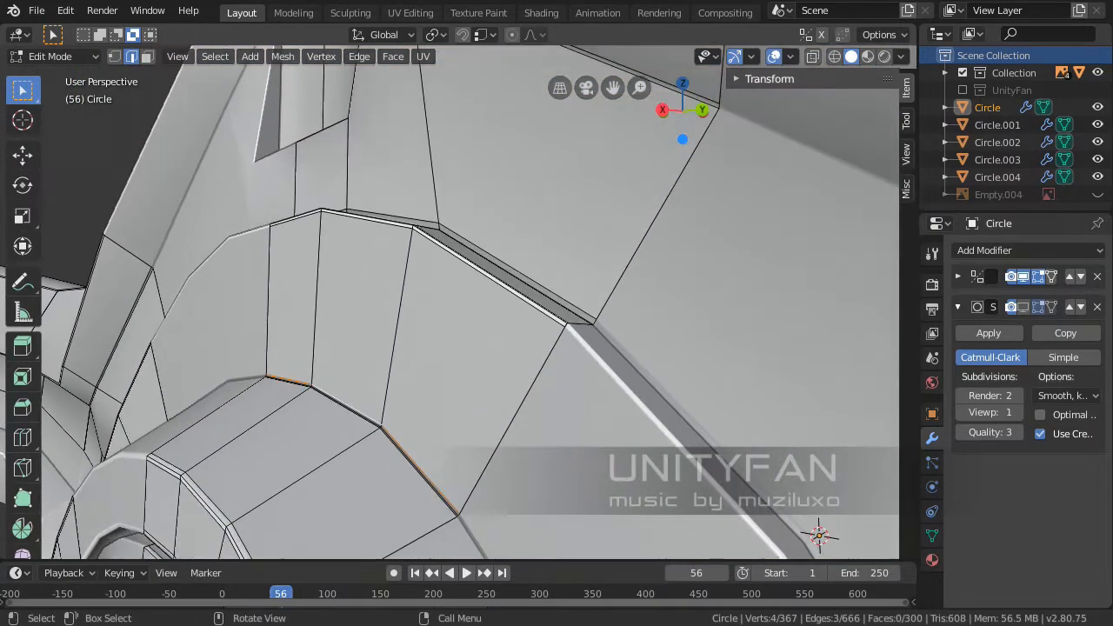
{"action": "scroll", "coordinate": [289, 401], "scroll_direction": "up", "scroll_amount": 2}
{"action": "middle_click_drag", "start_coordinate": [479, 327], "coordinate": [510, 362]}
{"action": "key", "text": "x"}
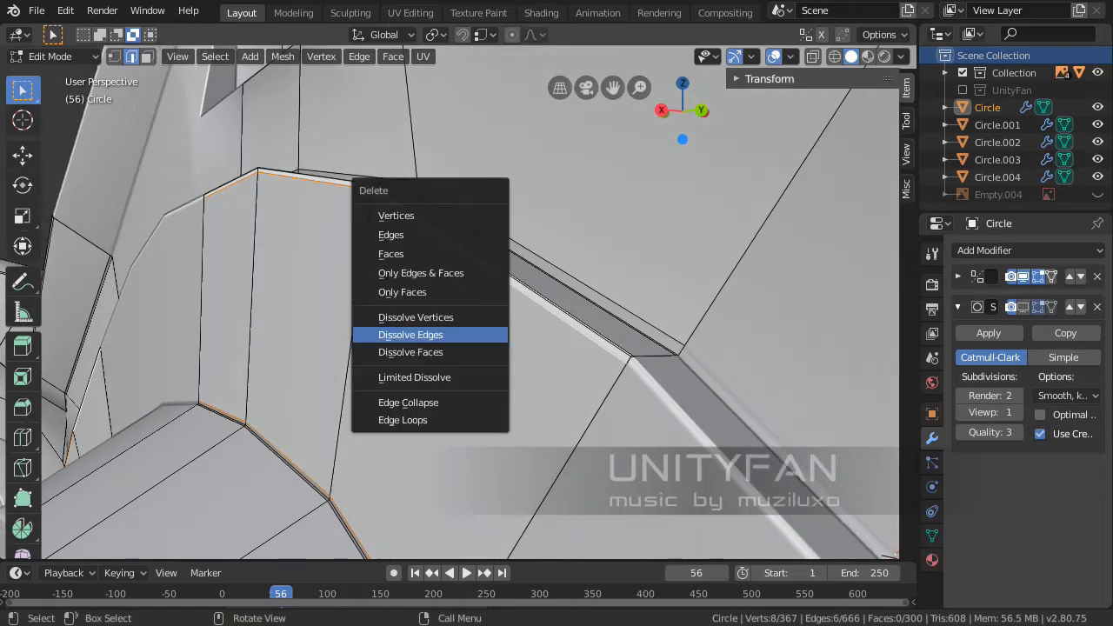
{"action": "key", "text": "Escape"}
{"action": "middle_click_drag", "start_coordinate": [356, 313], "coordinate": [375, 329]}
{"action": "key", "text": "x"}
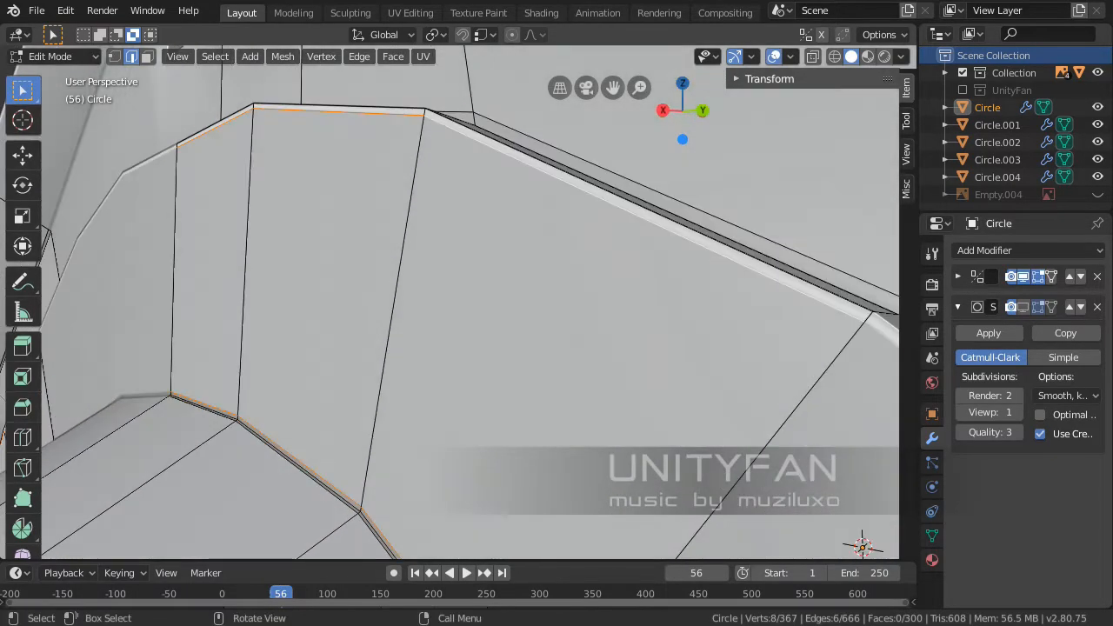
{"action": "left_click", "coordinate": [347, 318]}
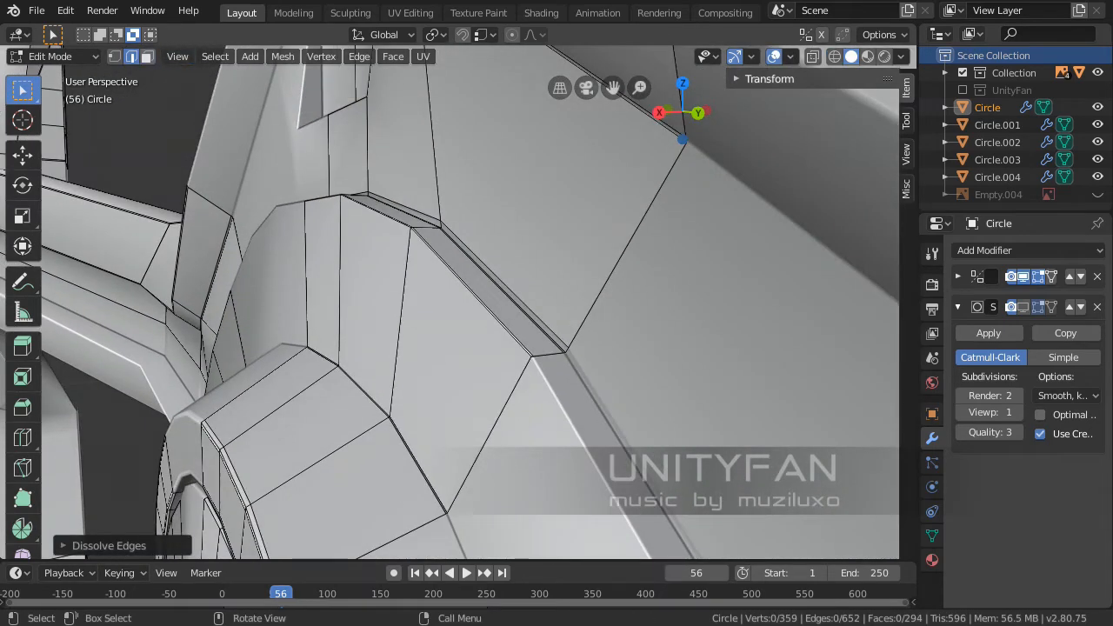
{"action": "key", "text": "3"}
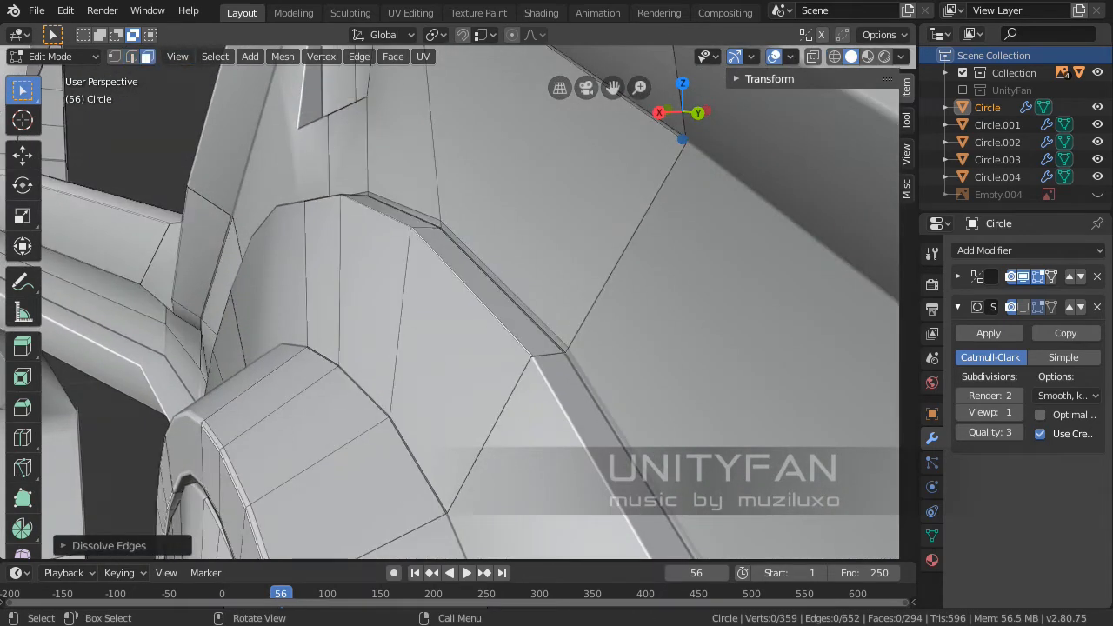
Flatten the flange's three front faces by scaling them to 0 along the global X axis
{"action": "left_click", "coordinate": [454, 353]}
{"action": "left_click", "coordinate": [372, 300], "text": "shift"}
{"action": "left_click", "coordinate": [323, 279], "text": "shift"}
{"action": "middle_click_drag", "start_coordinate": [323, 278], "coordinate": [304, 318]}
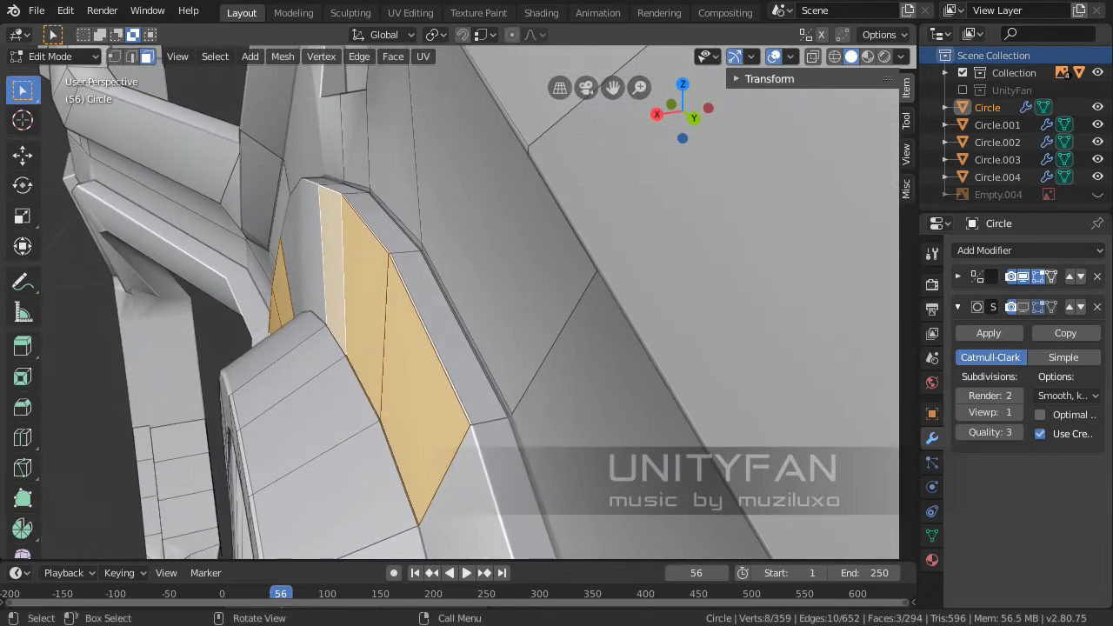
{"action": "key", "text": "s"}
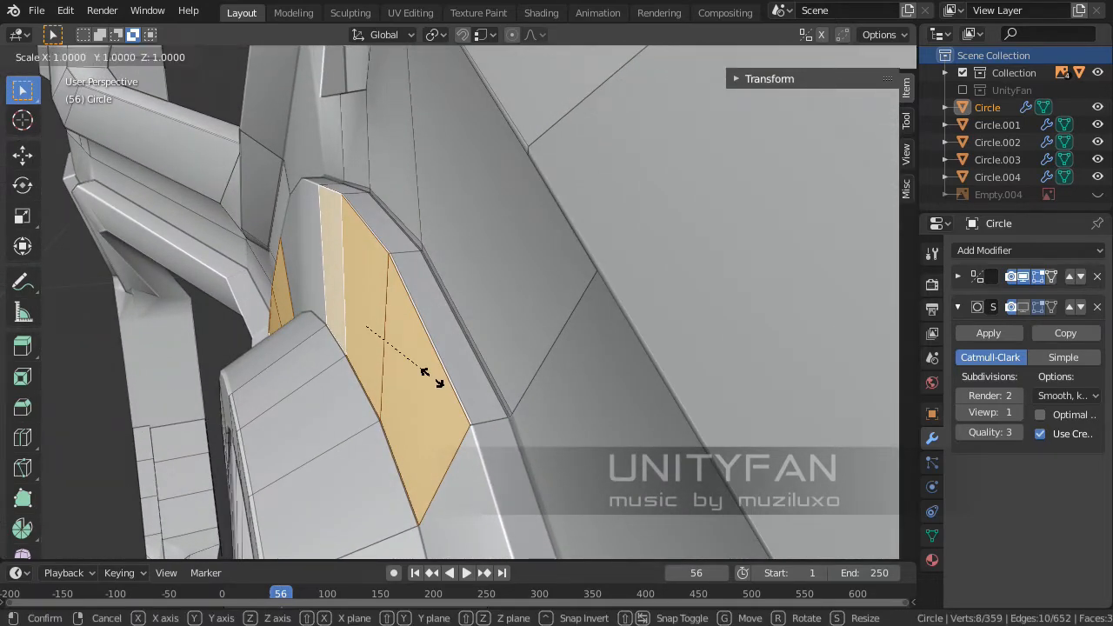
{"action": "key", "text": "x"}
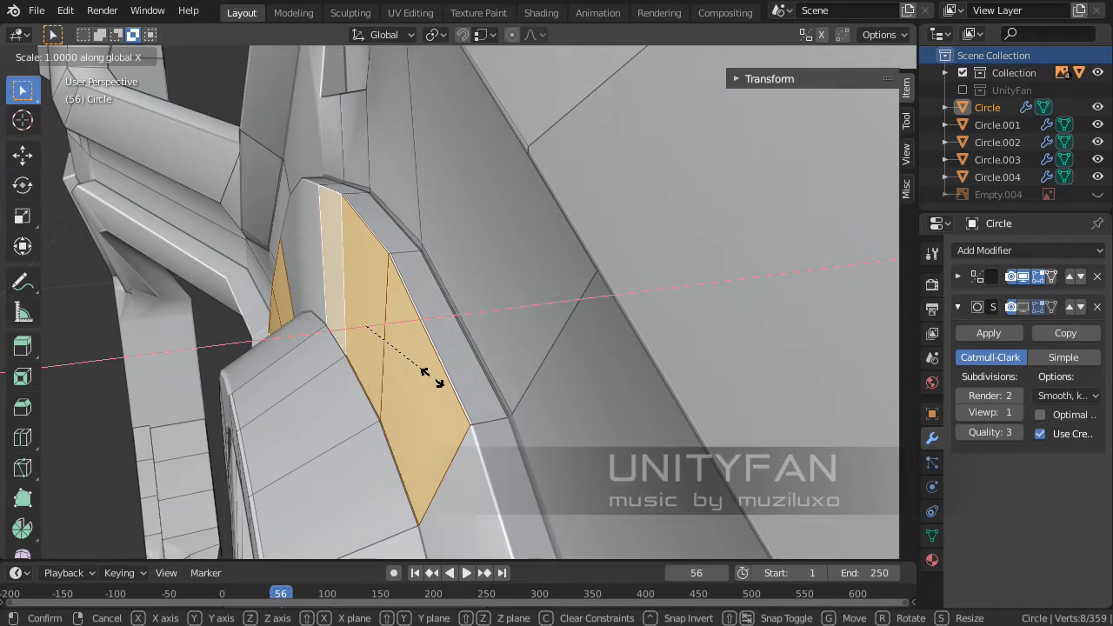
{"action": "type", "text": "0"}
{"action": "key", "text": "Return"}
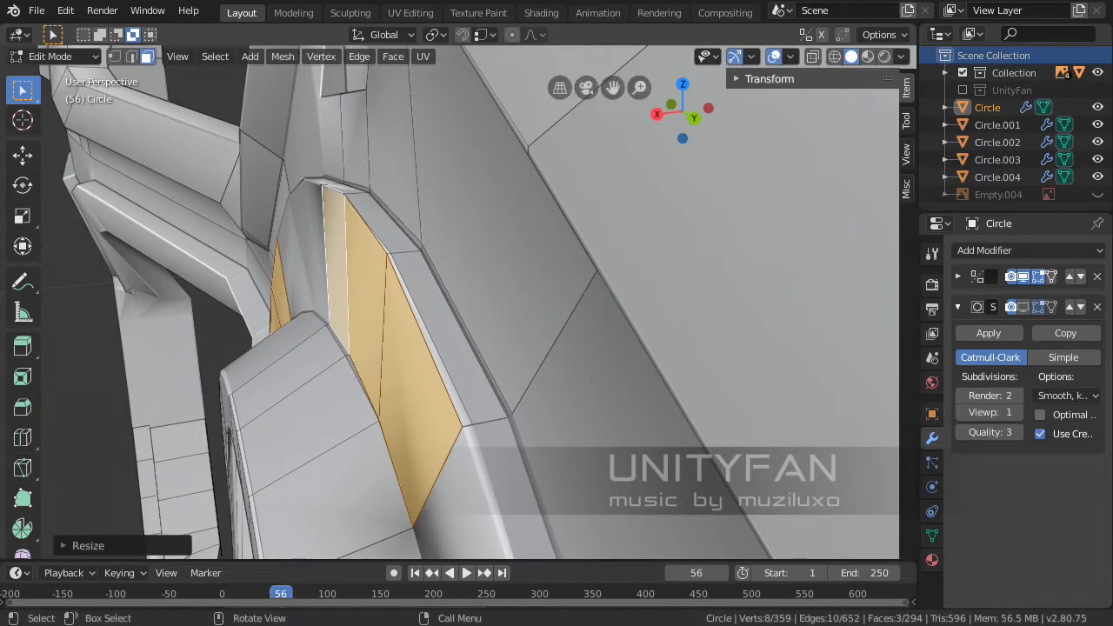
{"action": "middle_click_drag", "start_coordinate": [435, 304], "coordinate": [530, 279]}
{"action": "scroll", "coordinate": [539, 244], "scroll_direction": "up", "scroll_amount": 2}
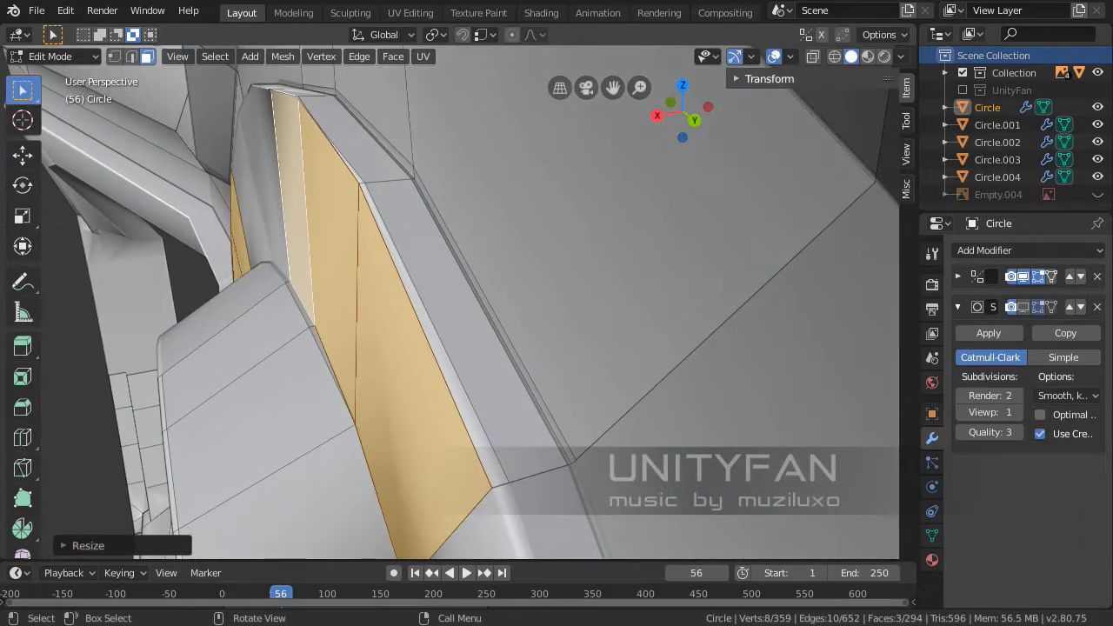
Dissolve the tight support edge loop beside the flange's outer front corner
{"action": "key", "text": "2"}
{"action": "left_click", "coordinate": [334, 374]}
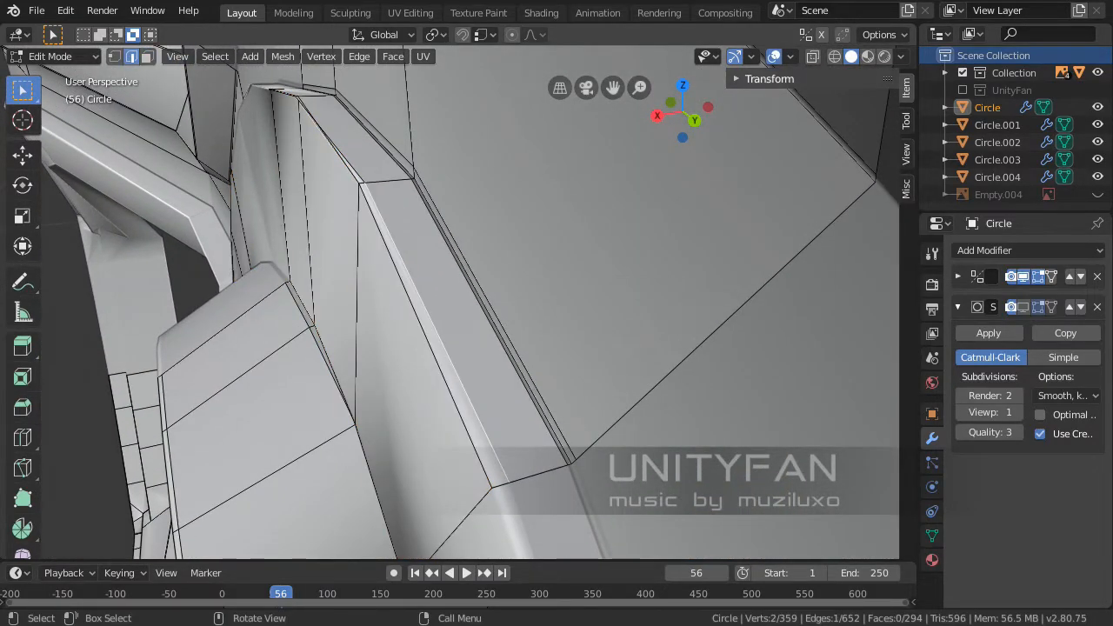
{"action": "key", "text": "x"}
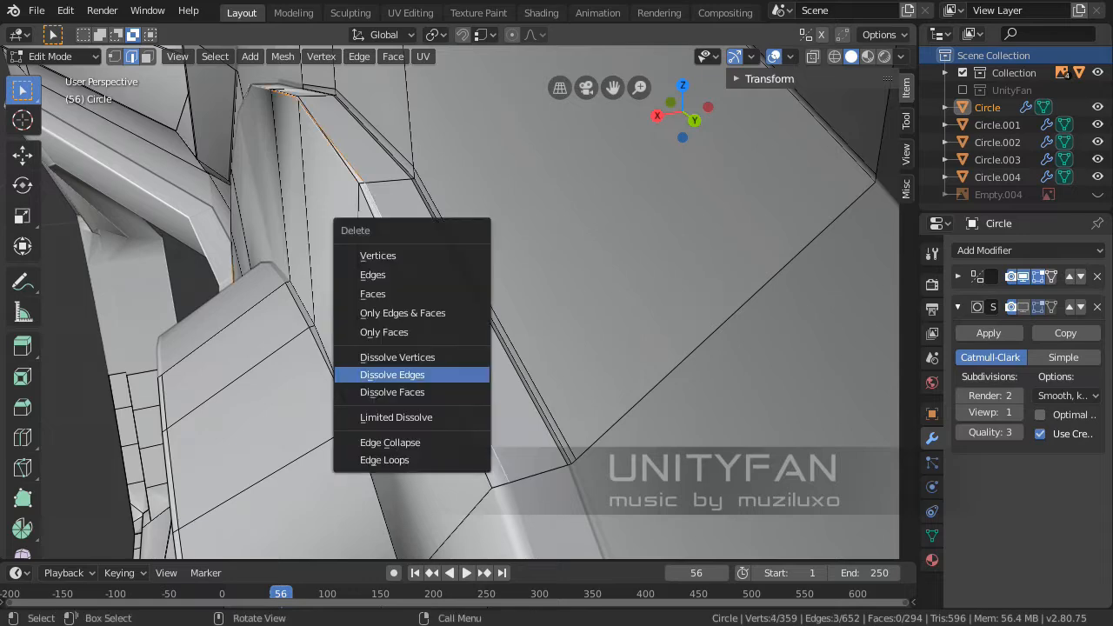
{"action": "left_click", "coordinate": [400, 376]}
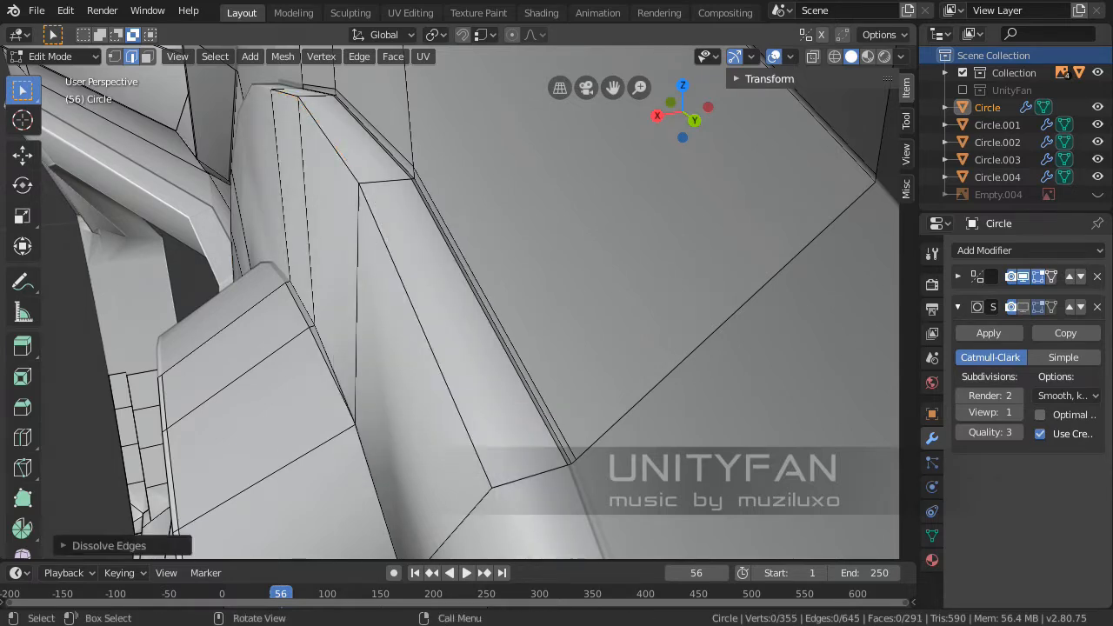
Dissolve the tight edge loop at the base of the hub ring, where it meets the flange
{"action": "middle_click_drag", "start_coordinate": [755, 546], "coordinate": [740, 526]}
{"action": "middle_click_drag", "start_coordinate": [344, 300], "coordinate": [397, 288], "text": "shift"}
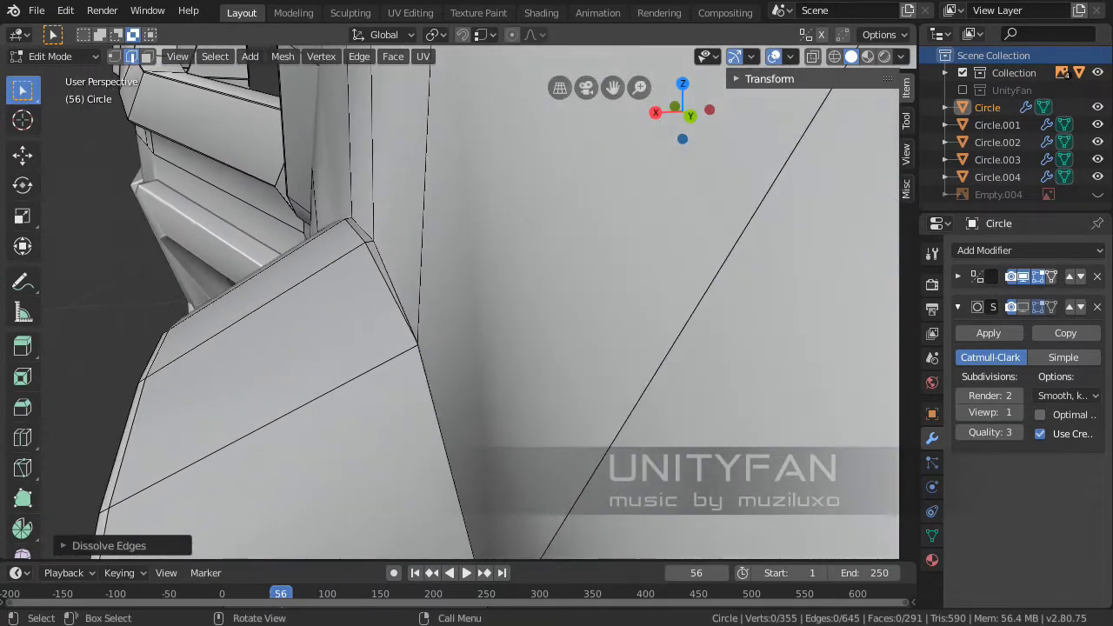
{"action": "left_click", "coordinate": [393, 289]}
{"action": "key", "text": "x"}
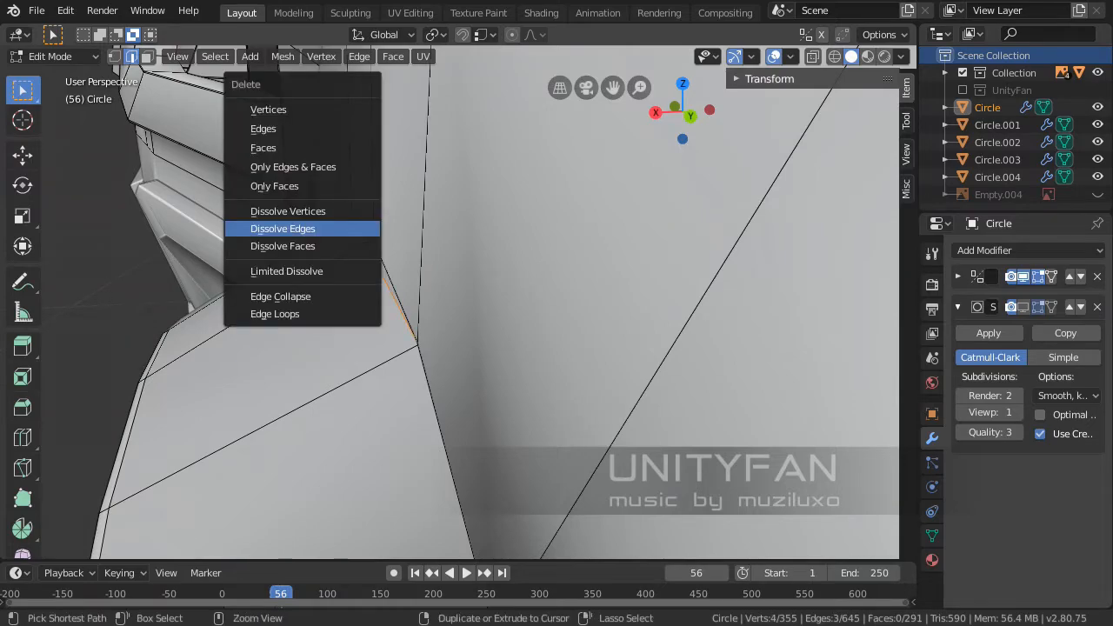
{"action": "left_click", "coordinate": [351, 229]}
{"action": "scroll", "coordinate": [351, 229], "scroll_direction": "down", "scroll_amount": 4}
{"action": "middle_click_drag", "start_coordinate": [352, 228], "coordinate": [539, 280]}
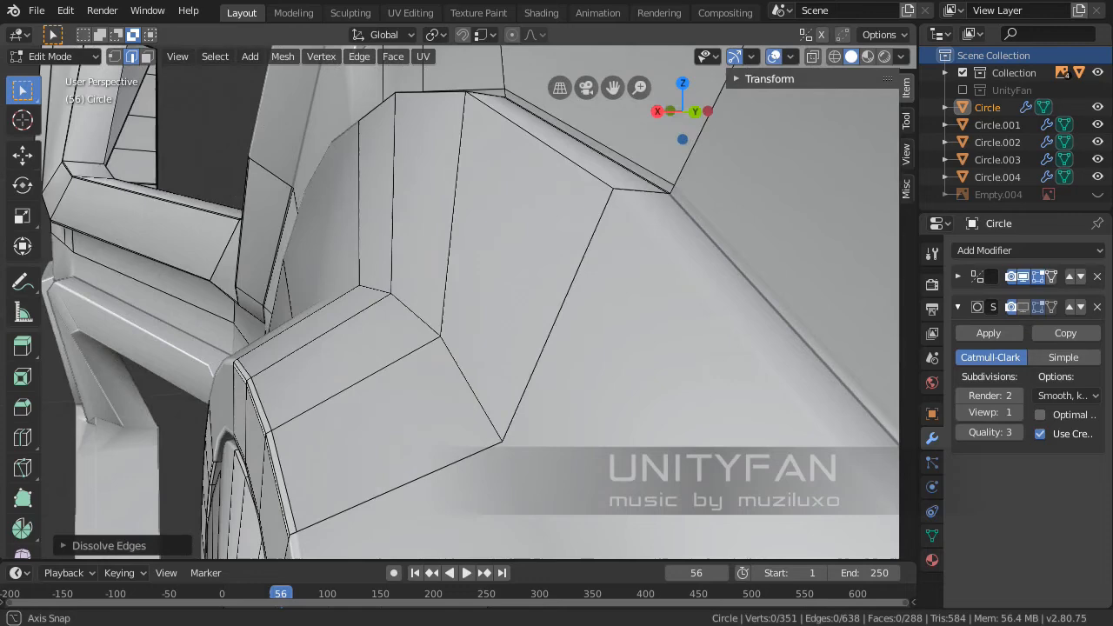
Add loop cuts on the hub ring's outer surface and the flange's front face, sliding both close to the corner where they meet
{"action": "scroll", "coordinate": [471, 303], "scroll_direction": "up", "scroll_amount": 2}
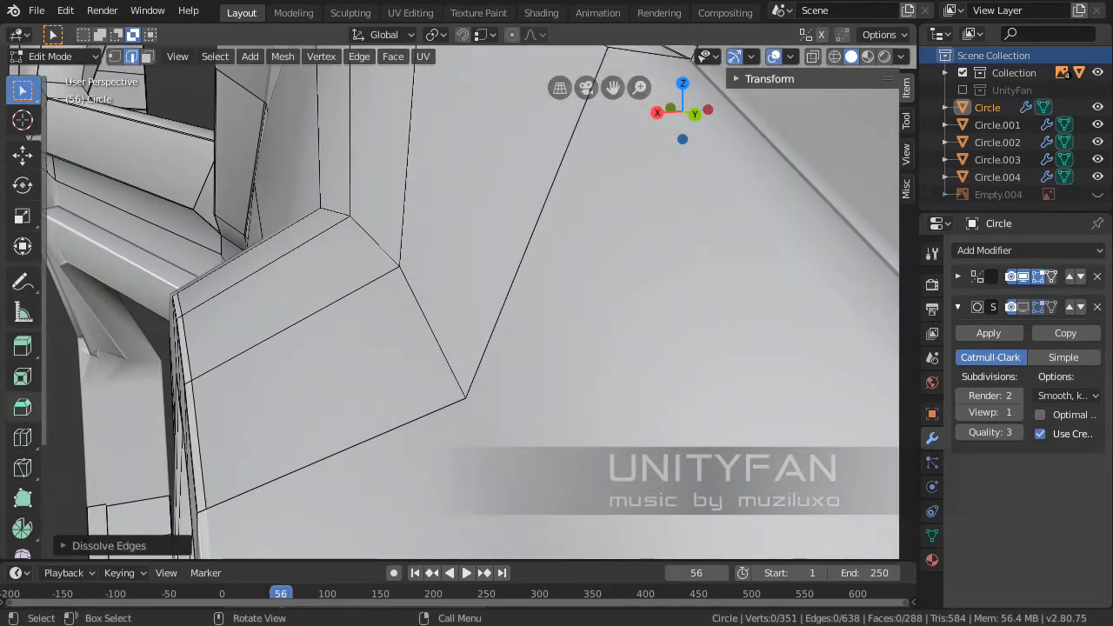
{"action": "left_click", "coordinate": [22, 438]}
{"action": "left_click_drag", "start_coordinate": [308, 343], "coordinate": [346, 341]}
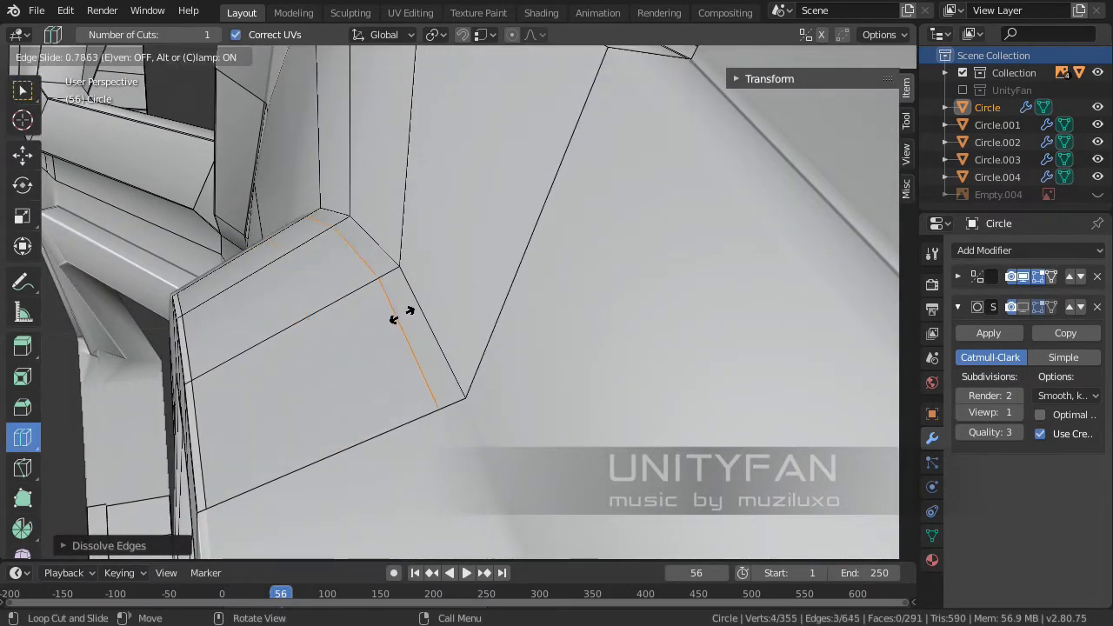
{"action": "left_click_drag", "start_coordinate": [413, 311], "coordinate": [415, 310]}
{"action": "middle_click_drag", "start_coordinate": [479, 270], "coordinate": [472, 306]}
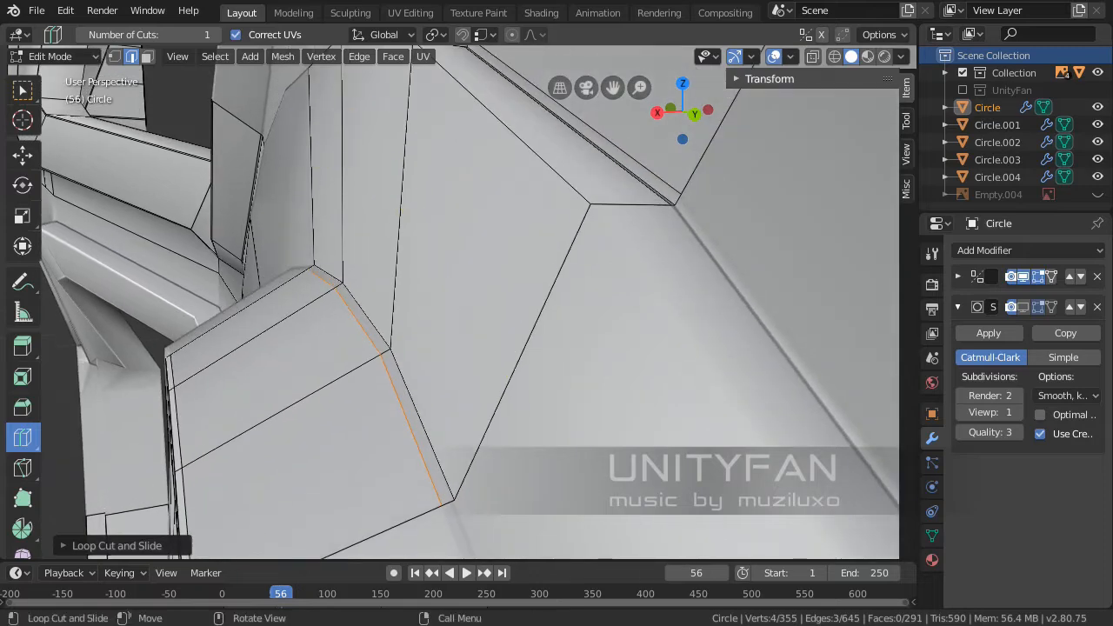
{"action": "left_click_drag", "start_coordinate": [426, 256], "coordinate": [374, 377]}
{"action": "middle_click_drag", "start_coordinate": [416, 261], "coordinate": [413, 293]}
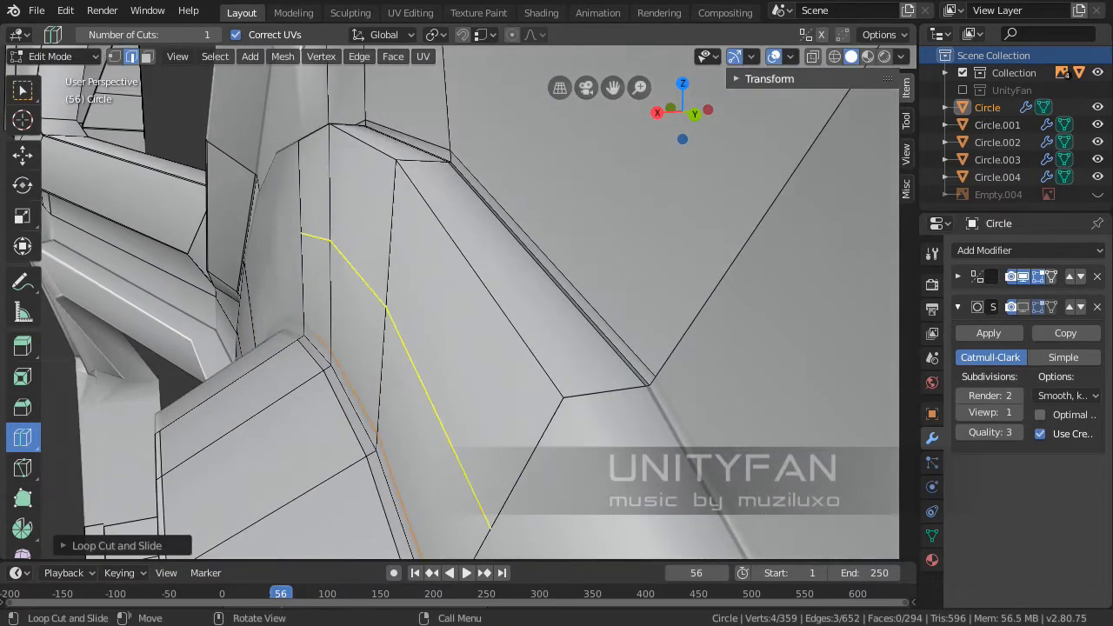
Add loop cuts on the flange's front face and outer rim, sliding both close to the outer front corner, and return to Object Mode
{"action": "left_click_drag", "start_coordinate": [413, 293], "coordinate": [382, 173]}
{"action": "middle_click_drag", "start_coordinate": [402, 209], "coordinate": [399, 237]}
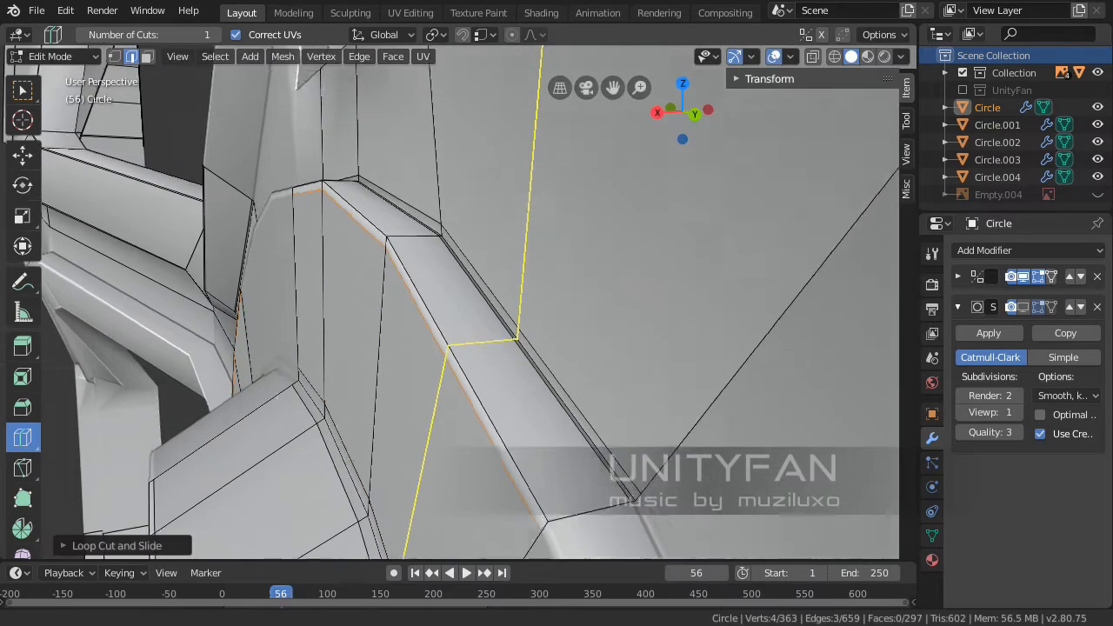
{"action": "scroll", "coordinate": [399, 237], "scroll_direction": "up", "scroll_amount": 2}
{"action": "left_click_drag", "start_coordinate": [387, 265], "coordinate": [363, 275]}
{"action": "middle_click_drag", "start_coordinate": [417, 305], "coordinate": [470, 196]}
{"action": "scroll", "coordinate": [487, 300], "scroll_direction": "down", "scroll_amount": 6}
{"action": "key", "text": "Tab"}
{"action": "scroll", "coordinate": [487, 300], "scroll_direction": "down", "scroll_amount": 3}
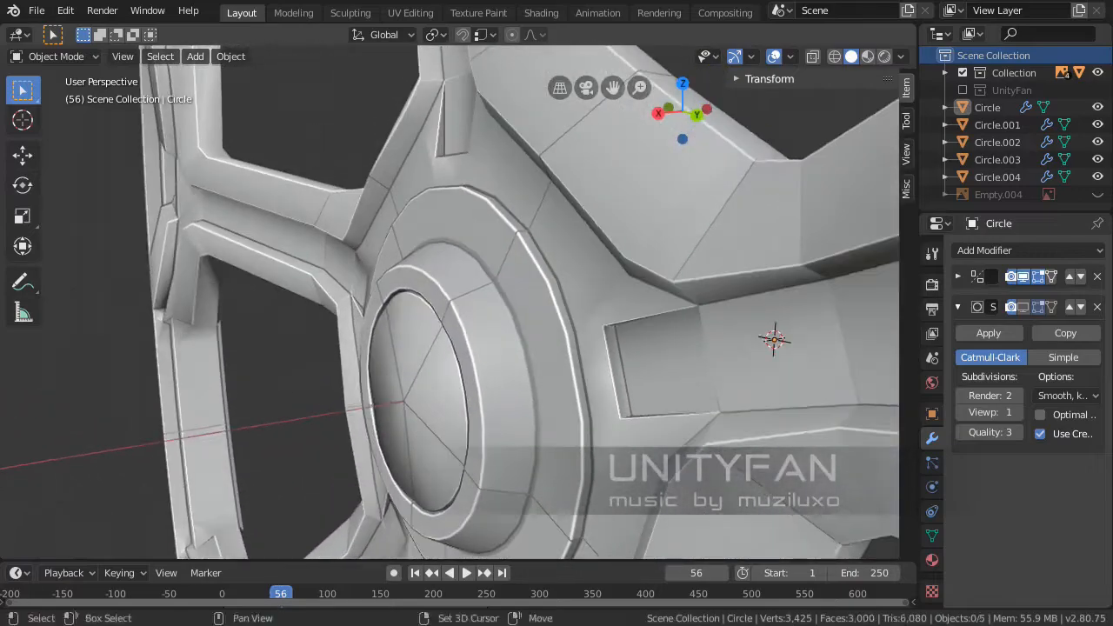
Examine the smoothed hub in Object Mode, and inspect the central cap's rim and recess from several angles in Edit Mode
{"action": "middle_click_drag", "start_coordinate": [452, 300], "coordinate": [526, 309], "text": "shift"}
{"action": "scroll", "coordinate": [508, 233], "scroll_direction": "up", "scroll_amount": 2}
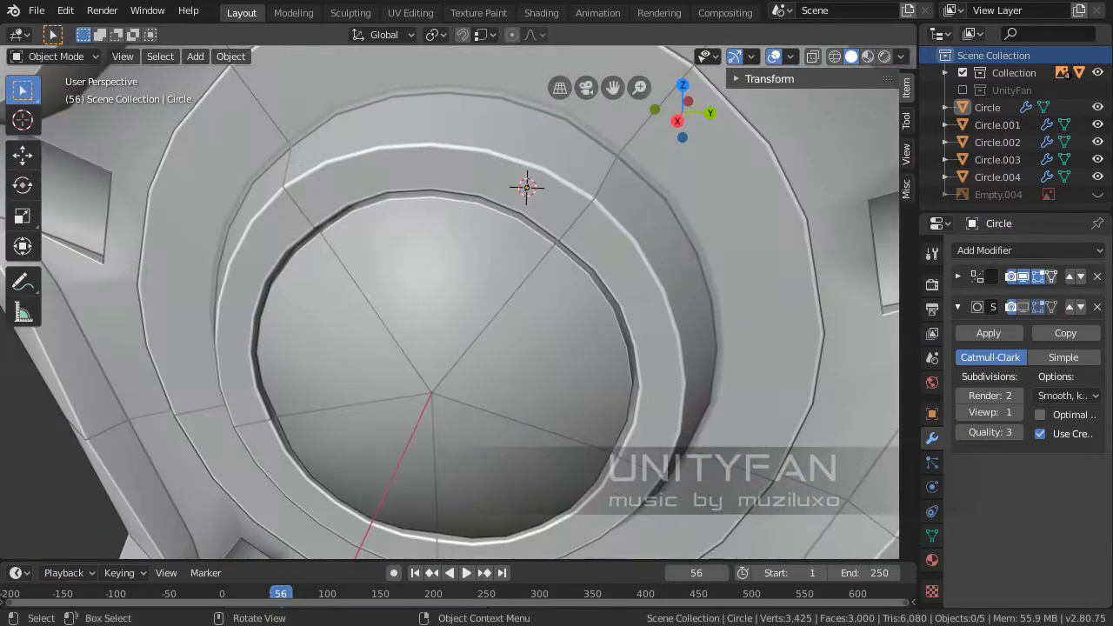
{"action": "scroll", "coordinate": [450, 303], "scroll_direction": "up", "scroll_amount": 2}
{"action": "middle_click_drag", "start_coordinate": [450, 302], "coordinate": [315, 368]}
{"action": "key", "text": "Tab"}
{"action": "scroll", "coordinate": [418, 287], "scroll_direction": "up", "scroll_amount": 3}
{"action": "middle_click_drag", "start_coordinate": [418, 287], "coordinate": [585, 254]}
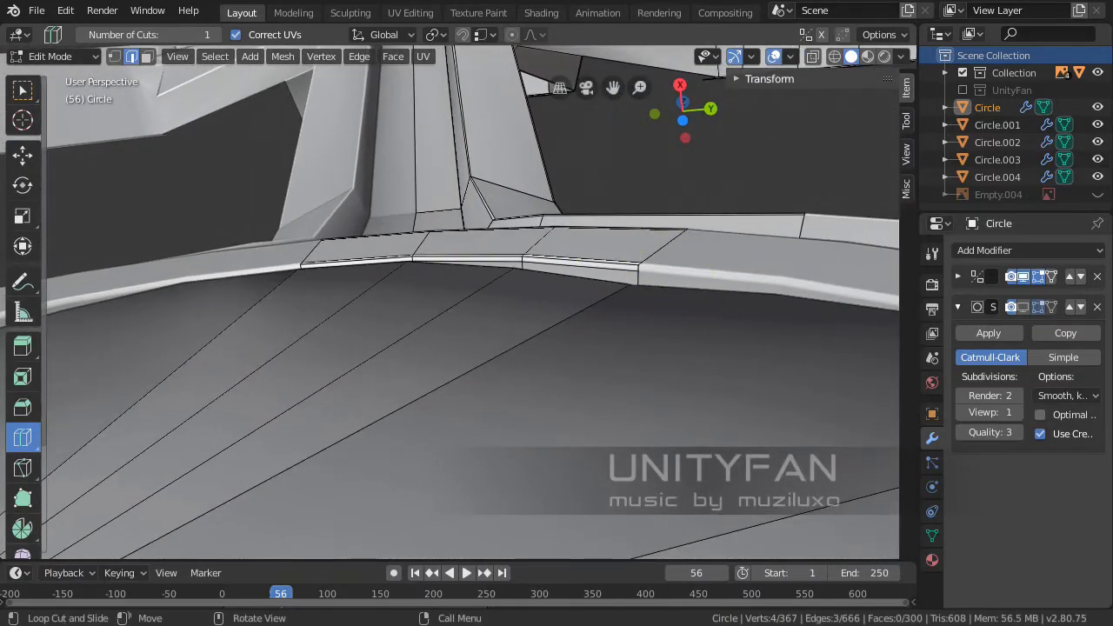
{"action": "left_click", "coordinate": [23, 89]}
{"action": "scroll", "coordinate": [470, 296], "scroll_direction": "down", "scroll_amount": 2}
{"action": "mouse_move", "coordinate": [470, 295]}
{"action": "middle_mouse_down"}
{"action": "mouse_move", "coordinate": [487, 256]}
{"action": "mouse_move", "coordinate": [496, 287]}
{"action": "mouse_move", "coordinate": [465, 300]}
{"action": "middle_mouse_up"}
{"action": "scroll", "coordinate": [496, 287], "scroll_direction": "up", "scroll_amount": 1}
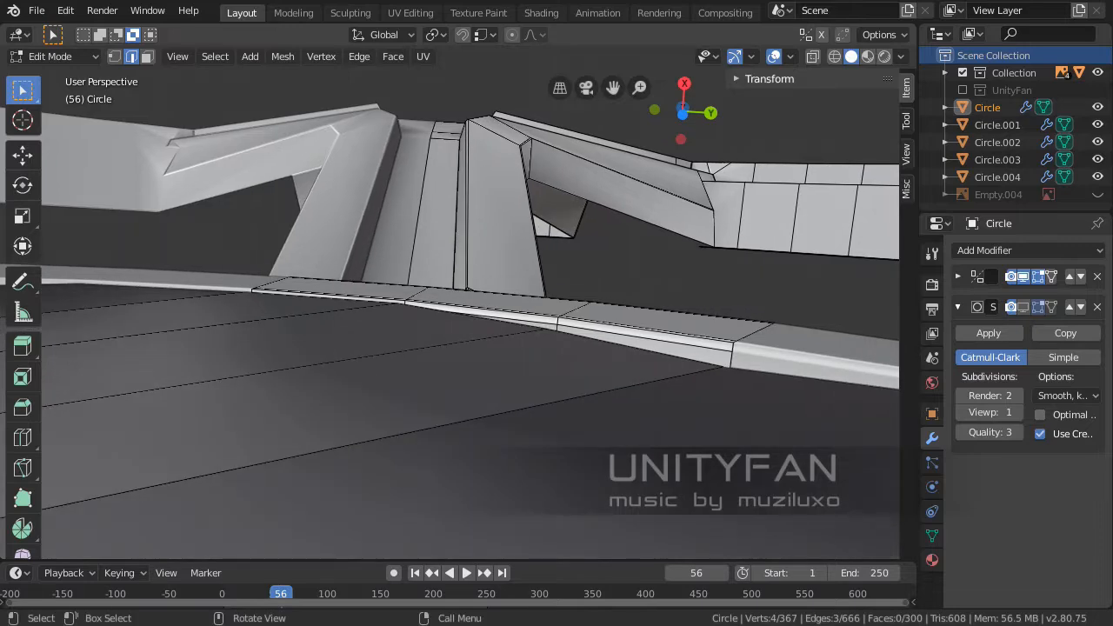
{"action": "scroll", "coordinate": [471, 314], "scroll_direction": "up", "scroll_amount": 1}
{"action": "middle_click_drag", "start_coordinate": [471, 315], "coordinate": [451, 288], "text": "shift"}
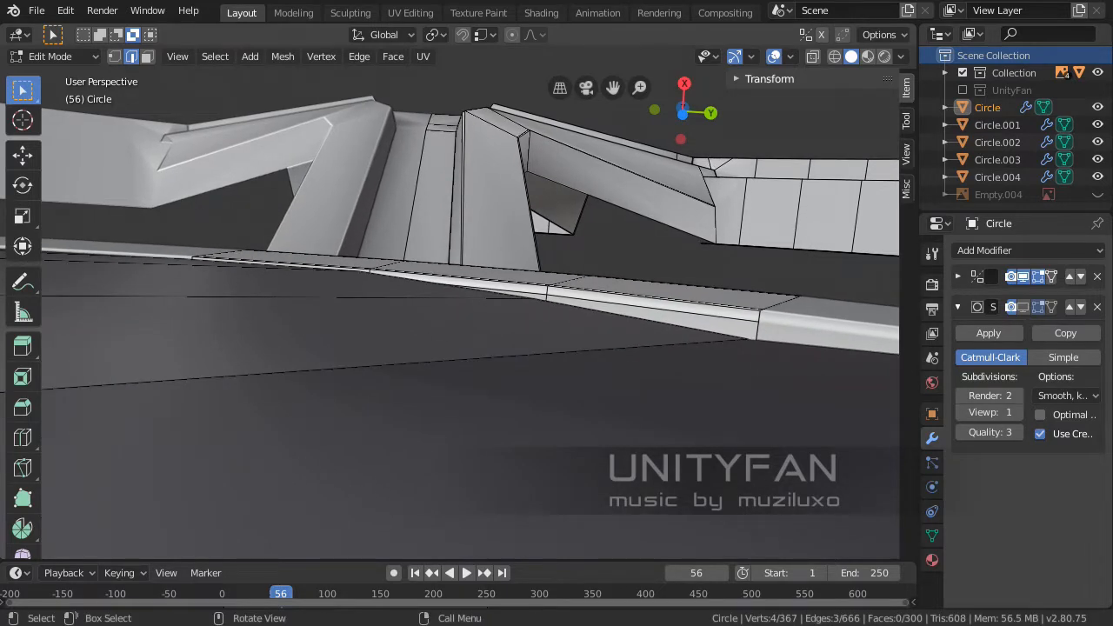
{"action": "scroll", "coordinate": [450, 288], "scroll_direction": "down", "scroll_amount": 3}
{"action": "middle_click_drag", "start_coordinate": [450, 288], "coordinate": [374, 513]}
{"action": "scroll", "coordinate": [435, 348], "scroll_direction": "up", "scroll_amount": 3}
{"action": "middle_click_drag", "start_coordinate": [435, 348], "coordinate": [426, 400], "text": "shift"}
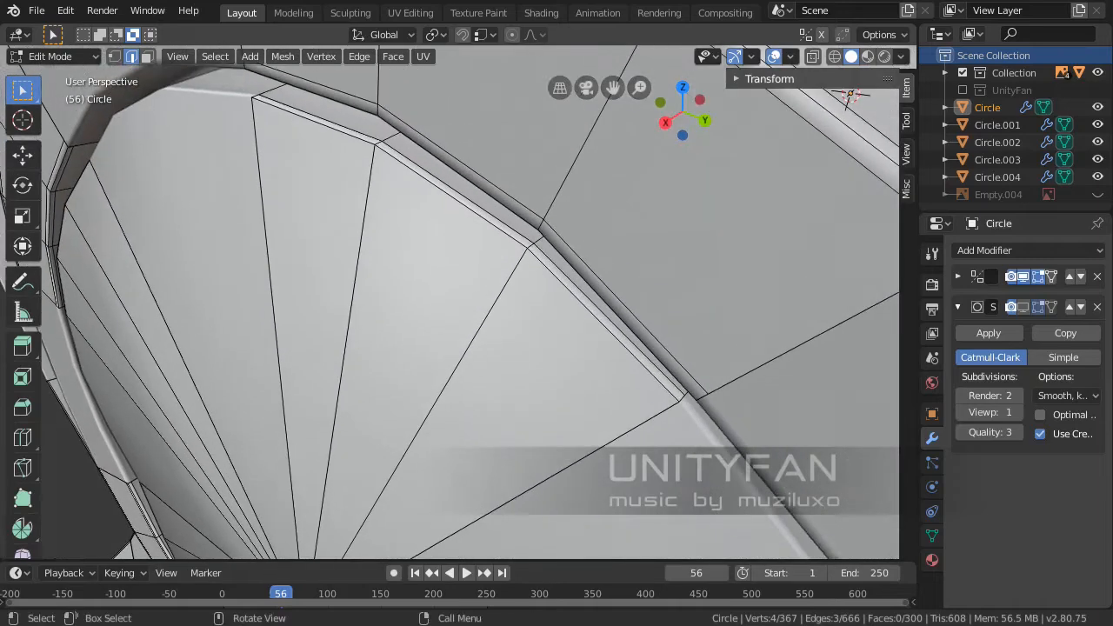
Flatten the central cap's three triangular faces by scaling them to 0 along the global X axis
{"action": "key", "text": "3"}
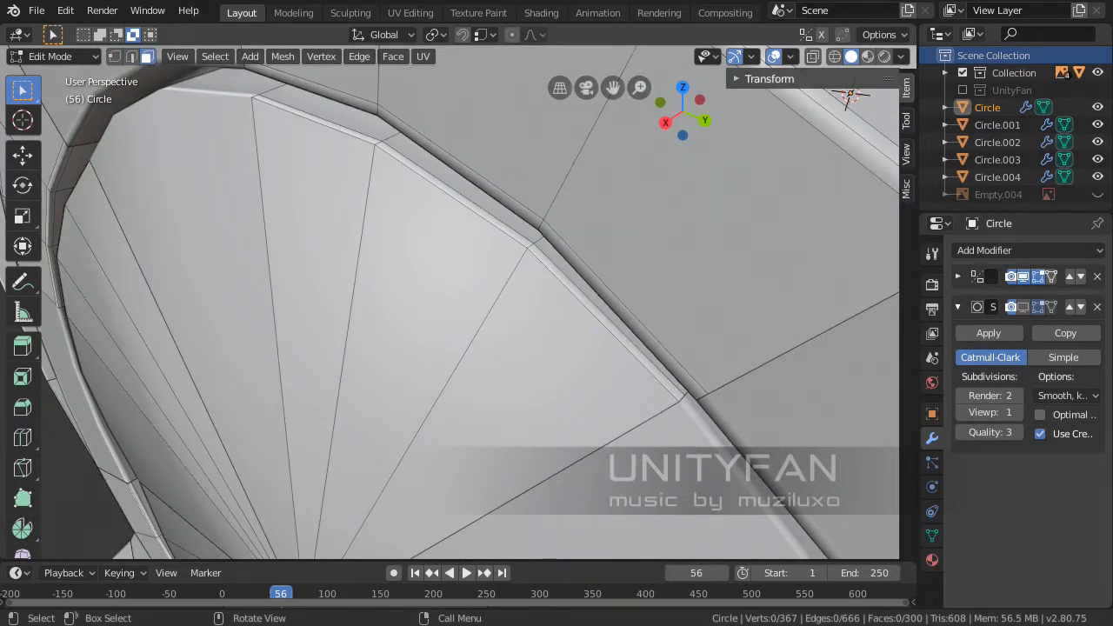
{"action": "left_click", "coordinate": [522, 365]}
{"action": "left_click", "coordinate": [418, 305], "text": "shift"}
{"action": "left_click", "coordinate": [320, 261], "text": "shift"}
{"action": "scroll", "coordinate": [450, 302], "scroll_direction": "down", "scroll_amount": 3}
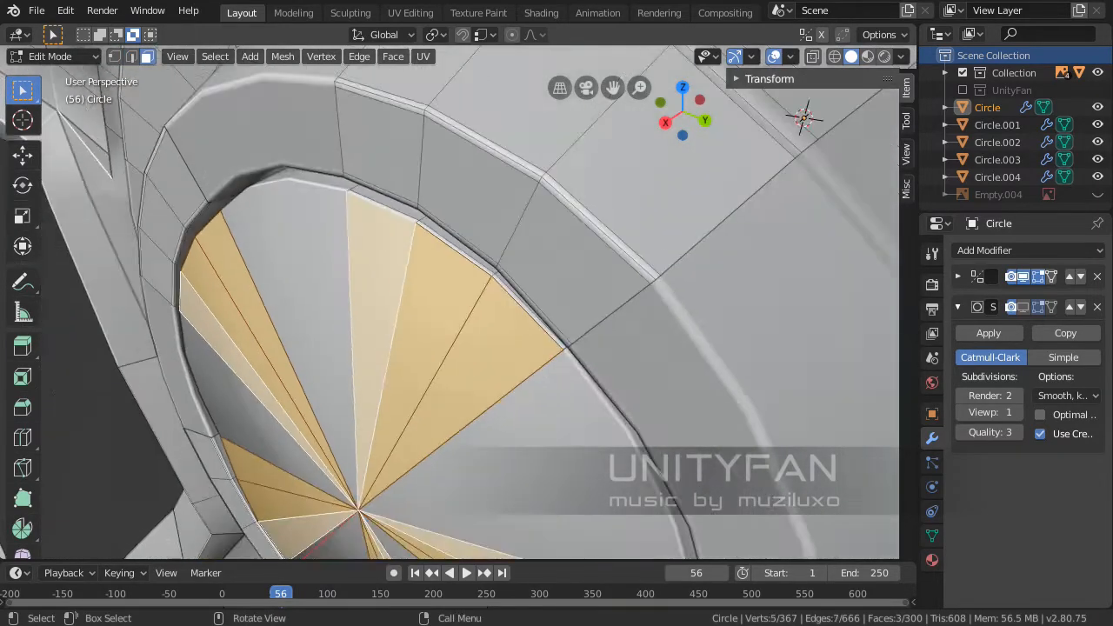
{"action": "middle_click_drag", "start_coordinate": [450, 303], "coordinate": [411, 325]}
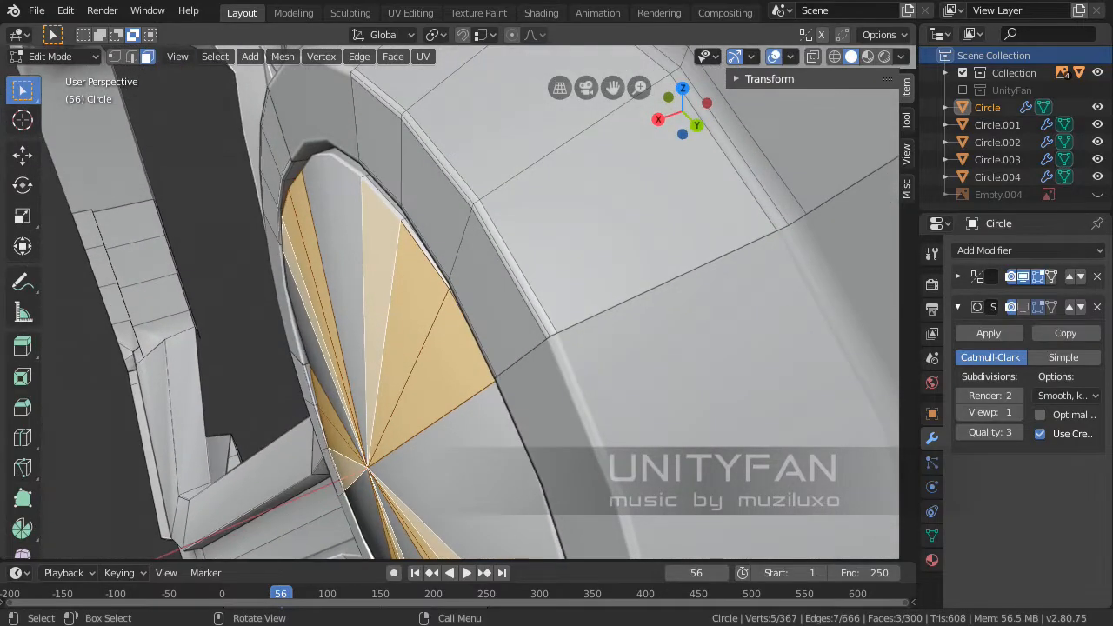
{"action": "key", "text": "s"}
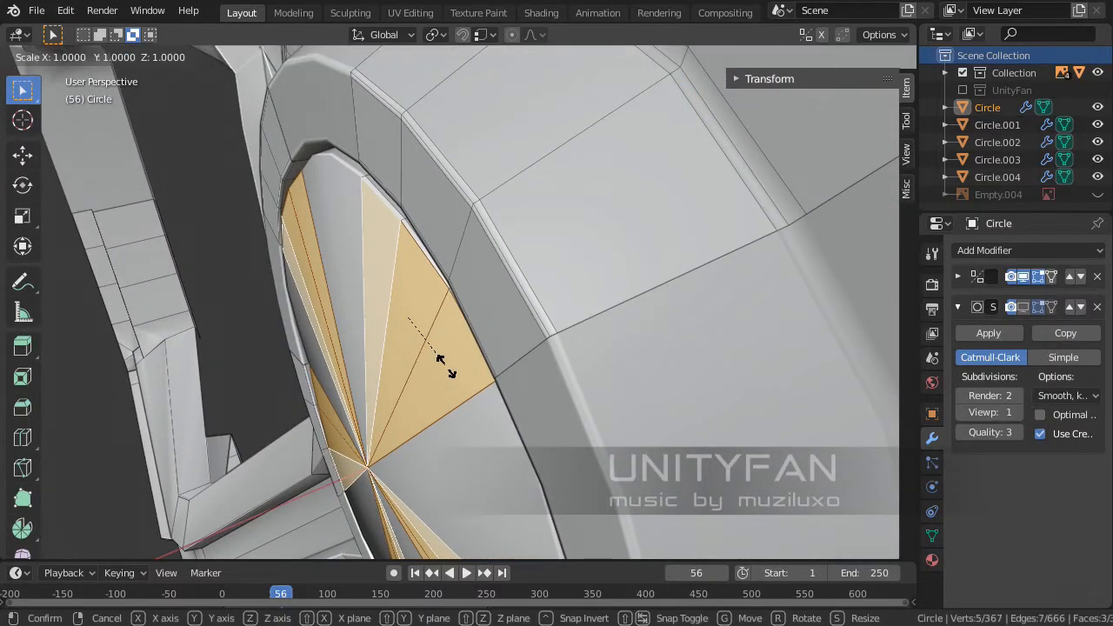
{"action": "key", "text": "x"}
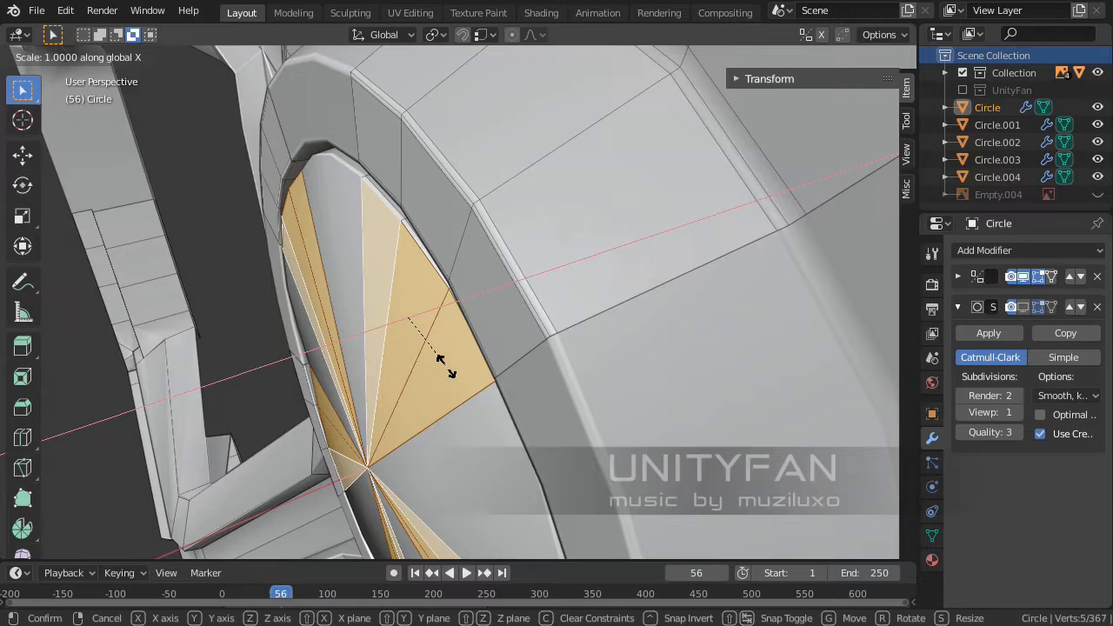
{"action": "type", "text": "0"}
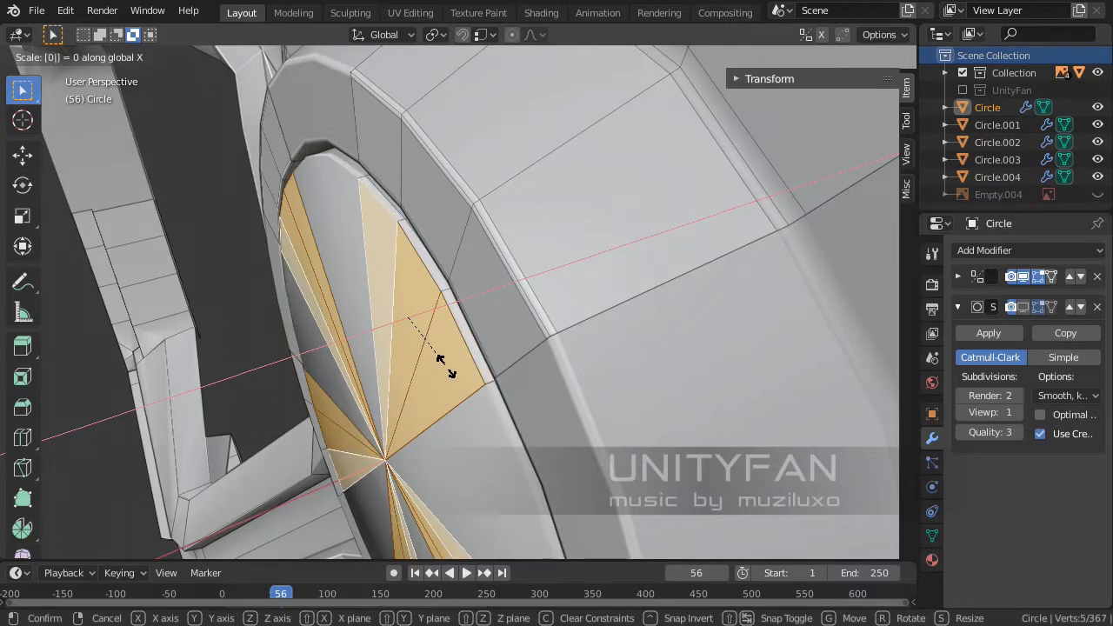
{"action": "key", "text": "Return"}
{"action": "middle_click_drag", "start_coordinate": [522, 174], "coordinate": [467, 207]}
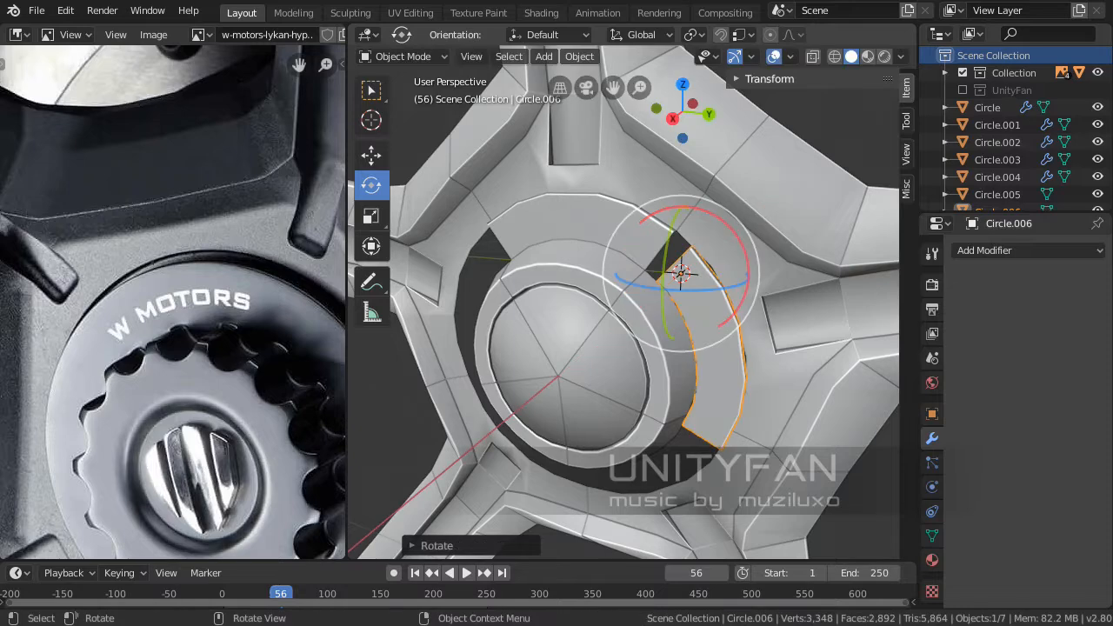
Adjust the X-axis rotation angle of the separate flange segment Circle.006 so its end meets the neighbouring segment
{"action": "left_click", "coordinate": [437, 547]}
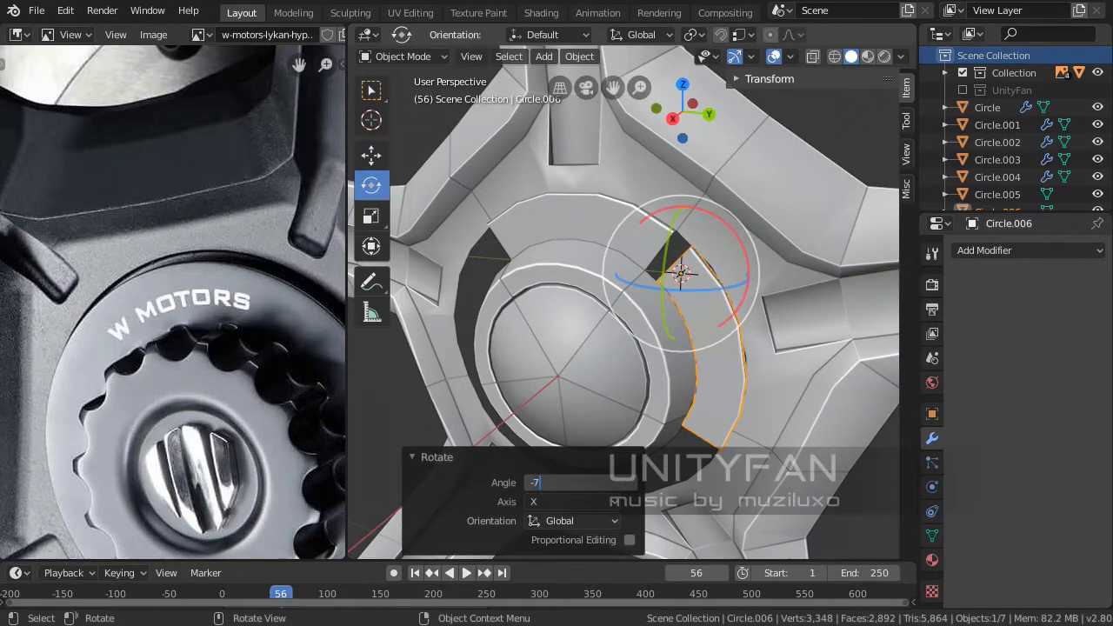
{"action": "key", "text": "Return"}
{"action": "middle_click_drag", "start_coordinate": [600, 400], "coordinate": [661, 409]}
Duplicate the flange segment in place and rotate the copy about X to the adjoining position around the hub, correcting its angle numerically
{"action": "key", "text": "shift+d"}
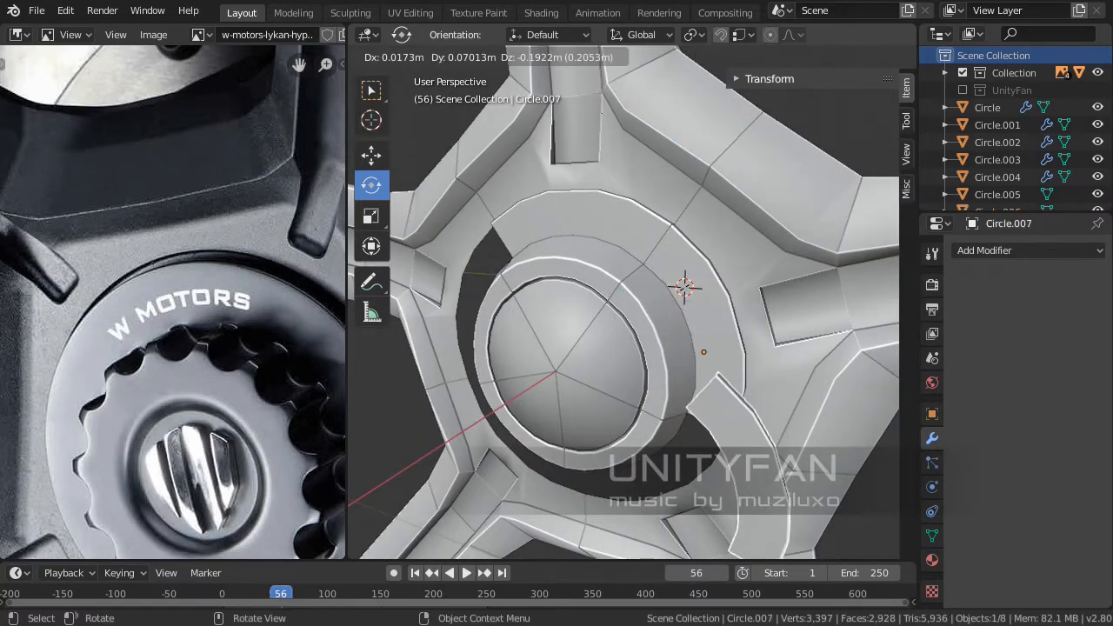
{"action": "key", "text": "Escape"}
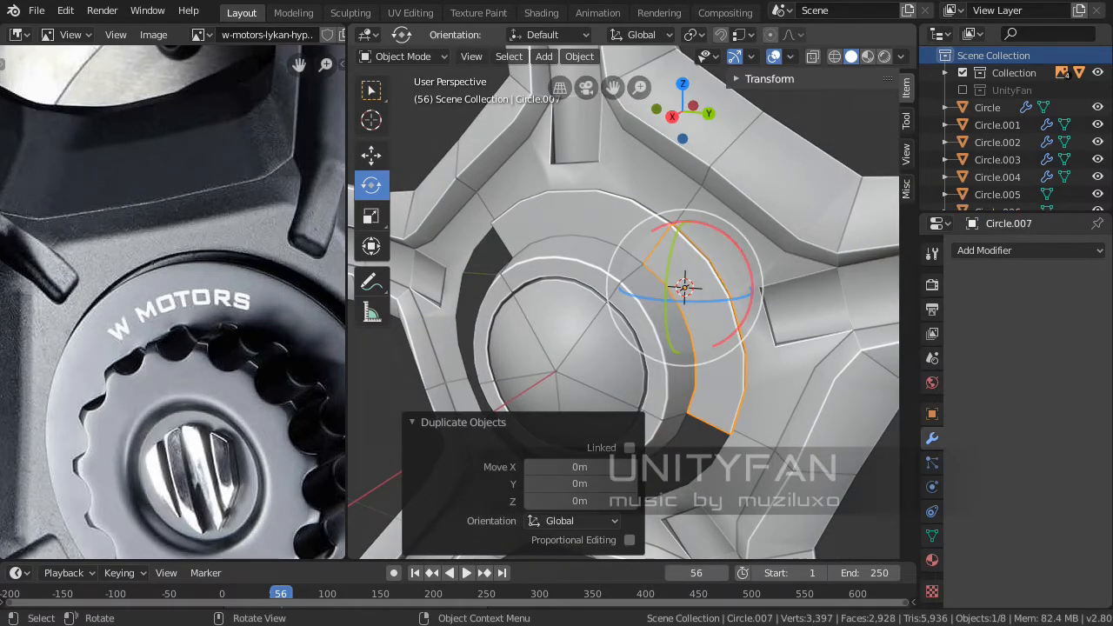
{"action": "left_click_drag", "start_coordinate": [738, 258], "coordinate": [751, 281]}
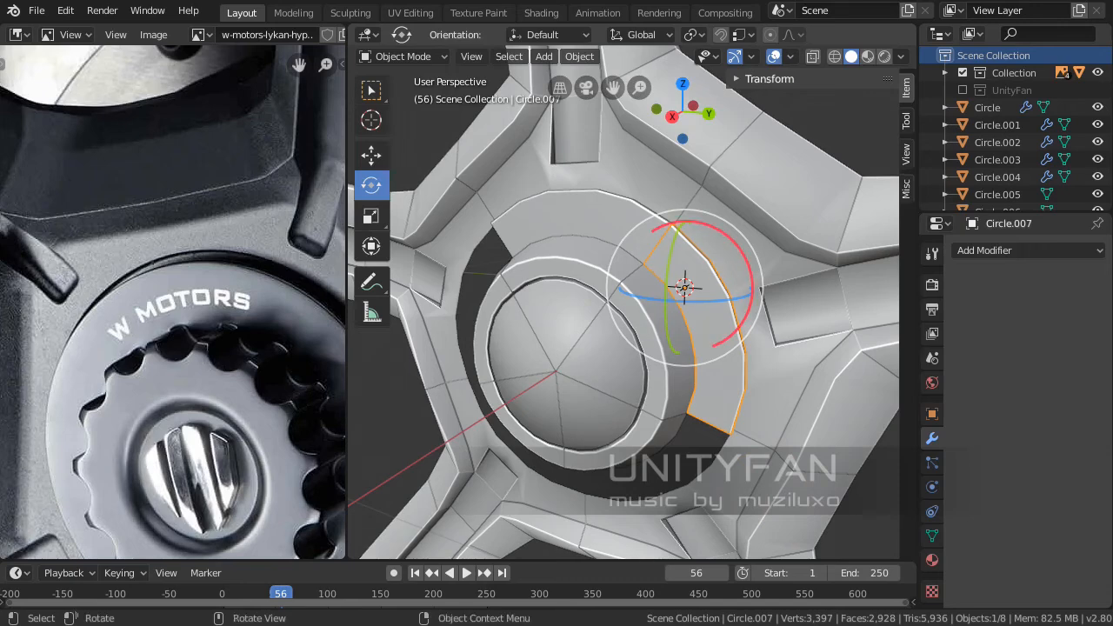
{"action": "left_click_drag", "start_coordinate": [744, 329], "coordinate": [751, 344]}
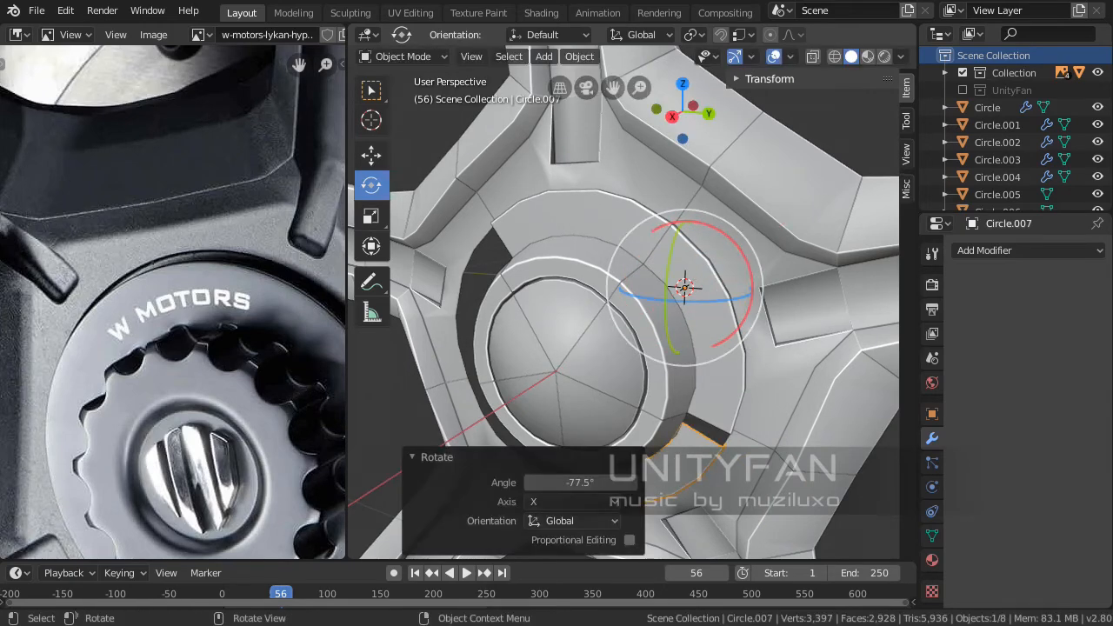
{"action": "left_click", "coordinate": [577, 484]}
{"action": "key", "text": "Return"}
{"action": "scroll", "coordinate": [624, 301], "scroll_direction": "down", "scroll_amount": 3}
{"action": "middle_click_drag", "start_coordinate": [612, 344], "coordinate": [648, 337]}
{"action": "scroll", "coordinate": [652, 317], "scroll_direction": "up", "scroll_amount": 1}
{"action": "left_click", "coordinate": [809, 348]}
{"action": "scroll", "coordinate": [649, 337], "scroll_direction": "up", "scroll_amount": 2}
{"action": "left_click", "coordinate": [644, 369]}
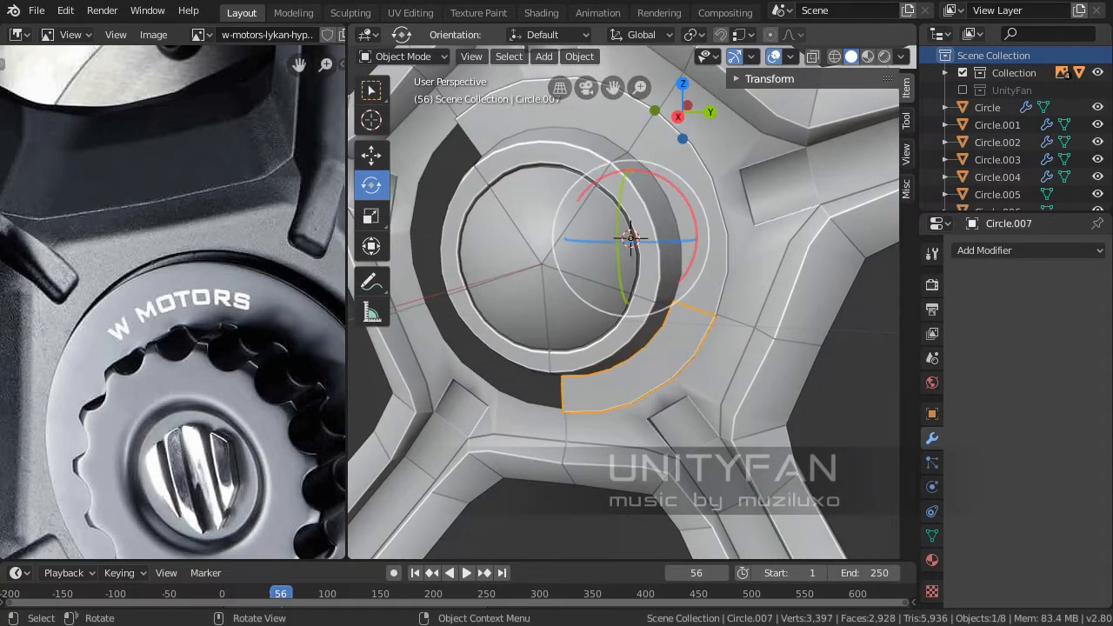
Duplicate the lower flange segment in place and rotate the copy about X into the hub's lower-left gap, correcting its angle numerically
{"action": "key", "text": "shift+d"}
{"action": "key", "text": "Escape"}
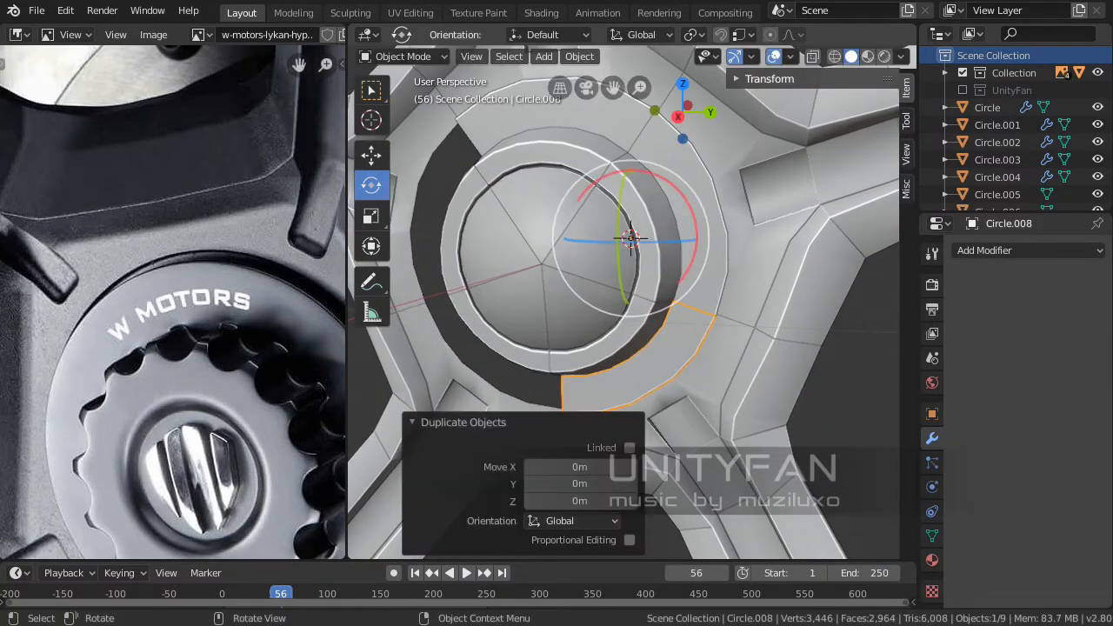
{"action": "left_click_drag", "start_coordinate": [681, 197], "coordinate": [690, 280]}
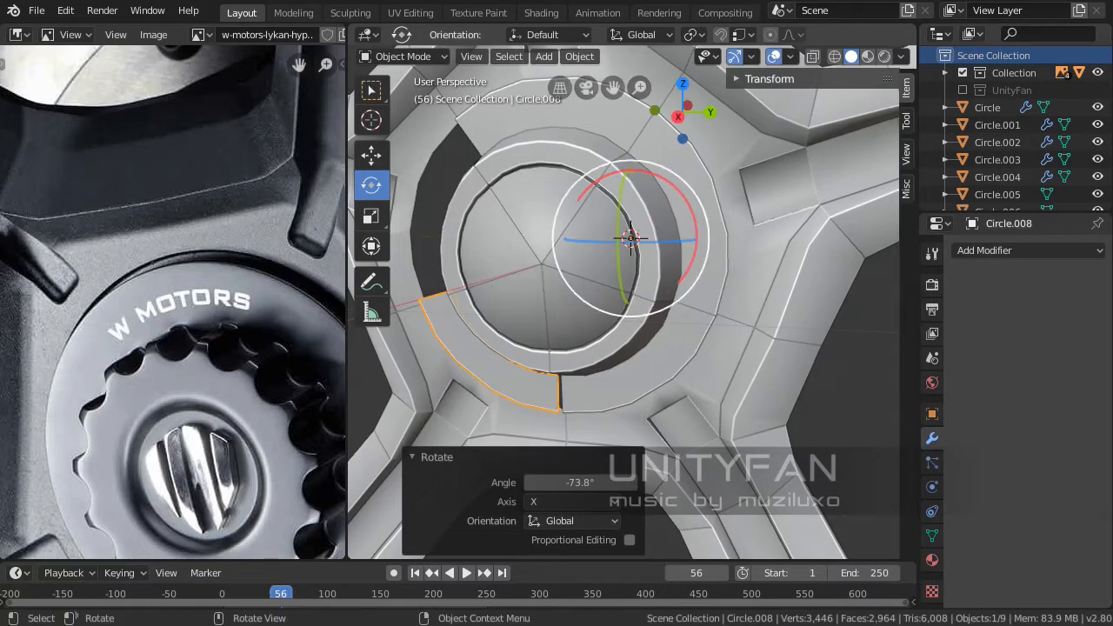
{"action": "left_click", "coordinate": [570, 483]}
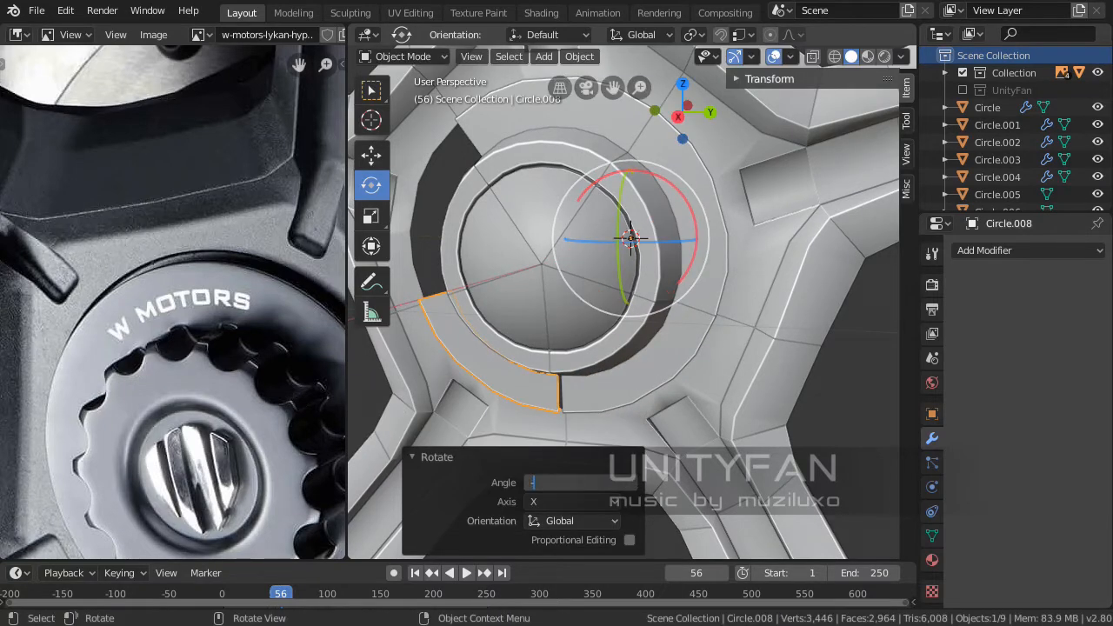
{"action": "key", "text": "Return"}
{"action": "middle_click_drag", "start_coordinate": [600, 383], "coordinate": [635, 389]}
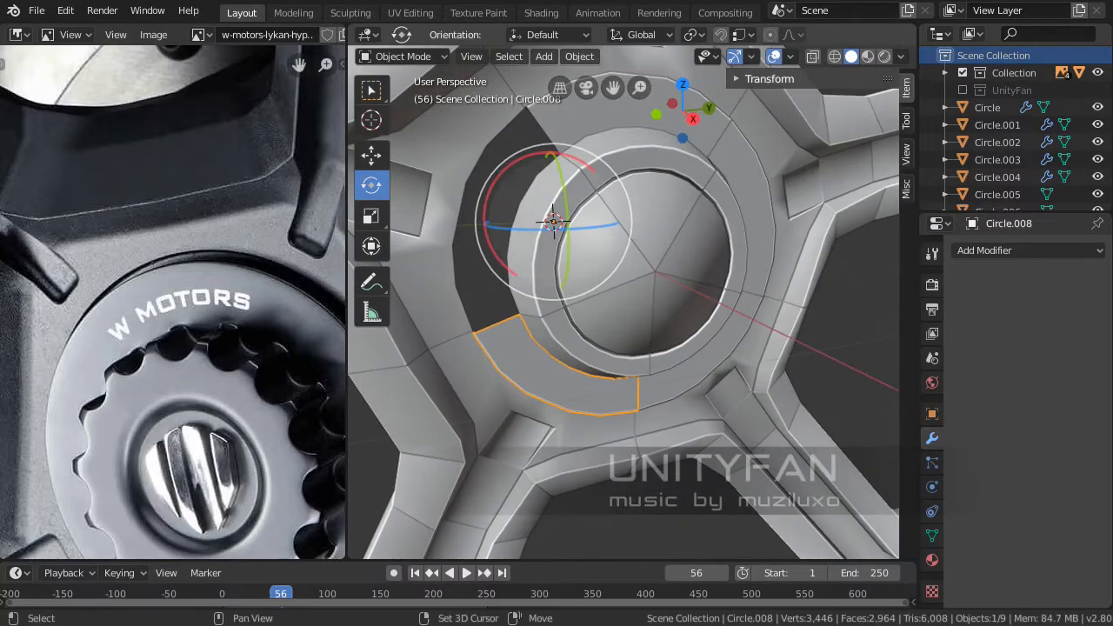
Duplicate the newest flange segment in place and rotate the copy -72° about the global X axis to close the ring
{"action": "key", "text": "shift+d"}
{"action": "right_click", "coordinate": [626, 366]}
{"action": "middle_click_drag", "start_coordinate": [601, 322], "coordinate": [644, 385], "text": "shift"}
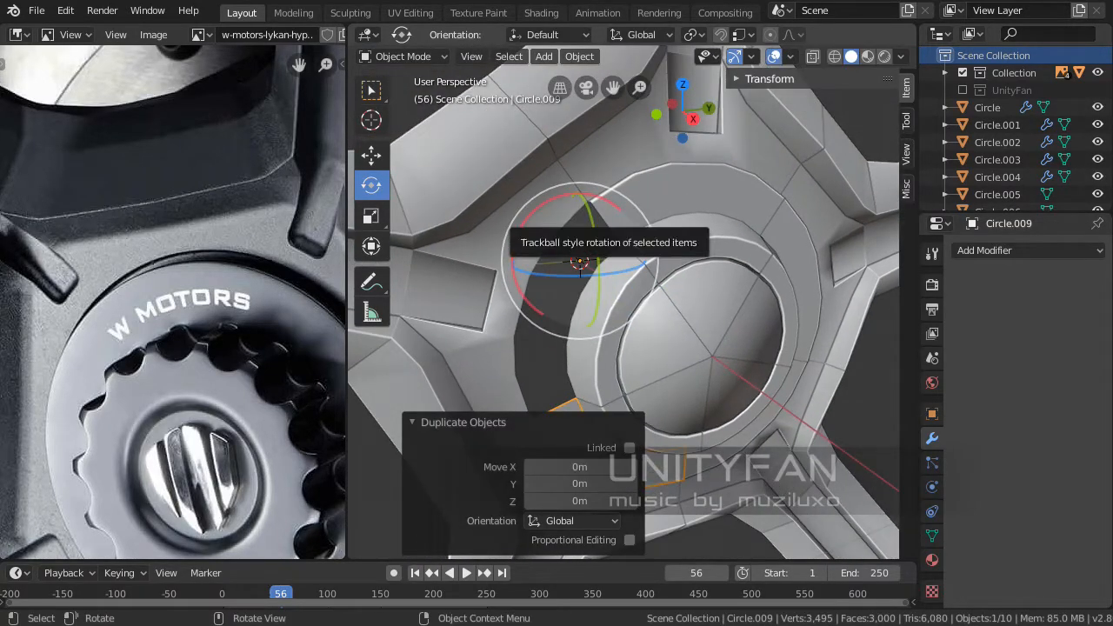
{"action": "left_click_drag", "start_coordinate": [525, 220], "coordinate": [591, 197]}
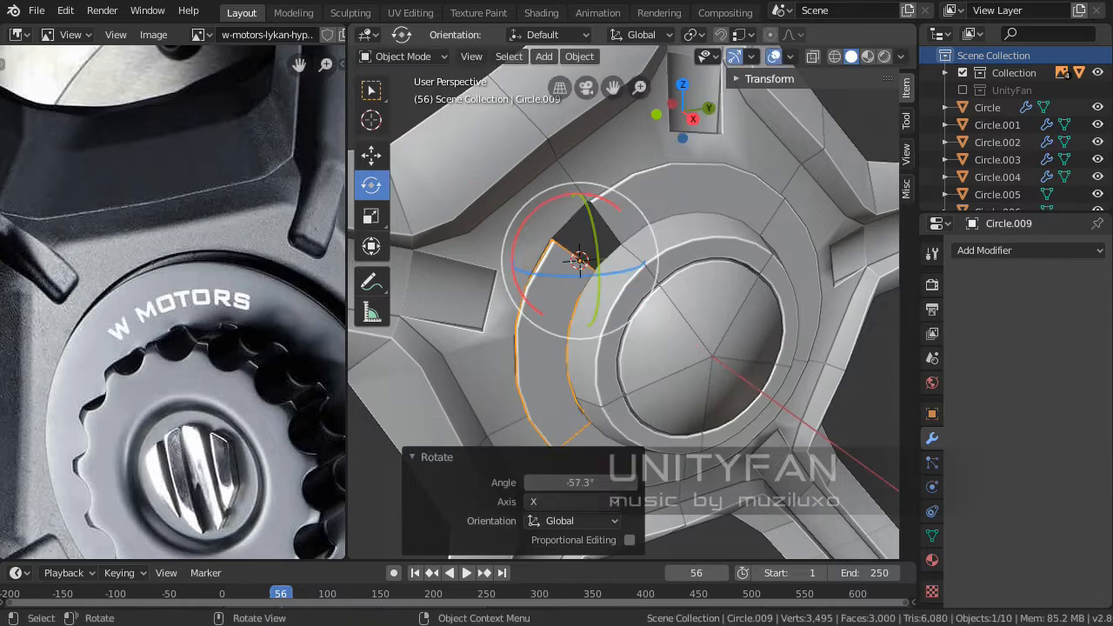
{"action": "left_click", "coordinate": [579, 483]}
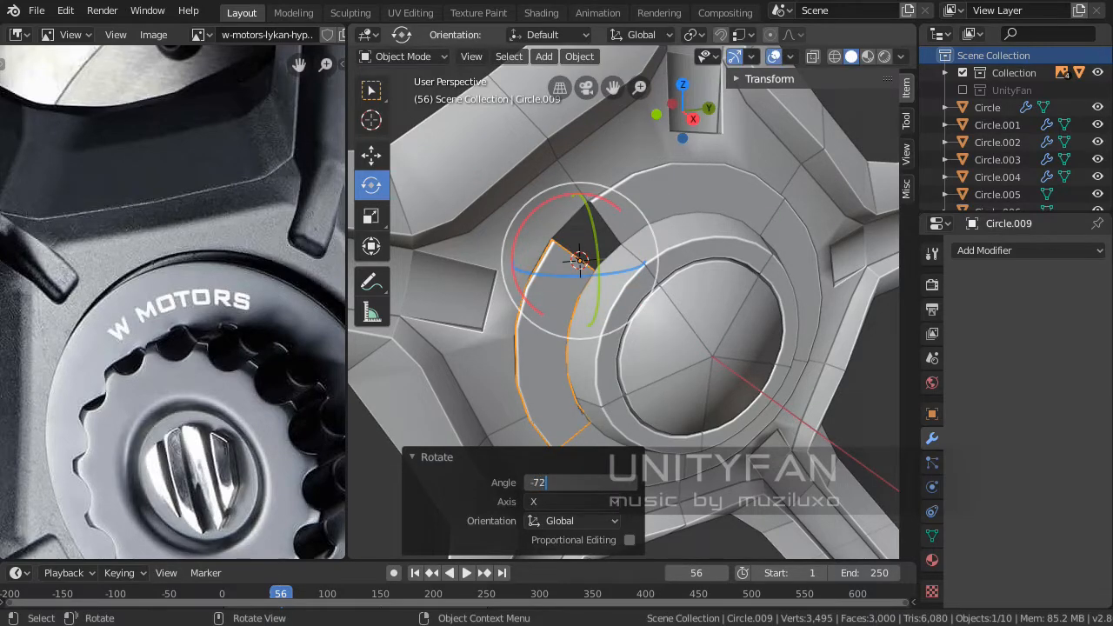
{"action": "type", "text": "-72"}
{"action": "key", "text": "Return"}
Select all five flange segments around the hub and join them into a single object, with Circle.005 active
{"action": "middle_click_drag", "start_coordinate": [757, 292], "coordinate": [639, 270]}
{"action": "scroll", "coordinate": [693, 278], "scroll_direction": "down", "scroll_amount": 2}
{"action": "left_click", "coordinate": [372, 91]}
{"action": "scroll", "coordinate": [600, 330], "scroll_direction": "up", "scroll_amount": 2}
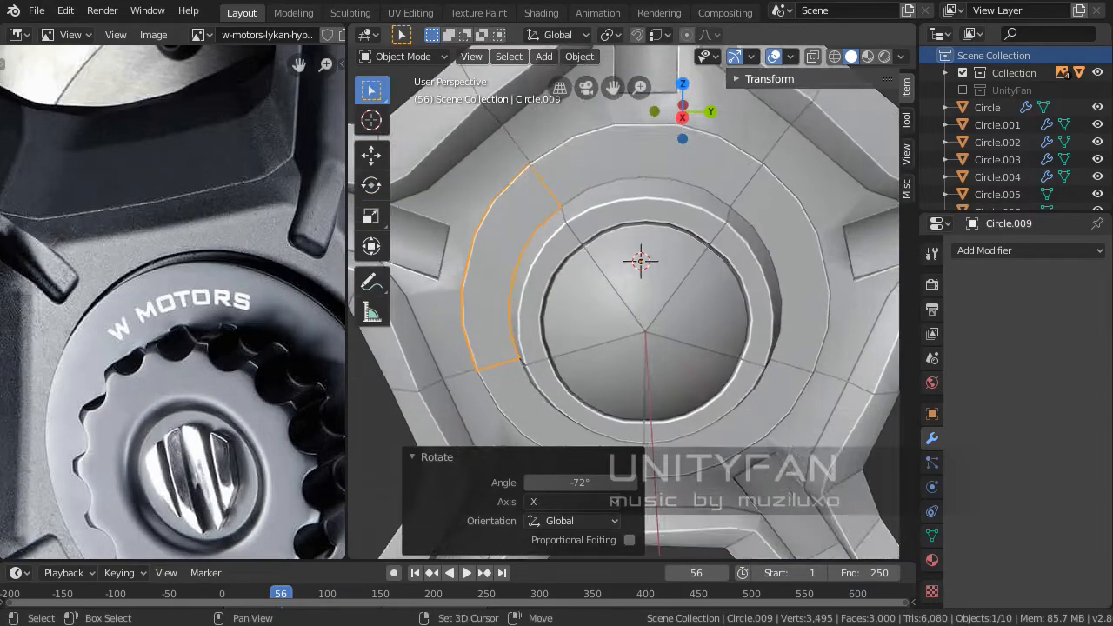
{"action": "mouse_move", "coordinate": [592, 383]}
{"action": "middle_mouse_down", "text": "shift"}
{"action": "mouse_move", "coordinate": [644, 343]}
{"action": "mouse_move", "coordinate": [600, 392]}
{"action": "middle_mouse_up", "text": "shift"}
{"action": "left_click", "coordinate": [609, 379]}
{"action": "left_click", "coordinate": [556, 287], "text": "shift"}
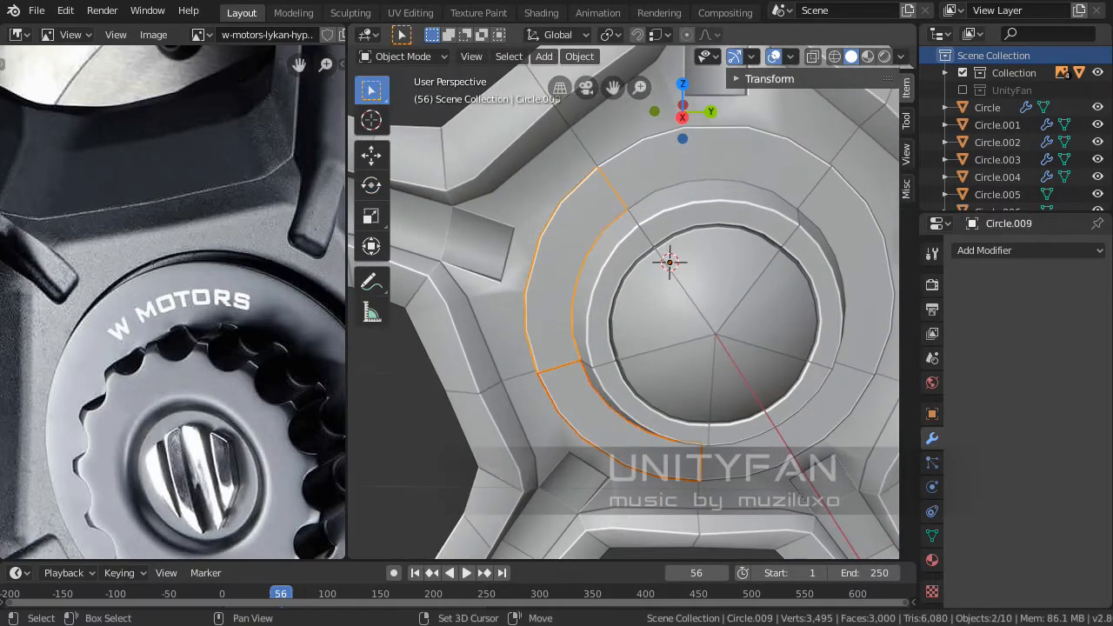
{"action": "left_click", "coordinate": [709, 155], "text": "shift"}
{"action": "middle_click_drag", "start_coordinate": [709, 155], "coordinate": [659, 145]}
{"action": "left_click", "coordinate": [839, 269], "text": "shift"}
{"action": "left_click", "coordinate": [787, 457], "text": "shift"}
{"action": "left_click", "coordinate": [679, 141], "text": "shift"}
{"action": "scroll", "coordinate": [679, 278], "scroll_direction": "down", "scroll_amount": 2}
{"action": "middle_click_drag", "start_coordinate": [695, 287], "coordinate": [704, 309]}
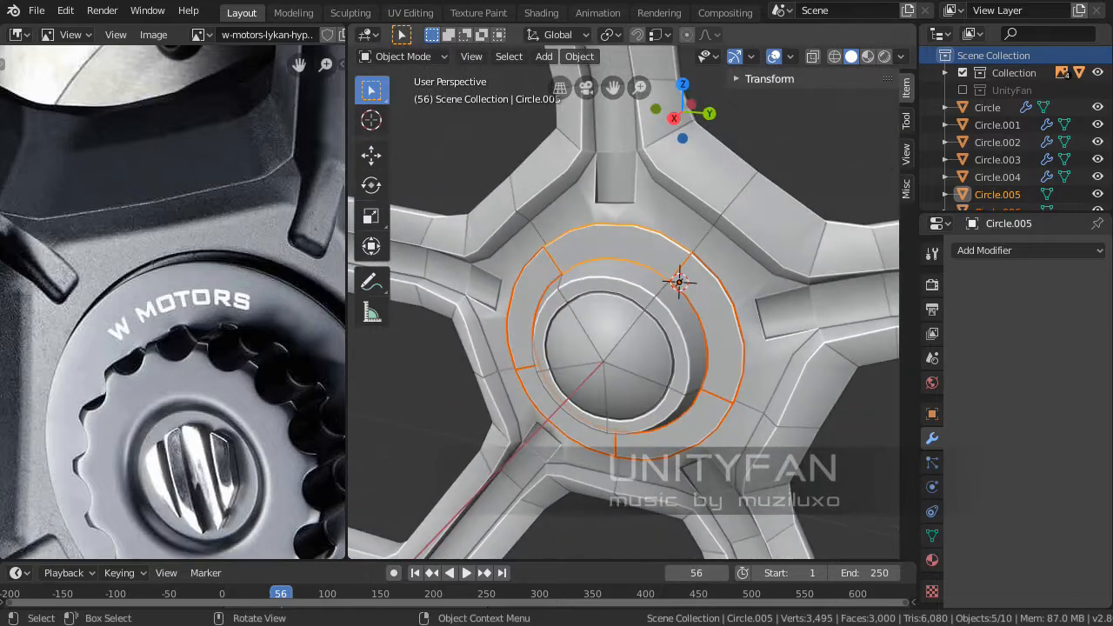
{"action": "scroll", "coordinate": [704, 309], "scroll_direction": "up", "scroll_amount": 1}
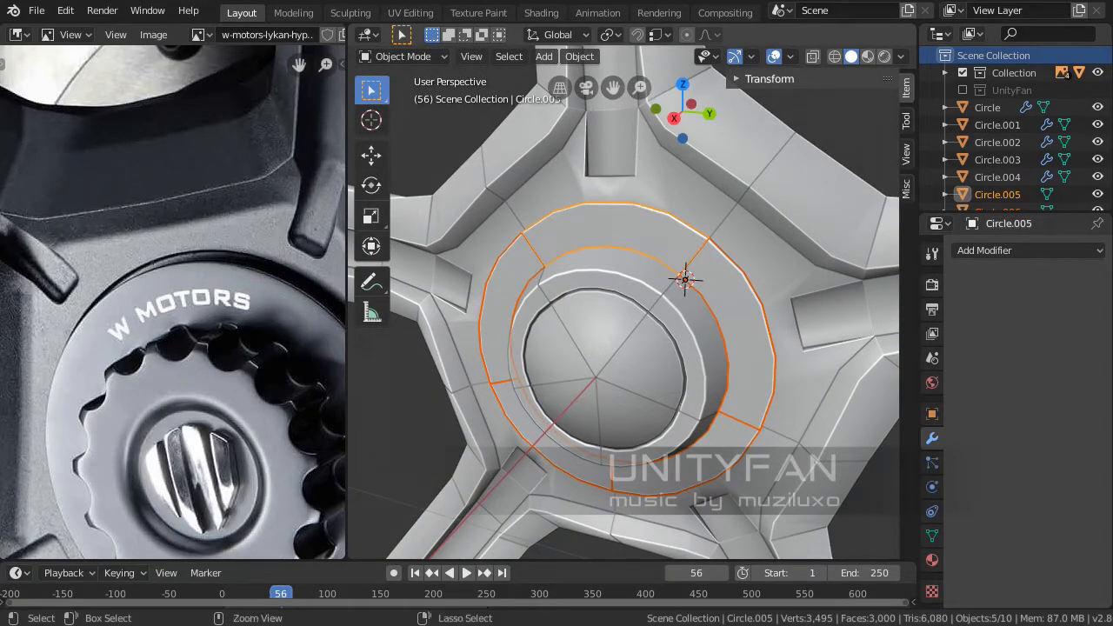
{"action": "key", "text": "ctrl+j"}
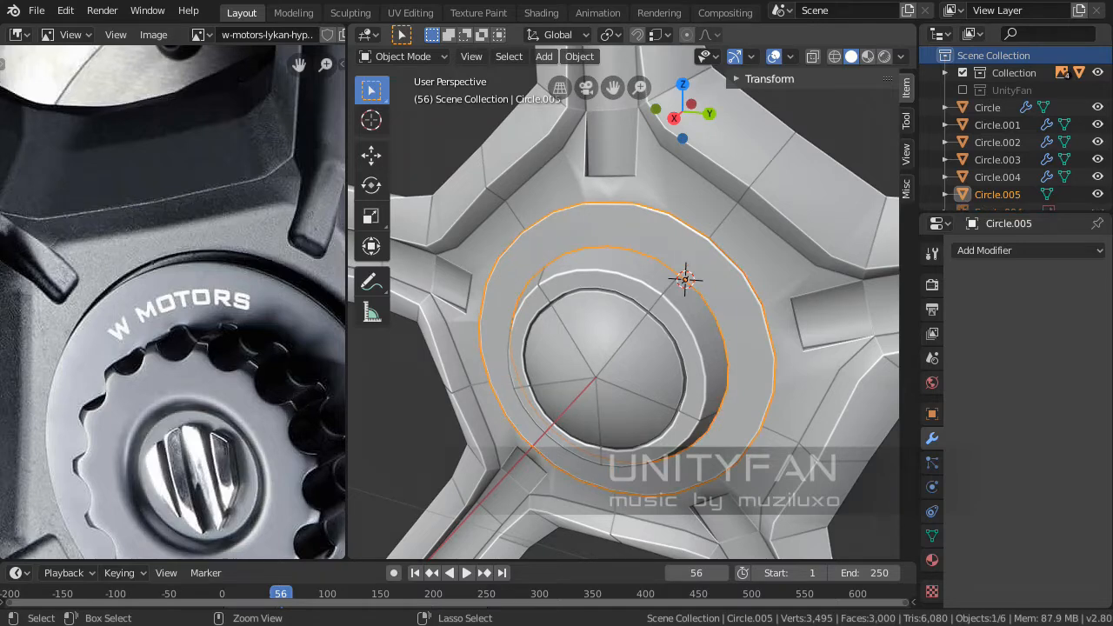
Examine the open seam and the pulled corner vertex between two adjoining ring segments up close in Edit Mode
{"action": "scroll", "coordinate": [624, 303], "scroll_direction": "down", "scroll_amount": 3}
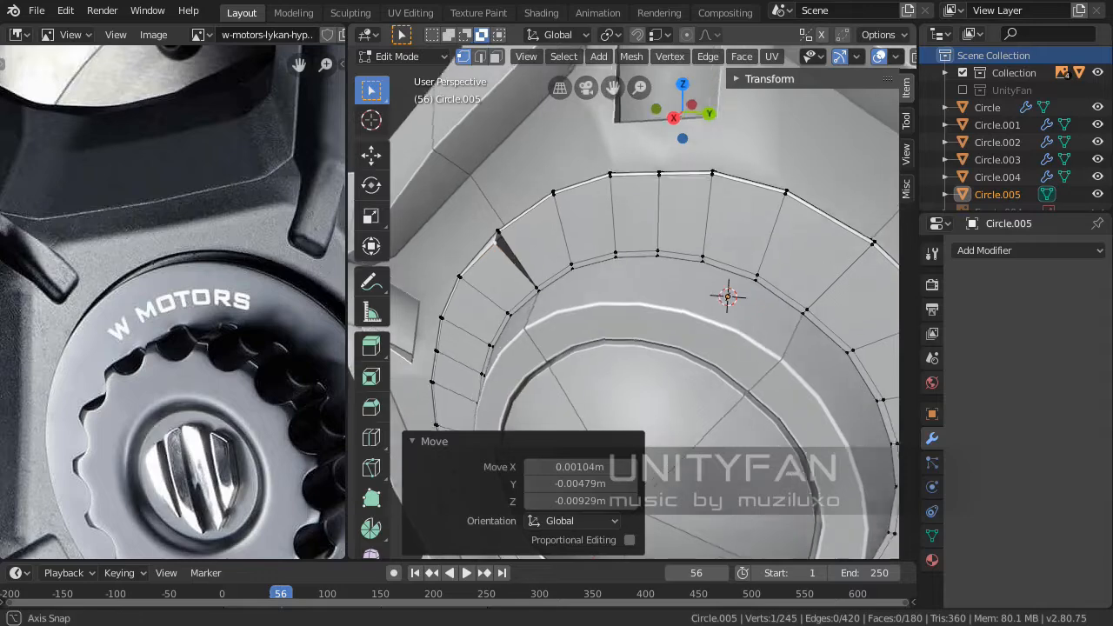
{"action": "middle_click_drag", "start_coordinate": [635, 300], "coordinate": [674, 310]}
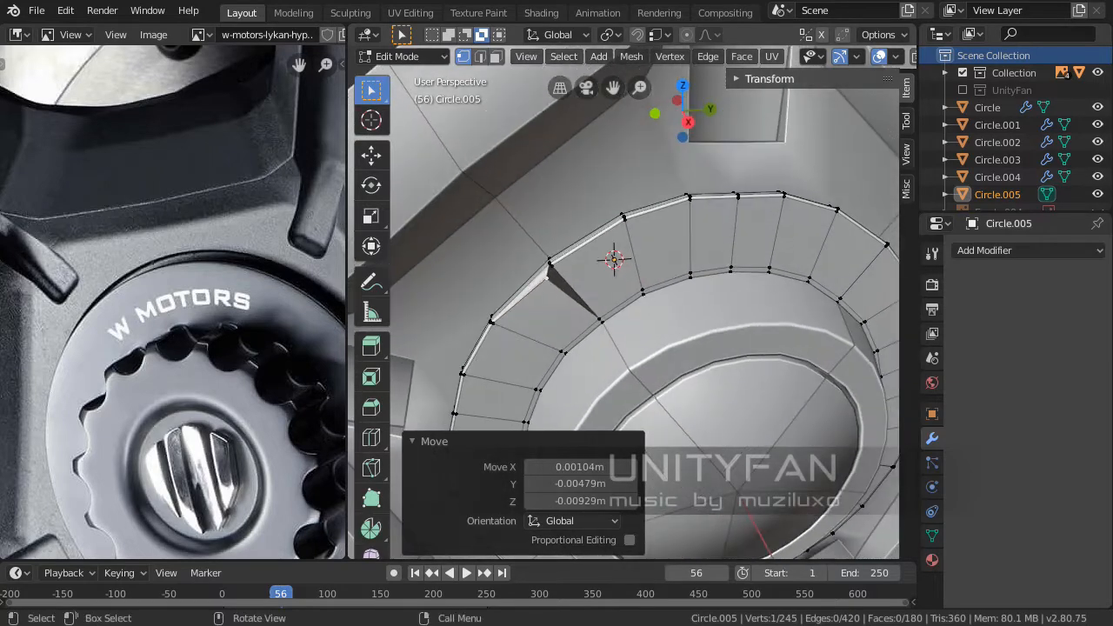
{"action": "middle_click_drag", "start_coordinate": [601, 300], "coordinate": [670, 302], "text": "shift"}
{"action": "scroll", "coordinate": [636, 256], "scroll_direction": "up", "scroll_amount": 8}
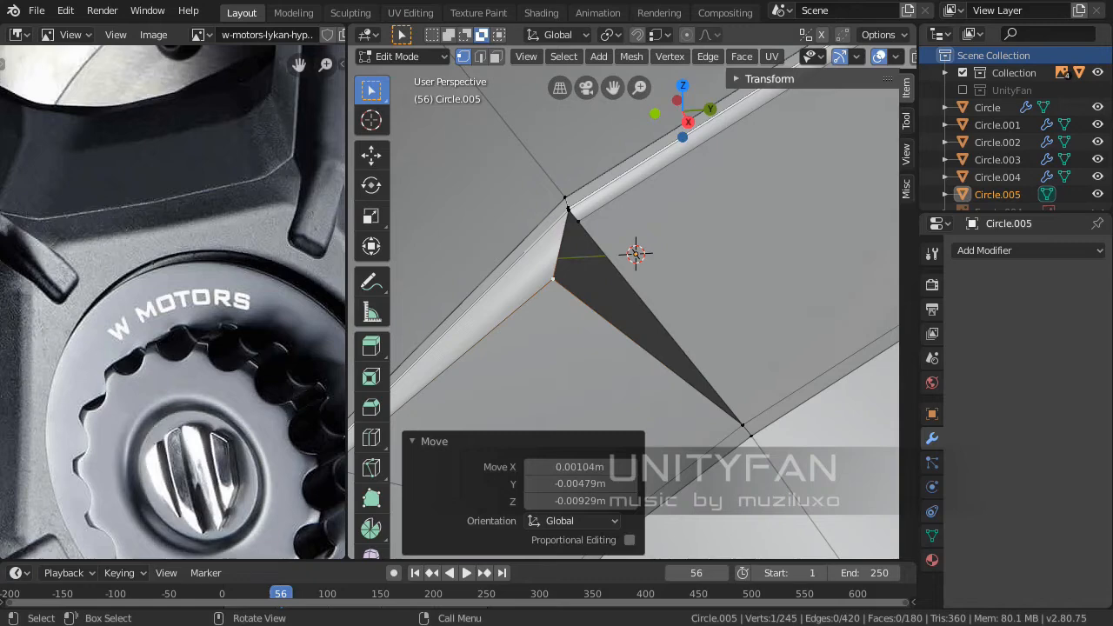
{"action": "middle_click_drag", "start_coordinate": [636, 257], "coordinate": [646, 261]}
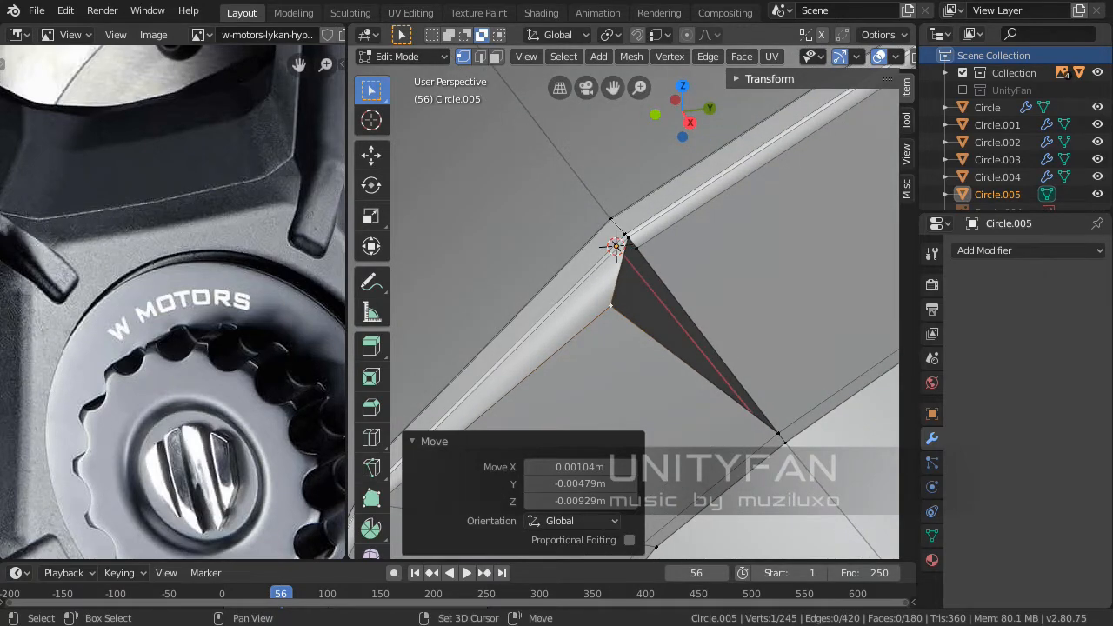
{"action": "middle_click_drag", "start_coordinate": [646, 260], "coordinate": [610, 294], "text": "shift"}
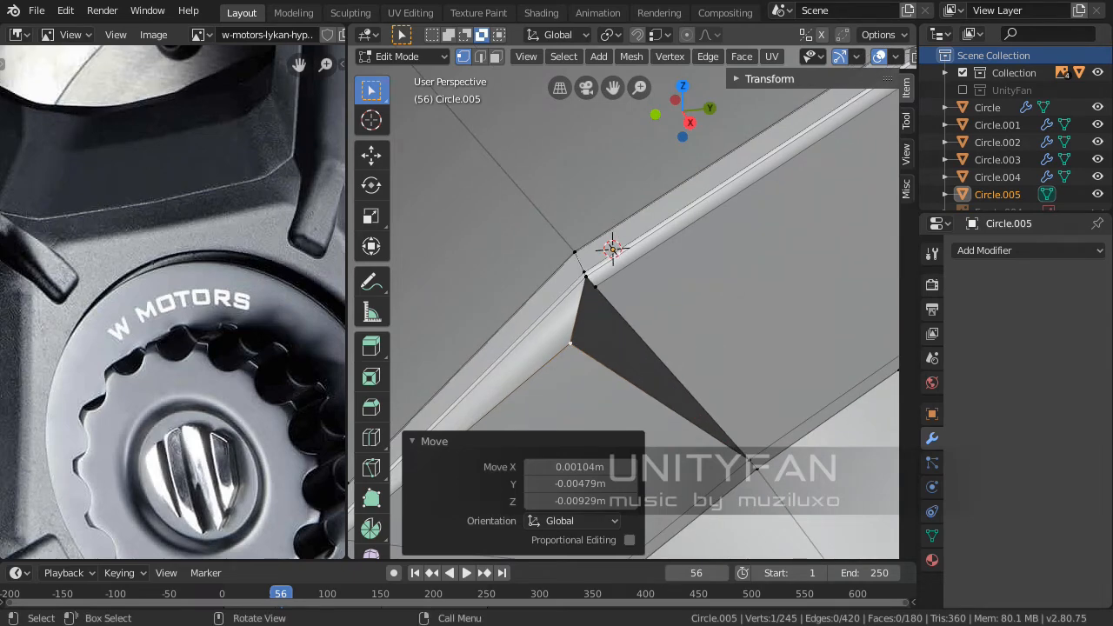
{"action": "scroll", "coordinate": [624, 300], "scroll_direction": "down", "scroll_amount": 2}
{"action": "middle_click_drag", "start_coordinate": [623, 300], "coordinate": [570, 288]}
{"action": "scroll", "coordinate": [570, 288], "scroll_direction": "down", "scroll_amount": 3}
Widen the 3D viewport over the reference image area and undo the vertex move at the ring seam
{"action": "left_click_drag", "start_coordinate": [347, 300], "coordinate": [125, 300]}
{"action": "key", "text": "ctrl+z"}
{"action": "key", "text": "ctrl+z"}
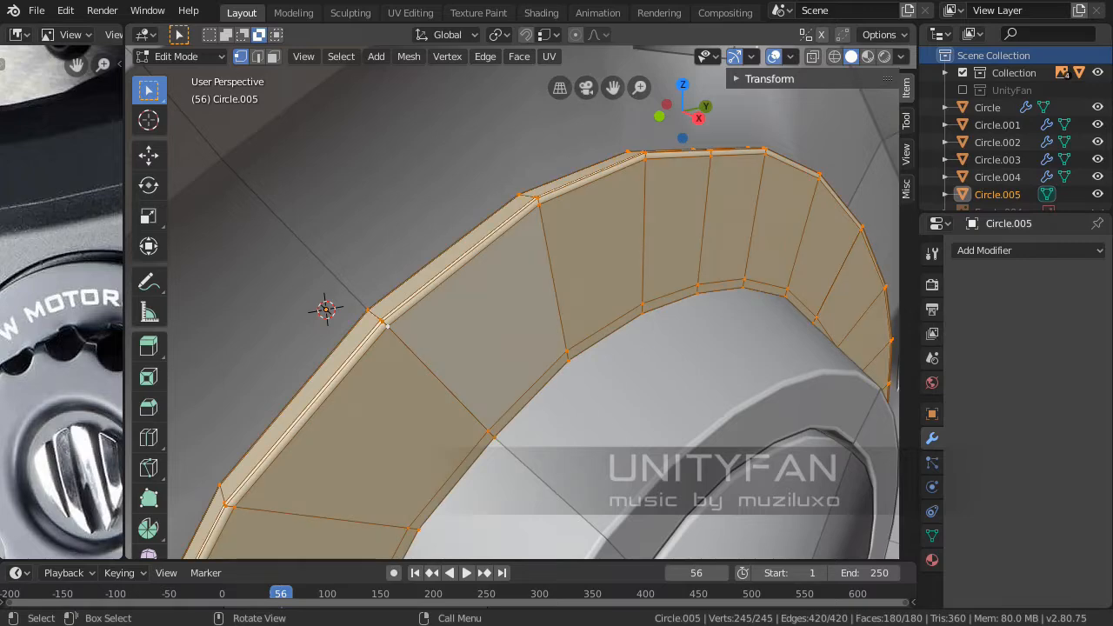
Try merging all of the flange ring's vertices by distance, and undo the merge
{"action": "scroll", "coordinate": [387, 327], "scroll_direction": "down", "scroll_amount": 3}
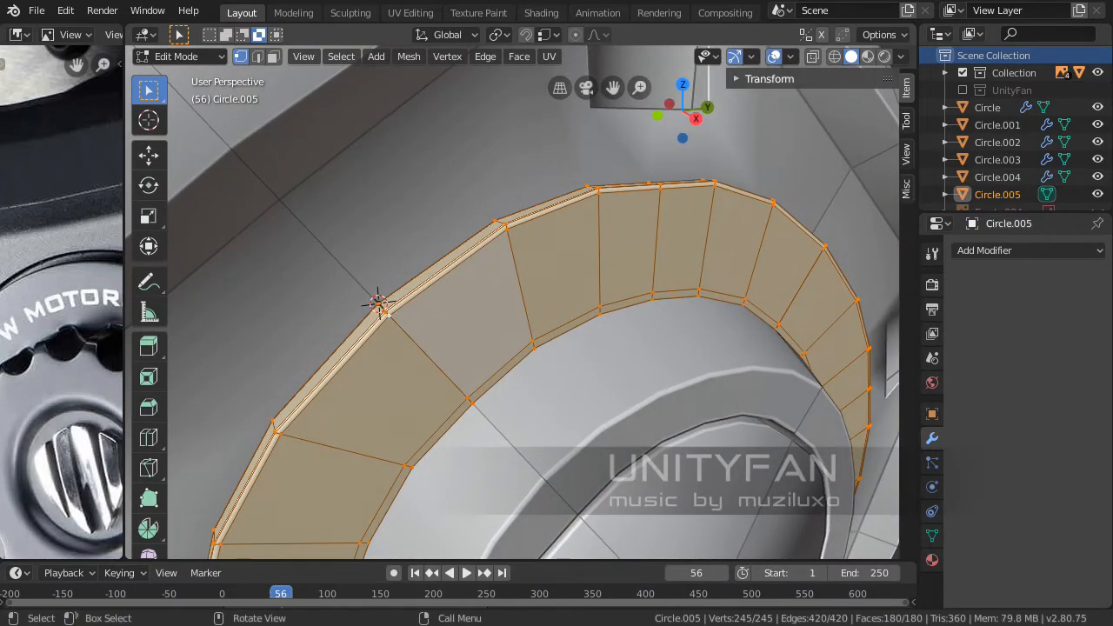
{"action": "middle_click_drag", "start_coordinate": [584, 289], "coordinate": [586, 314]}
{"action": "scroll", "coordinate": [550, 289], "scroll_direction": "up", "scroll_amount": 2}
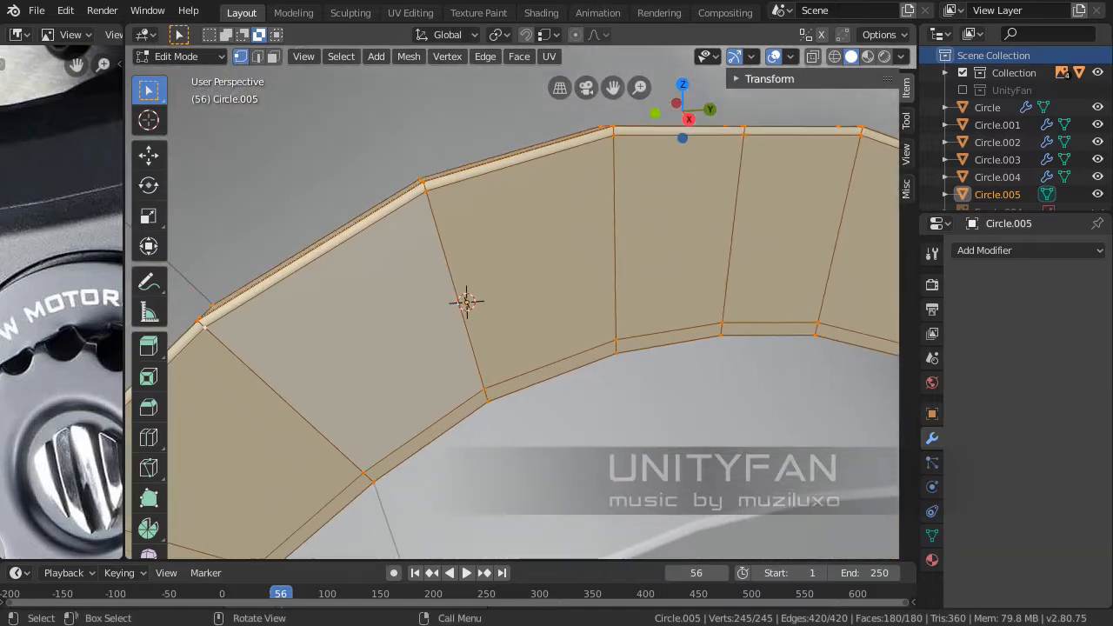
{"action": "left_click", "coordinate": [447, 56]}
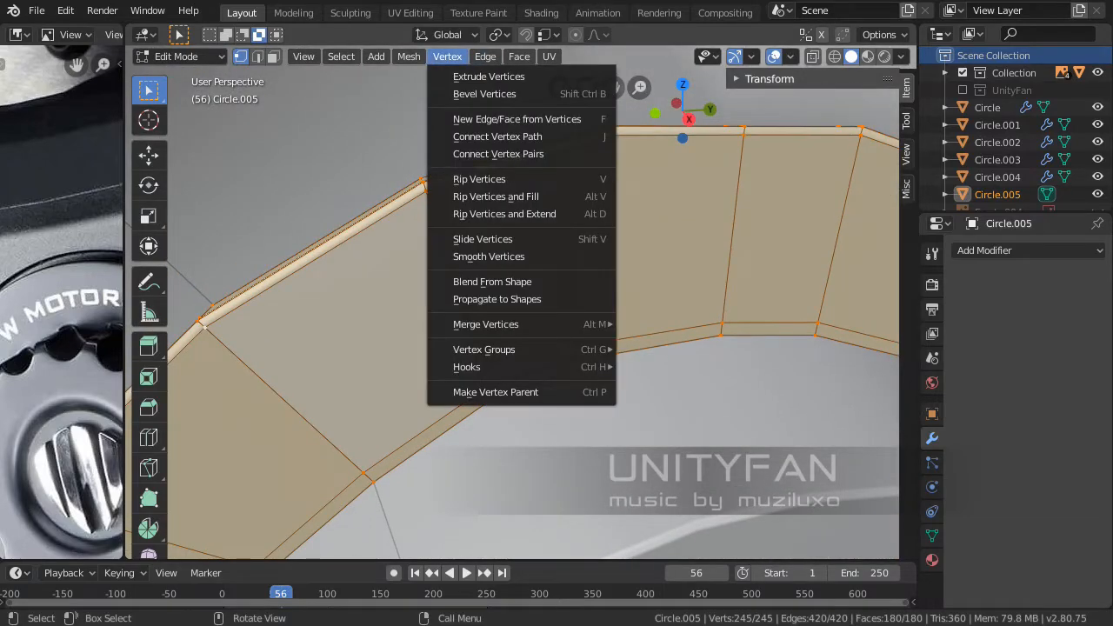
{"action": "mouse_move", "coordinate": [487, 324]}
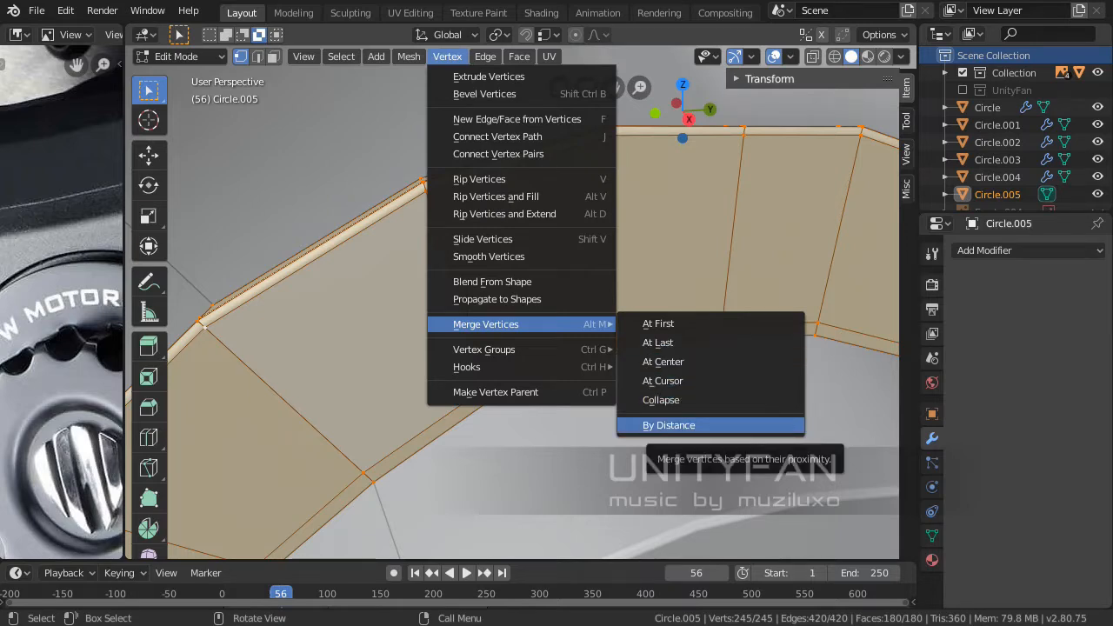
{"action": "left_click", "coordinate": [669, 425]}
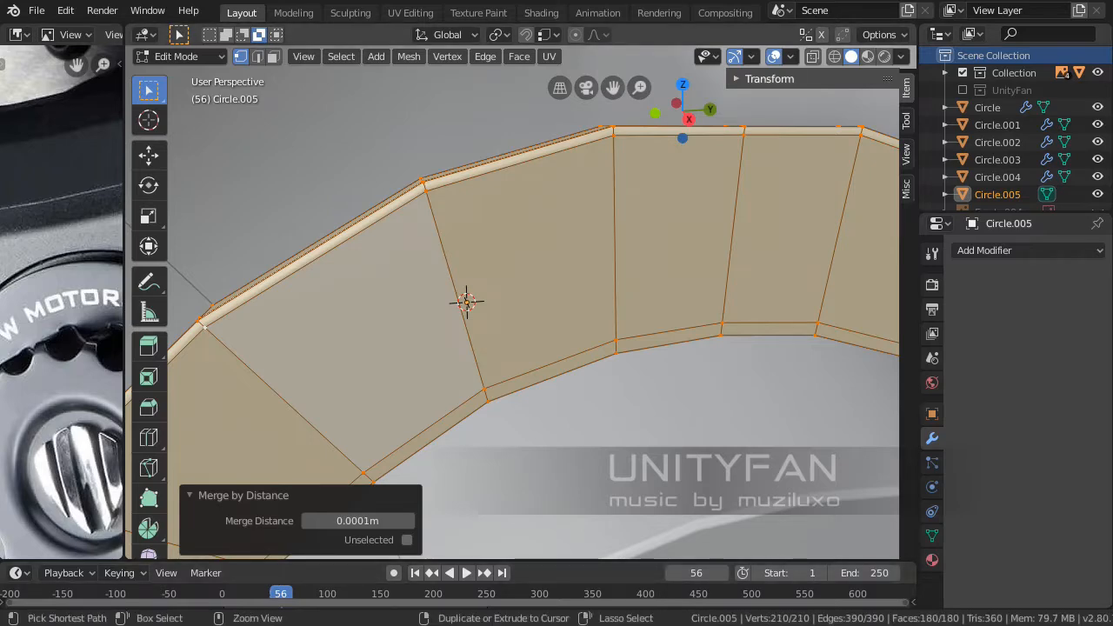
{"action": "key", "text": "ctrl+z"}
Try moving the outer corner vertex at the unmerged seam between two ring segments, and cancel the move
{"action": "mouse_move", "coordinate": [513, 302]}
{"action": "middle_mouse_down"}
{"action": "mouse_move", "coordinate": [533, 301]}
{"action": "mouse_move", "coordinate": [511, 293]}
{"action": "middle_mouse_up"}
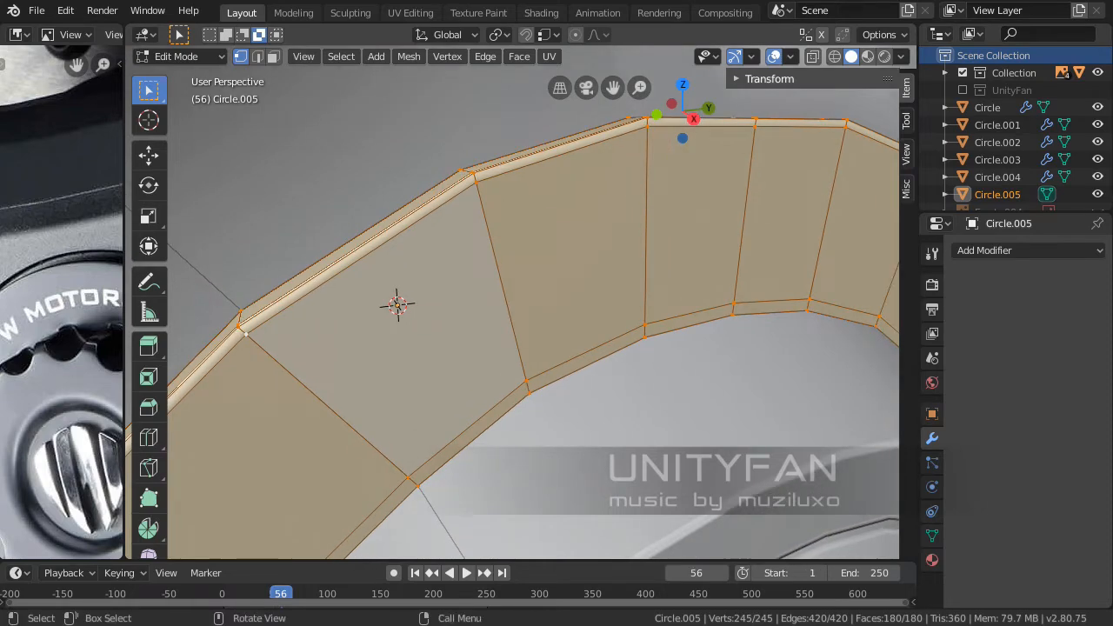
{"action": "scroll", "coordinate": [512, 292], "scroll_direction": "down", "scroll_amount": 2}
{"action": "left_click", "coordinate": [326, 325]}
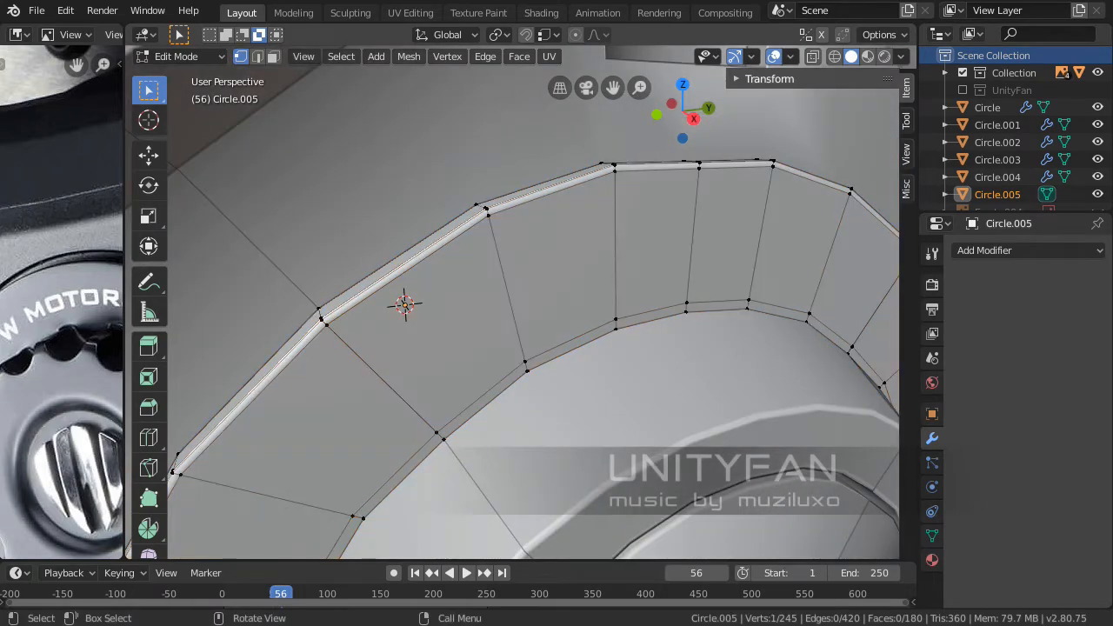
{"action": "middle_click_drag", "start_coordinate": [326, 325], "coordinate": [400, 307], "text": "shift"}
{"action": "scroll", "coordinate": [400, 307], "scroll_direction": "up", "scroll_amount": 2}
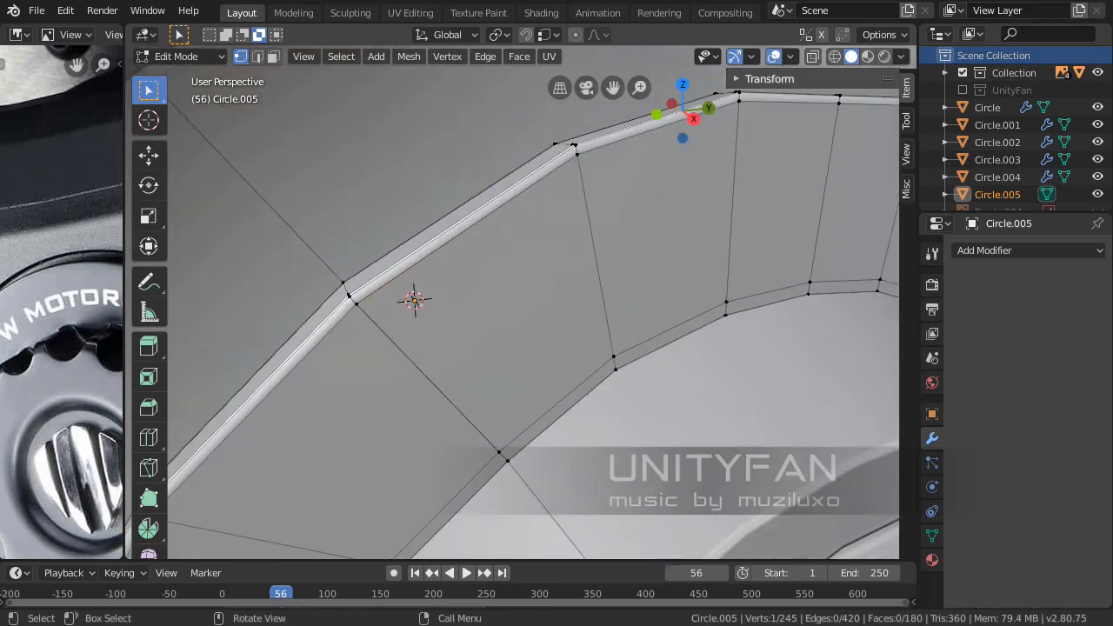
{"action": "key", "text": "g"}
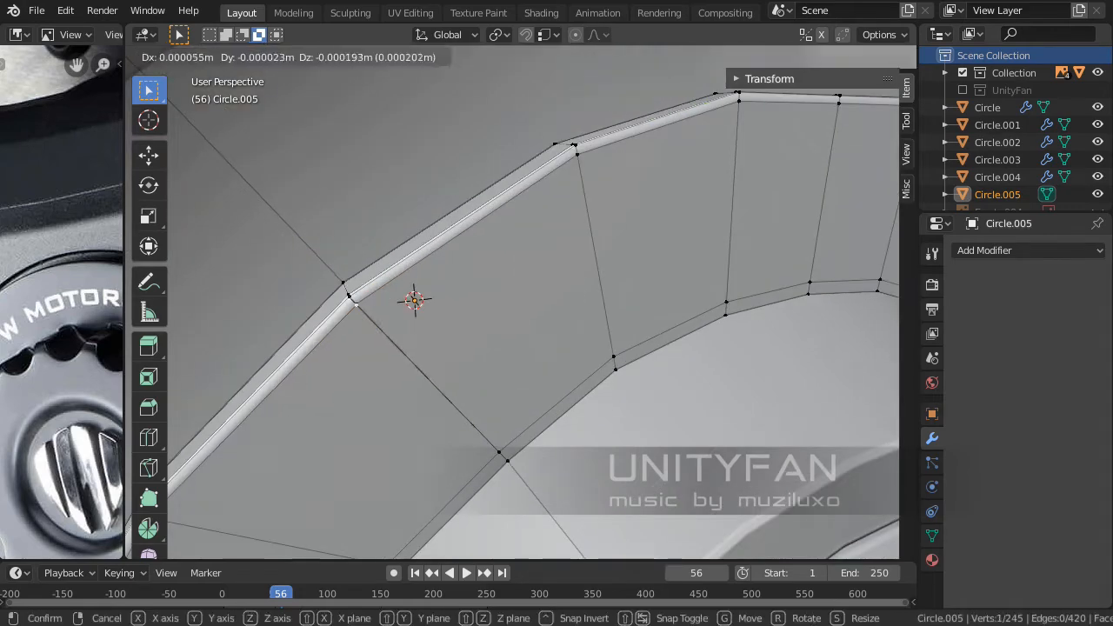
{"action": "key", "text": "Escape"}
{"action": "scroll", "coordinate": [521, 302], "scroll_direction": "down", "scroll_amount": 3}
{"action": "scroll", "coordinate": [512, 302], "scroll_direction": "up", "scroll_amount": 2}
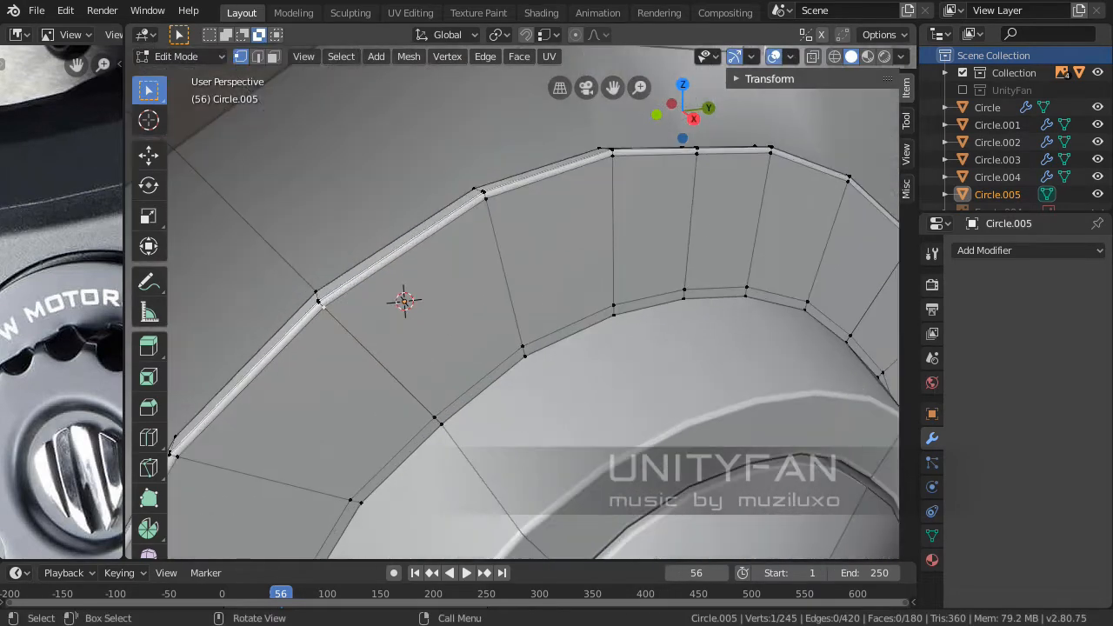
Select the whole flange ring mesh and merge its overlapping vertices by distance at 0.0001 m
{"action": "key", "text": "a"}
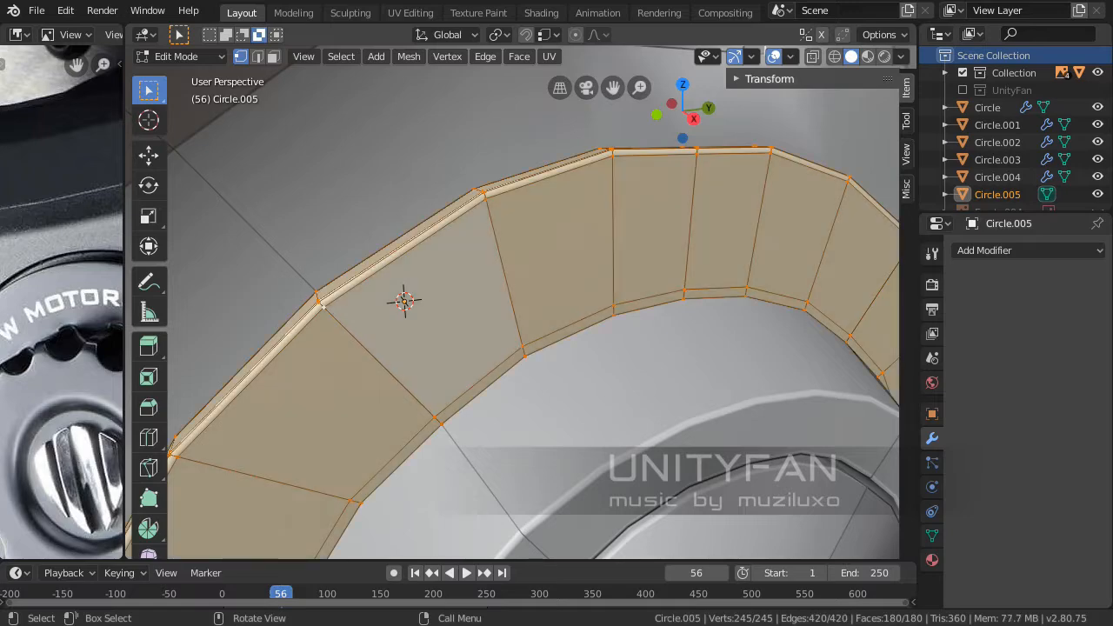
{"action": "middle_click_drag", "start_coordinate": [521, 302], "coordinate": [485, 304], "text": "shift"}
{"action": "left_click", "coordinate": [447, 56]}
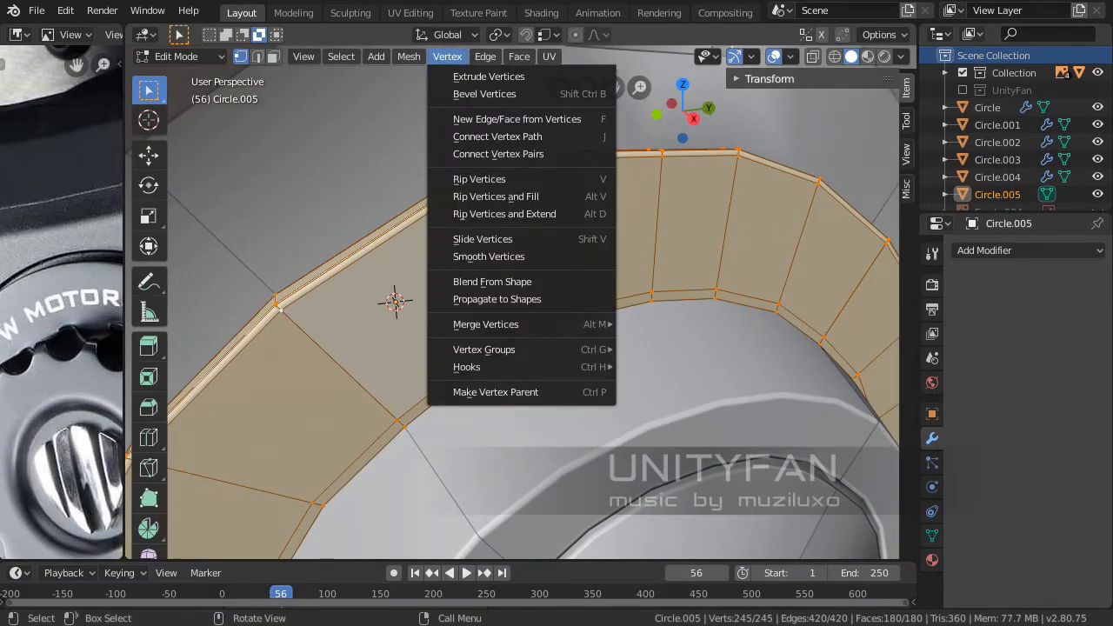
{"action": "mouse_move", "coordinate": [485, 324]}
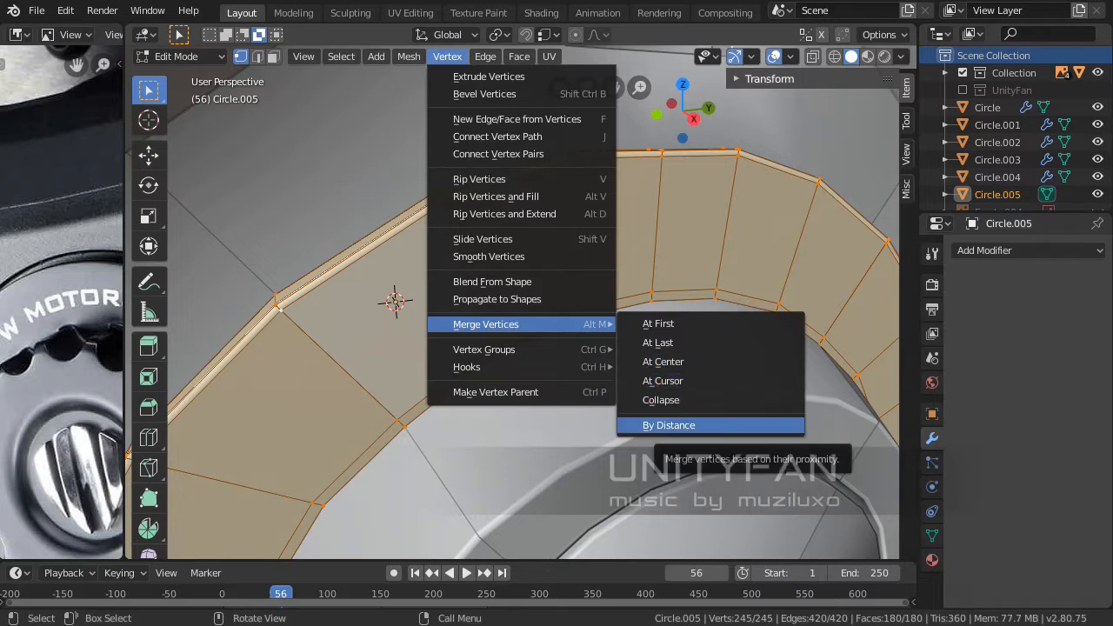
{"action": "left_click", "coordinate": [668, 425]}
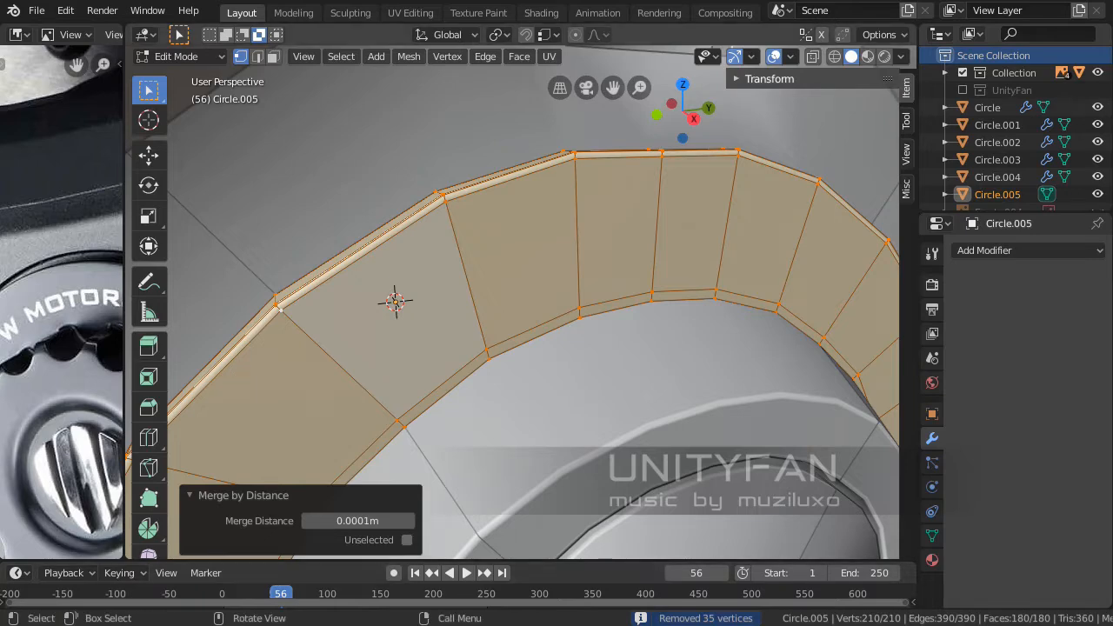
Try moving the front rim vertex at the merged seam of the flange ring, and cancel each move
{"action": "middle_click_drag", "start_coordinate": [522, 322], "coordinate": [617, 308]}
{"action": "scroll", "coordinate": [513, 302], "scroll_direction": "up", "scroll_amount": 1}
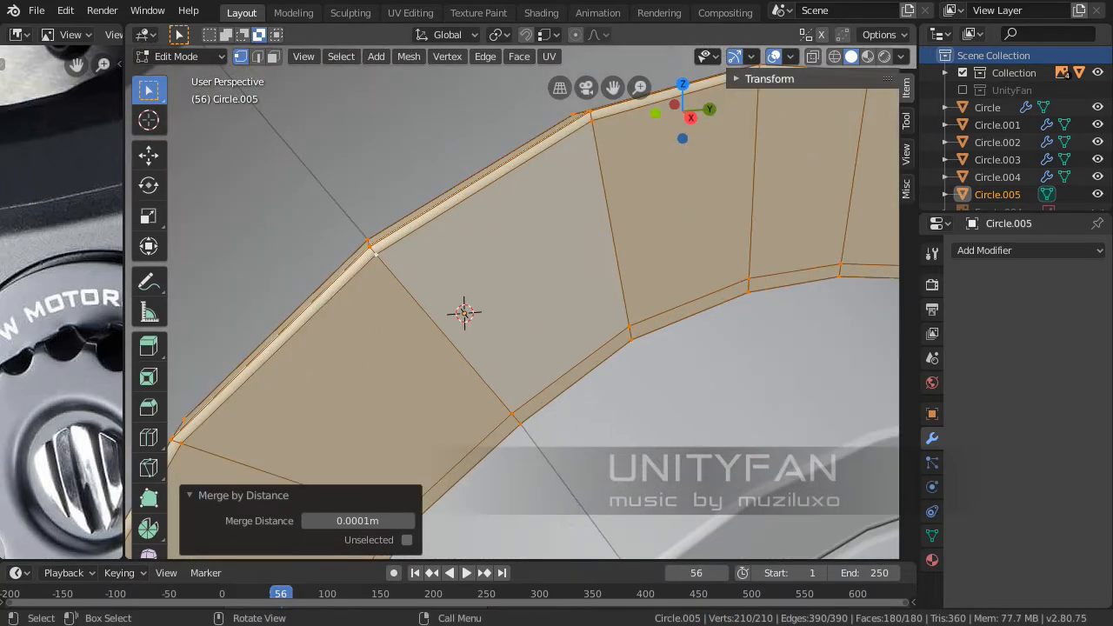
{"action": "left_click", "coordinate": [377, 251]}
{"action": "middle_click_drag", "start_coordinate": [377, 251], "coordinate": [482, 282]}
{"action": "scroll", "coordinate": [392, 252], "scroll_direction": "up", "scroll_amount": 2}
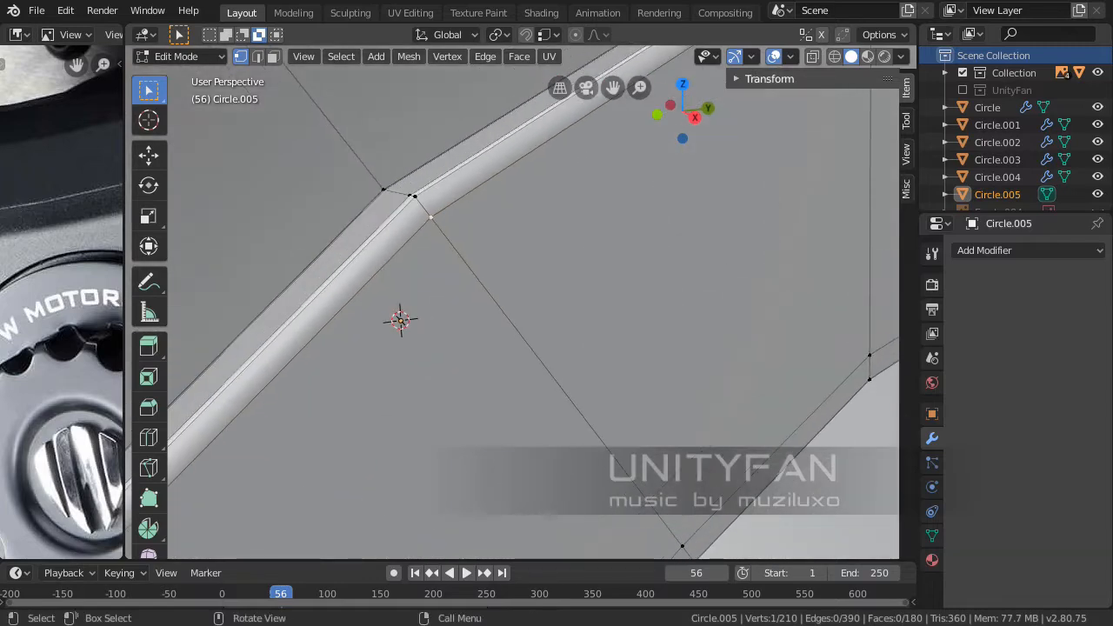
{"action": "key", "text": "g"}
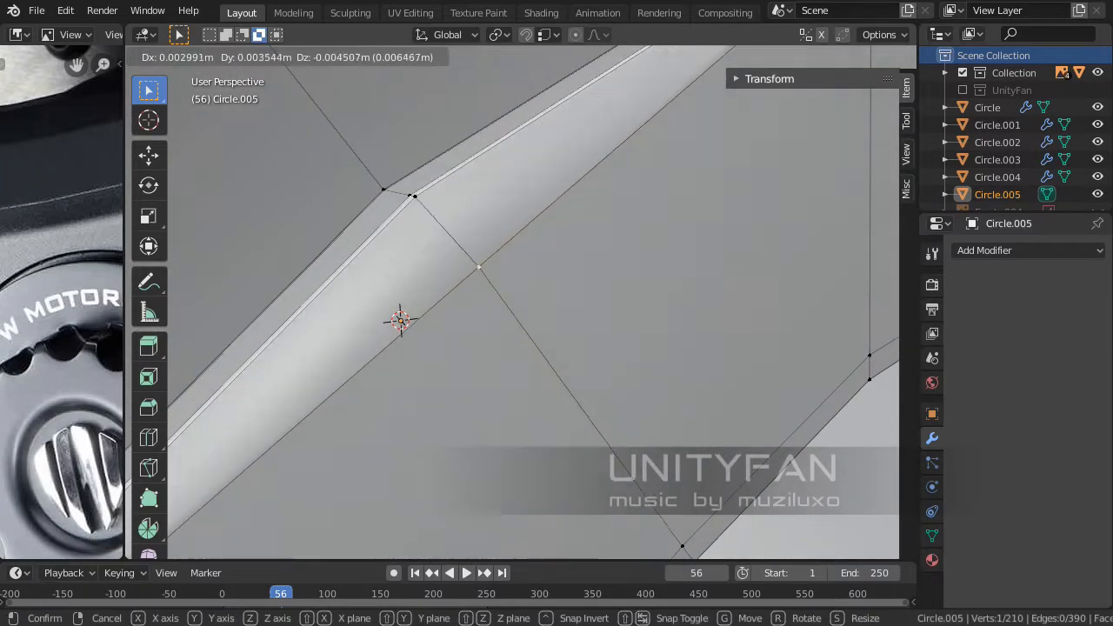
{"action": "key", "text": "Escape"}
{"action": "scroll", "coordinate": [521, 301], "scroll_direction": "down", "scroll_amount": 3}
{"action": "middle_click_drag", "start_coordinate": [521, 302], "coordinate": [519, 345], "text": "shift"}
{"action": "scroll", "coordinate": [472, 355], "scroll_direction": "up", "scroll_amount": 3}
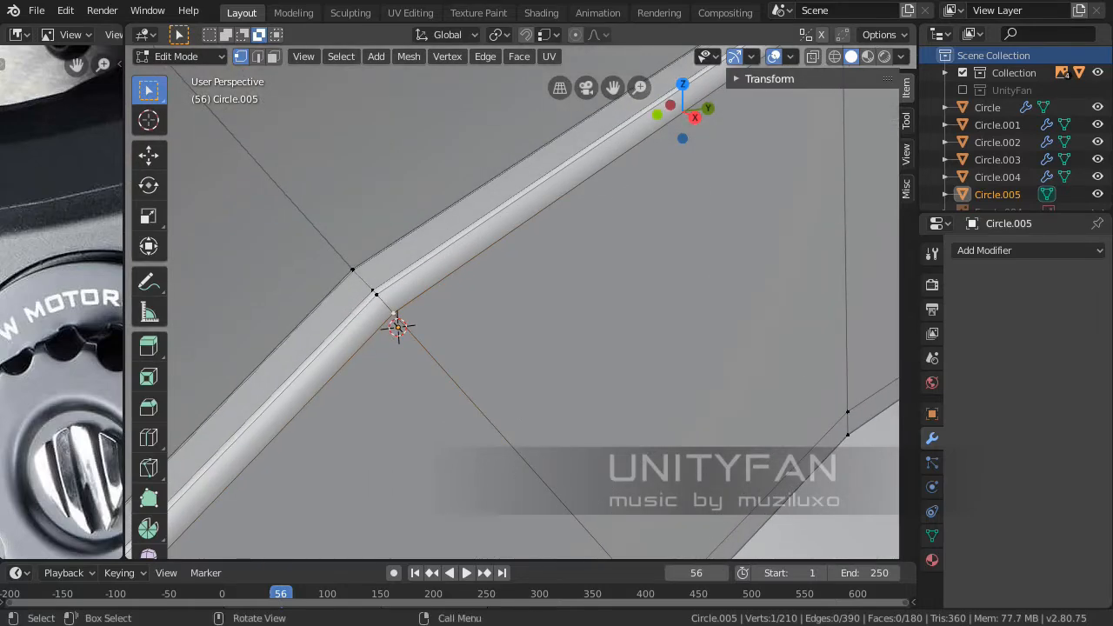
{"action": "key", "text": "g"}
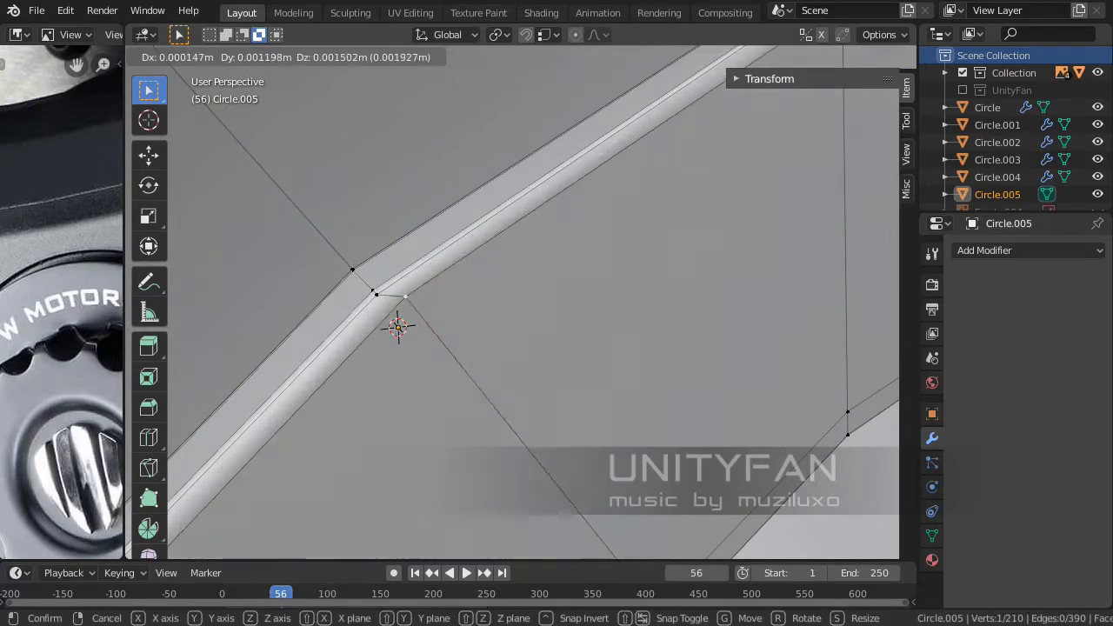
{"action": "key", "text": "Escape"}
Inspect the flange ring's outline and rim shading against the surrounding hub in Object Mode
{"action": "scroll", "coordinate": [397, 327], "scroll_direction": "down", "scroll_amount": 4}
{"action": "middle_click_drag", "start_coordinate": [396, 327], "coordinate": [517, 247]}
{"action": "key", "text": "Tab"}
{"action": "scroll", "coordinate": [520, 295], "scroll_direction": "up", "scroll_amount": 2}
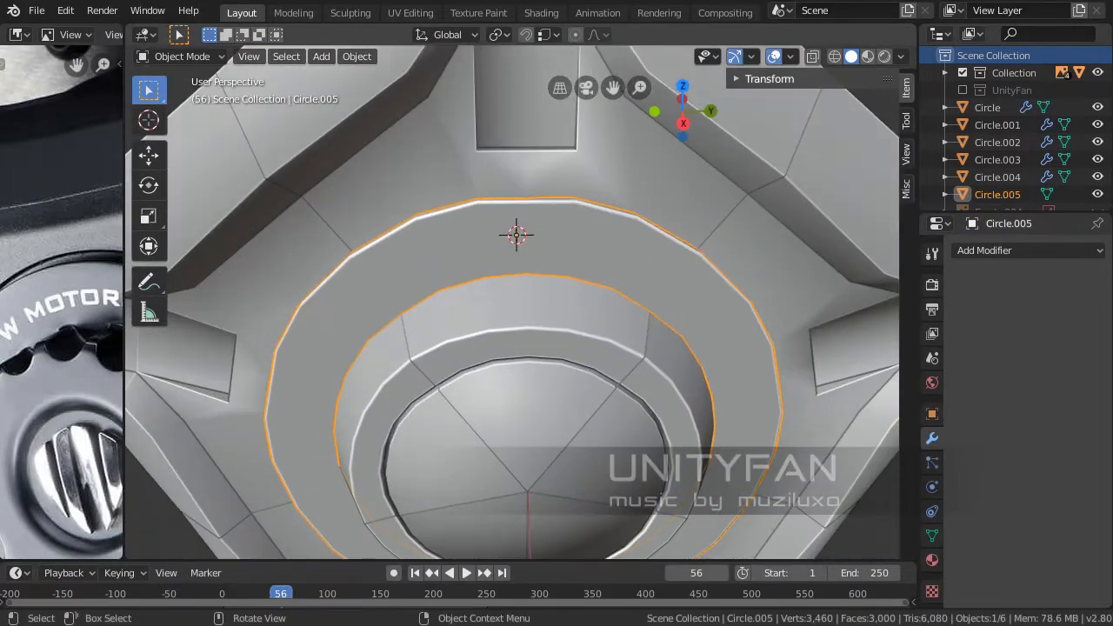
{"action": "middle_click_drag", "start_coordinate": [521, 296], "coordinate": [556, 271]}
{"action": "scroll", "coordinate": [544, 292], "scroll_direction": "up", "scroll_amount": 2}
{"action": "key", "text": "Tab"}
{"action": "scroll", "coordinate": [556, 271], "scroll_direction": "down", "scroll_amount": 3}
{"action": "scroll", "coordinate": [557, 287], "scroll_direction": "down", "scroll_amount": 4}
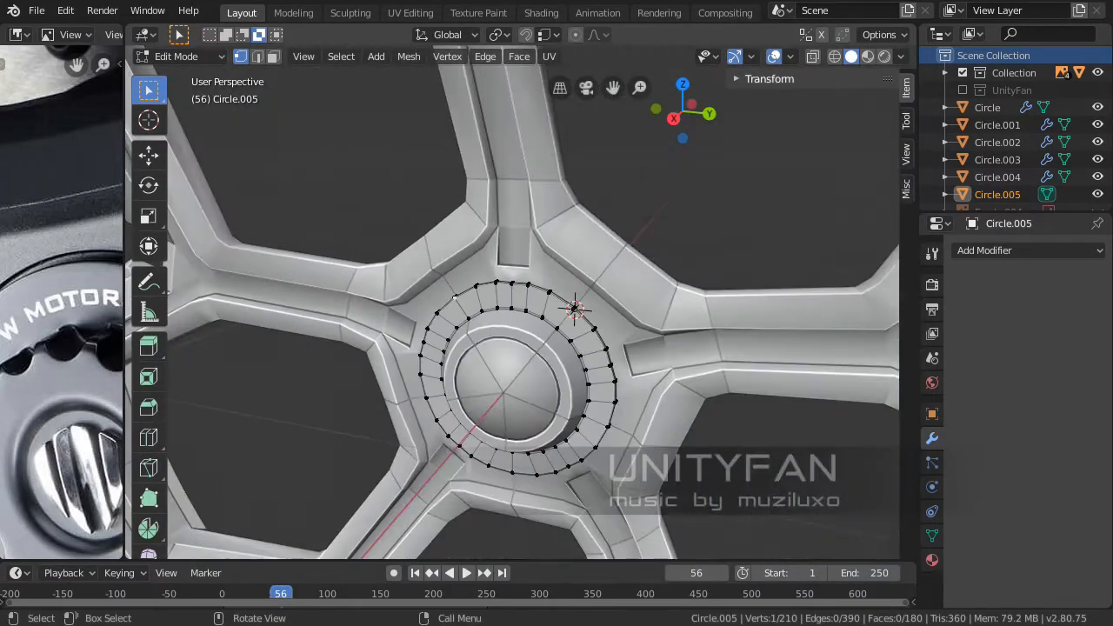
{"action": "key", "text": "Tab"}
{"action": "middle_click_drag", "start_coordinate": [556, 287], "coordinate": [609, 289]}
{"action": "scroll", "coordinate": [514, 300], "scroll_direction": "up", "scroll_amount": 8}
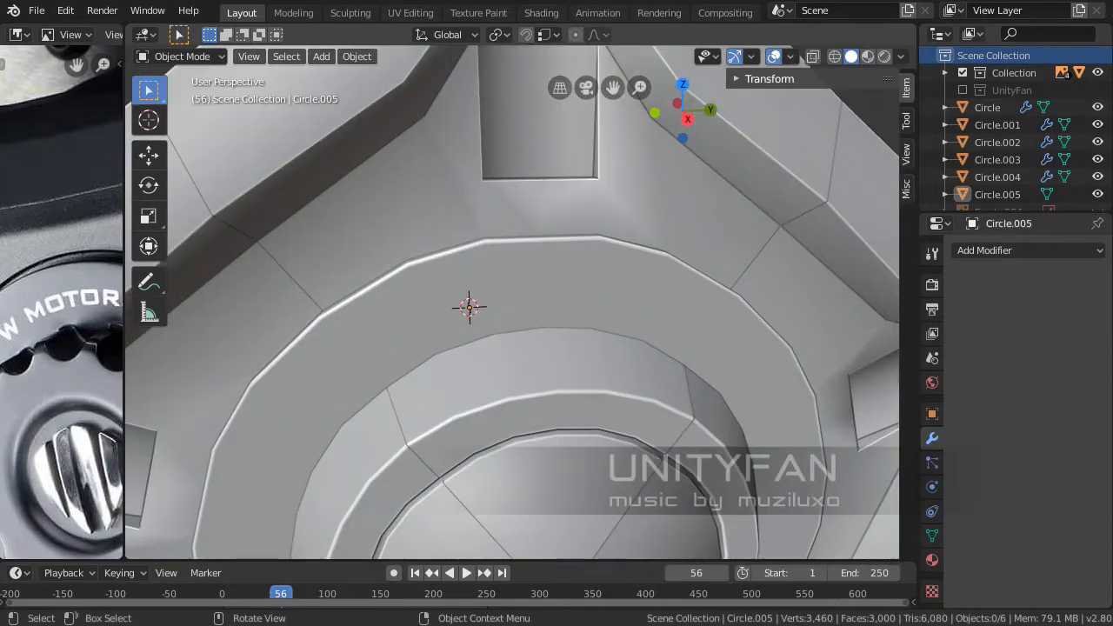
{"action": "middle_click_drag", "start_coordinate": [513, 300], "coordinate": [501, 296]}
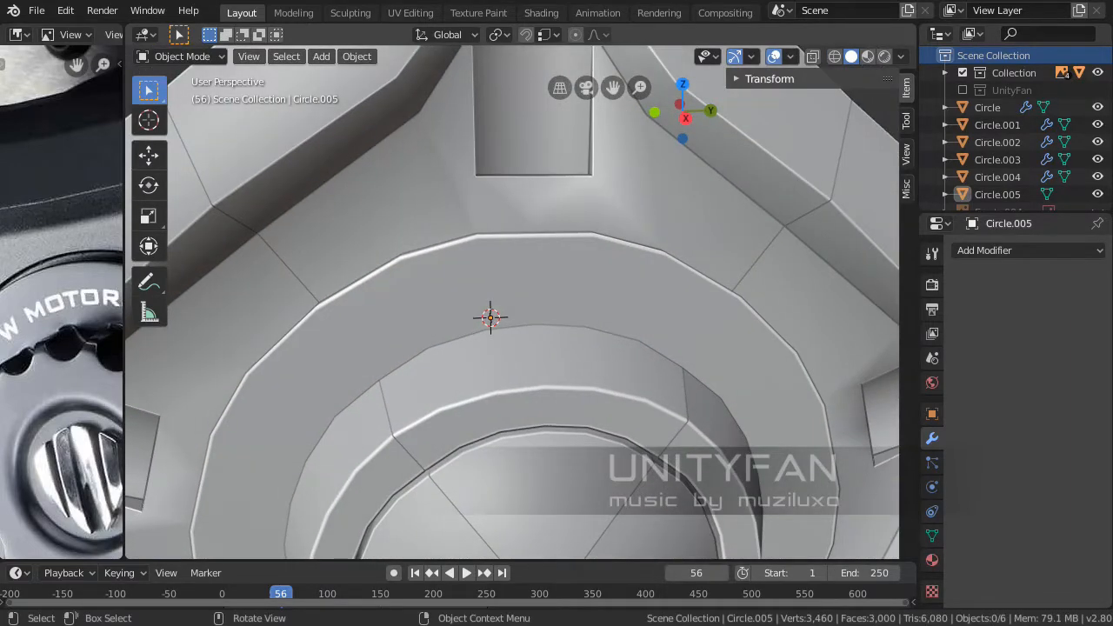
Try a Subdivision Surface modifier on the flange ring, and remove the modifier
{"action": "left_click", "coordinate": [501, 296]}
{"action": "left_click", "coordinate": [1027, 251]}
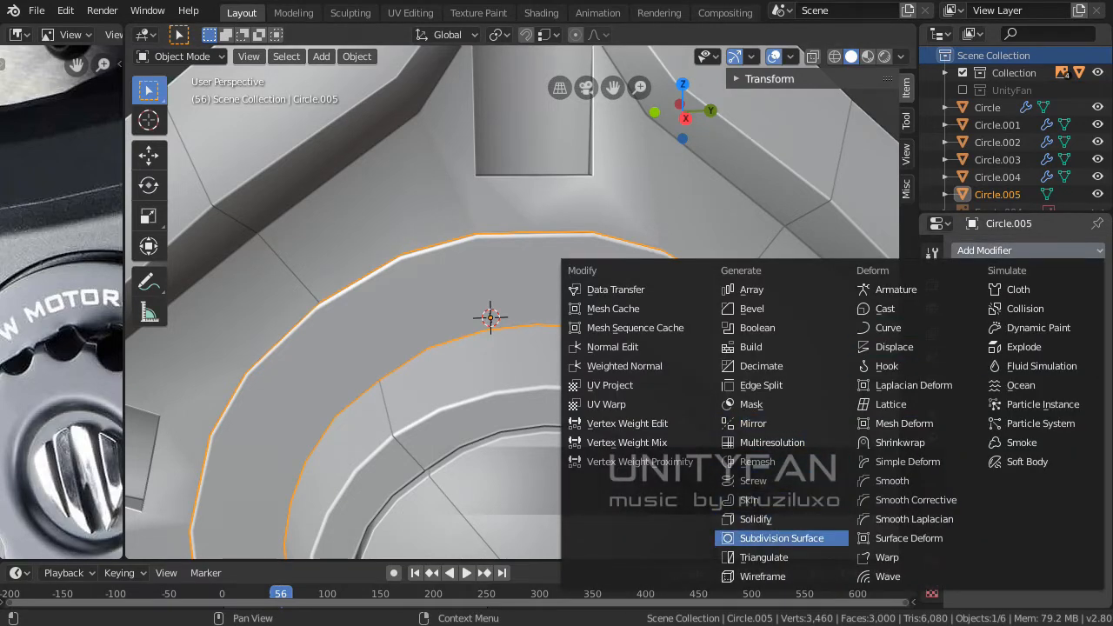
{"action": "left_click", "coordinate": [781, 539]}
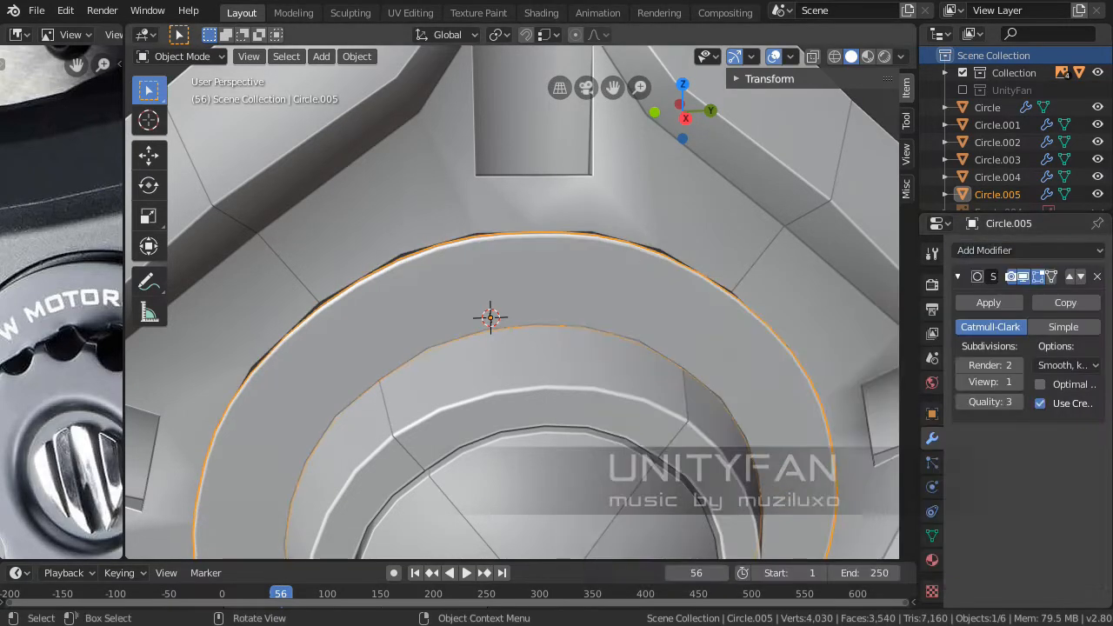
{"action": "middle_click_drag", "start_coordinate": [489, 316], "coordinate": [594, 360]}
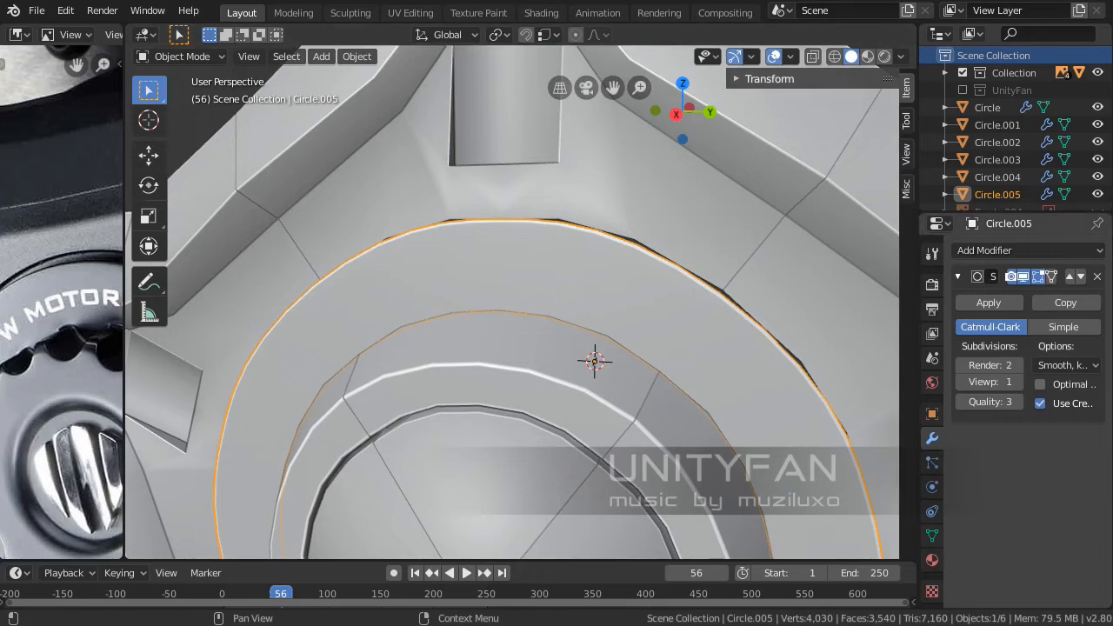
{"action": "left_click", "coordinate": [1097, 276]}
Examine the flange ring's outer rim and segment spacing up close, first in Object Mode and then in Edit Mode
{"action": "middle_click_drag", "start_coordinate": [661, 348], "coordinate": [698, 361]}
{"action": "scroll", "coordinate": [676, 353], "scroll_direction": "up", "scroll_amount": 1}
{"action": "scroll", "coordinate": [698, 361], "scroll_direction": "down", "scroll_amount": 1}
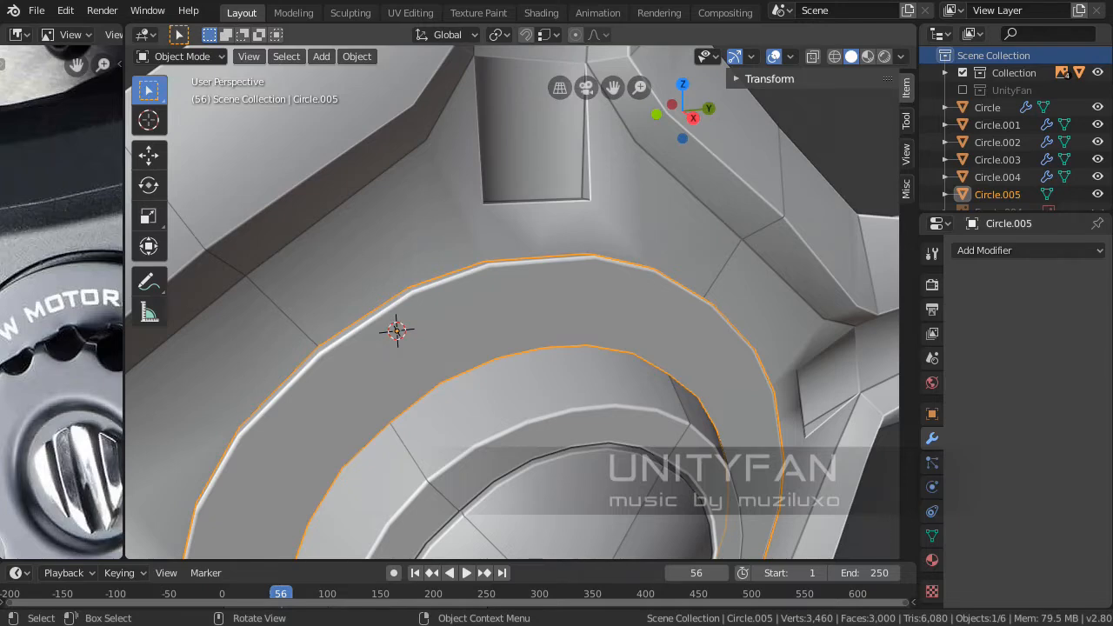
{"action": "middle_click_drag", "start_coordinate": [698, 361], "coordinate": [403, 288]}
{"action": "scroll", "coordinate": [720, 359], "scroll_direction": "up", "scroll_amount": 1}
{"action": "scroll", "coordinate": [627, 361], "scroll_direction": "down", "scroll_amount": 1}
{"action": "scroll", "coordinate": [651, 368], "scroll_direction": "up", "scroll_amount": 1}
{"action": "scroll", "coordinate": [677, 378], "scroll_direction": "up", "scroll_amount": 1}
{"action": "key", "text": "Tab"}
{"action": "scroll", "coordinate": [697, 386], "scroll_direction": "down", "scroll_amount": 1}
{"action": "scroll", "coordinate": [728, 317], "scroll_direction": "down", "scroll_amount": 2}
{"action": "scroll", "coordinate": [521, 303], "scroll_direction": "up", "scroll_amount": 2}
{"action": "middle_click_drag", "start_coordinate": [522, 303], "coordinate": [479, 290]}
{"action": "mouse_move", "coordinate": [479, 291]}
{"action": "middle_mouse_down", "text": "shift"}
{"action": "mouse_move", "coordinate": [481, 343]}
{"action": "mouse_move", "coordinate": [461, 374]}
{"action": "mouse_move", "coordinate": [469, 329]}
{"action": "mouse_move", "coordinate": [461, 337]}
{"action": "mouse_move", "coordinate": [454, 289]}
{"action": "mouse_move", "coordinate": [458, 300]}
{"action": "mouse_move", "coordinate": [513, 303]}
{"action": "mouse_move", "coordinate": [507, 273]}
{"action": "mouse_move", "coordinate": [450, 279]}
{"action": "mouse_move", "coordinate": [487, 278]}
{"action": "middle_mouse_up", "text": "shift"}
{"action": "scroll", "coordinate": [481, 344], "scroll_direction": "up", "scroll_amount": 3}
{"action": "scroll", "coordinate": [508, 272], "scroll_direction": "down", "scroll_amount": 3}
{"action": "mouse_move", "coordinate": [486, 278]}
{"action": "middle_mouse_down", "text": "shift"}
{"action": "mouse_move", "coordinate": [467, 258]}
{"action": "mouse_move", "coordinate": [500, 269]}
{"action": "middle_mouse_up", "text": "shift"}
{"action": "middle_click_drag", "start_coordinate": [522, 304], "coordinate": [610, 322]}
{"action": "scroll", "coordinate": [522, 303], "scroll_direction": "up", "scroll_amount": 1}
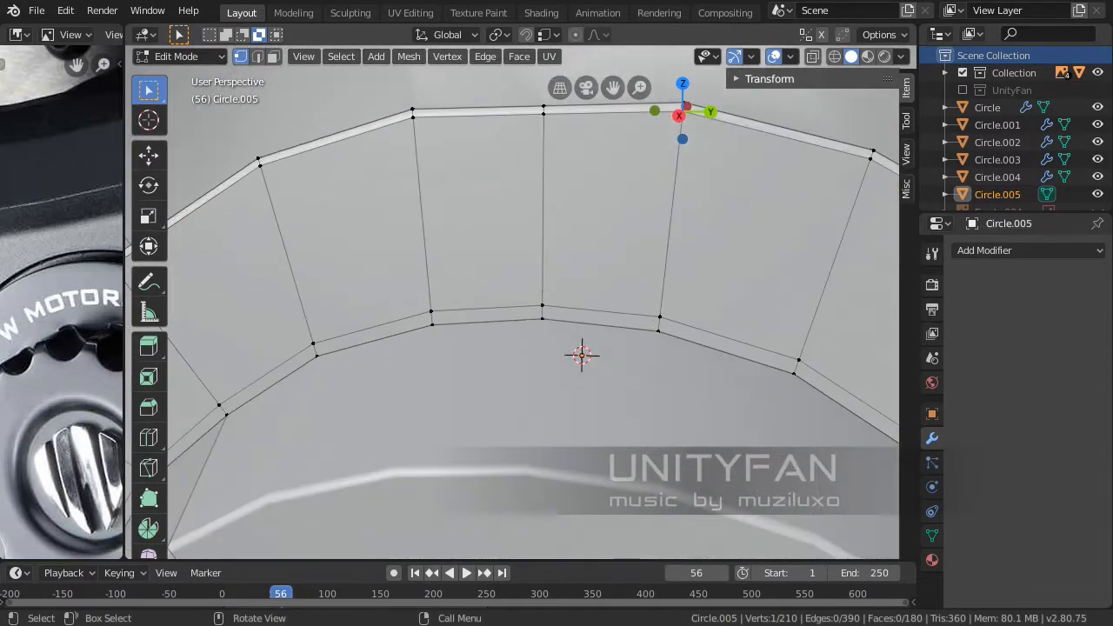
Select the middle edge loop of the flange ring's outer bevel and round it with To Sphere at factor 1.000
{"action": "key", "text": "2"}
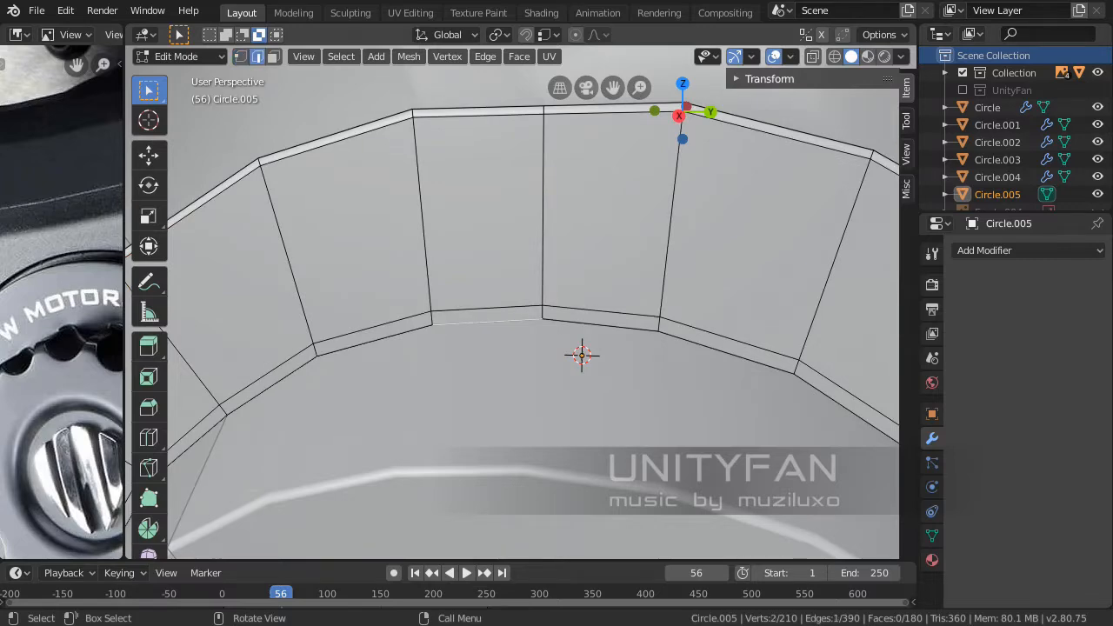
{"action": "middle_click_drag", "start_coordinate": [609, 322], "coordinate": [609, 365]}
{"action": "scroll", "coordinate": [513, 303], "scroll_direction": "up", "scroll_amount": 1}
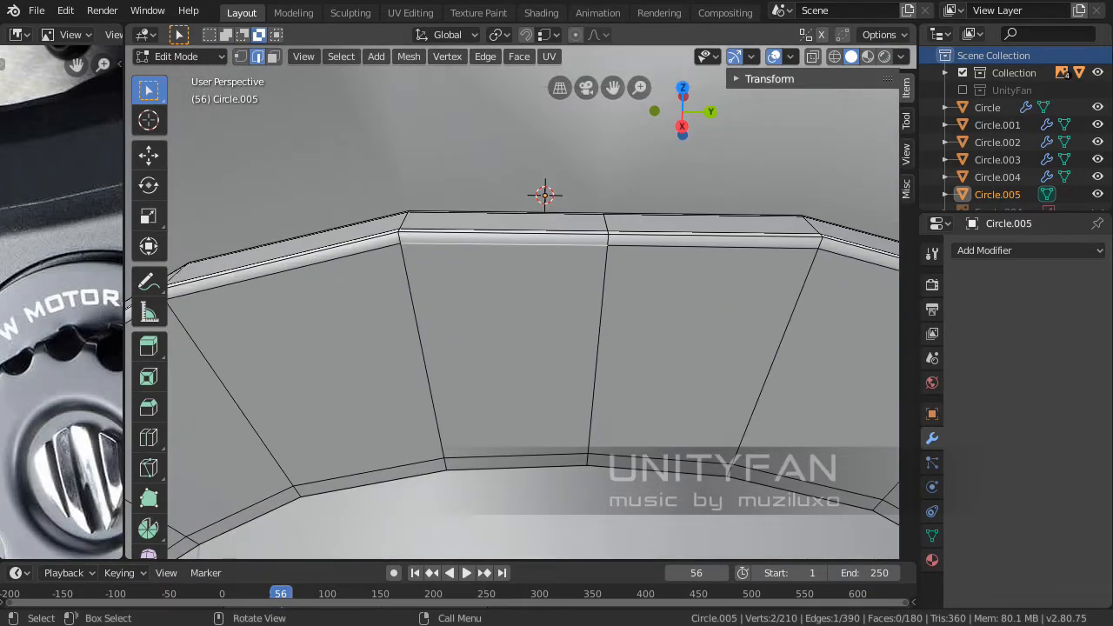
{"action": "left_click", "coordinate": [509, 245], "text": "alt"}
{"action": "left_click", "coordinate": [508, 235]}
{"action": "middle_click_drag", "start_coordinate": [508, 235], "coordinate": [515, 261]}
{"action": "left_click", "coordinate": [515, 370], "text": "alt"}
{"action": "scroll", "coordinate": [515, 370], "scroll_direction": "down", "scroll_amount": 5}
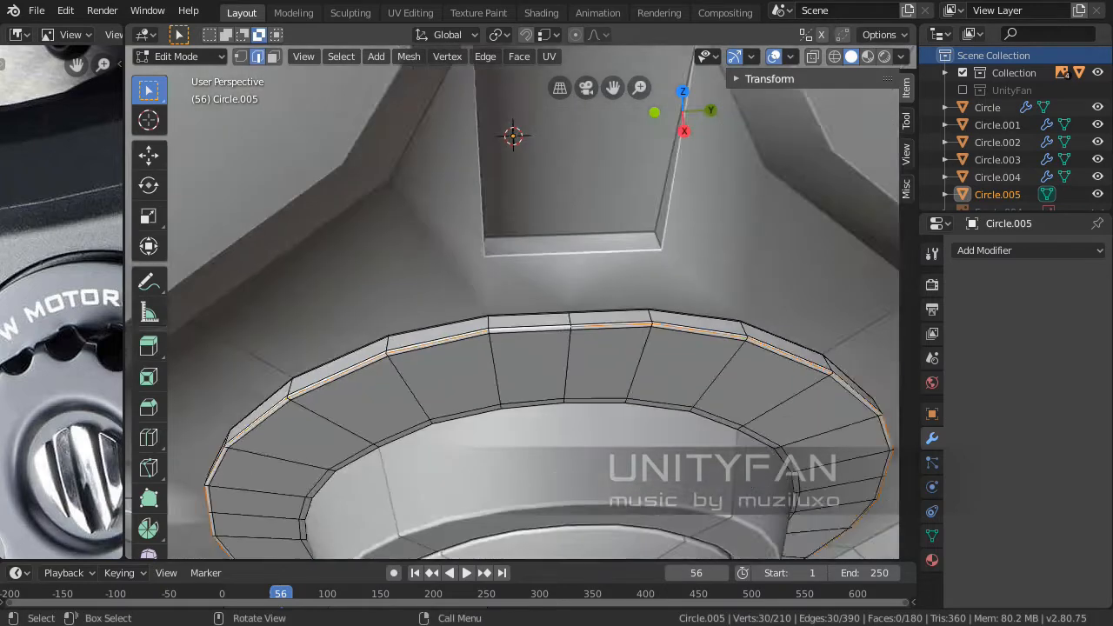
{"action": "mouse_move", "coordinate": [515, 370]}
{"action": "middle_mouse_down"}
{"action": "mouse_move", "coordinate": [496, 313]}
{"action": "mouse_move", "coordinate": [504, 358]}
{"action": "middle_mouse_up"}
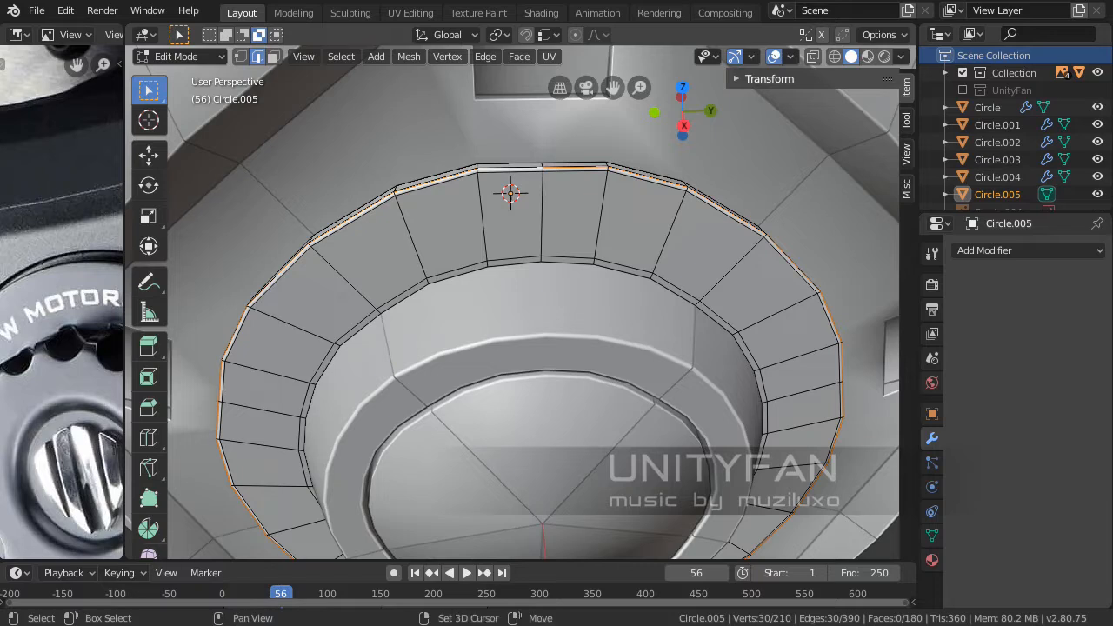
{"action": "key", "text": "shift+alt+s"}
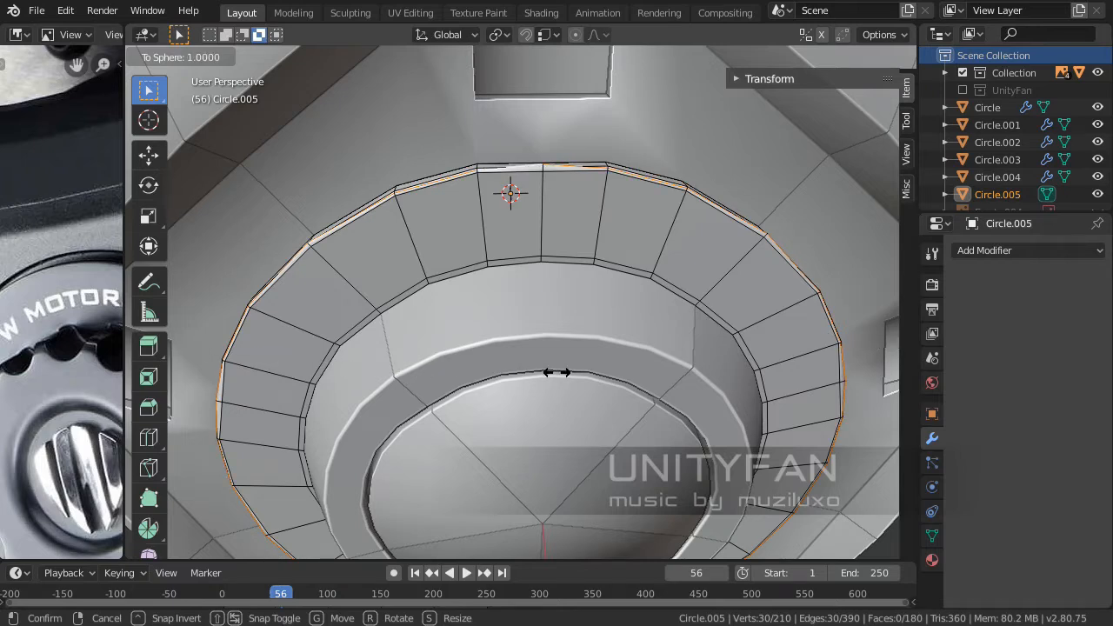
{"action": "left_click", "coordinate": [844, 368]}
{"action": "key", "text": "shift+alt+s"}
{"action": "right_click", "coordinate": [628, 329]}
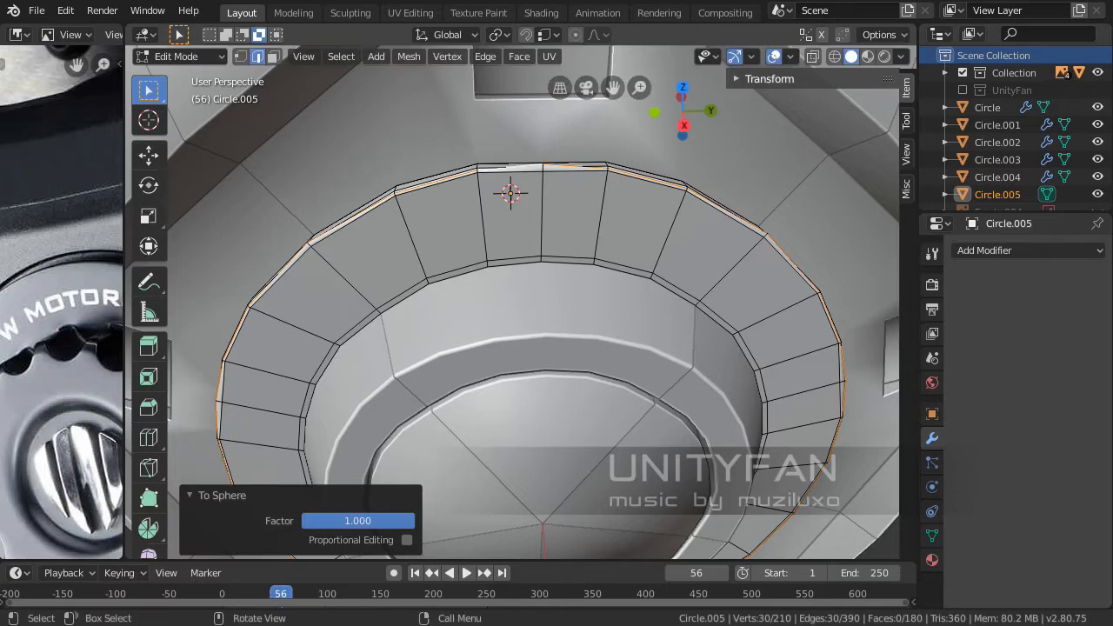
Select the rear edge loop of the flange ring's outer bevel and round it with To Sphere at factor 1.000
{"action": "middle_click_drag", "start_coordinate": [628, 329], "coordinate": [643, 306]}
{"action": "scroll", "coordinate": [550, 348], "scroll_direction": "up", "scroll_amount": 2}
{"action": "scroll", "coordinate": [550, 348], "scroll_direction": "up", "scroll_amount": 2}
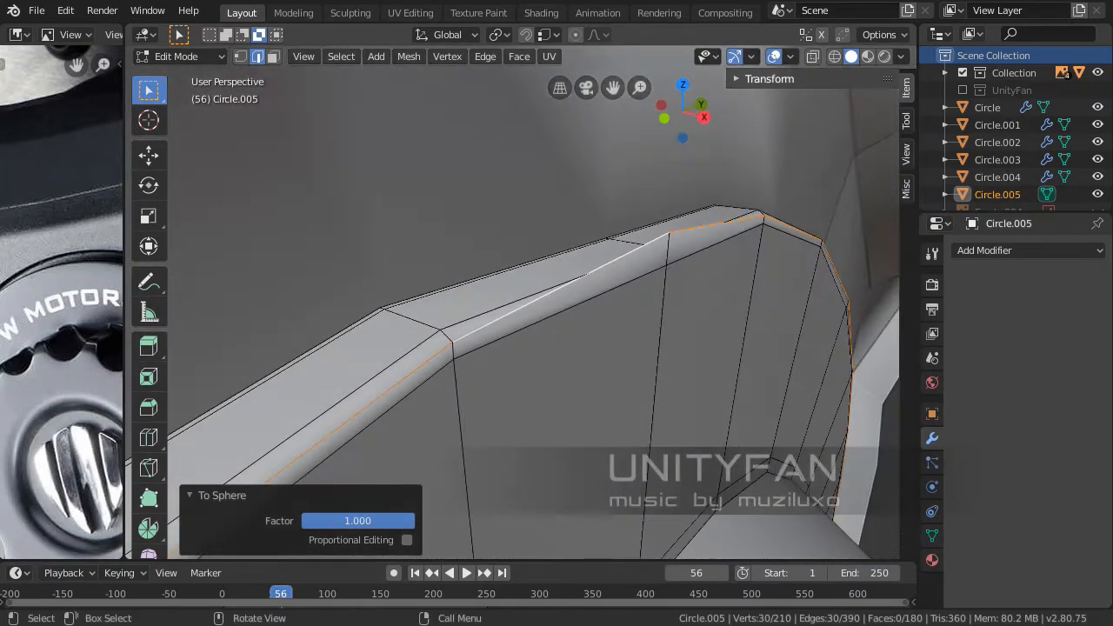
{"action": "left_click", "coordinate": [522, 300]}
{"action": "middle_click_drag", "start_coordinate": [522, 299], "coordinate": [556, 290]}
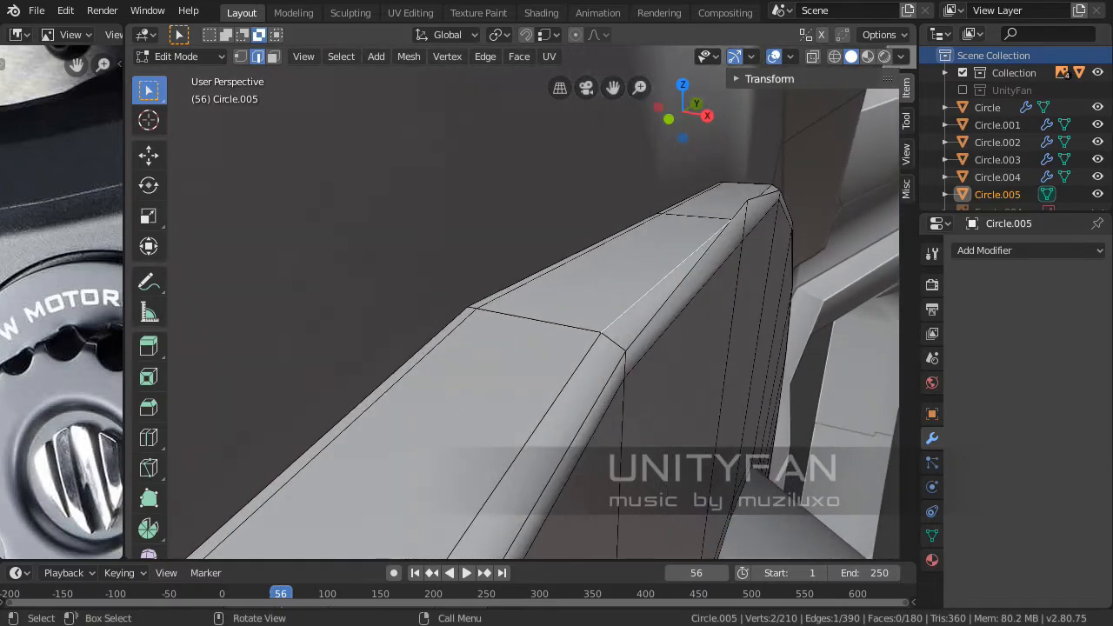
{"action": "left_click", "coordinate": [651, 289], "text": "alt"}
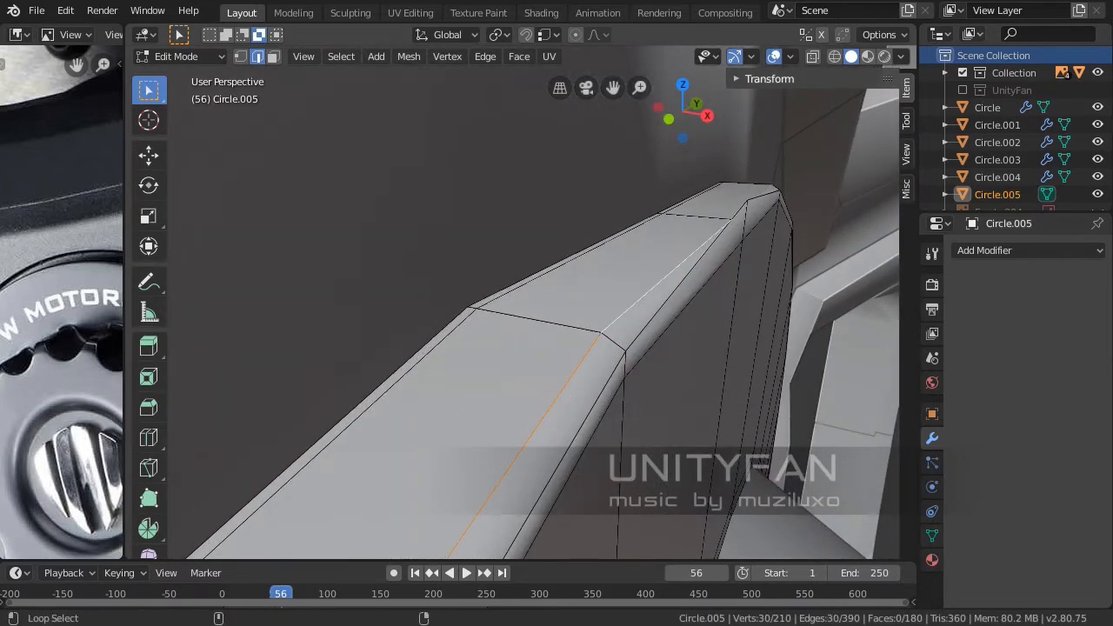
{"action": "scroll", "coordinate": [650, 289], "scroll_direction": "down", "scroll_amount": 4}
{"action": "mouse_move", "coordinate": [651, 289]}
{"action": "middle_mouse_down"}
{"action": "mouse_move", "coordinate": [588, 301]}
{"action": "mouse_move", "coordinate": [641, 296]}
{"action": "middle_mouse_up"}
{"action": "scroll", "coordinate": [588, 301], "scroll_direction": "down", "scroll_amount": 3}
{"action": "scroll", "coordinate": [535, 301], "scroll_direction": "up", "scroll_amount": 3}
{"action": "left_click", "coordinate": [400, 402]}
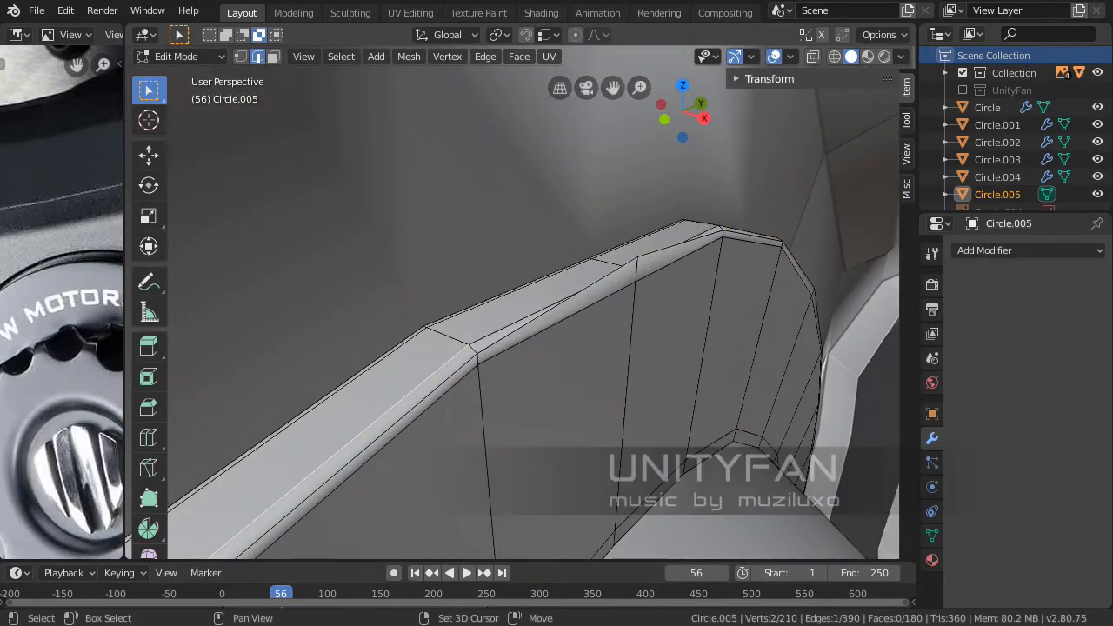
{"action": "left_click", "coordinate": [523, 319], "text": "alt"}
{"action": "middle_click_drag", "start_coordinate": [524, 319], "coordinate": [470, 228]}
{"action": "scroll", "coordinate": [551, 315], "scroll_direction": "up", "scroll_amount": 2}
{"action": "scroll", "coordinate": [552, 315], "scroll_direction": "down", "scroll_amount": 2}
{"action": "scroll", "coordinate": [513, 303], "scroll_direction": "down", "scroll_amount": 3}
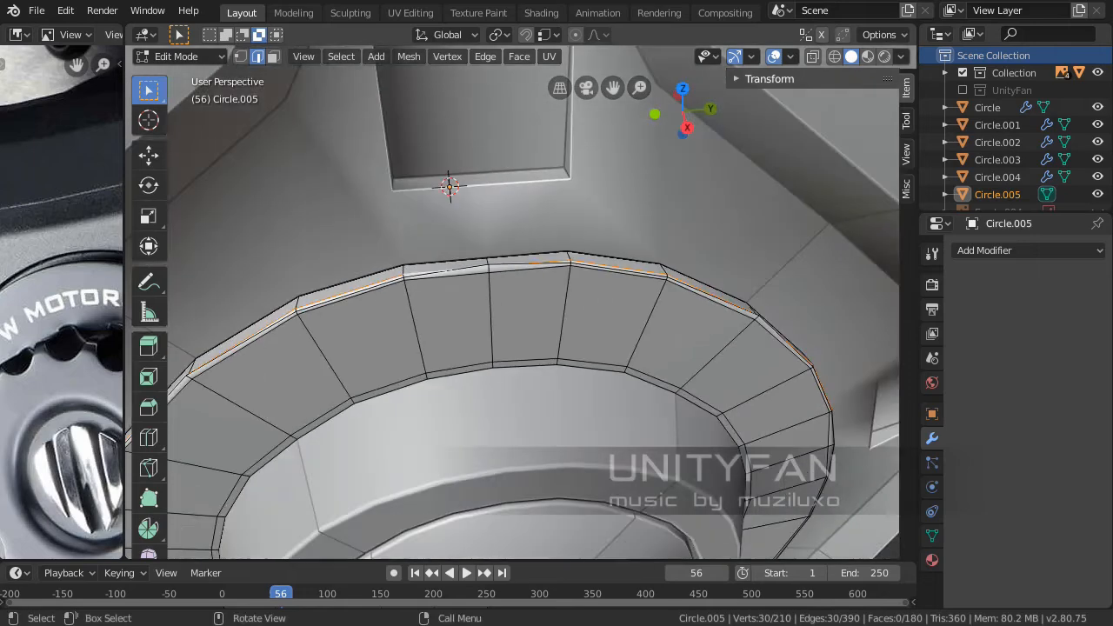
{"action": "middle_click_drag", "start_coordinate": [513, 303], "coordinate": [558, 225], "text": "shift"}
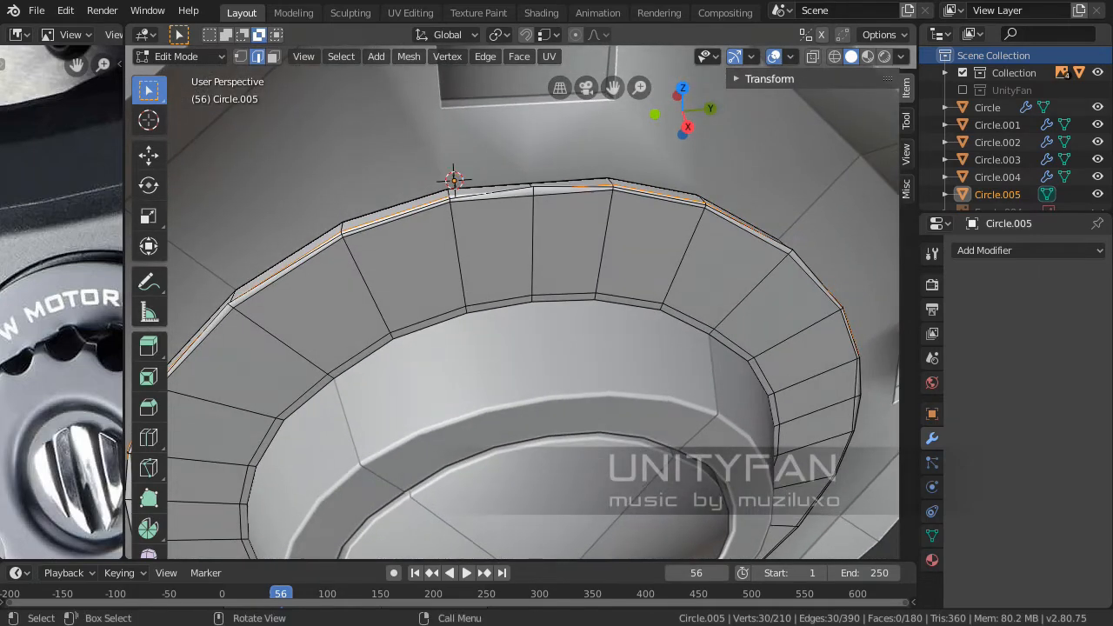
{"action": "key", "text": "shift+alt+s"}
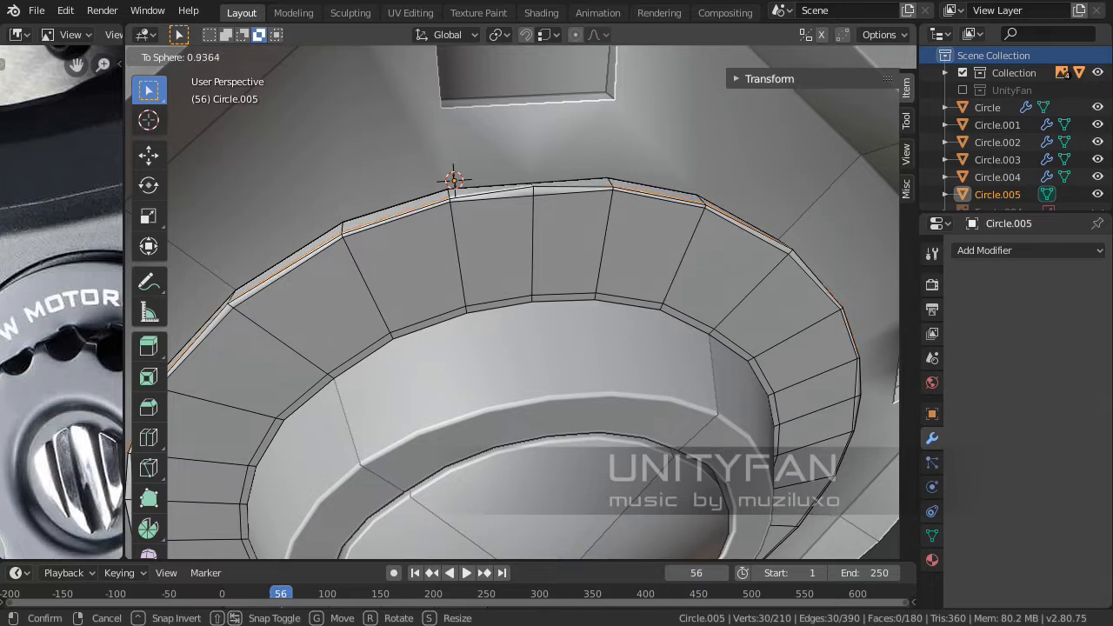
{"action": "key", "text": "Return"}
{"action": "key", "text": "shift+alt+s"}
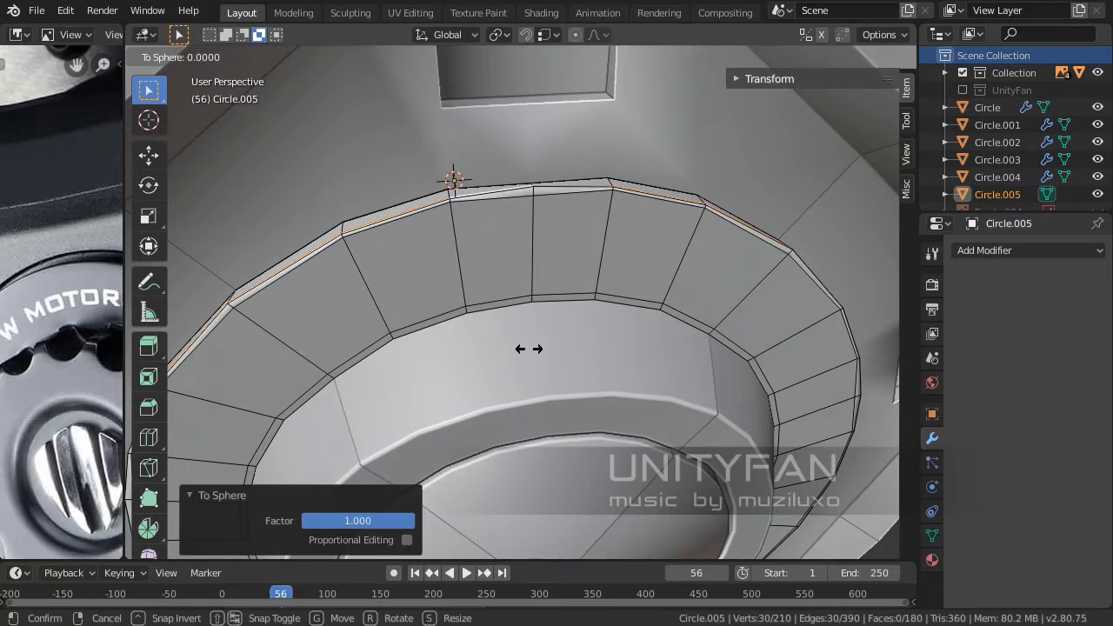
{"action": "left_click", "coordinate": [403, 412]}
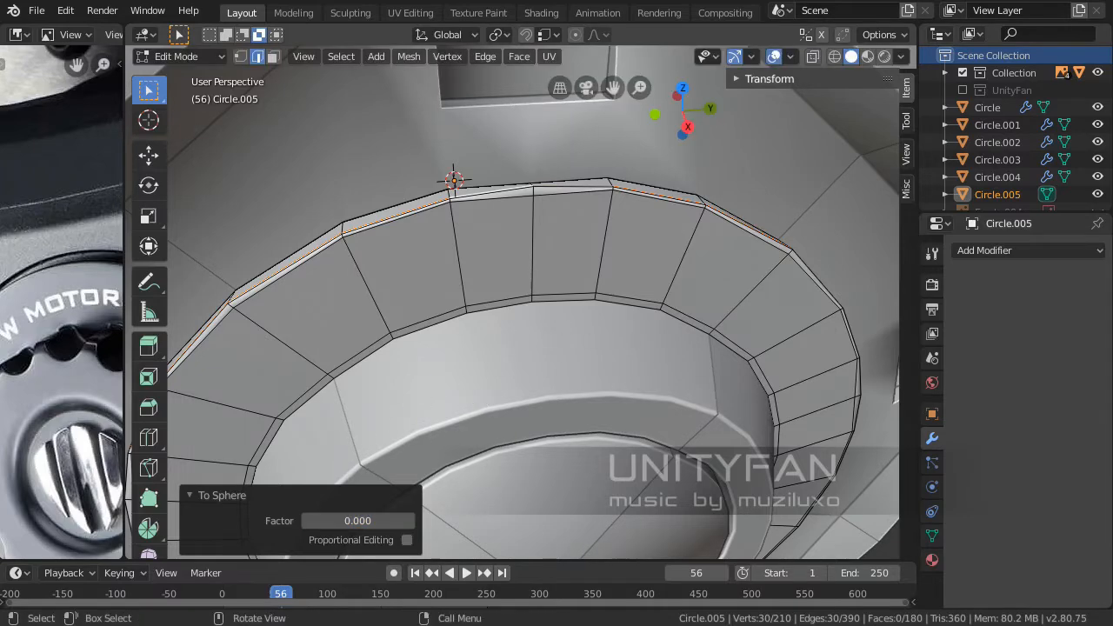
Round the front edge loop of the ring's outer bevel with To Sphere at factor 1.000, and return to Object Mode
{"action": "middle_click_drag", "start_coordinate": [403, 411], "coordinate": [375, 453]}
{"action": "scroll", "coordinate": [348, 426], "scroll_direction": "up", "scroll_amount": 2}
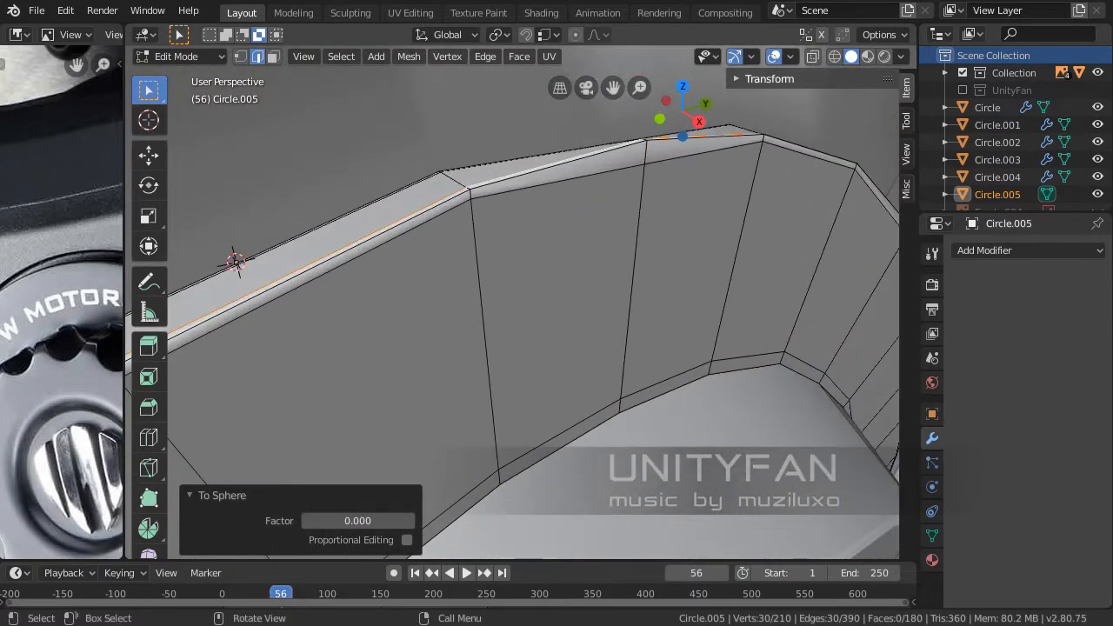
{"action": "left_click", "coordinate": [348, 262]}
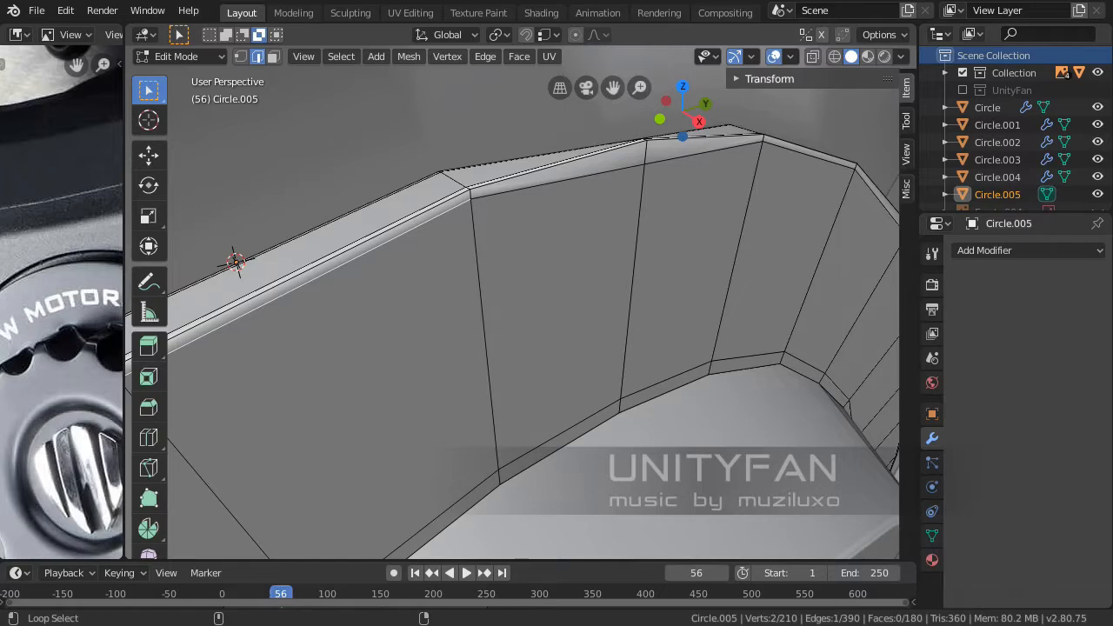
{"action": "left_click", "coordinate": [348, 262], "text": "alt"}
{"action": "scroll", "coordinate": [348, 262], "scroll_direction": "down", "scroll_amount": 1}
{"action": "middle_click_drag", "start_coordinate": [348, 262], "coordinate": [319, 239]}
{"action": "scroll", "coordinate": [317, 235], "scroll_direction": "down", "scroll_amount": 2}
{"action": "scroll", "coordinate": [316, 235], "scroll_direction": "up", "scroll_amount": 1}
{"action": "scroll", "coordinate": [316, 234], "scroll_direction": "up", "scroll_amount": 1}
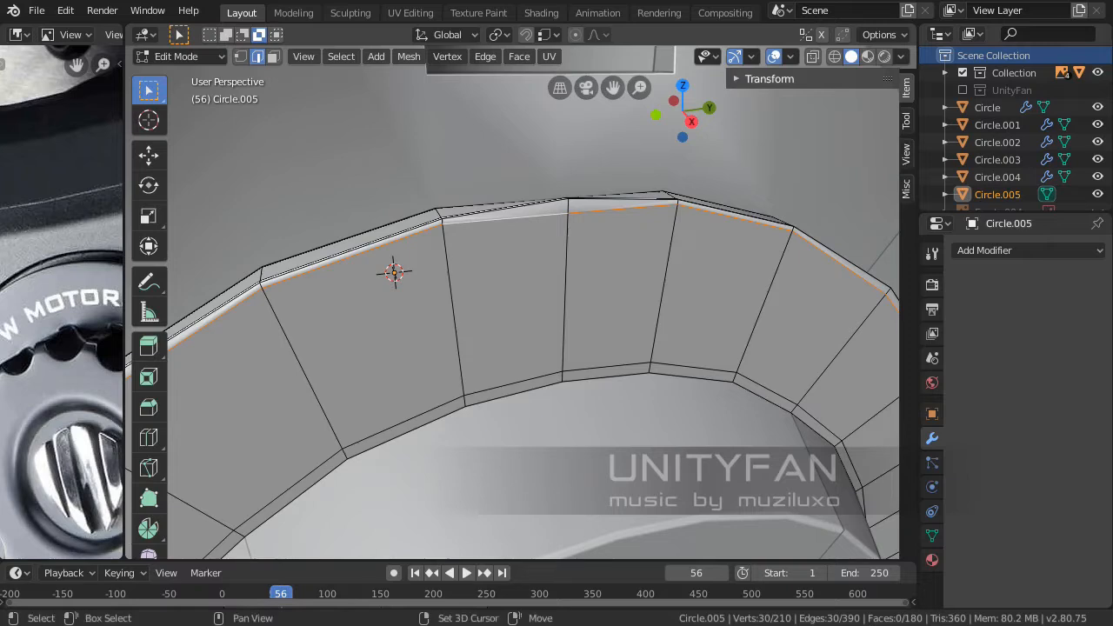
{"action": "key", "text": "shift+alt+s"}
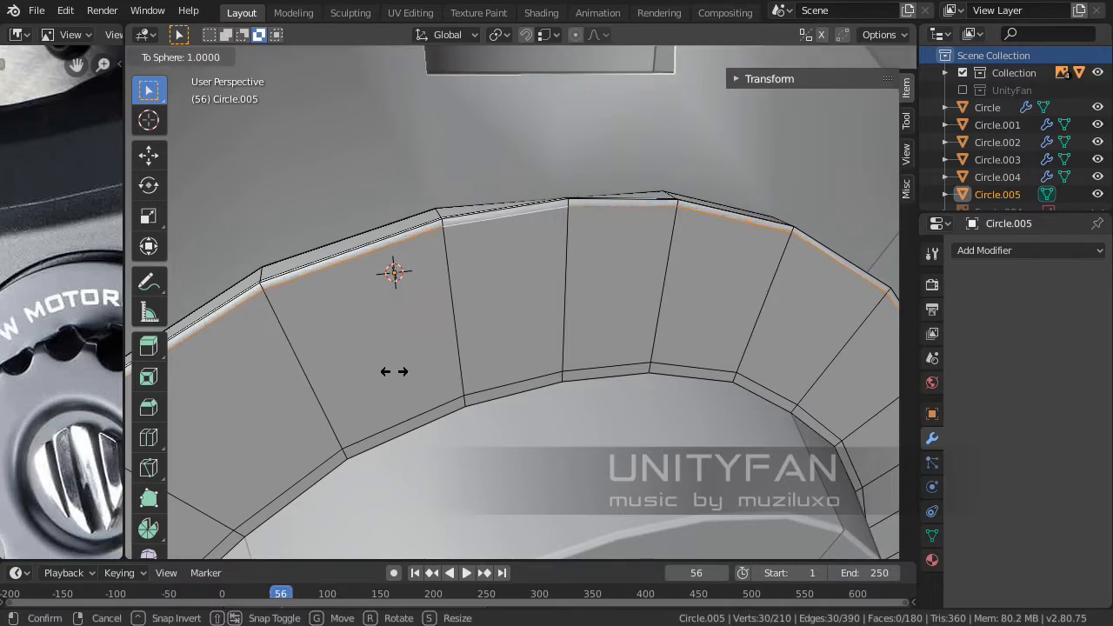
{"action": "left_click", "coordinate": [394, 371]}
{"action": "key", "text": "shift+alt+s"}
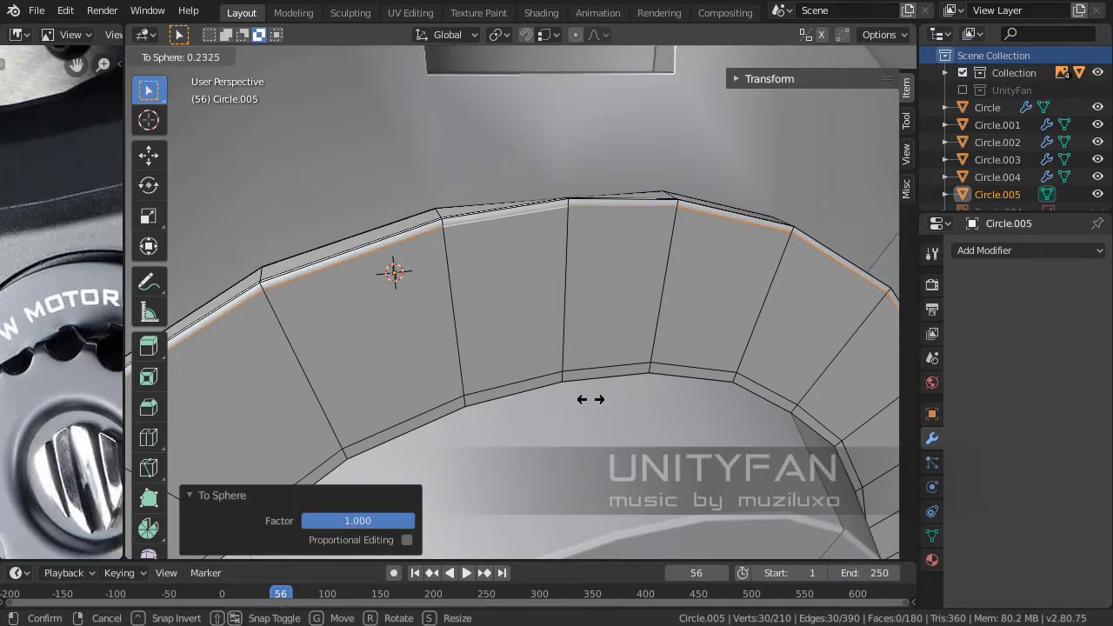
{"action": "right_click", "coordinate": [591, 399]}
{"action": "scroll", "coordinate": [591, 400], "scroll_direction": "down", "scroll_amount": 6}
{"action": "middle_click_drag", "start_coordinate": [590, 399], "coordinate": [609, 302]}
{"action": "key", "text": "Tab"}
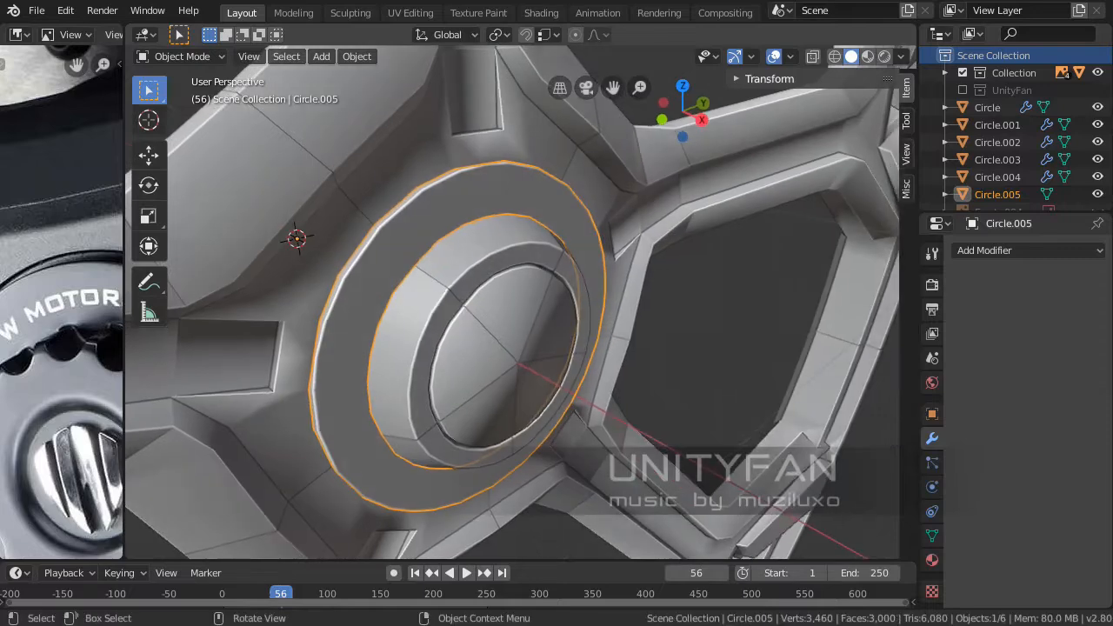
Select the rear edge loop on the flange ring's outer side wall and round it with To Sphere at factor 1.000
{"action": "scroll", "coordinate": [609, 302], "scroll_direction": "up", "scroll_amount": 4}
{"action": "middle_click_drag", "start_coordinate": [600, 235], "coordinate": [592, 335], "text": "shift"}
{"action": "scroll", "coordinate": [592, 335], "scroll_direction": "up", "scroll_amount": 2}
{"action": "key", "text": "Tab"}
{"action": "left_click", "coordinate": [581, 270], "text": "alt"}
{"action": "middle_click_drag", "start_coordinate": [581, 271], "coordinate": [550, 295]}
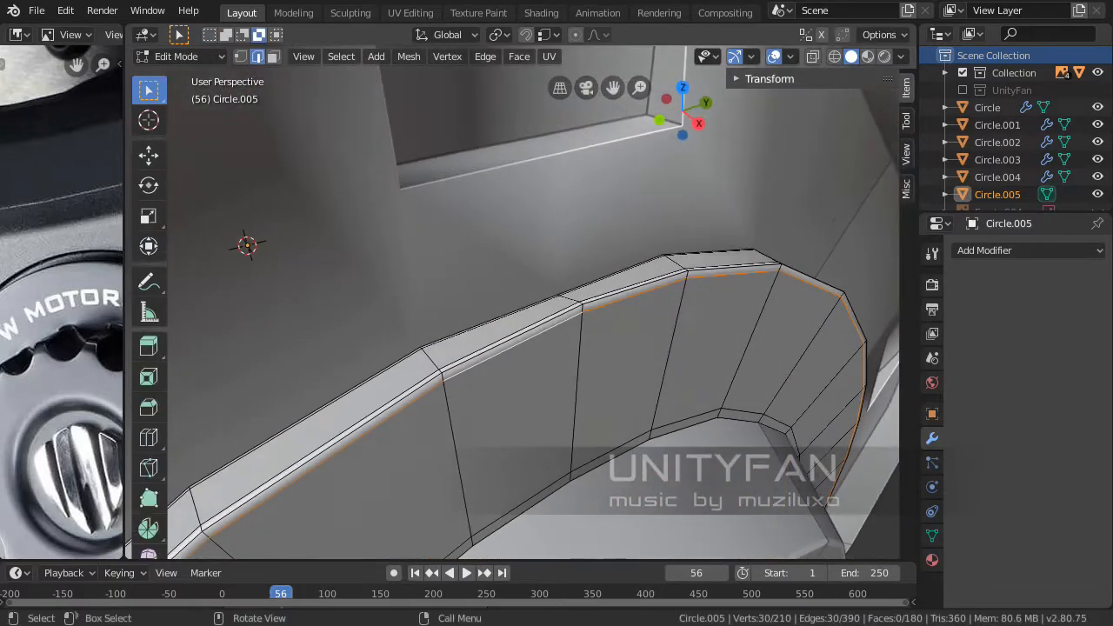
{"action": "scroll", "coordinate": [522, 304], "scroll_direction": "up", "scroll_amount": 5}
{"action": "left_click", "coordinate": [487, 334]}
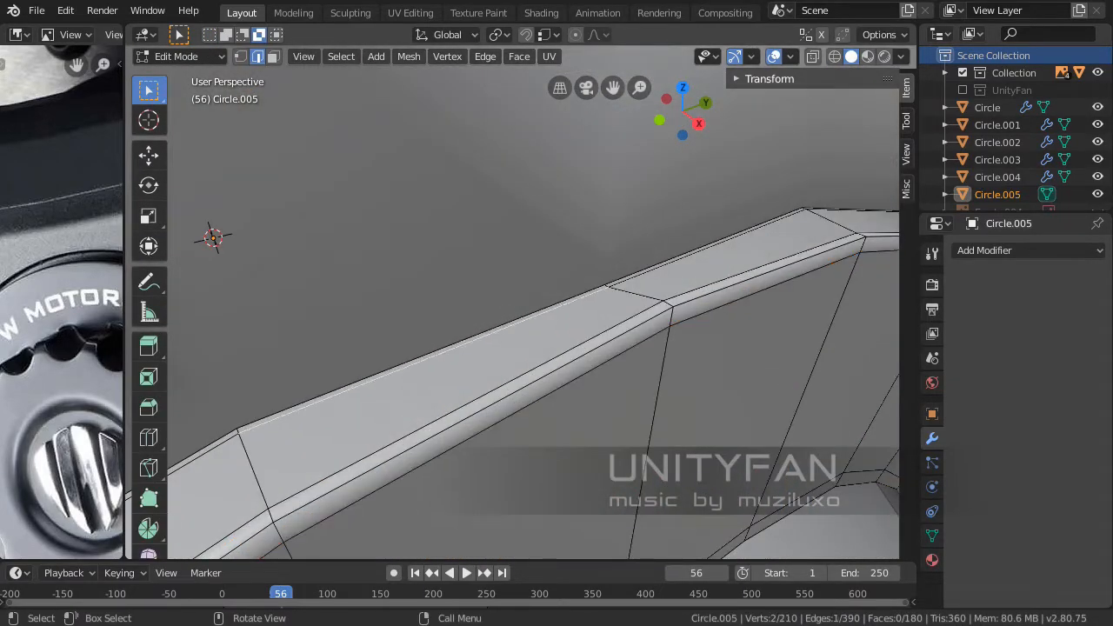
{"action": "left_click", "coordinate": [435, 351], "text": "alt"}
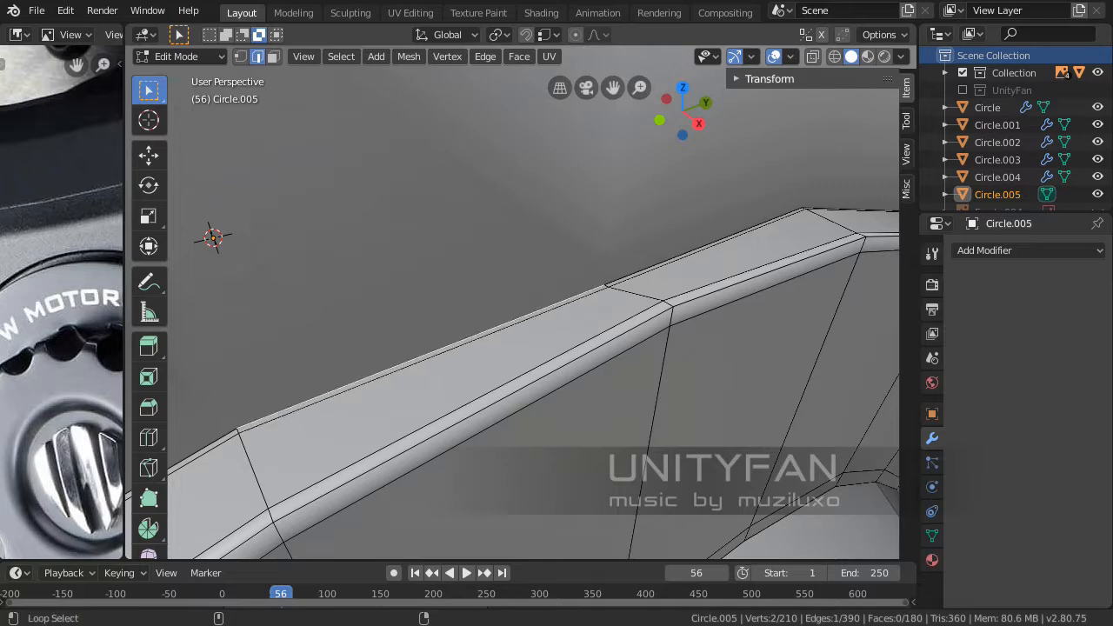
{"action": "left_click", "coordinate": [435, 350], "text": "alt"}
{"action": "scroll", "coordinate": [435, 350], "scroll_direction": "down", "scroll_amount": 7}
{"action": "middle_click_drag", "start_coordinate": [435, 350], "coordinate": [396, 339]}
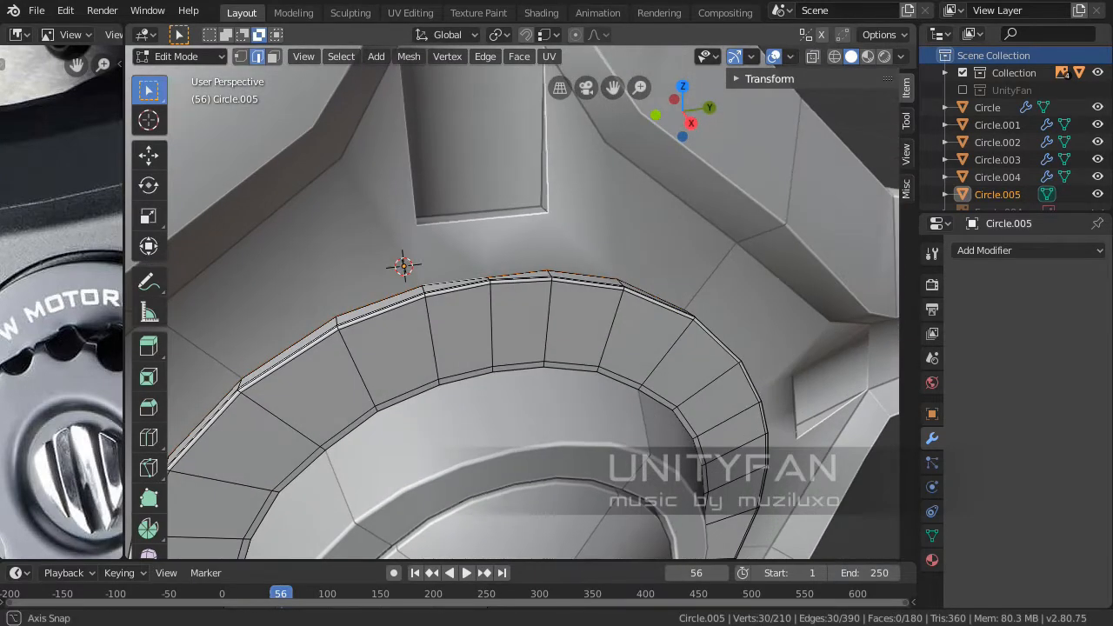
{"action": "key", "text": "shift+alt+s"}
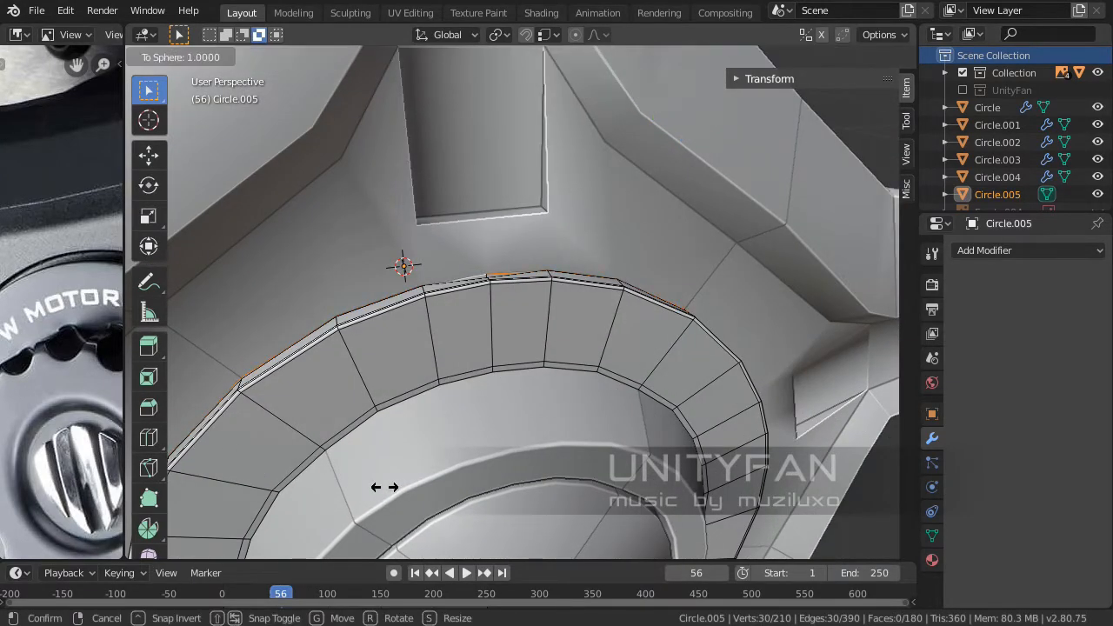
{"action": "left_click", "coordinate": [384, 488]}
{"action": "key", "text": "shift+alt+s"}
{"action": "right_click", "coordinate": [496, 436]}
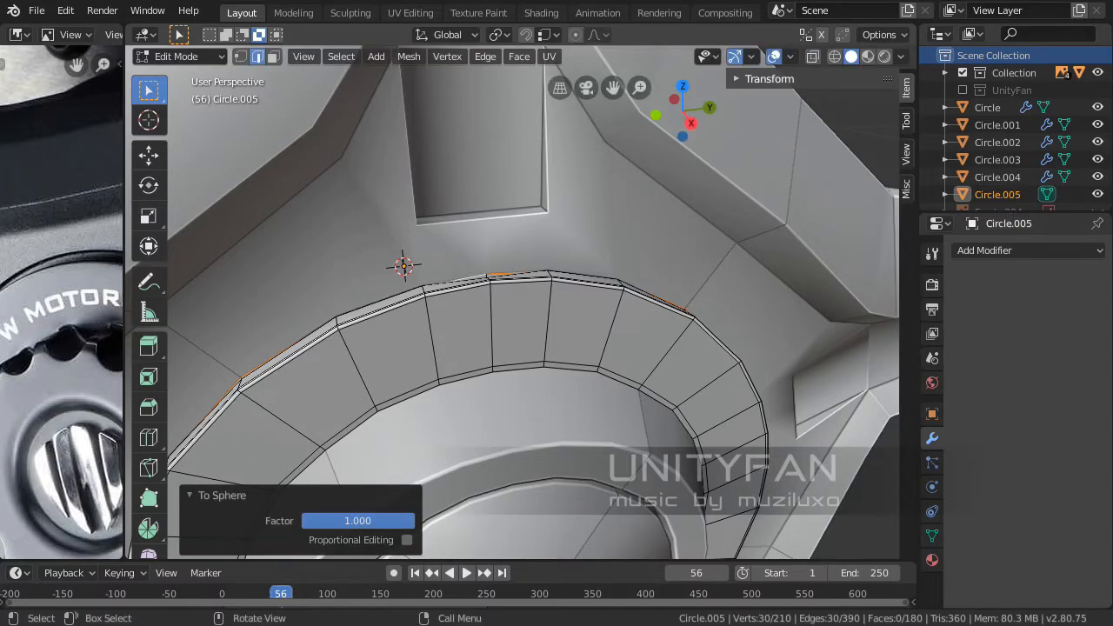
Round the remaining edge loop beside the ring's rear rim with To Sphere at factor 1.000, and return to Object Mode
{"action": "scroll", "coordinate": [497, 436], "scroll_direction": "up", "scroll_amount": 4}
{"action": "middle_click_drag", "start_coordinate": [497, 436], "coordinate": [557, 461]}
{"action": "scroll", "coordinate": [557, 461], "scroll_direction": "up", "scroll_amount": 3}
{"action": "left_click", "coordinate": [437, 365]}
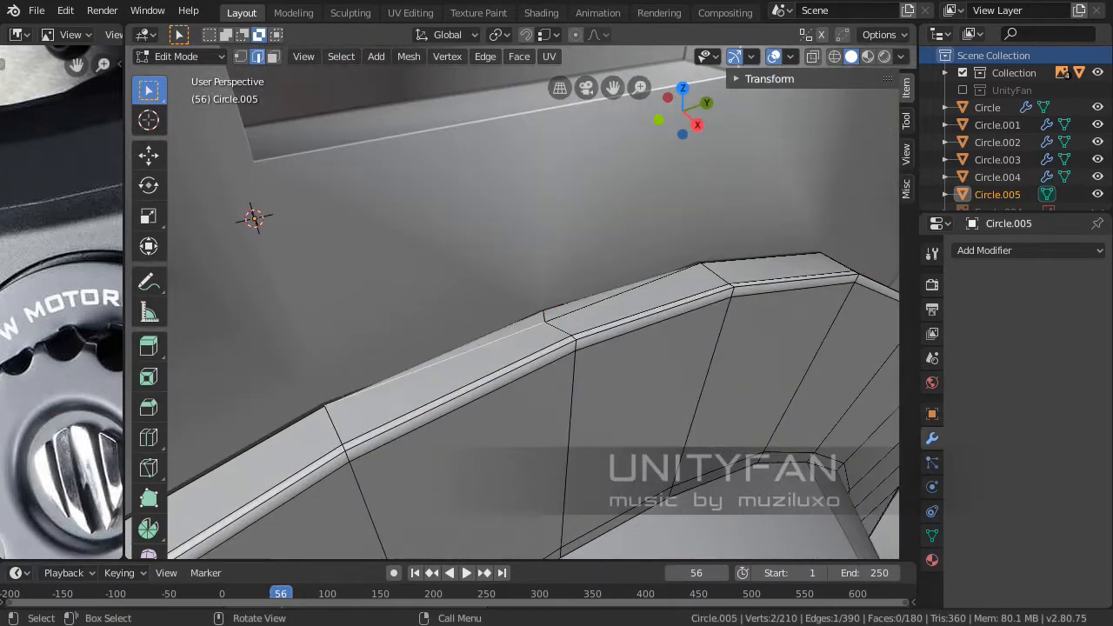
{"action": "left_click", "coordinate": [600, 294], "text": "alt"}
{"action": "scroll", "coordinate": [600, 294], "scroll_direction": "down", "scroll_amount": 6}
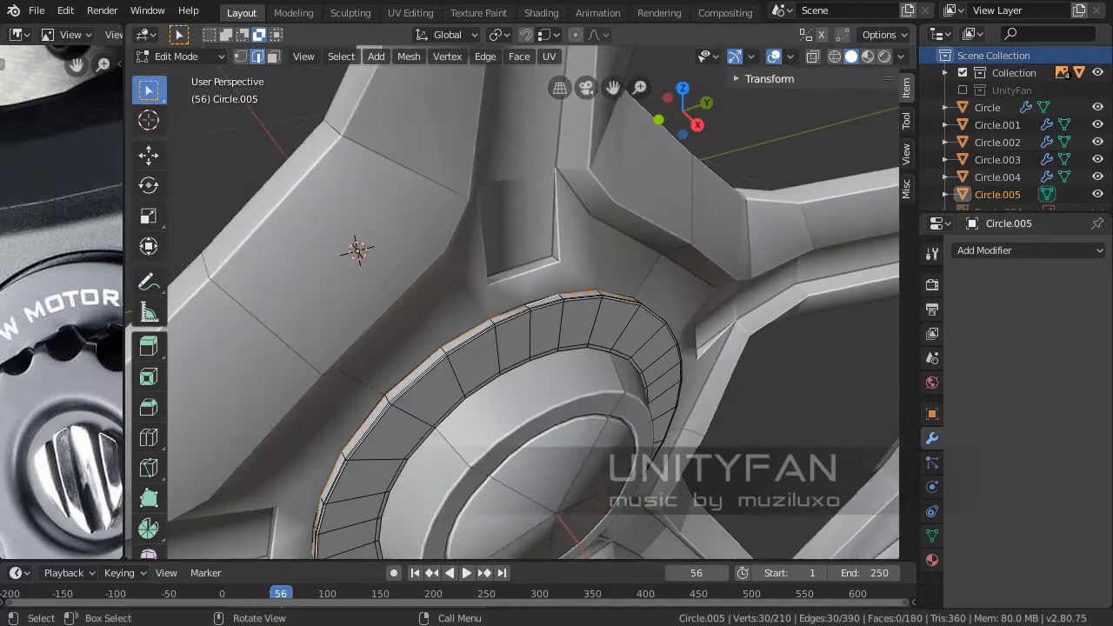
{"action": "middle_click_drag", "start_coordinate": [600, 294], "coordinate": [599, 280]}
{"action": "key", "text": "shift+alt+s"}
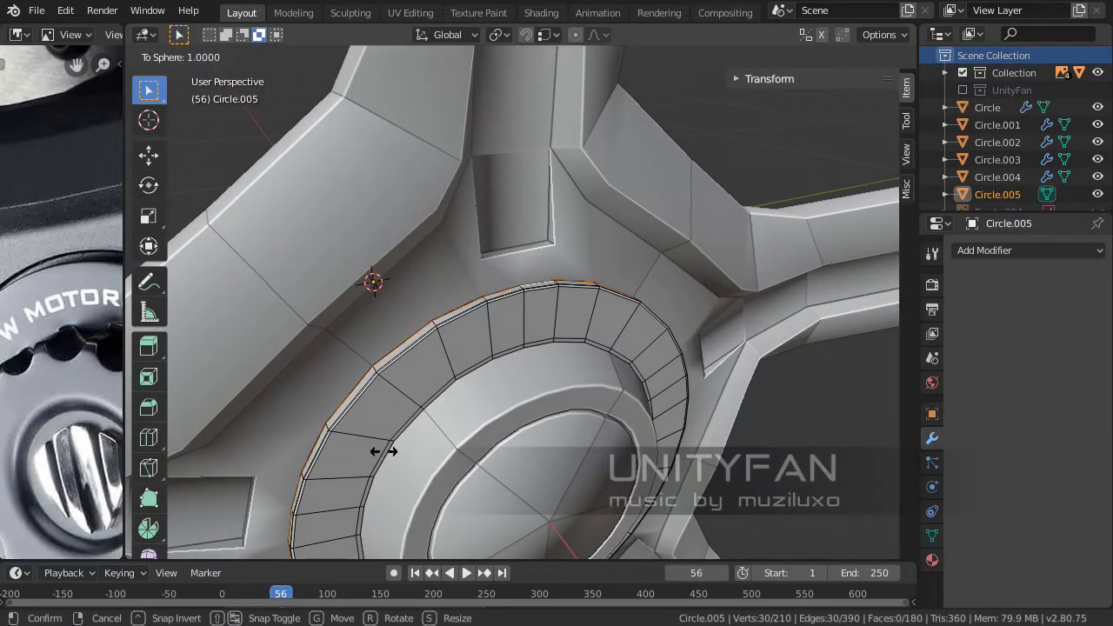
{"action": "left_click", "coordinate": [634, 443]}
{"action": "key", "text": "shift+alt+s"}
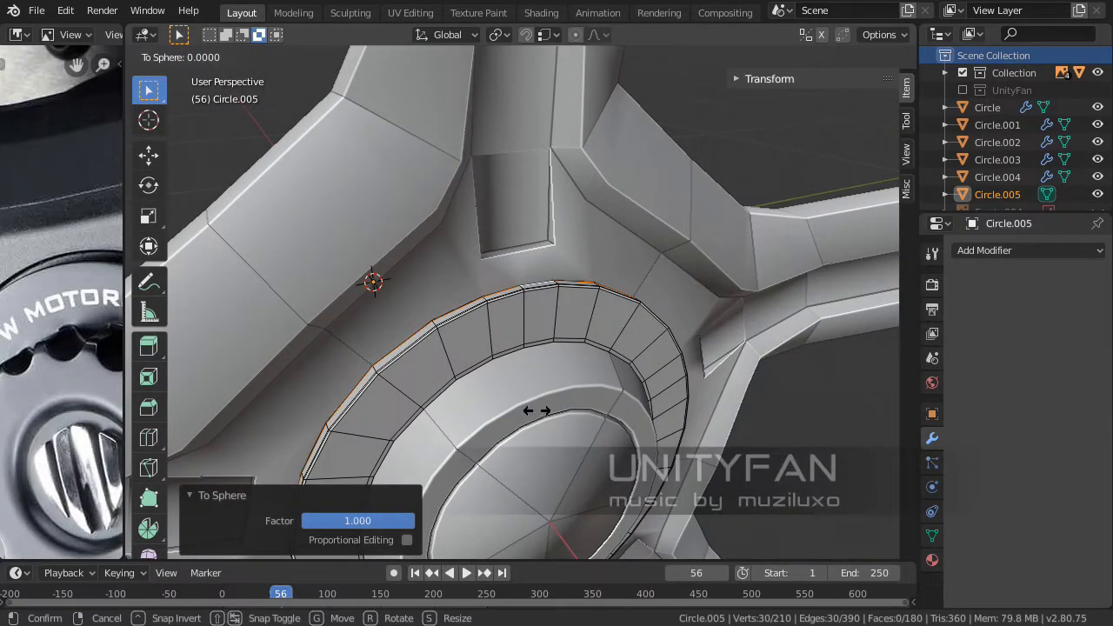
{"action": "right_click", "coordinate": [520, 376]}
{"action": "scroll", "coordinate": [520, 376], "scroll_direction": "up", "scroll_amount": 3}
{"action": "key", "text": "Tab"}
Deselect everything and examine the rounded flange ring and hub from several angles, close up and within the whole wheel
{"action": "middle_click_drag", "start_coordinate": [519, 375], "coordinate": [418, 365]}
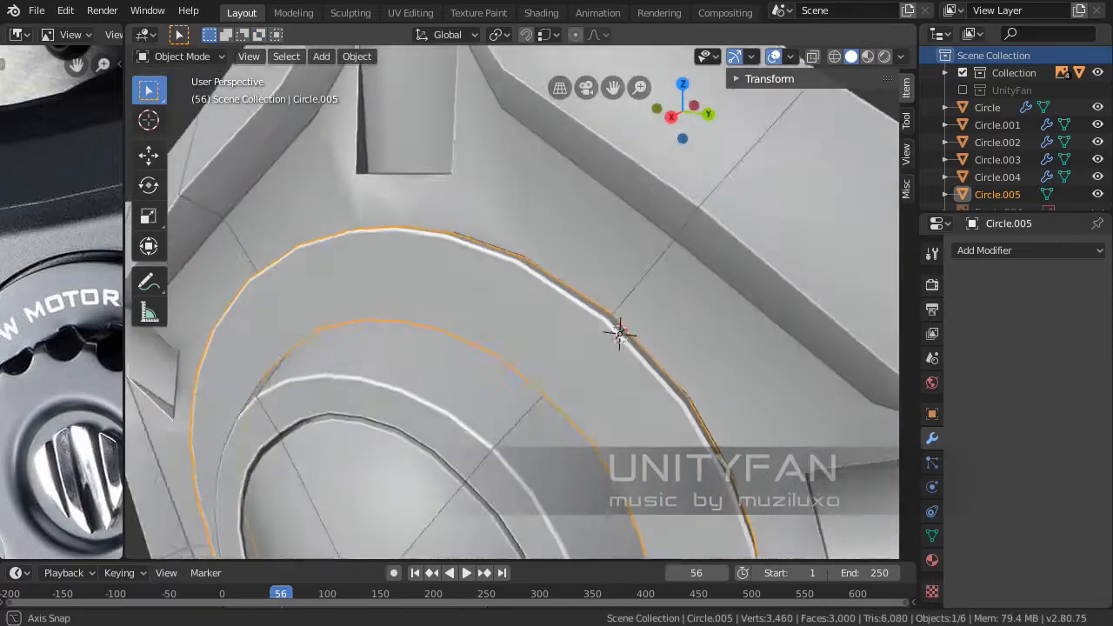
{"action": "middle_click_drag", "start_coordinate": [514, 348], "coordinate": [517, 324]}
{"action": "scroll", "coordinate": [538, 372], "scroll_direction": "up", "scroll_amount": 3}
{"action": "scroll", "coordinate": [536, 352], "scroll_direction": "down", "scroll_amount": 7}
{"action": "scroll", "coordinate": [536, 351], "scroll_direction": "down", "scroll_amount": 1}
{"action": "key", "text": "alt+a"}
{"action": "scroll", "coordinate": [535, 351], "scroll_direction": "up", "scroll_amount": 2}
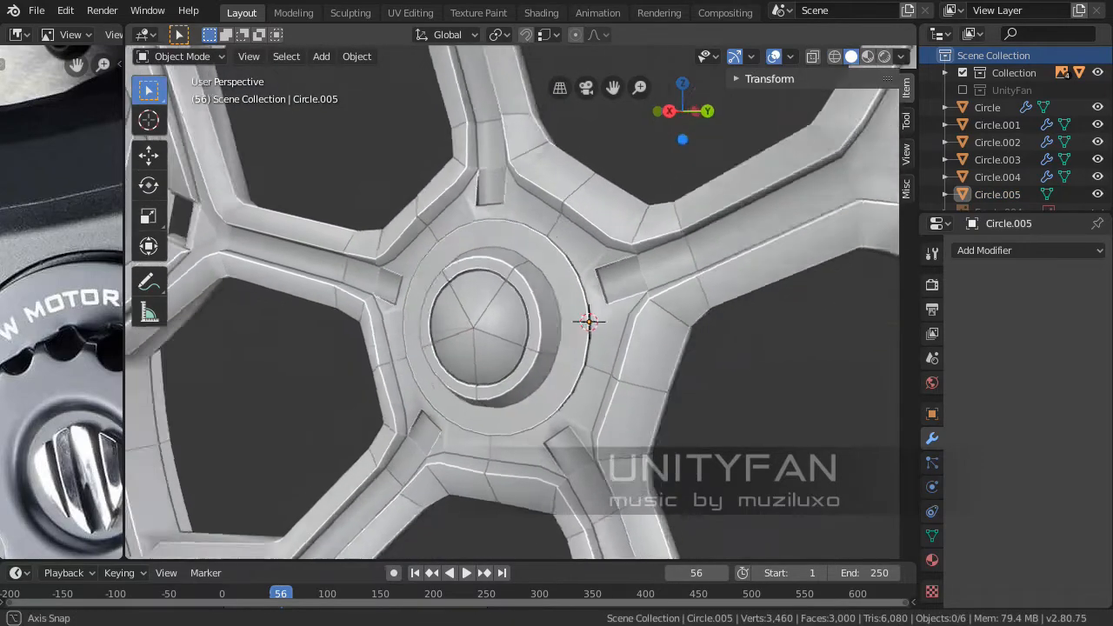
{"action": "middle_click_drag", "start_coordinate": [589, 322], "coordinate": [503, 259]}
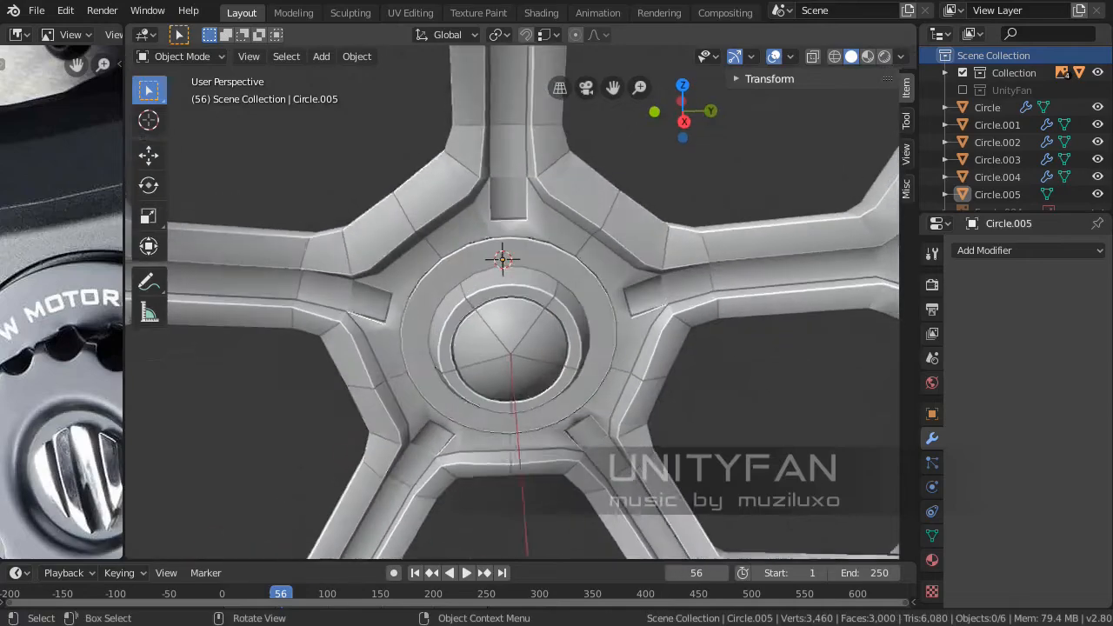
{"action": "scroll", "coordinate": [513, 303], "scroll_direction": "up", "scroll_amount": 3}
{"action": "middle_click_drag", "start_coordinate": [513, 302], "coordinate": [433, 296]}
{"action": "scroll", "coordinate": [513, 303], "scroll_direction": "down", "scroll_amount": 1}
{"action": "scroll", "coordinate": [512, 303], "scroll_direction": "down", "scroll_amount": 5}
{"action": "scroll", "coordinate": [512, 303], "scroll_direction": "down", "scroll_amount": 4}
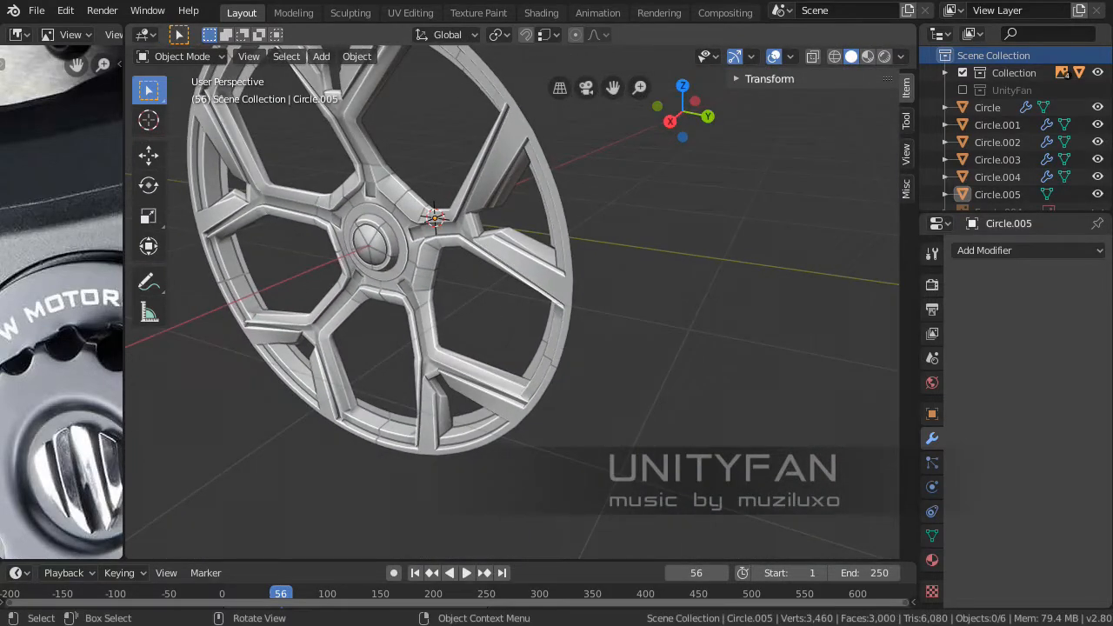
{"action": "middle_click_drag", "start_coordinate": [512, 303], "coordinate": [352, 303]}
{"action": "scroll", "coordinate": [513, 303], "scroll_direction": "up", "scroll_amount": 2}
{"action": "scroll", "coordinate": [512, 302], "scroll_direction": "up", "scroll_amount": 3}
{"action": "scroll", "coordinate": [512, 303], "scroll_direction": "up", "scroll_amount": 2}
{"action": "scroll", "coordinate": [513, 303], "scroll_direction": "down", "scroll_amount": 3}
{"action": "scroll", "coordinate": [513, 303], "scroll_direction": "down", "scroll_amount": 3}
Add a mesh circle at the world origin and set its vertex count to 18
{"action": "middle_click_drag", "start_coordinate": [512, 303], "coordinate": [422, 316]}
{"action": "scroll", "coordinate": [513, 303], "scroll_direction": "up", "scroll_amount": 2}
{"action": "key", "text": "shift+a"}
{"action": "mouse_move", "coordinate": [557, 271]}
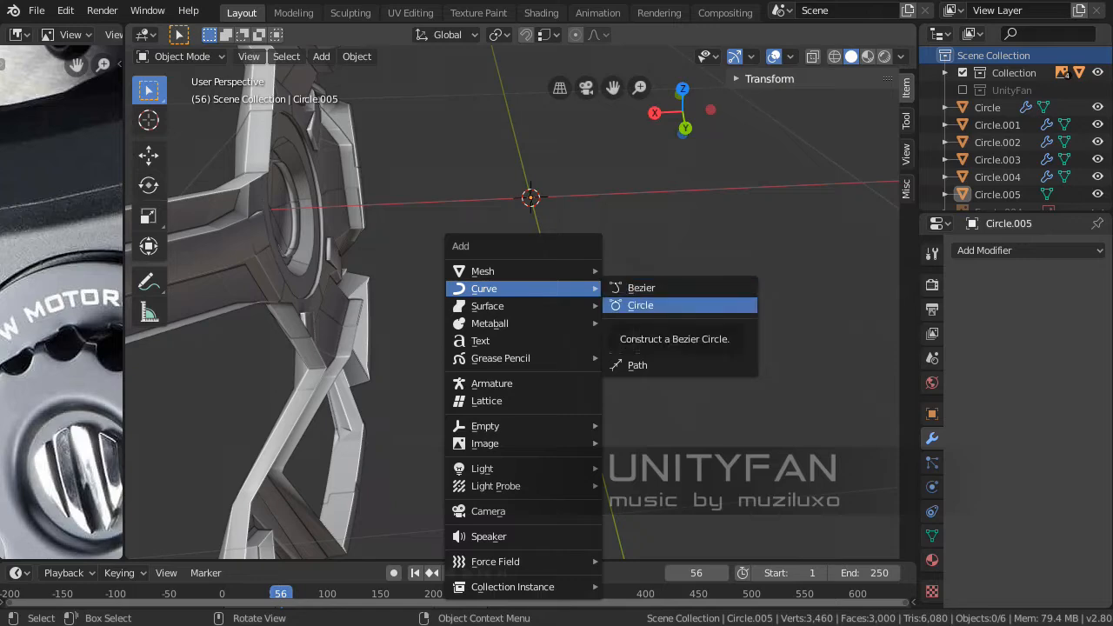
{"action": "mouse_move", "coordinate": [522, 271]}
{"action": "left_click", "coordinate": [641, 305]}
{"action": "scroll", "coordinate": [641, 305], "scroll_direction": "down", "scroll_amount": 2}
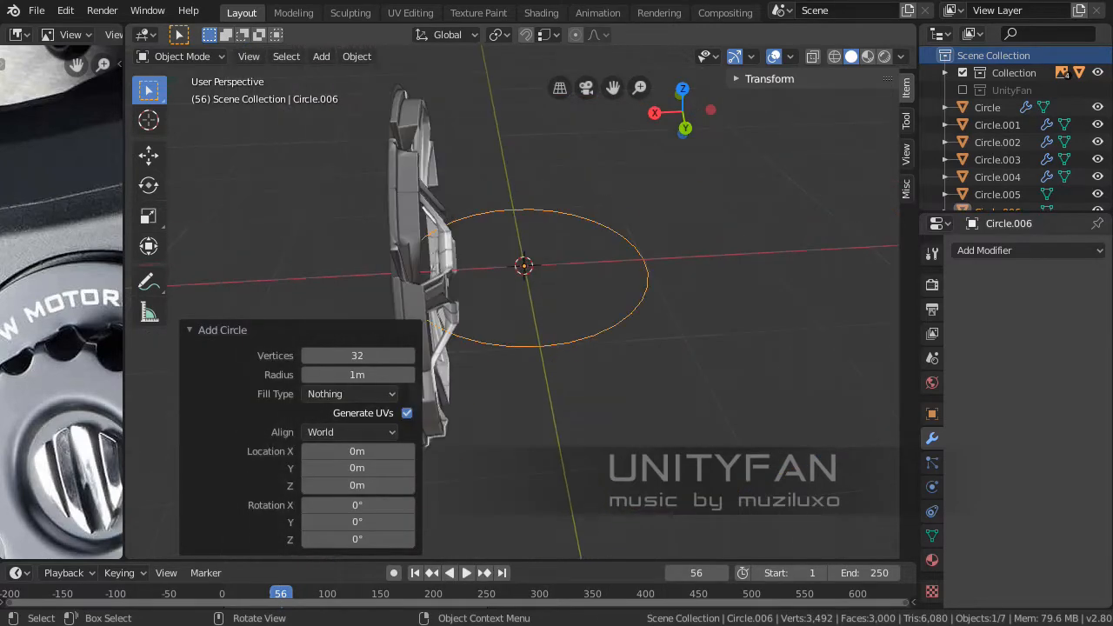
{"action": "middle_click_drag", "start_coordinate": [641, 305], "coordinate": [607, 316]}
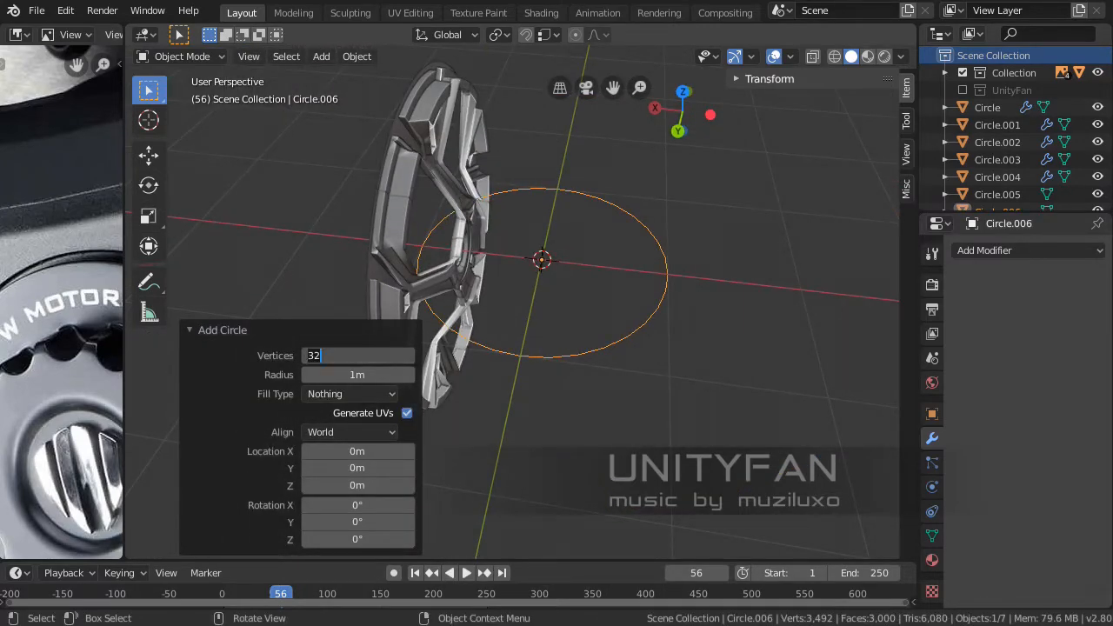
{"action": "type", "text": "24"}
{"action": "key", "text": "Return"}
{"action": "type", "text": "18"}
{"action": "key", "text": "Return"}
{"action": "scroll", "coordinate": [557, 287], "scroll_direction": "down", "scroll_amount": 2}
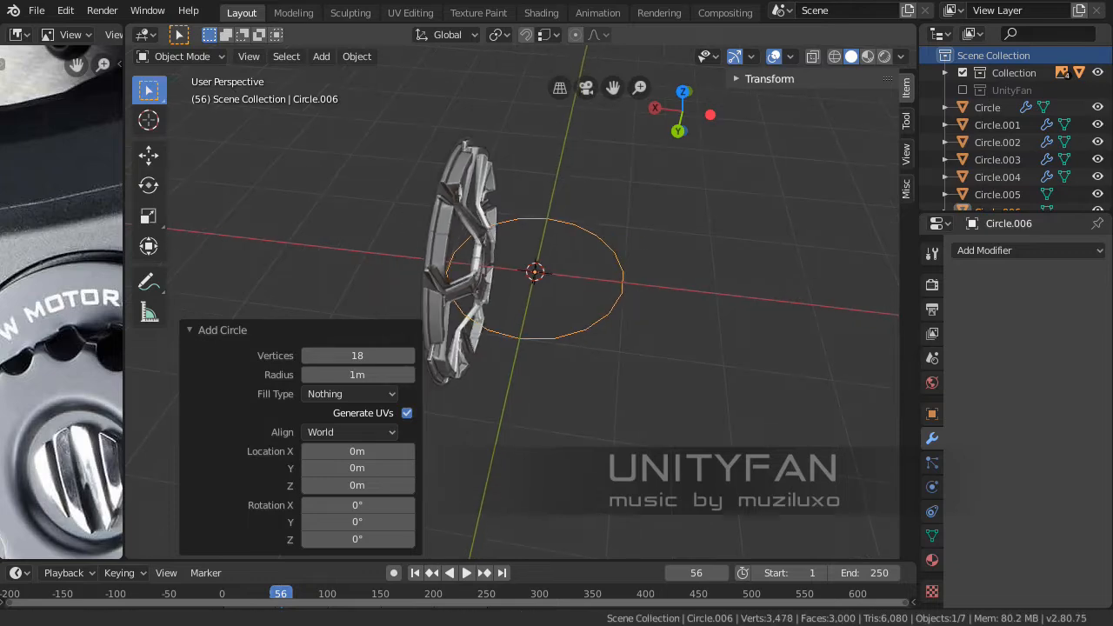
Move the new circle -1.81 m along X, clear of the wheel
{"action": "middle_click_drag", "start_coordinate": [557, 287], "coordinate": [519, 298], "text": "shift"}
{"action": "scroll", "coordinate": [518, 299], "scroll_direction": "up", "scroll_amount": 2}
{"action": "key", "text": "shift+space"}
{"action": "key", "text": "g"}
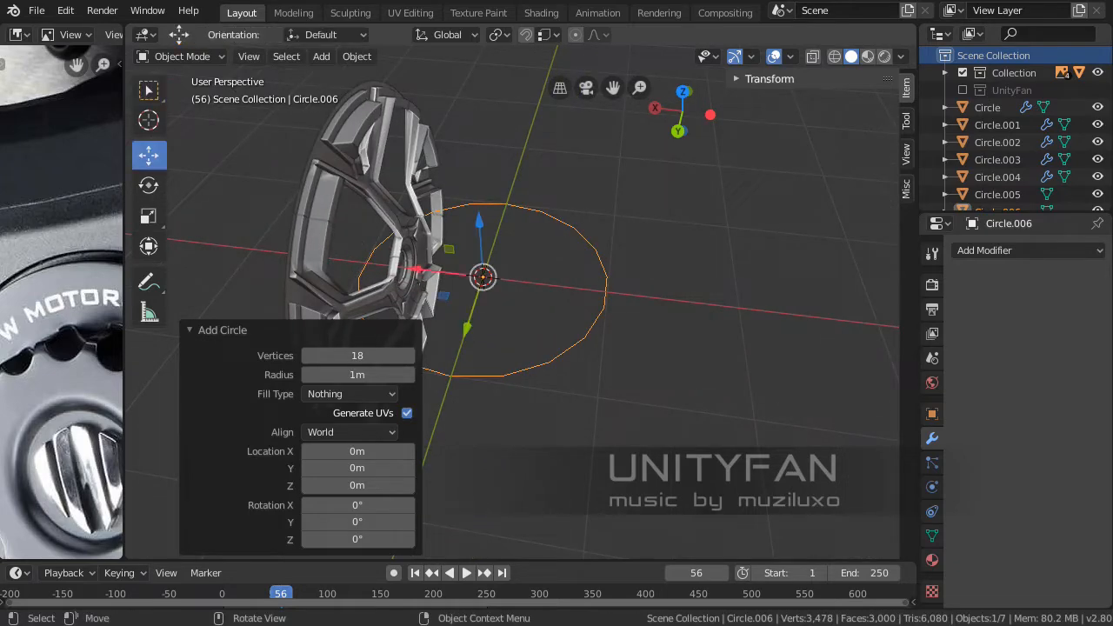
{"action": "left_click_drag", "start_coordinate": [418, 270], "coordinate": [648, 297]}
{"action": "middle_click_drag", "start_coordinate": [648, 297], "coordinate": [530, 260], "text": "shift"}
{"action": "scroll", "coordinate": [531, 260], "scroll_direction": "up", "scroll_amount": 2}
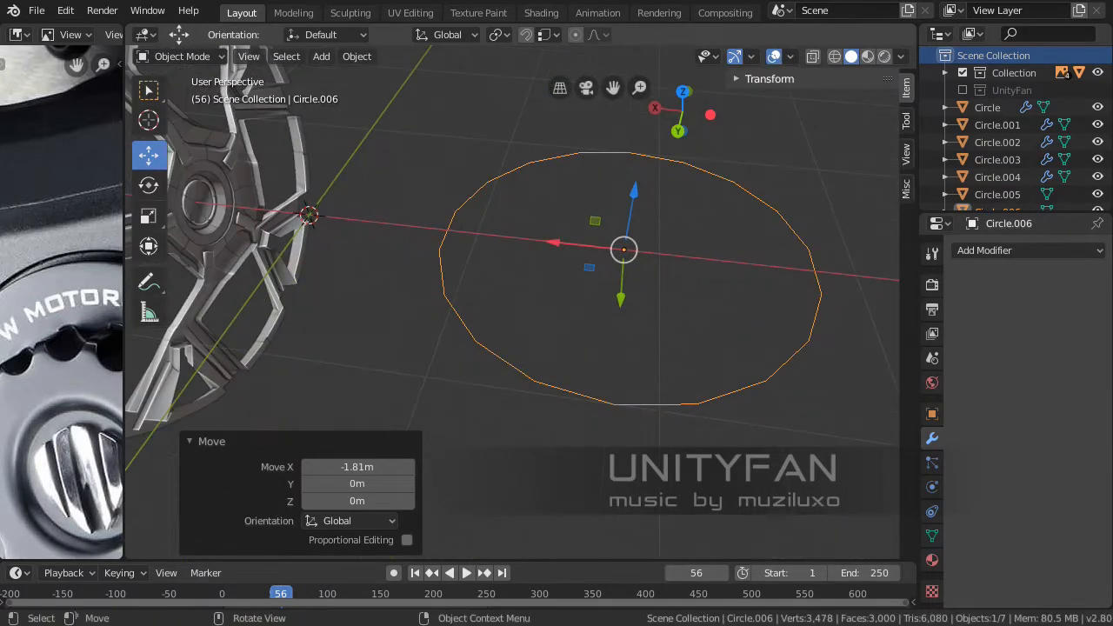
{"action": "left_click", "coordinate": [190, 442]}
In Edit Mode with vertex selection, pull two neighbouring vertices of the circle inward to start distorting its outline
{"action": "key", "text": "Tab"}
{"action": "middle_click_drag", "start_coordinate": [623, 250], "coordinate": [505, 288], "text": "shift"}
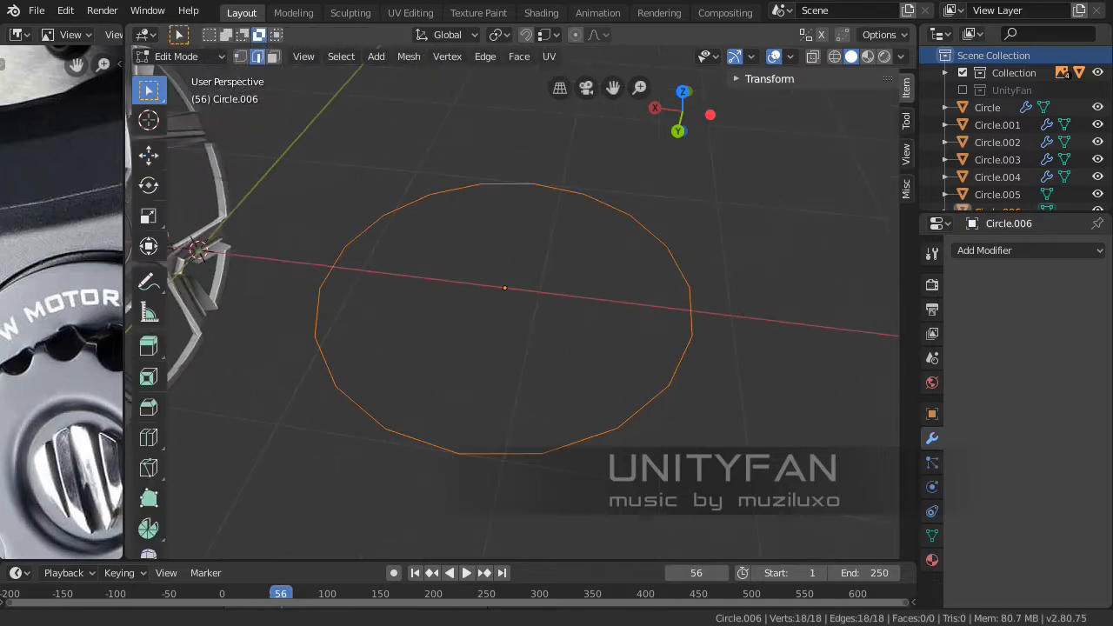
{"action": "key", "text": "1"}
{"action": "left_click", "coordinate": [618, 428]}
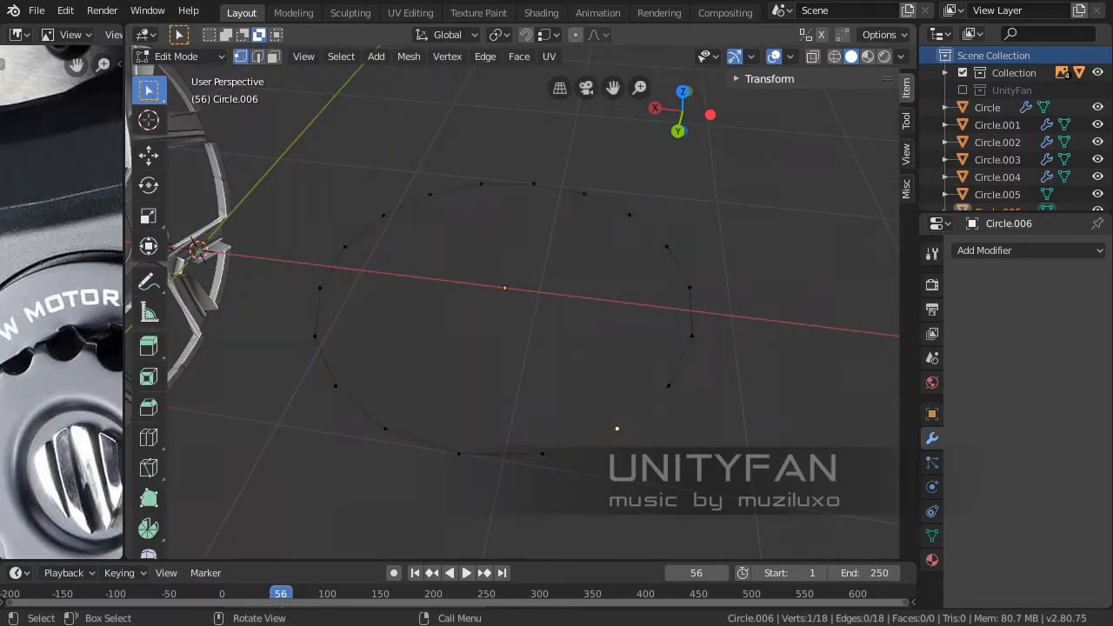
{"action": "middle_click_drag", "start_coordinate": [617, 428], "coordinate": [638, 450]}
{"action": "key", "text": "g"}
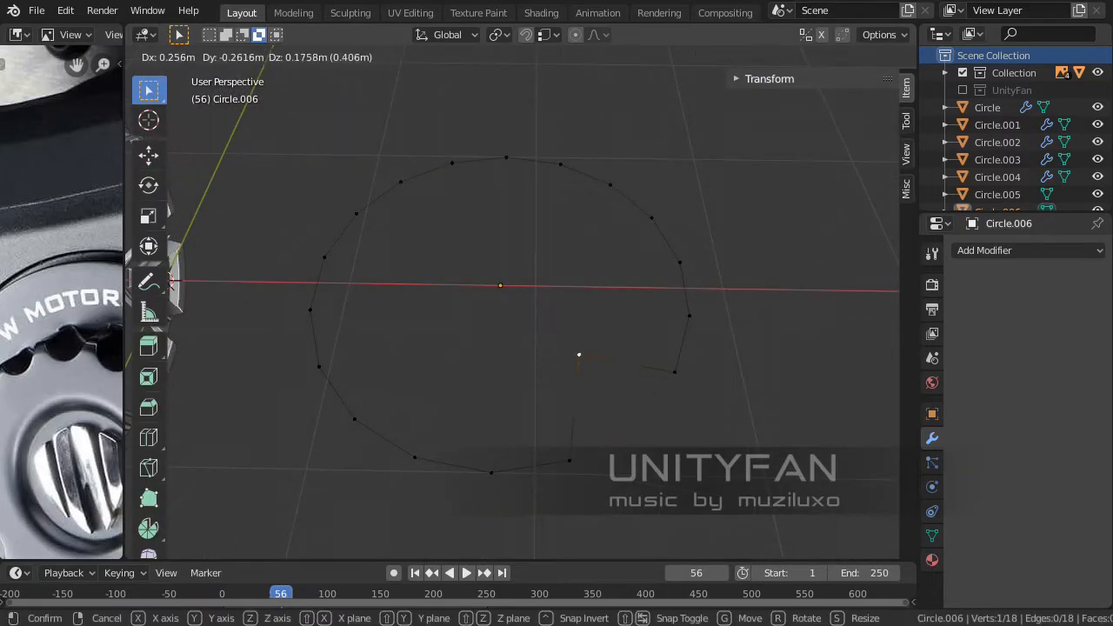
{"action": "left_click", "coordinate": [580, 353]}
{"action": "left_click", "coordinate": [675, 372]}
{"action": "key", "text": "g"}
{"action": "left_click", "coordinate": [622, 311]}
Pull the next two vertices along the dented part of the circle inward as well
{"action": "left_click", "coordinate": [568, 461]}
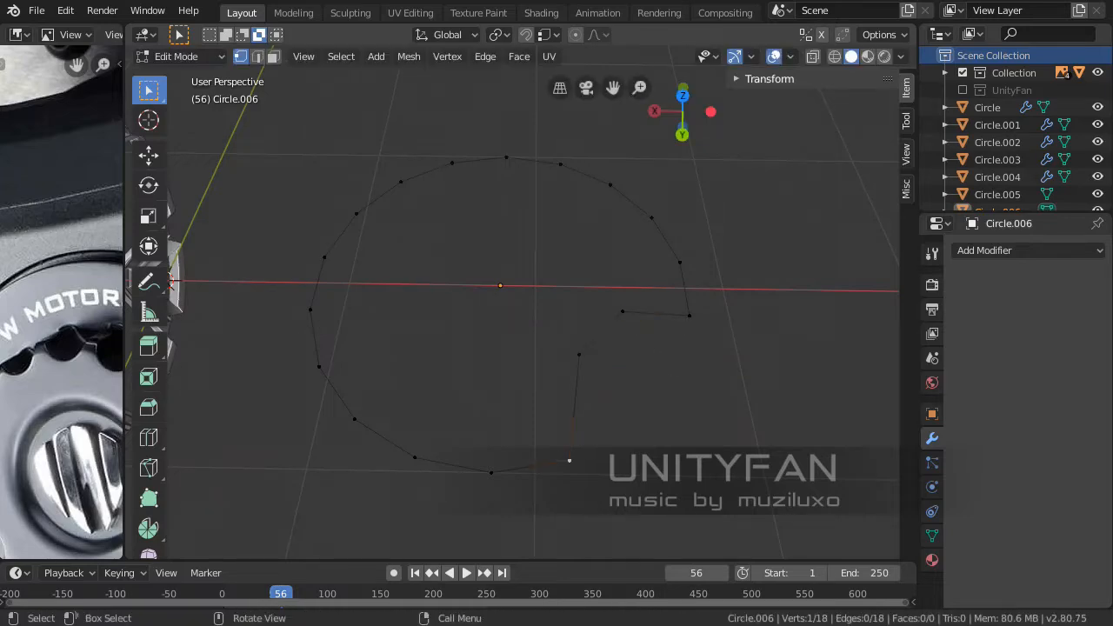
{"action": "key", "text": "g"}
{"action": "left_click", "coordinate": [505, 405]}
{"action": "left_click", "coordinate": [491, 471]}
{"action": "key", "text": "g"}
{"action": "left_click", "coordinate": [470, 428]}
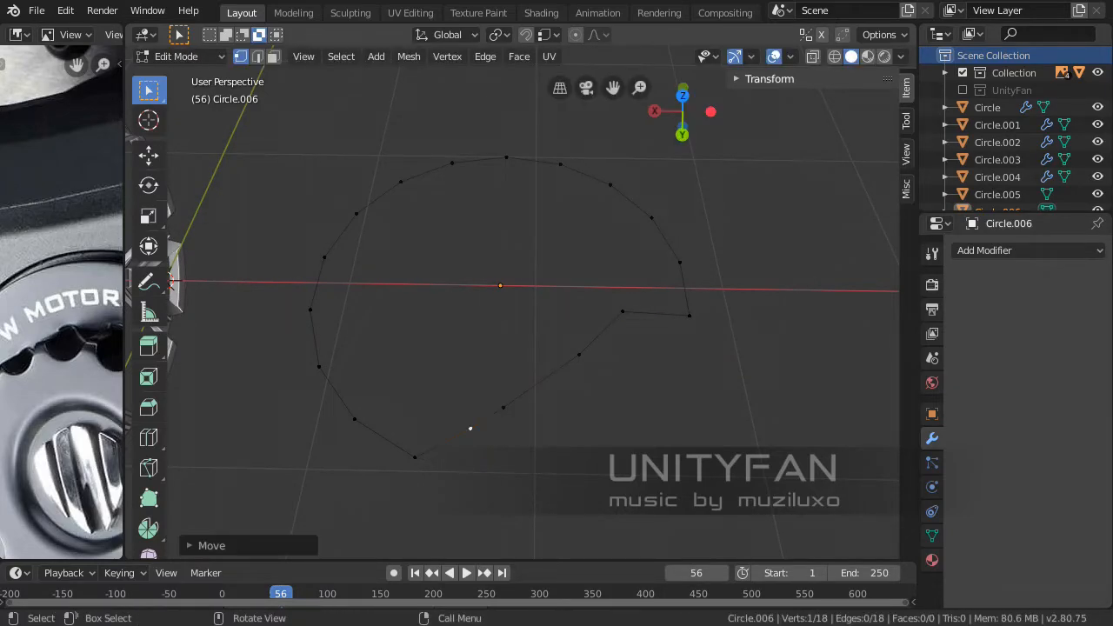
Pull one vertex on the circle's far side inward and two other vertices on that side outward
{"action": "left_click", "coordinate": [611, 185]}
{"action": "key", "text": "g"}
{"action": "left_click", "coordinate": [562, 238]}
{"action": "middle_click_drag", "start_coordinate": [562, 238], "coordinate": [529, 330]}
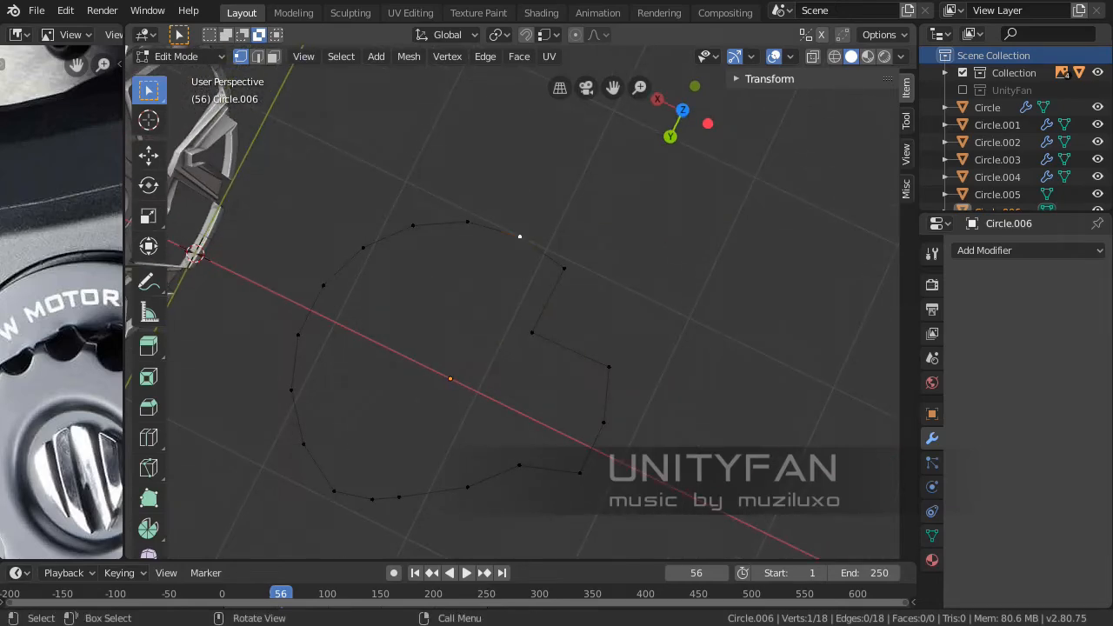
{"action": "key", "text": "g"}
{"action": "left_click", "coordinate": [513, 173]}
{"action": "left_click", "coordinate": [468, 222]}
{"action": "key", "text": "g"}
{"action": "left_click", "coordinate": [418, 156]}
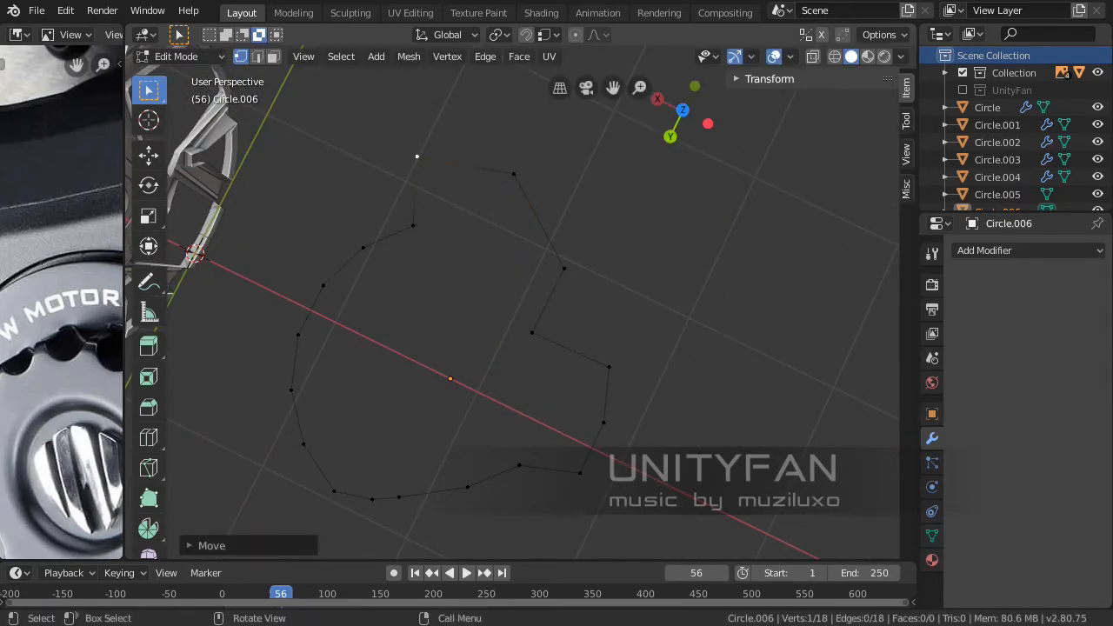
Select all vertices of the distorted circle and apply To Sphere to them
{"action": "key", "text": "a"}
{"action": "middle_click_drag", "start_coordinate": [417, 156], "coordinate": [765, 122]}
{"action": "scroll", "coordinate": [522, 296], "scroll_direction": "up", "scroll_amount": 3}
{"action": "middle_click_drag", "start_coordinate": [504, 296], "coordinate": [635, 313], "text": "shift"}
{"action": "scroll", "coordinate": [522, 302], "scroll_direction": "down", "scroll_amount": 3}
{"action": "middle_click_drag", "start_coordinate": [557, 296], "coordinate": [574, 317]}
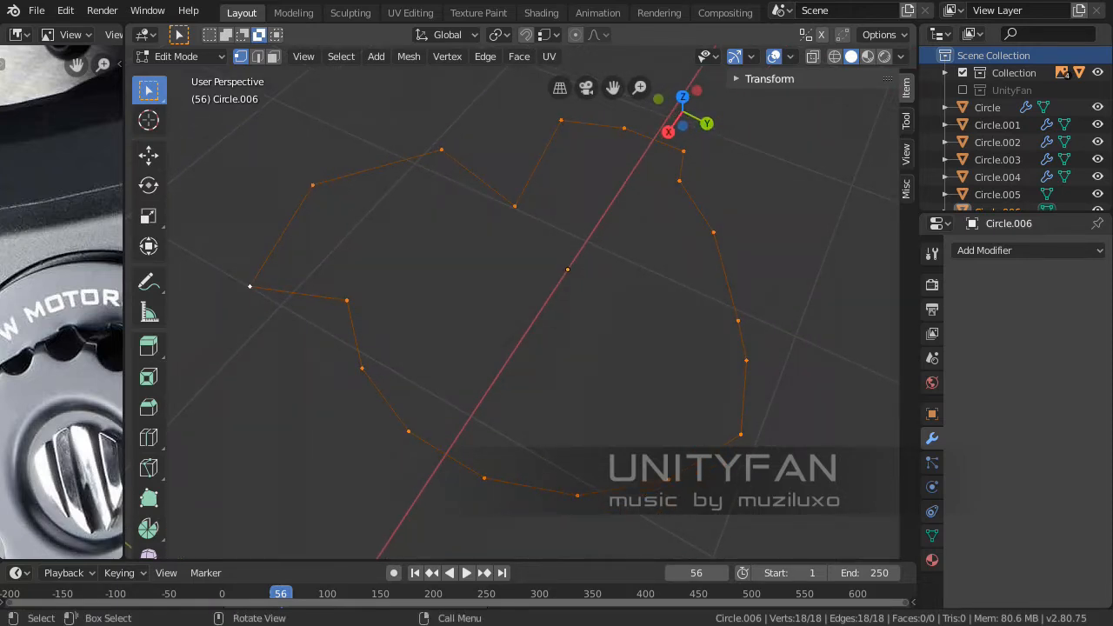
{"action": "middle_click_drag", "start_coordinate": [574, 318], "coordinate": [519, 275]}
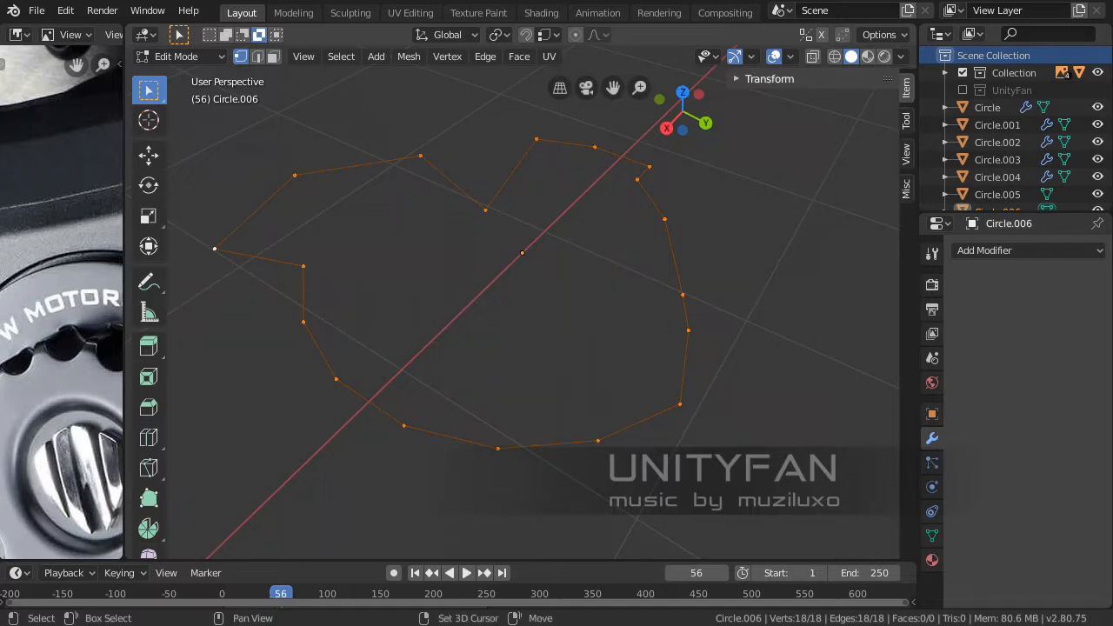
{"action": "key", "text": "shift+alt+s"}
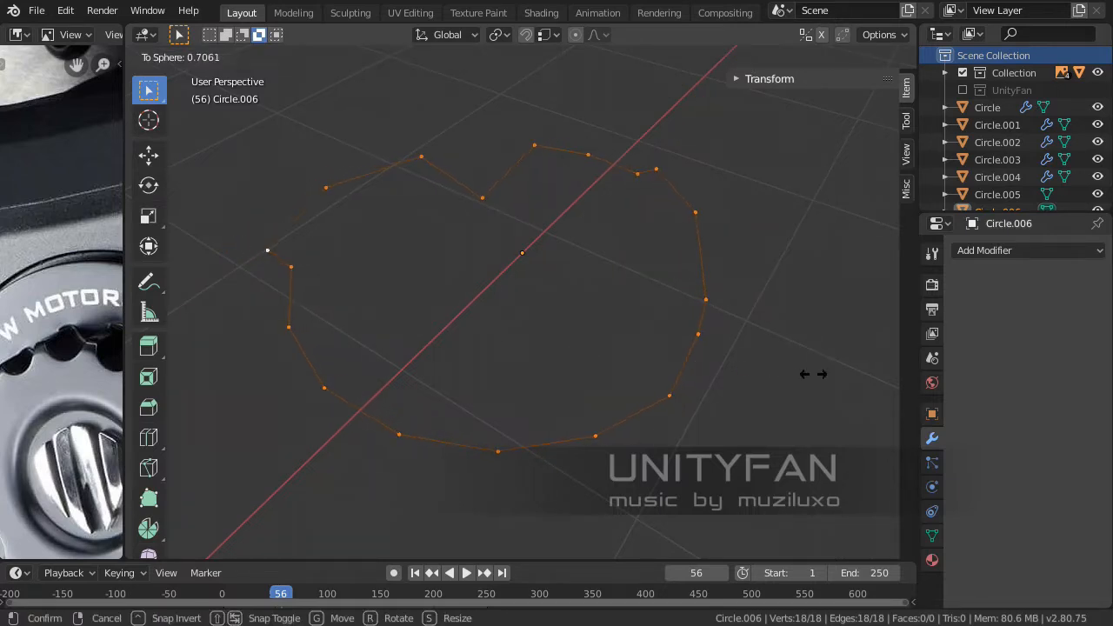
{"action": "left_click", "coordinate": [813, 449]}
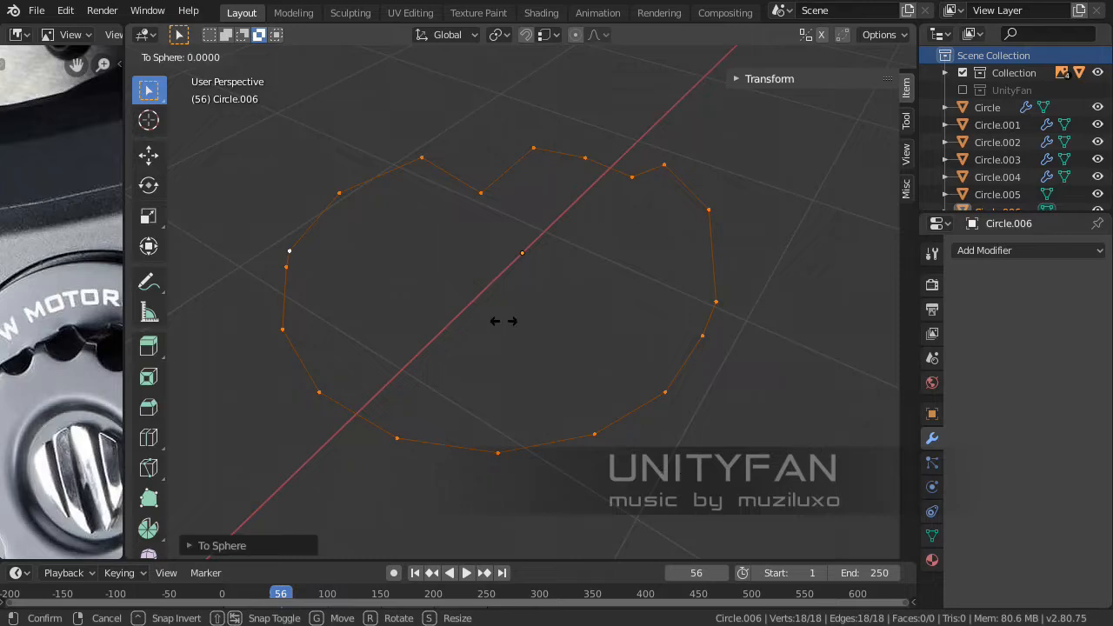
{"action": "right_click", "coordinate": [627, 375]}
{"action": "middle_click_drag", "start_coordinate": [627, 375], "coordinate": [492, 382]}
{"action": "scroll", "coordinate": [604, 414], "scroll_direction": "down", "scroll_amount": 2}
{"action": "scroll", "coordinate": [621, 431], "scroll_direction": "up", "scroll_amount": 2}
{"action": "key", "text": "shift+alt+s"}
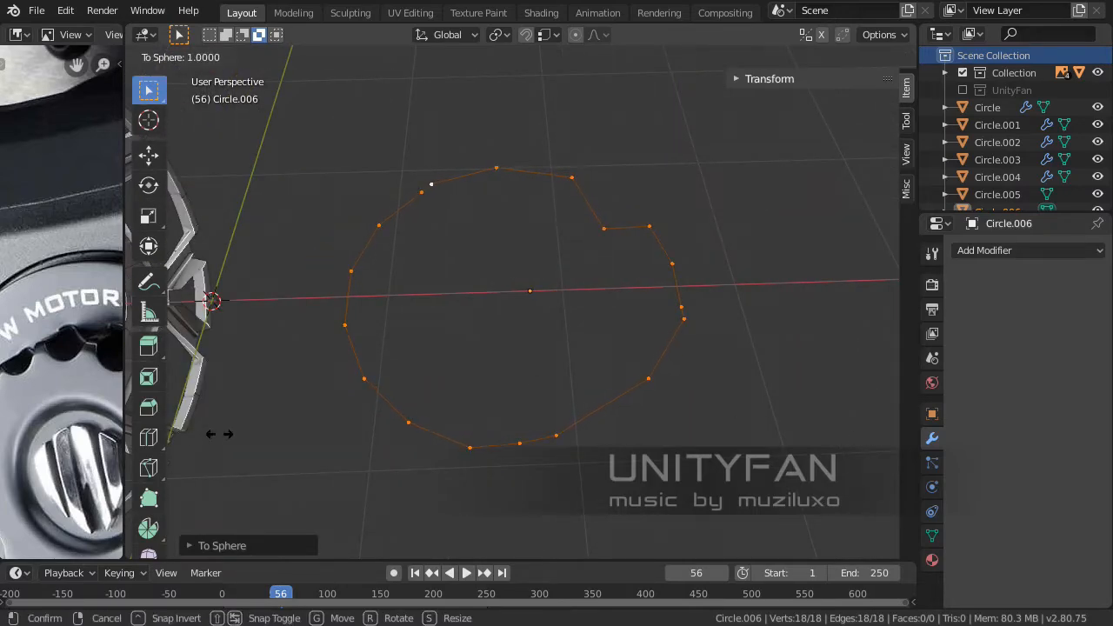
{"action": "right_click", "coordinate": [574, 340]}
Flatten the circle's vertices into one plane by scaling them to 0 along the global Z axis
{"action": "middle_click_drag", "start_coordinate": [574, 340], "coordinate": [627, 319]}
{"action": "scroll", "coordinate": [582, 264], "scroll_direction": "up", "scroll_amount": 1}
{"action": "scroll", "coordinate": [553, 348], "scroll_direction": "down", "scroll_amount": 1}
{"action": "middle_click_drag", "start_coordinate": [627, 318], "coordinate": [592, 291], "text": "shift"}
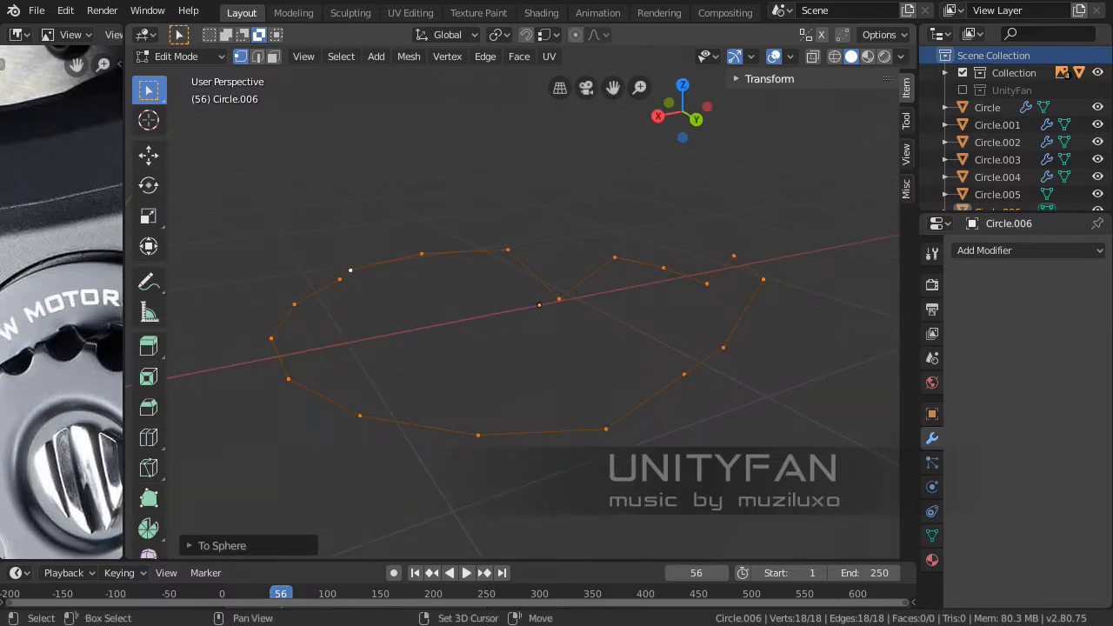
{"action": "key", "text": "s"}
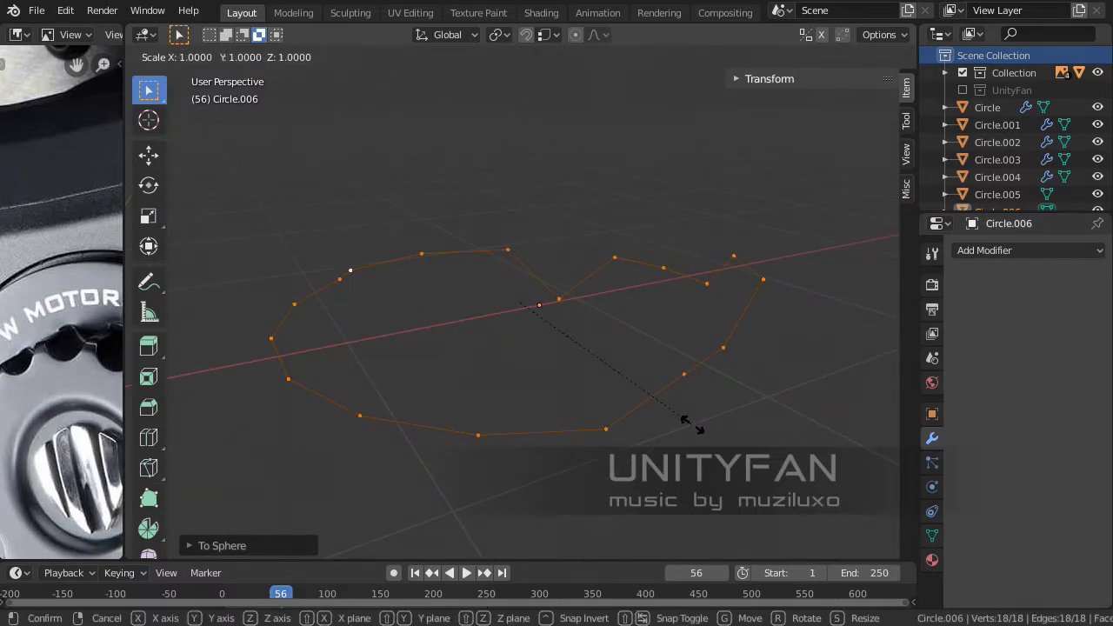
{"action": "key", "text": "z"}
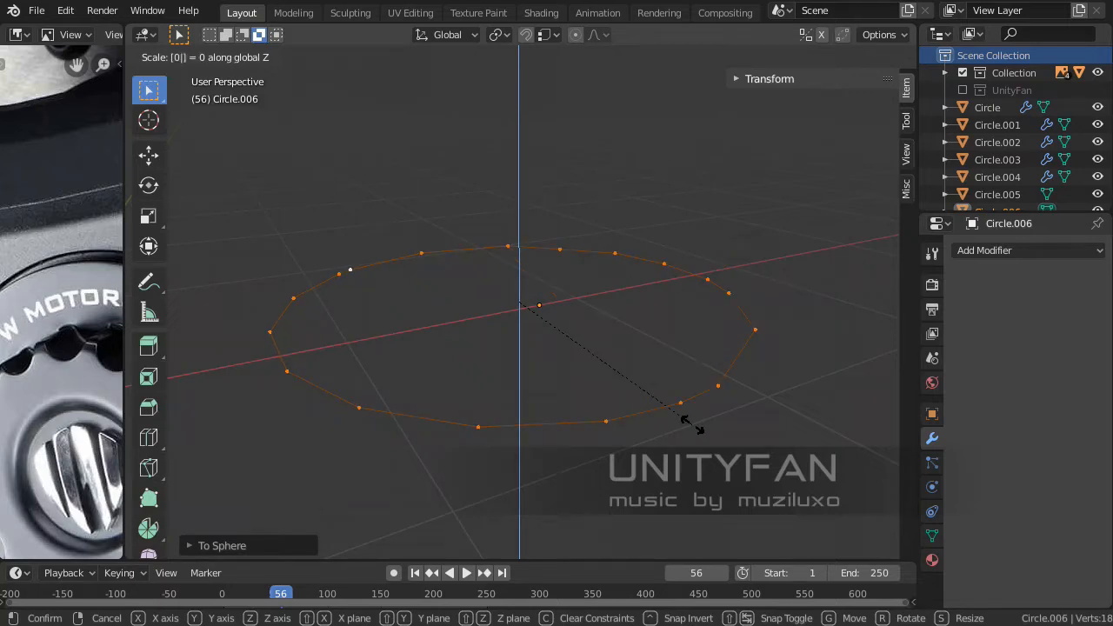
{"action": "key", "text": "Return"}
Apply To Sphere with a factor of 1 to the flattened circle
{"action": "middle_click_drag", "start_coordinate": [522, 348], "coordinate": [517, 226]}
{"action": "middle_click_drag", "start_coordinate": [518, 265], "coordinate": [563, 370]}
{"action": "scroll", "coordinate": [518, 266], "scroll_direction": "down", "scroll_amount": 2}
{"action": "scroll", "coordinate": [531, 357], "scroll_direction": "down", "scroll_amount": 1}
{"action": "middle_click_drag", "start_coordinate": [562, 370], "coordinate": [563, 364]}
{"action": "scroll", "coordinate": [562, 376], "scroll_direction": "up", "scroll_amount": 1}
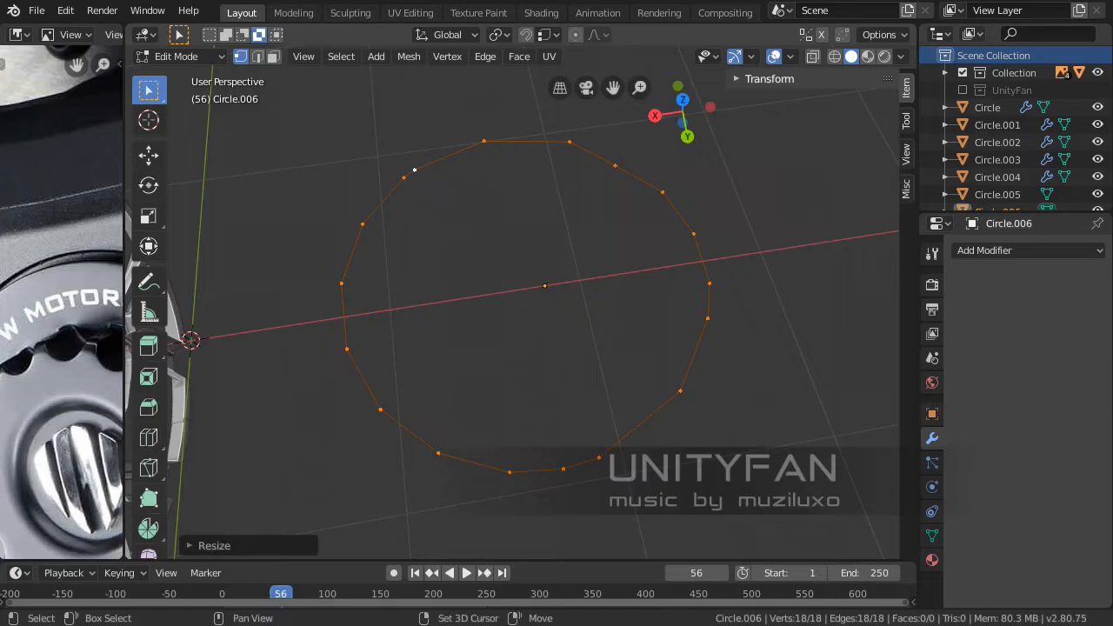
{"action": "key", "text": "shift+alt+s"}
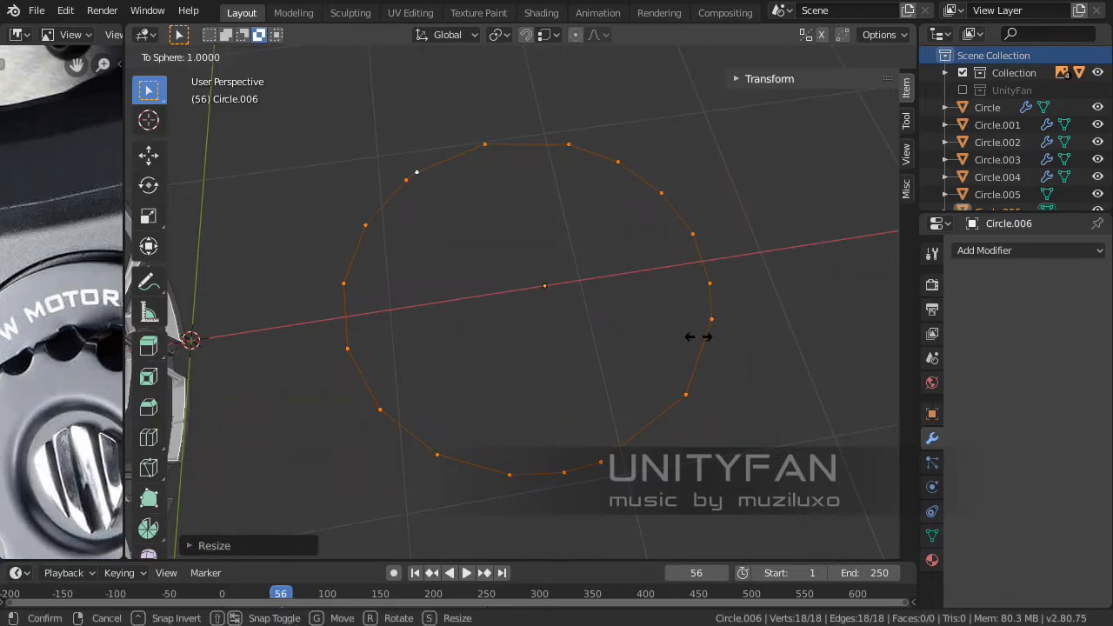
{"action": "right_click", "coordinate": [631, 404]}
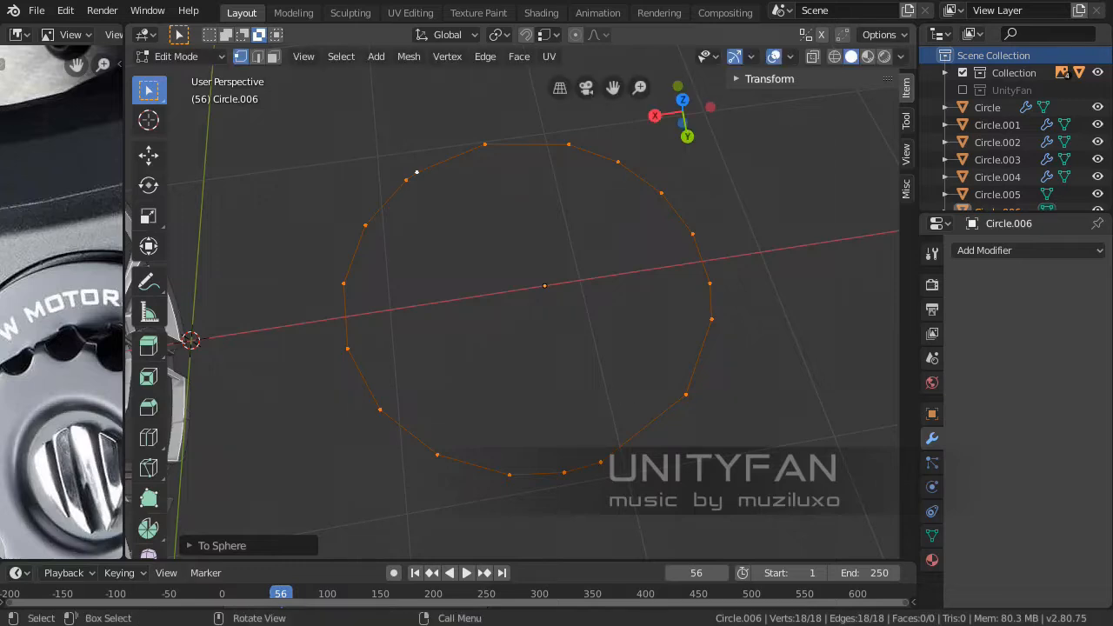
{"action": "middle_click_drag", "start_coordinate": [631, 405], "coordinate": [601, 450]}
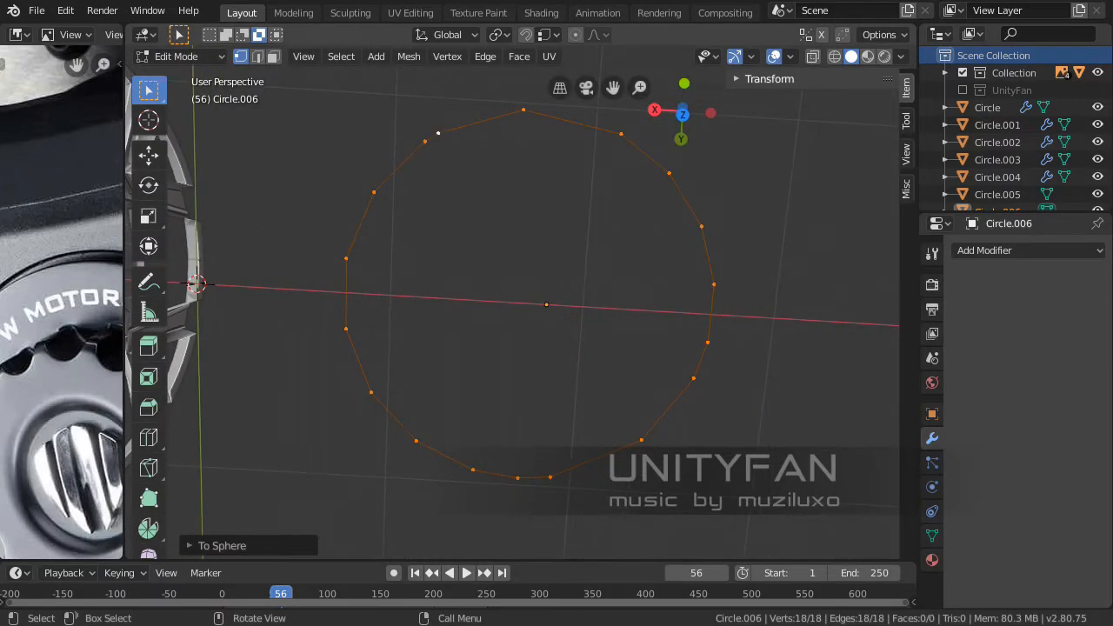
In the top orthographic view, use the Move tool and free moves to shift two bunched vertices along the circle's upper-left arc into its wide gaps
{"action": "key", "text": "KP_7"}
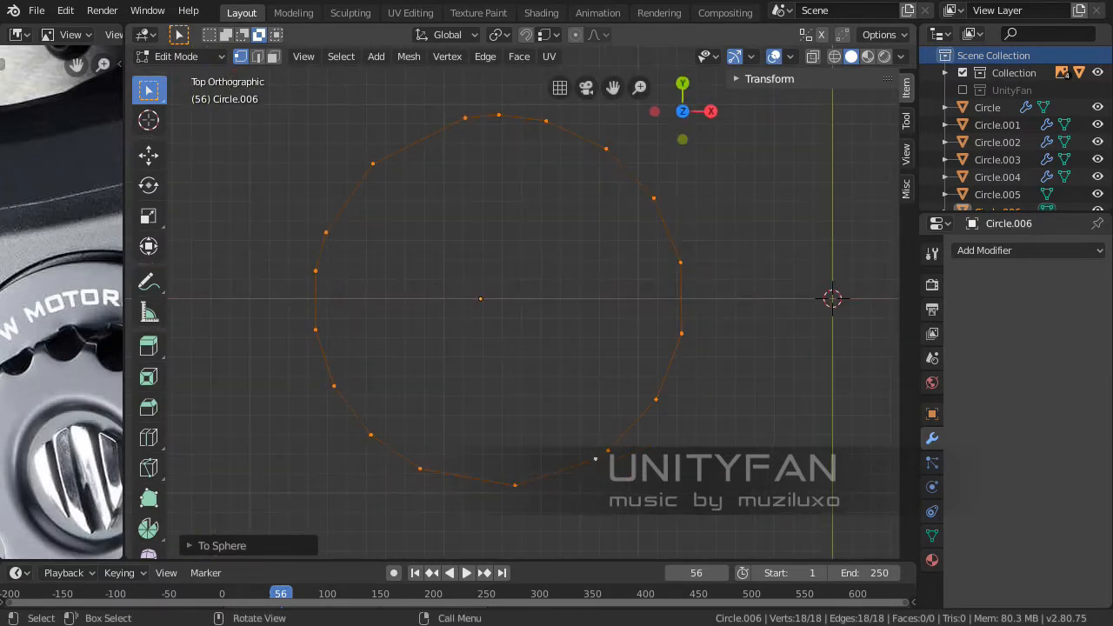
{"action": "middle_click_drag", "start_coordinate": [596, 459], "coordinate": [645, 451], "text": "shift"}
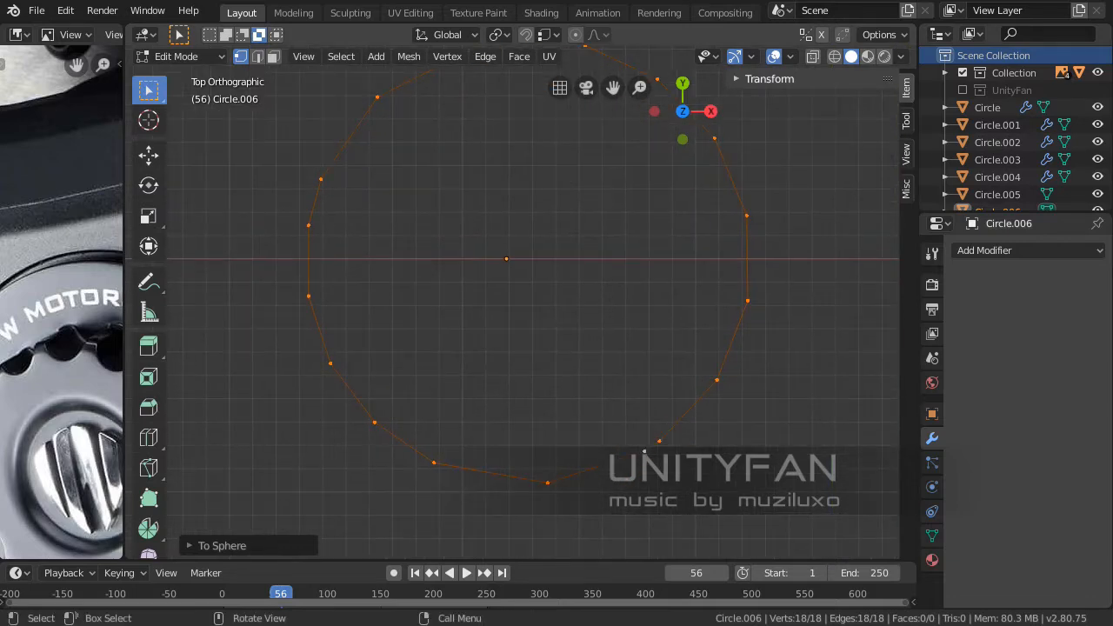
{"action": "left_click", "coordinate": [644, 451]}
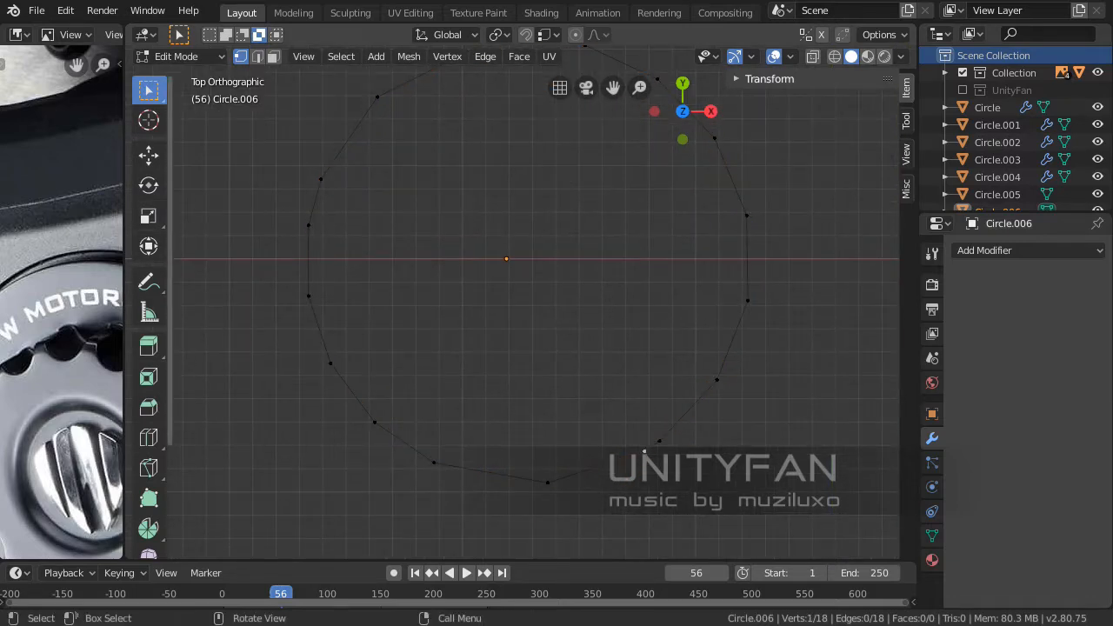
{"action": "left_click", "coordinate": [149, 156]}
{"action": "scroll", "coordinate": [496, 339], "scroll_direction": "down", "scroll_amount": 3}
{"action": "scroll", "coordinate": [579, 224], "scroll_direction": "up", "scroll_amount": 2}
{"action": "middle_click_drag", "start_coordinate": [580, 225], "coordinate": [661, 308], "text": "shift"}
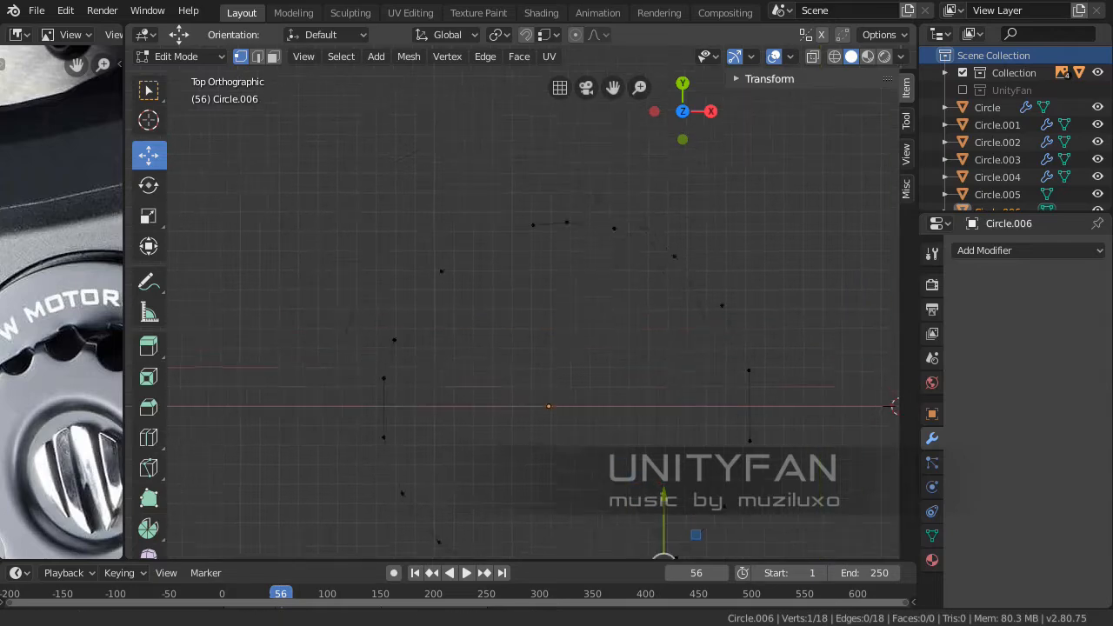
{"action": "scroll", "coordinate": [499, 267], "scroll_direction": "up", "scroll_amount": 2}
{"action": "middle_click_drag", "start_coordinate": [499, 267], "coordinate": [566, 268], "text": "shift"}
{"action": "scroll", "coordinate": [620, 158], "scroll_direction": "up", "scroll_amount": 2}
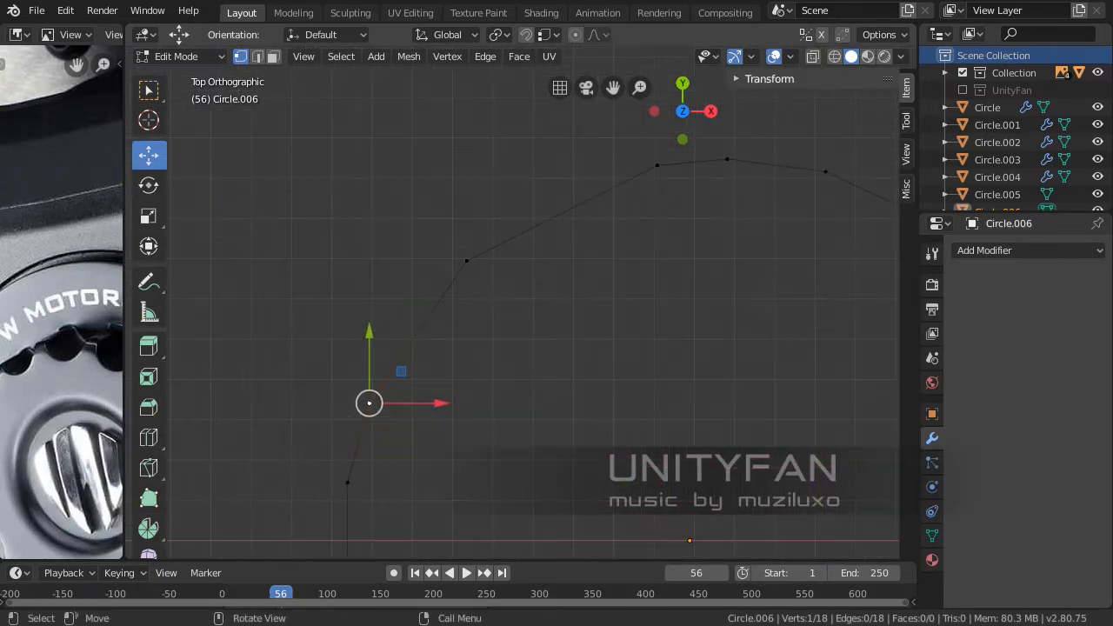
{"action": "key", "text": "g"}
{"action": "key", "text": "Return"}
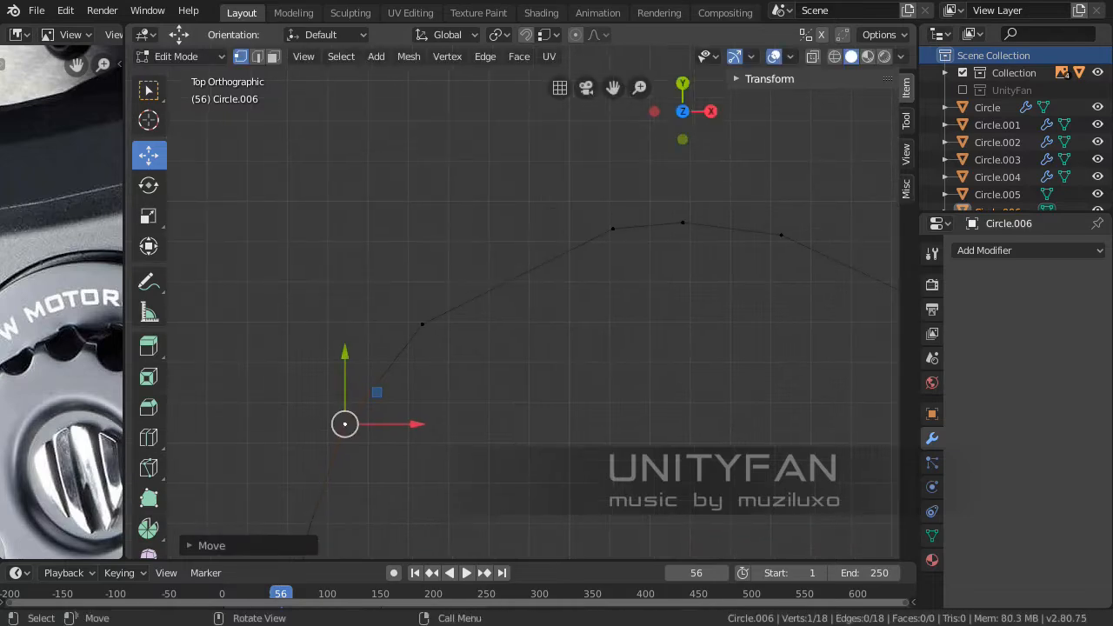
{"action": "left_click_drag", "start_coordinate": [615, 227], "coordinate": [535, 255]}
Move two neighbouring vertices along the circle's lower arc to even out their spacing
{"action": "scroll", "coordinate": [522, 296], "scroll_direction": "down", "scroll_amount": 1}
{"action": "scroll", "coordinate": [532, 348], "scroll_direction": "down", "scroll_amount": 2}
{"action": "middle_click_drag", "start_coordinate": [540, 391], "coordinate": [498, 189], "text": "shift"}
{"action": "scroll", "coordinate": [505, 227], "scroll_direction": "down", "scroll_amount": 2}
{"action": "middle_click_drag", "start_coordinate": [522, 347], "coordinate": [517, 252], "text": "shift"}
{"action": "scroll", "coordinate": [522, 287], "scroll_direction": "up", "scroll_amount": 3}
{"action": "left_click_drag", "start_coordinate": [596, 368], "coordinate": [552, 367]}
{"action": "left_click", "coordinate": [712, 330]}
{"action": "left_click_drag", "start_coordinate": [712, 330], "coordinate": [657, 355]}
Nudge the vertices at the circle's top slightly along the outline towards -X to space them evenly
{"action": "scroll", "coordinate": [653, 352], "scroll_direction": "down", "scroll_amount": 3}
{"action": "middle_click_drag", "start_coordinate": [643, 340], "coordinate": [658, 522], "text": "shift"}
{"action": "scroll", "coordinate": [658, 513], "scroll_direction": "up", "scroll_amount": 1}
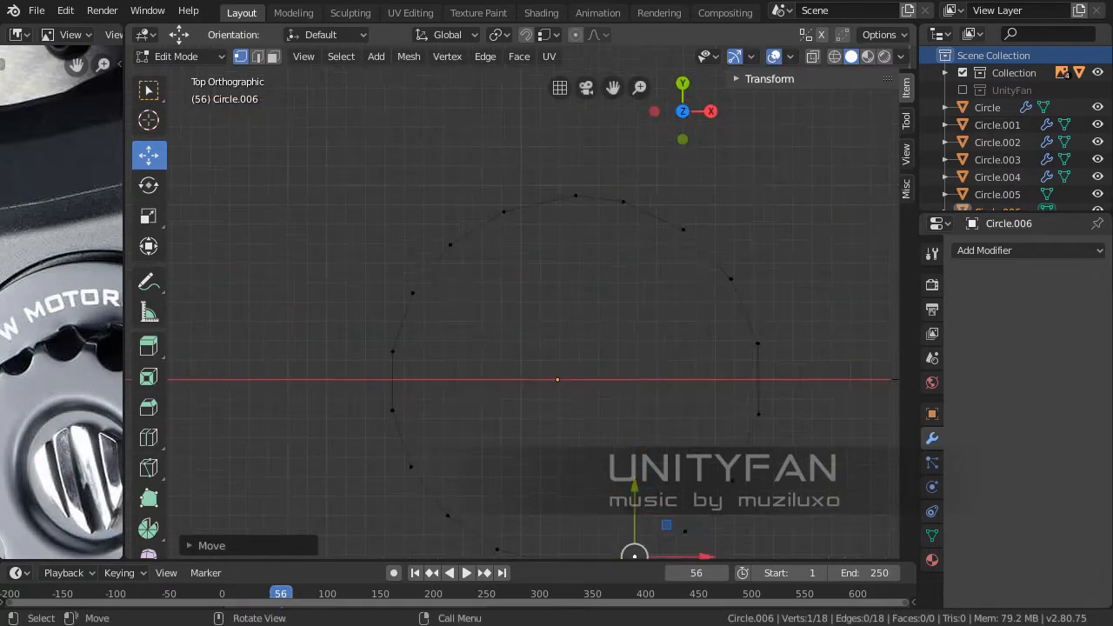
{"action": "scroll", "coordinate": [658, 513], "scroll_direction": "up", "scroll_amount": 1}
{"action": "left_click", "coordinate": [501, 194]}
{"action": "middle_click_drag", "start_coordinate": [500, 194], "coordinate": [506, 313], "text": "shift"}
{"action": "scroll", "coordinate": [506, 313], "scroll_direction": "up", "scroll_amount": 2}
{"action": "left_click_drag", "start_coordinate": [626, 291], "coordinate": [600, 291]}
{"action": "left_click_drag", "start_coordinate": [501, 318], "coordinate": [491, 318]}
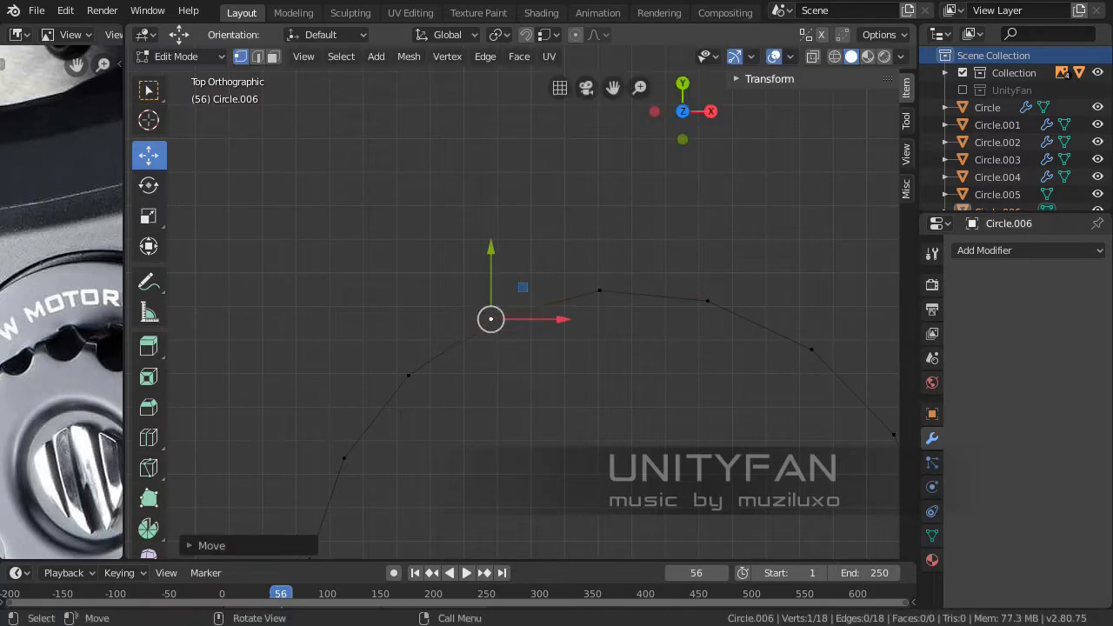
{"action": "left_click", "coordinate": [599, 290]}
{"action": "left_click_drag", "start_coordinate": [600, 290], "coordinate": [589, 293]}
Examine the respaced circle in orthographic and perspective projection, and from an oblique angle
{"action": "scroll", "coordinate": [589, 293], "scroll_direction": "down", "scroll_amount": 3}
{"action": "middle_click_drag", "start_coordinate": [589, 293], "coordinate": [532, 108], "text": "shift"}
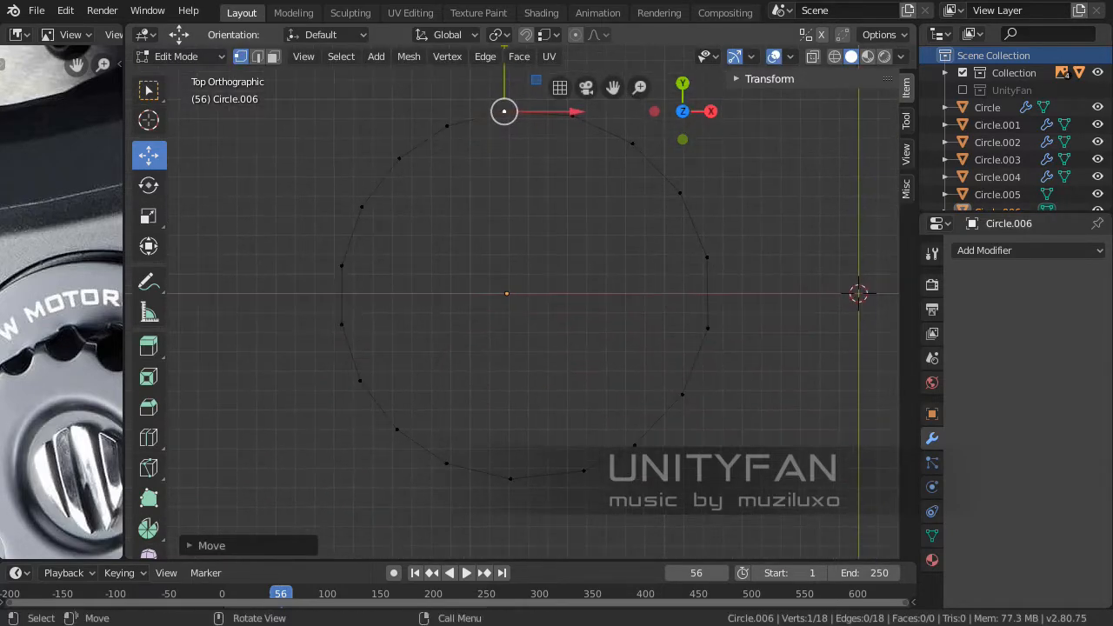
{"action": "key", "text": "KP_5"}
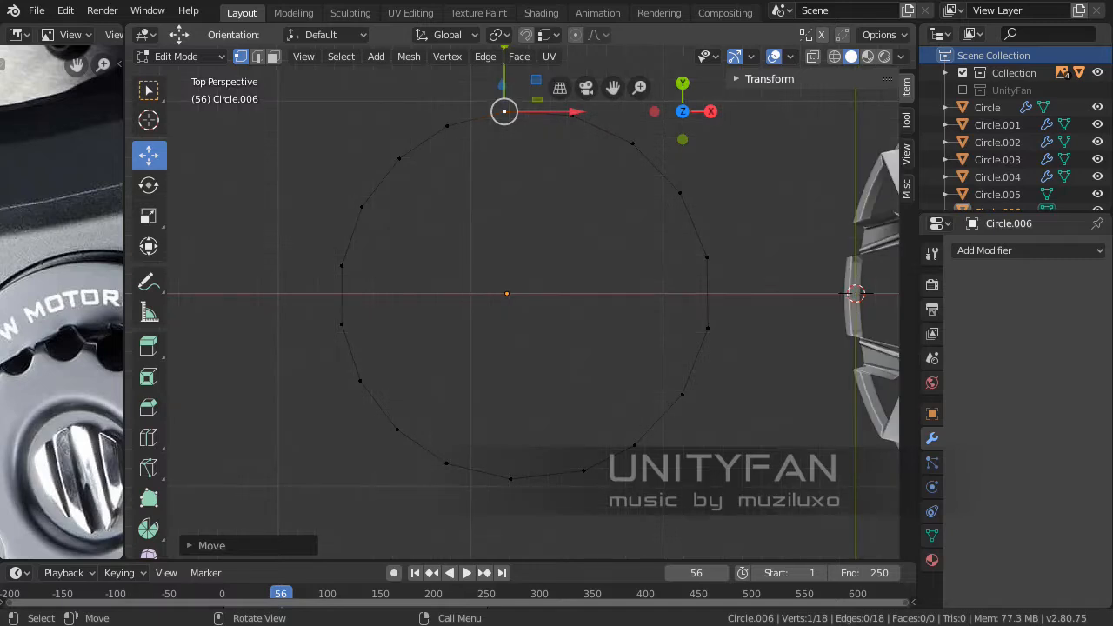
{"action": "key", "text": "KP_5"}
{"action": "middle_click_drag", "start_coordinate": [504, 111], "coordinate": [537, 253], "text": "shift"}
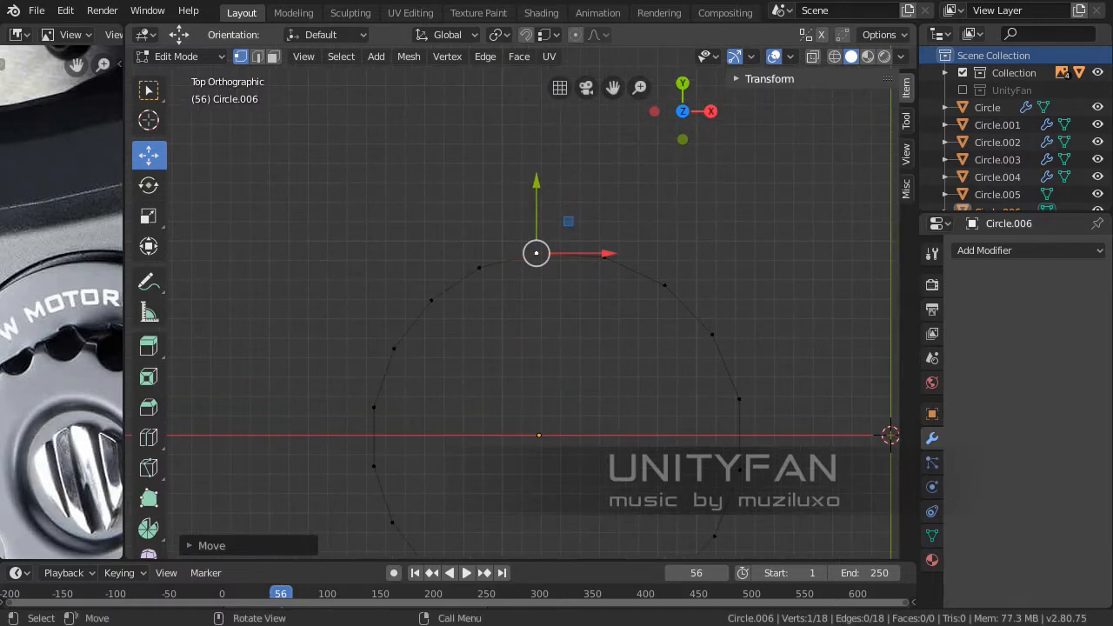
{"action": "scroll", "coordinate": [522, 305], "scroll_direction": "down", "scroll_amount": 1}
{"action": "key", "text": "KP_5"}
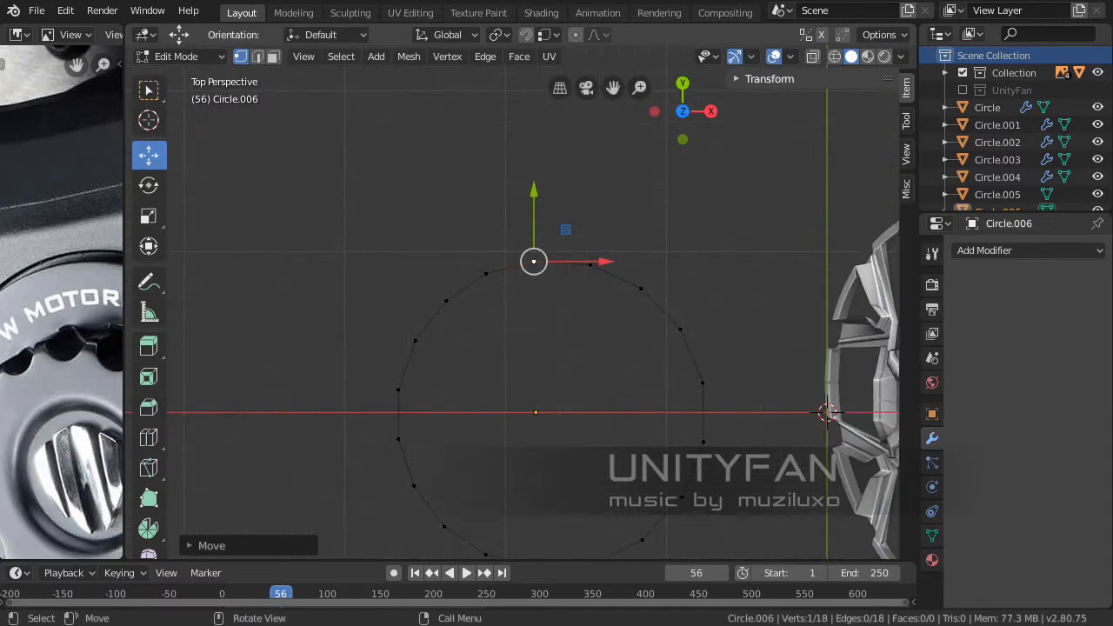
{"action": "middle_click_drag", "start_coordinate": [522, 348], "coordinate": [456, 332]}
{"action": "scroll", "coordinate": [522, 305], "scroll_direction": "down", "scroll_amount": 1}
Pull two neighbouring vertices on the circle's +Y side inward along the Y axis
{"action": "key", "text": "a"}
{"action": "scroll", "coordinate": [578, 304], "scroll_direction": "up", "scroll_amount": 1}
{"action": "left_click", "coordinate": [609, 301]}
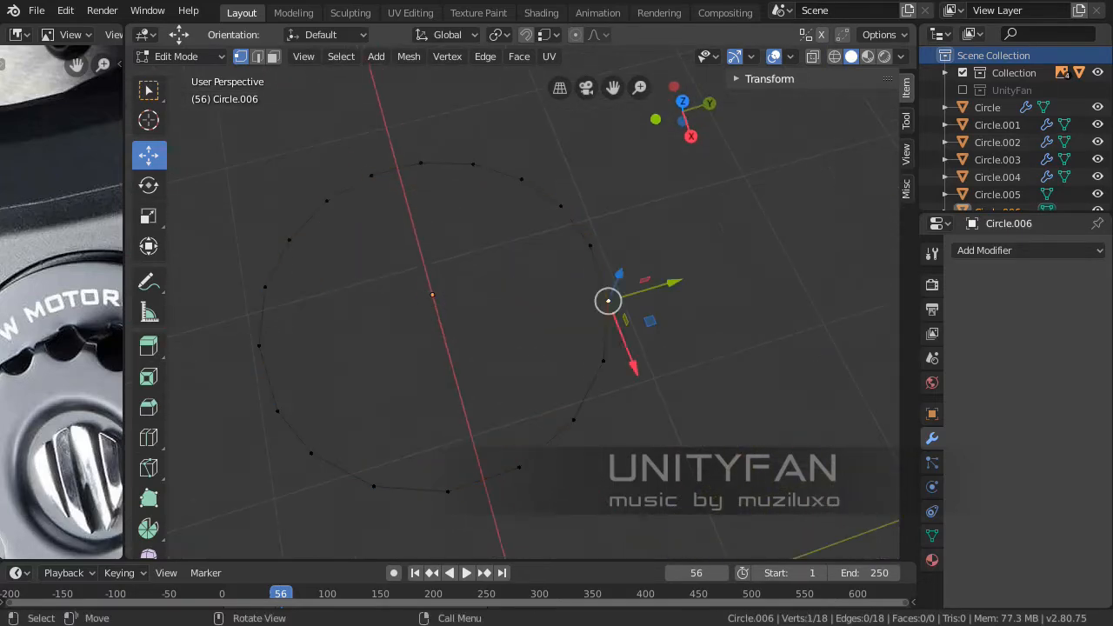
{"action": "middle_click_drag", "start_coordinate": [609, 304], "coordinate": [584, 313]}
{"action": "left_click_drag", "start_coordinate": [671, 313], "coordinate": [653, 316]}
{"action": "left_click", "coordinate": [597, 260]}
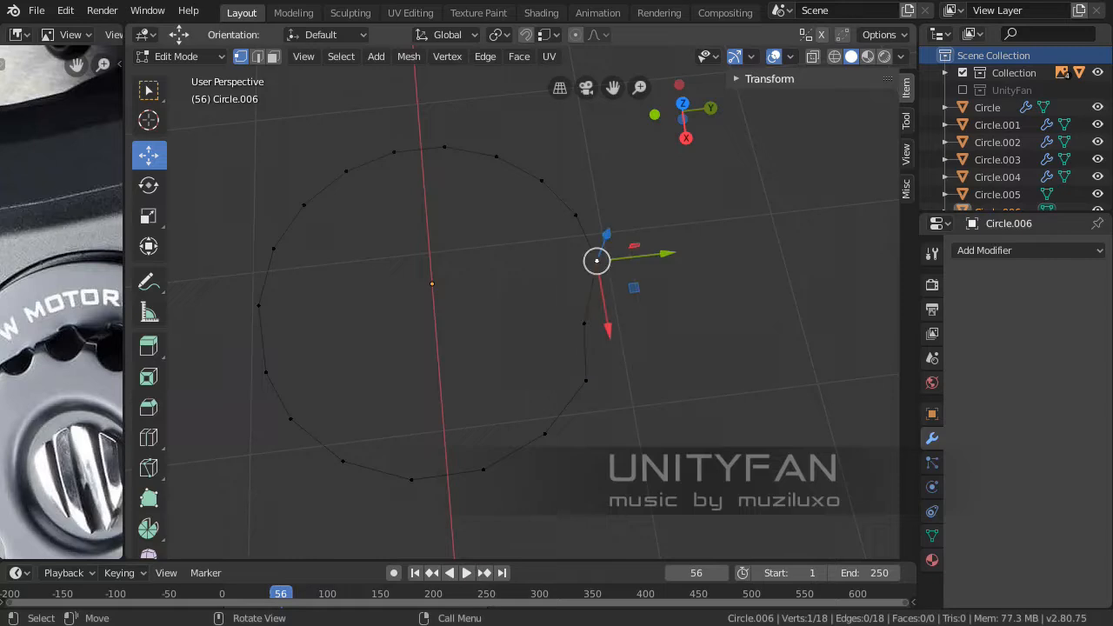
{"action": "left_click_drag", "start_coordinate": [663, 254], "coordinate": [643, 257]}
Pull a vertex at the circle's -X end outward along X, and another on its -Y side outward in the XY plane
{"action": "left_click", "coordinate": [444, 146]}
{"action": "middle_click_drag", "start_coordinate": [443, 152], "coordinate": [509, 274], "text": "shift"}
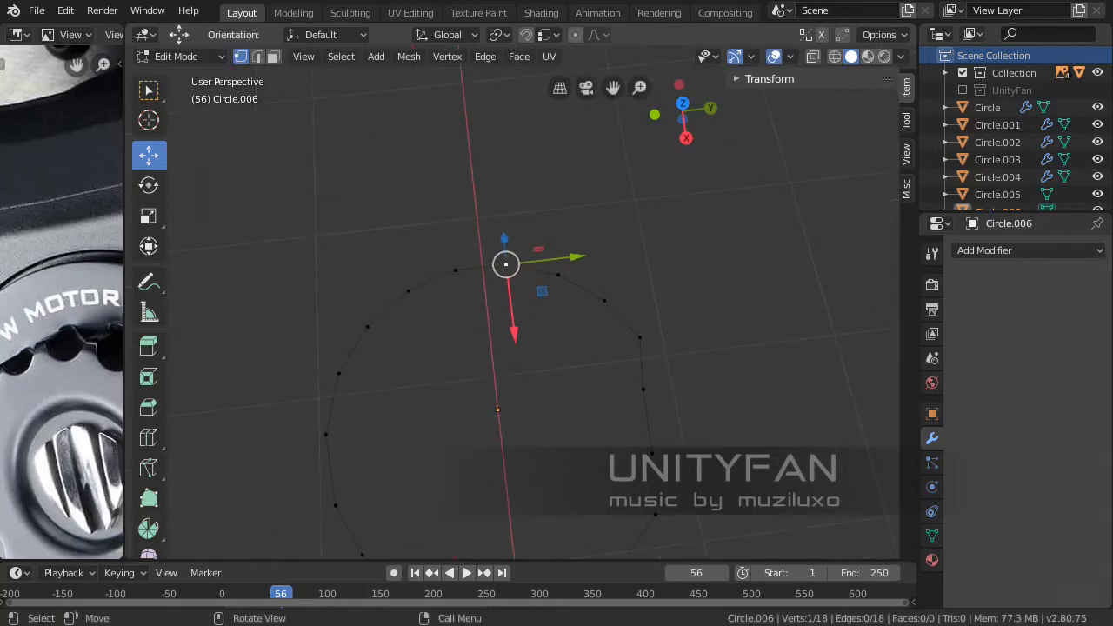
{"action": "left_click_drag", "start_coordinate": [514, 331], "coordinate": [511, 314]}
{"action": "middle_click_drag", "start_coordinate": [512, 314], "coordinate": [569, 267], "text": "shift"}
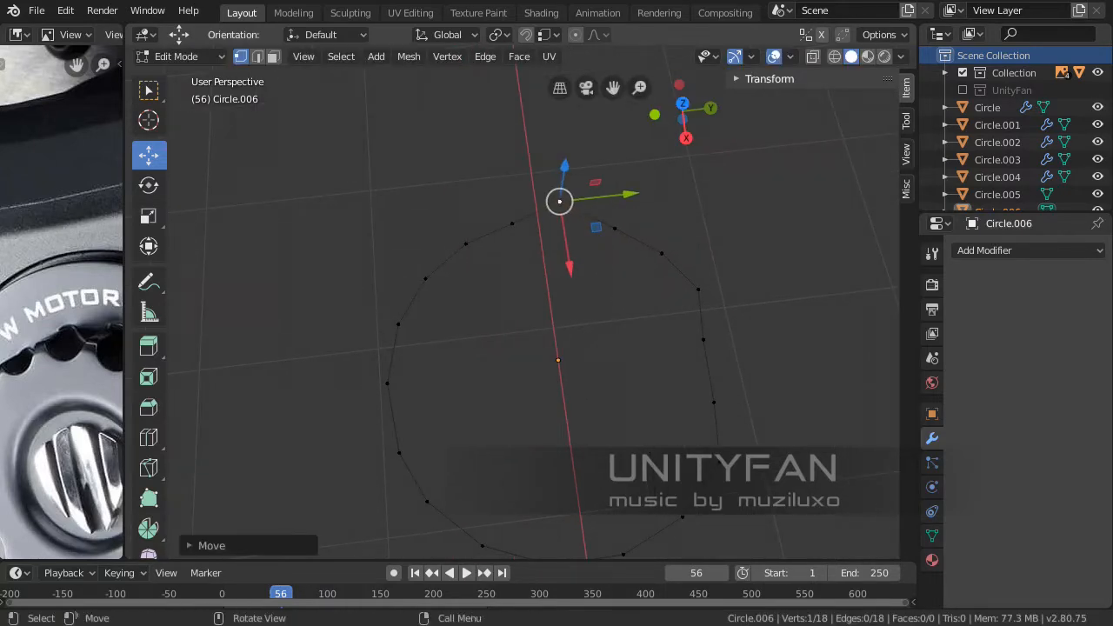
{"action": "left_click", "coordinate": [425, 278]}
{"action": "left_click_drag", "start_coordinate": [460, 305], "coordinate": [447, 292]}
Select all vertices of the newly distorted, evenly spaced circle and round them with To Sphere at factor 1
{"action": "middle_click_drag", "start_coordinate": [447, 292], "coordinate": [260, 171]}
{"action": "middle_click_drag", "start_coordinate": [260, 171], "coordinate": [395, 391], "text": "shift"}
{"action": "scroll", "coordinate": [522, 305], "scroll_direction": "up", "scroll_amount": 1}
{"action": "scroll", "coordinate": [522, 304], "scroll_direction": "up", "scroll_amount": 1}
{"action": "scroll", "coordinate": [392, 339], "scroll_direction": "down", "scroll_amount": 4}
{"action": "scroll", "coordinate": [522, 304], "scroll_direction": "up", "scroll_amount": 1}
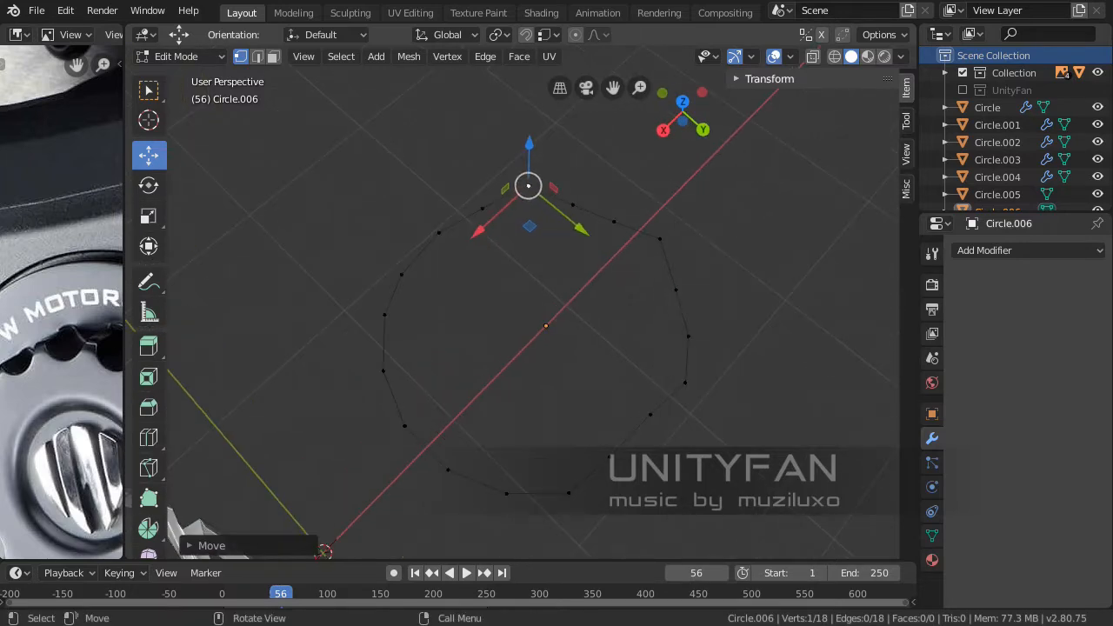
{"action": "middle_click_drag", "start_coordinate": [522, 304], "coordinate": [511, 301], "text": "shift"}
{"action": "key", "text": "a"}
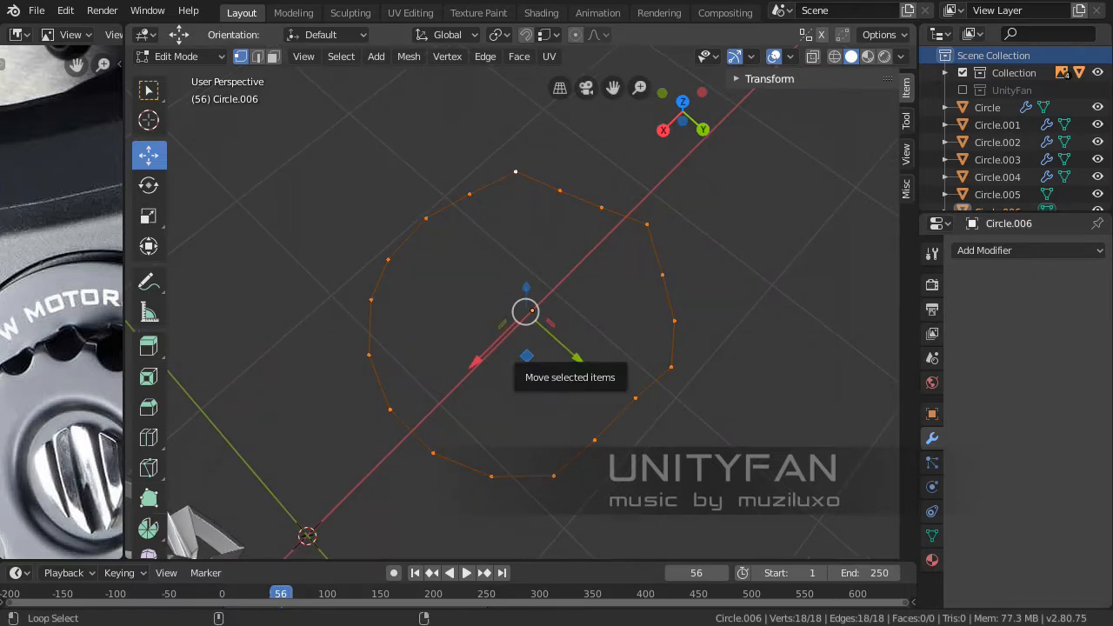
{"action": "key", "text": "shift+alt+s"}
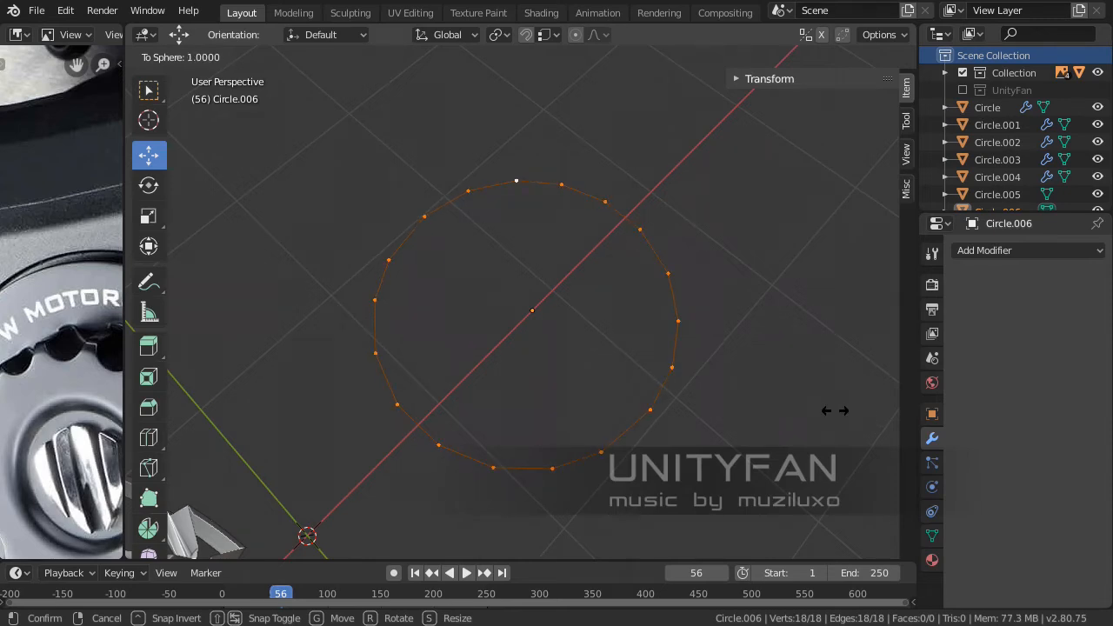
{"action": "left_click", "coordinate": [844, 412]}
{"action": "key", "text": "shift+alt+s"}
{"action": "left_click", "coordinate": [764, 462]}
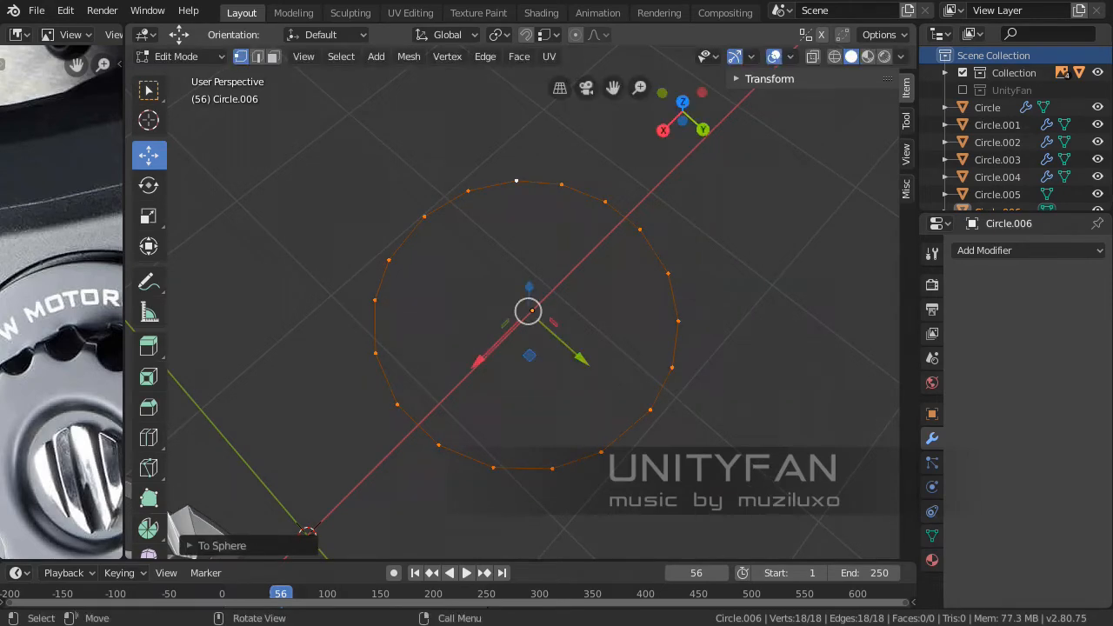
Check the circle in Object Mode, return to Edit Mode, and apply Smooth Vertices to all of its vertices
{"action": "middle_click_drag", "start_coordinate": [764, 462], "coordinate": [599, 413]}
{"action": "key", "text": "Tab"}
{"action": "scroll", "coordinate": [611, 412], "scroll_direction": "up", "scroll_amount": 2}
{"action": "scroll", "coordinate": [623, 426], "scroll_direction": "up", "scroll_amount": 1}
{"action": "scroll", "coordinate": [623, 426], "scroll_direction": "down", "scroll_amount": 1}
{"action": "key", "text": "Tab"}
{"action": "left_click", "coordinate": [447, 57]}
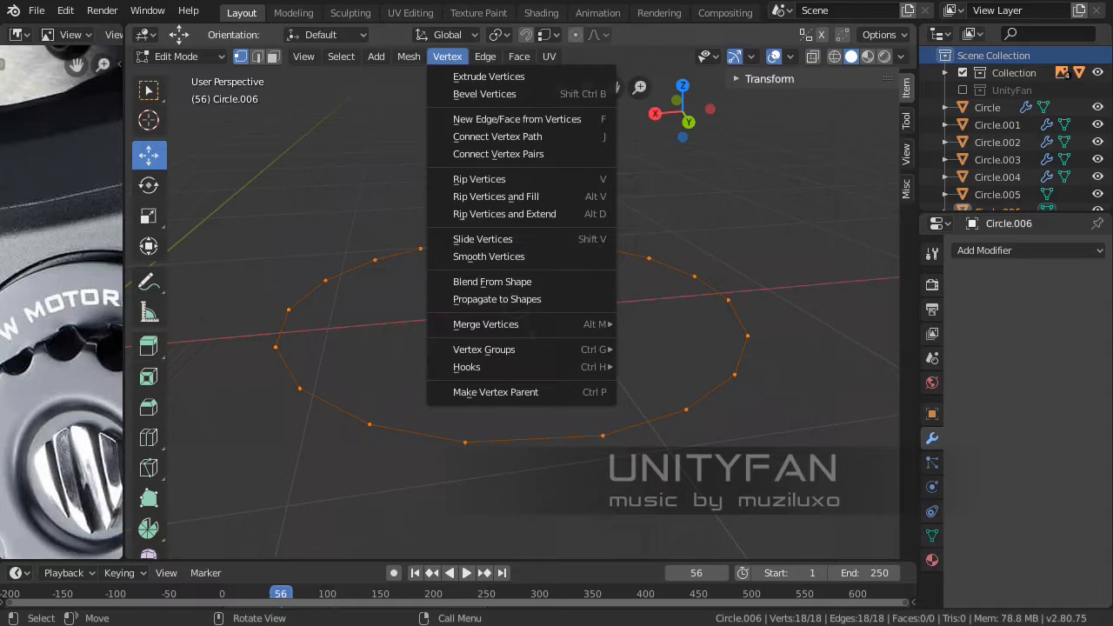
{"action": "left_click", "coordinate": [447, 56]}
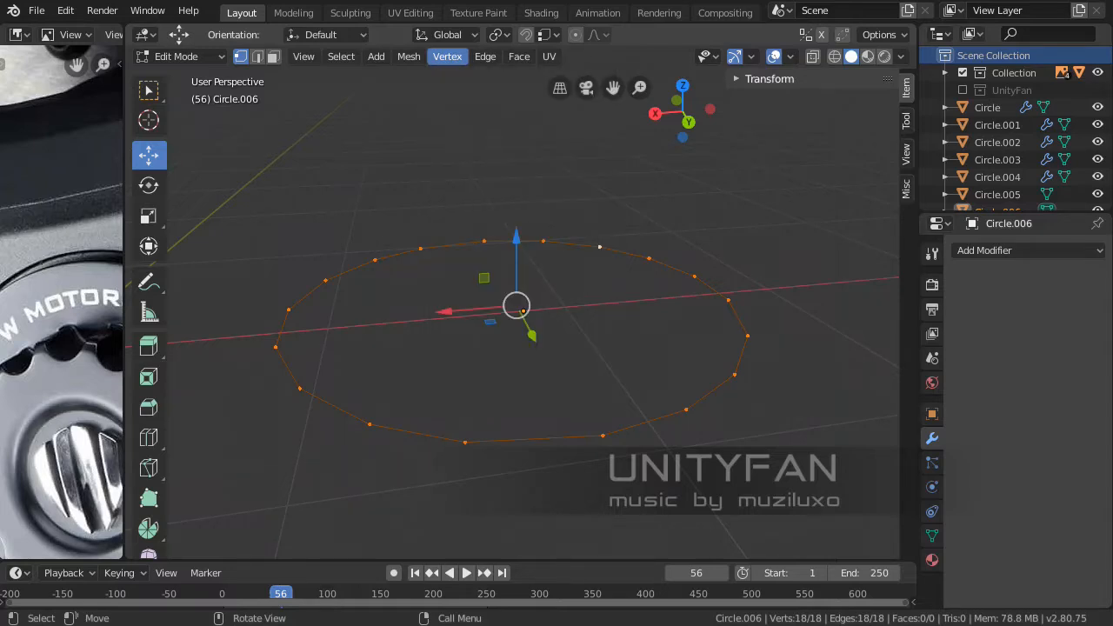
{"action": "left_click", "coordinate": [447, 56]}
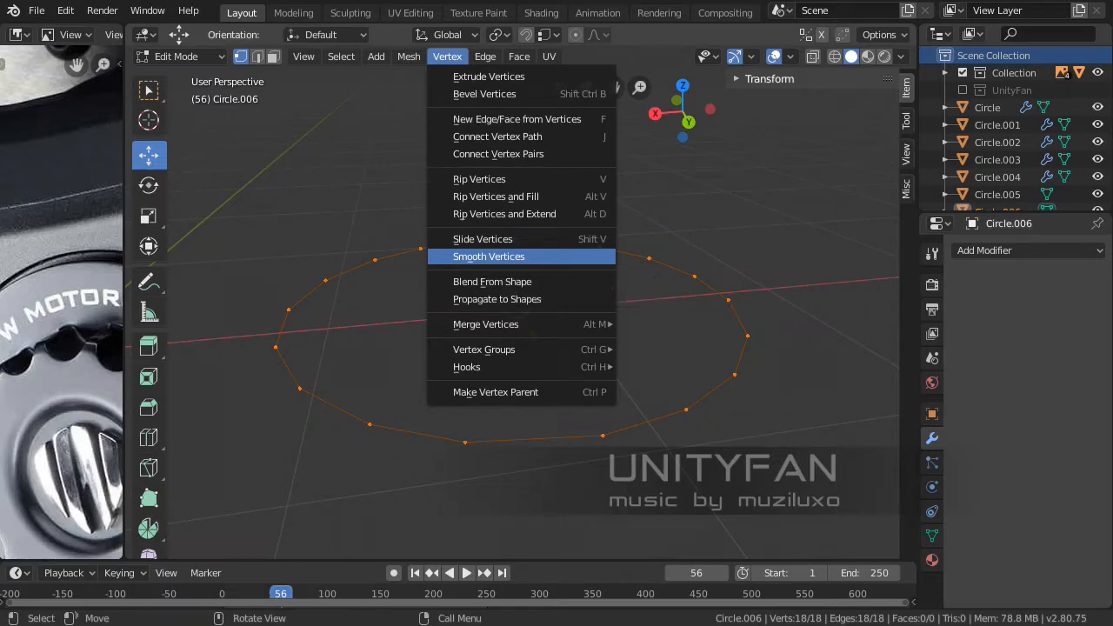
{"action": "left_click", "coordinate": [489, 257]}
Apply Smooth Vertices two more times to the whole circle
{"action": "middle_click_drag", "start_coordinate": [522, 300], "coordinate": [524, 358]}
{"action": "scroll", "coordinate": [524, 359], "scroll_direction": "down", "scroll_amount": 1}
{"action": "left_click", "coordinate": [447, 56]}
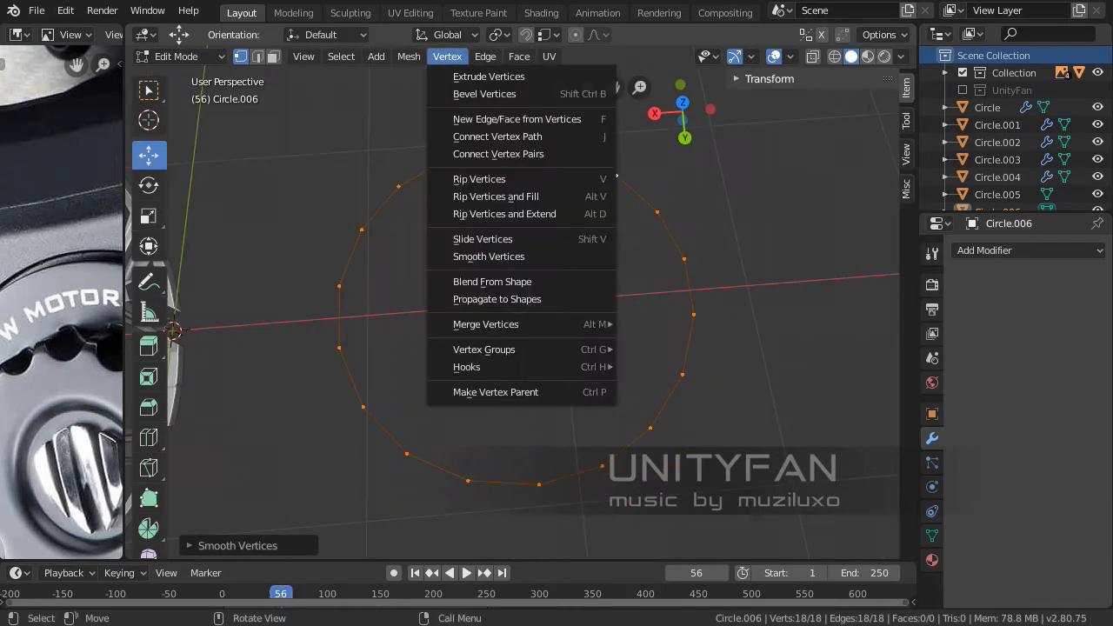
{"action": "mouse_move", "coordinate": [500, 323]}
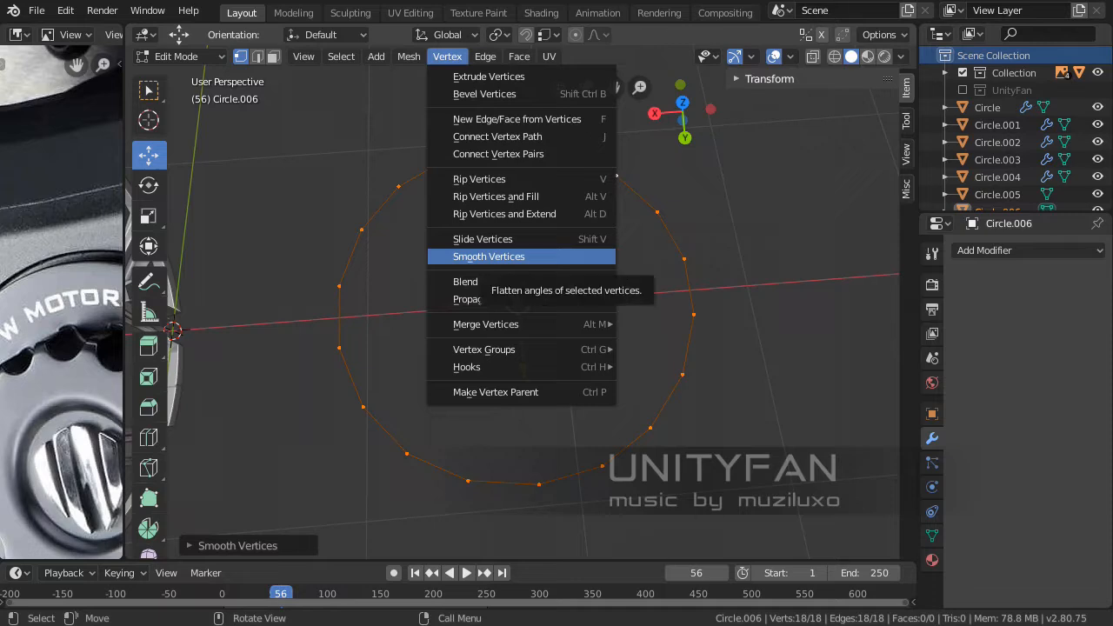
{"action": "left_click", "coordinate": [500, 256]}
{"action": "middle_click_drag", "start_coordinate": [501, 339], "coordinate": [576, 303]}
{"action": "left_click", "coordinate": [447, 55]}
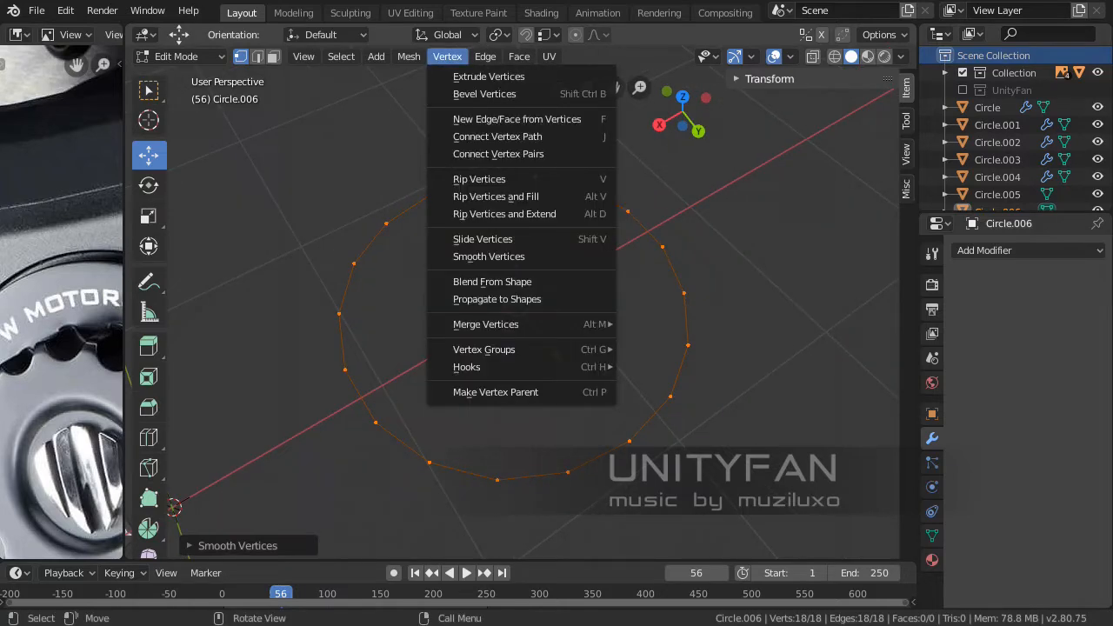
{"action": "left_click", "coordinate": [489, 257]}
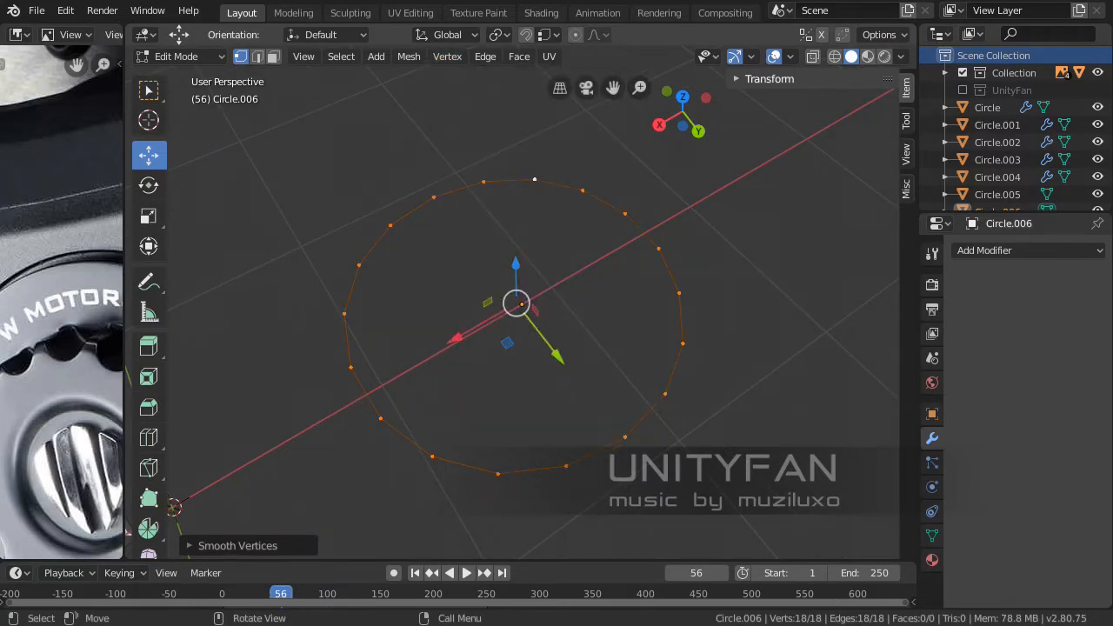
Round all vertices of the smoothed practice circle with To Sphere at factor 1
{"action": "middle_click_drag", "start_coordinate": [522, 296], "coordinate": [475, 306]}
{"action": "scroll", "coordinate": [472, 320], "scroll_direction": "up", "scroll_amount": 1}
{"action": "key", "text": "shift+alt+s"}
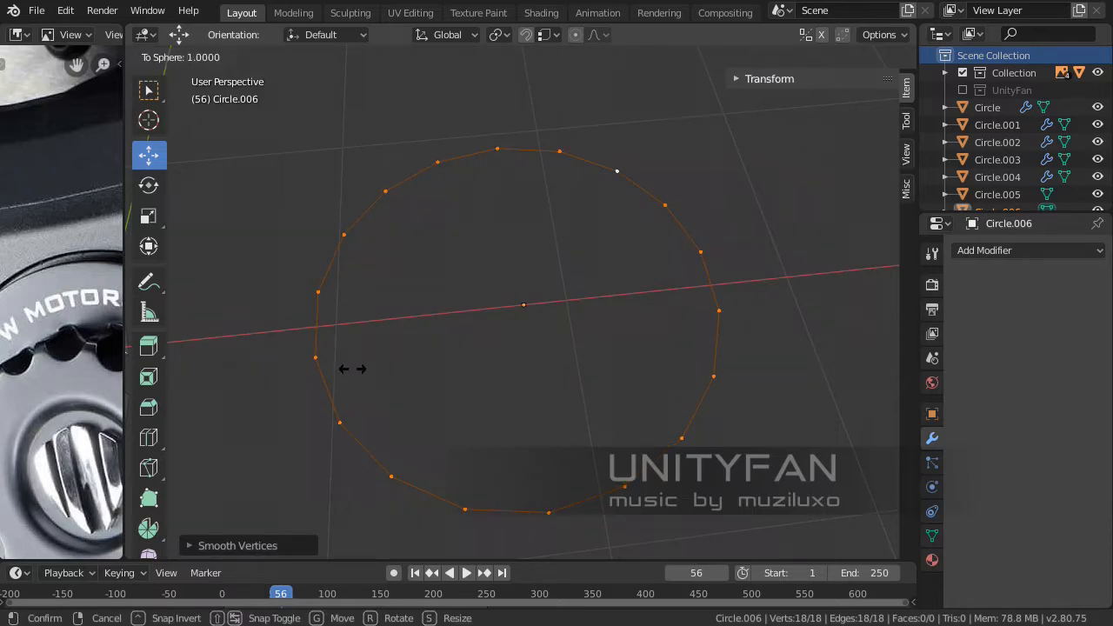
{"action": "left_click", "coordinate": [352, 369]}
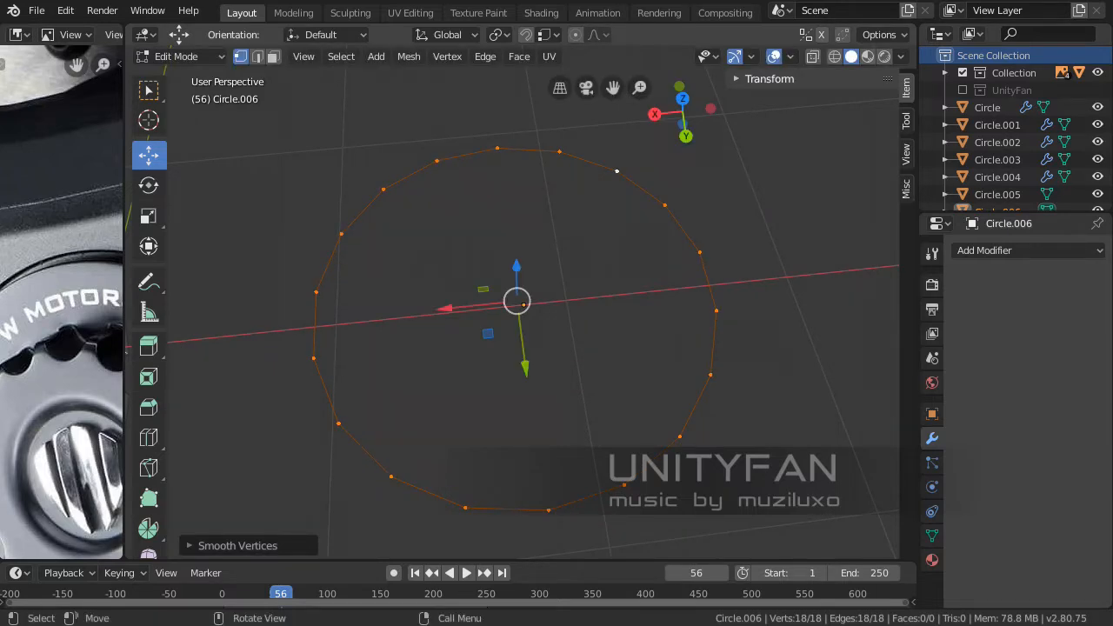
{"action": "key", "text": "shift+alt+s"}
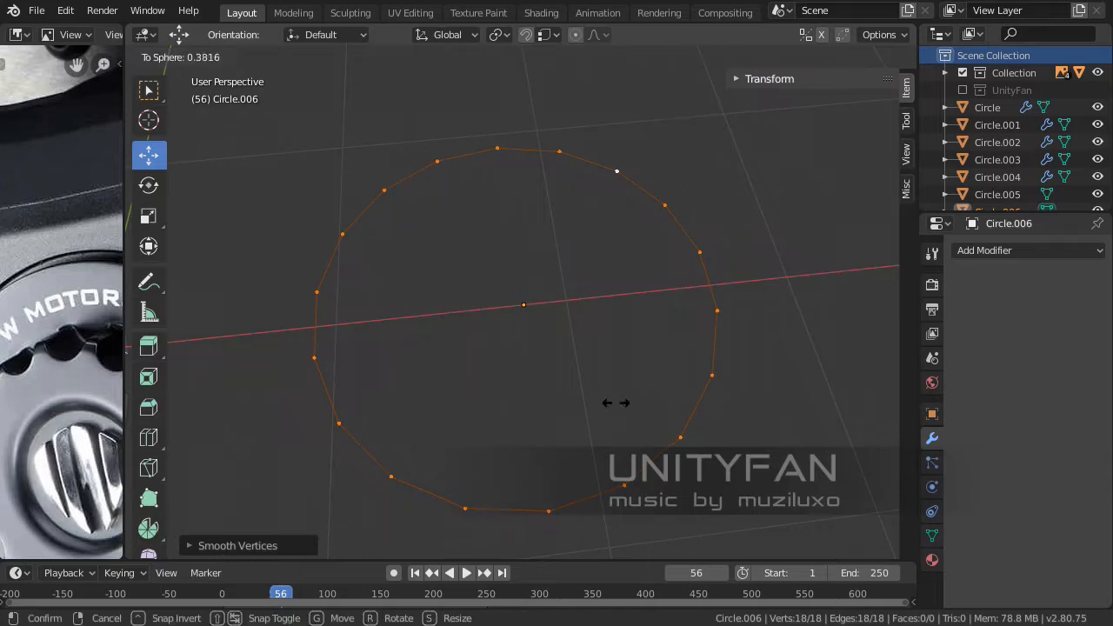
{"action": "left_click", "coordinate": [287, 369]}
{"action": "key", "text": "shift+alt+s"}
{"action": "left_click", "coordinate": [617, 171]}
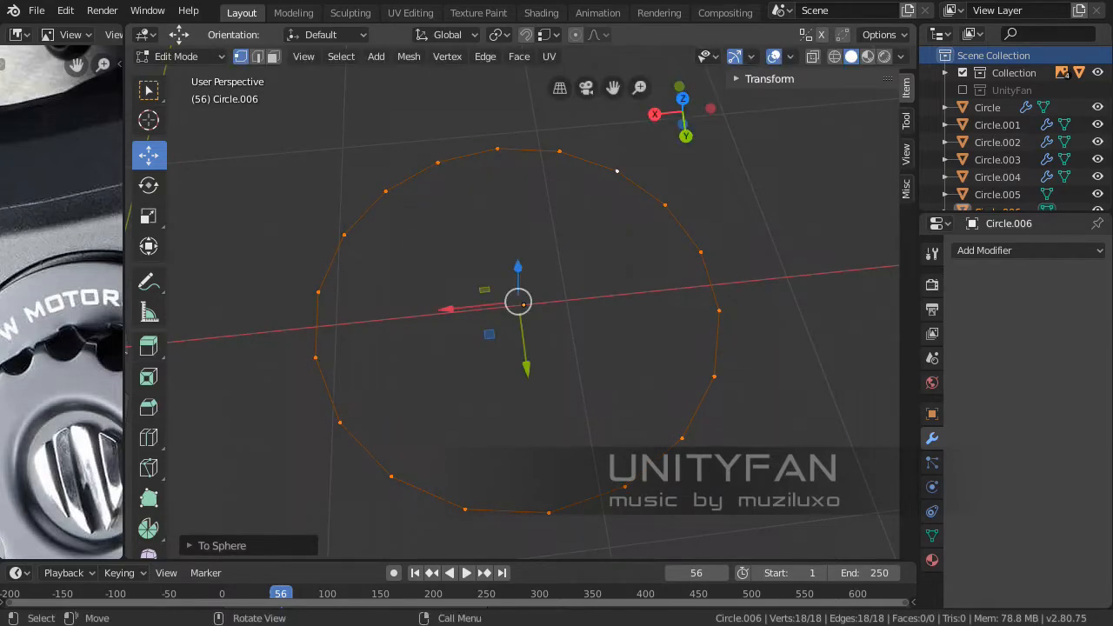
Inspect the rounded practice circle from several angles, return to Object Mode and clear the selection
{"action": "middle_click_drag", "start_coordinate": [617, 172], "coordinate": [613, 240]}
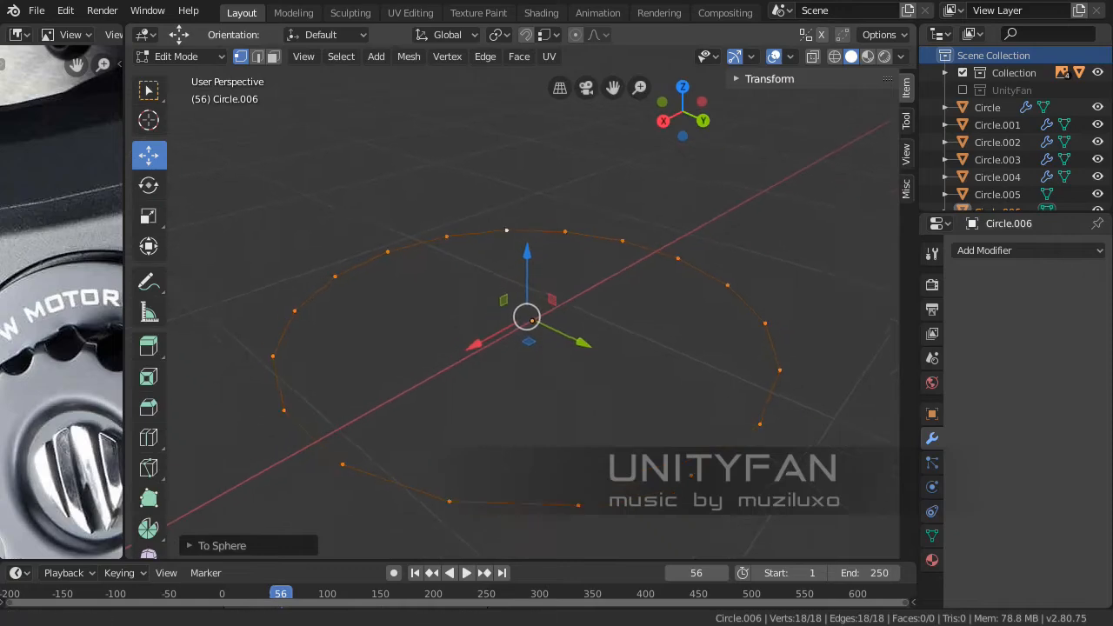
{"action": "middle_click_drag", "start_coordinate": [614, 240], "coordinate": [587, 171]}
{"action": "key", "text": "Tab"}
{"action": "scroll", "coordinate": [522, 322], "scroll_direction": "down", "scroll_amount": 2}
{"action": "key", "text": "alt+a"}
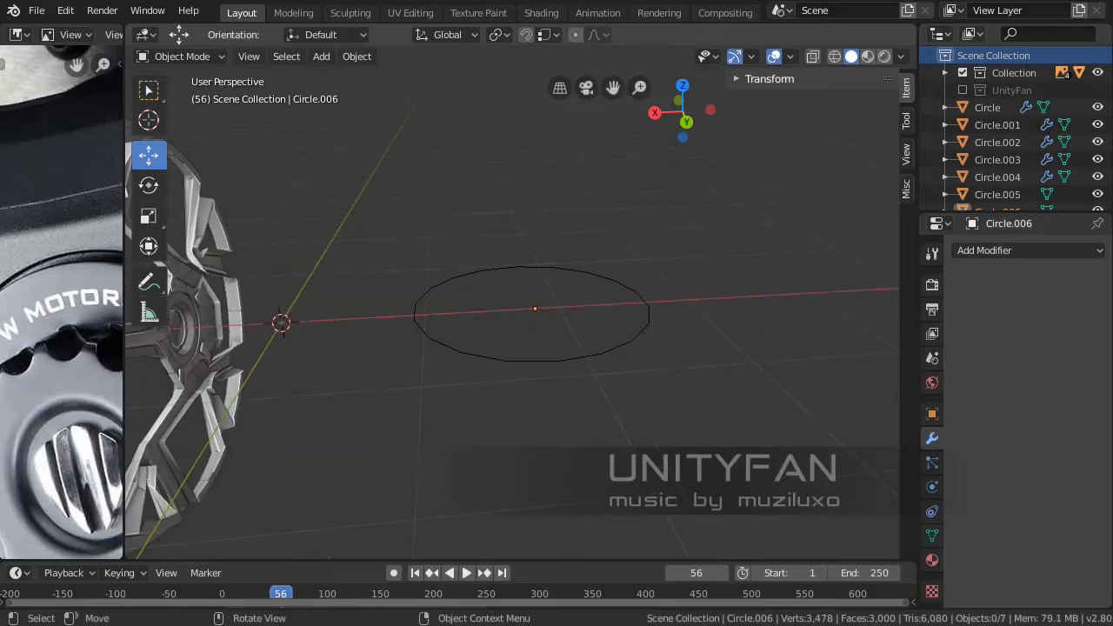
Select the practice circle and delete it
{"action": "scroll", "coordinate": [522, 322], "scroll_direction": "up", "scroll_amount": 2}
{"action": "middle_click_drag", "start_coordinate": [522, 322], "coordinate": [616, 358], "text": "shift"}
{"action": "middle_click_drag", "start_coordinate": [616, 358], "coordinate": [581, 366], "text": "shift"}
{"action": "scroll", "coordinate": [541, 375], "scroll_direction": "up", "scroll_amount": 1}
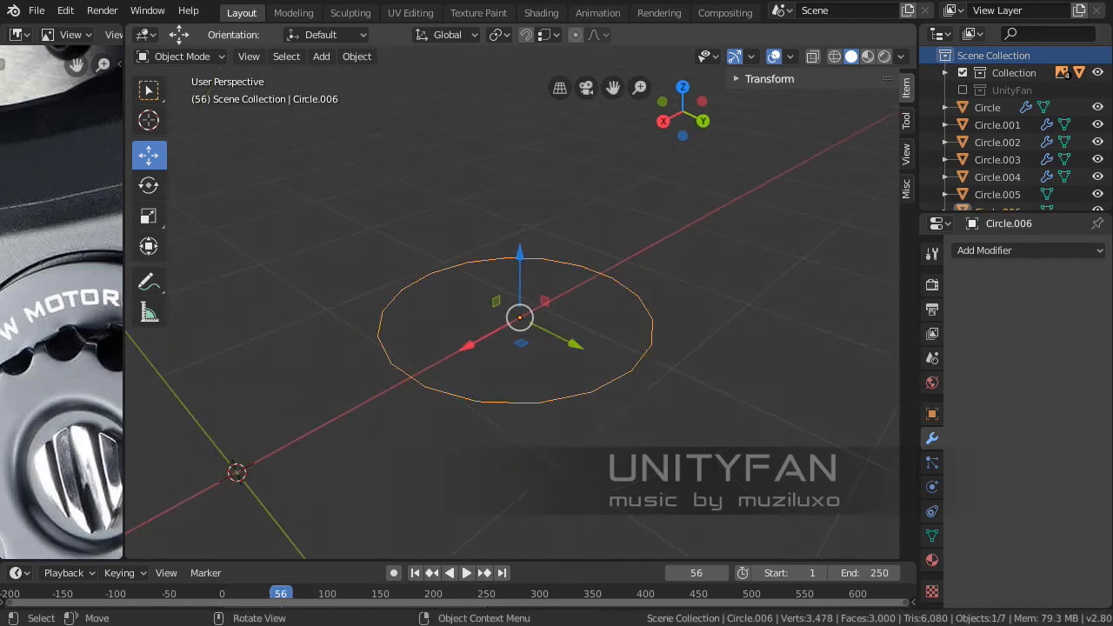
{"action": "key", "text": "x"}
{"action": "left_click", "coordinate": [561, 465]}
Select the flange ring around the wheel hub's centre cap
{"action": "middle_click_drag", "start_coordinate": [561, 465], "coordinate": [771, 351], "text": "shift"}
{"action": "scroll", "coordinate": [878, 319], "scroll_direction": "up", "scroll_amount": 1}
{"action": "scroll", "coordinate": [771, 351], "scroll_direction": "up", "scroll_amount": 4}
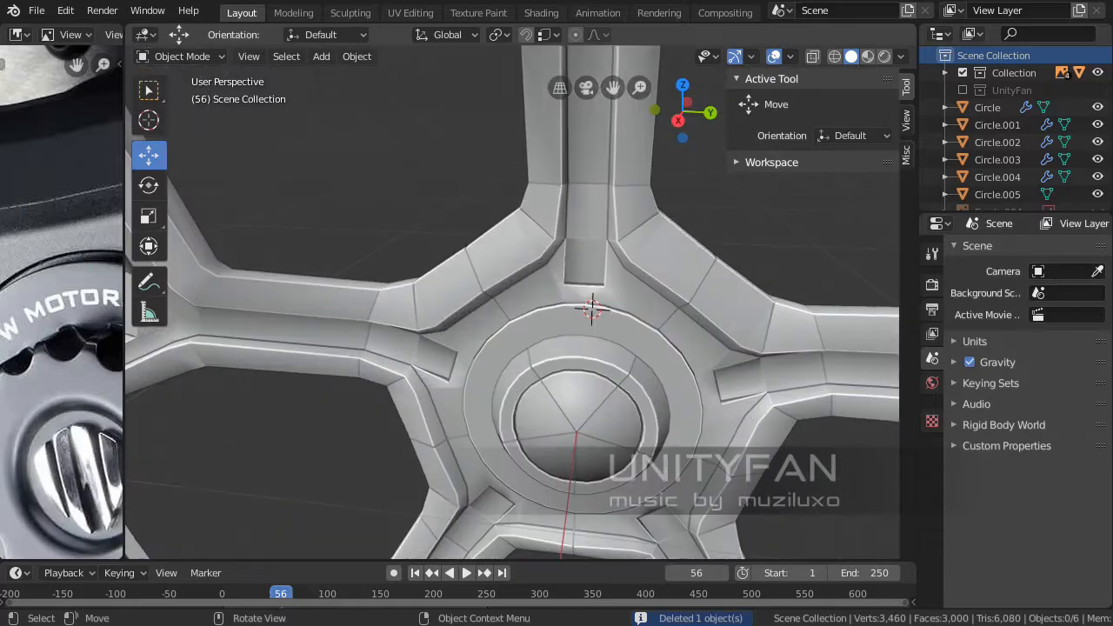
{"action": "left_click", "coordinate": [615, 328]}
{"action": "mouse_move", "coordinate": [614, 328]}
{"action": "middle_mouse_down"}
{"action": "mouse_move", "coordinate": [593, 291]}
{"action": "mouse_move", "coordinate": [625, 342]}
{"action": "middle_mouse_up"}
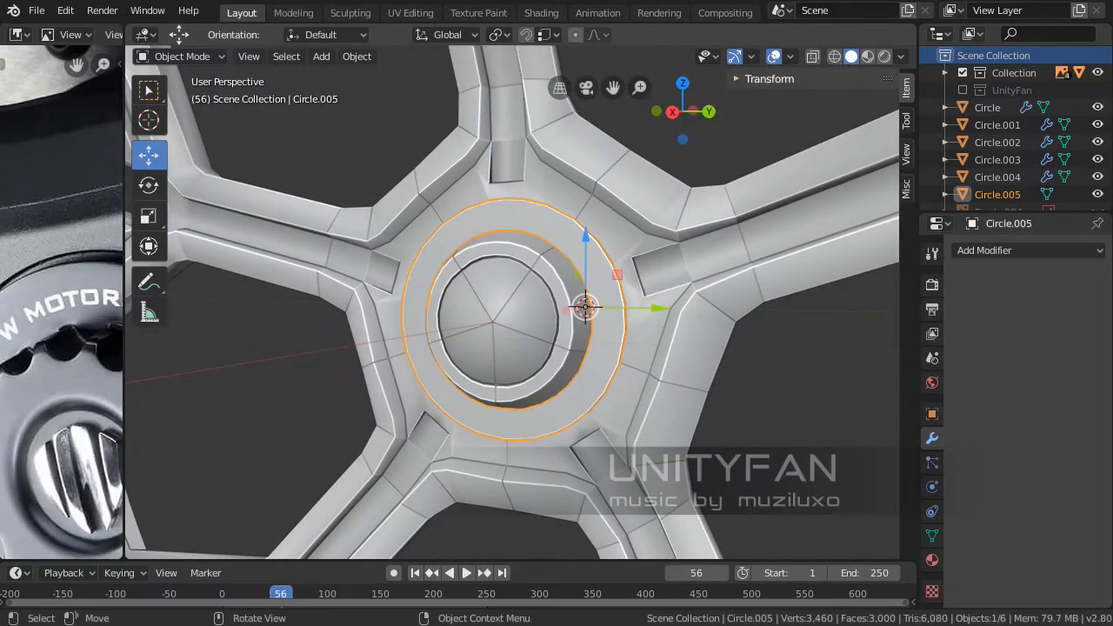
Examine the flange ring's outer rim and how it meets the surrounding spoke surface
{"action": "scroll", "coordinate": [512, 303], "scroll_direction": "up", "scroll_amount": 2}
{"action": "middle_click_drag", "start_coordinate": [512, 303], "coordinate": [488, 345], "text": "shift"}
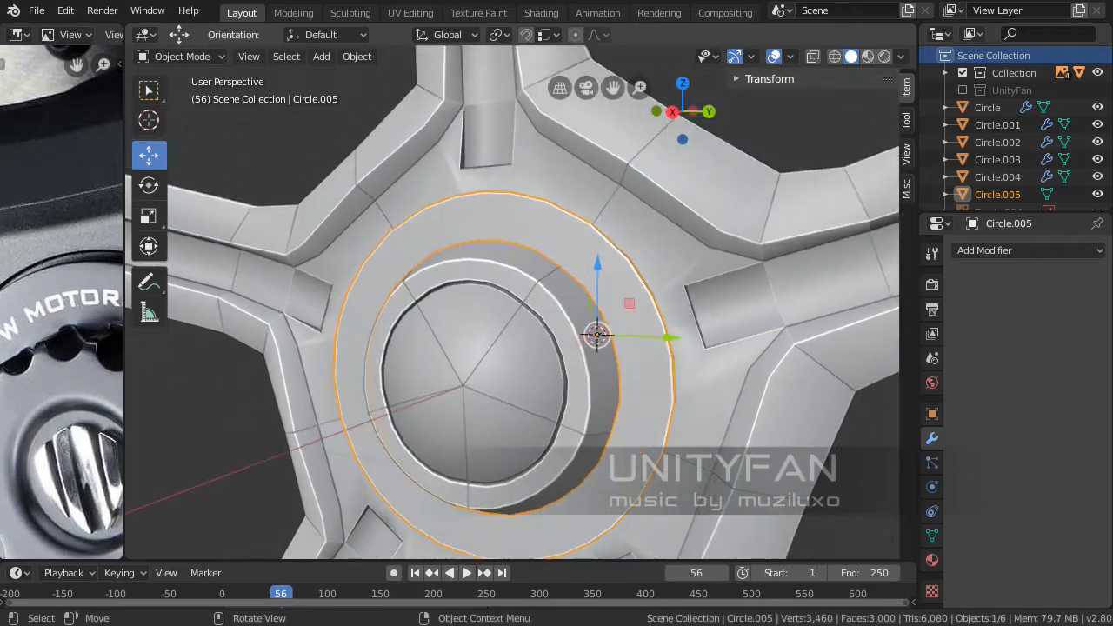
{"action": "mouse_move", "coordinate": [358, 71]}
{"action": "middle_mouse_down"}
{"action": "mouse_move", "coordinate": [411, 108]}
{"action": "mouse_move", "coordinate": [364, 111]}
{"action": "mouse_move", "coordinate": [344, 83]}
{"action": "mouse_move", "coordinate": [311, 76]}
{"action": "mouse_move", "coordinate": [414, 107]}
{"action": "mouse_move", "coordinate": [325, 89]}
{"action": "mouse_move", "coordinate": [358, 56]}
{"action": "mouse_move", "coordinate": [372, 70]}
{"action": "mouse_move", "coordinate": [321, 59]}
{"action": "mouse_move", "coordinate": [301, 73]}
{"action": "mouse_move", "coordinate": [341, 69]}
{"action": "middle_mouse_up"}
{"action": "scroll", "coordinate": [364, 111], "scroll_direction": "up", "scroll_amount": 2}
{"action": "scroll", "coordinate": [362, 97], "scroll_direction": "up", "scroll_amount": 2}
{"action": "scroll", "coordinate": [329, 91], "scroll_direction": "down", "scroll_amount": 2}
{"action": "scroll", "coordinate": [352, 94], "scroll_direction": "down", "scroll_amount": 1}
{"action": "scroll", "coordinate": [325, 89], "scroll_direction": "up", "scroll_amount": 2}
{"action": "scroll", "coordinate": [301, 73], "scroll_direction": "down", "scroll_amount": 2}
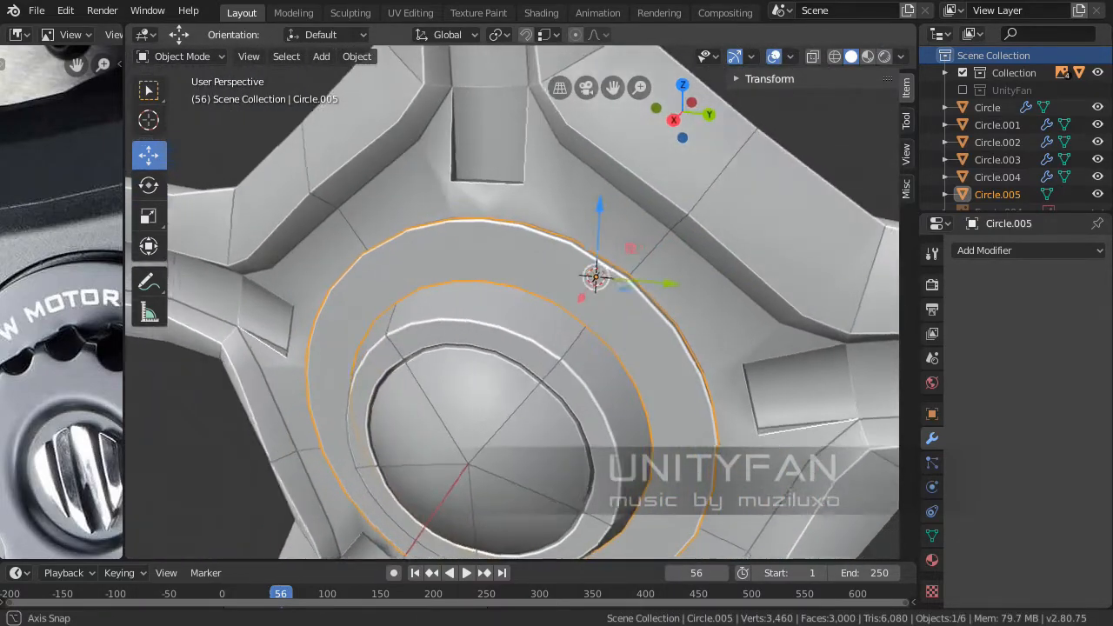
{"action": "scroll", "coordinate": [513, 305], "scroll_direction": "up", "scroll_amount": 2}
{"action": "middle_click_drag", "start_coordinate": [513, 305], "coordinate": [511, 378], "text": "shift"}
{"action": "scroll", "coordinate": [544, 338], "scroll_direction": "up", "scroll_amount": 1}
Duplicate one six-edge cross-section profile of the flange ring in edge selection mode and move the copy outward along X
{"action": "key", "text": "Tab"}
{"action": "scroll", "coordinate": [540, 364], "scroll_direction": "up", "scroll_amount": 2}
{"action": "scroll", "coordinate": [511, 378], "scroll_direction": "up", "scroll_amount": 2}
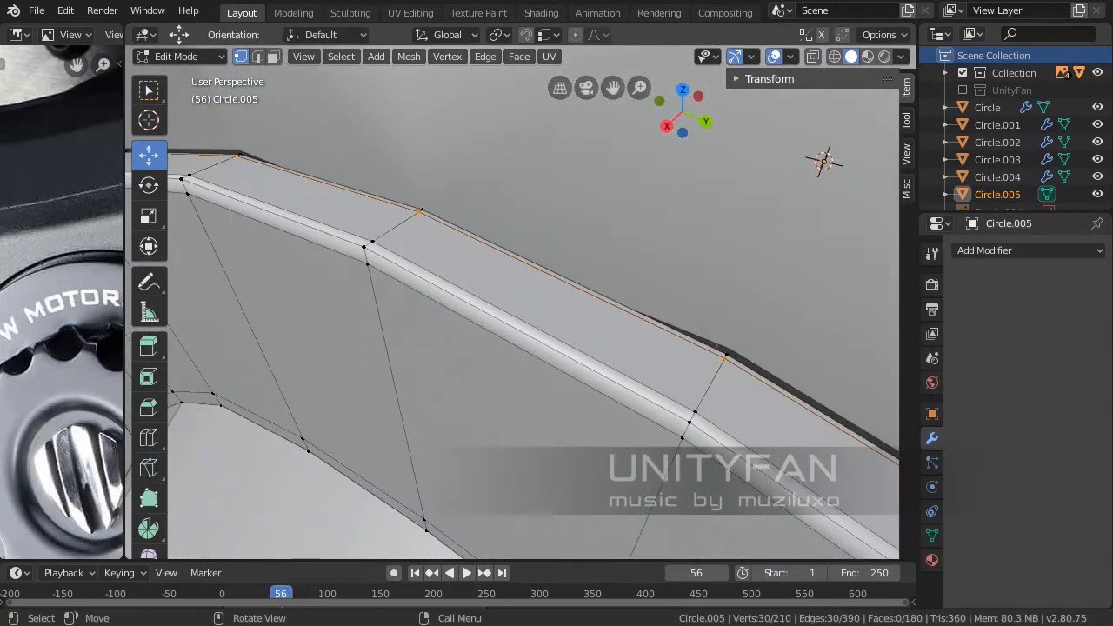
{"action": "key", "text": "2"}
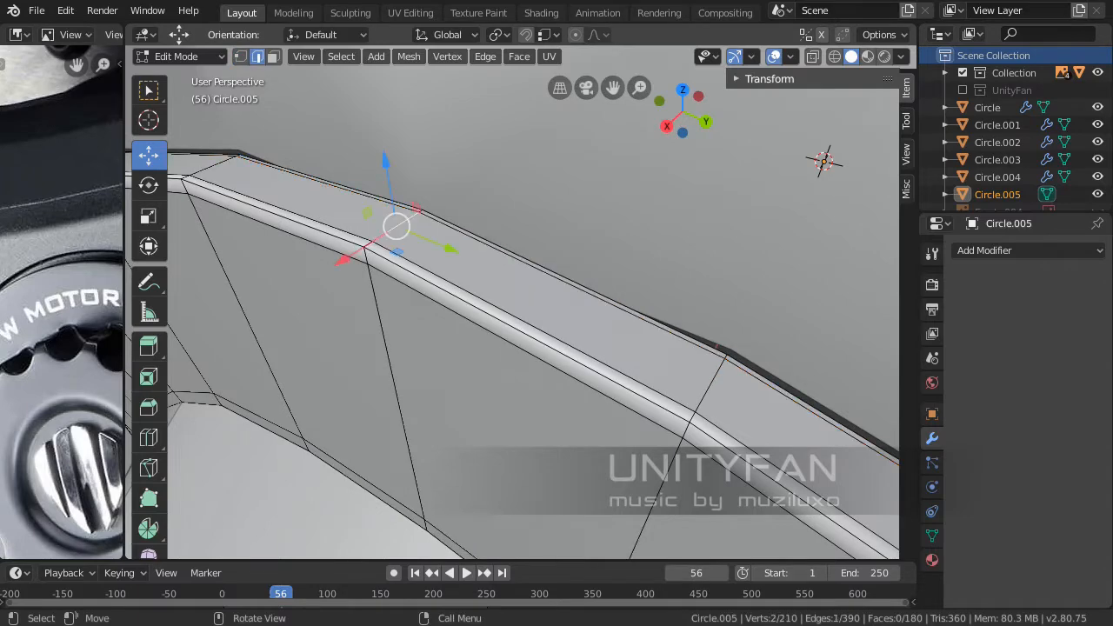
{"action": "mouse_move", "coordinate": [397, 232]}
{"action": "middle_mouse_down"}
{"action": "mouse_move", "coordinate": [405, 215]}
{"action": "mouse_move", "coordinate": [395, 228]}
{"action": "middle_mouse_up"}
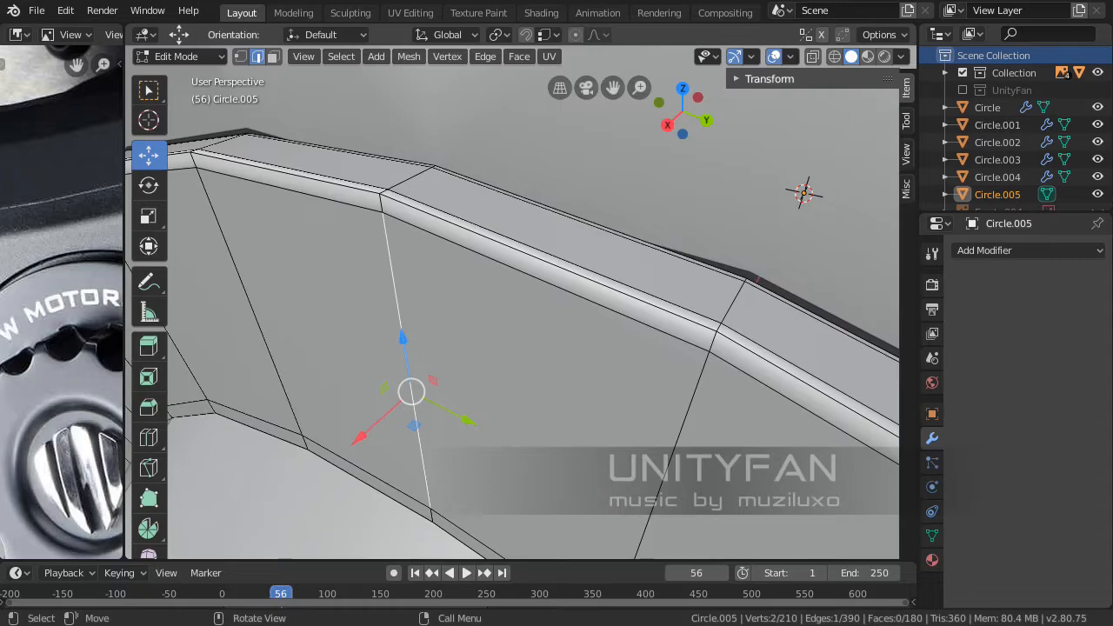
{"action": "middle_click_drag", "start_coordinate": [396, 228], "coordinate": [293, 151]}
{"action": "scroll", "coordinate": [323, 140], "scroll_direction": "down", "scroll_amount": 3}
{"action": "key", "text": "shift+d"}
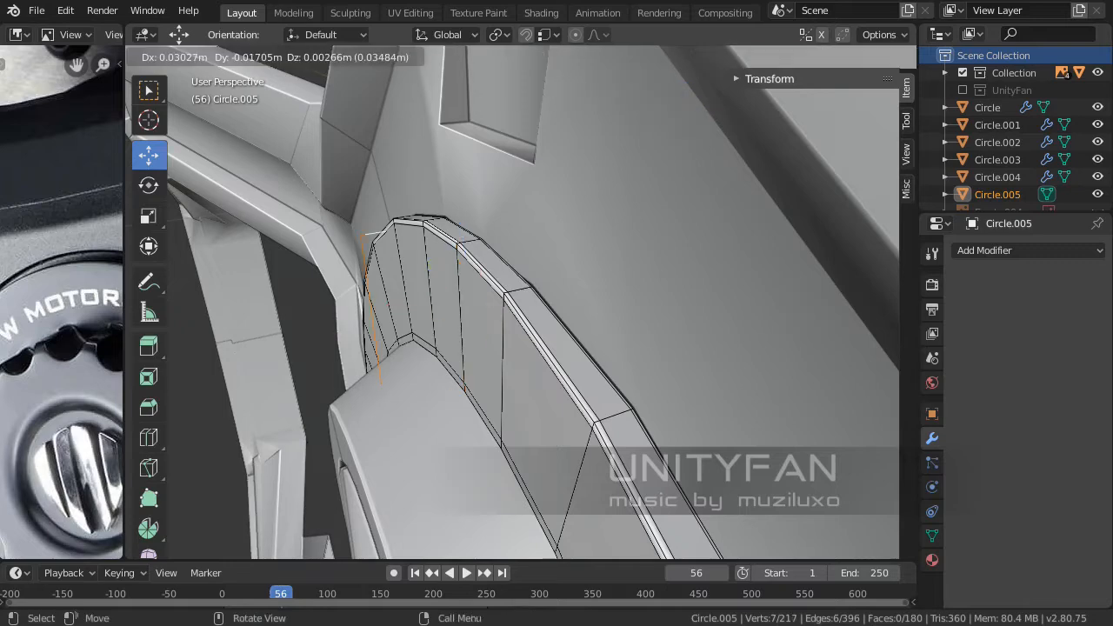
{"action": "right_click", "coordinate": [383, 305]}
{"action": "left_click_drag", "start_coordinate": [398, 302], "coordinate": [339, 315]}
Separate the duplicated profile into its own object and return to Object Mode
{"action": "middle_click_drag", "start_coordinate": [341, 314], "coordinate": [413, 313]}
{"action": "scroll", "coordinate": [393, 314], "scroll_direction": "up", "scroll_amount": 1}
{"action": "key", "text": "p"}
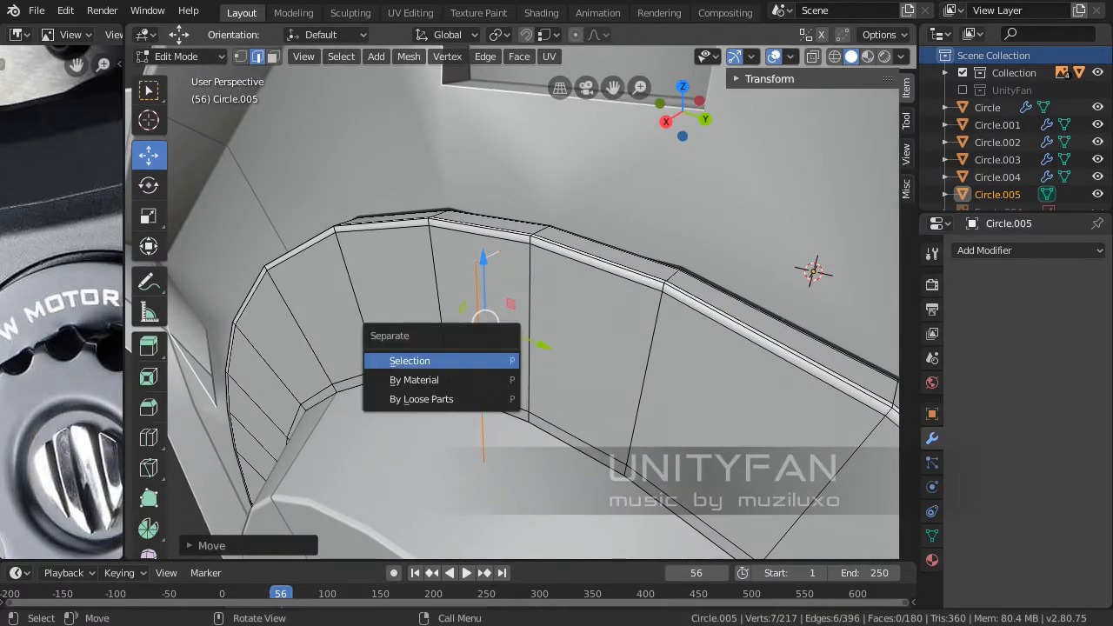
{"action": "left_click", "coordinate": [404, 361]}
{"action": "key", "text": "Tab"}
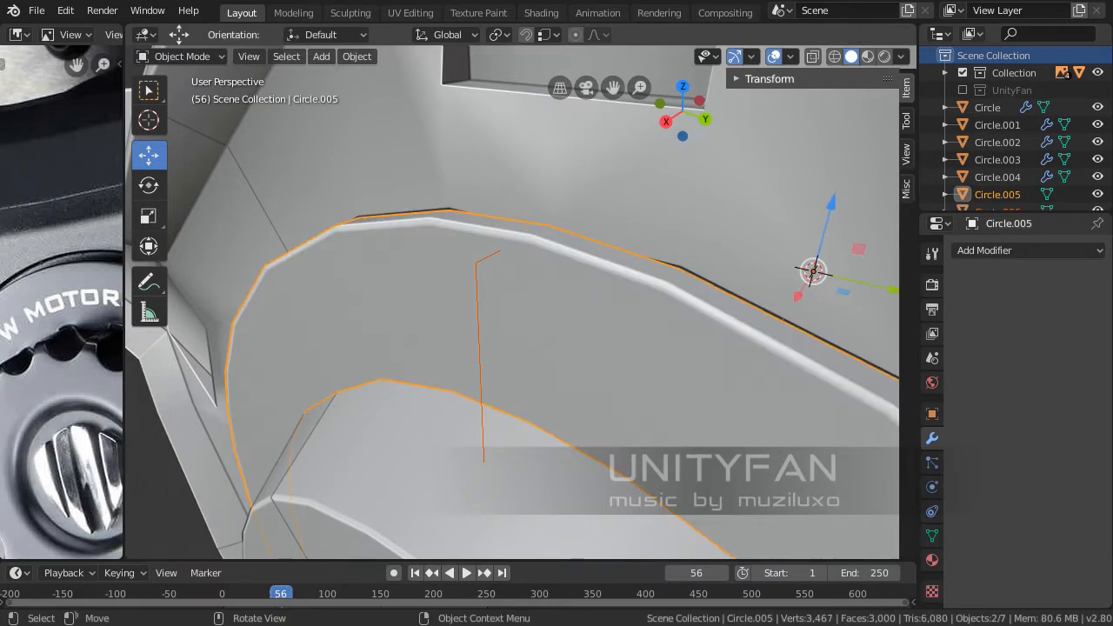
Select only the separated profile object and add a Screw modifier to it
{"action": "mouse_move", "coordinate": [404, 361]}
{"action": "middle_mouse_down"}
{"action": "mouse_move", "coordinate": [372, 344]}
{"action": "mouse_move", "coordinate": [313, 272]}
{"action": "mouse_move", "coordinate": [401, 357]}
{"action": "middle_mouse_up"}
{"action": "scroll", "coordinate": [377, 338], "scroll_direction": "down", "scroll_amount": 8}
{"action": "scroll", "coordinate": [372, 320], "scroll_direction": "up", "scroll_amount": 2}
{"action": "left_click", "coordinate": [1000, 250]}
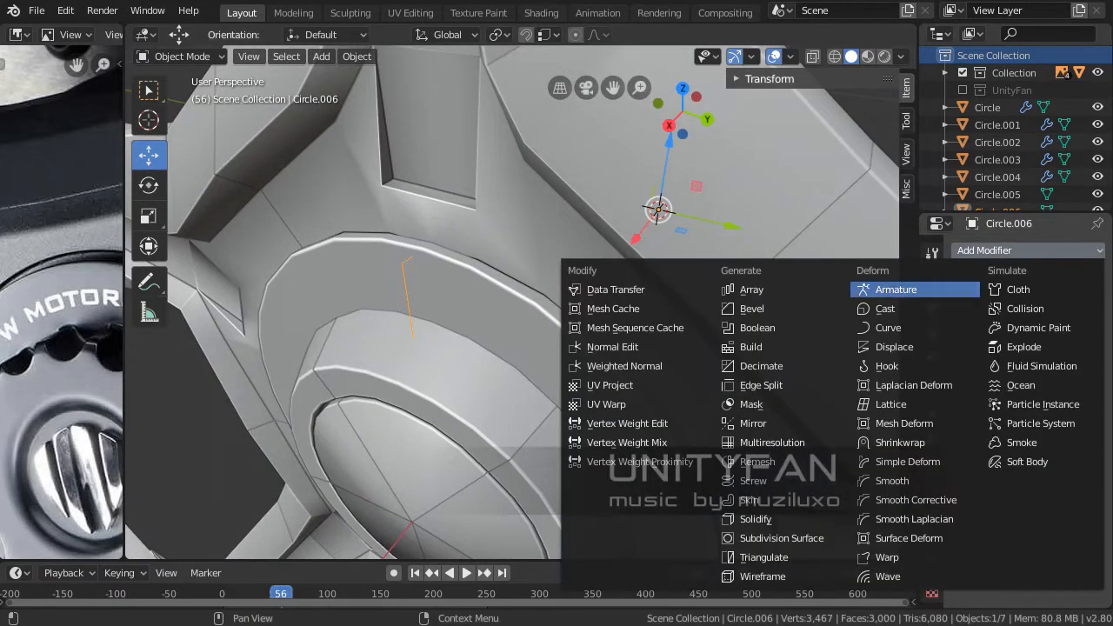
{"action": "left_click", "coordinate": [754, 480]}
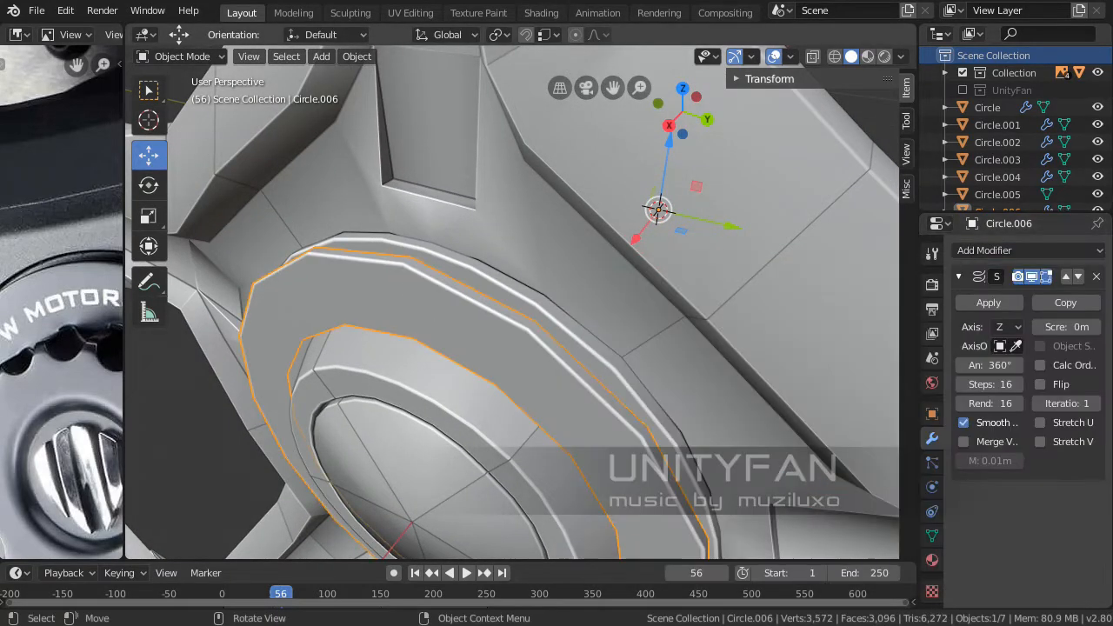
Set the Screw modifier's viewport steps to 36 for the revolved ring
{"action": "middle_click_drag", "start_coordinate": [539, 383], "coordinate": [496, 342]}
{"action": "scroll", "coordinate": [574, 323], "scroll_direction": "down", "scroll_amount": 2}
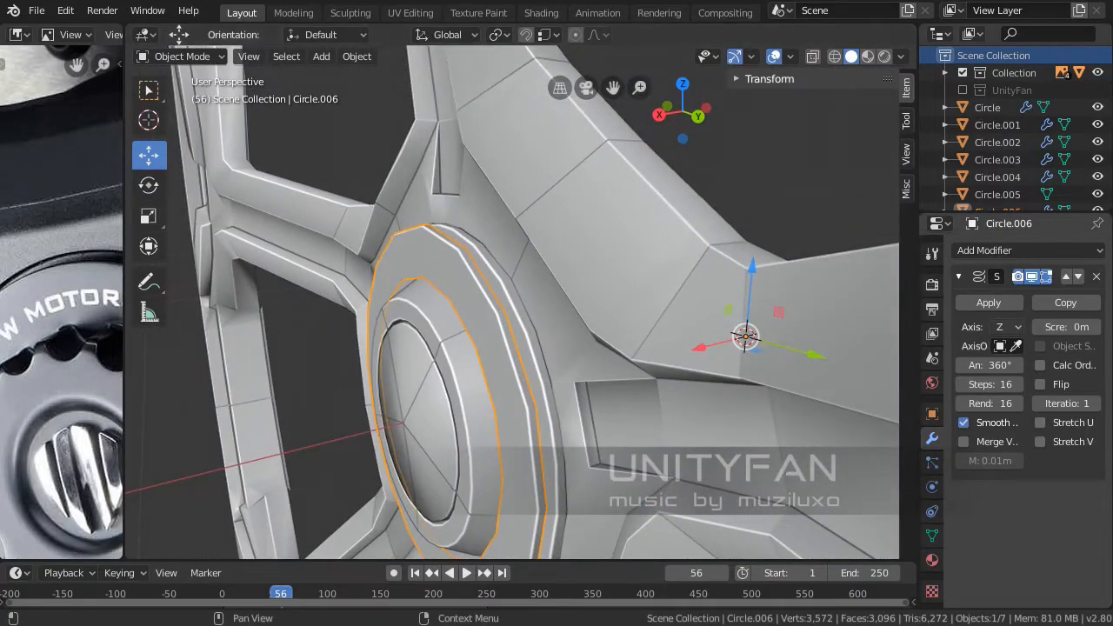
{"action": "middle_click_drag", "start_coordinate": [522, 305], "coordinate": [579, 325]}
{"action": "scroll", "coordinate": [590, 315], "scroll_direction": "up", "scroll_amount": 2}
{"action": "scroll", "coordinate": [633, 306], "scroll_direction": "up", "scroll_amount": 2}
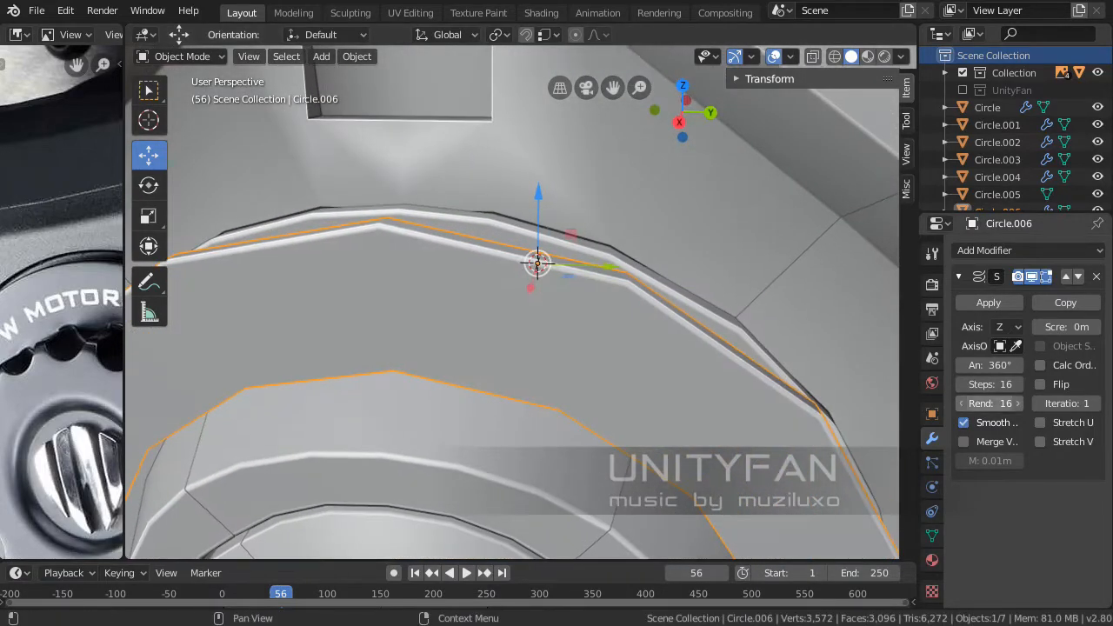
{"action": "left_click", "coordinate": [1017, 383]}
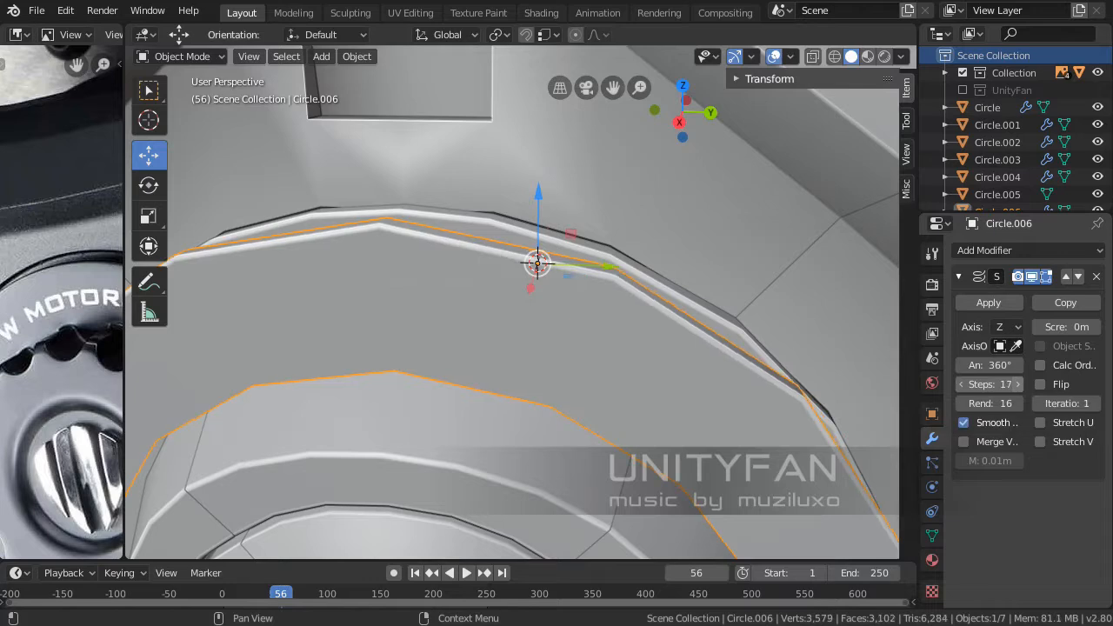
{"action": "left_click", "coordinate": [1017, 384]}
{"action": "left_click", "coordinate": [1017, 384]}
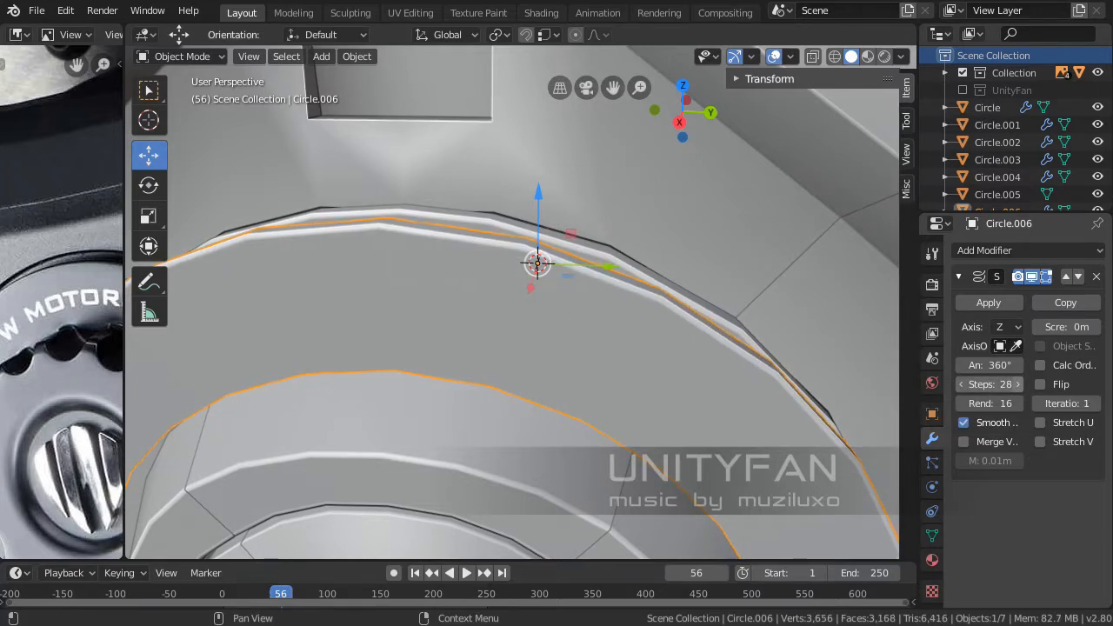
{"action": "middle_click_drag", "start_coordinate": [614, 324], "coordinate": [597, 324]}
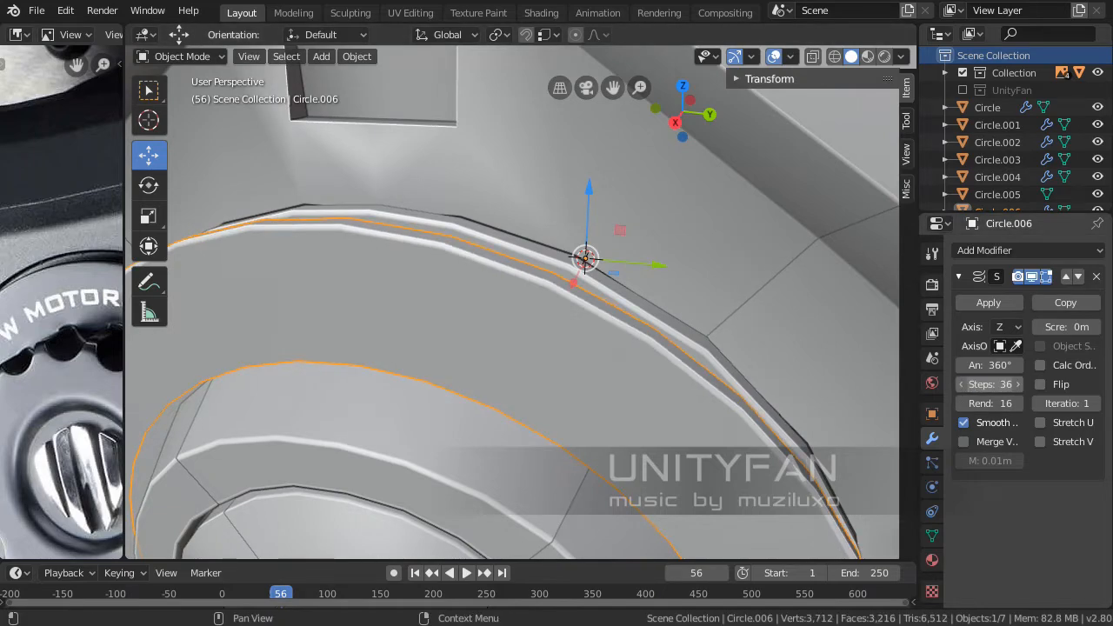
Compare the revolved ring's roundness with the original flange ring's outer rim and the hub opening
{"action": "scroll", "coordinate": [600, 322], "scroll_direction": "down", "scroll_amount": 4}
{"action": "middle_click_drag", "start_coordinate": [600, 321], "coordinate": [557, 365]}
{"action": "scroll", "coordinate": [694, 311], "scroll_direction": "down", "scroll_amount": 2}
{"action": "scroll", "coordinate": [592, 312], "scroll_direction": "up", "scroll_amount": 2}
{"action": "middle_click_drag", "start_coordinate": [539, 244], "coordinate": [496, 383], "text": "shift"}
{"action": "scroll", "coordinate": [564, 324], "scroll_direction": "up", "scroll_amount": 2}
{"action": "scroll", "coordinate": [561, 339], "scroll_direction": "up", "scroll_amount": 2}
{"action": "scroll", "coordinate": [581, 337], "scroll_direction": "down", "scroll_amount": 3}
{"action": "scroll", "coordinate": [520, 334], "scroll_direction": "down", "scroll_amount": 2}
{"action": "scroll", "coordinate": [557, 352], "scroll_direction": "down", "scroll_amount": 1}
{"action": "scroll", "coordinate": [608, 378], "scroll_direction": "up", "scroll_amount": 2}
{"action": "scroll", "coordinate": [500, 381], "scroll_direction": "up", "scroll_amount": 2}
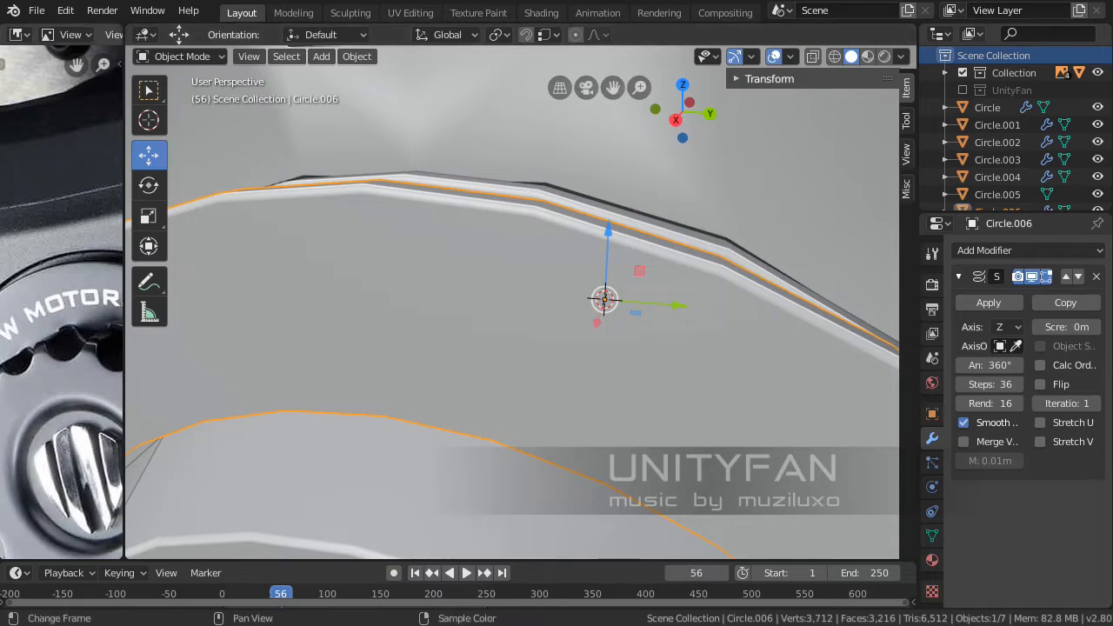
Widen the reference image view and examine the photographed hub's W Motors ring, scalloped notches and centre cap
{"action": "left_click_drag", "start_coordinate": [124, 366], "coordinate": [508, 366]}
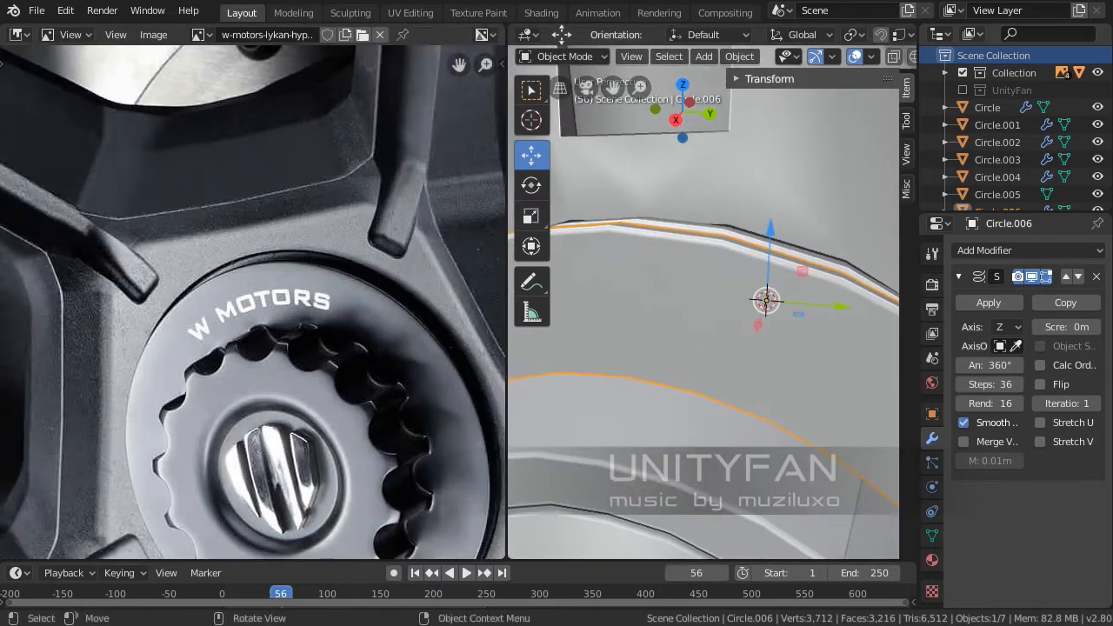
{"action": "scroll", "coordinate": [252, 303], "scroll_direction": "up", "scroll_amount": 4}
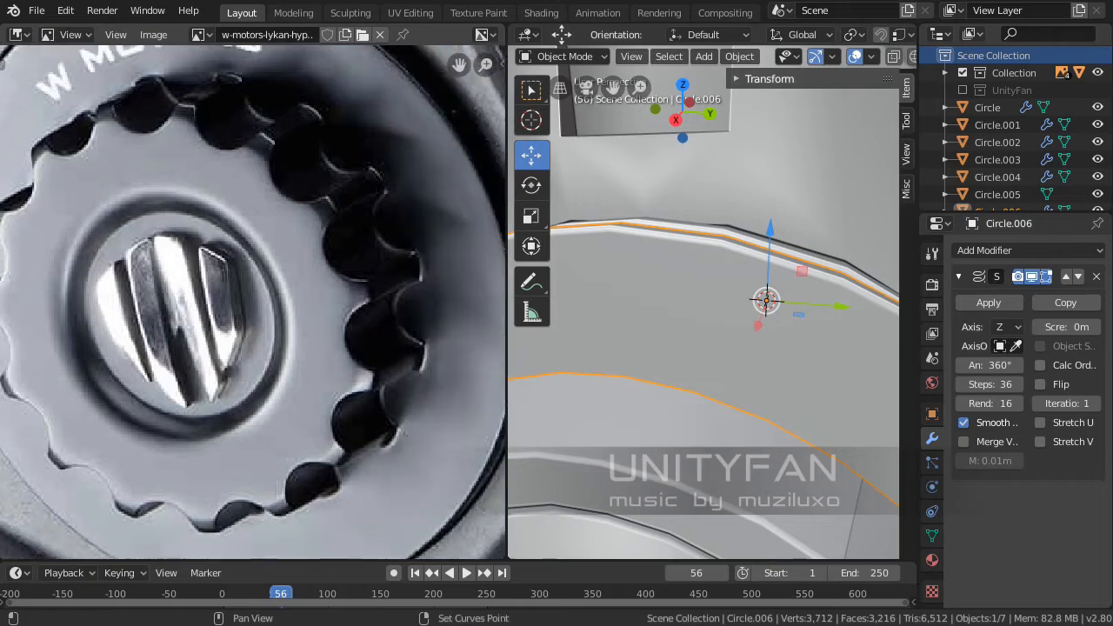
{"action": "middle_click_drag", "start_coordinate": [252, 303], "coordinate": [303, 313]}
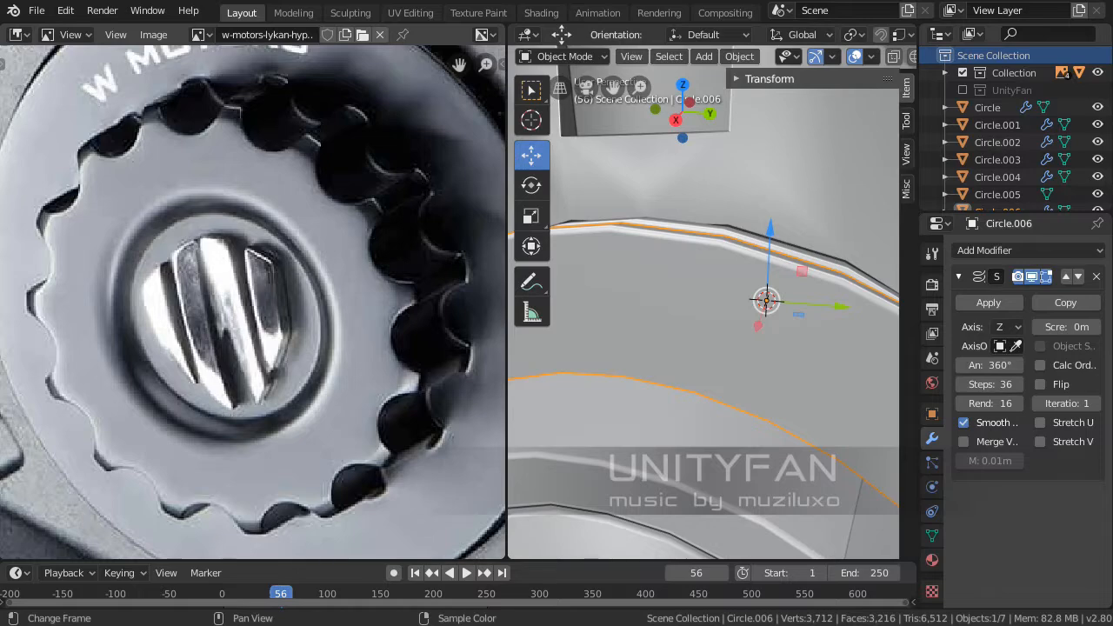
{"action": "scroll", "coordinate": [252, 302], "scroll_direction": "down", "scroll_amount": 2}
{"action": "scroll", "coordinate": [253, 303], "scroll_direction": "up", "scroll_amount": 2}
{"action": "scroll", "coordinate": [253, 303], "scroll_direction": "down", "scroll_amount": 2}
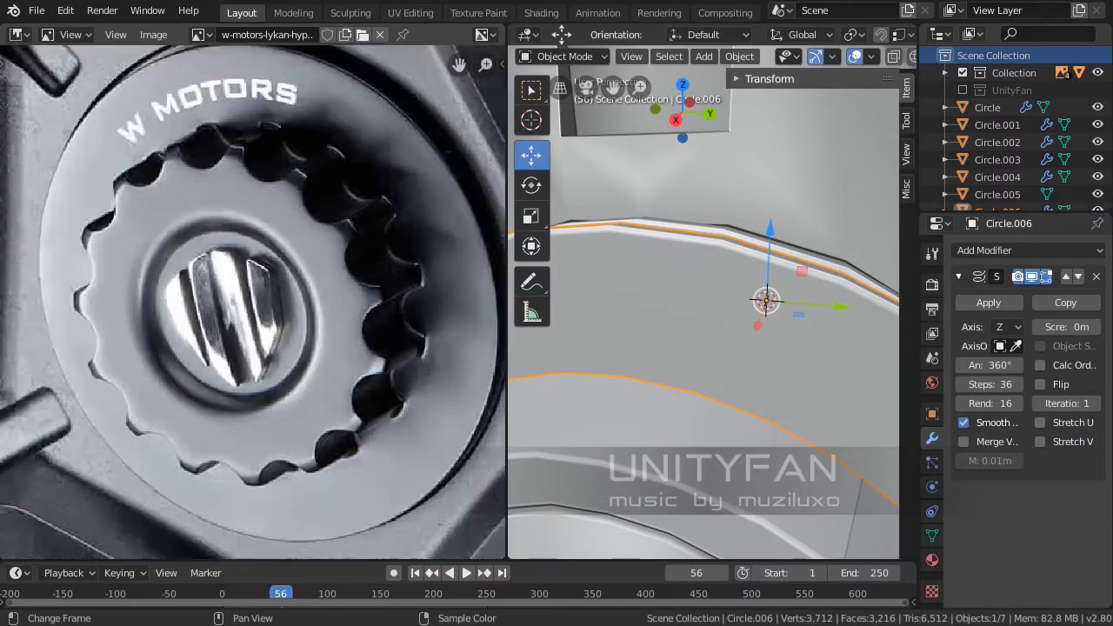
{"action": "scroll", "coordinate": [252, 302], "scroll_direction": "up", "scroll_amount": 2}
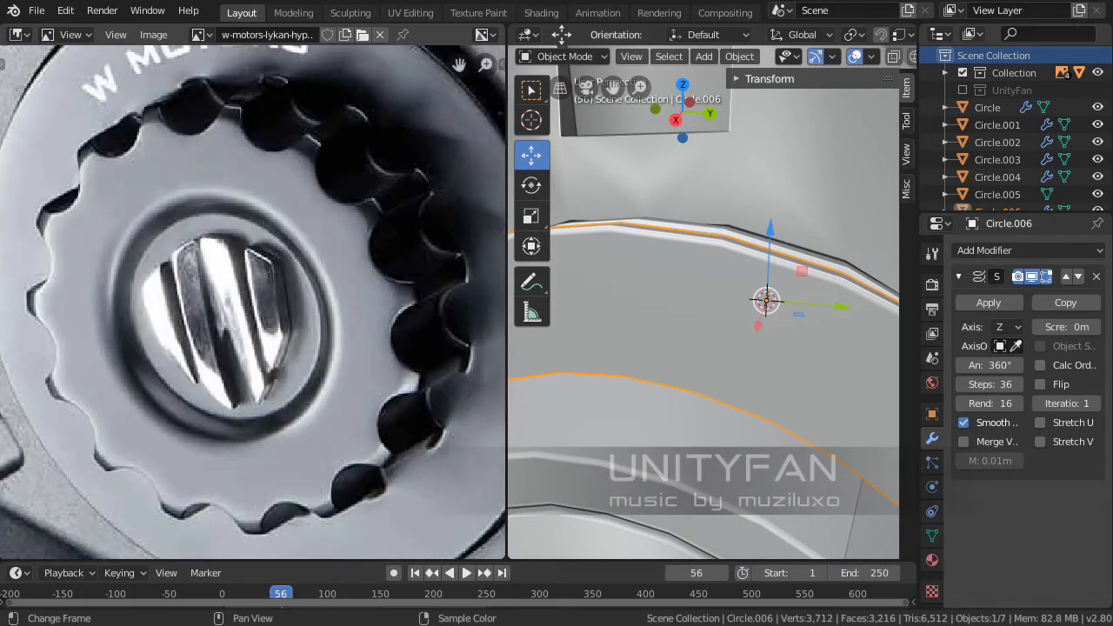
{"action": "middle_click_drag", "start_coordinate": [252, 302], "coordinate": [262, 303], "text": "shift"}
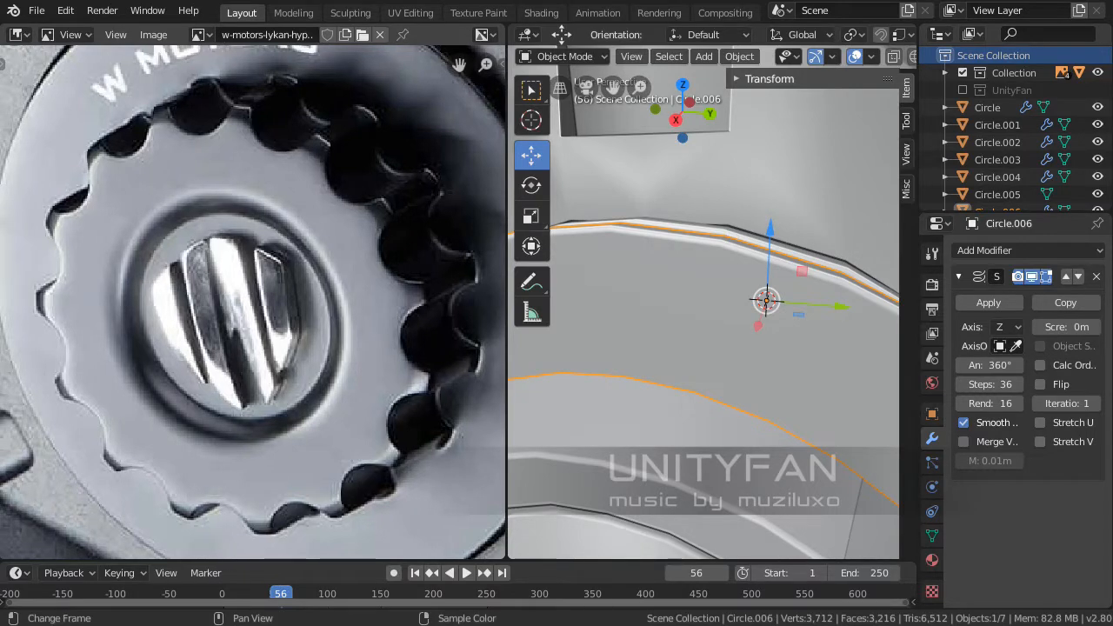
{"action": "scroll", "coordinate": [252, 303], "scroll_direction": "down", "scroll_amount": 1}
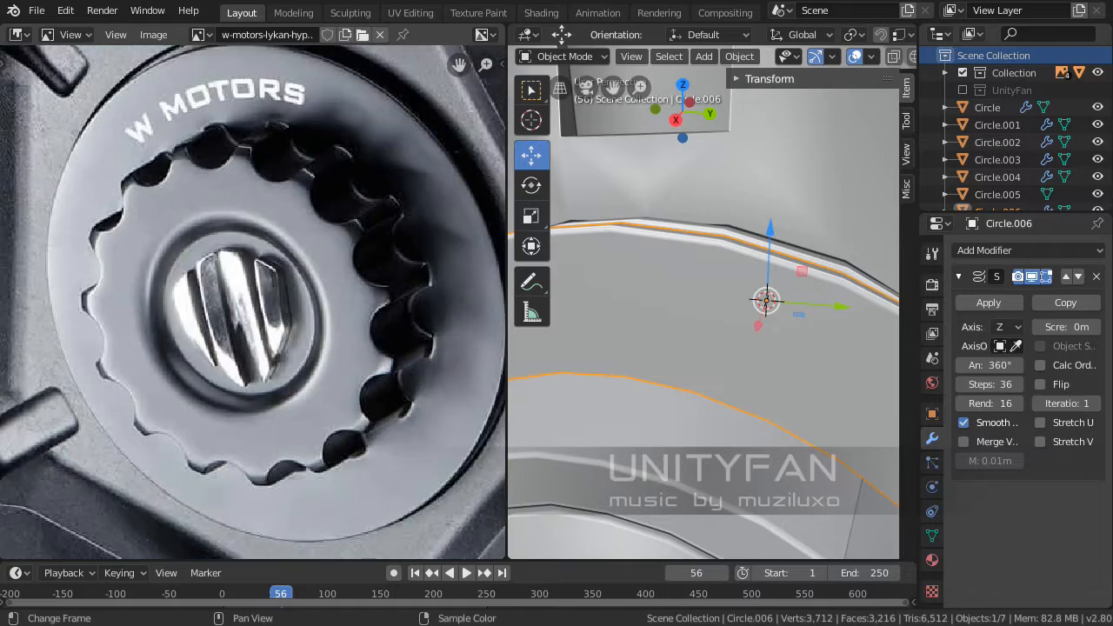
{"action": "mouse_move", "coordinate": [252, 302]}
{"action": "middle_mouse_down", "text": "shift"}
{"action": "mouse_move", "coordinate": [228, 338]}
{"action": "mouse_move", "coordinate": [245, 311]}
{"action": "middle_mouse_up", "text": "shift"}
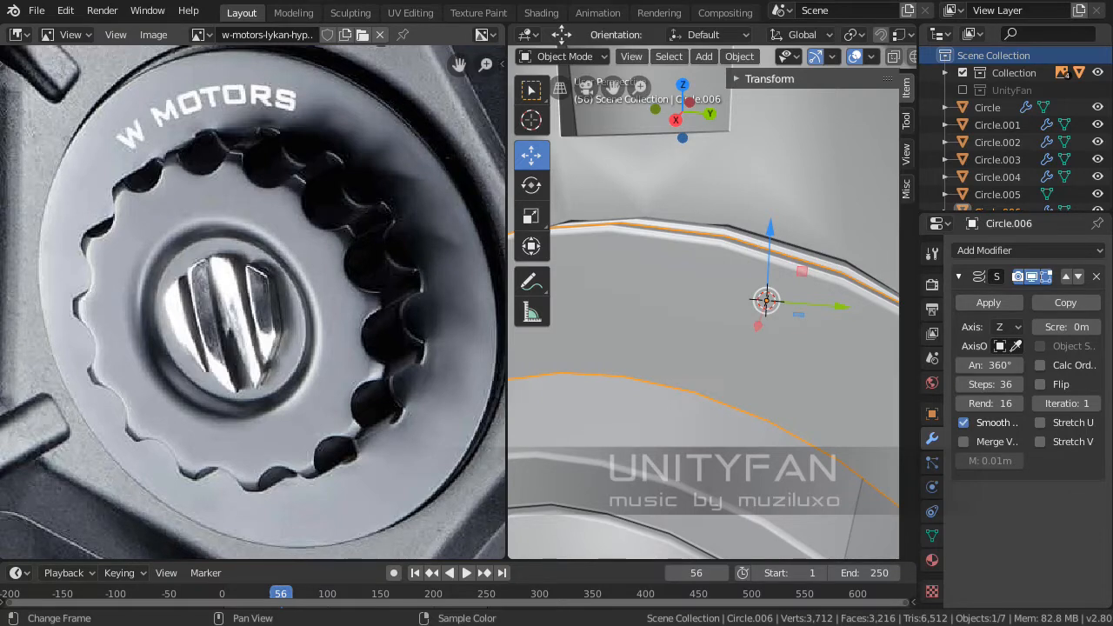
{"action": "scroll", "coordinate": [253, 302], "scroll_direction": "up", "scroll_amount": 3}
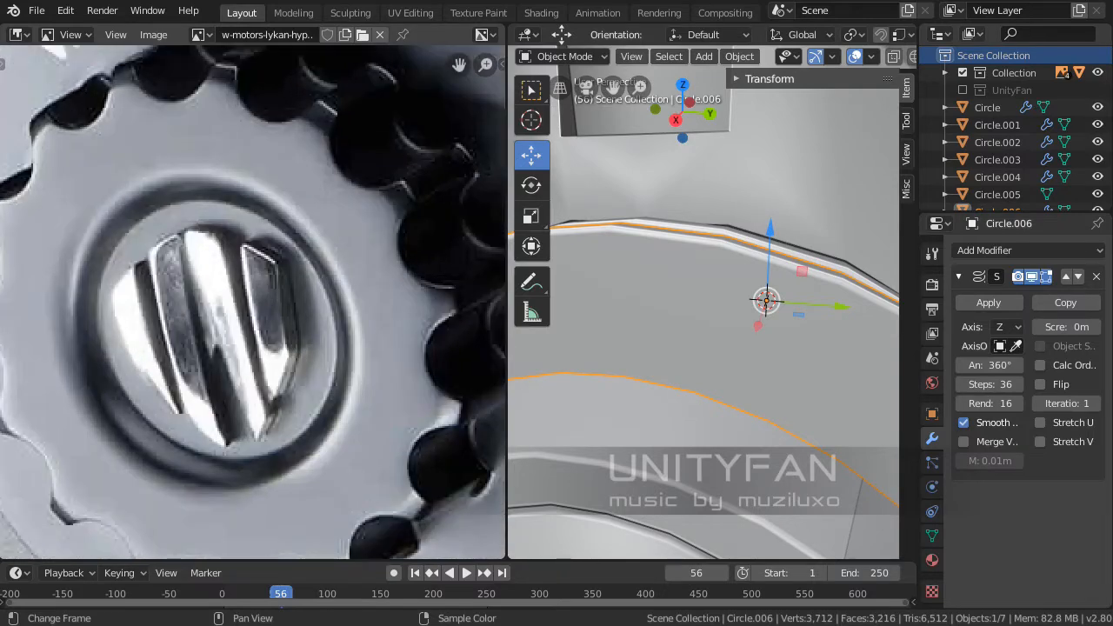
{"action": "middle_click_drag", "start_coordinate": [253, 302], "coordinate": [264, 292]}
{"action": "scroll", "coordinate": [253, 302], "scroll_direction": "down", "scroll_amount": 1}
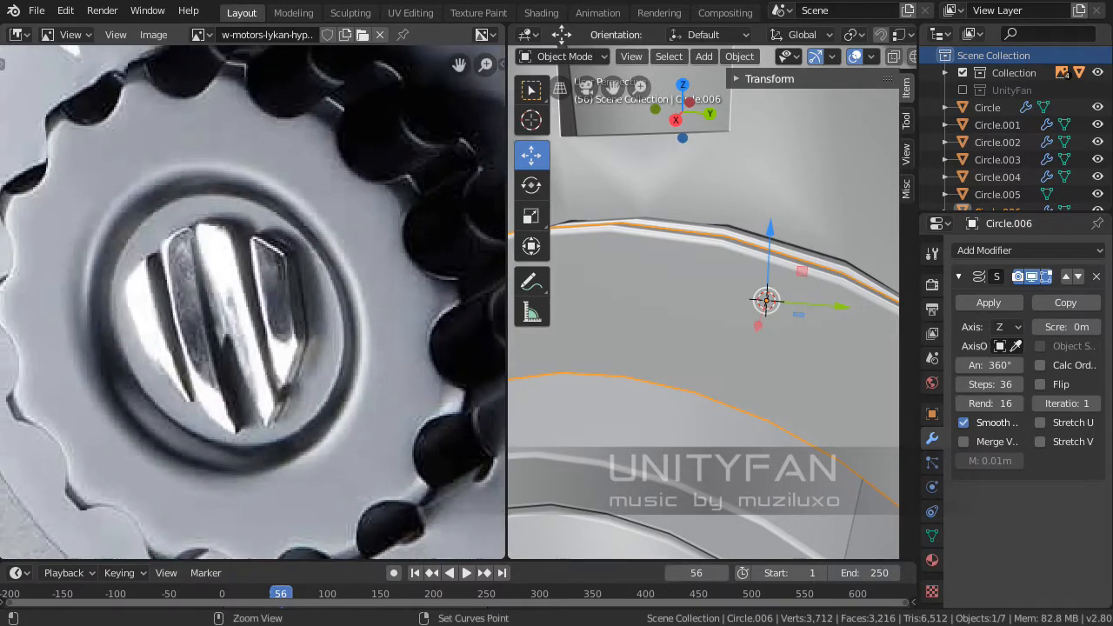
Narrow the reference image pane to give the 3D view more room, and show the whole photographed hub
{"action": "middle_click_drag", "start_coordinate": [253, 302], "coordinate": [254, 298], "text": "shift"}
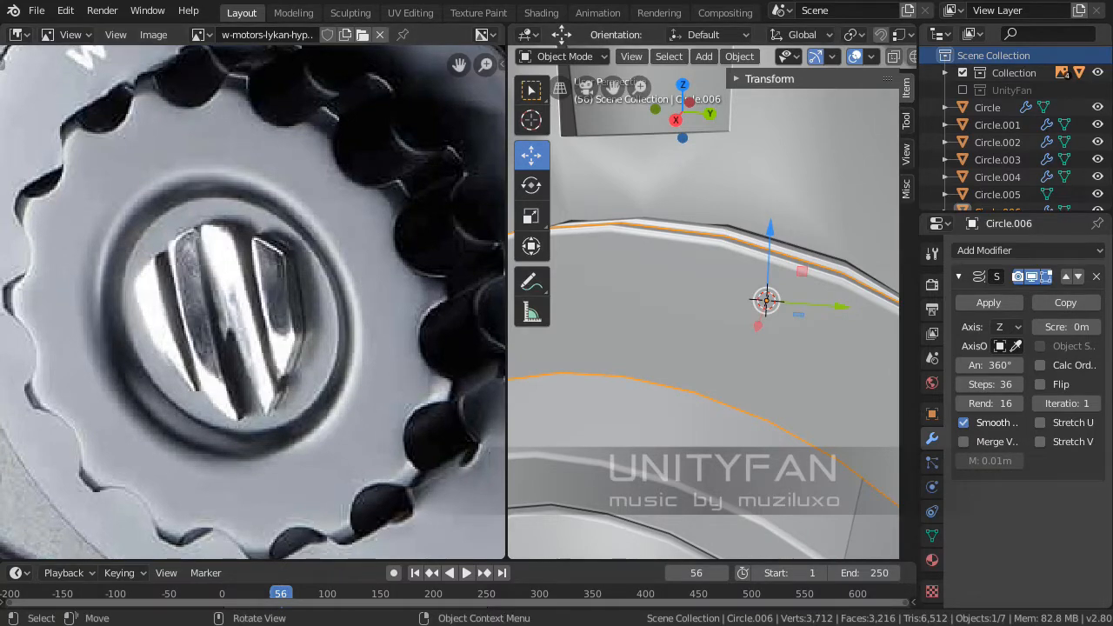
{"action": "mouse_move", "coordinate": [507, 302]}
{"action": "left_mouse_down"}
{"action": "mouse_move", "coordinate": [329, 302]}
{"action": "mouse_move", "coordinate": [507, 302]}
{"action": "left_mouse_up"}
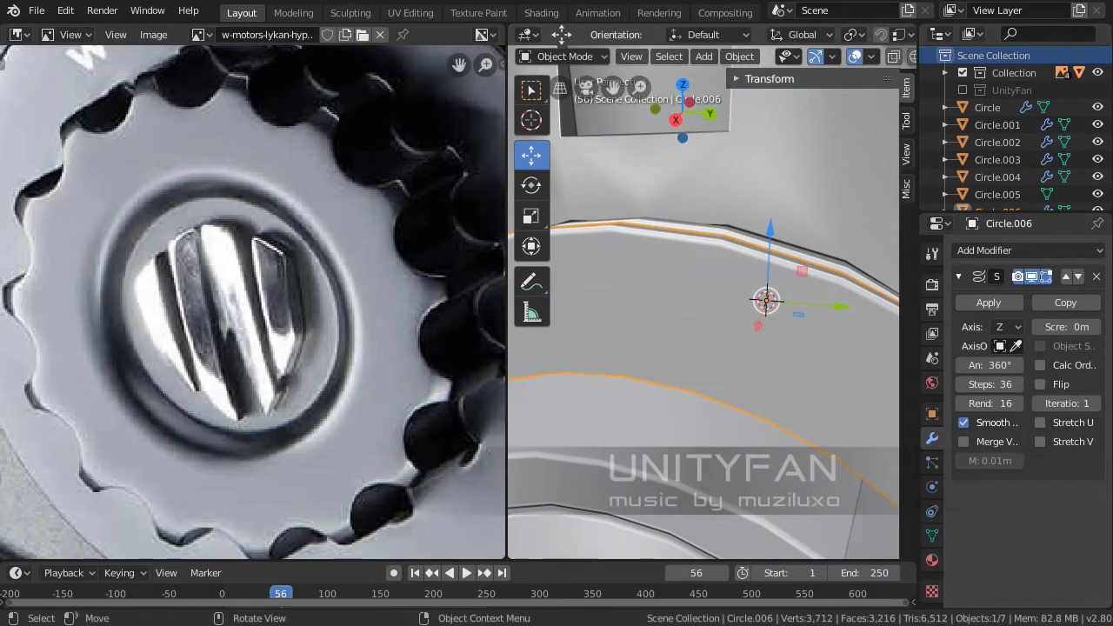
{"action": "left_click_drag", "start_coordinate": [507, 302], "coordinate": [268, 302]}
{"action": "scroll", "coordinate": [130, 301], "scroll_direction": "down", "scroll_amount": 5}
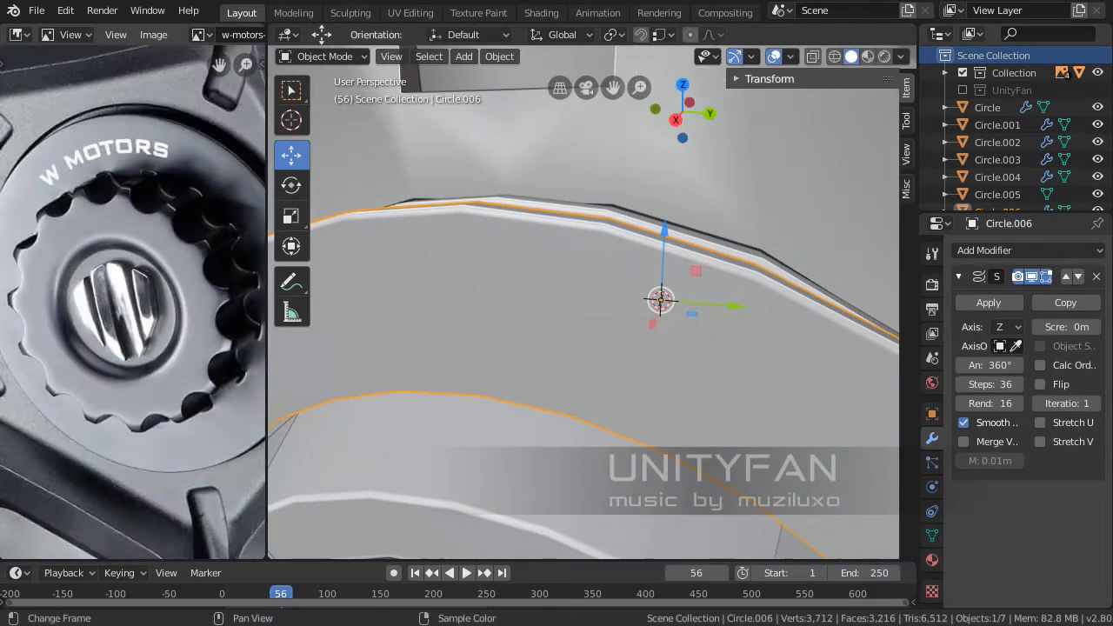
Select the original flange ring object beside the revolved one and delete it
{"action": "scroll", "coordinate": [583, 302], "scroll_direction": "down", "scroll_amount": 5}
{"action": "middle_click_drag", "start_coordinate": [626, 313], "coordinate": [592, 366]}
{"action": "scroll", "coordinate": [523, 294], "scroll_direction": "up", "scroll_amount": 4}
{"action": "key", "text": "Tab"}
{"action": "key", "text": "Tab"}
{"action": "left_click", "coordinate": [570, 257]}
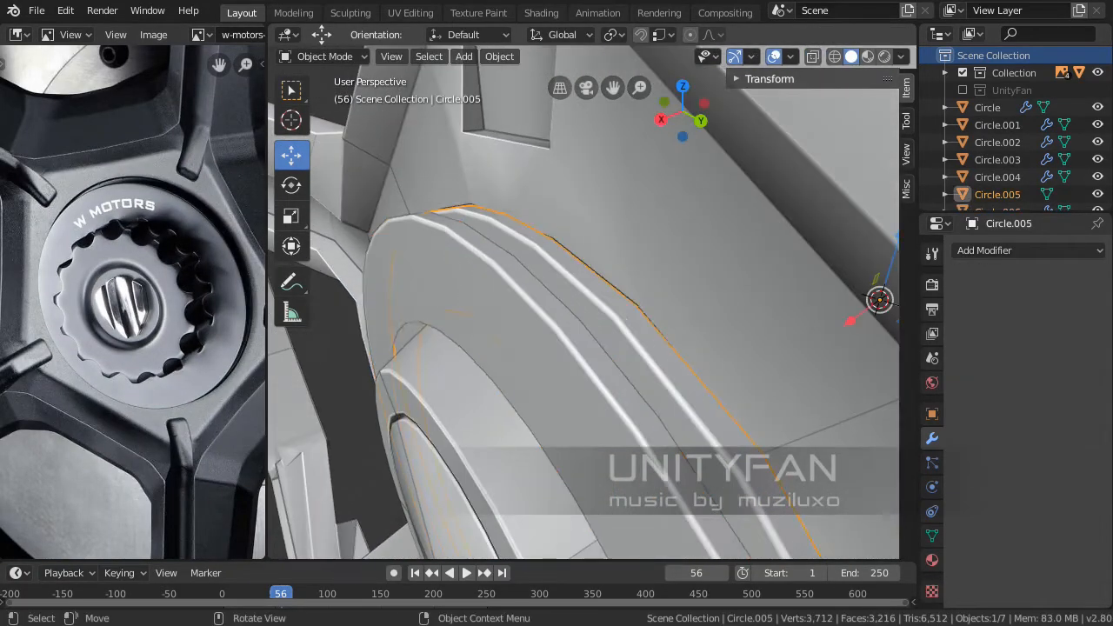
{"action": "middle_click_drag", "start_coordinate": [570, 257], "coordinate": [529, 283]}
{"action": "key", "text": "x"}
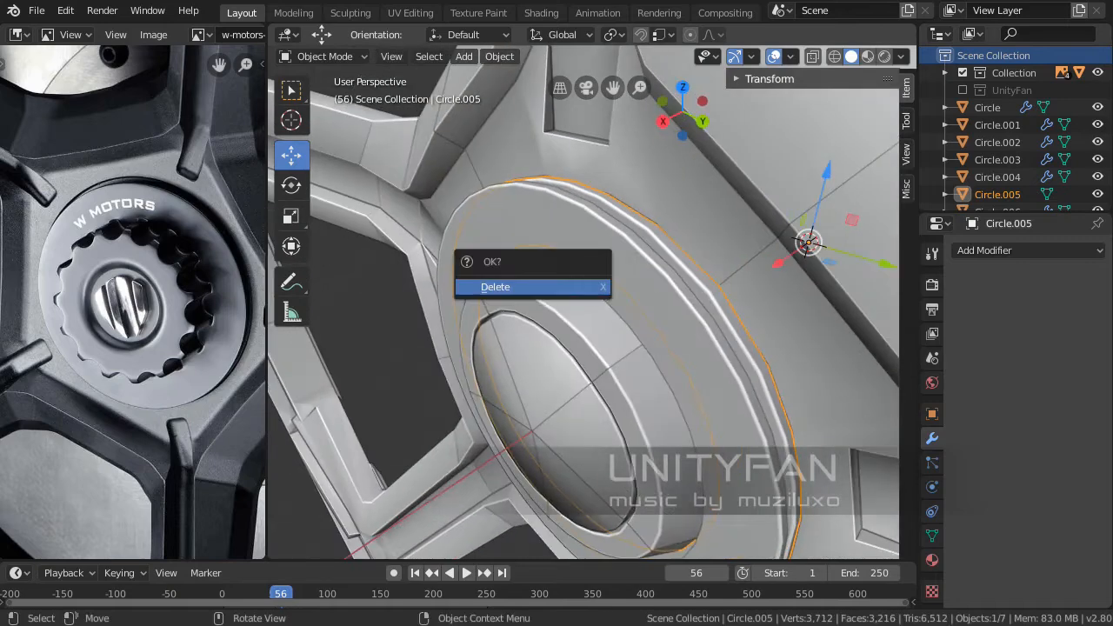
{"action": "left_click", "coordinate": [529, 286]}
Select the revolved ring's entire profile in Edit Mode and move it slightly
{"action": "scroll", "coordinate": [540, 261], "scroll_direction": "up", "scroll_amount": 2}
{"action": "left_click", "coordinate": [539, 191]}
{"action": "key", "text": "Tab"}
{"action": "middle_click_drag", "start_coordinate": [540, 192], "coordinate": [517, 276], "text": "shift"}
{"action": "scroll", "coordinate": [572, 285], "scroll_direction": "up", "scroll_amount": 3}
{"action": "key", "text": "a"}
{"action": "left_click_drag", "start_coordinate": [428, 270], "coordinate": [479, 257]}
{"action": "scroll", "coordinate": [478, 257], "scroll_direction": "down", "scroll_amount": 3}
{"action": "middle_click_drag", "start_coordinate": [478, 257], "coordinate": [543, 247]}
{"action": "scroll", "coordinate": [585, 268], "scroll_direction": "down", "scroll_amount": 6}
{"action": "key", "text": "Tab"}
Select the spoke object Circle and turn on its Subdivision modifier's display in the viewport
{"action": "key", "text": "alt+a"}
{"action": "scroll", "coordinate": [497, 268], "scroll_direction": "down", "scroll_amount": 2}
{"action": "left_click", "coordinate": [546, 320]}
{"action": "middle_click_drag", "start_coordinate": [544, 248], "coordinate": [535, 343], "text": "shift"}
{"action": "middle_click_drag", "start_coordinate": [583, 340], "coordinate": [536, 338]}
{"action": "scroll", "coordinate": [600, 335], "scroll_direction": "up", "scroll_amount": 1}
{"action": "scroll", "coordinate": [609, 331], "scroll_direction": "up", "scroll_amount": 2}
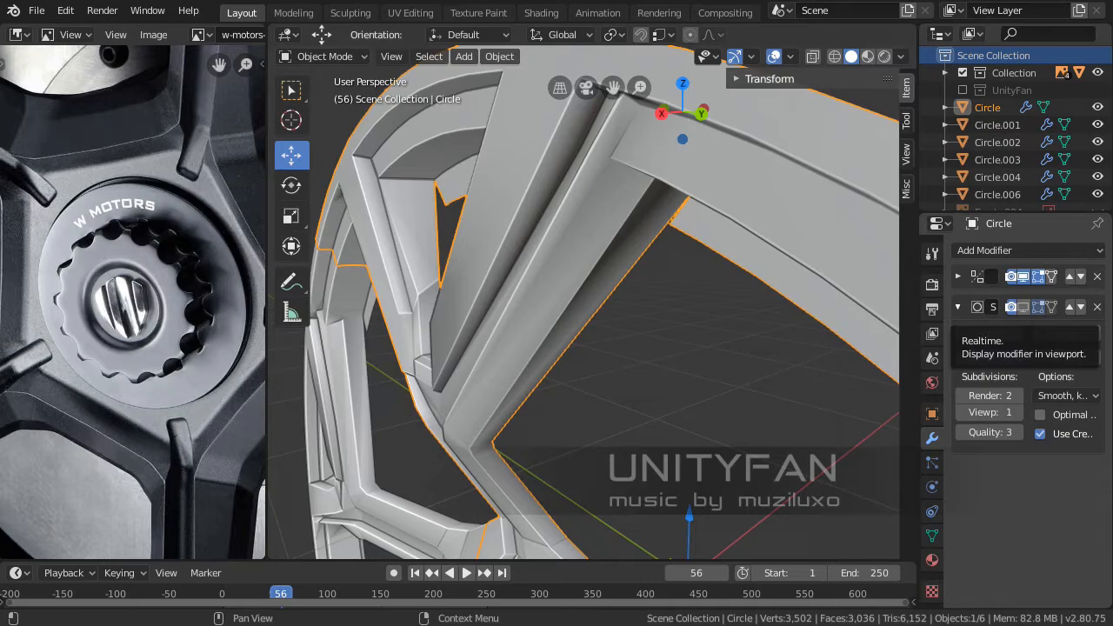
{"action": "left_click", "coordinate": [1024, 306]}
Examine the subdivided spoke and its edge layout, in and out of Edit Mode
{"action": "middle_click_drag", "start_coordinate": [591, 331], "coordinate": [828, 181]}
{"action": "scroll", "coordinate": [671, 317], "scroll_direction": "down", "scroll_amount": 2}
{"action": "scroll", "coordinate": [607, 310], "scroll_direction": "up", "scroll_amount": 3}
{"action": "key", "text": "Tab"}
{"action": "scroll", "coordinate": [517, 409], "scroll_direction": "up", "scroll_amount": 3}
{"action": "scroll", "coordinate": [516, 408], "scroll_direction": "up", "scroll_amount": 2}
{"action": "scroll", "coordinate": [477, 403], "scroll_direction": "down", "scroll_amount": 3}
{"action": "scroll", "coordinate": [669, 356], "scroll_direction": "down", "scroll_amount": 5}
{"action": "scroll", "coordinate": [844, 153], "scroll_direction": "down", "scroll_amount": 2}
{"action": "key", "text": "Tab"}
{"action": "scroll", "coordinate": [844, 153], "scroll_direction": "down", "scroll_amount": 3}
{"action": "scroll", "coordinate": [828, 181], "scroll_direction": "up", "scroll_amount": 1}
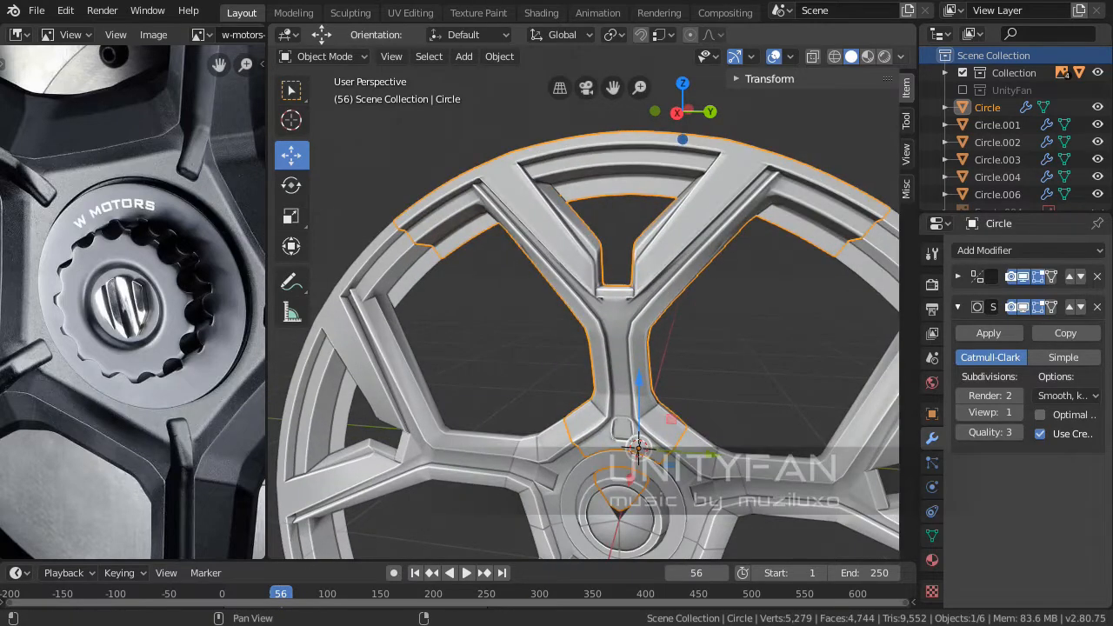
Turn off the Cavity effect in the viewport shading options
{"action": "left_click", "coordinate": [901, 56]}
{"action": "left_click", "coordinate": [901, 56]}
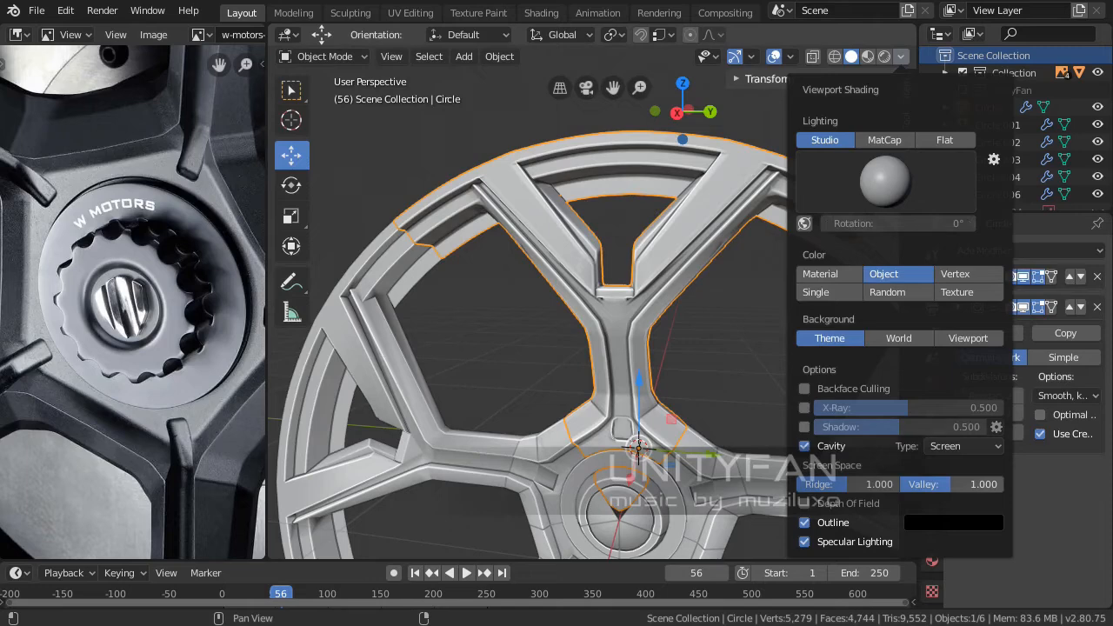
{"action": "left_click", "coordinate": [805, 446]}
{"action": "left_click", "coordinate": [805, 446]}
{"action": "left_click", "coordinate": [805, 446]}
{"action": "left_click", "coordinate": [805, 446]}
{"action": "left_click", "coordinate": [805, 447]}
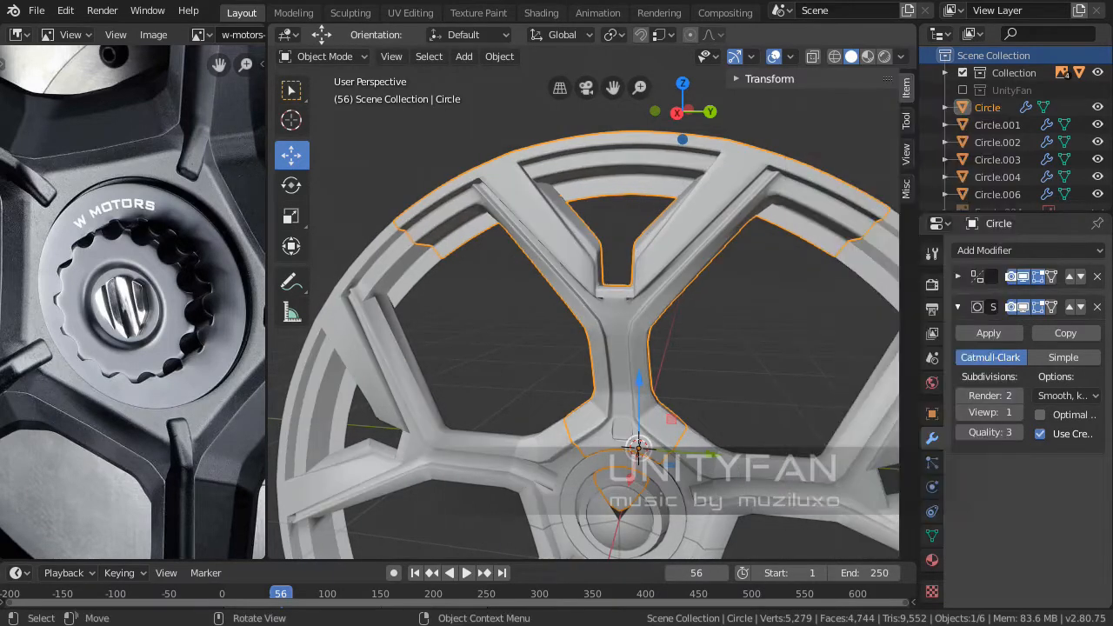
Examine the smoothed corners where the spoke forks and compare them with the same junction in the reference photo
{"action": "middle_click_drag", "start_coordinate": [638, 446], "coordinate": [587, 282]}
{"action": "scroll", "coordinate": [552, 279], "scroll_direction": "up", "scroll_amount": 3}
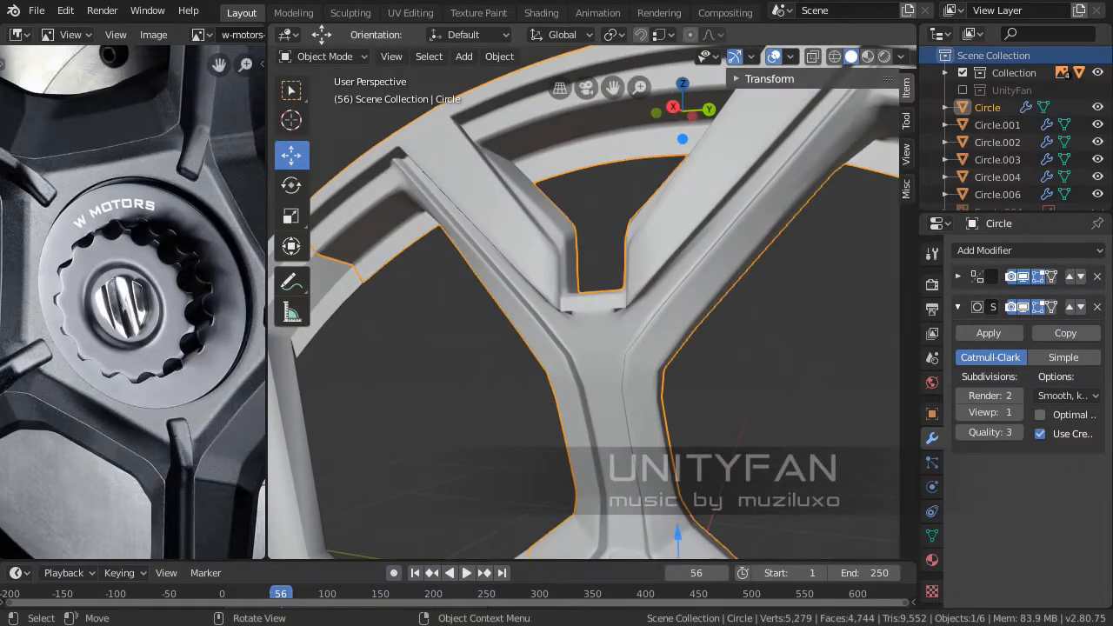
{"action": "scroll", "coordinate": [587, 281], "scroll_direction": "up", "scroll_amount": 5}
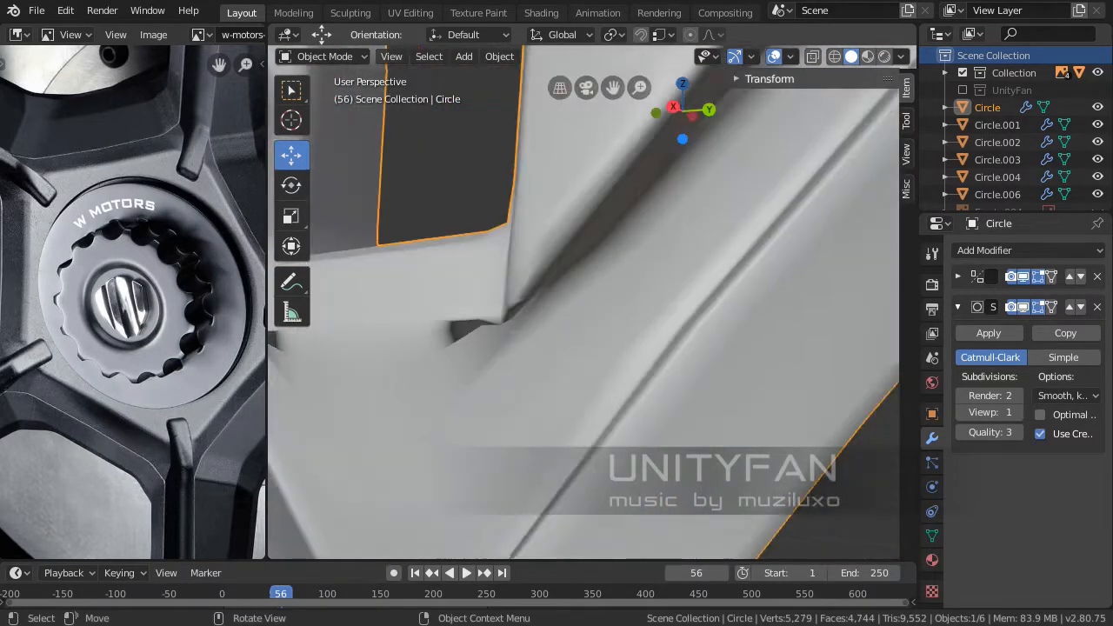
{"action": "middle_click_drag", "start_coordinate": [587, 282], "coordinate": [653, 307]}
{"action": "key", "text": "Tab"}
{"action": "middle_click_drag", "start_coordinate": [749, 417], "coordinate": [418, 217], "text": "shift"}
{"action": "scroll", "coordinate": [584, 302], "scroll_direction": "down", "scroll_amount": 3}
{"action": "middle_click_drag", "start_coordinate": [609, 304], "coordinate": [576, 261]}
{"action": "middle_click_drag", "start_coordinate": [139, 191], "coordinate": [82, 506]}
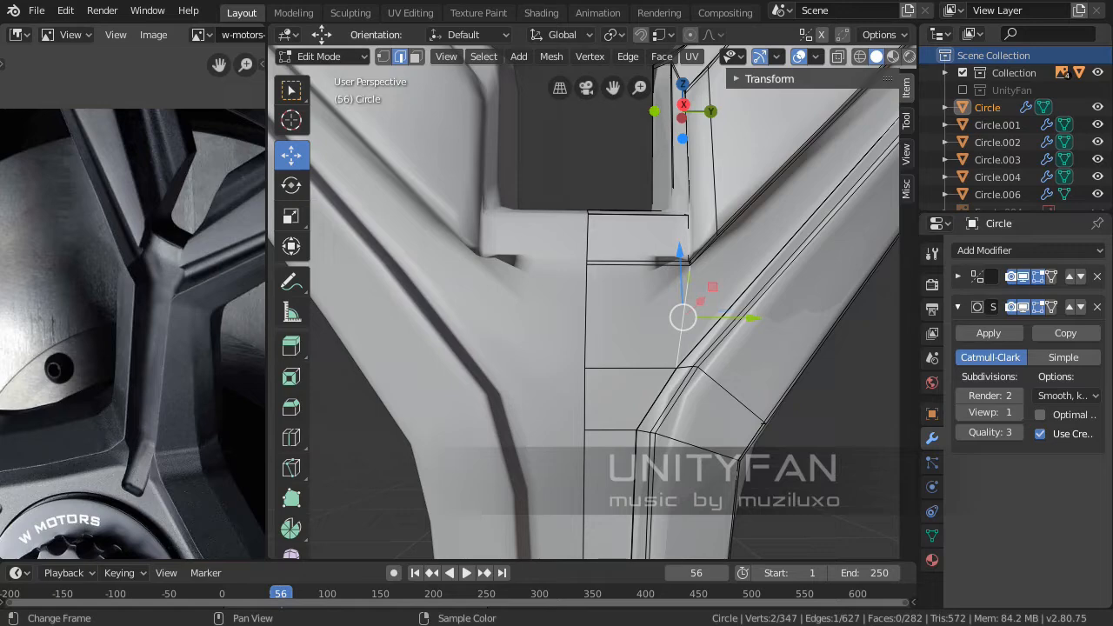
{"action": "middle_click_drag", "start_coordinate": [172, 328], "coordinate": [130, 294]}
{"action": "scroll", "coordinate": [130, 294], "scroll_direction": "up", "scroll_amount": 2}
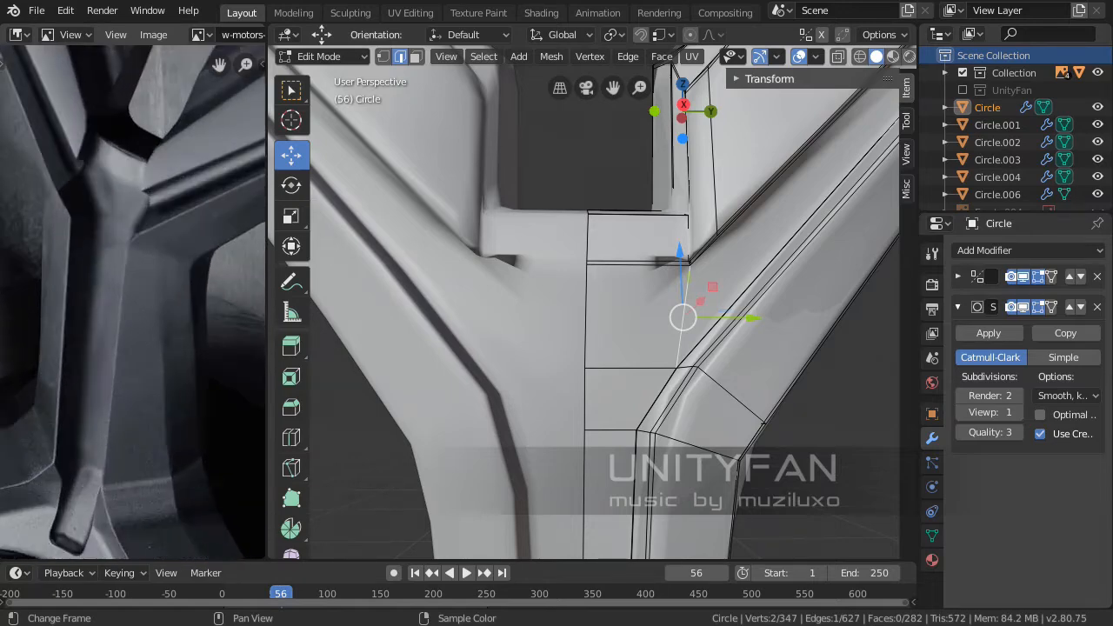
Knife a short cut across the narrow bevel strip to the vertical edge just below the fork's inner corner
{"action": "middle_click_drag", "start_coordinate": [592, 305], "coordinate": [548, 518]}
{"action": "key", "text": "KP_Decimal"}
{"action": "middle_click_drag", "start_coordinate": [548, 426], "coordinate": [525, 520], "text": "shift"}
{"action": "middle_click_drag", "start_coordinate": [525, 520], "coordinate": [529, 532]}
{"action": "middle_click_drag", "start_coordinate": [529, 435], "coordinate": [530, 355]}
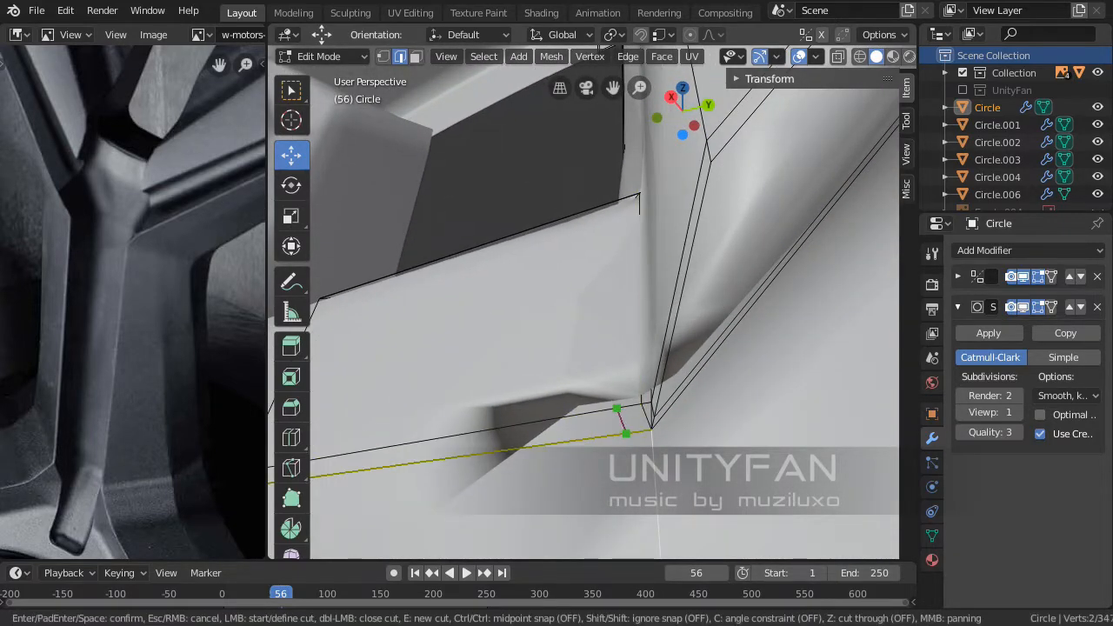
{"action": "middle_click_drag", "start_coordinate": [530, 355], "coordinate": [473, 339], "text": "shift"}
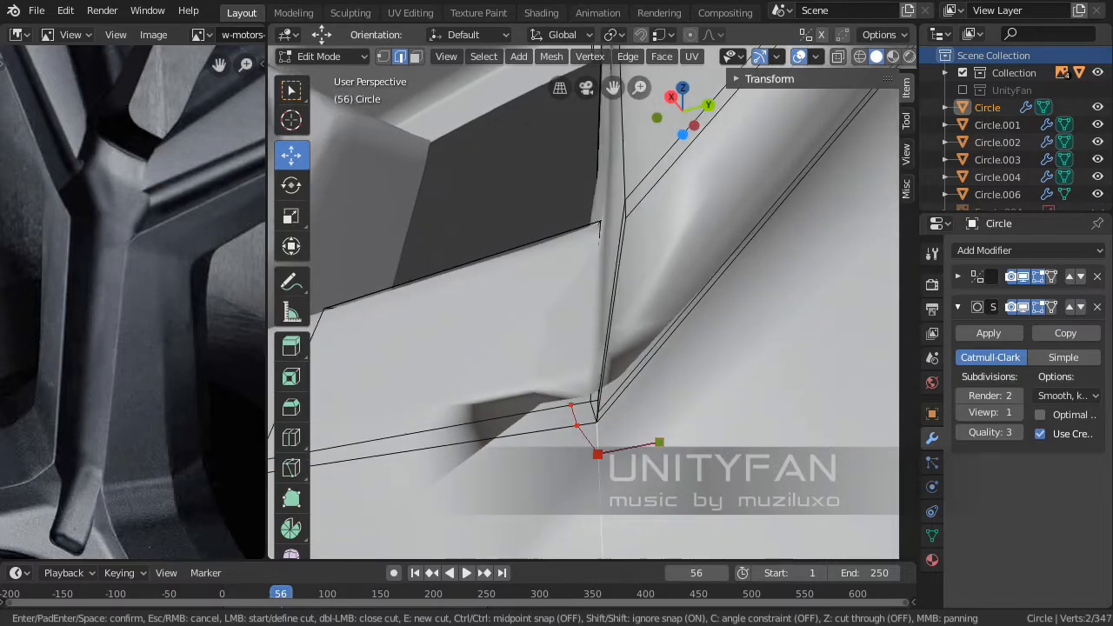
{"action": "scroll", "coordinate": [648, 410], "scroll_direction": "down", "scroll_amount": 4}
{"action": "middle_click_drag", "start_coordinate": [691, 307], "coordinate": [602, 455], "text": "shift"}
{"action": "scroll", "coordinate": [631, 409], "scroll_direction": "down", "scroll_amount": 4}
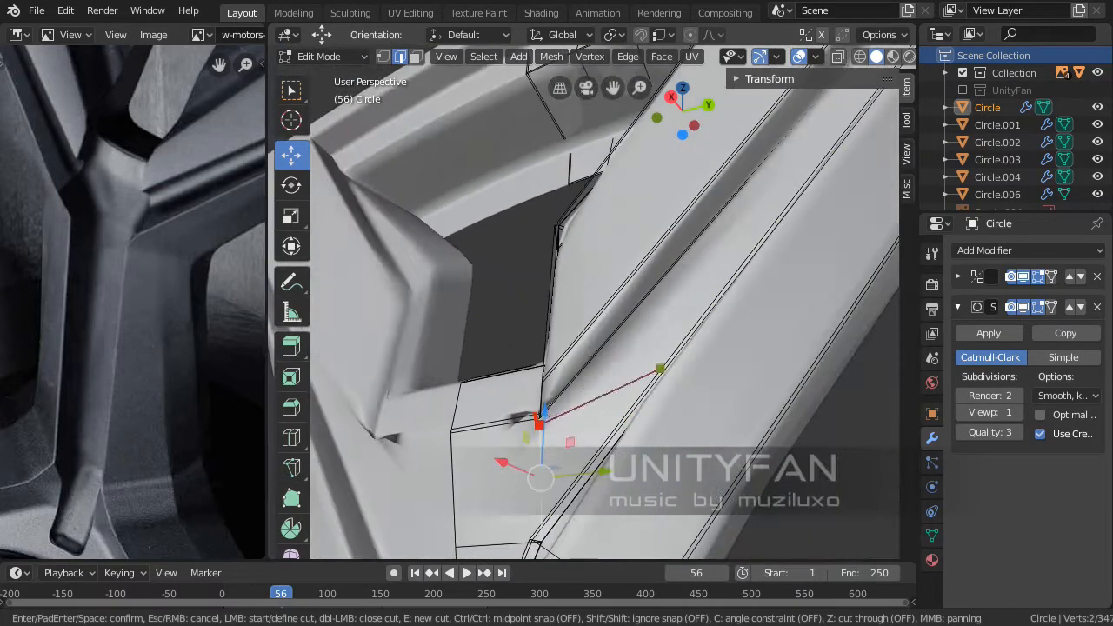
{"action": "middle_click_drag", "start_coordinate": [657, 337], "coordinate": [687, 302], "text": "shift"}
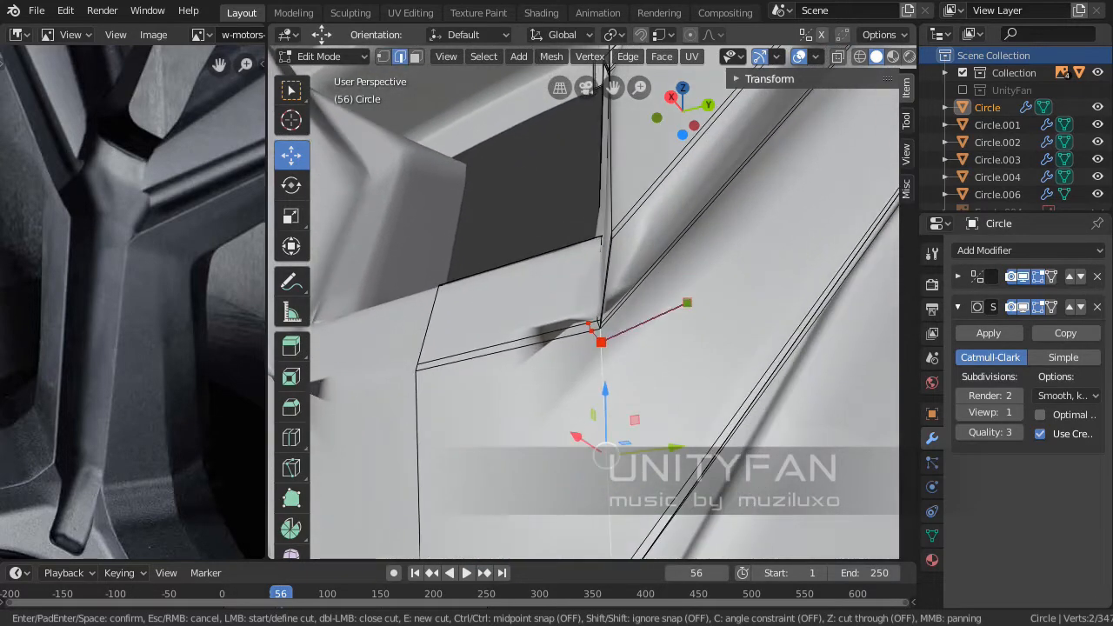
{"action": "left_click", "coordinate": [601, 341]}
{"action": "key", "text": "Return"}
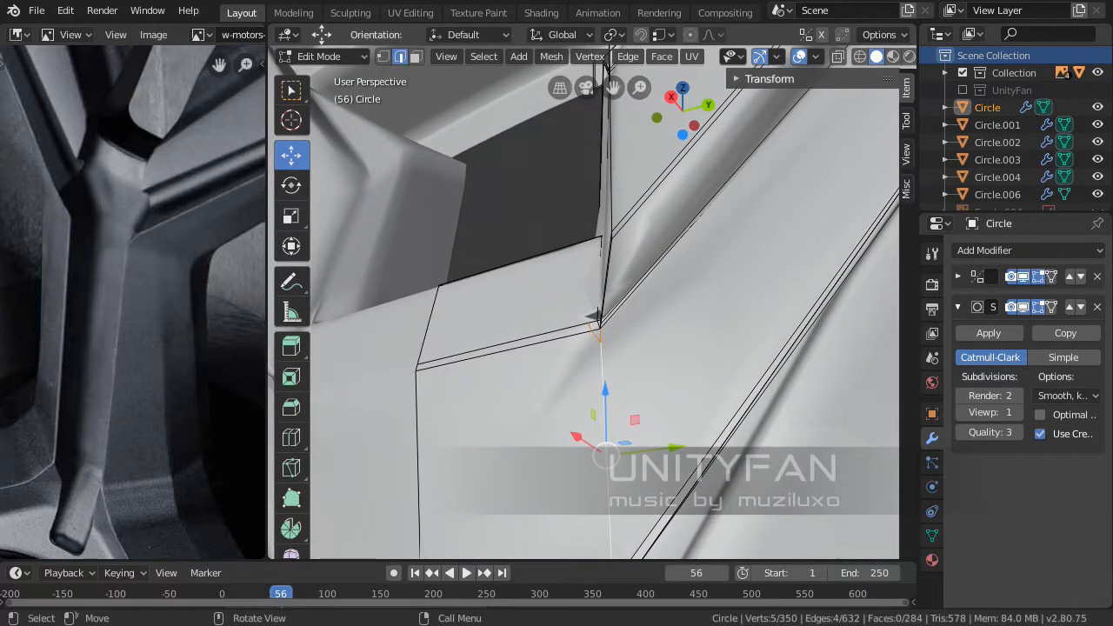
Extend the Knife cut from the inner corner along the base of the spoke's groove to its outer end near the rim
{"action": "middle_click_drag", "start_coordinate": [600, 342], "coordinate": [735, 122]}
{"action": "scroll", "coordinate": [595, 312], "scroll_direction": "up", "scroll_amount": 2}
{"action": "scroll", "coordinate": [744, 197], "scroll_direction": "down", "scroll_amount": 3}
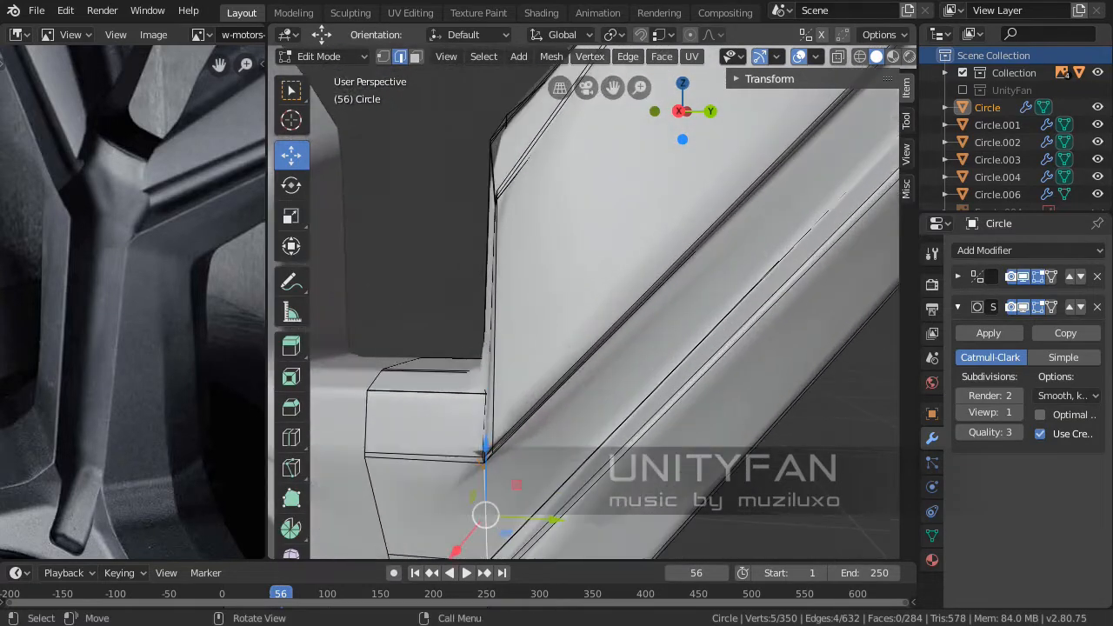
{"action": "middle_click_drag", "start_coordinate": [574, 392], "coordinate": [642, 135], "text": "shift"}
{"action": "scroll", "coordinate": [635, 308], "scroll_direction": "up", "scroll_amount": 3}
{"action": "scroll", "coordinate": [582, 314], "scroll_direction": "up", "scroll_amount": 2}
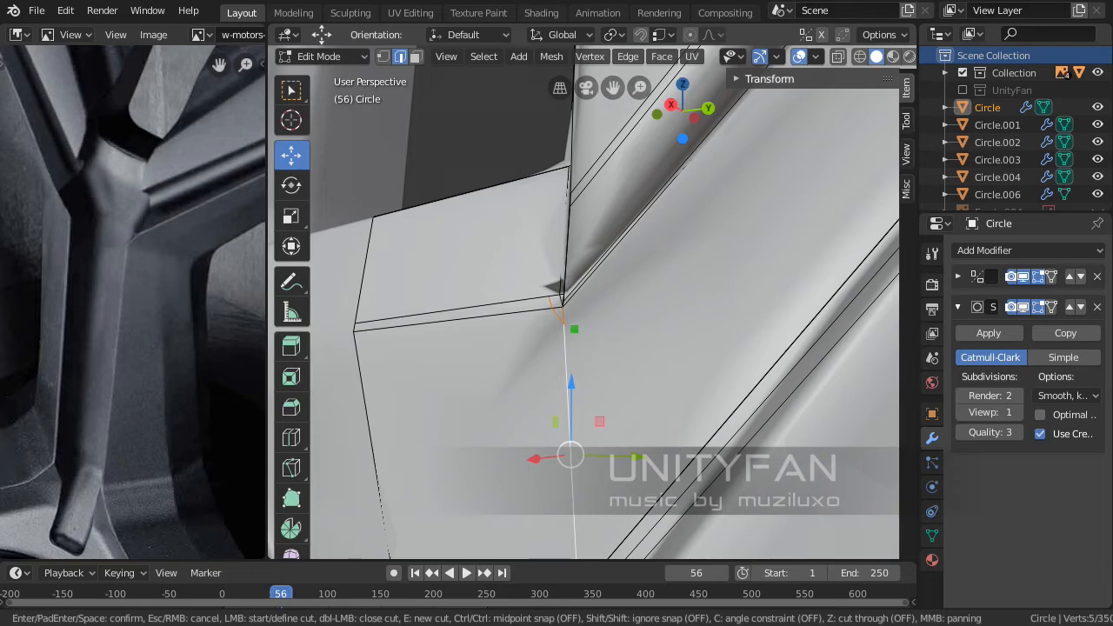
{"action": "left_click", "coordinate": [564, 324]}
{"action": "scroll", "coordinate": [666, 263], "scroll_direction": "down", "scroll_amount": 4}
{"action": "middle_click_drag", "start_coordinate": [714, 194], "coordinate": [522, 512], "text": "shift"}
{"action": "middle_click_drag", "start_coordinate": [643, 374], "coordinate": [609, 428], "text": "shift"}
{"action": "middle_click_drag", "start_coordinate": [835, 228], "coordinate": [592, 440], "text": "shift"}
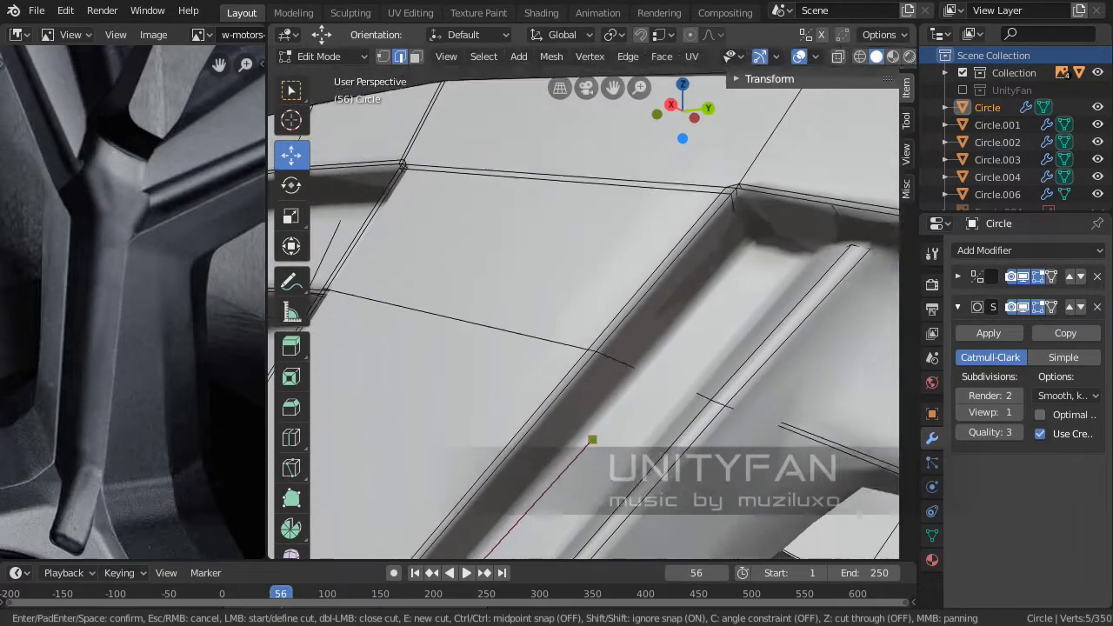
{"action": "scroll", "coordinate": [679, 394], "scroll_direction": "up", "scroll_amount": 2}
{"action": "middle_click_drag", "start_coordinate": [679, 394], "coordinate": [682, 444], "text": "shift"}
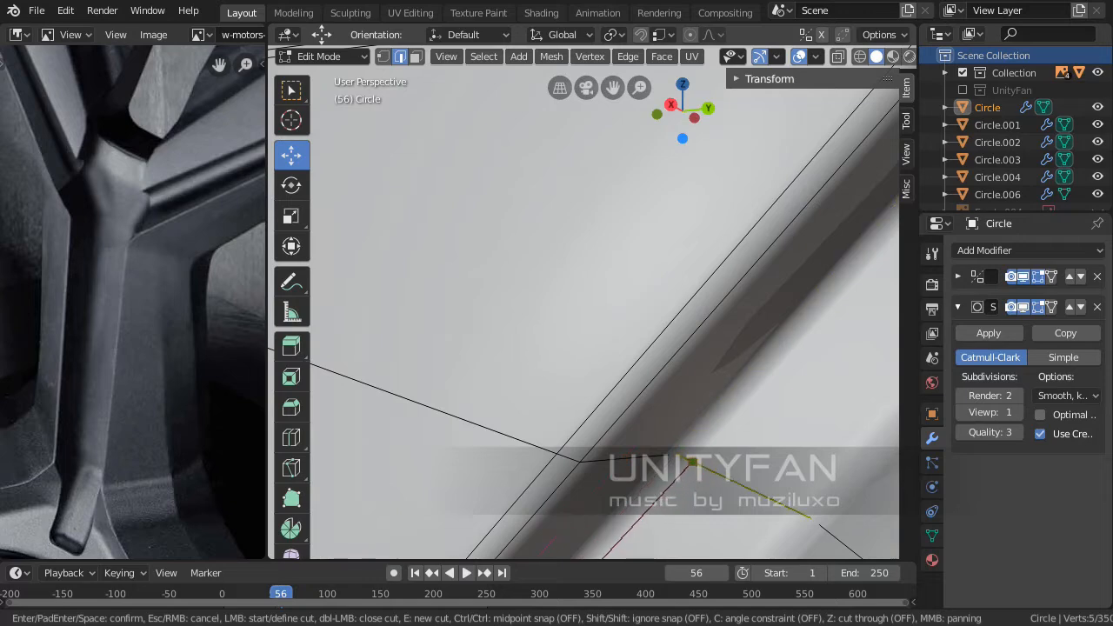
{"action": "scroll", "coordinate": [690, 461], "scroll_direction": "down", "scroll_amount": 4}
{"action": "middle_click_drag", "start_coordinate": [743, 388], "coordinate": [641, 435], "text": "shift"}
{"action": "scroll", "coordinate": [687, 374], "scroll_direction": "up", "scroll_amount": 3}
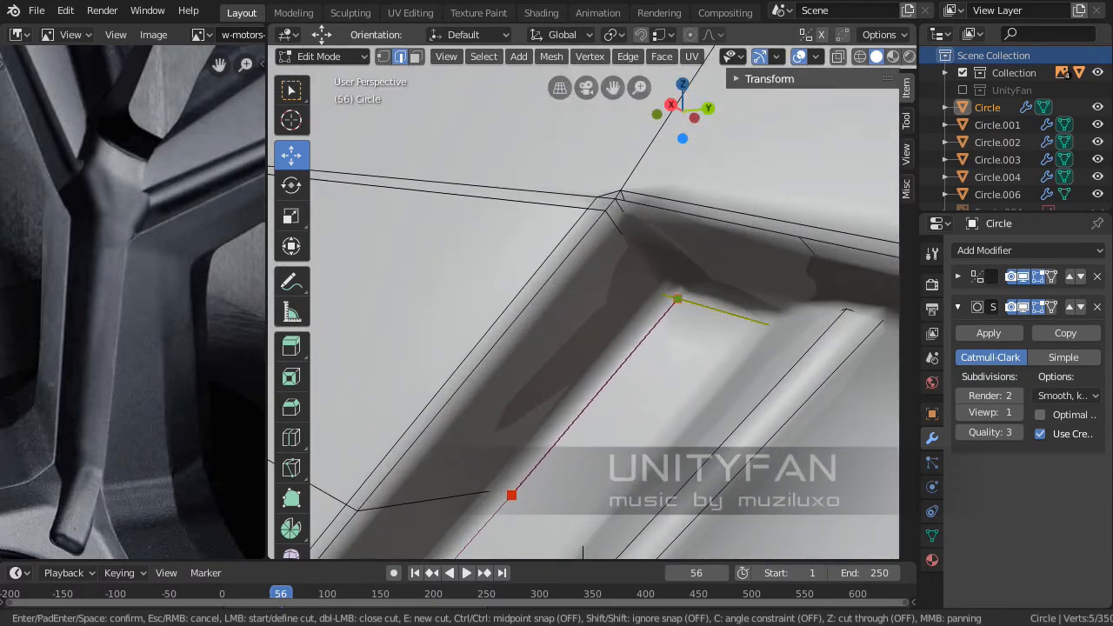
{"action": "left_click", "coordinate": [676, 298]}
{"action": "key", "text": "Return"}
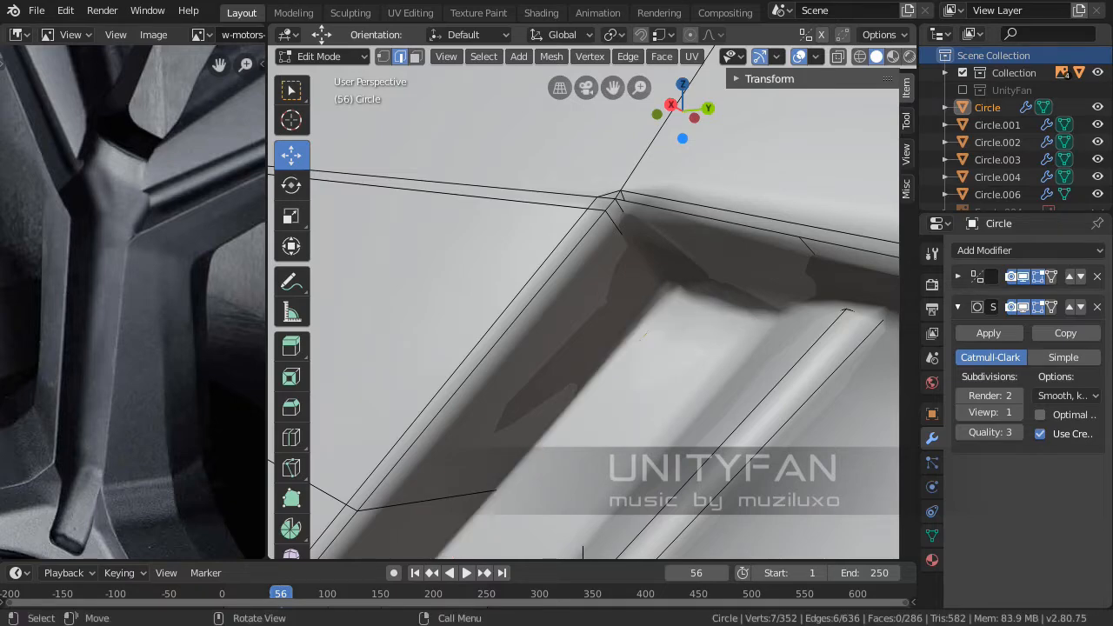
Inspect the smoothed inner corner of the fork with the new support edges, in and out of Edit Mode
{"action": "scroll", "coordinate": [676, 297], "scroll_direction": "down", "scroll_amount": 5}
{"action": "middle_click_drag", "start_coordinate": [676, 298], "coordinate": [740, 291]}
{"action": "key", "text": "Tab"}
{"action": "middle_click_drag", "start_coordinate": [556, 348], "coordinate": [504, 304]}
{"action": "scroll", "coordinate": [522, 318], "scroll_direction": "down", "scroll_amount": 4}
{"action": "scroll", "coordinate": [530, 291], "scroll_direction": "up", "scroll_amount": 2}
{"action": "key", "text": "Tab"}
{"action": "scroll", "coordinate": [592, 304], "scroll_direction": "up", "scroll_amount": 2}
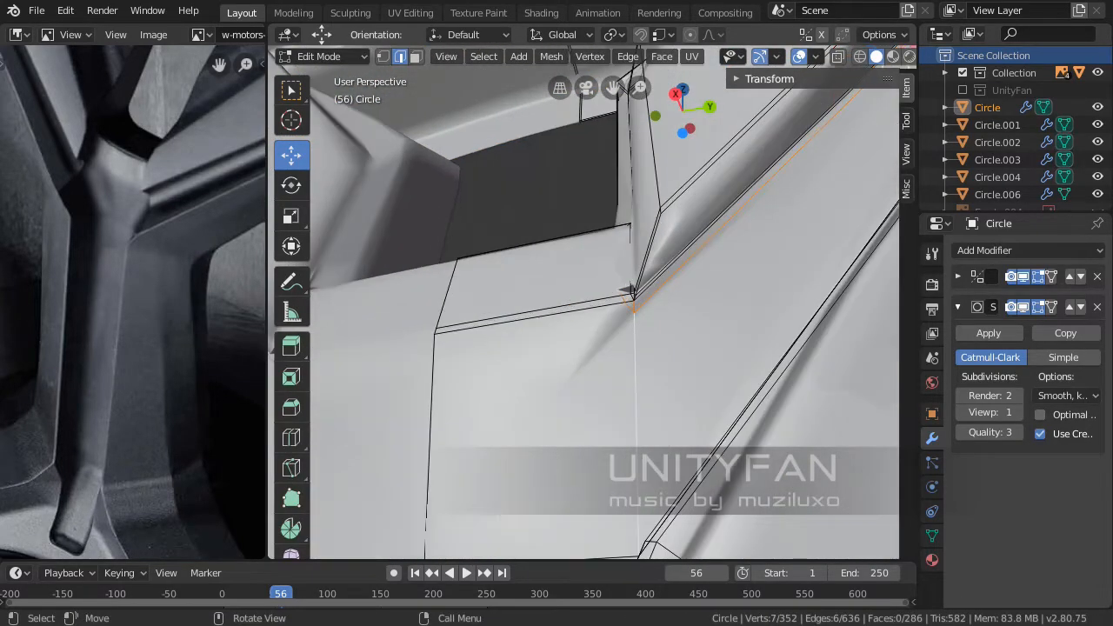
{"action": "middle_click_drag", "start_coordinate": [592, 304], "coordinate": [590, 324]}
{"action": "scroll", "coordinate": [595, 324], "scroll_direction": "down", "scroll_amount": 2}
{"action": "middle_click_drag", "start_coordinate": [838, 140], "coordinate": [803, 99], "text": "shift"}
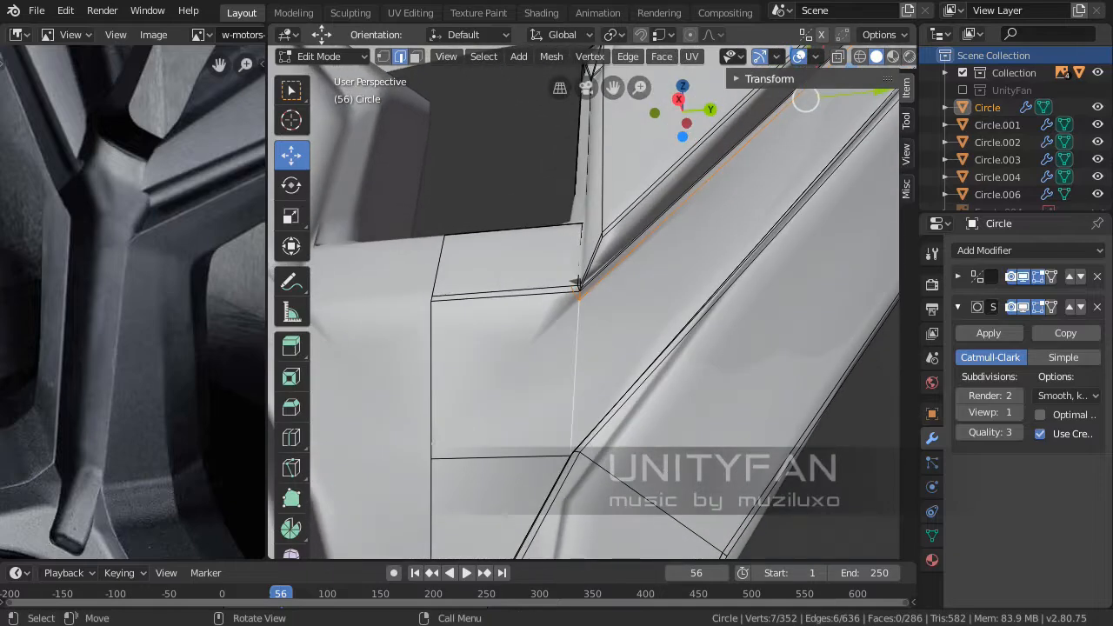
{"action": "key", "text": "Tab"}
{"action": "left_click", "coordinate": [574, 322]}
{"action": "middle_click_drag", "start_coordinate": [574, 322], "coordinate": [548, 291]}
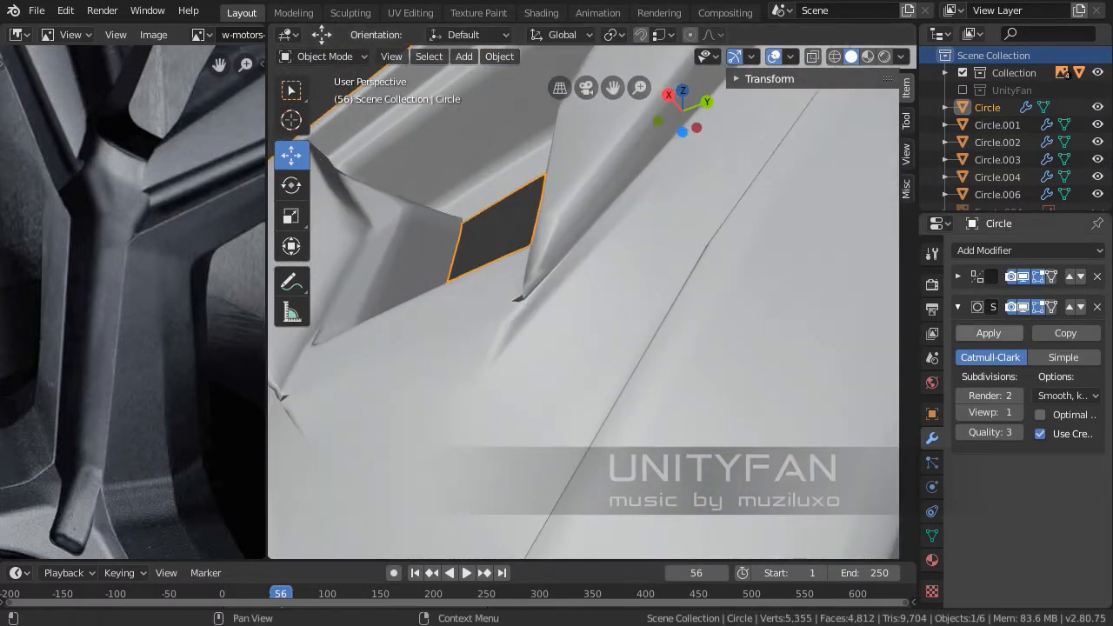
Hide the spoke's Subdivision modifier in the viewport and set the object to Shade Flat
{"action": "left_click", "coordinate": [1022, 307]}
{"action": "scroll", "coordinate": [592, 305], "scroll_direction": "down", "scroll_amount": 1}
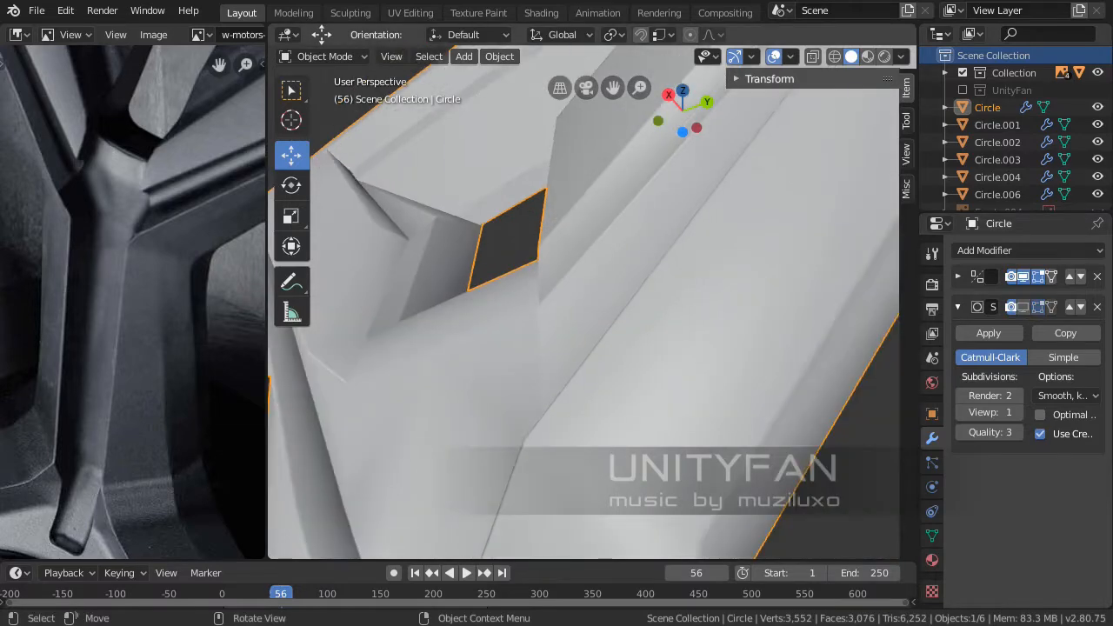
{"action": "middle_click_drag", "start_coordinate": [591, 304], "coordinate": [564, 286]}
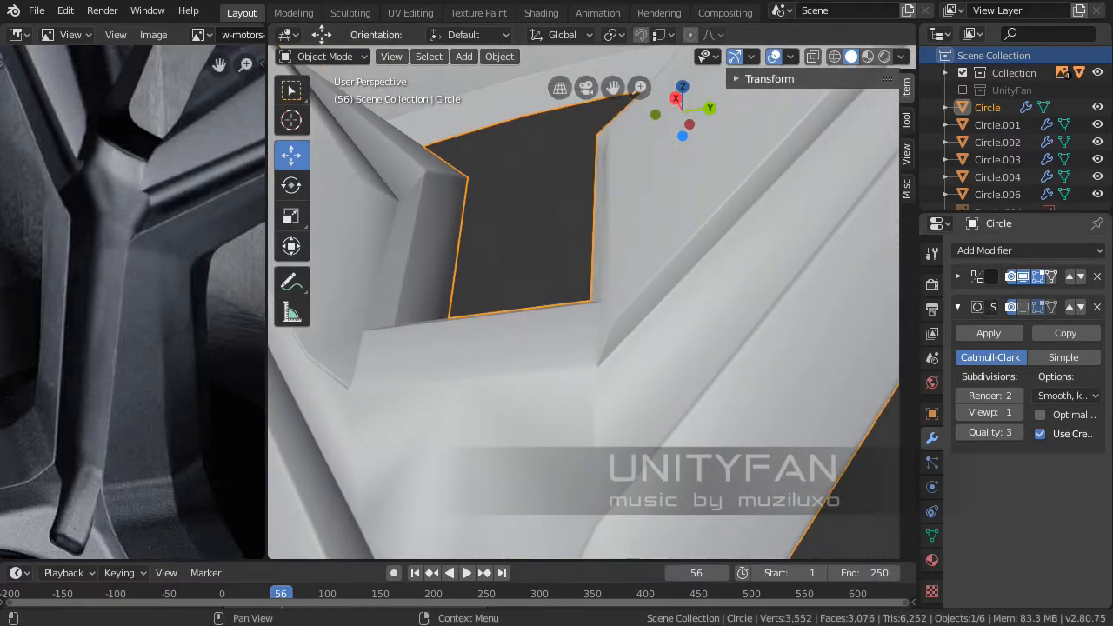
{"action": "middle_click_drag", "start_coordinate": [624, 312], "coordinate": [622, 323]}
{"action": "right_click", "coordinate": [622, 325]}
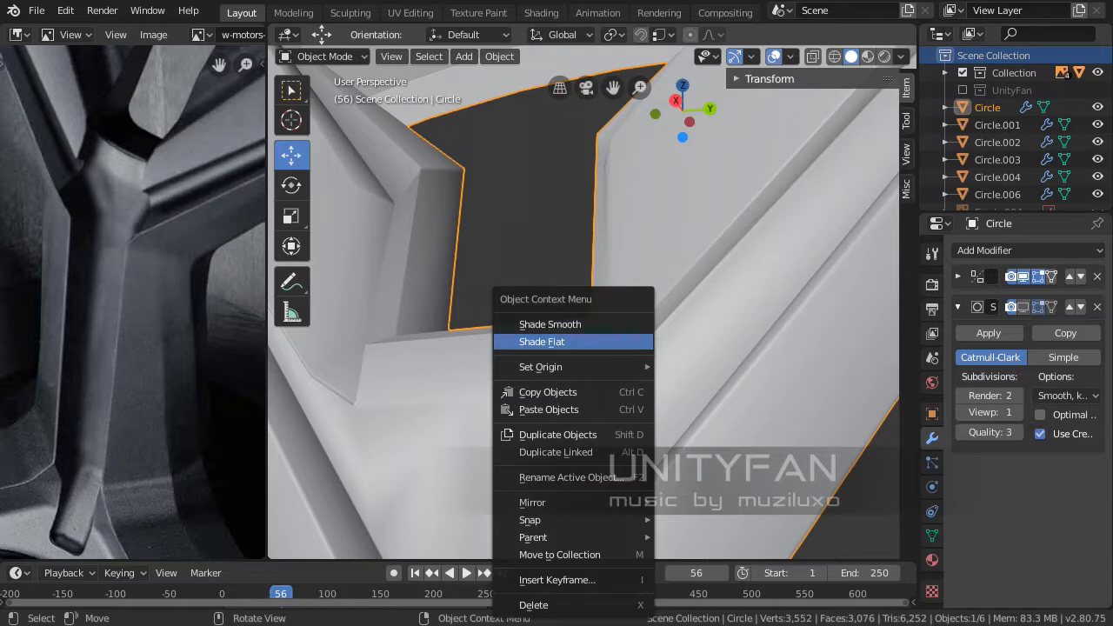
{"action": "left_click", "coordinate": [622, 342]}
Knife a cut beside the fork's inner corner, from the groove's support edge up across the groove wall
{"action": "mouse_move", "coordinate": [622, 342]}
{"action": "middle_mouse_down"}
{"action": "mouse_move", "coordinate": [605, 334]}
{"action": "mouse_move", "coordinate": [640, 323]}
{"action": "mouse_move", "coordinate": [614, 337]}
{"action": "mouse_move", "coordinate": [662, 356]}
{"action": "mouse_move", "coordinate": [559, 313]}
{"action": "mouse_move", "coordinate": [609, 324]}
{"action": "mouse_move", "coordinate": [614, 336]}
{"action": "mouse_move", "coordinate": [628, 326]}
{"action": "mouse_move", "coordinate": [619, 332]}
{"action": "mouse_move", "coordinate": [583, 313]}
{"action": "mouse_move", "coordinate": [581, 324]}
{"action": "middle_mouse_up"}
{"action": "key", "text": "Tab"}
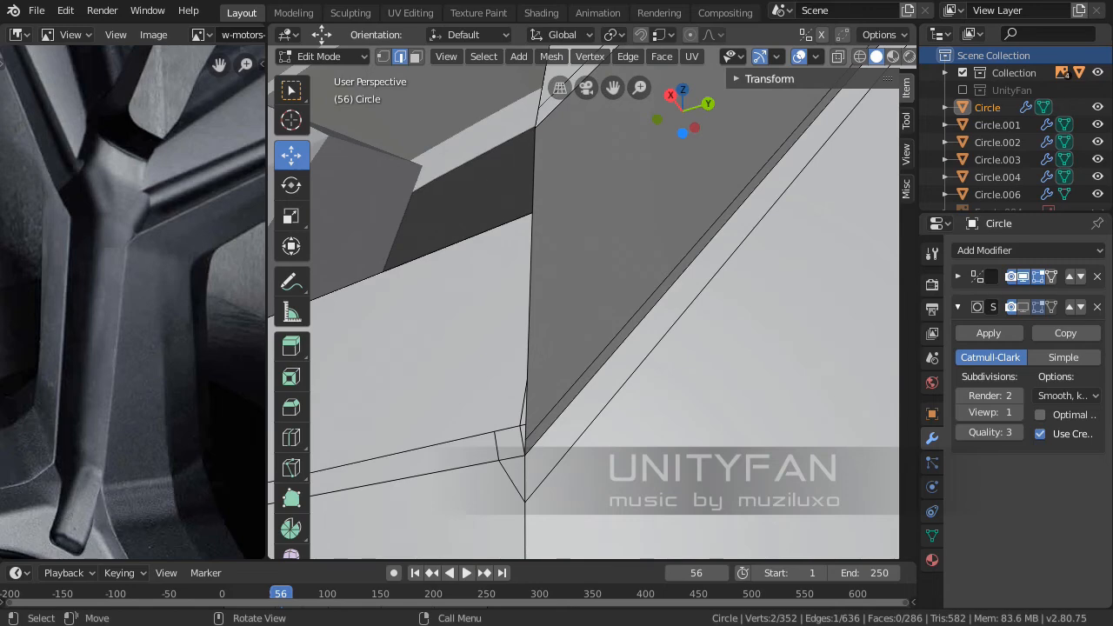
{"action": "middle_click_drag", "start_coordinate": [553, 447], "coordinate": [610, 451]}
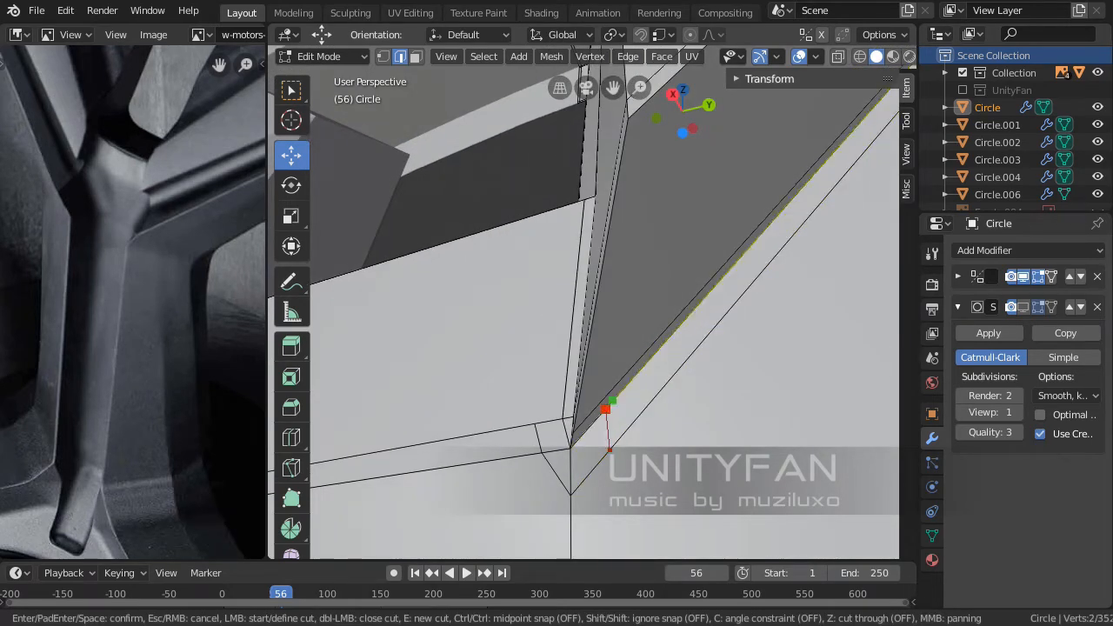
{"action": "middle_click_drag", "start_coordinate": [609, 394], "coordinate": [601, 398]}
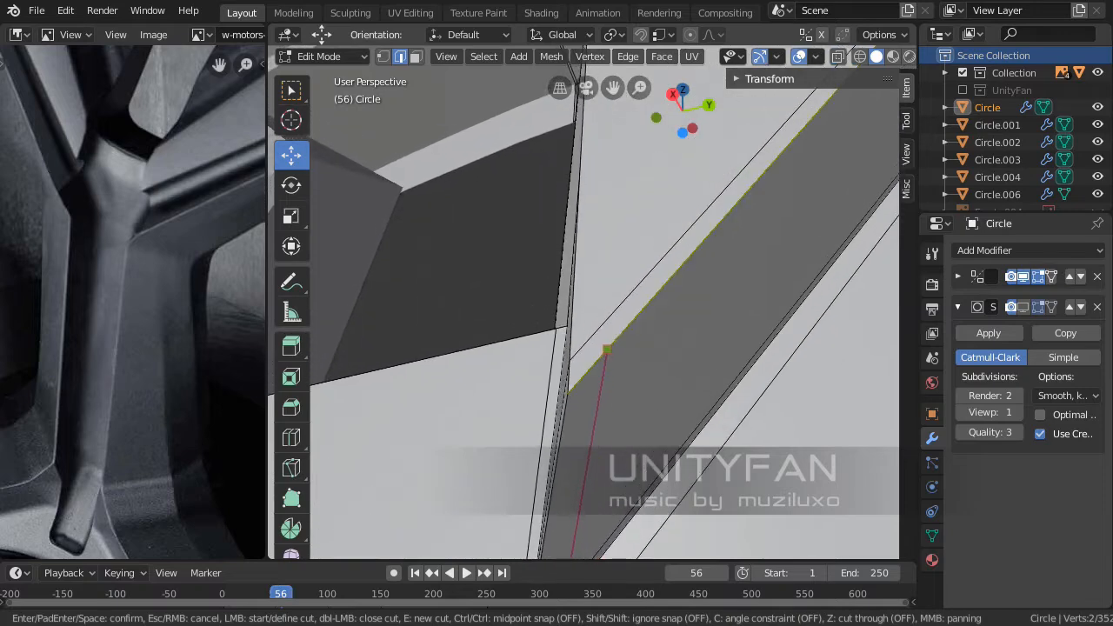
{"action": "middle_click_drag", "start_coordinate": [607, 349], "coordinate": [670, 528]}
Finish the Knife cut over the top edge of the groove wall and across the ledge beside the fork's inner corner
{"action": "scroll", "coordinate": [694, 487], "scroll_direction": "up", "scroll_amount": 3}
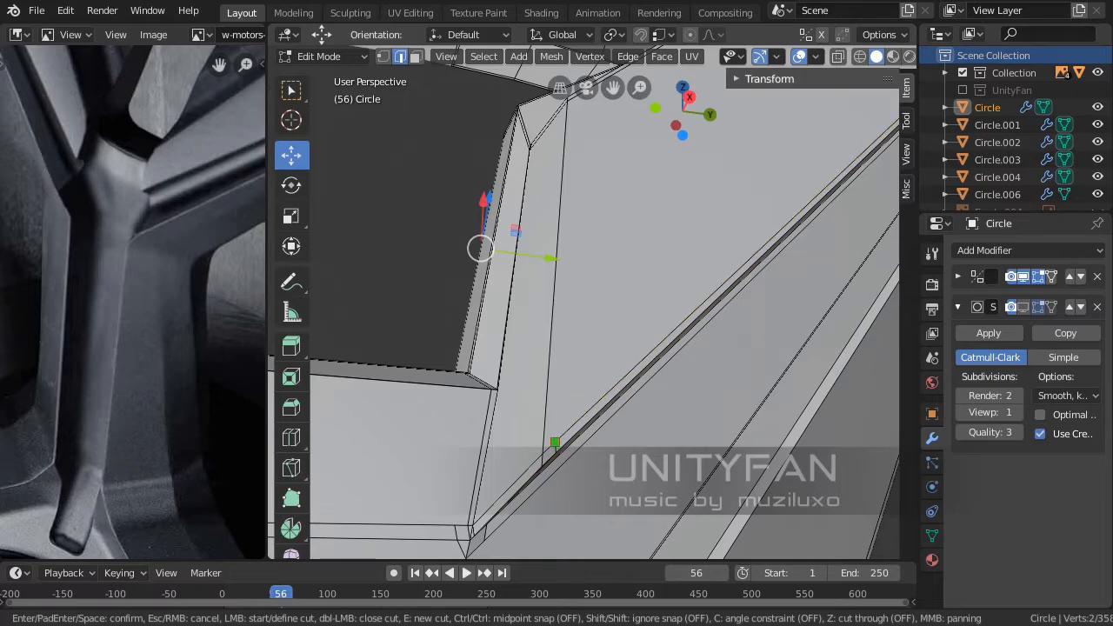
{"action": "middle_click_drag", "start_coordinate": [568, 341], "coordinate": [592, 470]}
{"action": "scroll", "coordinate": [592, 469], "scroll_direction": "up", "scroll_amount": 2}
{"action": "middle_click_drag", "start_coordinate": [591, 222], "coordinate": [588, 312], "text": "shift"}
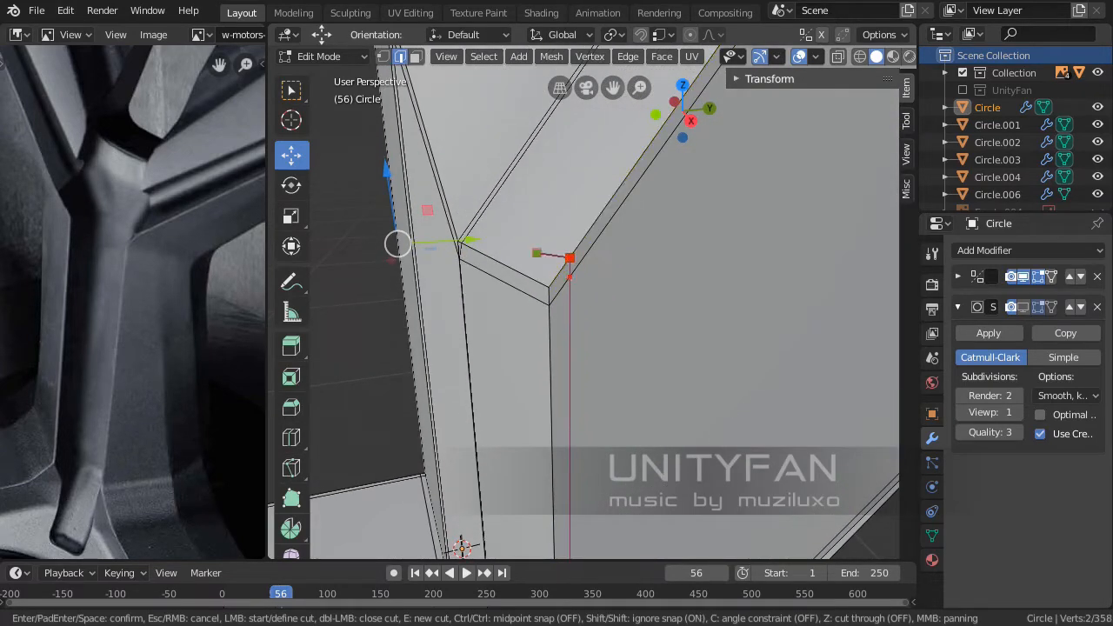
{"action": "middle_click_drag", "start_coordinate": [537, 253], "coordinate": [640, 284], "text": "shift"}
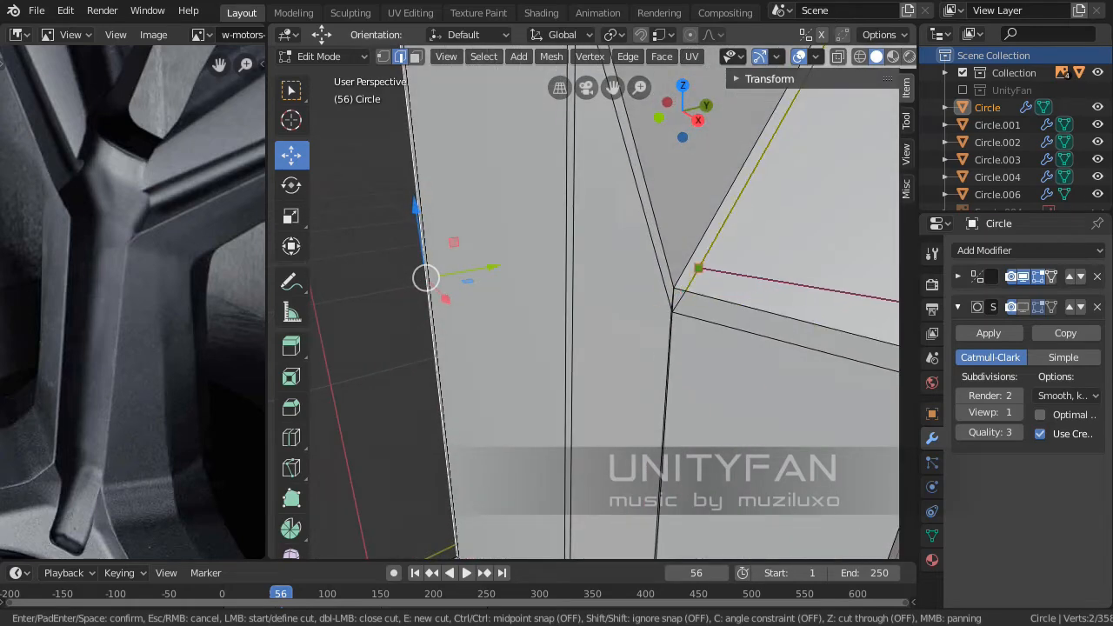
{"action": "key", "text": "Return"}
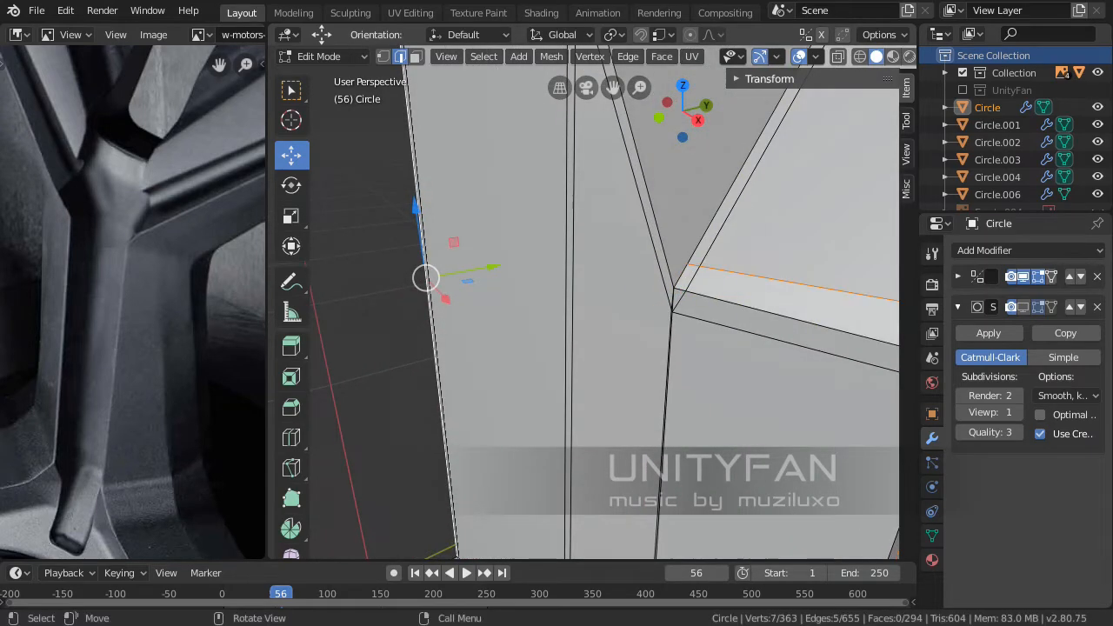
Try a Knife cut continuing from the ledge's new edge up the adjoining wall, and remove that cut
{"action": "middle_click_drag", "start_coordinate": [688, 264], "coordinate": [649, 271]}
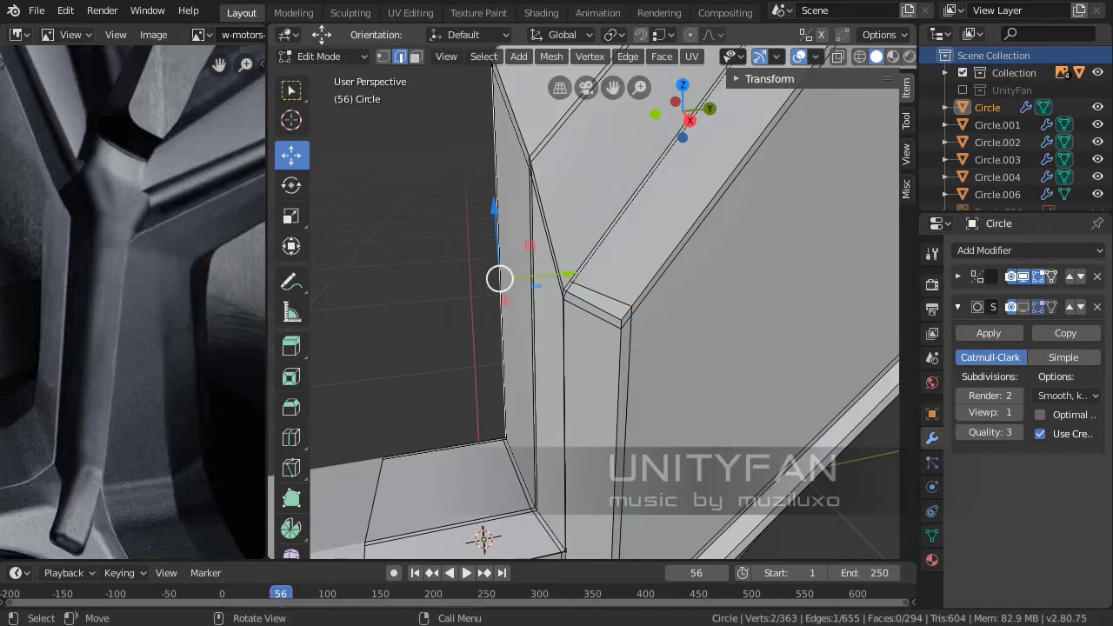
{"action": "middle_click_drag", "start_coordinate": [556, 305], "coordinate": [578, 369]}
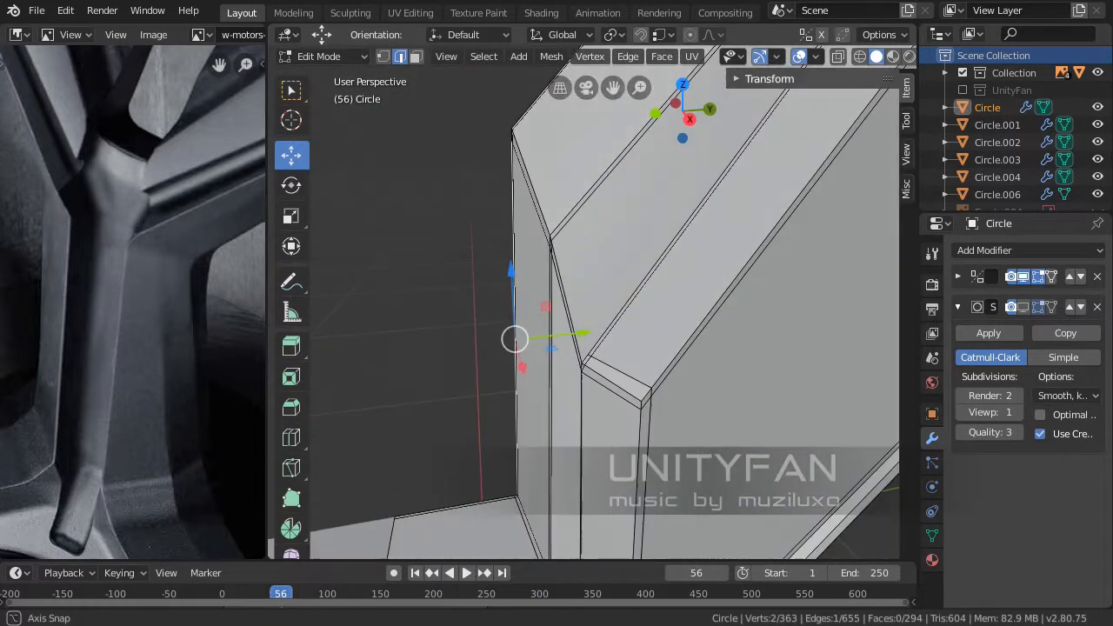
{"action": "scroll", "coordinate": [601, 305], "scroll_direction": "up", "scroll_amount": 3}
{"action": "middle_click_drag", "start_coordinate": [600, 304], "coordinate": [613, 338], "text": "shift"}
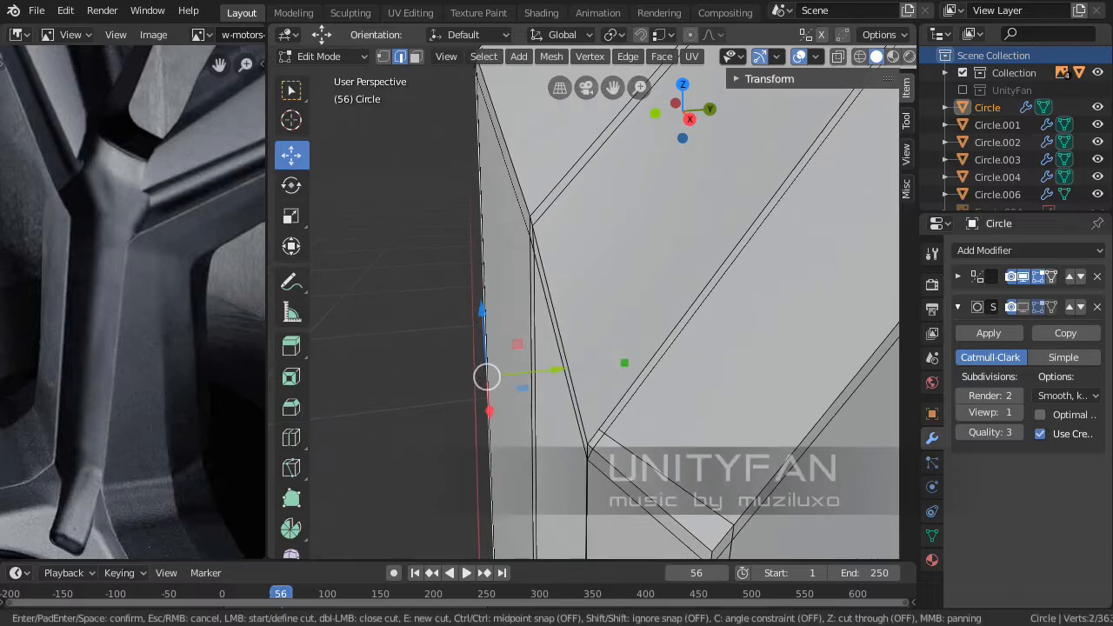
{"action": "middle_click_drag", "start_coordinate": [566, 280], "coordinate": [605, 370], "text": "shift"}
{"action": "middle_click_drag", "start_coordinate": [593, 300], "coordinate": [591, 342]}
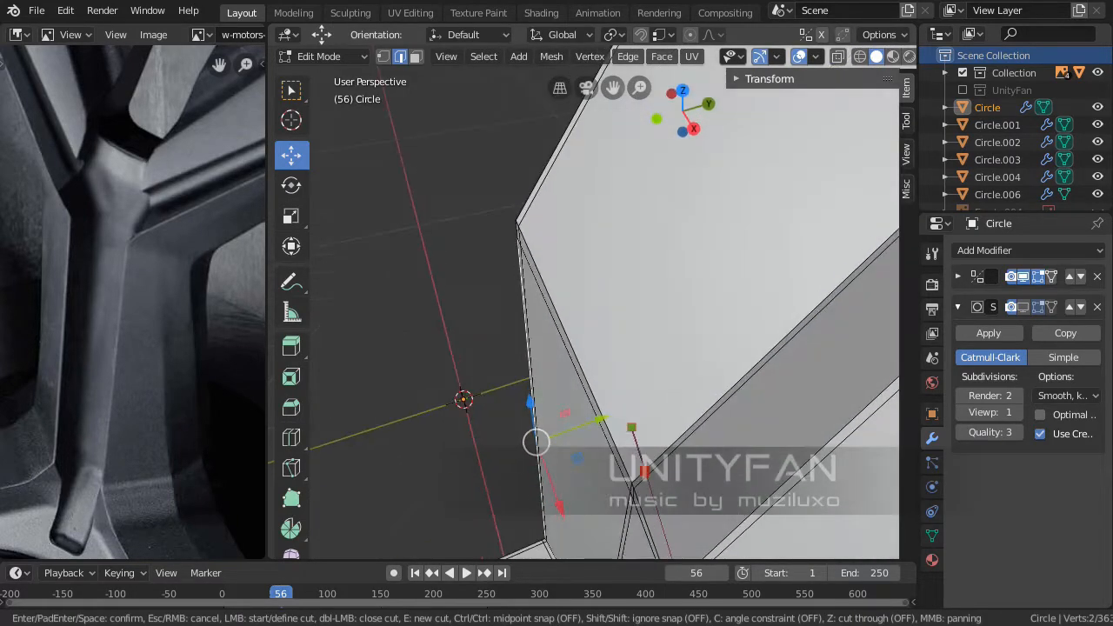
{"action": "middle_click_drag", "start_coordinate": [565, 278], "coordinate": [489, 319], "text": "shift"}
{"action": "key", "text": "Return"}
{"action": "key", "text": "ctrl+x"}
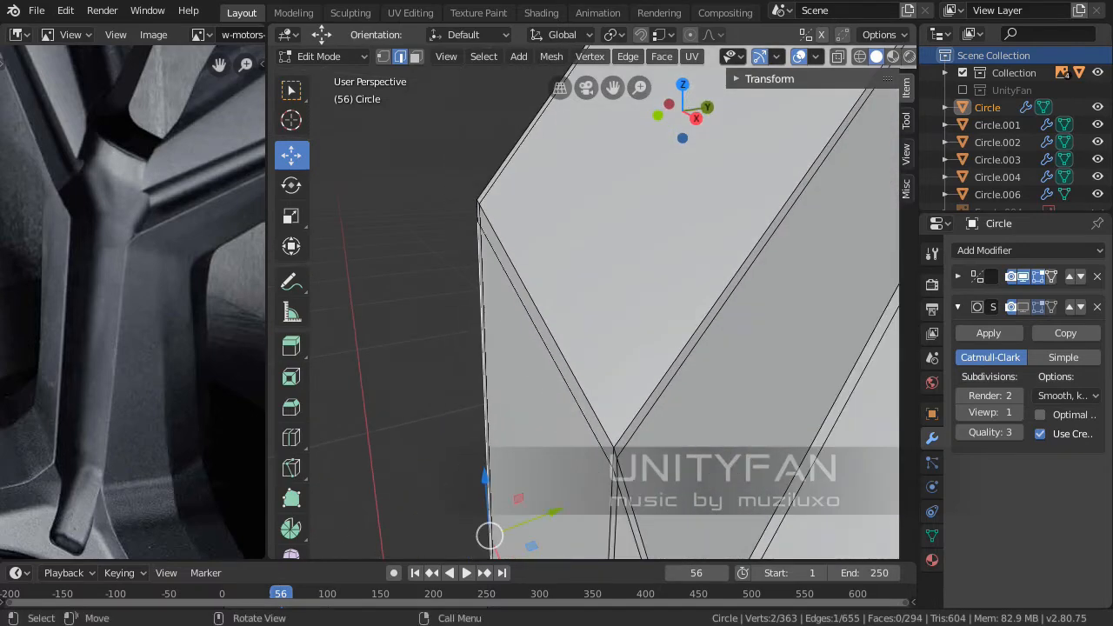
Knife a cut from the ledge's new edge up the adjoining wall and across the upper face to the fork opening's edge
{"action": "middle_click_drag", "start_coordinate": [643, 522], "coordinate": [627, 367], "text": "shift"}
{"action": "key", "text": "k"}
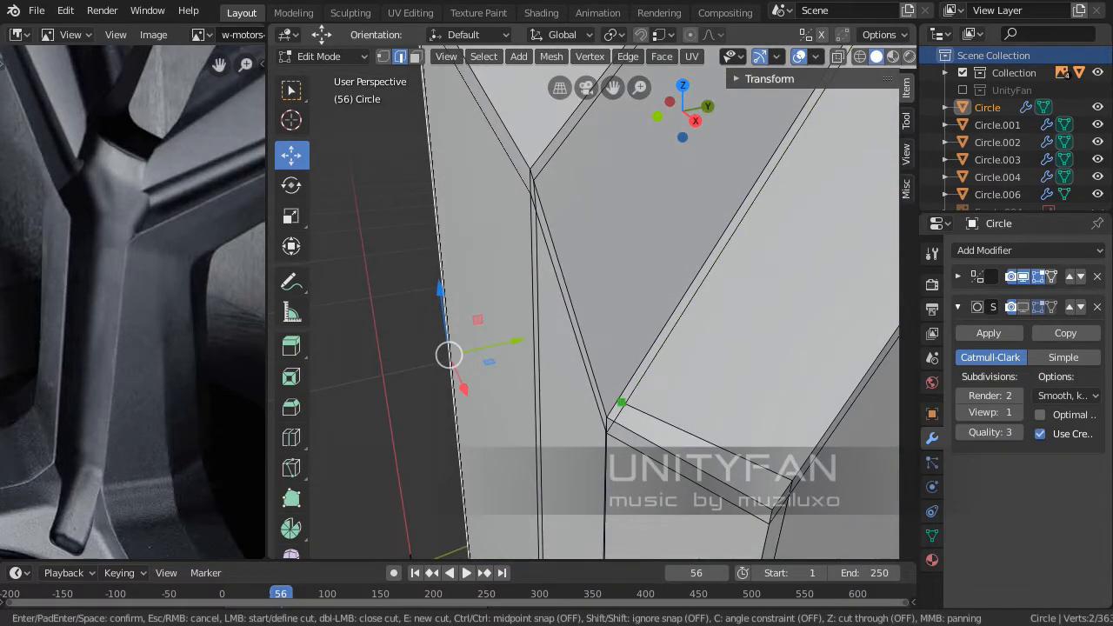
{"action": "left_click", "coordinate": [617, 400]}
{"action": "middle_click_drag", "start_coordinate": [580, 265], "coordinate": [655, 409], "text": "shift"}
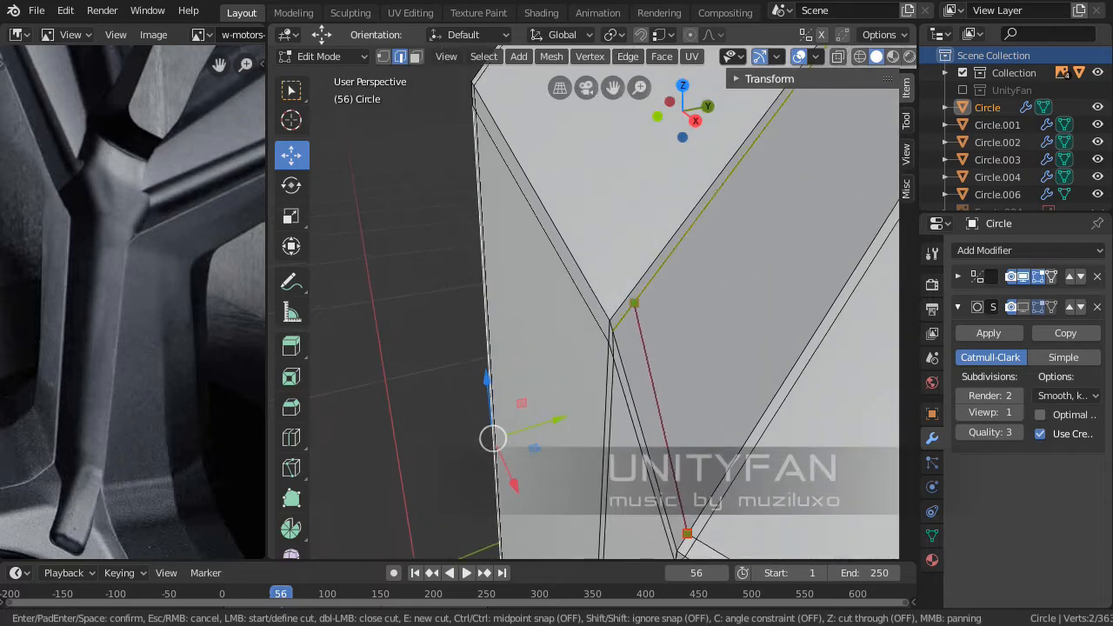
{"action": "left_click", "coordinate": [621, 306]}
{"action": "middle_click_drag", "start_coordinate": [621, 306], "coordinate": [646, 349], "text": "shift"}
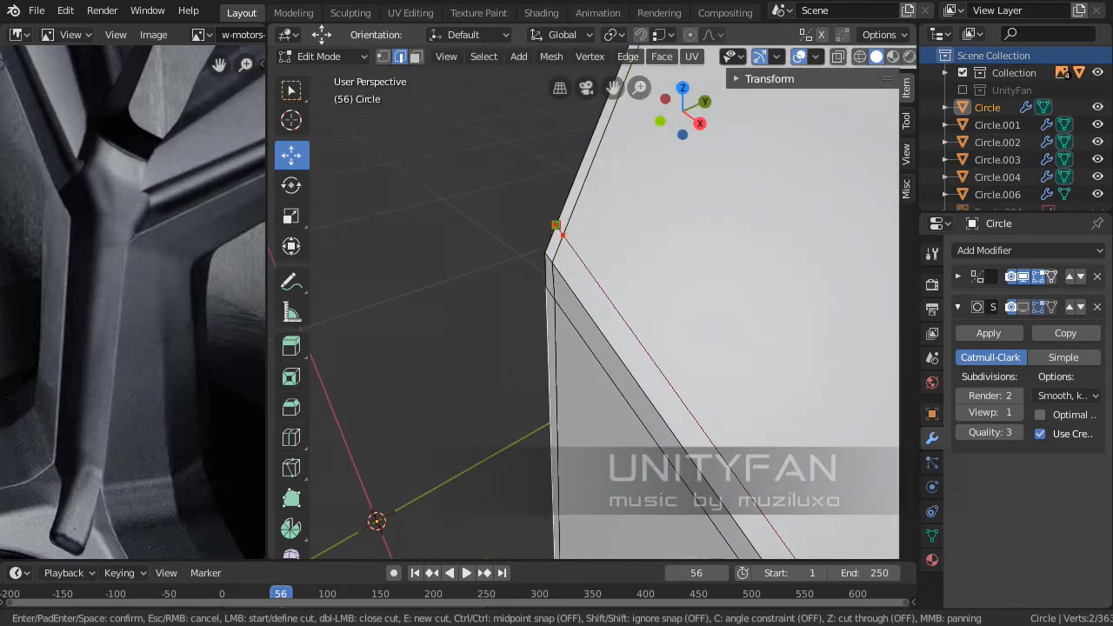
{"action": "left_click", "coordinate": [557, 226]}
{"action": "key", "text": "Return"}
Examine the new support edges around the fork's inner corner and down to the spoke junction below it
{"action": "middle_click_drag", "start_coordinate": [565, 248], "coordinate": [510, 157]}
{"action": "scroll", "coordinate": [516, 328], "scroll_direction": "down", "scroll_amount": 1}
{"action": "scroll", "coordinate": [556, 304], "scroll_direction": "down", "scroll_amount": 2}
{"action": "middle_click_drag", "start_coordinate": [565, 348], "coordinate": [505, 291]}
{"action": "middle_click_drag", "start_coordinate": [505, 292], "coordinate": [440, 218]}
{"action": "scroll", "coordinate": [557, 305], "scroll_direction": "down", "scroll_amount": 2}
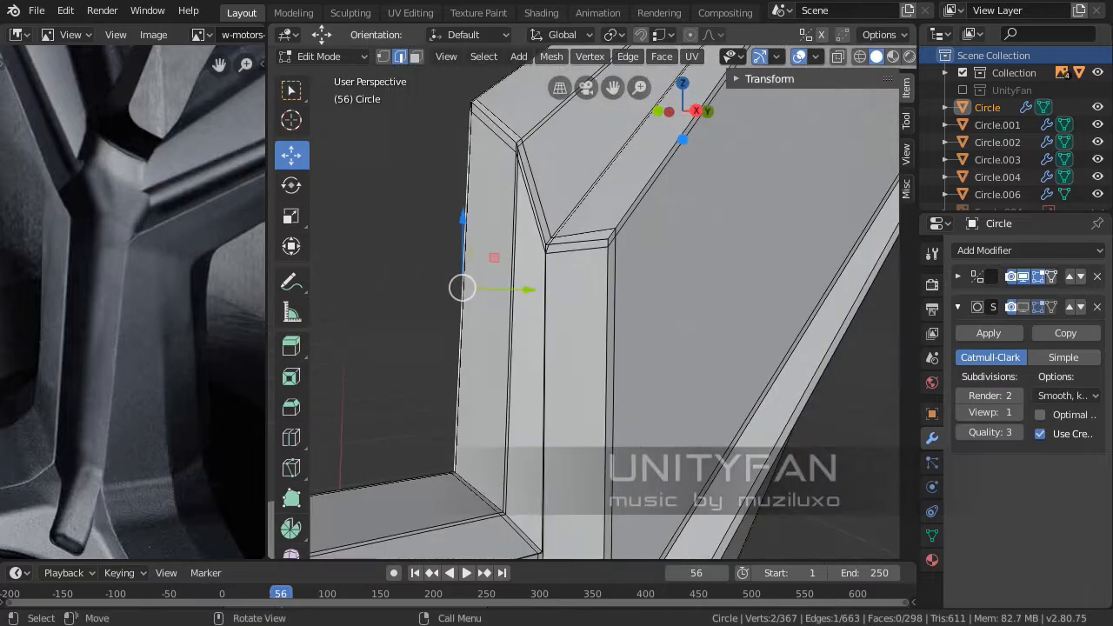
{"action": "middle_click_drag", "start_coordinate": [557, 304], "coordinate": [506, 305]}
{"action": "scroll", "coordinate": [529, 324], "scroll_direction": "down", "scroll_amount": 2}
{"action": "middle_click_drag", "start_coordinate": [513, 365], "coordinate": [523, 201], "text": "shift"}
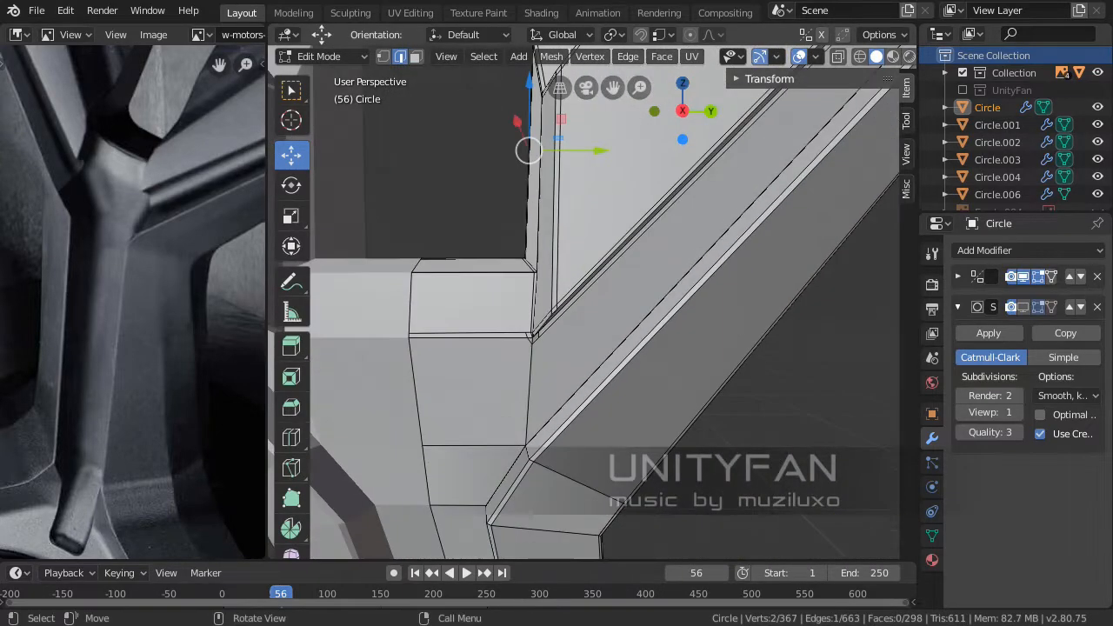
Knife a cut from the fork's inner corner down the spoke side, close beside the existing edge, to the lower junction corner
{"action": "middle_click_drag", "start_coordinate": [540, 305], "coordinate": [529, 261]}
{"action": "scroll", "coordinate": [506, 261], "scroll_direction": "up", "scroll_amount": 2}
{"action": "middle_click_drag", "start_coordinate": [529, 261], "coordinate": [526, 306], "text": "shift"}
{"action": "scroll", "coordinate": [548, 296], "scroll_direction": "up", "scroll_amount": 1}
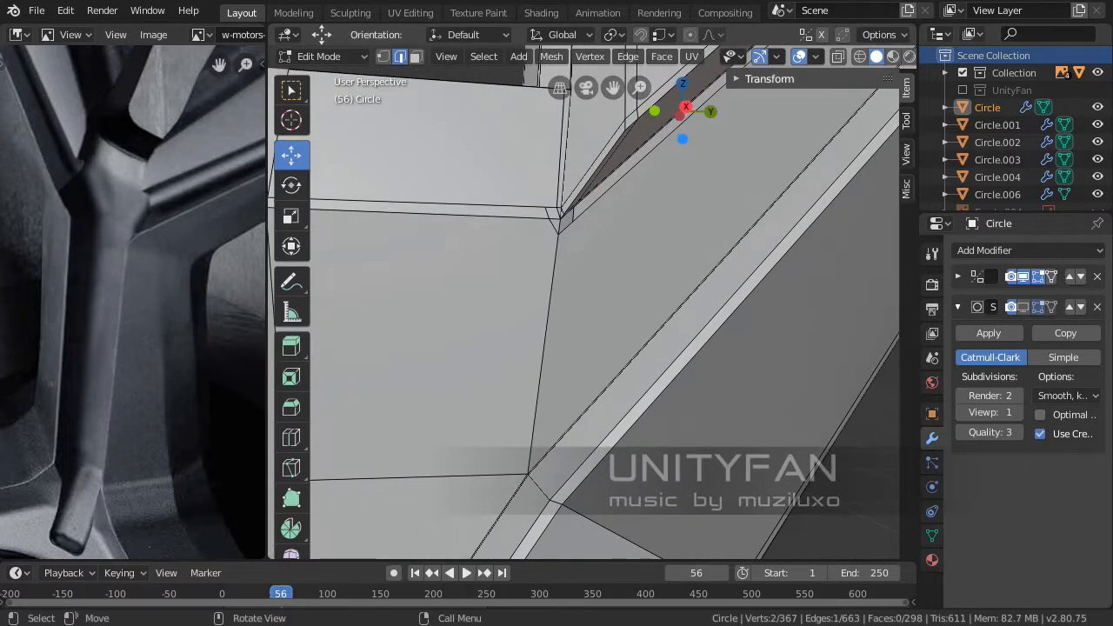
{"action": "key", "text": "k"}
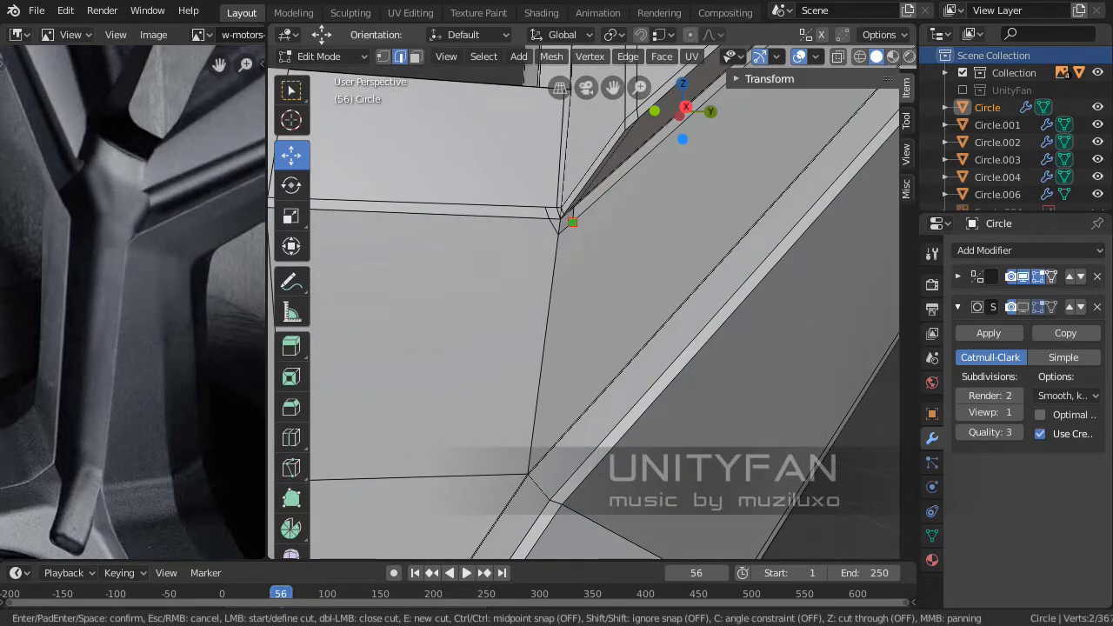
{"action": "middle_click_drag", "start_coordinate": [570, 431], "coordinate": [582, 448]}
{"action": "middle_click_drag", "start_coordinate": [581, 448], "coordinate": [679, 352], "text": "shift"}
{"action": "scroll", "coordinate": [661, 330], "scroll_direction": "up", "scroll_amount": 3}
{"action": "scroll", "coordinate": [683, 357], "scroll_direction": "up", "scroll_amount": 3}
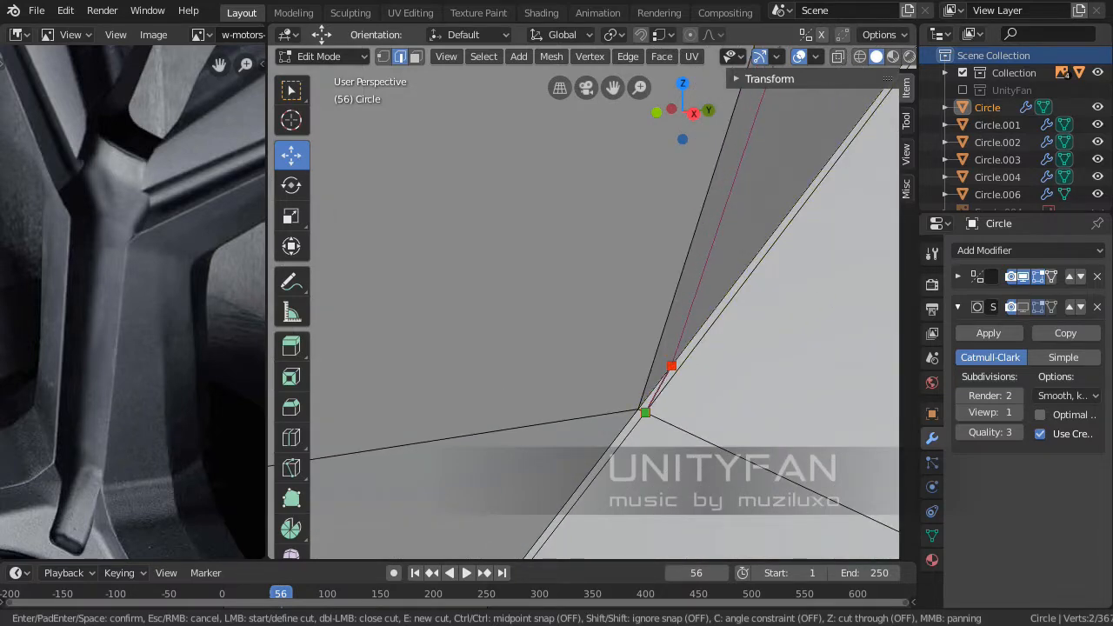
{"action": "key", "text": "Return"}
{"action": "scroll", "coordinate": [646, 412], "scroll_direction": "down", "scroll_amount": 10}
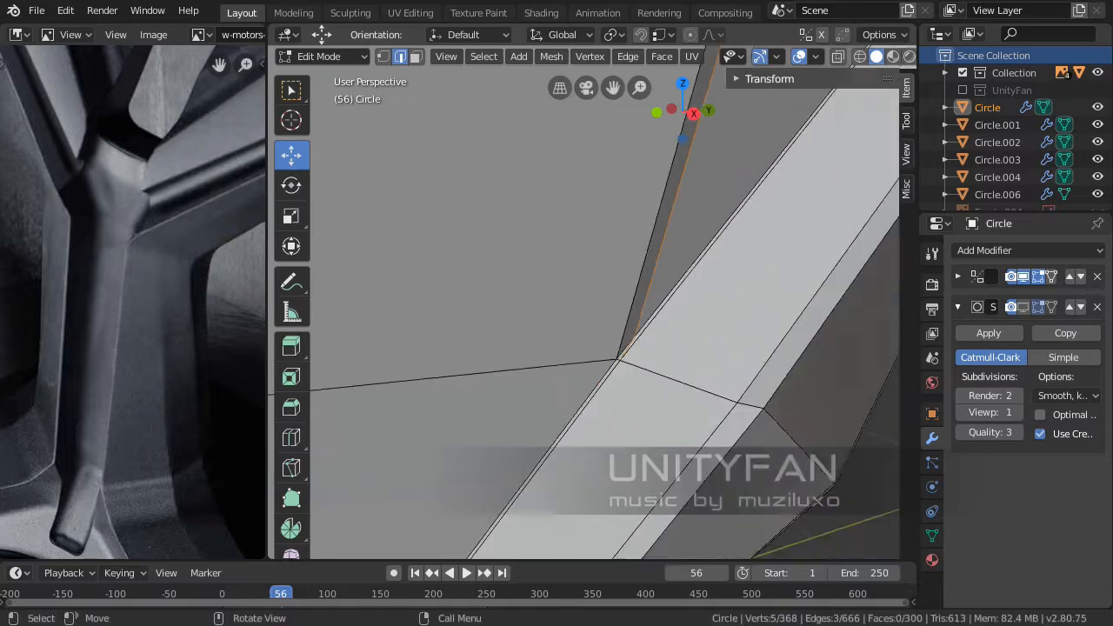
{"action": "middle_click_drag", "start_coordinate": [645, 412], "coordinate": [600, 423]}
{"action": "mouse_move", "coordinate": [564, 548]}
{"action": "middle_mouse_down"}
{"action": "mouse_move", "coordinate": [568, 515]}
{"action": "mouse_move", "coordinate": [561, 547]}
{"action": "middle_mouse_up"}
{"action": "key", "text": "k"}
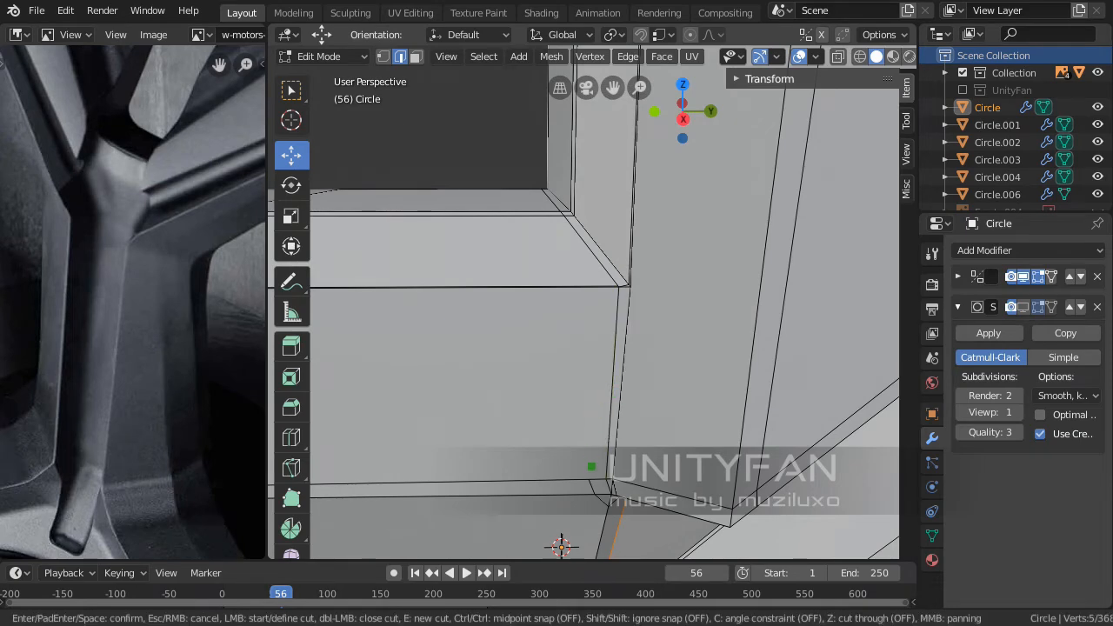
{"action": "middle_click_drag", "start_coordinate": [583, 364], "coordinate": [606, 404]}
{"action": "scroll", "coordinate": [644, 417], "scroll_direction": "up", "scroll_amount": 2}
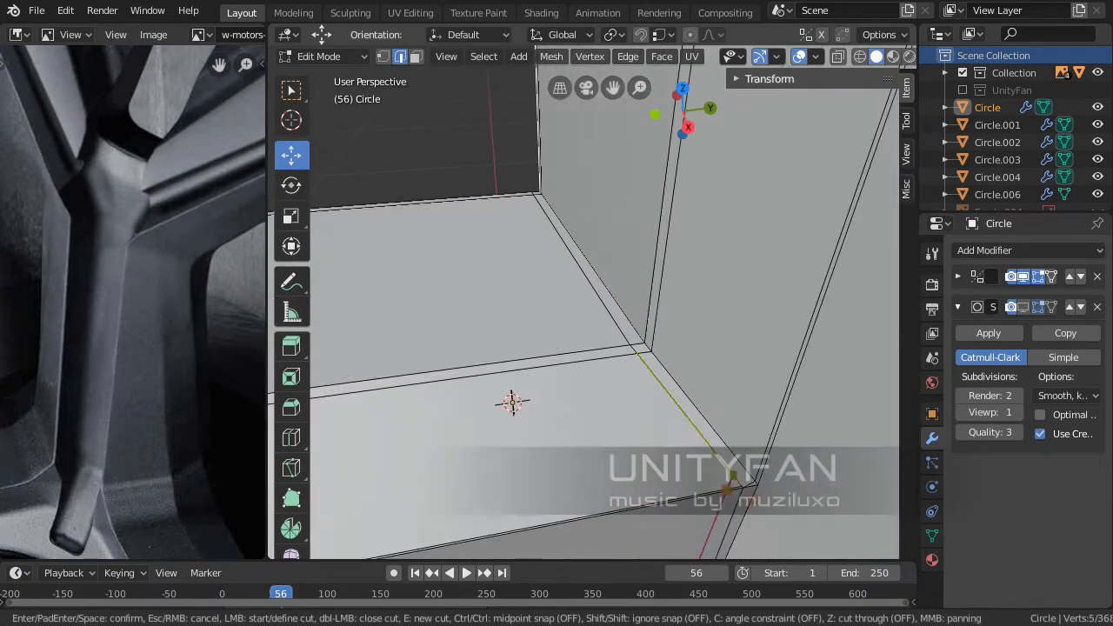
{"action": "middle_click_drag", "start_coordinate": [724, 474], "coordinate": [666, 318], "text": "shift"}
{"action": "scroll", "coordinate": [648, 344], "scroll_direction": "up", "scroll_amount": 4}
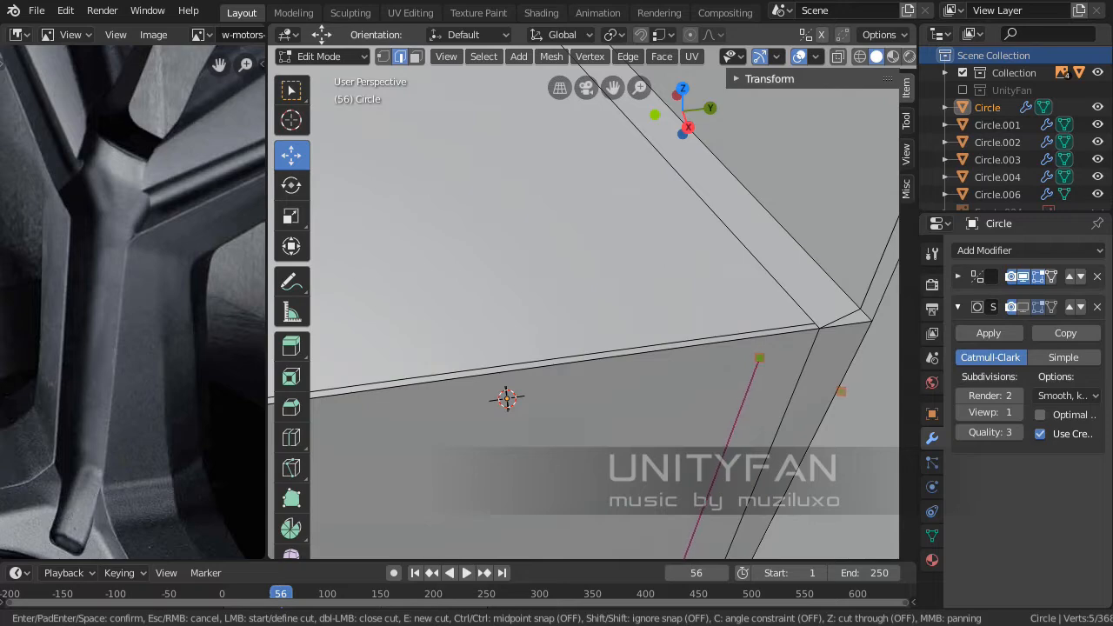
{"action": "middle_click_drag", "start_coordinate": [507, 398], "coordinate": [659, 496]}
{"action": "key", "text": "Escape"}
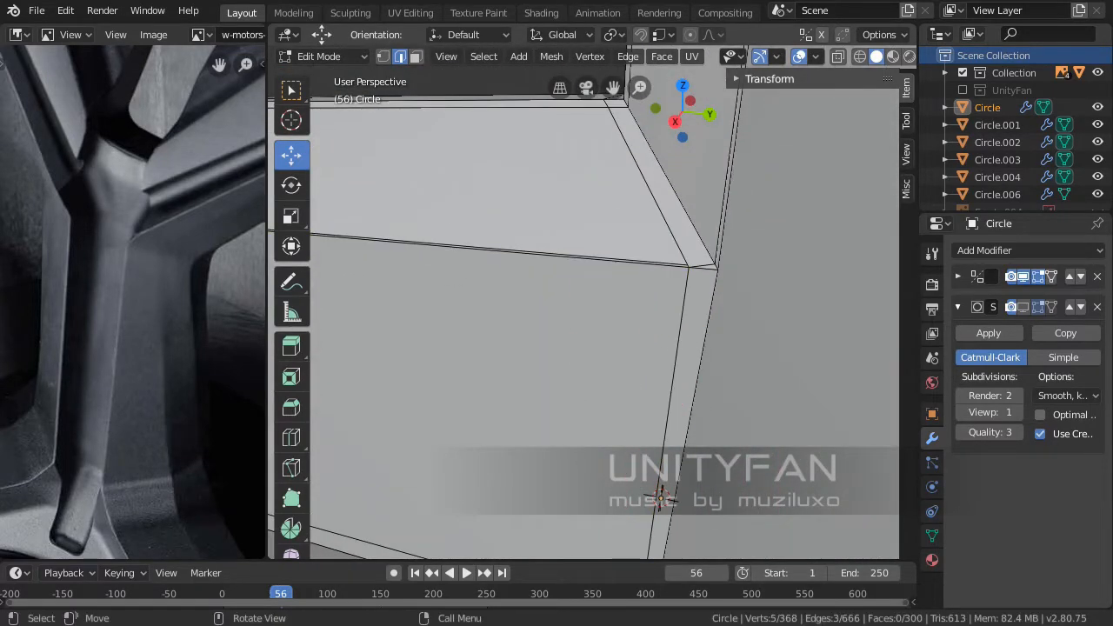
Knife a cut from the front support edge up the fork's inner block and across its top face, parallel to the side wall
{"action": "scroll", "coordinate": [653, 270], "scroll_direction": "down", "scroll_amount": 5}
{"action": "middle_click_drag", "start_coordinate": [653, 270], "coordinate": [684, 273]}
{"action": "scroll", "coordinate": [652, 242], "scroll_direction": "up", "scroll_amount": 4}
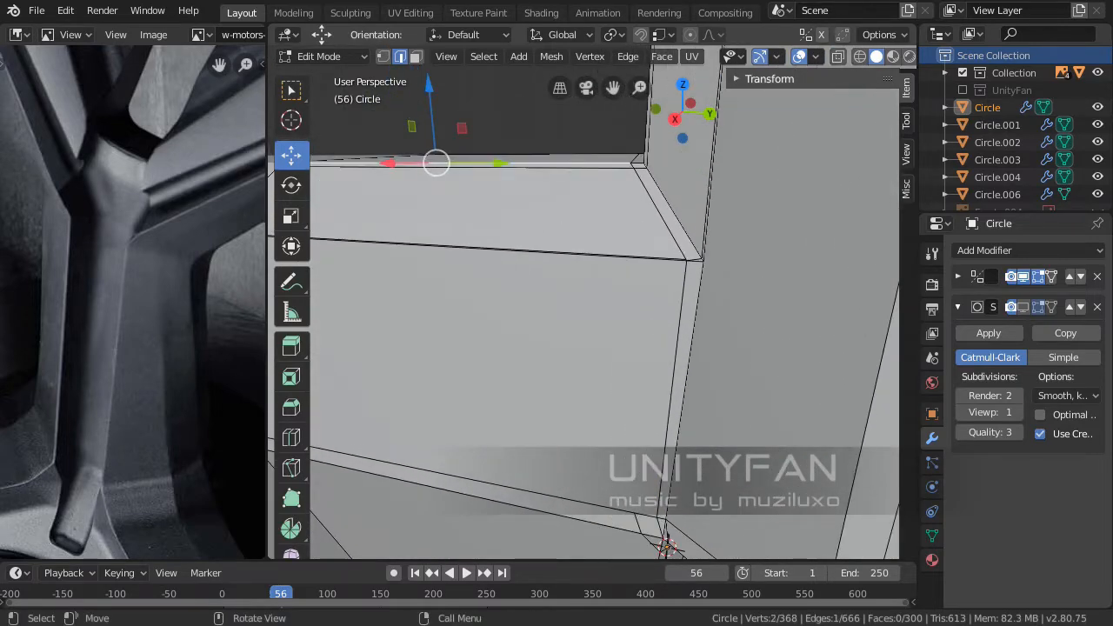
{"action": "key", "text": "k"}
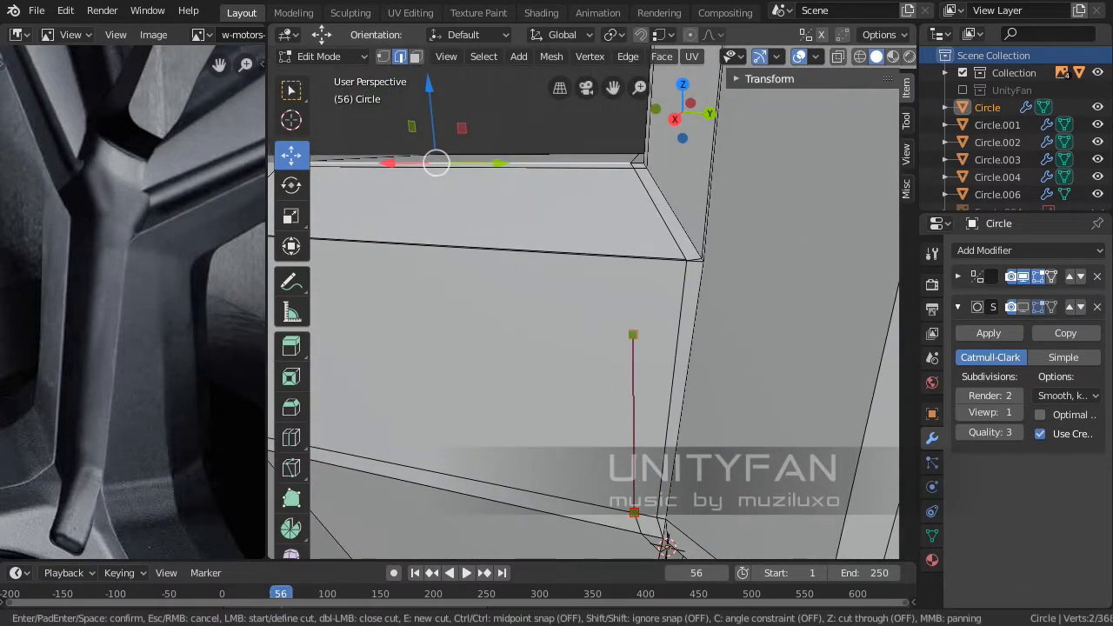
{"action": "scroll", "coordinate": [633, 335], "scroll_direction": "up", "scroll_amount": 2}
{"action": "middle_click_drag", "start_coordinate": [623, 291], "coordinate": [614, 393], "text": "shift"}
{"action": "middle_click_drag", "start_coordinate": [664, 351], "coordinate": [664, 327], "text": "ctrl"}
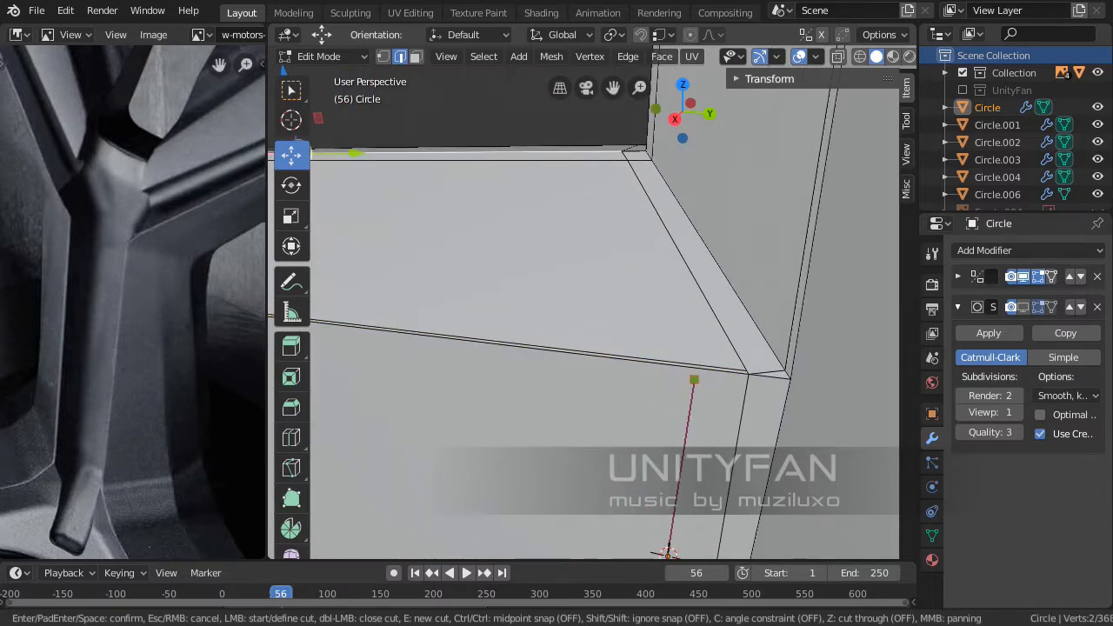
{"action": "middle_click_drag", "start_coordinate": [694, 367], "coordinate": [709, 391]}
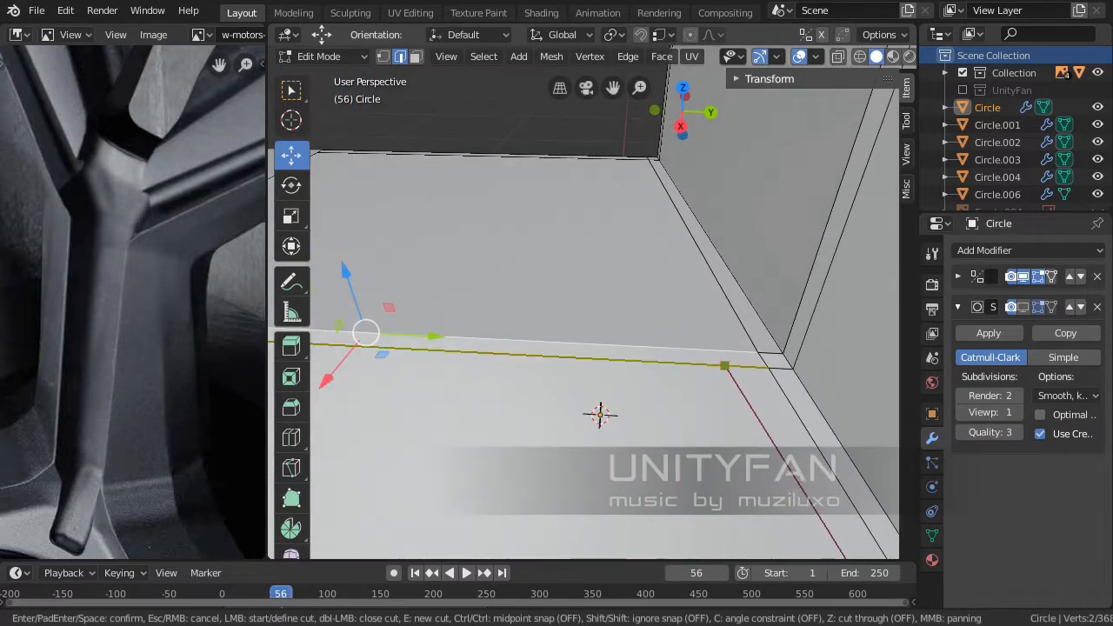
{"action": "middle_click_drag", "start_coordinate": [678, 281], "coordinate": [701, 339]}
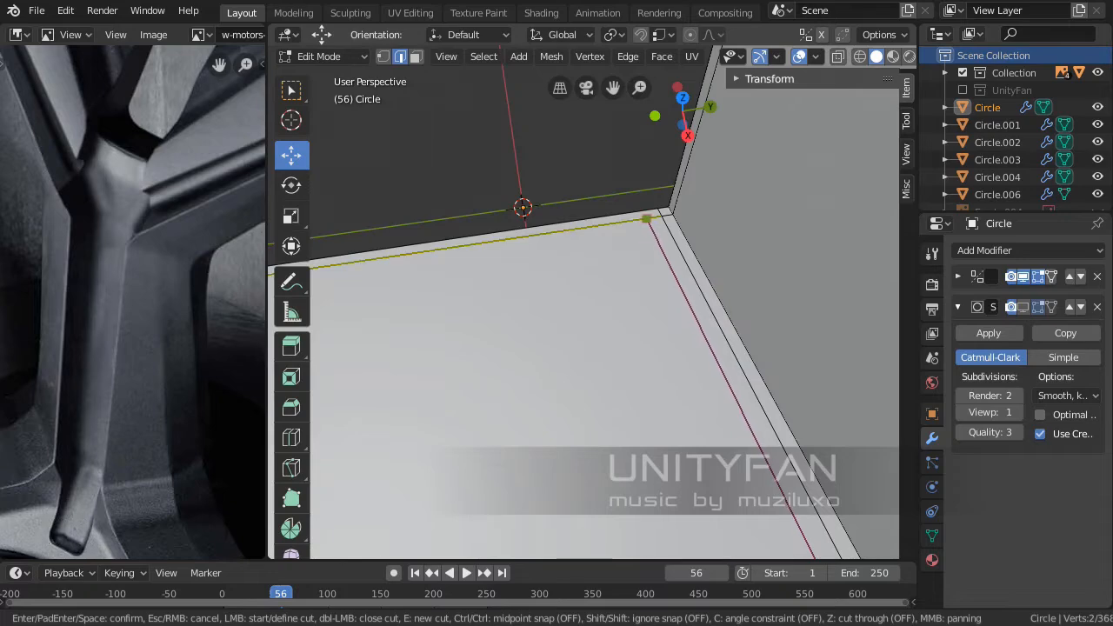
{"action": "key", "text": "Return"}
Leave Edit Mode, show the spoke's Subdivision modifier in the viewport and set the object to Shade Smooth
{"action": "scroll", "coordinate": [642, 212], "scroll_direction": "down", "scroll_amount": 4}
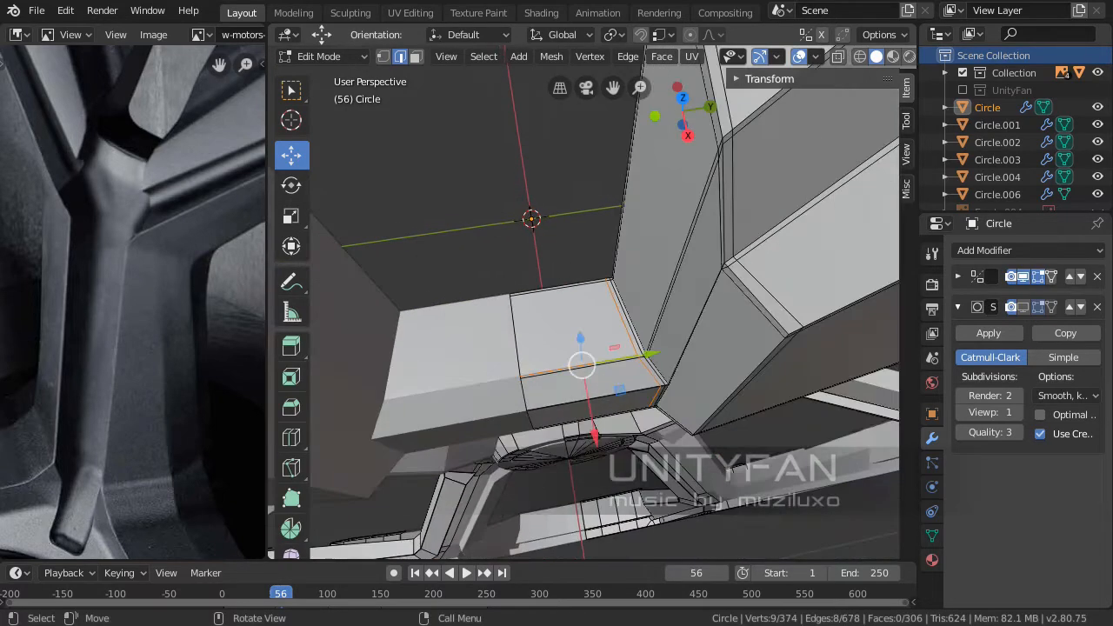
{"action": "scroll", "coordinate": [584, 302], "scroll_direction": "down", "scroll_amount": 2}
{"action": "middle_click_drag", "start_coordinate": [605, 374], "coordinate": [581, 276]}
{"action": "key", "text": "Tab"}
{"action": "scroll", "coordinate": [583, 302], "scroll_direction": "down", "scroll_amount": 3}
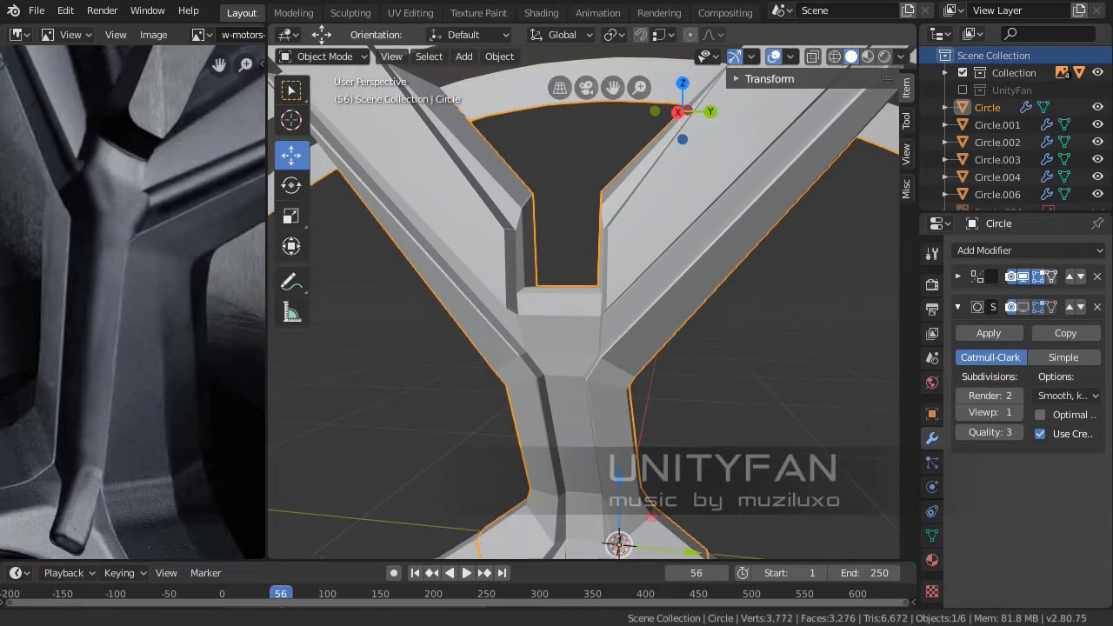
{"action": "middle_click_drag", "start_coordinate": [591, 322], "coordinate": [613, 279]}
{"action": "scroll", "coordinate": [584, 303], "scroll_direction": "up", "scroll_amount": 3}
{"action": "scroll", "coordinate": [583, 302], "scroll_direction": "up", "scroll_amount": 3}
{"action": "middle_click_drag", "start_coordinate": [584, 235], "coordinate": [626, 385], "text": "shift"}
{"action": "middle_click_drag", "start_coordinate": [600, 331], "coordinate": [659, 261]}
{"action": "left_click", "coordinate": [1024, 307]}
{"action": "right_click", "coordinate": [659, 260]}
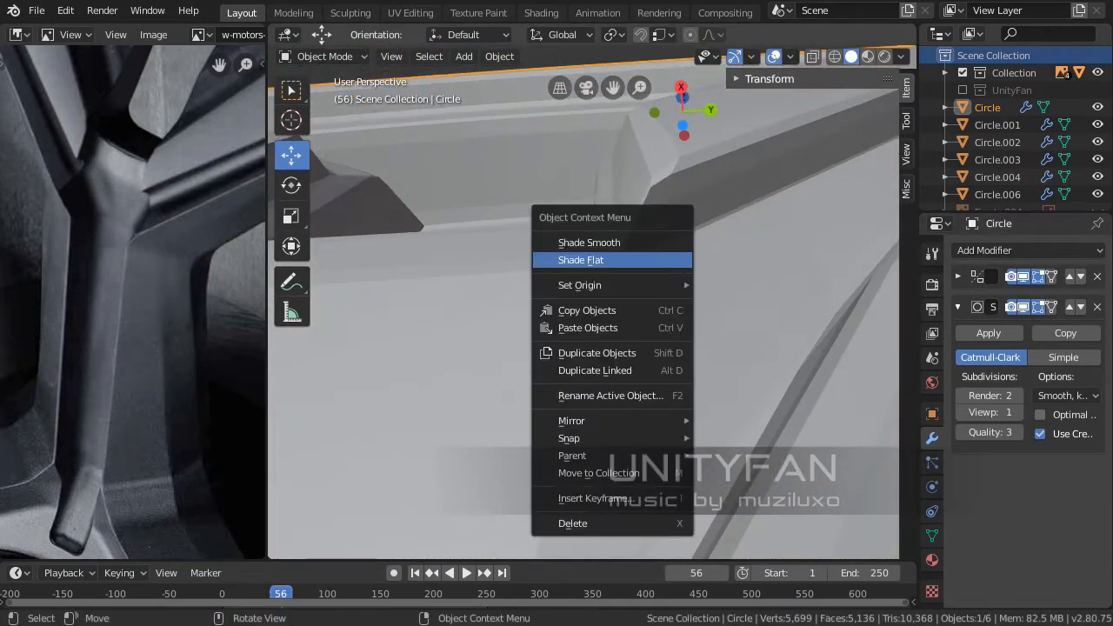
{"action": "left_click", "coordinate": [609, 243]}
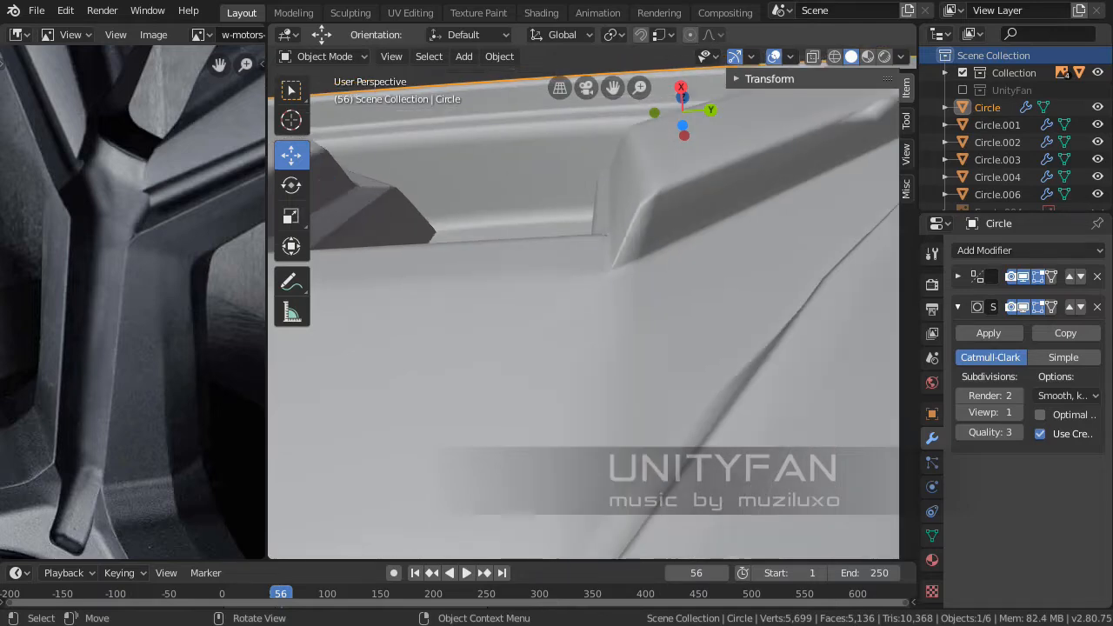
Compare the smoothed fork corner and its grooves with the same area of the reference wheel photo
{"action": "middle_click_drag", "start_coordinate": [578, 260], "coordinate": [562, 296]}
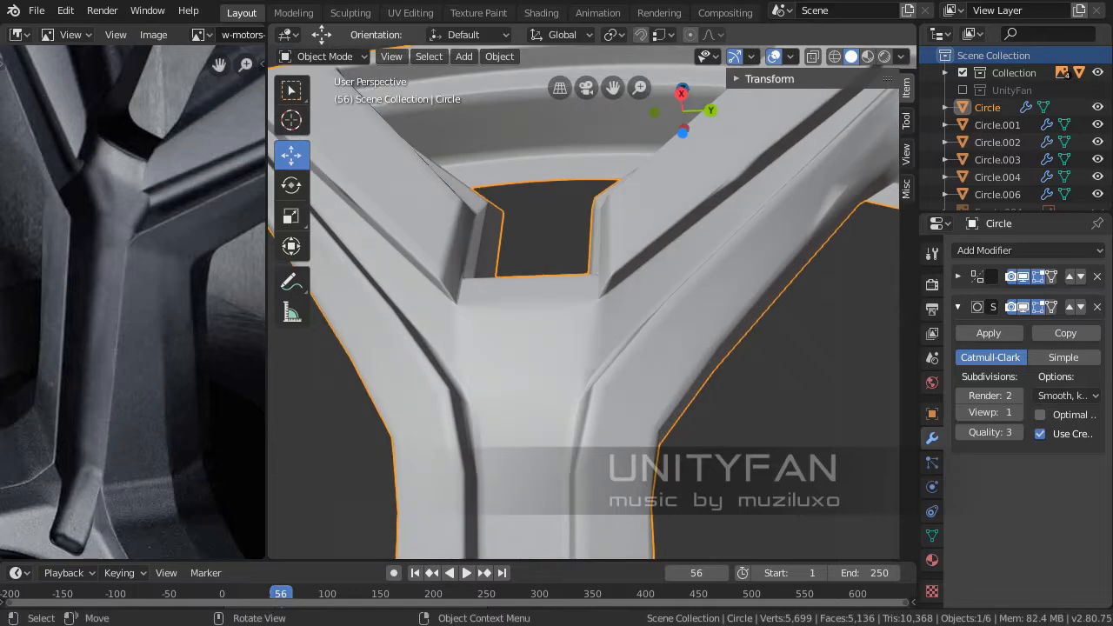
{"action": "scroll", "coordinate": [130, 305], "scroll_direction": "down", "scroll_amount": 3}
{"action": "middle_click_drag", "start_coordinate": [131, 304], "coordinate": [108, 387]}
{"action": "middle_click_drag", "start_coordinate": [539, 304], "coordinate": [511, 316]}
{"action": "middle_click_drag", "start_coordinate": [96, 357], "coordinate": [222, 332]}
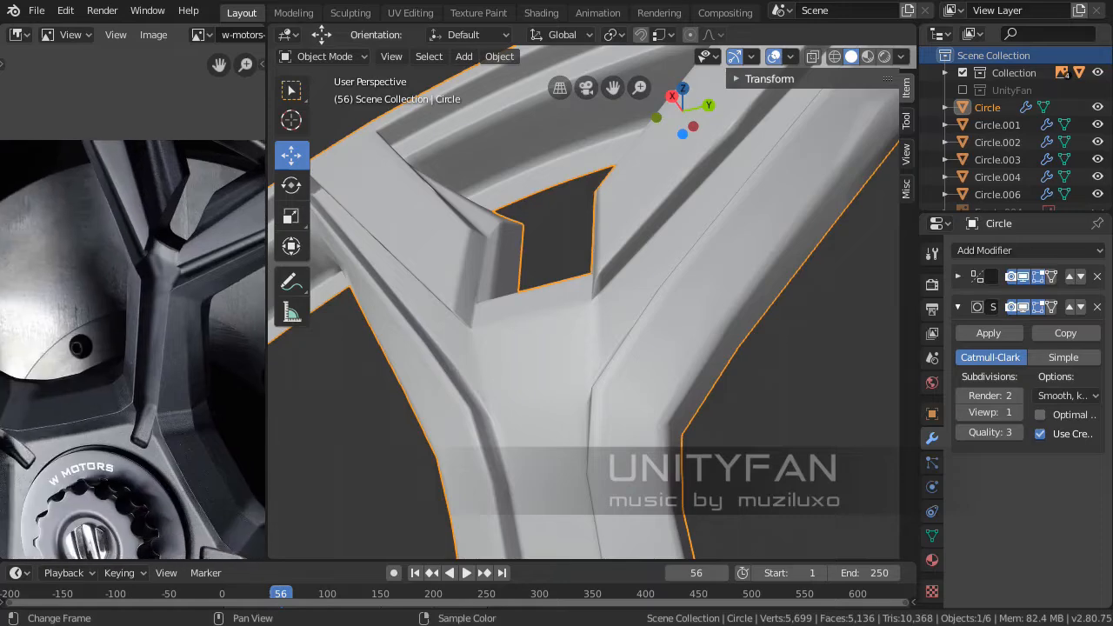
{"action": "scroll", "coordinate": [134, 305], "scroll_direction": "up", "scroll_amount": 8}
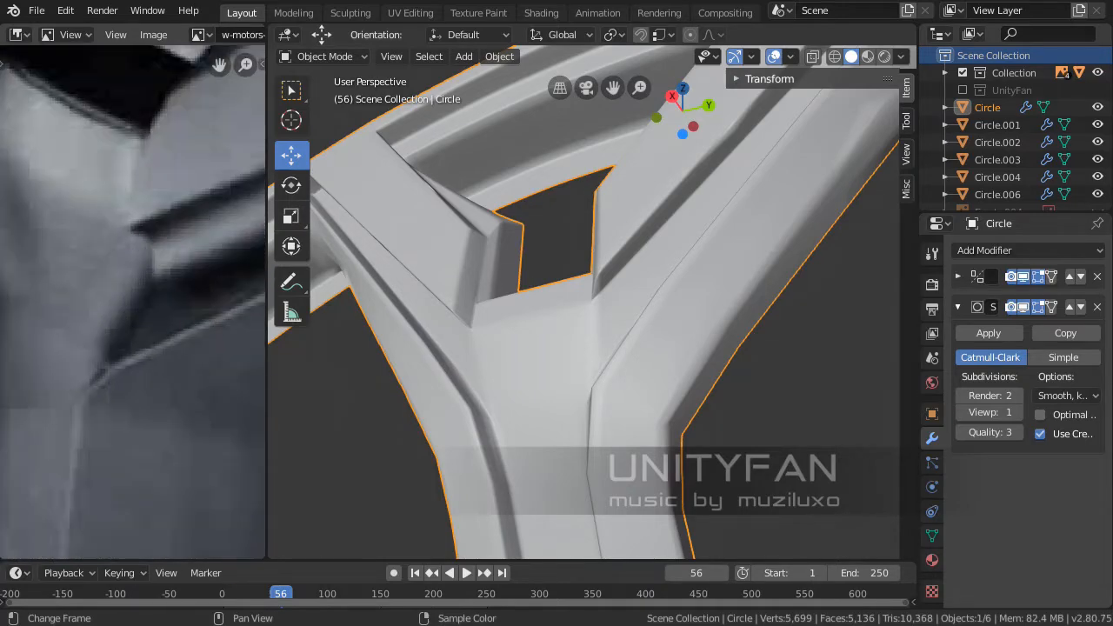
{"action": "middle_click_drag", "start_coordinate": [139, 296], "coordinate": [126, 327]}
{"action": "middle_click_drag", "start_coordinate": [539, 304], "coordinate": [534, 334]}
{"action": "scroll", "coordinate": [534, 334], "scroll_direction": "up", "scroll_amount": 4}
{"action": "scroll", "coordinate": [679, 247], "scroll_direction": "up", "scroll_amount": 1}
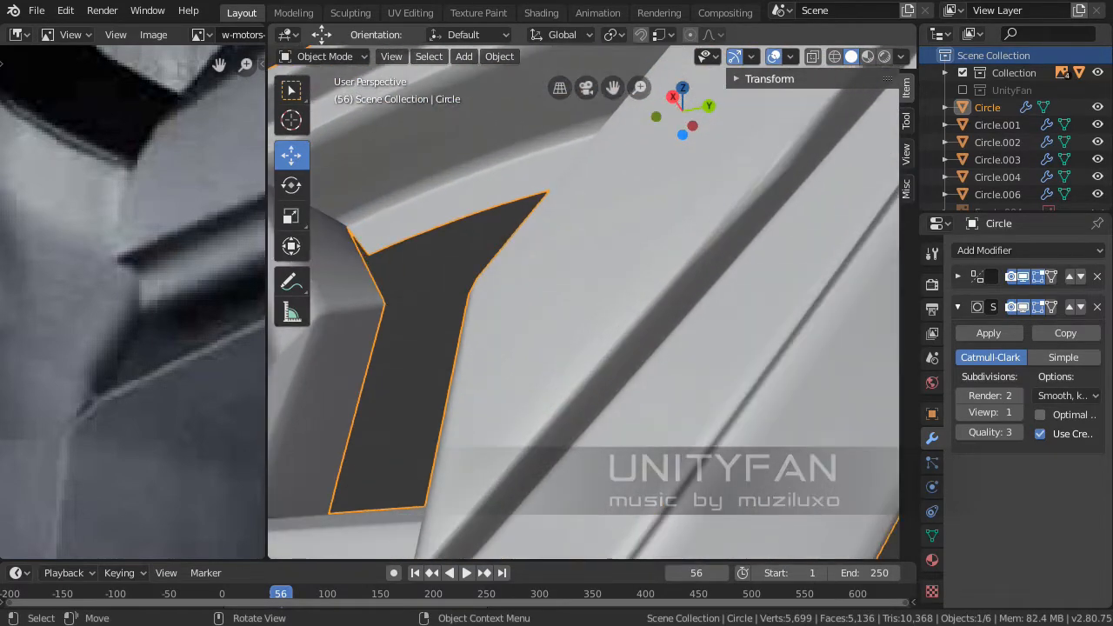
Return the spoke object to Edit Mode and enlarge the reference photo area beside the 3D view
{"action": "scroll", "coordinate": [678, 247], "scroll_direction": "down", "scroll_amount": 2}
{"action": "key", "text": "Tab"}
{"action": "middle_click_drag", "start_coordinate": [679, 247], "coordinate": [634, 287]}
{"action": "middle_click_drag", "start_coordinate": [147, 272], "coordinate": [119, 333]}
{"action": "scroll", "coordinate": [119, 333], "scroll_direction": "down", "scroll_amount": 1}
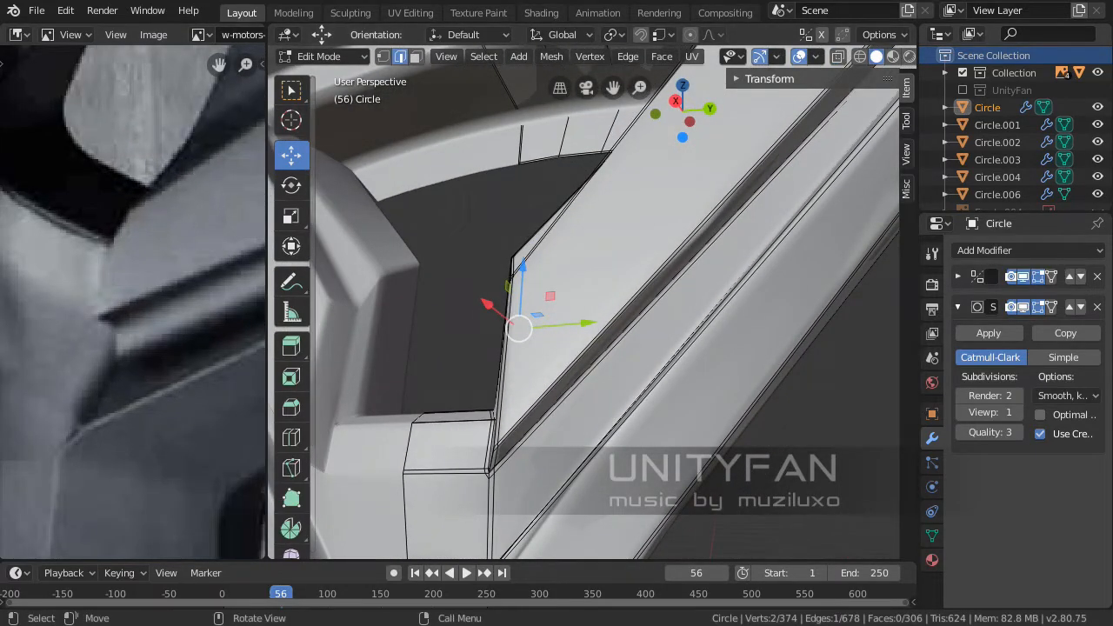
{"action": "left_click_drag", "start_coordinate": [267, 330], "coordinate": [413, 331]}
Dissolve the support edges running from the fork's lower junction corner along the spoke groove, including the short leftover edges at the corner
{"action": "middle_click_drag", "start_coordinate": [600, 304], "coordinate": [613, 332]}
{"action": "middle_click_drag", "start_coordinate": [613, 332], "coordinate": [572, 294], "text": "shift"}
{"action": "scroll", "coordinate": [532, 249], "scroll_direction": "up", "scroll_amount": 2}
{"action": "scroll", "coordinate": [578, 322], "scroll_direction": "up", "scroll_amount": 1}
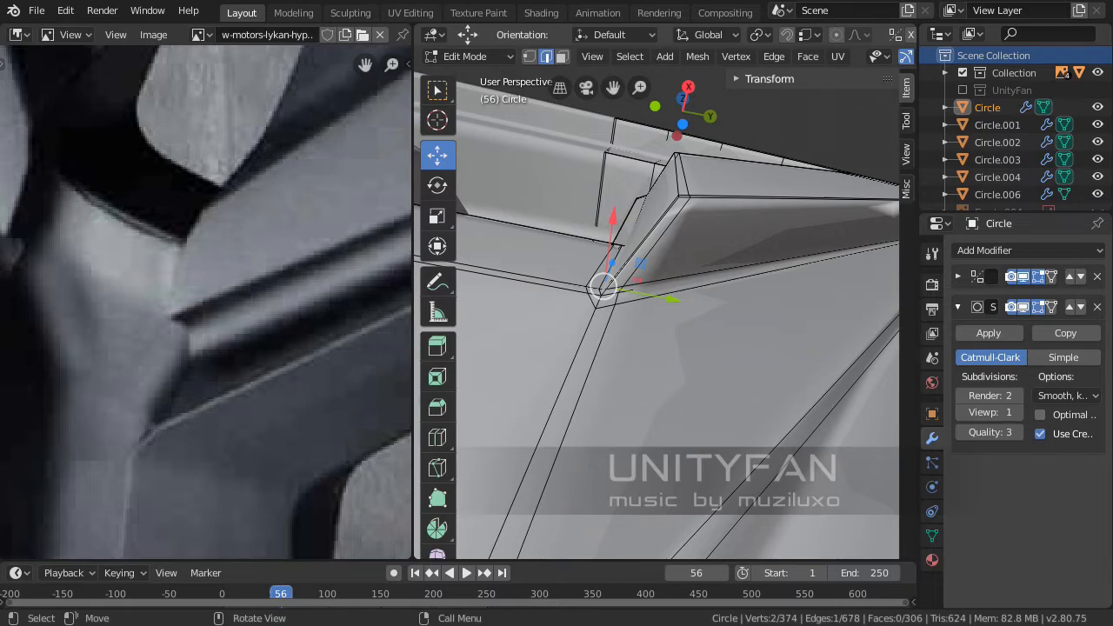
{"action": "middle_click_drag", "start_coordinate": [572, 293], "coordinate": [543, 271]}
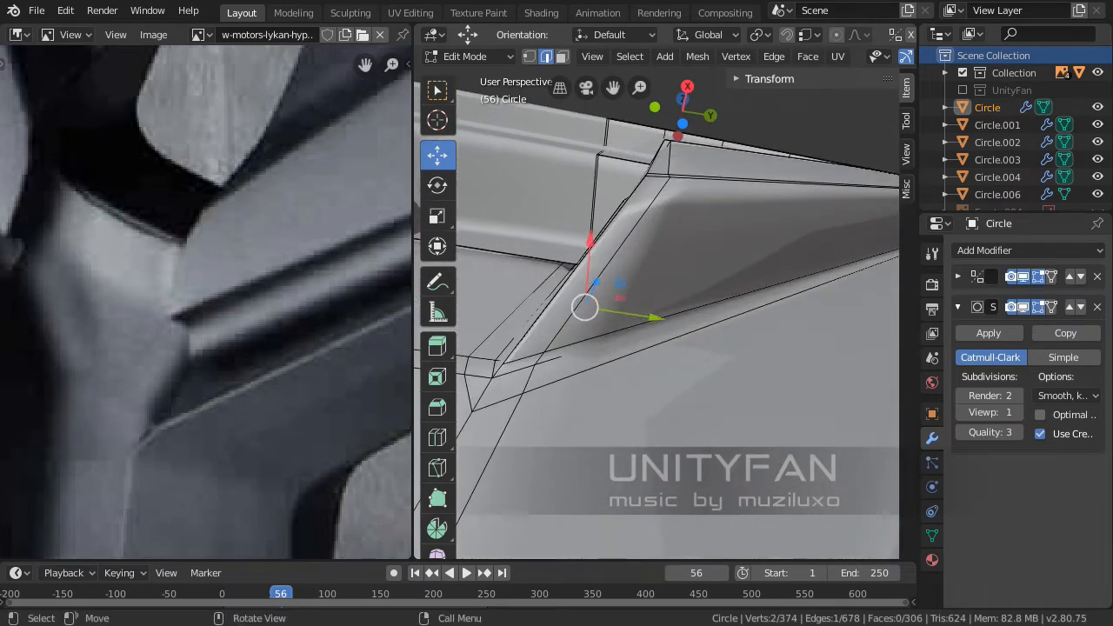
{"action": "middle_click_drag", "start_coordinate": [543, 348], "coordinate": [609, 298], "text": "shift"}
{"action": "scroll", "coordinate": [609, 297], "scroll_direction": "up", "scroll_amount": 2}
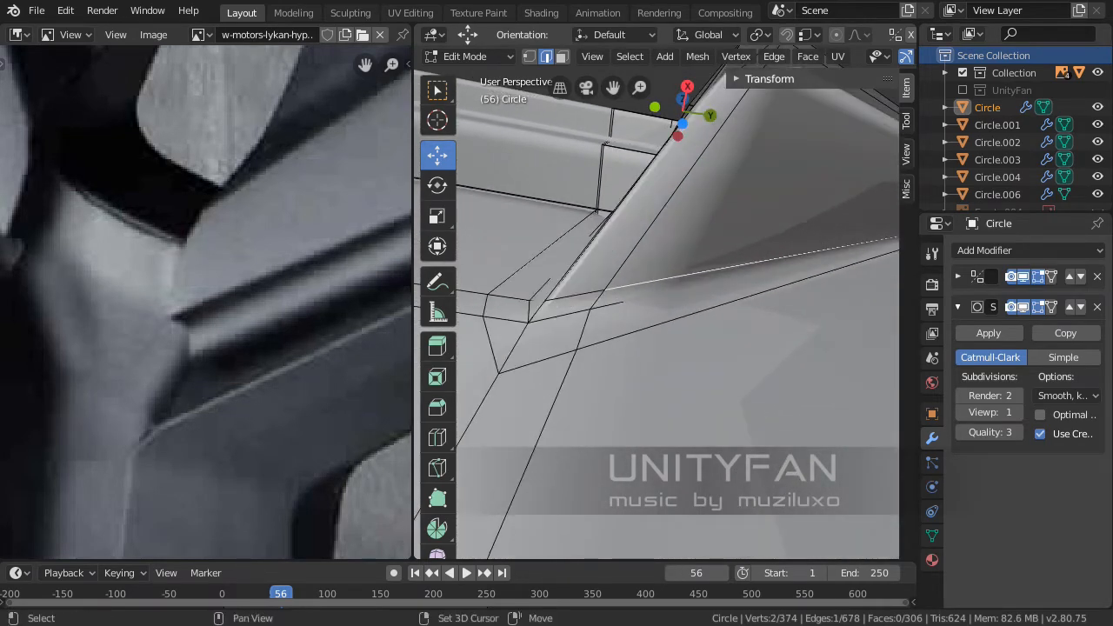
{"action": "key", "text": "x"}
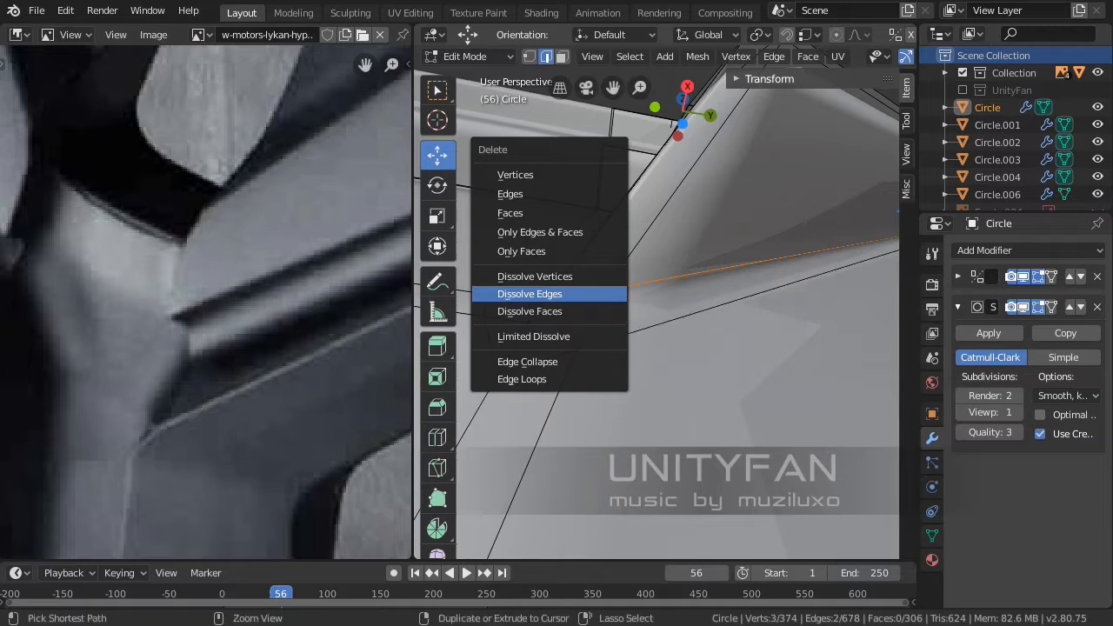
{"action": "key", "text": "Return"}
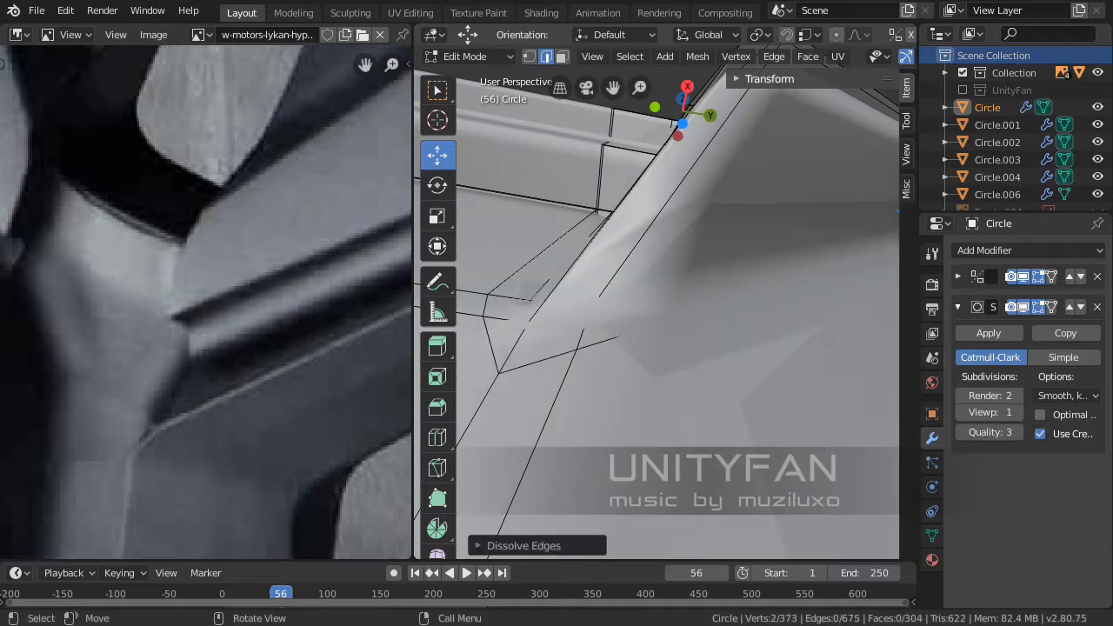
{"action": "left_click", "coordinate": [539, 361], "text": "shift"}
{"action": "key", "text": "x"}
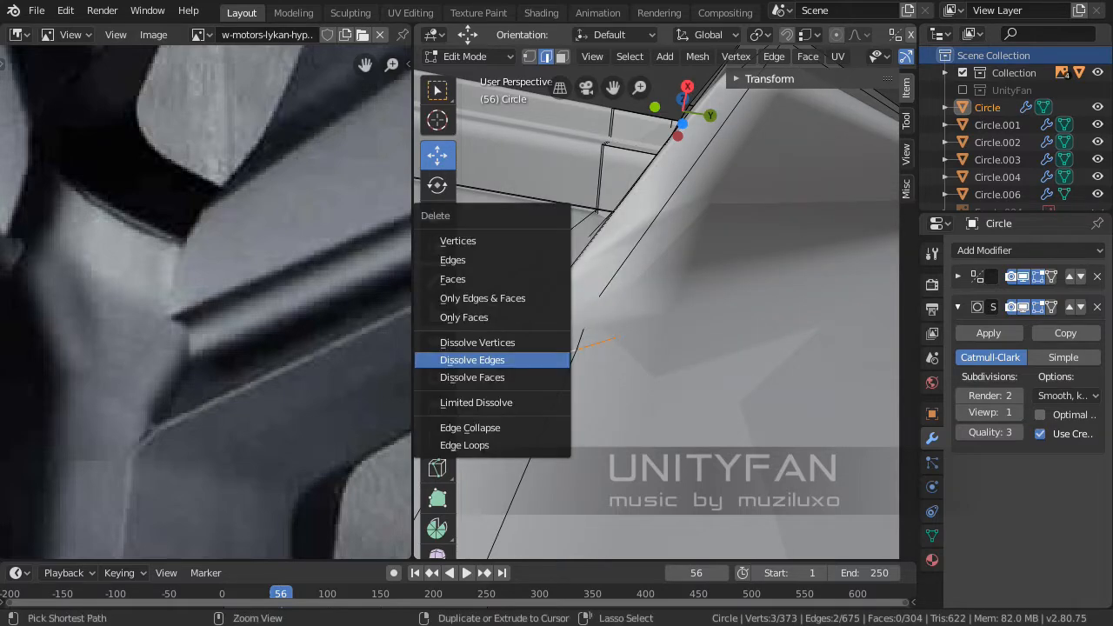
{"action": "key", "text": "Return"}
Inspect the smoothed spoke groove from the fork corner to its outer end, with and without the mesh edges shown
{"action": "middle_click_drag", "start_coordinate": [870, 304], "coordinate": [831, 95]}
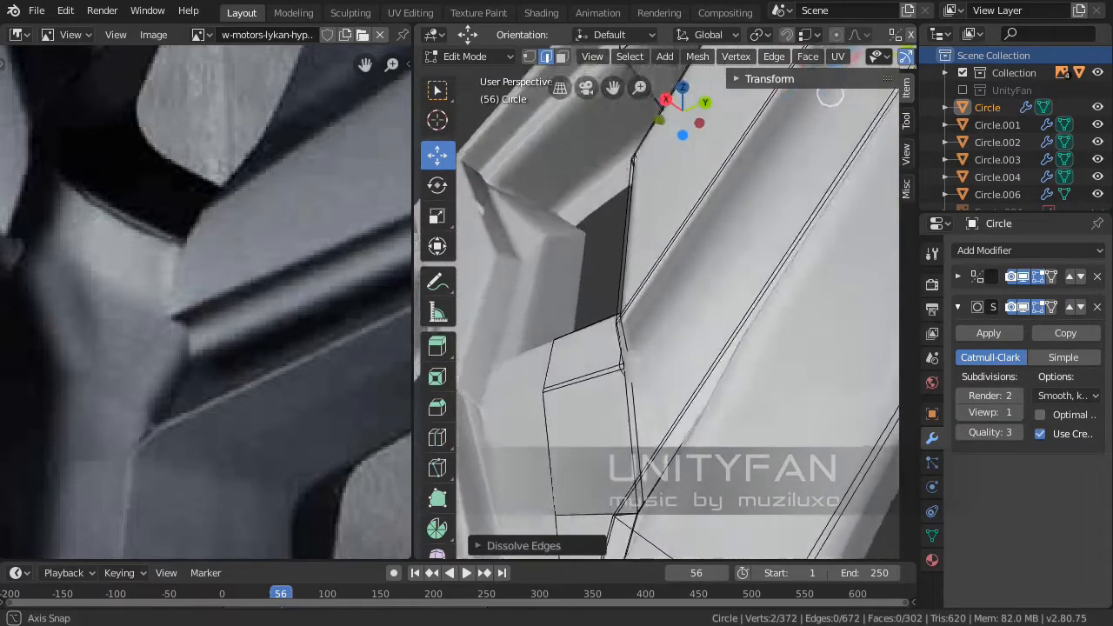
{"action": "middle_click_drag", "start_coordinate": [679, 261], "coordinate": [669, 304]}
{"action": "scroll", "coordinate": [670, 304], "scroll_direction": "down", "scroll_amount": 2}
{"action": "middle_click_drag", "start_coordinate": [713, 218], "coordinate": [665, 335], "text": "shift"}
{"action": "scroll", "coordinate": [690, 329], "scroll_direction": "down", "scroll_amount": 2}
{"action": "key", "text": "Tab"}
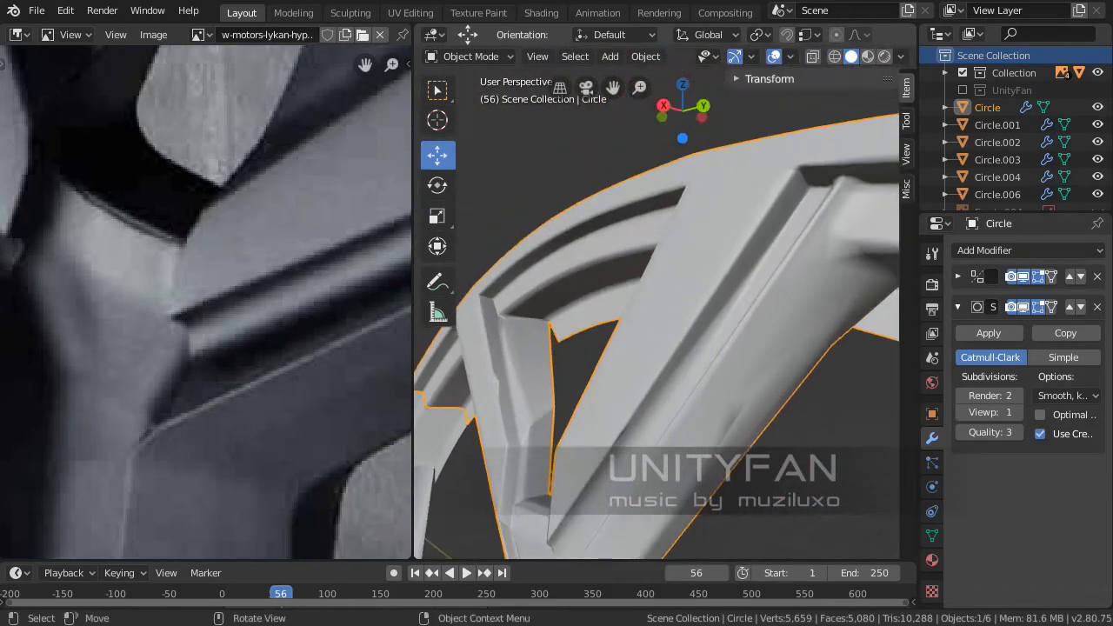
{"action": "scroll", "coordinate": [748, 292], "scroll_direction": "up", "scroll_amount": 3}
{"action": "key", "text": "Tab"}
{"action": "middle_click_drag", "start_coordinate": [748, 291], "coordinate": [651, 426]}
{"action": "scroll", "coordinate": [651, 427], "scroll_direction": "up", "scroll_amount": 3}
{"action": "middle_click_drag", "start_coordinate": [687, 304], "coordinate": [656, 271]}
{"action": "key", "text": "Tab"}
{"action": "scroll", "coordinate": [657, 302], "scroll_direction": "up", "scroll_amount": 1}
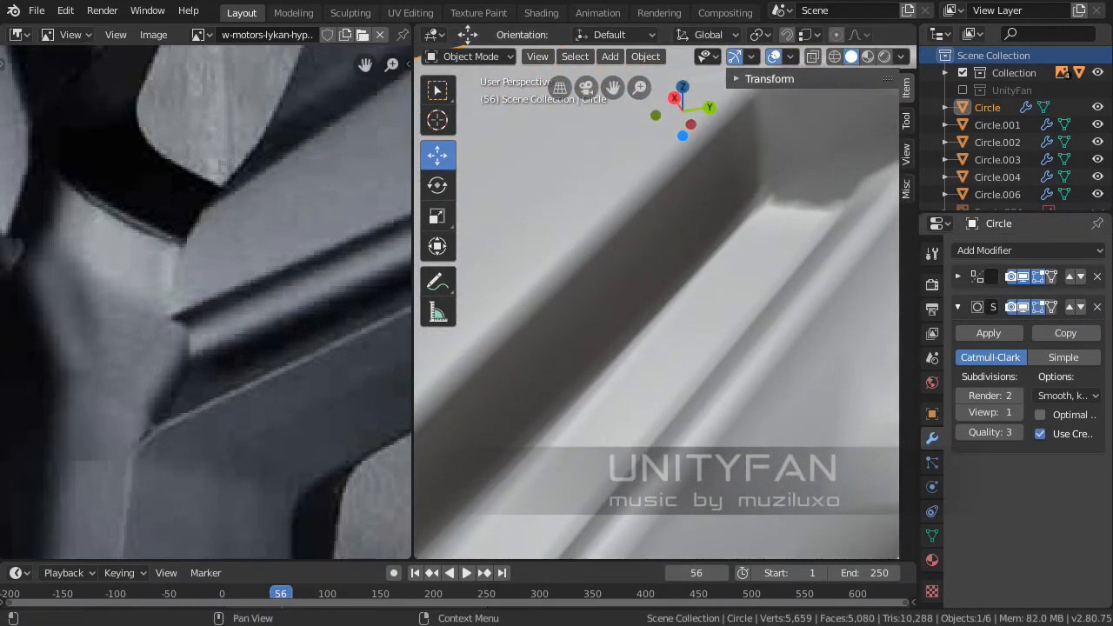
Hide the spoke's Subdivision modifier in the viewport, set the object to Shade Flat and enter Edit Mode
{"action": "left_click", "coordinate": [1024, 307]}
{"action": "right_click", "coordinate": [715, 288]}
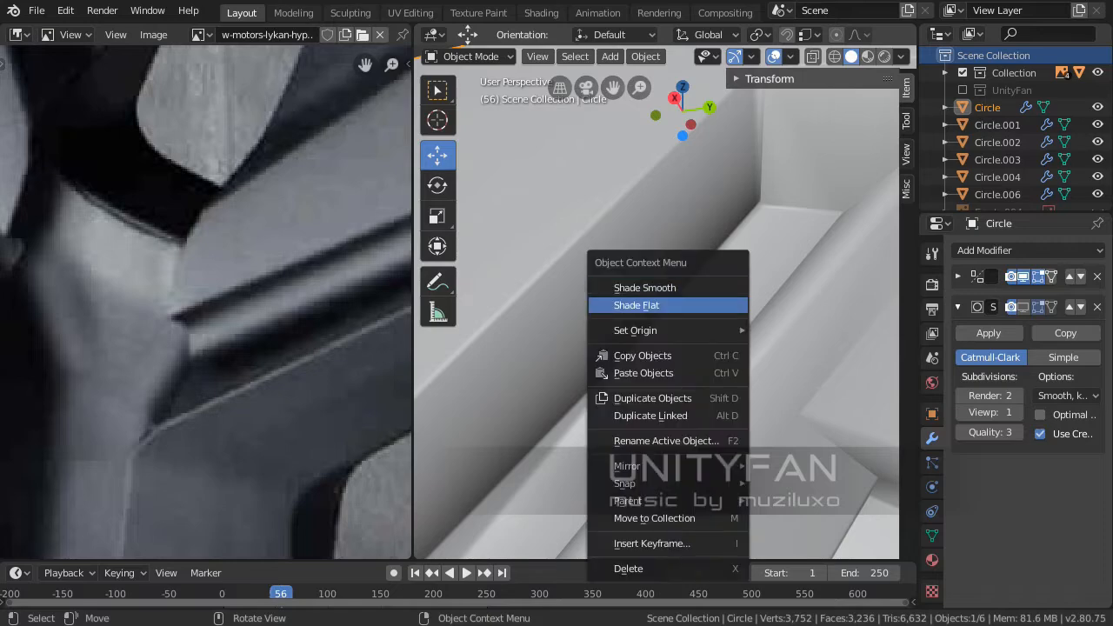
{"action": "left_click", "coordinate": [661, 306]}
{"action": "key", "text": "Tab"}
{"action": "middle_click_drag", "start_coordinate": [661, 305], "coordinate": [674, 303], "text": "shift"}
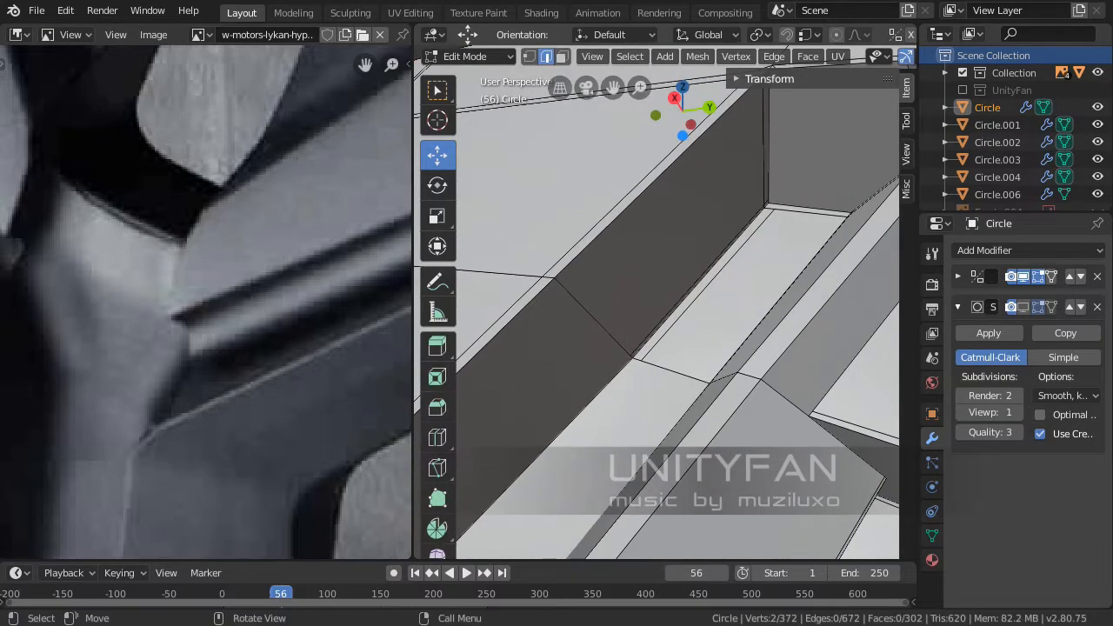
Dissolve the two support edges along the base of the groove wall and the small edges at the groove's outer inside corner
{"action": "scroll", "coordinate": [666, 304], "scroll_direction": "up", "scroll_amount": 2}
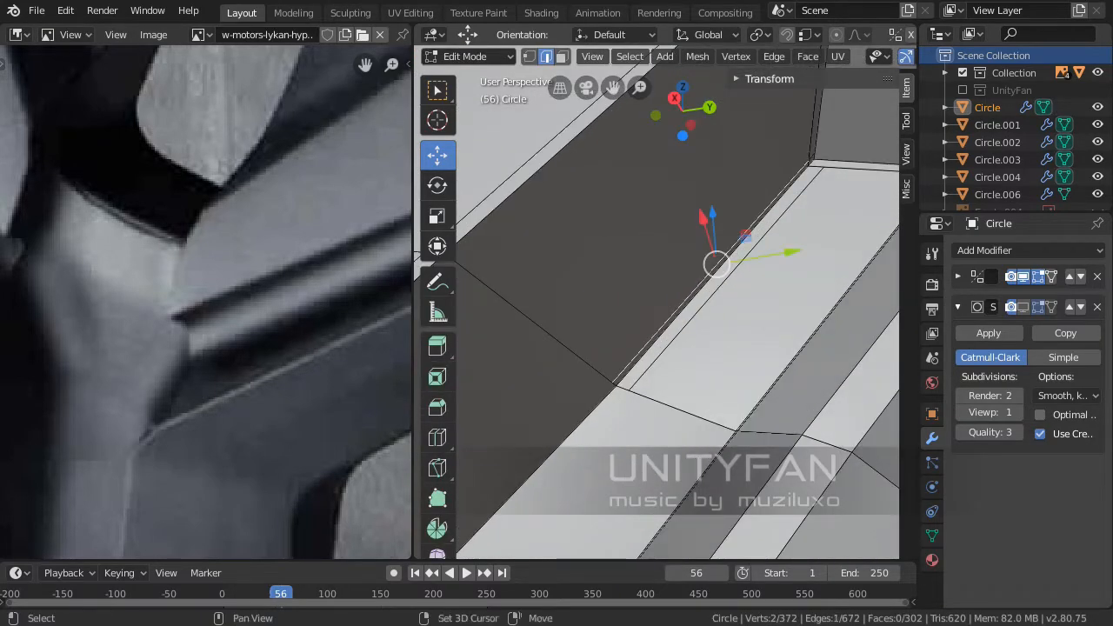
{"action": "key", "text": "x"}
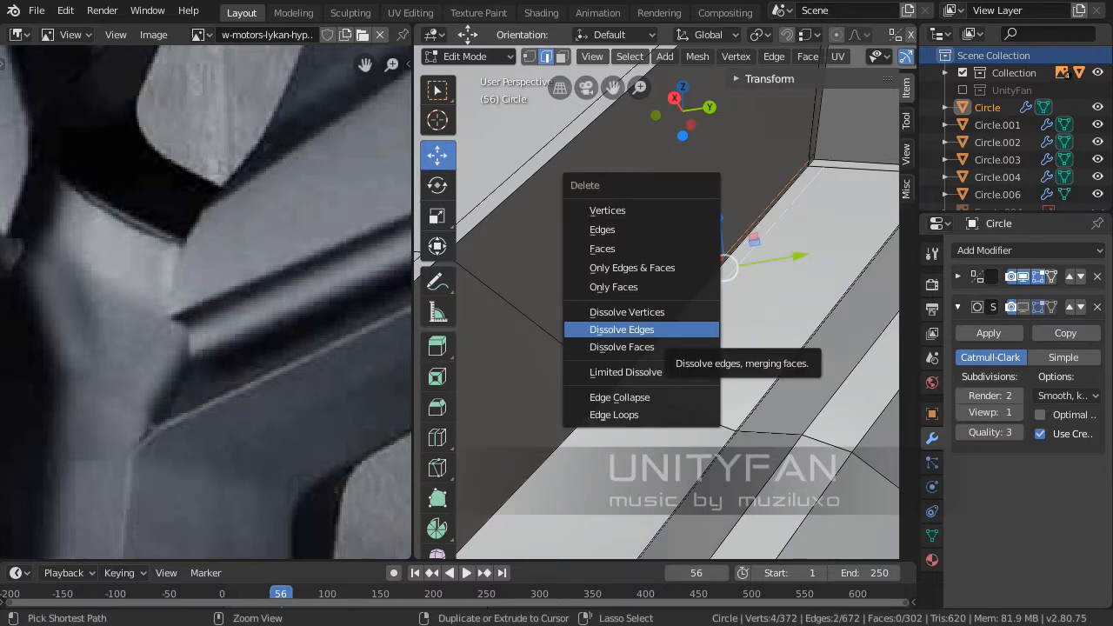
{"action": "left_click", "coordinate": [666, 331]}
{"action": "middle_click_drag", "start_coordinate": [666, 330], "coordinate": [488, 487], "text": "shift"}
{"action": "middle_click_drag", "start_coordinate": [644, 313], "coordinate": [674, 340]}
{"action": "scroll", "coordinate": [674, 339], "scroll_direction": "up", "scroll_amount": 3}
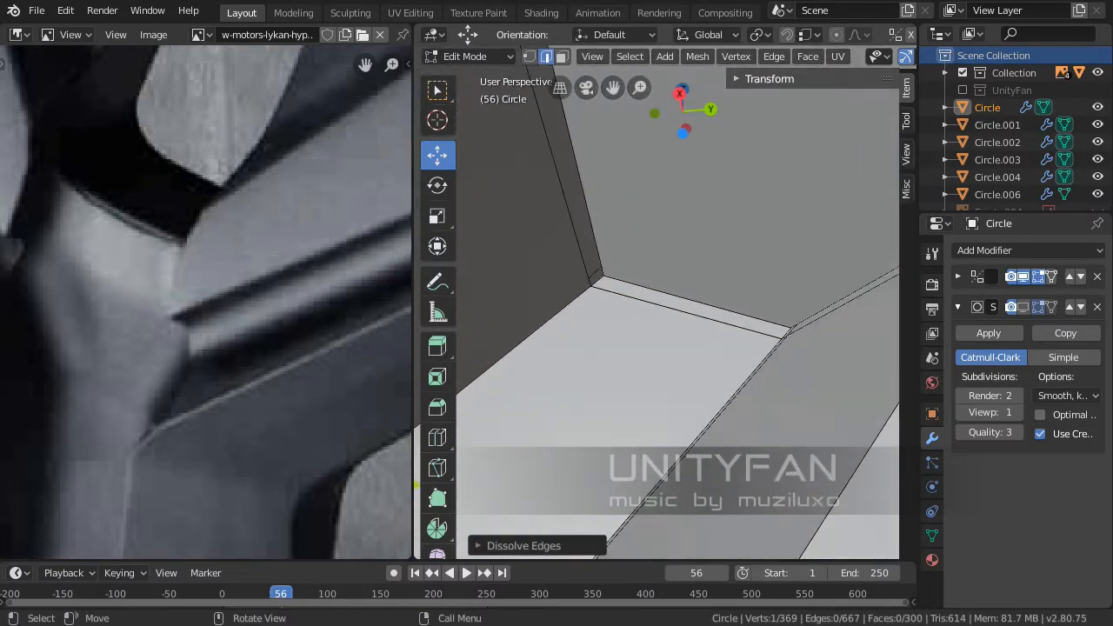
{"action": "key", "text": "x"}
{"action": "left_click", "coordinate": [595, 266]}
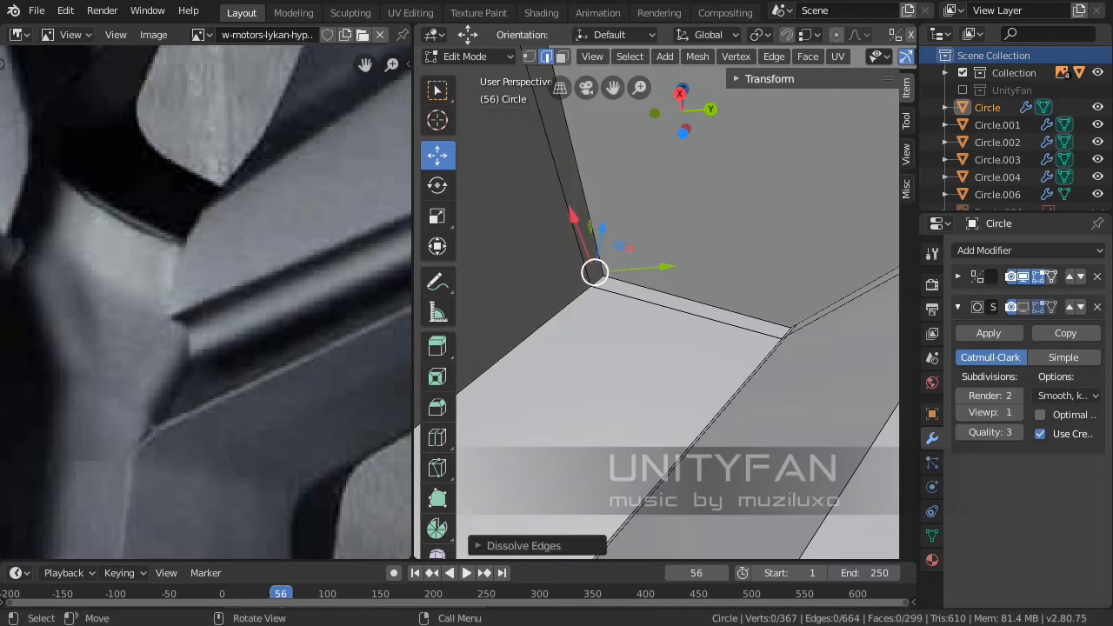
Leave Edit Mode, set the spoke to Shade Smooth and show its Subdivision modifier in the viewport again
{"action": "scroll", "coordinate": [596, 267], "scroll_direction": "down", "scroll_amount": 8}
{"action": "middle_click_drag", "start_coordinate": [596, 287], "coordinate": [659, 237], "text": "shift"}
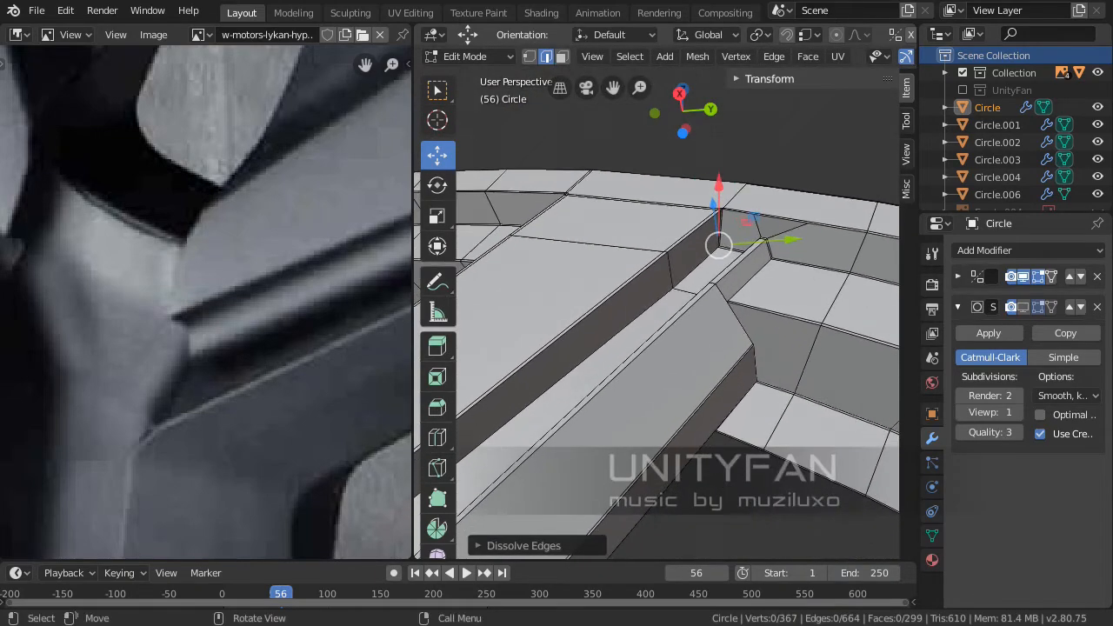
{"action": "key", "text": "Tab"}
{"action": "middle_click_drag", "start_coordinate": [659, 287], "coordinate": [735, 283]}
{"action": "middle_click_drag", "start_coordinate": [561, 413], "coordinate": [726, 329], "text": "shift"}
{"action": "right_click", "coordinate": [726, 330]}
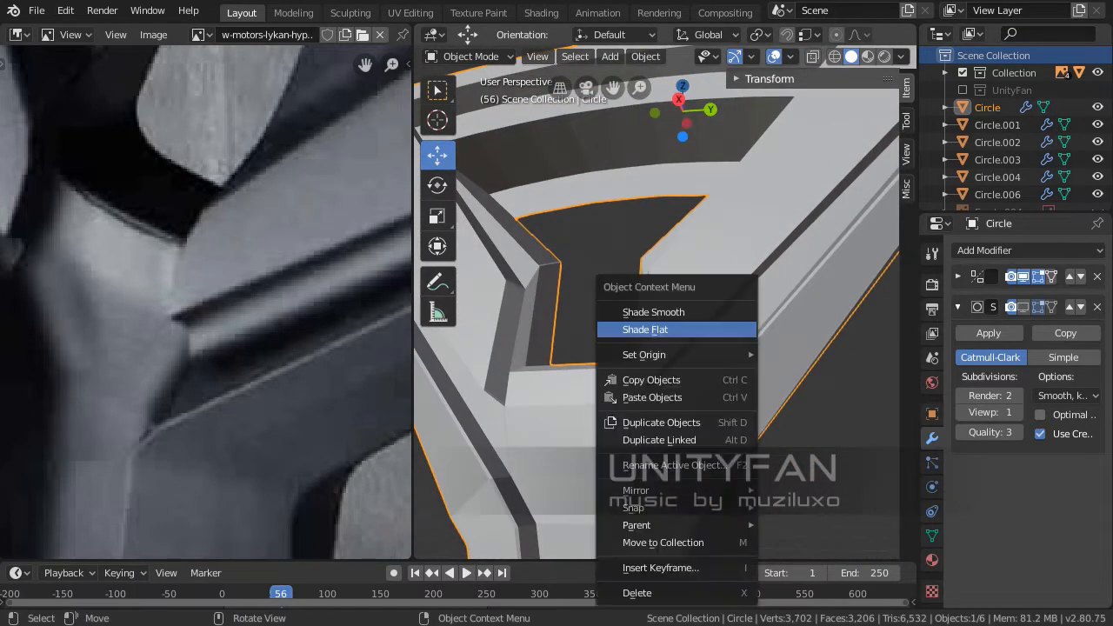
{"action": "left_click", "coordinate": [653, 311]}
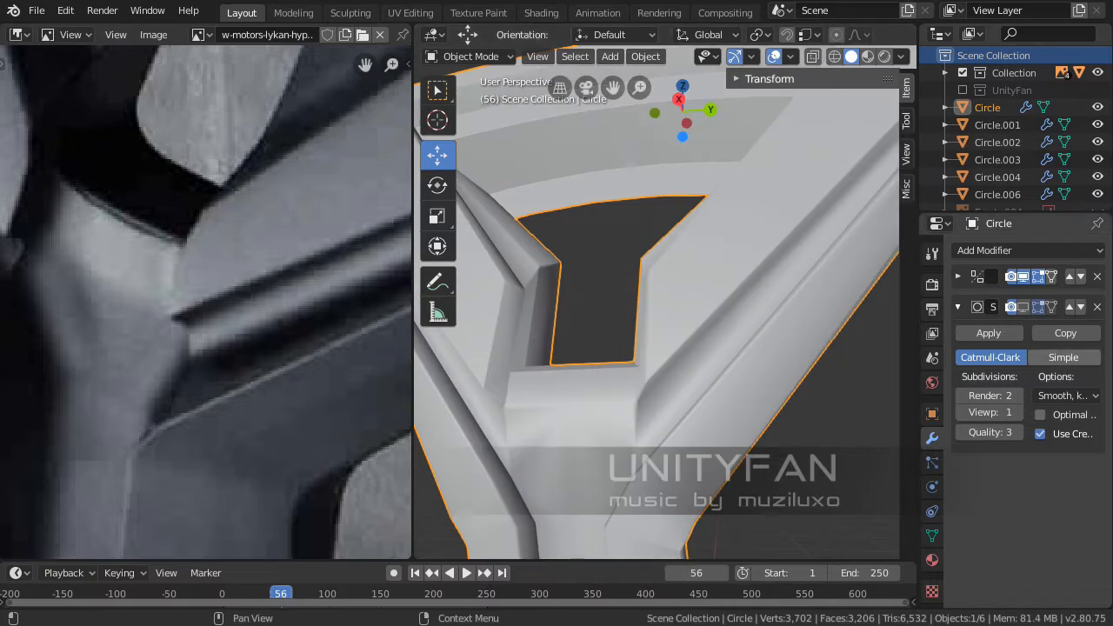
{"action": "left_click", "coordinate": [1023, 307]}
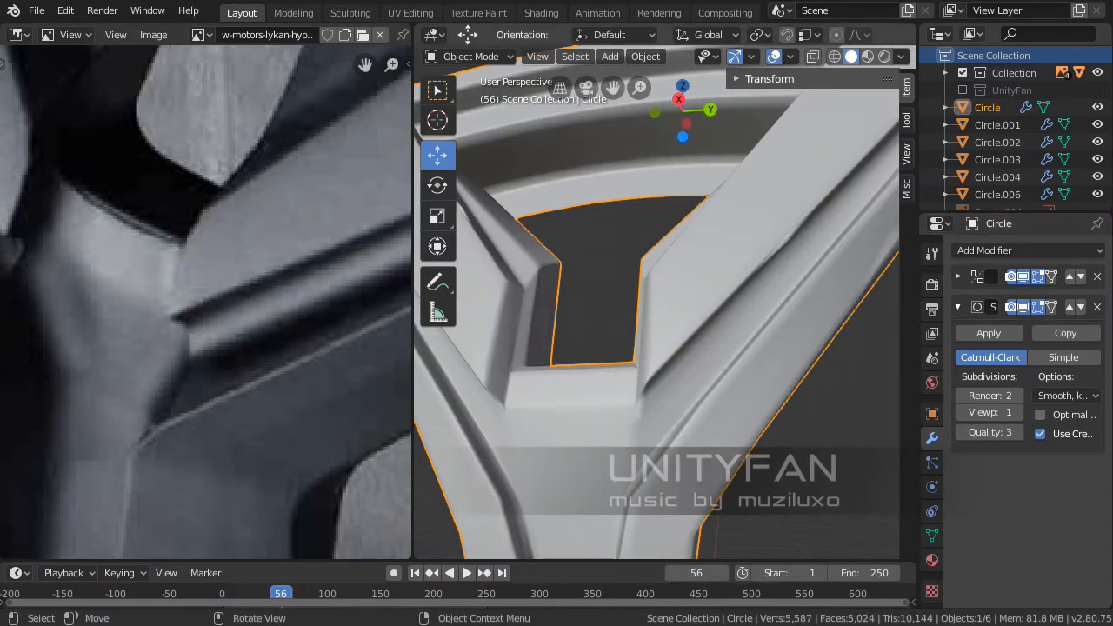
Compare the smoothed spoke grooves and fork corner with the same area of the reference wheel photo
{"action": "middle_click_drag", "start_coordinate": [696, 304], "coordinate": [659, 332]}
{"action": "scroll", "coordinate": [684, 323], "scroll_direction": "down", "scroll_amount": 3}
{"action": "scroll", "coordinate": [652, 272], "scroll_direction": "up", "scroll_amount": 3}
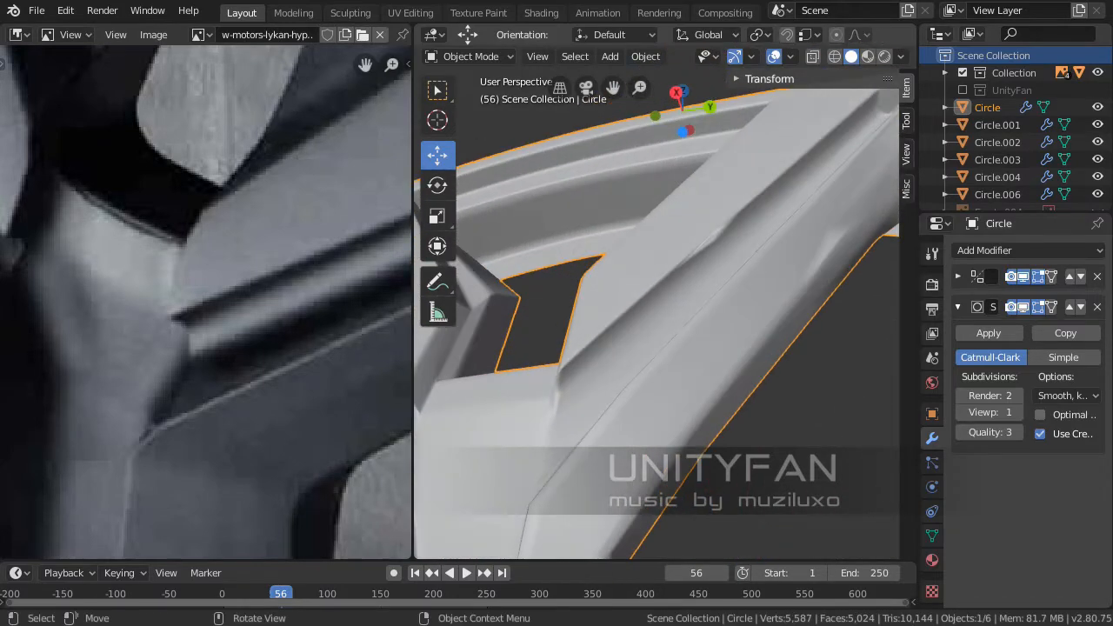
{"action": "middle_click_drag", "start_coordinate": [261, 278], "coordinate": [176, 311]}
{"action": "scroll", "coordinate": [192, 315], "scroll_direction": "down", "scroll_amount": 1}
{"action": "scroll", "coordinate": [193, 300], "scroll_direction": "down", "scroll_amount": 3}
{"action": "scroll", "coordinate": [176, 312], "scroll_direction": "up", "scroll_amount": 2}
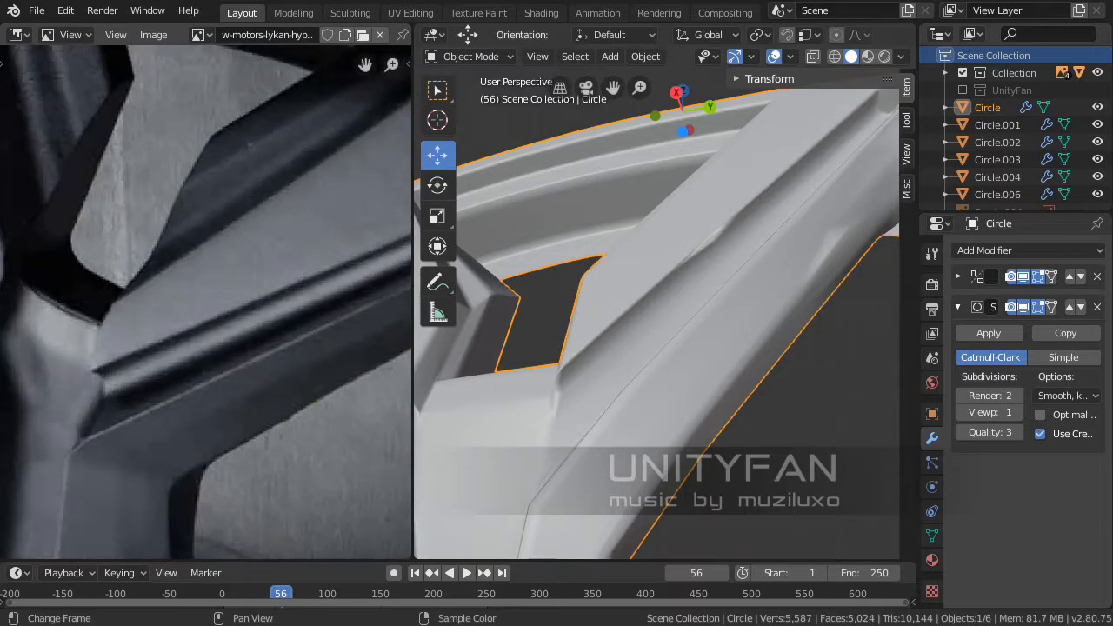
{"action": "middle_click_drag", "start_coordinate": [648, 330], "coordinate": [596, 374]}
{"action": "scroll", "coordinate": [596, 374], "scroll_direction": "up", "scroll_amount": 2}
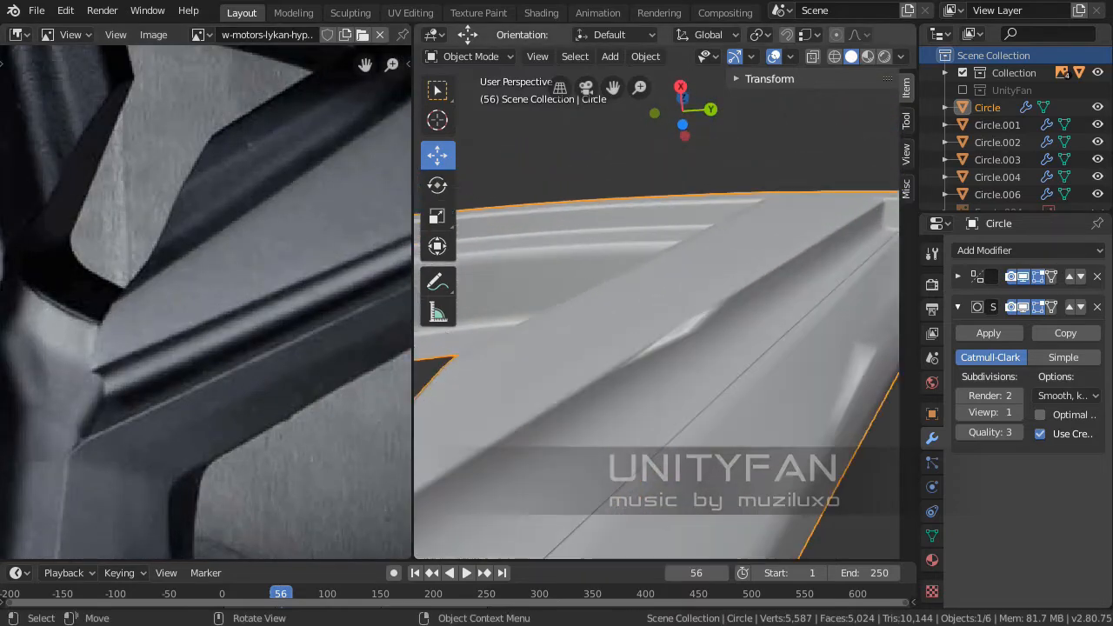
Enter Edit Mode with vertex selection and find the vertices where the groove's upper edge meets the fork opening
{"action": "key", "text": "Tab"}
{"action": "scroll", "coordinate": [657, 331], "scroll_direction": "up", "scroll_amount": 1}
{"action": "middle_click_drag", "start_coordinate": [657, 331], "coordinate": [798, 339]}
{"action": "scroll", "coordinate": [679, 326], "scroll_direction": "up", "scroll_amount": 2}
{"action": "middle_click_drag", "start_coordinate": [688, 328], "coordinate": [758, 335], "text": "shift"}
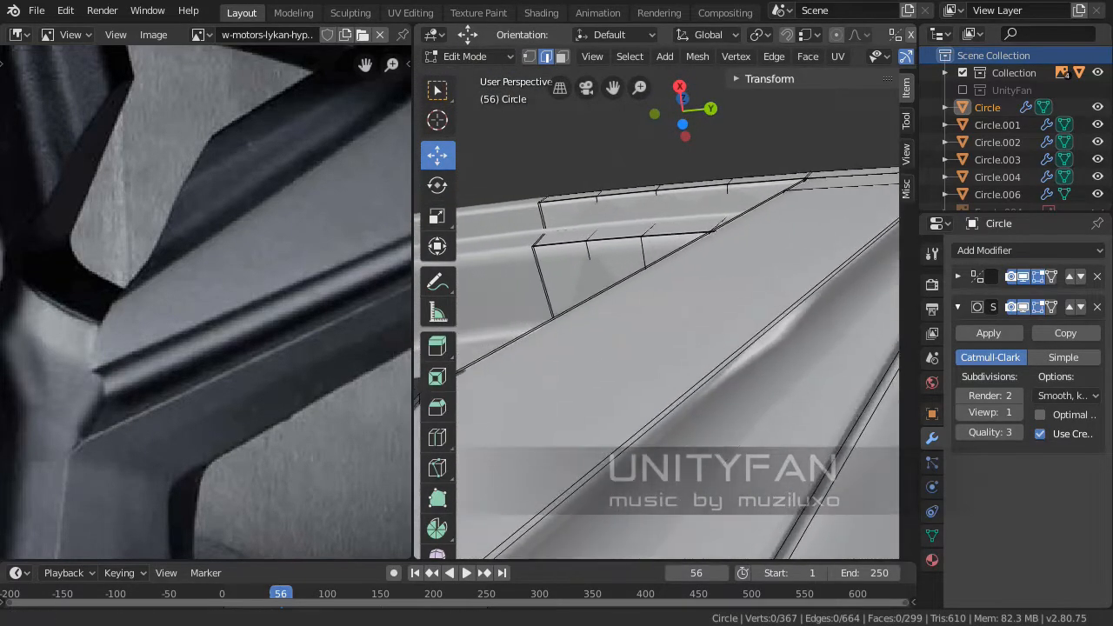
{"action": "key", "text": "1"}
{"action": "scroll", "coordinate": [679, 304], "scroll_direction": "down", "scroll_amount": 1}
{"action": "middle_click_drag", "start_coordinate": [627, 348], "coordinate": [722, 269], "text": "shift"}
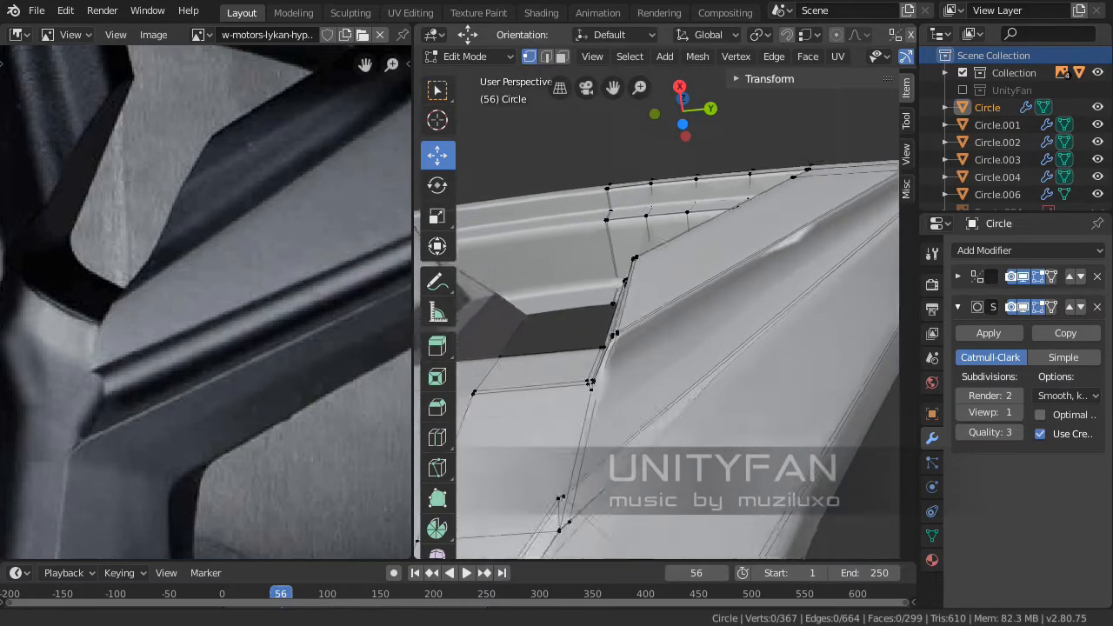
{"action": "scroll", "coordinate": [678, 304], "scroll_direction": "up", "scroll_amount": 5}
{"action": "scroll", "coordinate": [679, 305], "scroll_direction": "down", "scroll_amount": 5}
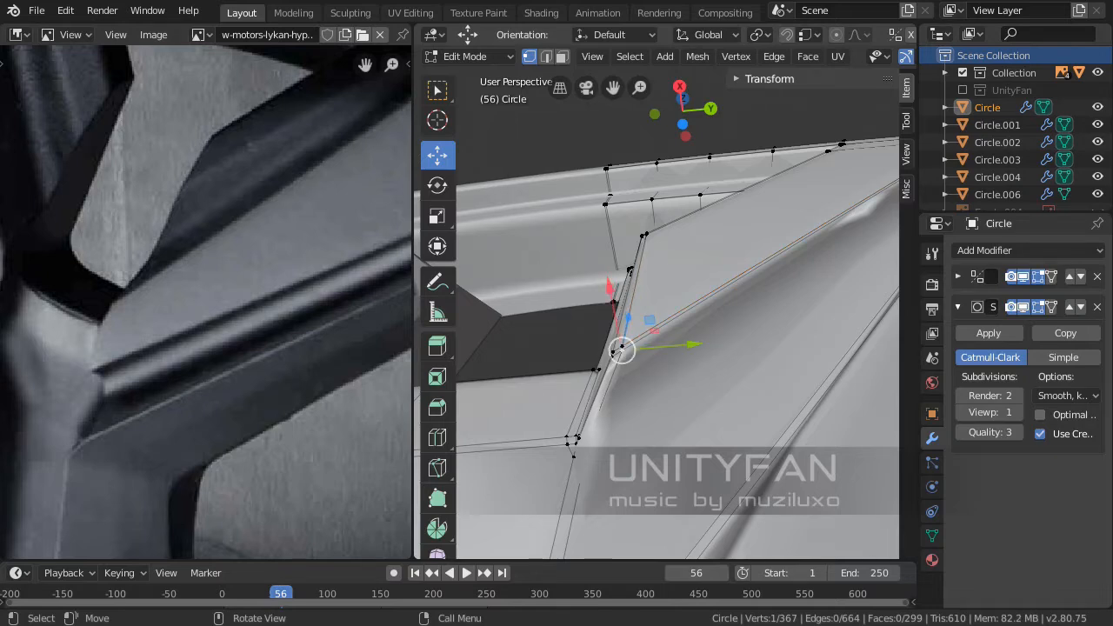
Try to move the vertex at the fork end of the groove's upper edge off its corner, and undo the move
{"action": "left_click_drag", "start_coordinate": [622, 349], "coordinate": [662, 356]}
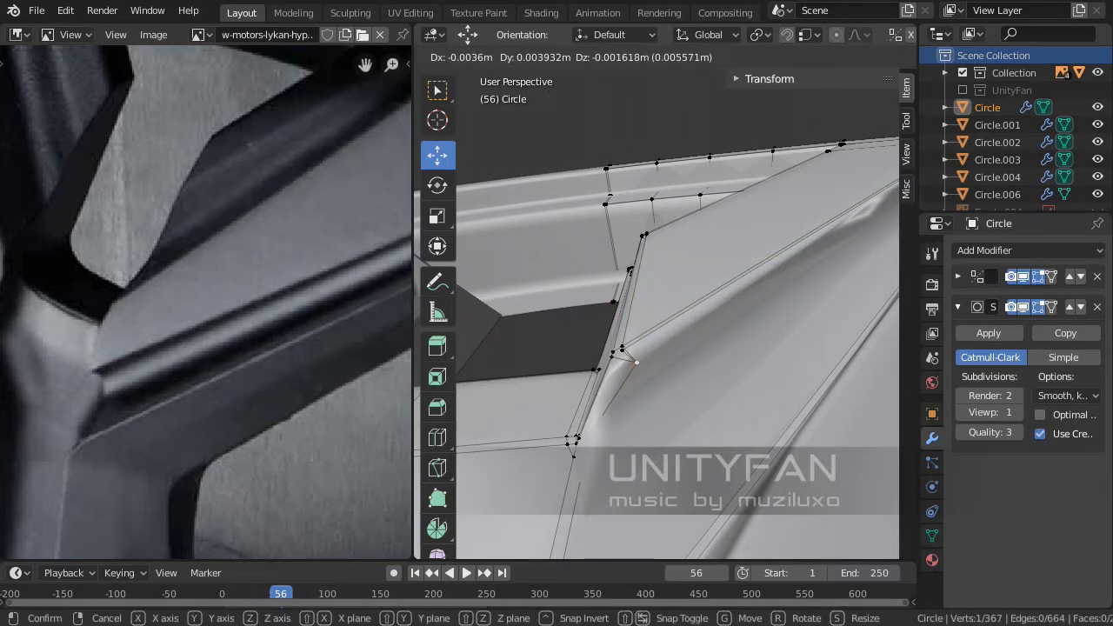
{"action": "key", "text": "Escape"}
{"action": "key", "text": "KP_Decimal"}
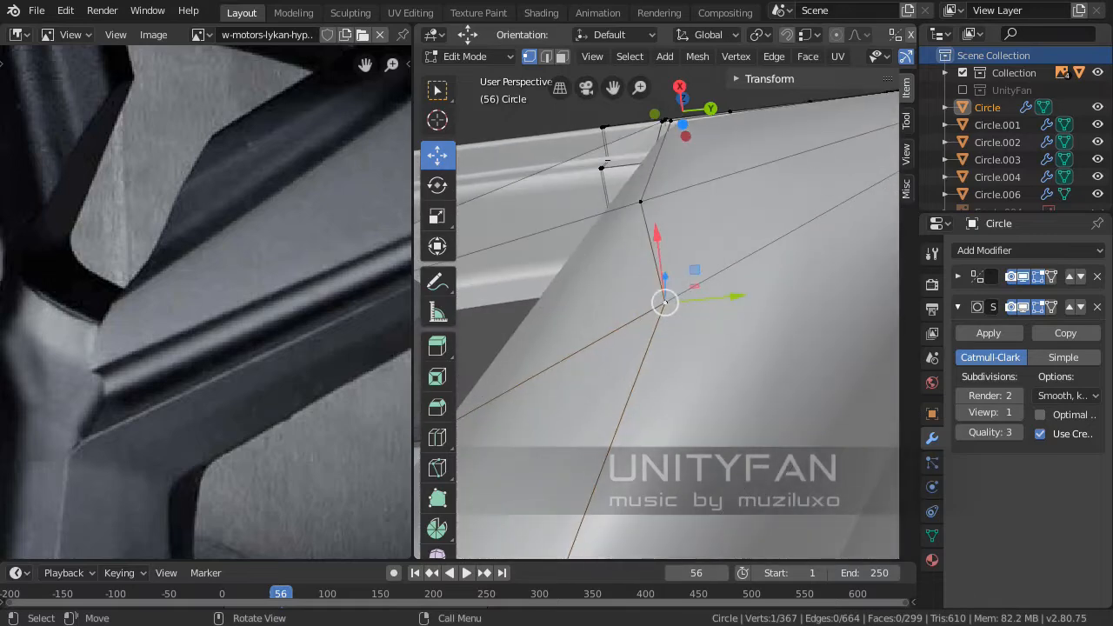
{"action": "scroll", "coordinate": [665, 303], "scroll_direction": "down", "scroll_amount": 2}
{"action": "middle_click_drag", "start_coordinate": [661, 340], "coordinate": [700, 309]}
{"action": "scroll", "coordinate": [665, 302], "scroll_direction": "down", "scroll_amount": 2}
{"action": "middle_click_drag", "start_coordinate": [629, 261], "coordinate": [674, 306]}
{"action": "scroll", "coordinate": [670, 305], "scroll_direction": "up", "scroll_amount": 3}
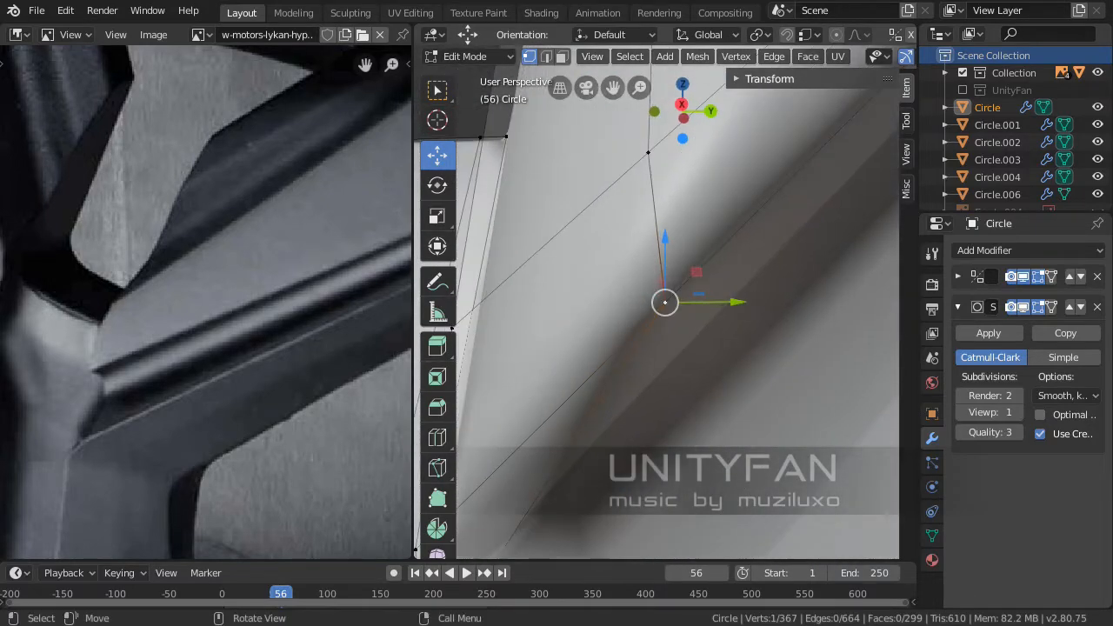
{"action": "left_click_drag", "start_coordinate": [666, 303], "coordinate": [611, 313]}
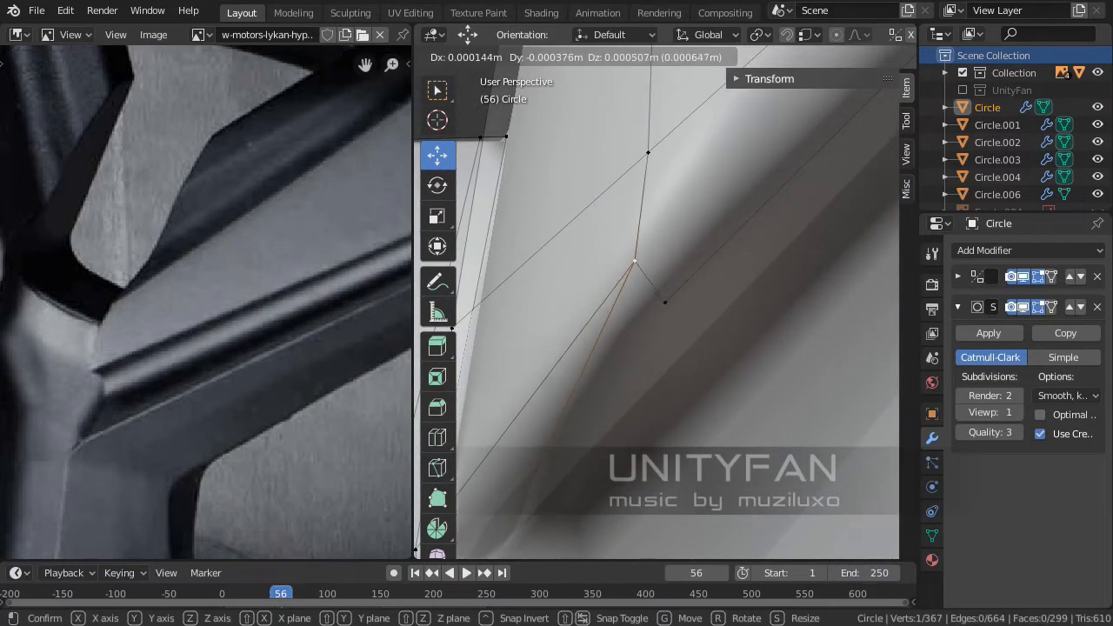
{"action": "left_click_drag", "start_coordinate": [626, 260], "coordinate": [626, 262]}
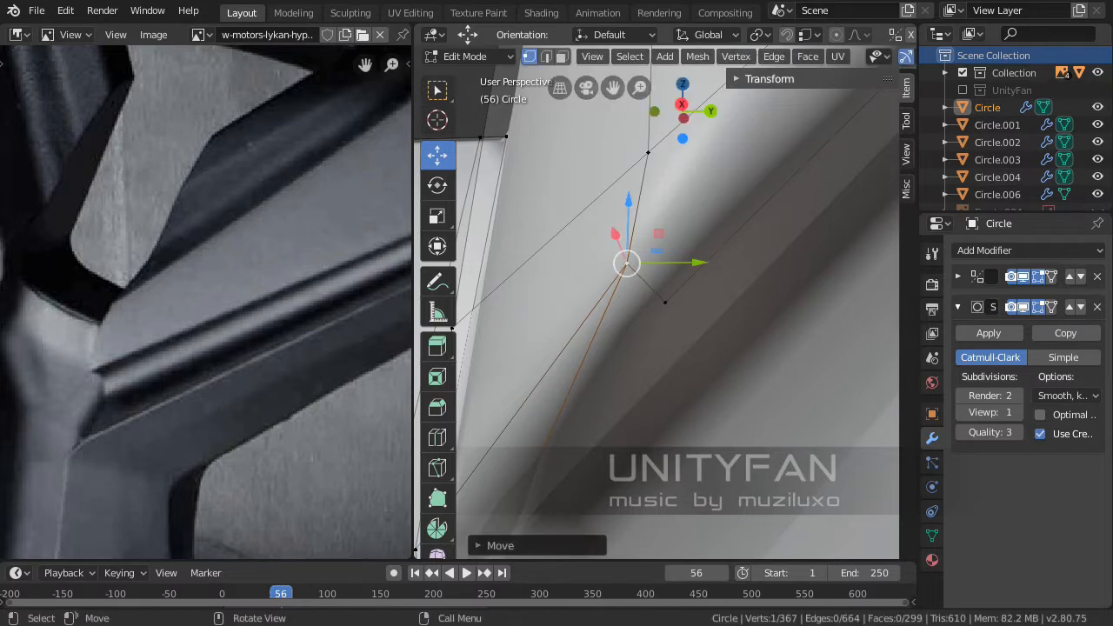
{"action": "key", "text": "ctrl+z"}
Merge the vertex at the fork end of the groove's upper edge into the neighbouring corner vertex with At Last
{"action": "left_click_drag", "start_coordinate": [666, 302], "coordinate": [627, 280]}
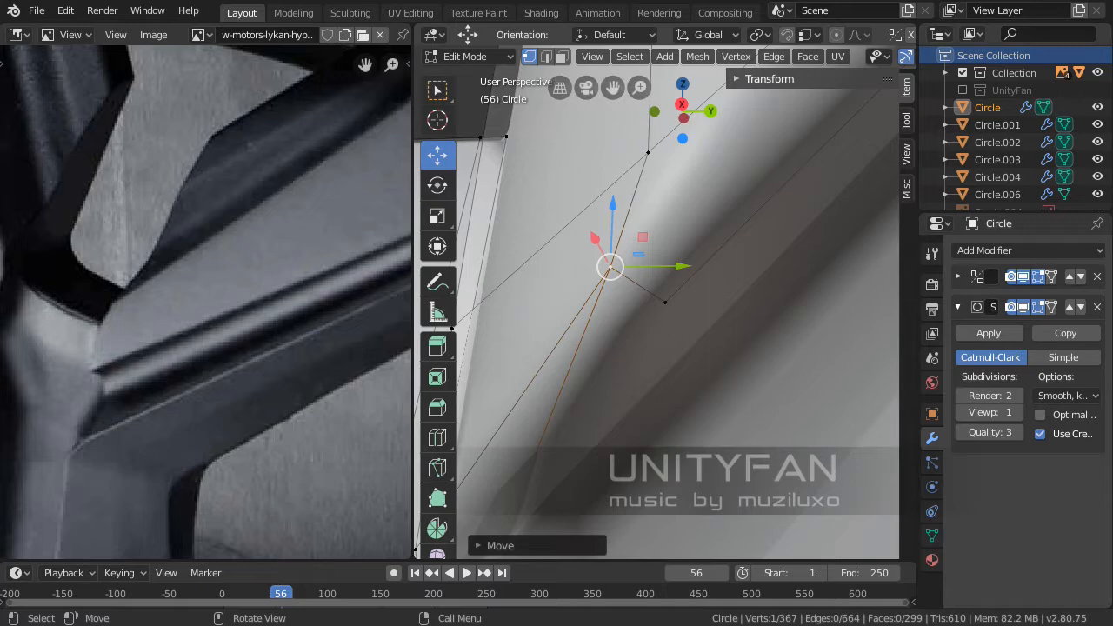
{"action": "left_click", "coordinate": [665, 302], "text": "shift"}
{"action": "middle_click_drag", "start_coordinate": [665, 301], "coordinate": [657, 291]}
{"action": "left_click", "coordinate": [611, 269]}
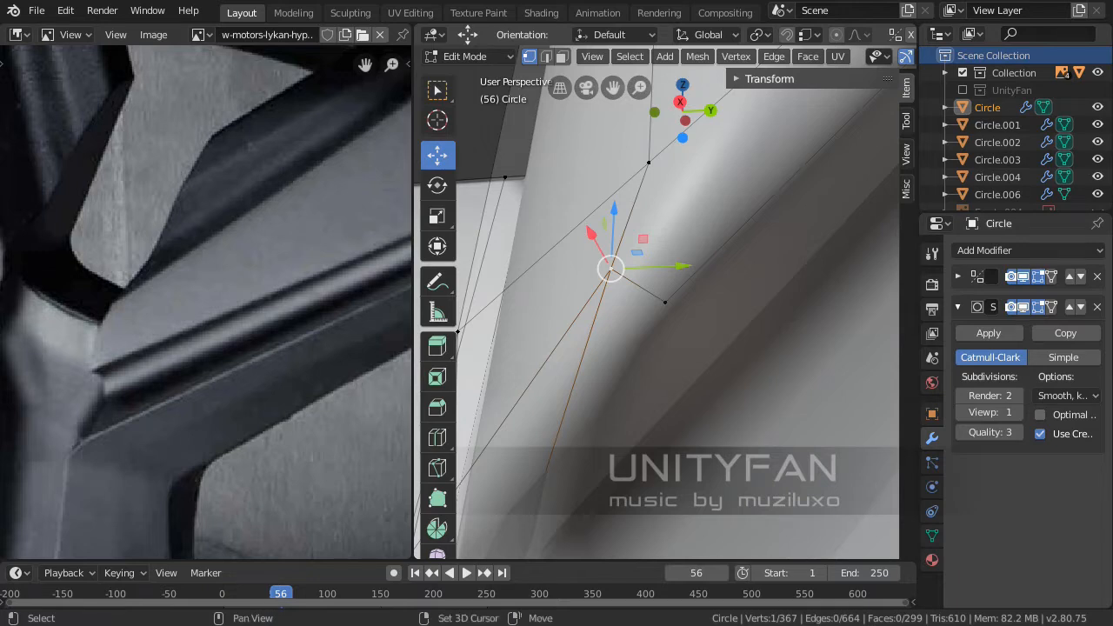
{"action": "left_click", "coordinate": [665, 302], "text": "shift"}
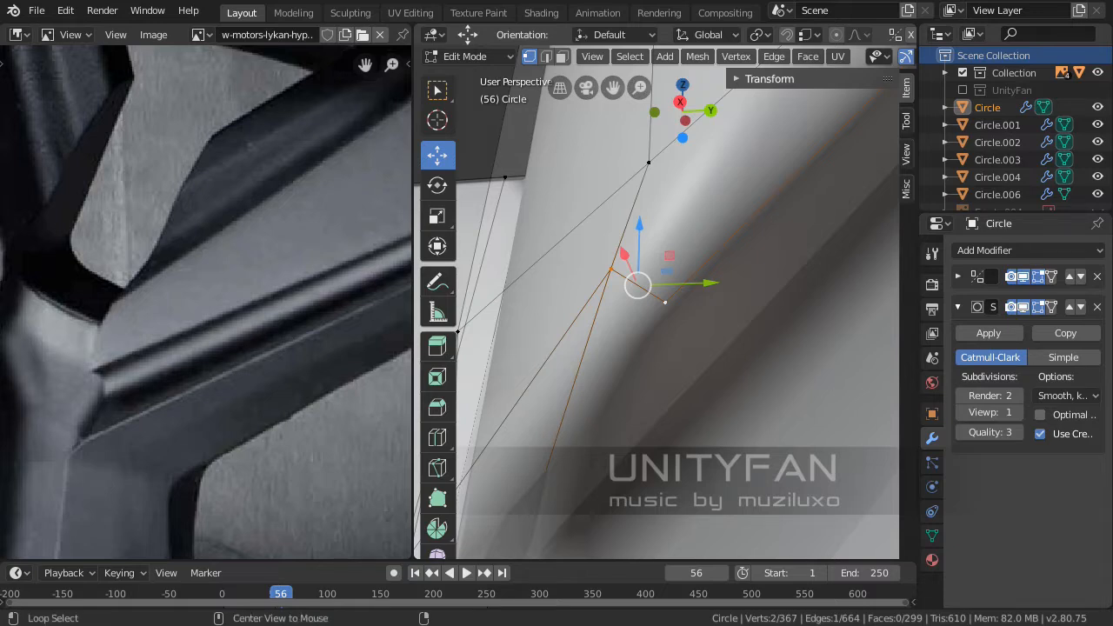
{"action": "key", "text": "m"}
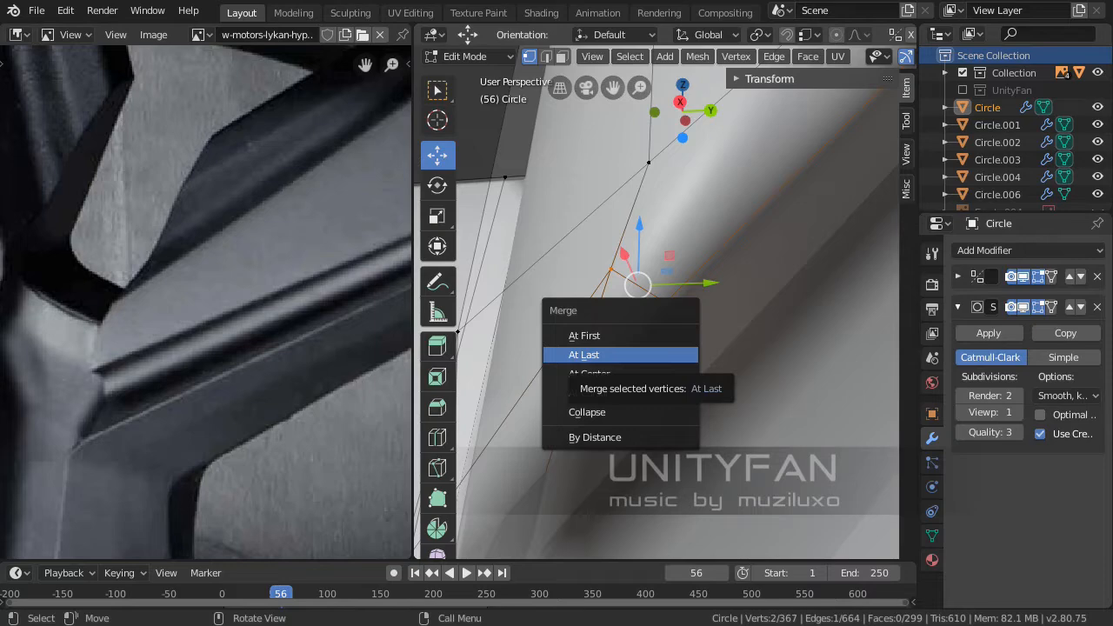
{"action": "left_click", "coordinate": [584, 355]}
Examine the merged groove corner and the length of the spoke up to the rim, in and out of Edit Mode
{"action": "scroll", "coordinate": [658, 302], "scroll_direction": "down", "scroll_amount": 15}
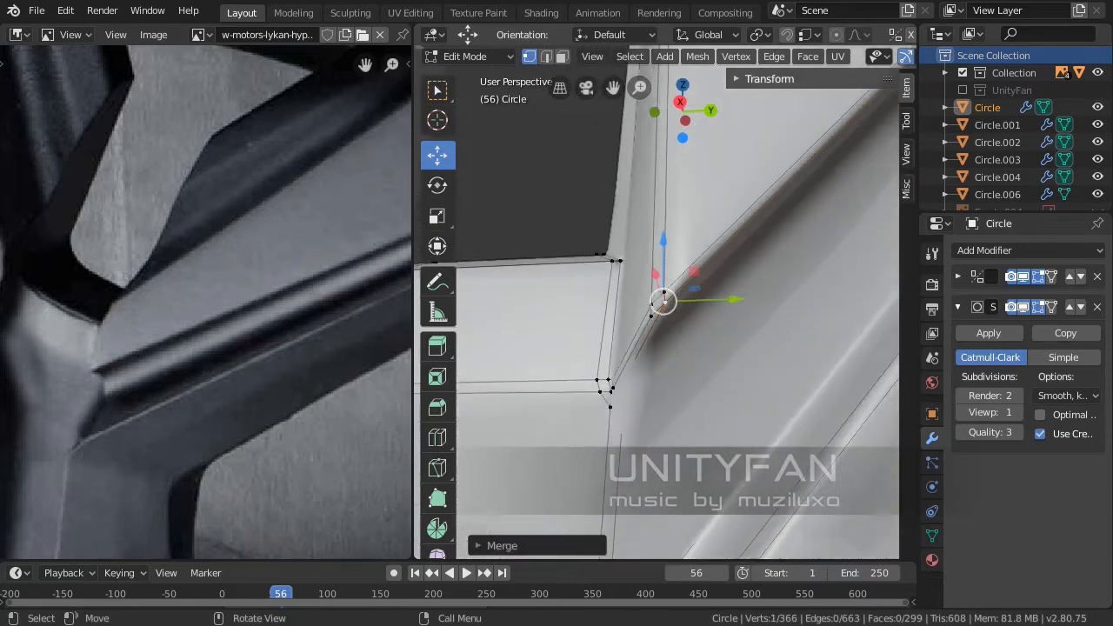
{"action": "scroll", "coordinate": [585, 396], "scroll_direction": "down", "scroll_amount": 7}
{"action": "middle_click_drag", "start_coordinate": [574, 409], "coordinate": [611, 390]}
{"action": "scroll", "coordinate": [578, 361], "scroll_direction": "down", "scroll_amount": 3}
{"action": "scroll", "coordinate": [569, 387], "scroll_direction": "up", "scroll_amount": 2}
{"action": "key", "text": "Tab"}
{"action": "scroll", "coordinate": [600, 381], "scroll_direction": "down", "scroll_amount": 2}
{"action": "scroll", "coordinate": [591, 383], "scroll_direction": "up", "scroll_amount": 2}
{"action": "scroll", "coordinate": [609, 335], "scroll_direction": "up", "scroll_amount": 2}
{"action": "key", "text": "Tab"}
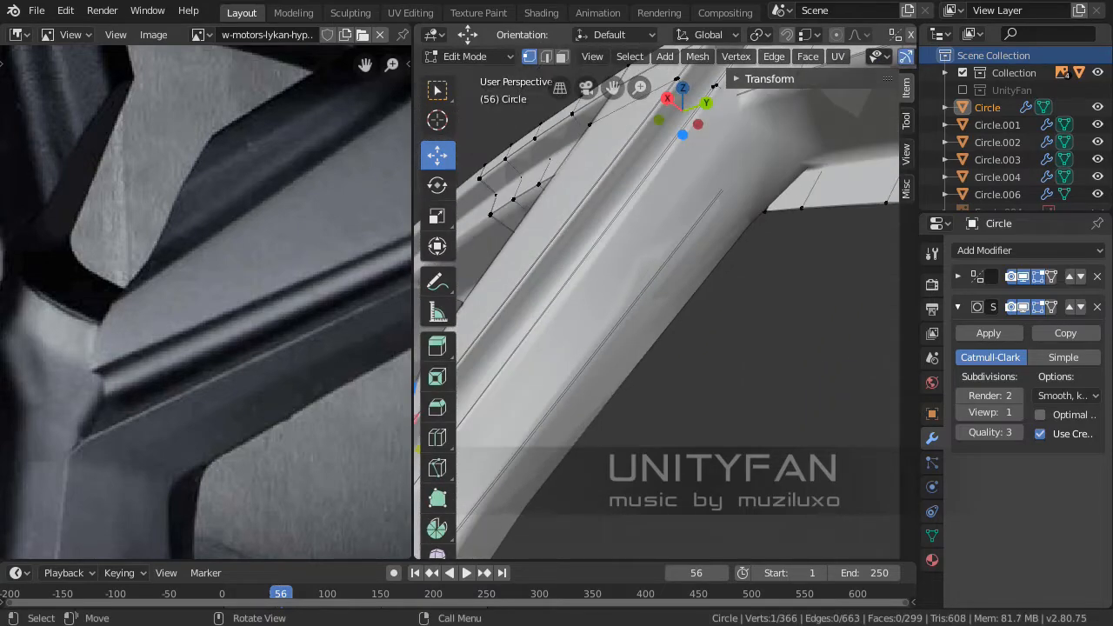
{"action": "middle_click_drag", "start_coordinate": [626, 261], "coordinate": [696, 381], "text": "shift"}
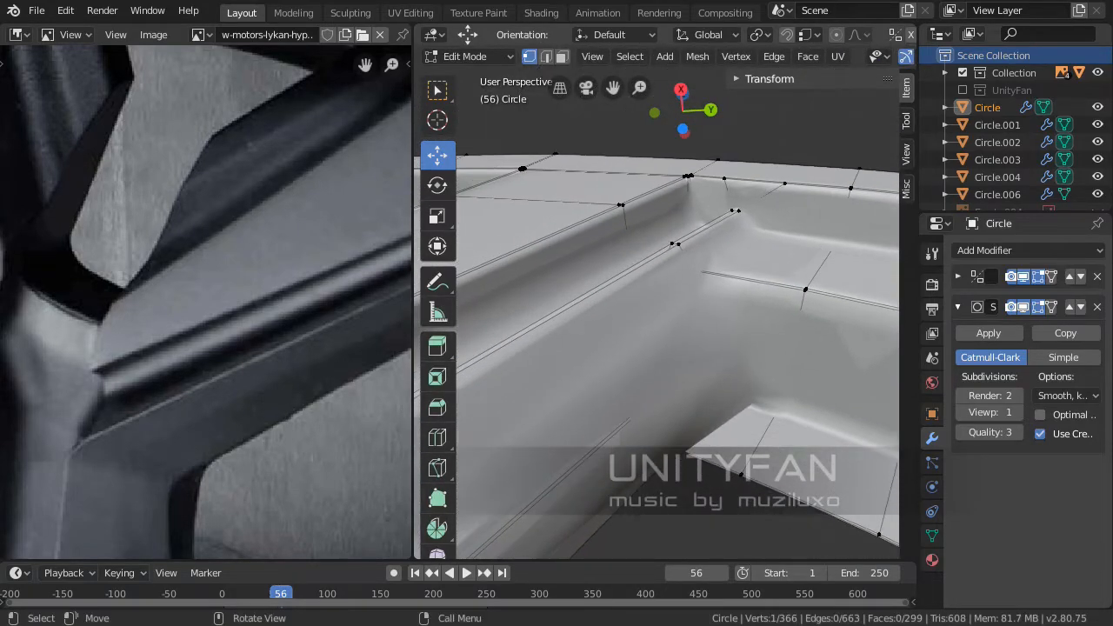
Hide the Subdivision modifier in the viewport and try moving the vertex at the rim end of the spoke groove
{"action": "left_click", "coordinate": [1023, 307]}
{"action": "middle_click_drag", "start_coordinate": [687, 322], "coordinate": [621, 343]}
{"action": "scroll", "coordinate": [678, 304], "scroll_direction": "up", "scroll_amount": 4}
{"action": "scroll", "coordinate": [678, 305], "scroll_direction": "up", "scroll_amount": 2}
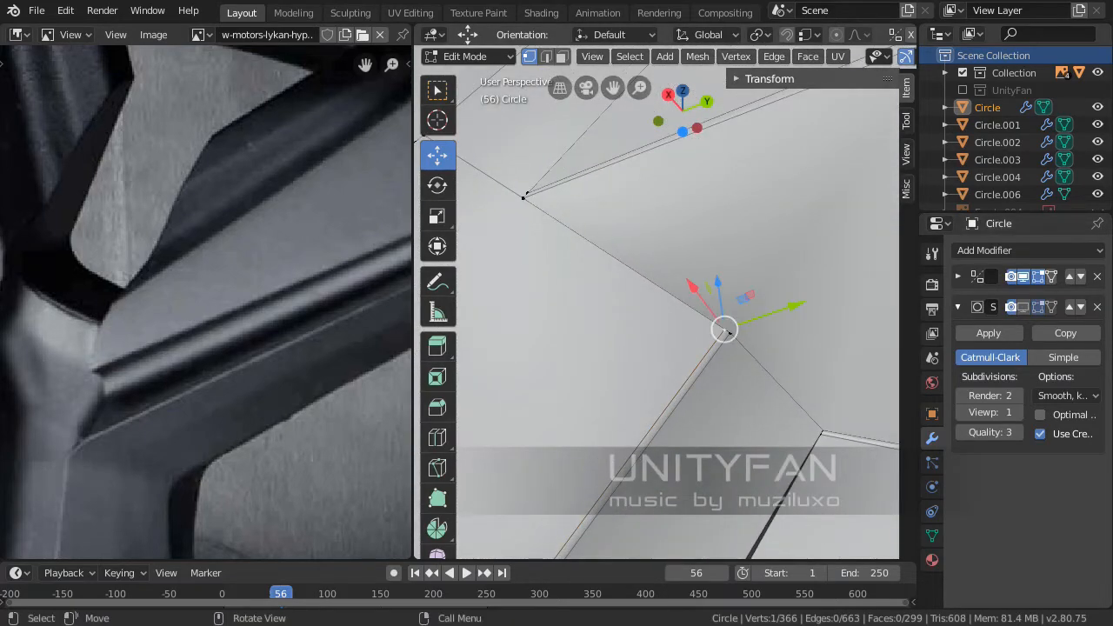
{"action": "key", "text": "g"}
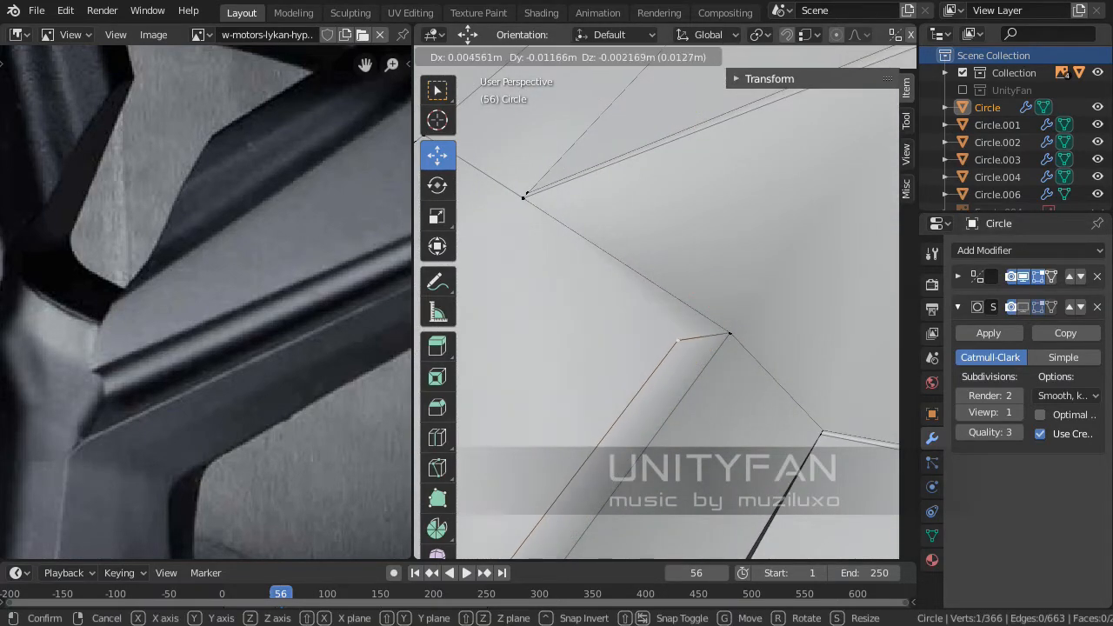
{"action": "key", "text": "Escape"}
Widen the 3D viewport and examine the paired vertices at the groove's rim end up close
{"action": "middle_click_drag", "start_coordinate": [748, 369], "coordinate": [765, 304]}
{"action": "scroll", "coordinate": [722, 353], "scroll_direction": "up", "scroll_amount": 2}
{"action": "scroll", "coordinate": [723, 348], "scroll_direction": "down", "scroll_amount": 2}
{"action": "middle_click_drag", "start_coordinate": [766, 304], "coordinate": [822, 300]}
{"action": "scroll", "coordinate": [822, 300], "scroll_direction": "up", "scroll_amount": 1}
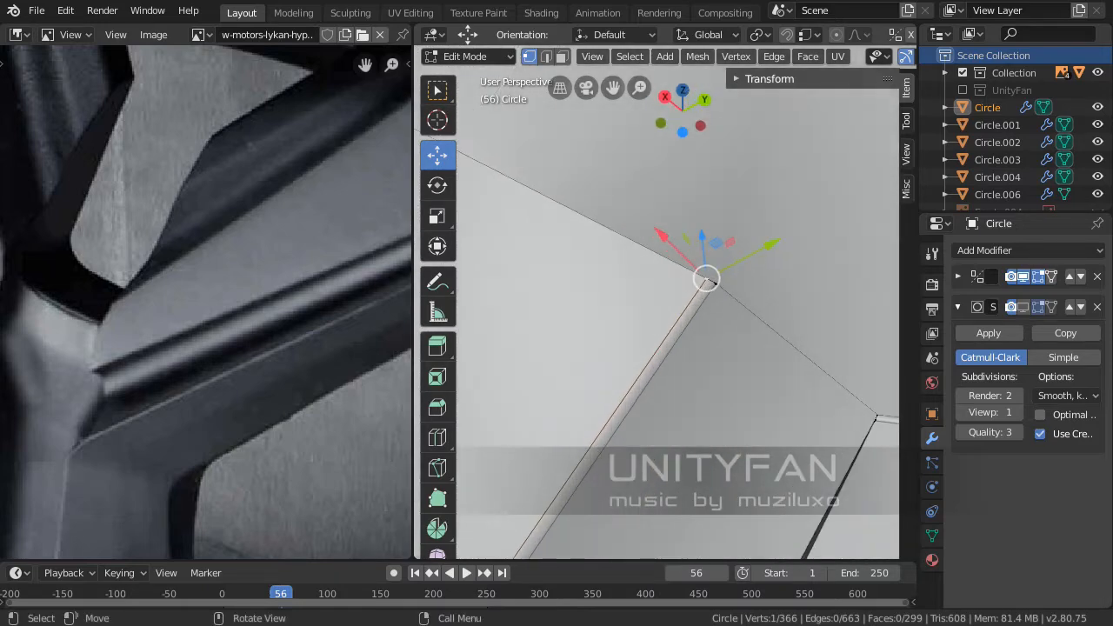
{"action": "scroll", "coordinate": [688, 300], "scroll_direction": "down", "scroll_amount": 5}
{"action": "middle_click_drag", "start_coordinate": [687, 301], "coordinate": [665, 318]}
{"action": "scroll", "coordinate": [665, 318], "scroll_direction": "up", "scroll_amount": 3}
{"action": "scroll", "coordinate": [665, 319], "scroll_direction": "up", "scroll_amount": 2}
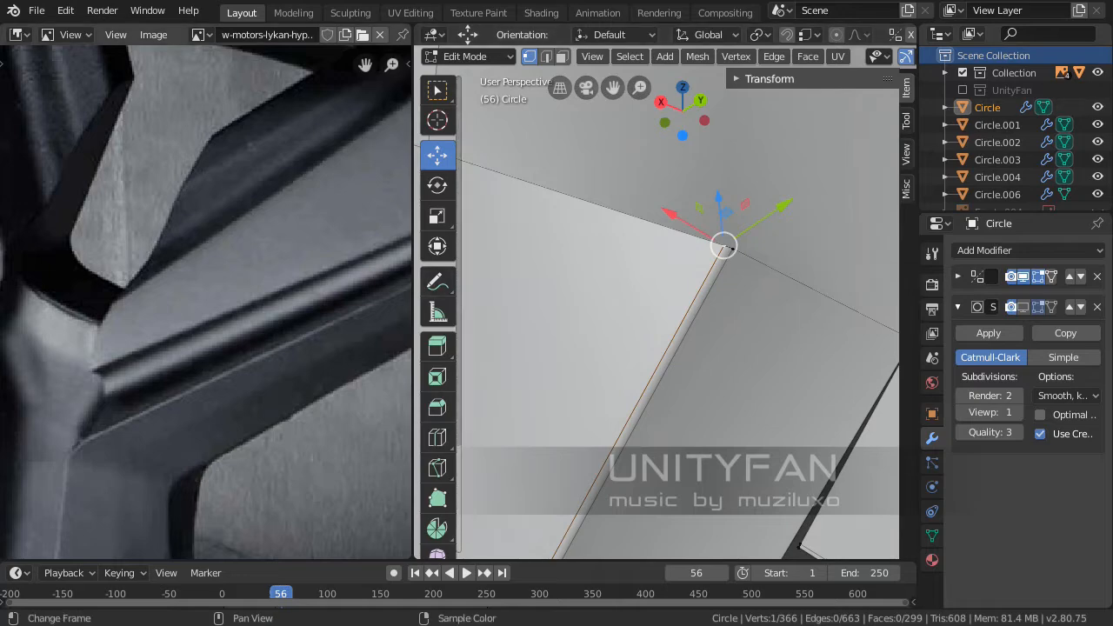
{"action": "left_click_drag", "start_coordinate": [413, 305], "coordinate": [90, 304]}
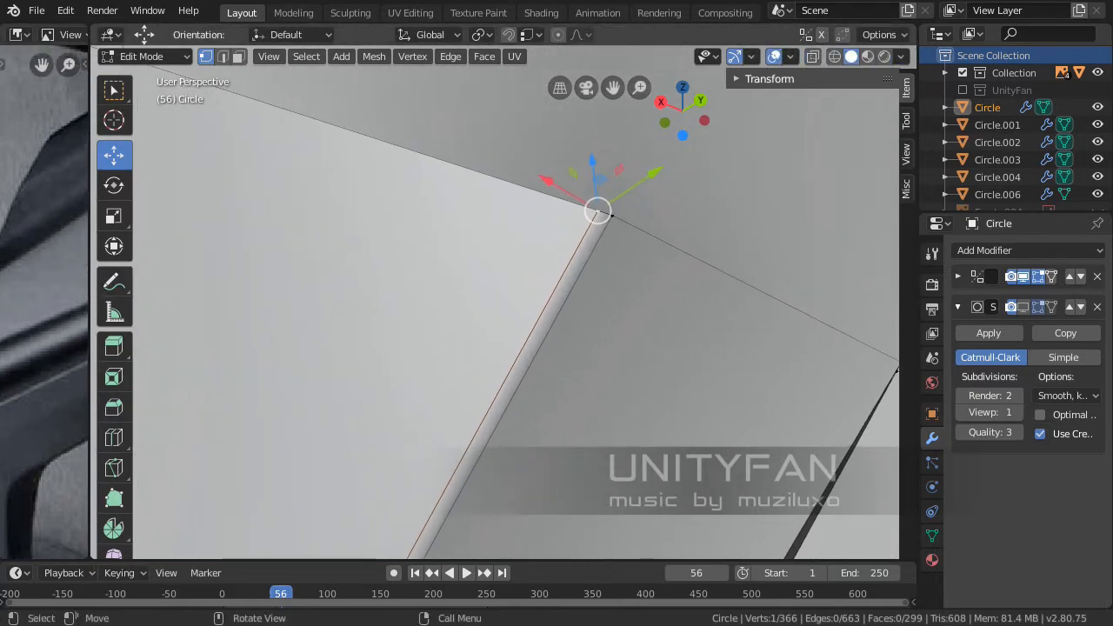
{"action": "middle_click_drag", "start_coordinate": [522, 261], "coordinate": [460, 300], "text": "shift"}
{"action": "middle_click_drag", "start_coordinate": [453, 435], "coordinate": [511, 369], "text": "shift"}
{"action": "key", "text": "KP_Decimal"}
{"action": "scroll", "coordinate": [504, 303], "scroll_direction": "down", "scroll_amount": 2}
{"action": "middle_click_drag", "start_coordinate": [504, 313], "coordinate": [652, 369], "text": "shift"}
Select the large face beside the paired vertices and examine the thin sliver it forms along its upper edge
{"action": "key", "text": "3"}
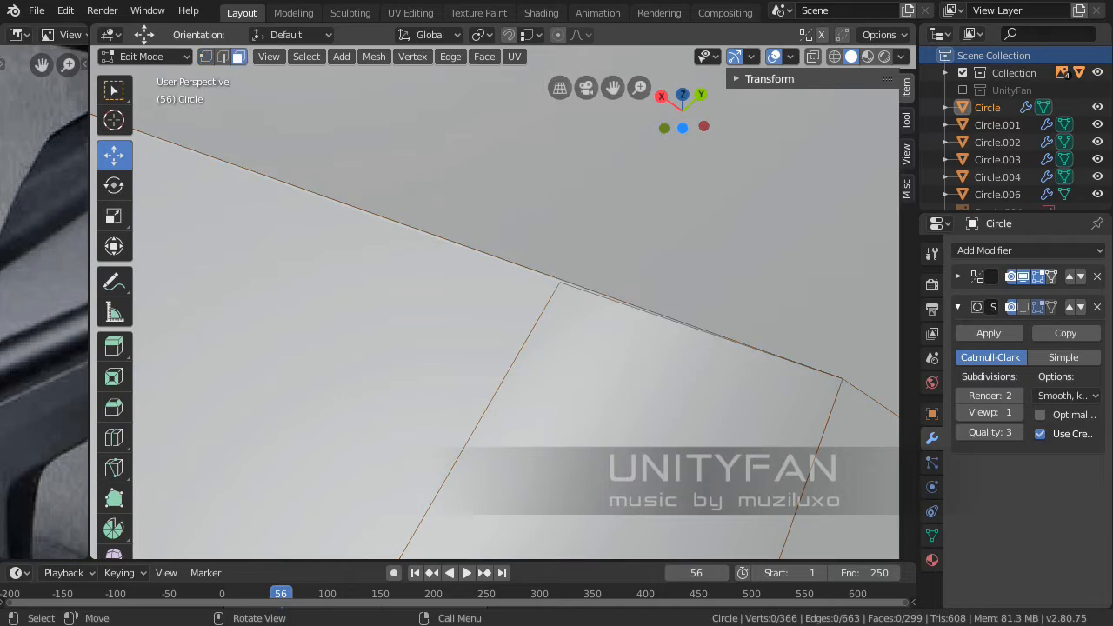
{"action": "left_click", "coordinate": [474, 329]}
{"action": "scroll", "coordinate": [513, 304], "scroll_direction": "up", "scroll_amount": 2}
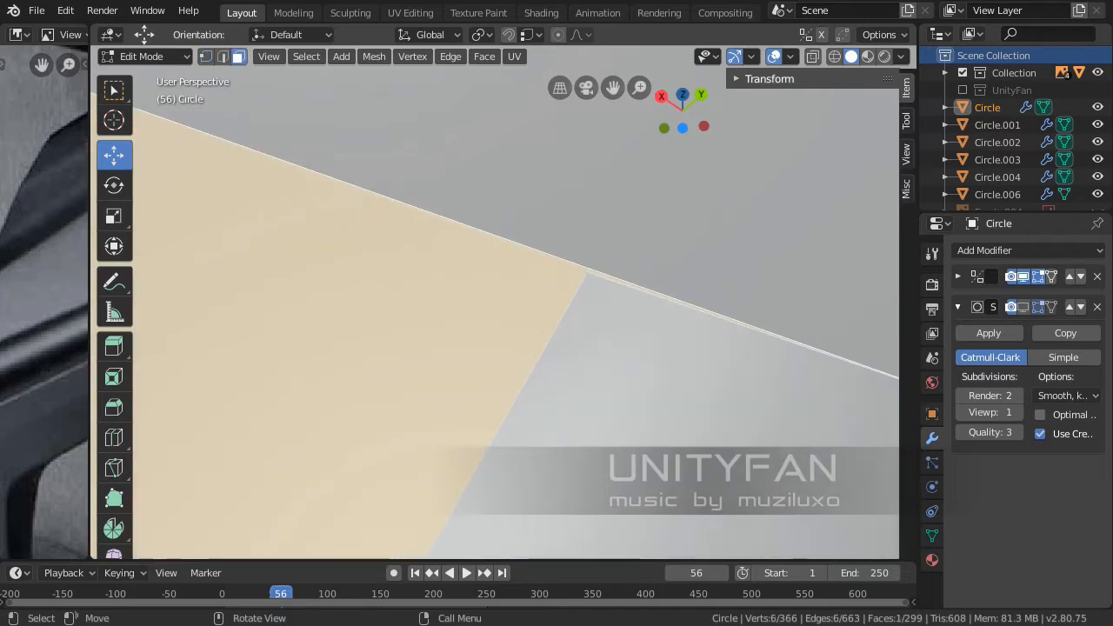
{"action": "middle_click_drag", "start_coordinate": [556, 313], "coordinate": [362, 293], "text": "shift"}
{"action": "scroll", "coordinate": [362, 292], "scroll_direction": "up", "scroll_amount": 2}
{"action": "scroll", "coordinate": [516, 302], "scroll_direction": "up", "scroll_amount": 1}
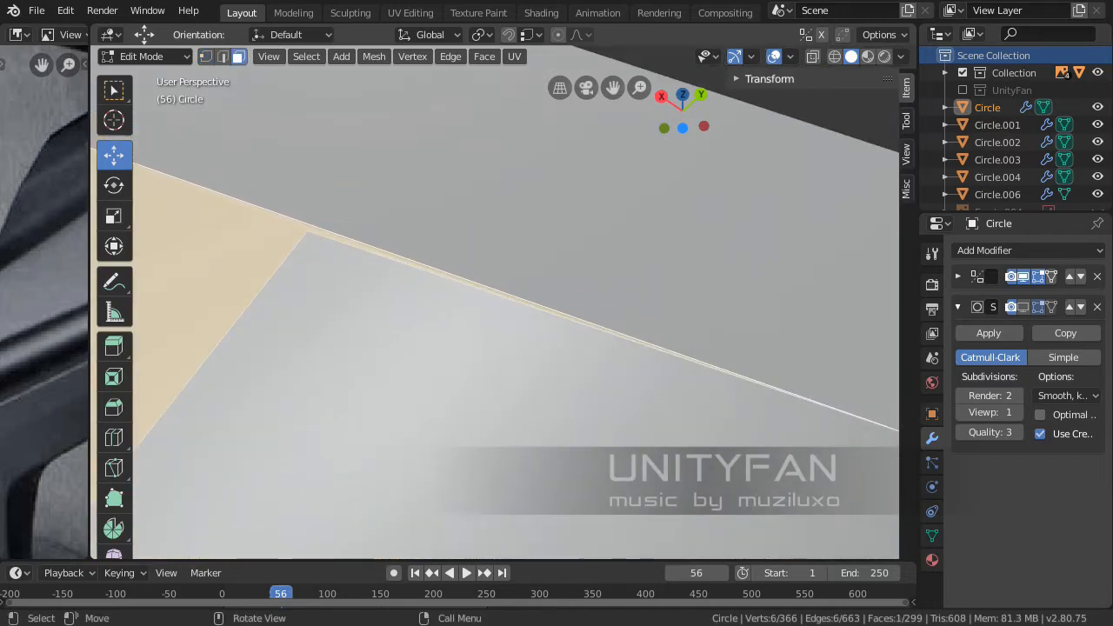
{"action": "middle_click_drag", "start_coordinate": [516, 303], "coordinate": [578, 318], "text": "shift"}
{"action": "scroll", "coordinate": [579, 319], "scroll_direction": "down", "scroll_amount": 2}
Move the vertex at the corner of the sliver away from the adjoining edge to open the gap
{"action": "key", "text": "1"}
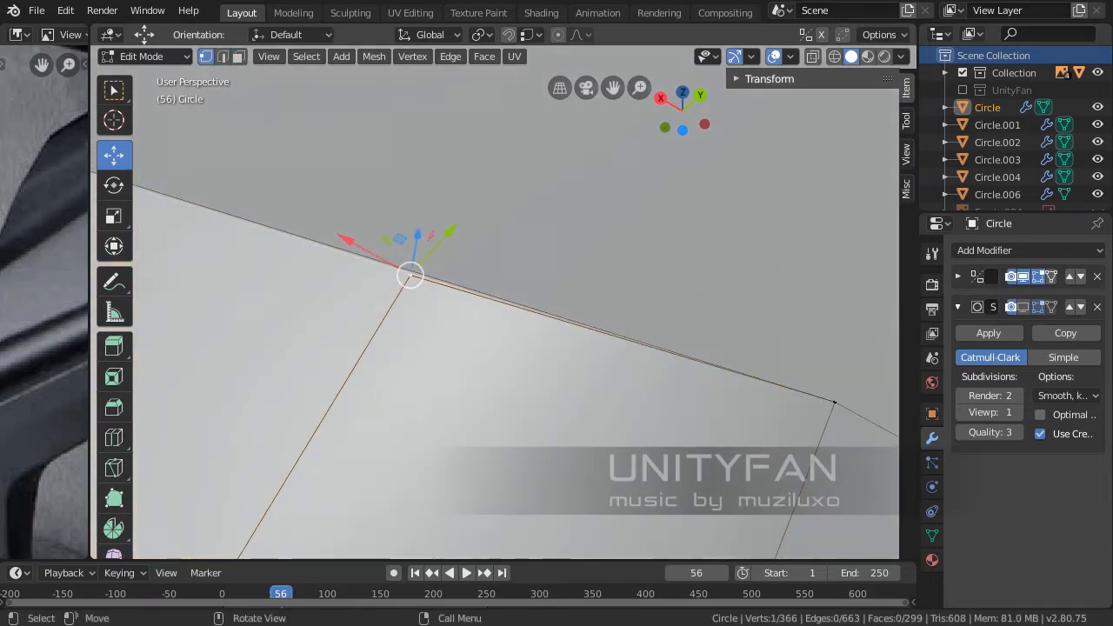
{"action": "key", "text": "g"}
{"action": "left_click", "coordinate": [361, 339]}
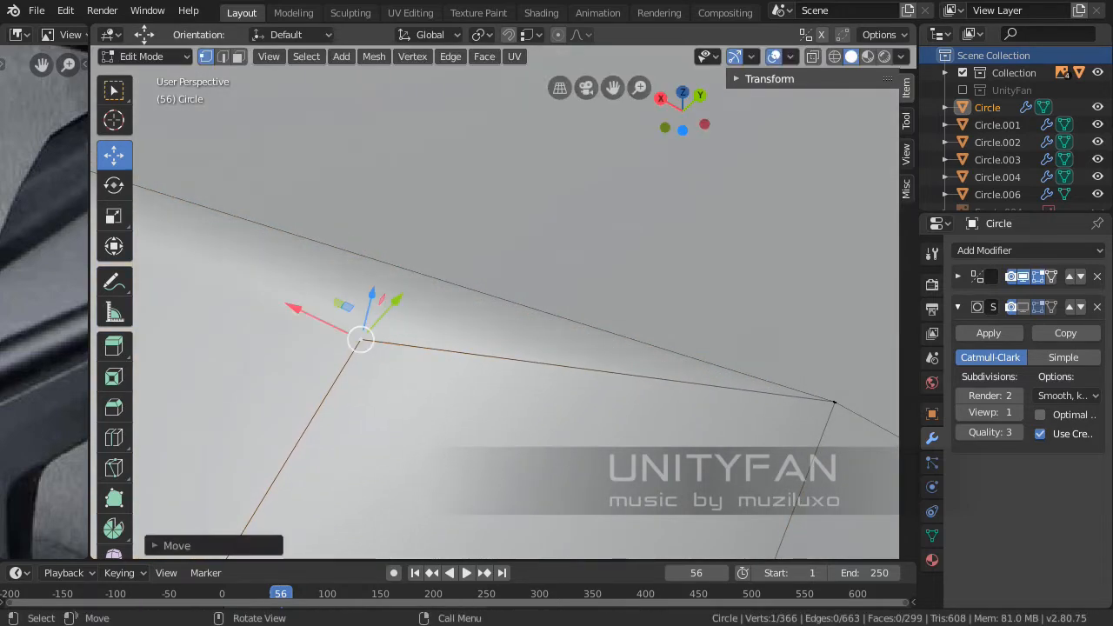
Select the face with the opened gap and knife-cut it from the moved vertex to the adjoining upper edge
{"action": "key", "text": "3"}
{"action": "left_click", "coordinate": [350, 315]}
{"action": "scroll", "coordinate": [350, 315], "scroll_direction": "down", "scroll_amount": 1}
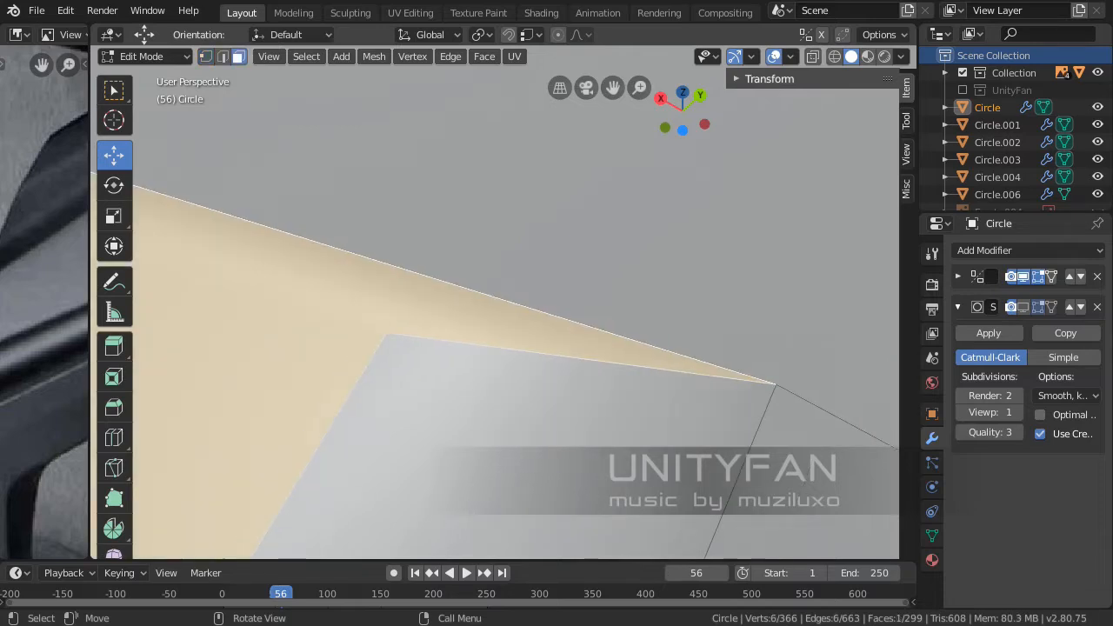
{"action": "middle_click_drag", "start_coordinate": [349, 315], "coordinate": [474, 222]}
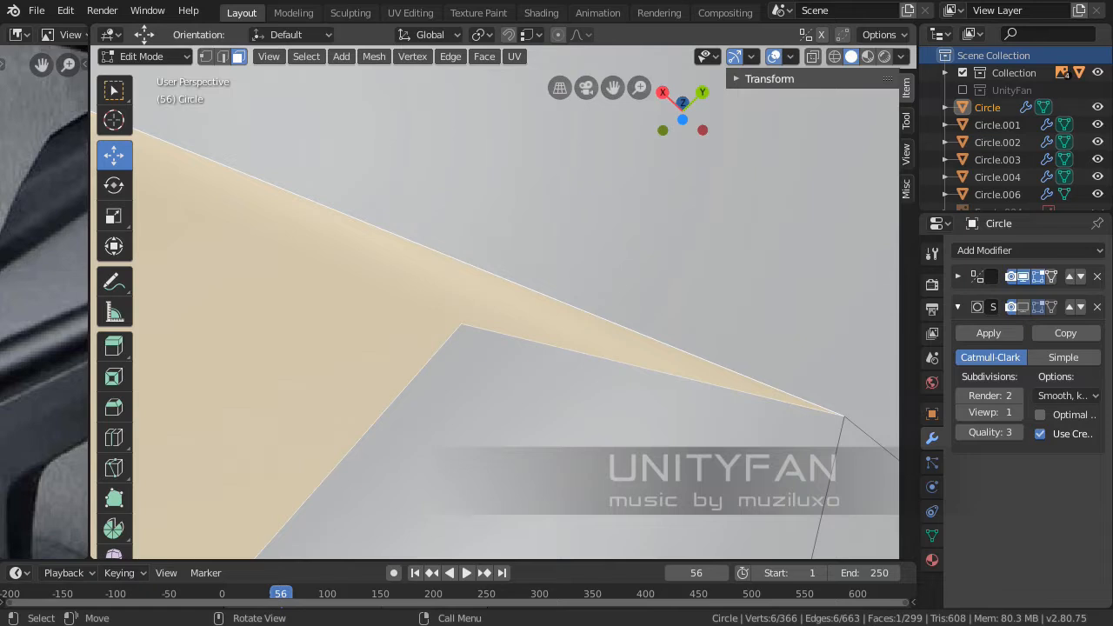
{"action": "key", "text": "1"}
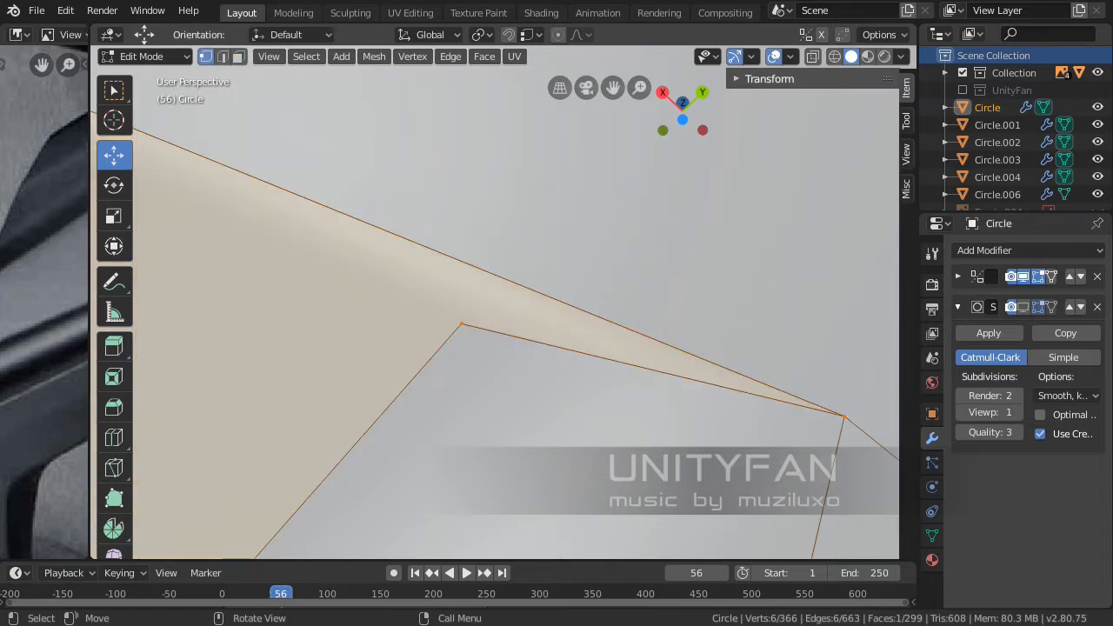
{"action": "key", "text": "k"}
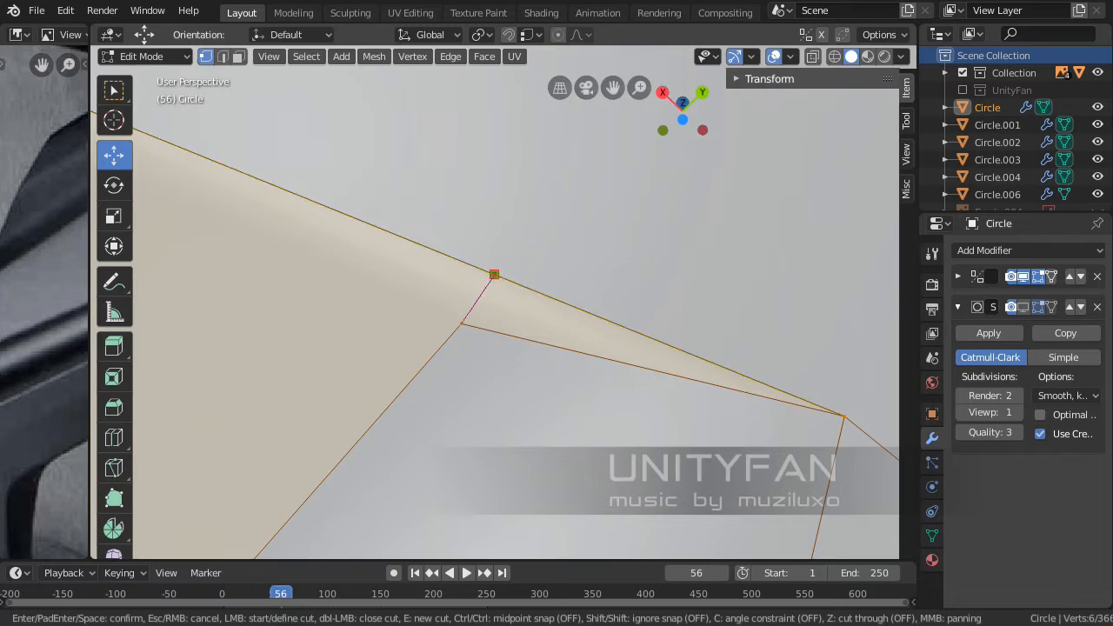
{"action": "left_click", "coordinate": [494, 275]}
{"action": "key", "text": "Return"}
Merge the moved vertex into the new cut vertex on the upper edge with At Last
{"action": "left_click", "coordinate": [461, 323]}
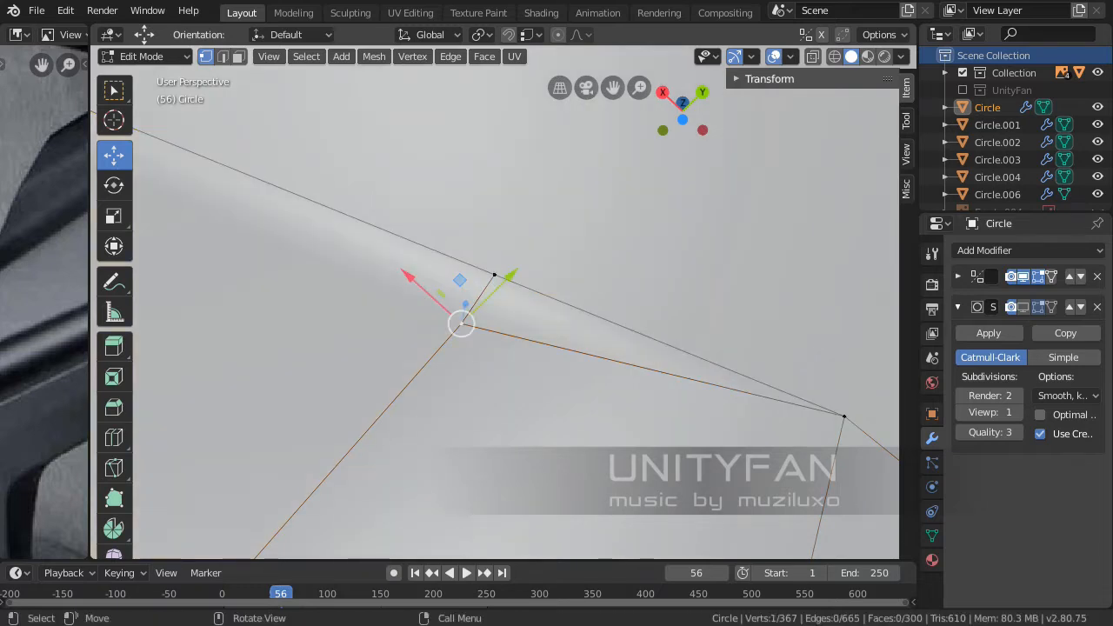
{"action": "scroll", "coordinate": [461, 323], "scroll_direction": "up", "scroll_amount": 2}
{"action": "middle_click_drag", "start_coordinate": [461, 324], "coordinate": [408, 349], "text": "shift"}
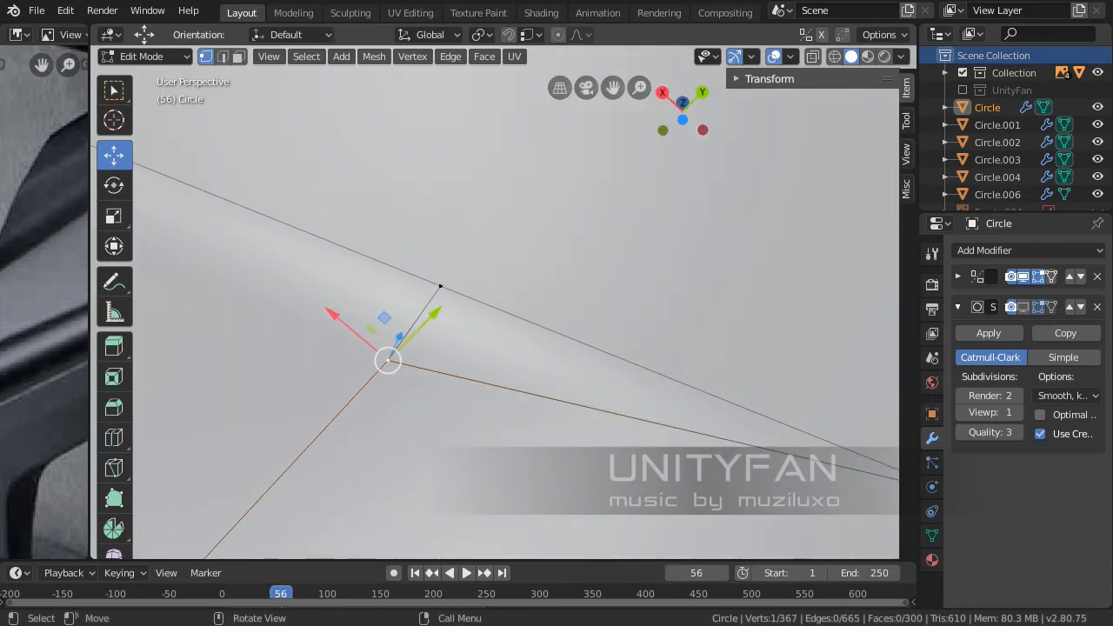
{"action": "left_click", "coordinate": [441, 287], "text": "shift"}
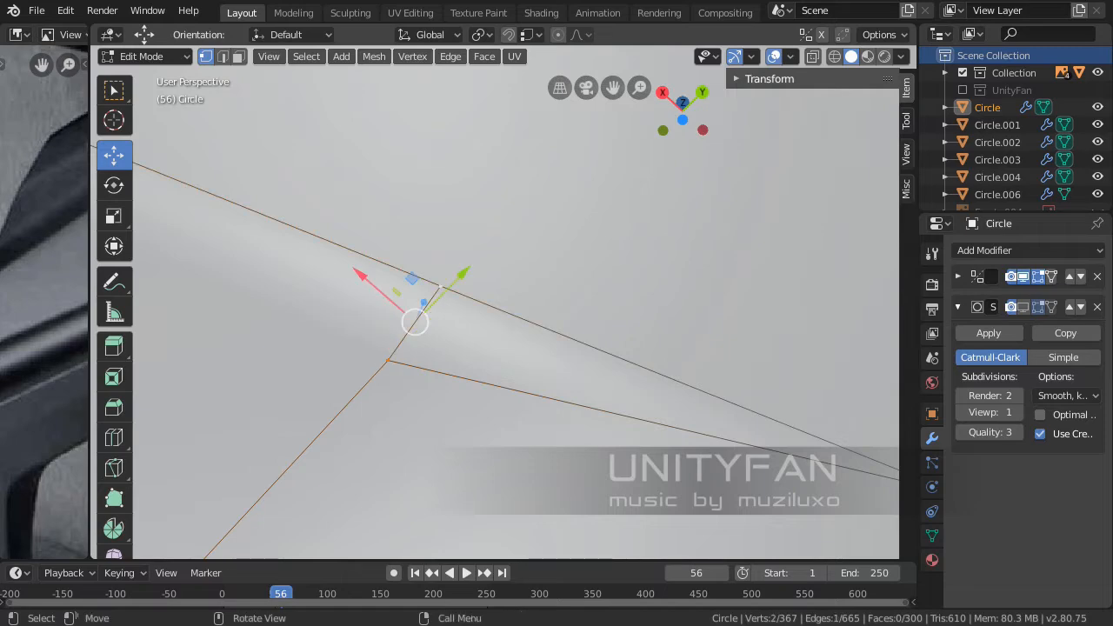
{"action": "middle_click_drag", "start_coordinate": [441, 286], "coordinate": [462, 308]}
{"action": "scroll", "coordinate": [457, 311], "scroll_direction": "down", "scroll_amount": 2}
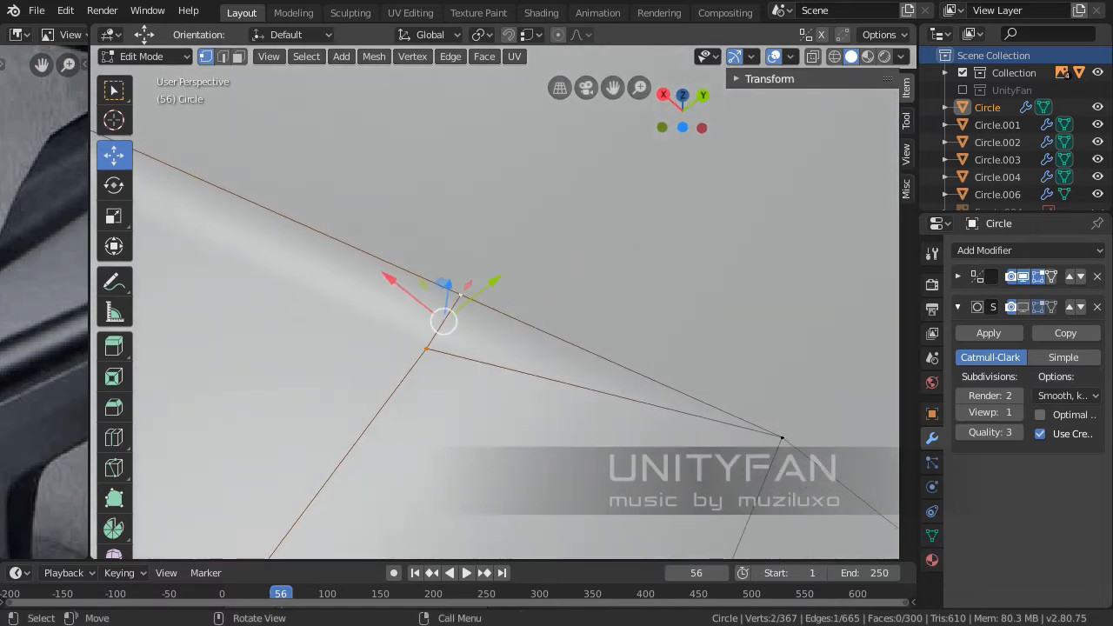
{"action": "key", "text": "alt+m"}
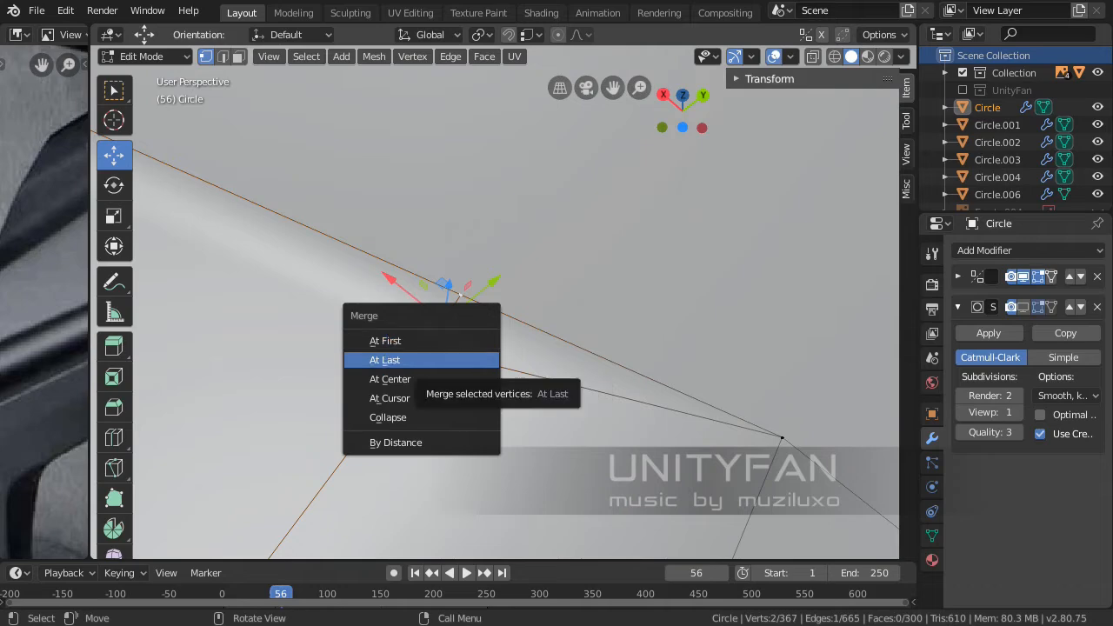
{"action": "left_click", "coordinate": [408, 359]}
Leave Edit Mode and show the spoke's Subdivision modifier in the viewport again
{"action": "middle_click_drag", "start_coordinate": [442, 316], "coordinate": [573, 103]}
{"action": "scroll", "coordinate": [487, 307], "scroll_direction": "down", "scroll_amount": 18}
{"action": "key", "text": "Tab"}
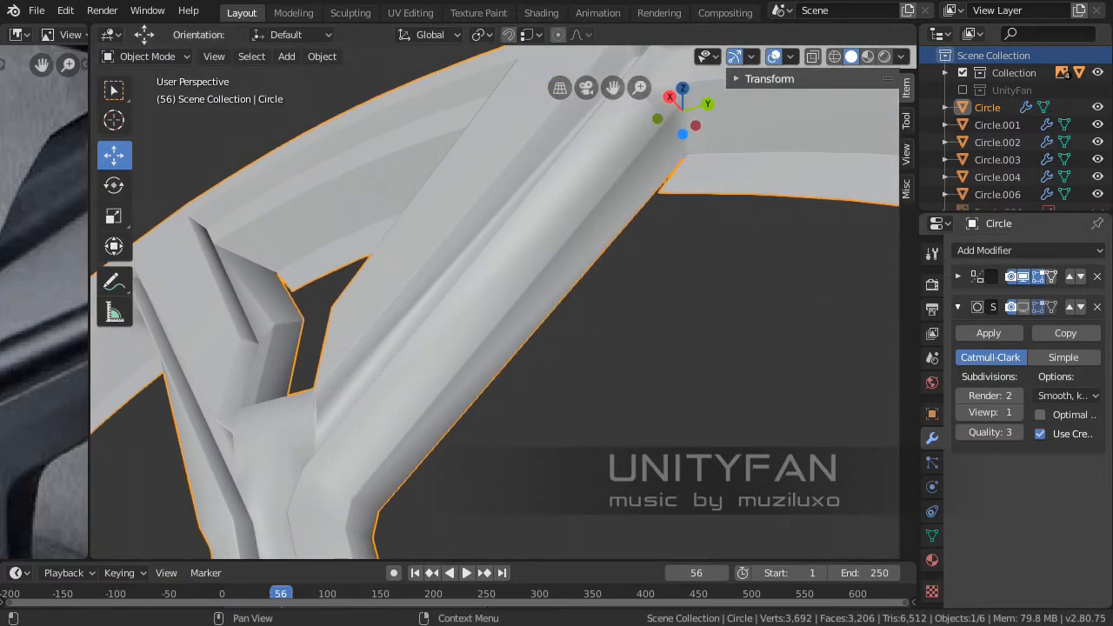
{"action": "left_click", "coordinate": [1024, 307]}
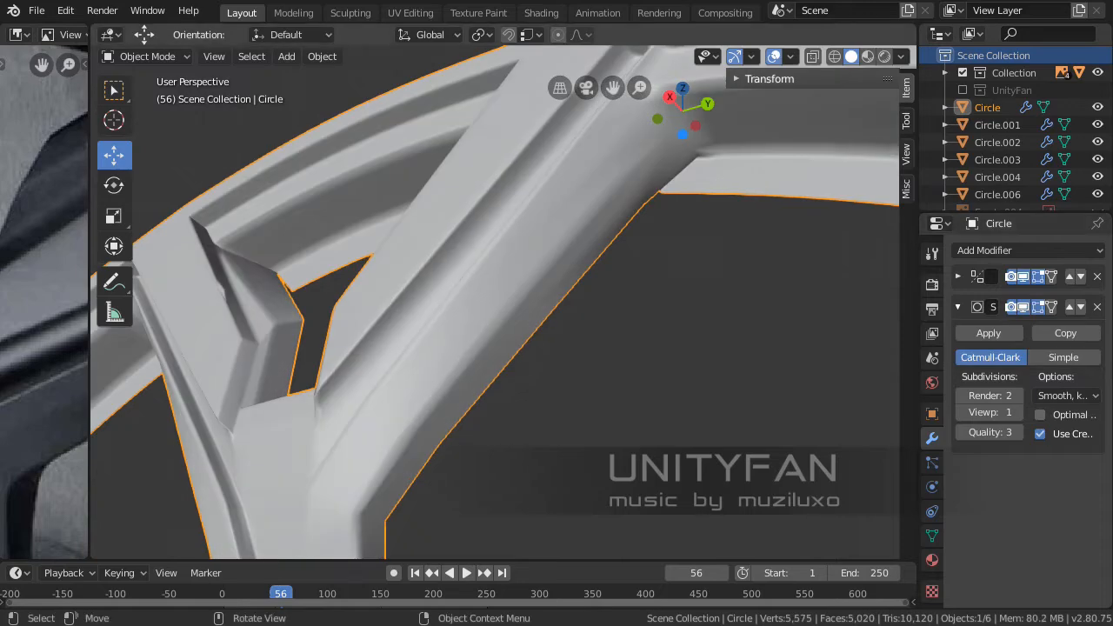
Examine the smoothed spoke grooves and the whole wheel from several angles with nothing selected
{"action": "middle_click_drag", "start_coordinate": [608, 287], "coordinate": [679, 313]}
{"action": "middle_click_drag", "start_coordinate": [609, 313], "coordinate": [514, 214]}
{"action": "scroll", "coordinate": [495, 302], "scroll_direction": "up", "scroll_amount": 3}
{"action": "scroll", "coordinate": [521, 315], "scroll_direction": "down", "scroll_amount": 3}
{"action": "scroll", "coordinate": [534, 330], "scroll_direction": "down", "scroll_amount": 3}
{"action": "key", "text": "alt+a"}
{"action": "scroll", "coordinate": [515, 261], "scroll_direction": "down", "scroll_amount": 2}
{"action": "middle_click_drag", "start_coordinate": [515, 314], "coordinate": [554, 352], "text": "shift"}
{"action": "scroll", "coordinate": [533, 248], "scroll_direction": "up", "scroll_amount": 1}
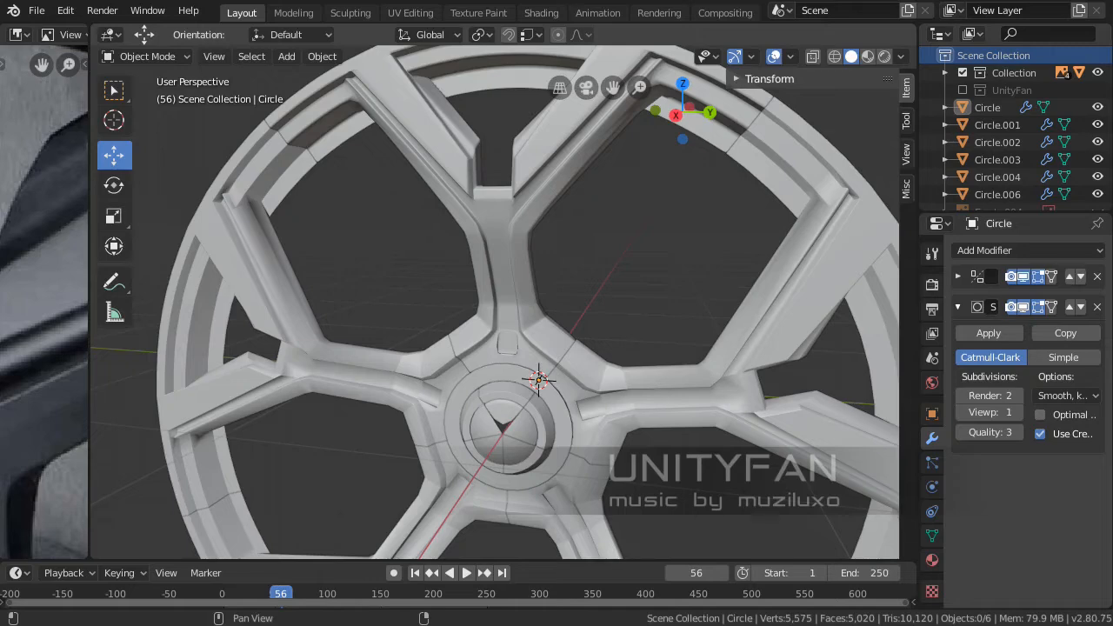
{"action": "middle_click_drag", "start_coordinate": [539, 380], "coordinate": [670, 452]}
{"action": "scroll", "coordinate": [553, 402], "scroll_direction": "down", "scroll_amount": 3}
{"action": "scroll", "coordinate": [605, 403], "scroll_direction": "up", "scroll_amount": 1}
{"action": "scroll", "coordinate": [604, 415], "scroll_direction": "up", "scroll_amount": 1}
{"action": "scroll", "coordinate": [623, 426], "scroll_direction": "down", "scroll_amount": 2}
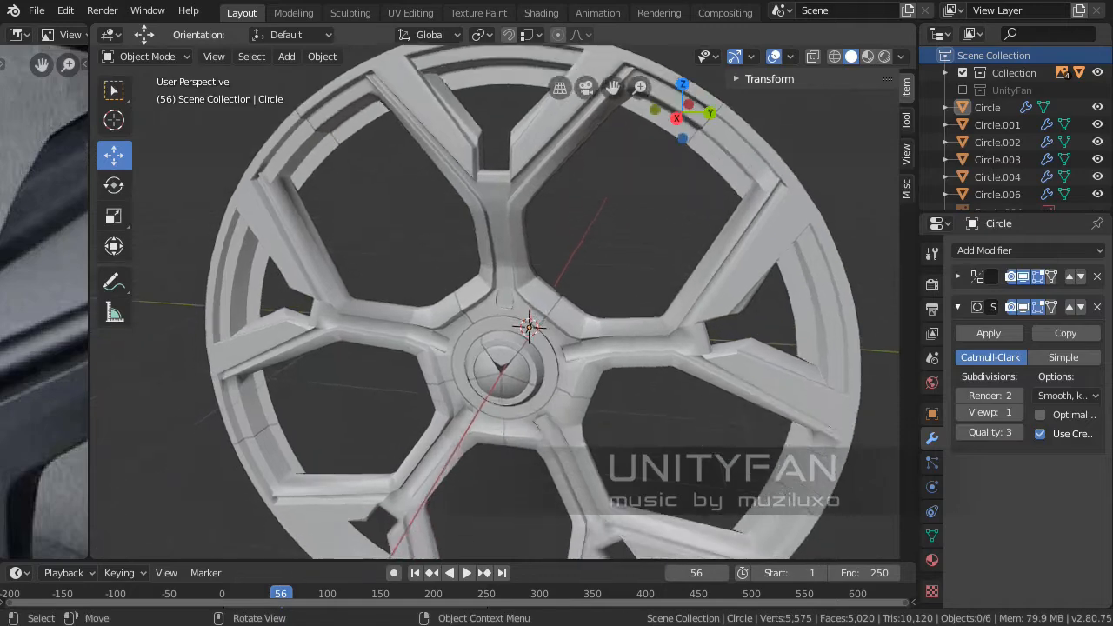
{"action": "scroll", "coordinate": [670, 452], "scroll_direction": "down", "scroll_amount": 2}
{"action": "mouse_move", "coordinate": [609, 427]}
{"action": "middle_mouse_down"}
{"action": "mouse_move", "coordinate": [691, 412]}
{"action": "mouse_move", "coordinate": [570, 400]}
{"action": "mouse_move", "coordinate": [588, 418]}
{"action": "mouse_move", "coordinate": [555, 419]}
{"action": "mouse_move", "coordinate": [590, 423]}
{"action": "mouse_move", "coordinate": [610, 405]}
{"action": "middle_mouse_up"}
{"action": "scroll", "coordinate": [588, 418], "scroll_direction": "up", "scroll_amount": 2}
{"action": "scroll", "coordinate": [587, 418], "scroll_direction": "up", "scroll_amount": 1}
{"action": "middle_click_drag", "start_coordinate": [611, 406], "coordinate": [597, 455]}
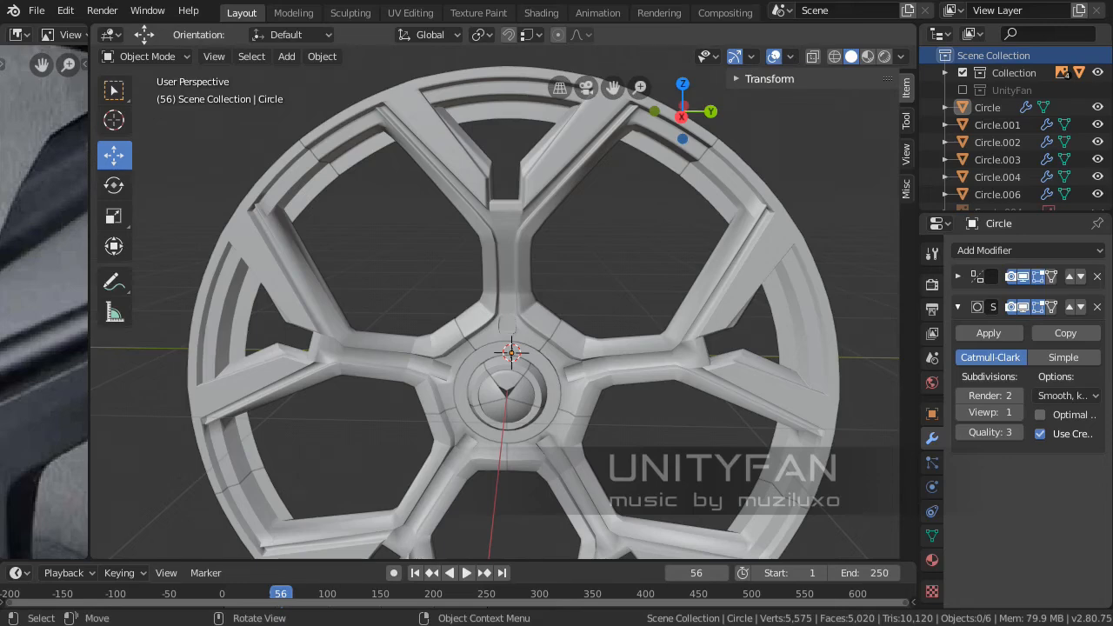
{"action": "middle_click_drag", "start_coordinate": [496, 330], "coordinate": [473, 308], "text": "shift"}
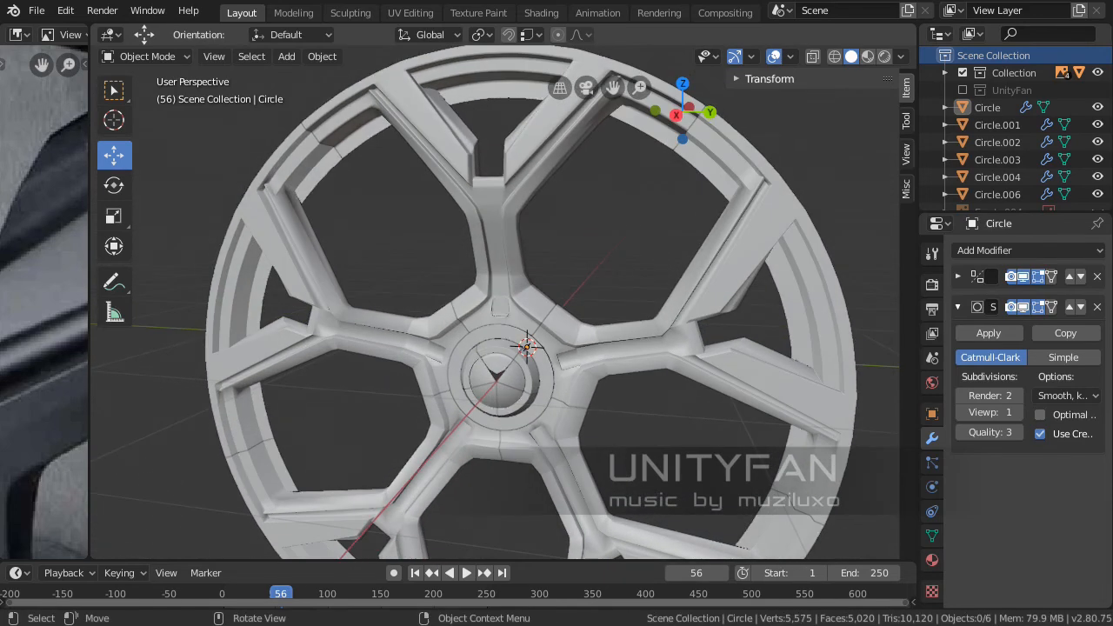